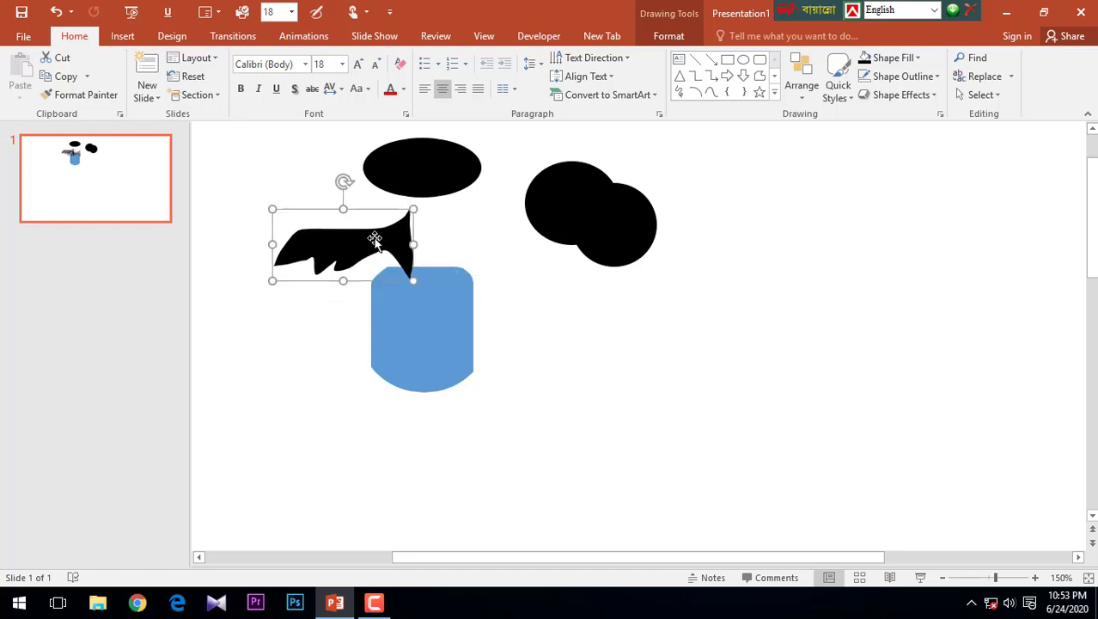
# Try moving the hair shape (undone), then select the black ellipse and the character's hands
pyautogui.moveTo(444, 258); pyautogui.dragTo(395, 247)
pyautogui.hotkey('ctrl', 'z')
pyautogui.hotkey('ctrl', 'z')
pyautogui.click(417, 164)
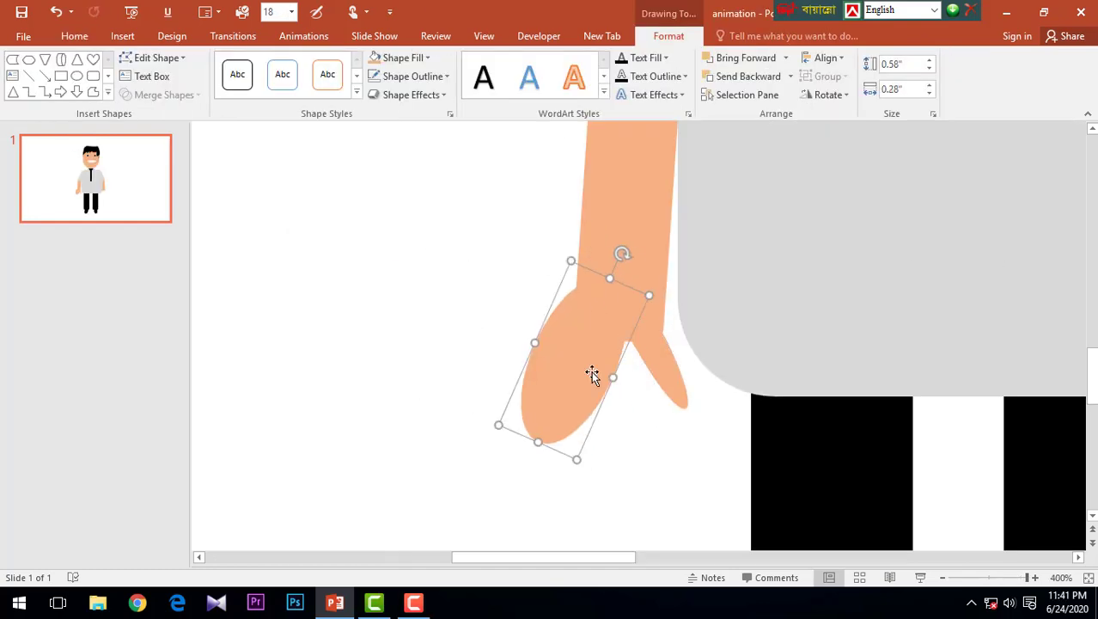
pyautogui.click(676, 392)
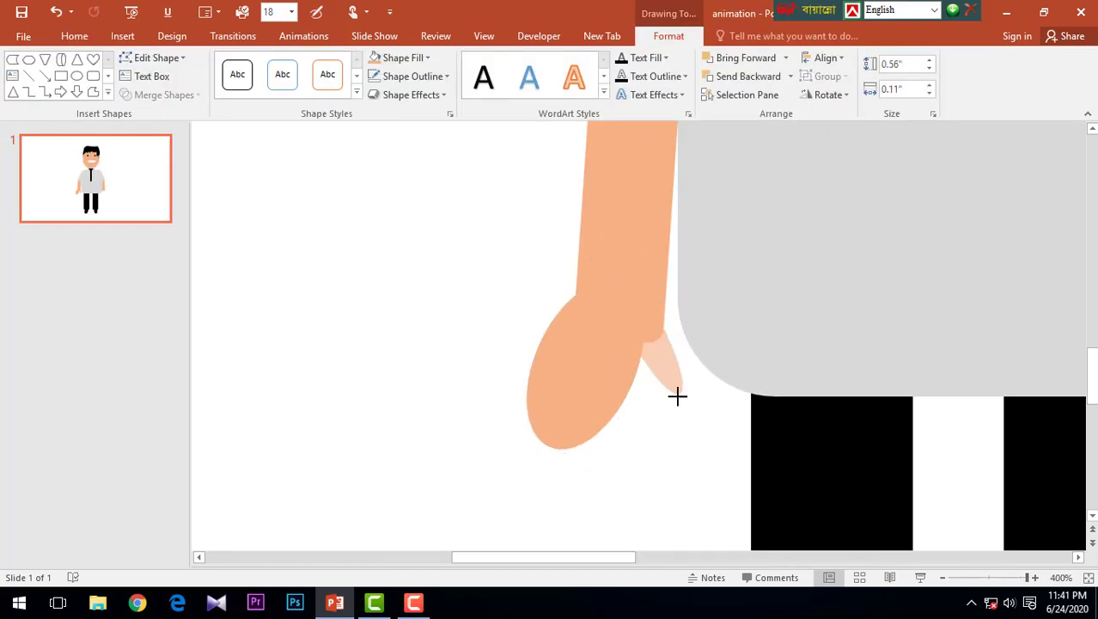
pyautogui.keyDown('ctrl'); pyautogui.scroll(-5, 715, 460); pyautogui.keyUp('ctrl')
pyautogui.click(473, 450)
pyautogui.click(58, 13)
# Select the tie tip and the grey shirt, checking the shirt's shortcut menu
pyautogui.keyDown('ctrl'); pyautogui.scroll(3, 624, 346); pyautogui.keyUp('ctrl')
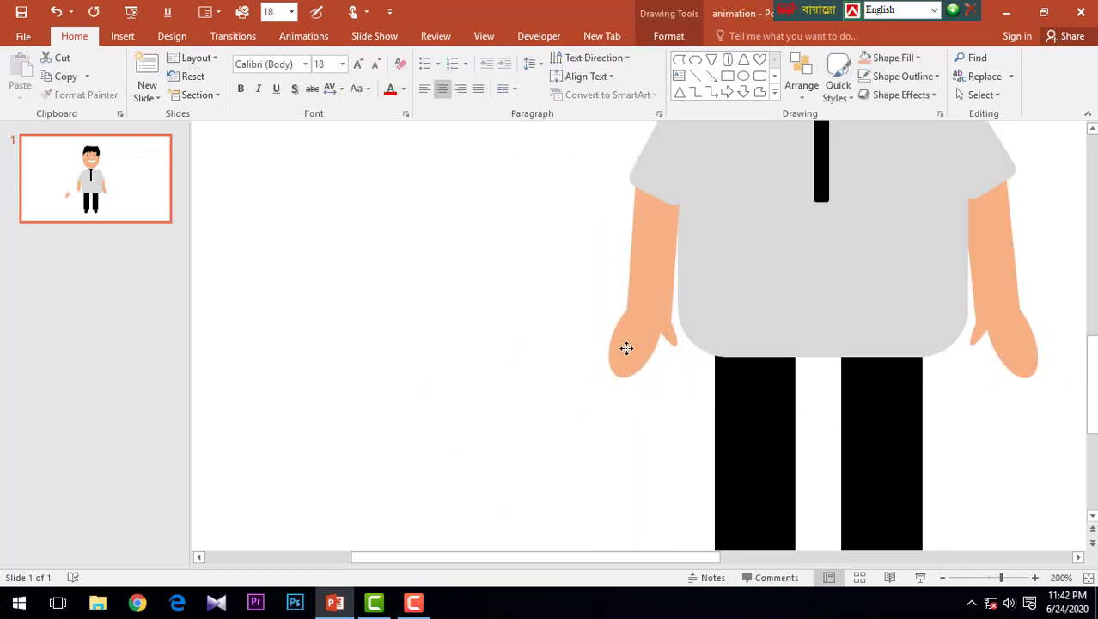
pyautogui.keyDown('ctrl'); pyautogui.scroll(-3, 588, 485); pyautogui.keyUp('ctrl')
pyautogui.click(588, 485)
pyautogui.keyDown('ctrl'); pyautogui.scroll(5, 583, 460); pyautogui.keyUp('ctrl')
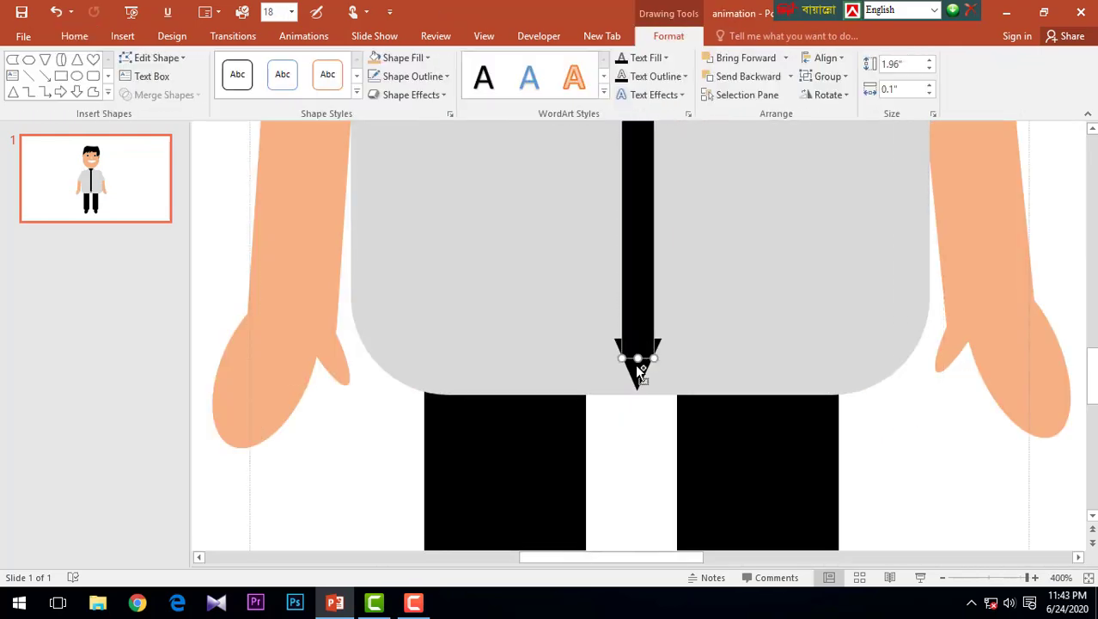
pyautogui.keyDown('ctrl'); pyautogui.scroll(-5, 658, 353); pyautogui.keyUp('ctrl')
pyautogui.rightClick(632, 403)
pyautogui.press('Escape')
pyautogui.keyDown('ctrl'); pyautogui.scroll(5, 637, 404); pyautogui.keyUp('ctrl')
pyautogui.click(651, 376)
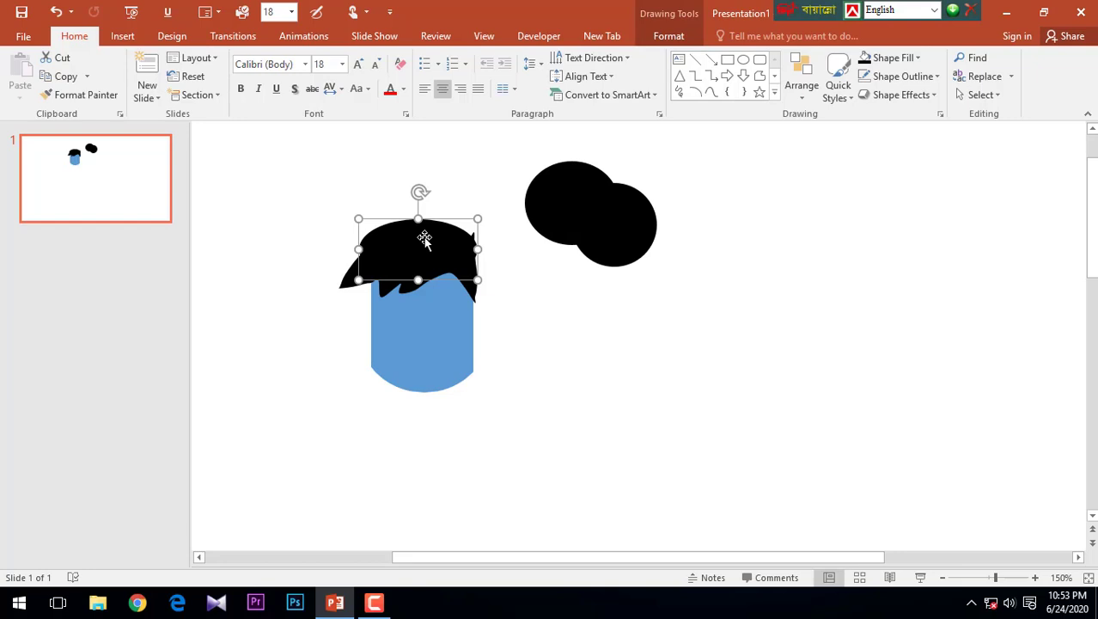
# Move the black ellipse up off the hair, then delete the hair shape
pyautogui.moveTo(406, 192); pyautogui.dragTo(428, 152)
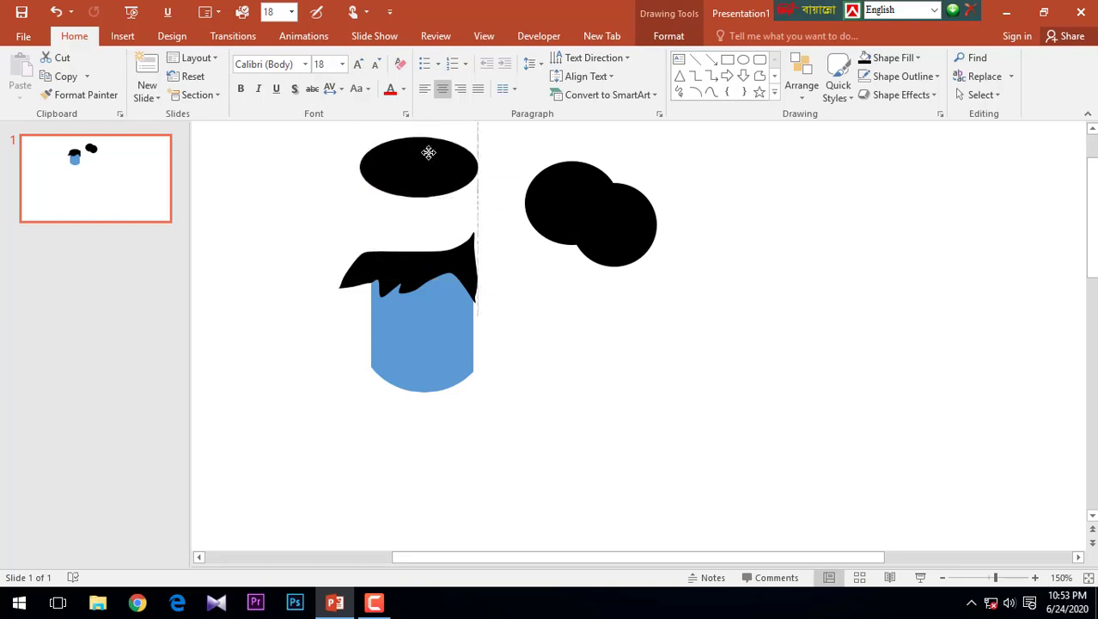
pyautogui.click(432, 256)
pyautogui.moveTo(432, 256); pyautogui.dragTo(395, 250)
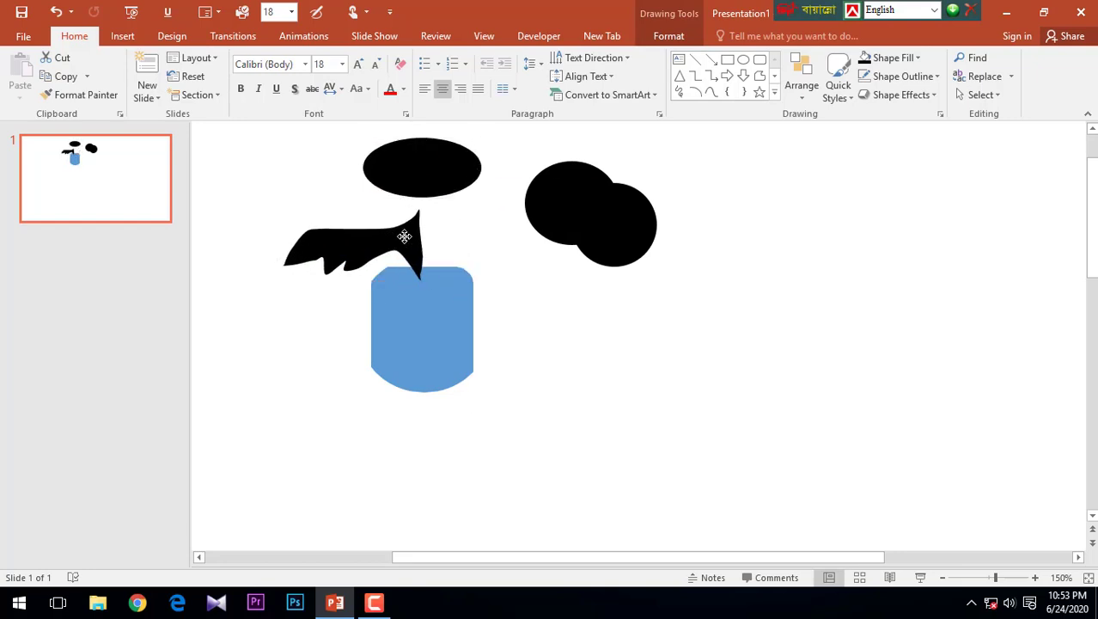
pyautogui.press('Delete')
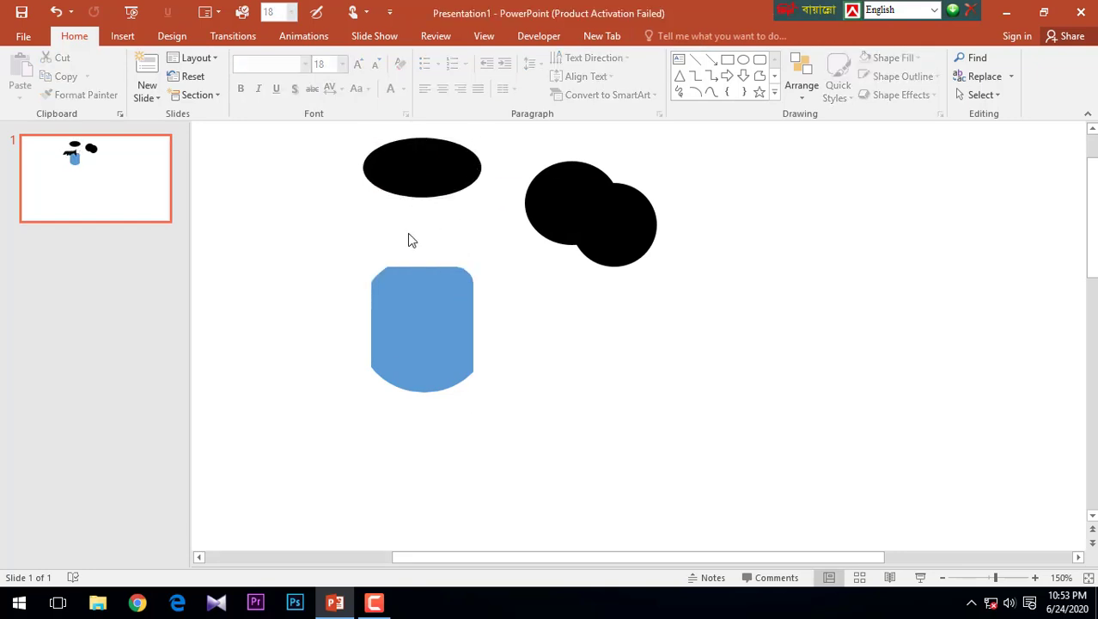
# Delete the black ellipse, both black circles and the blue face so the slide is blank
pyautogui.click(418, 167)
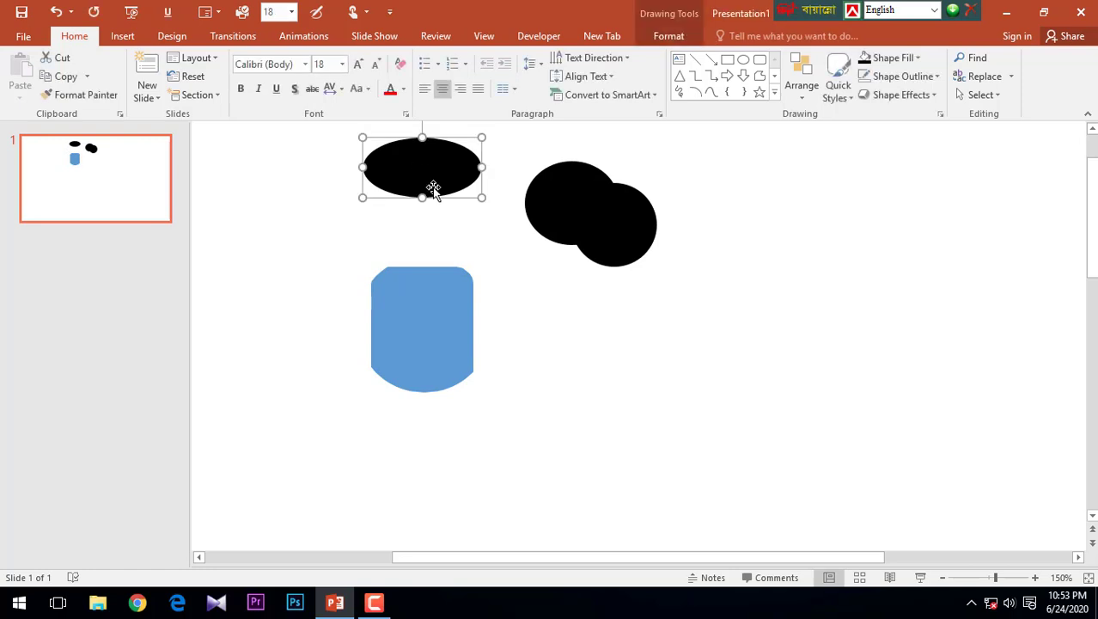
pyautogui.press('Delete')
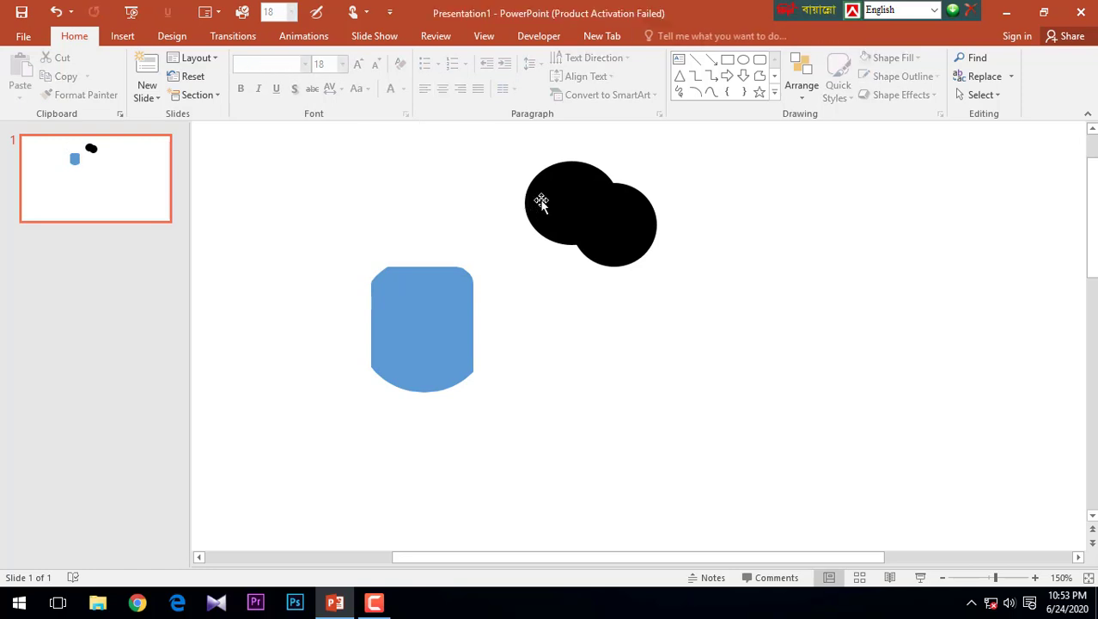
pyautogui.click(546, 203)
pyautogui.press('Delete')
pyautogui.click(598, 216)
pyautogui.press('Delete')
pyautogui.click(441, 311)
pyautogui.press('Delete')
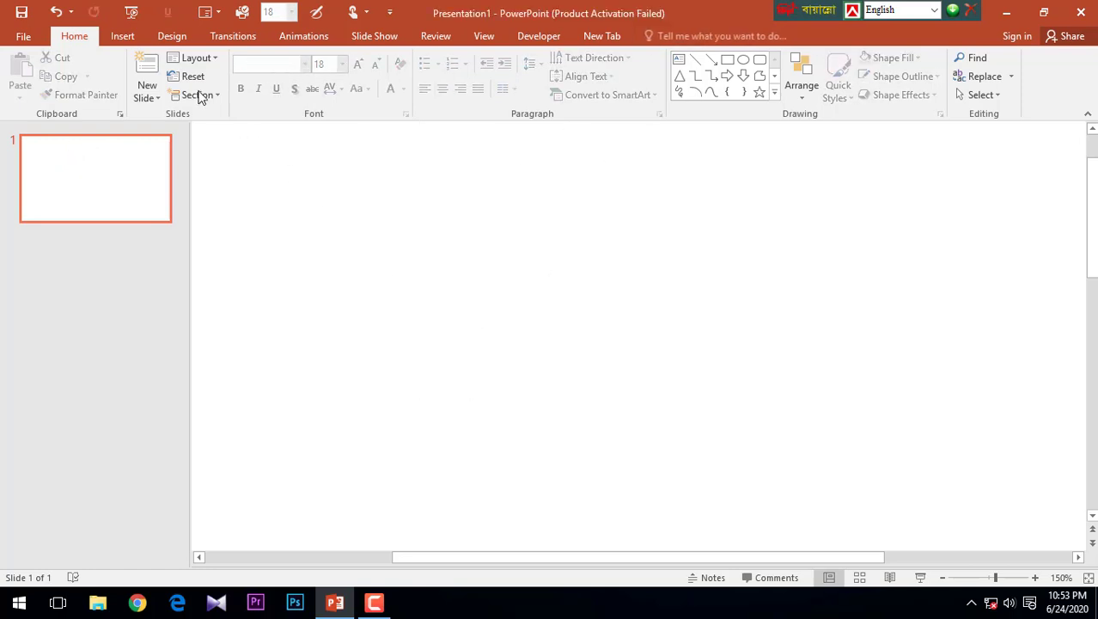
pyautogui.click(122, 35)
# Pick a plain rectangle from the Shapes gallery, then cancel that choice
pyautogui.click(275, 90)
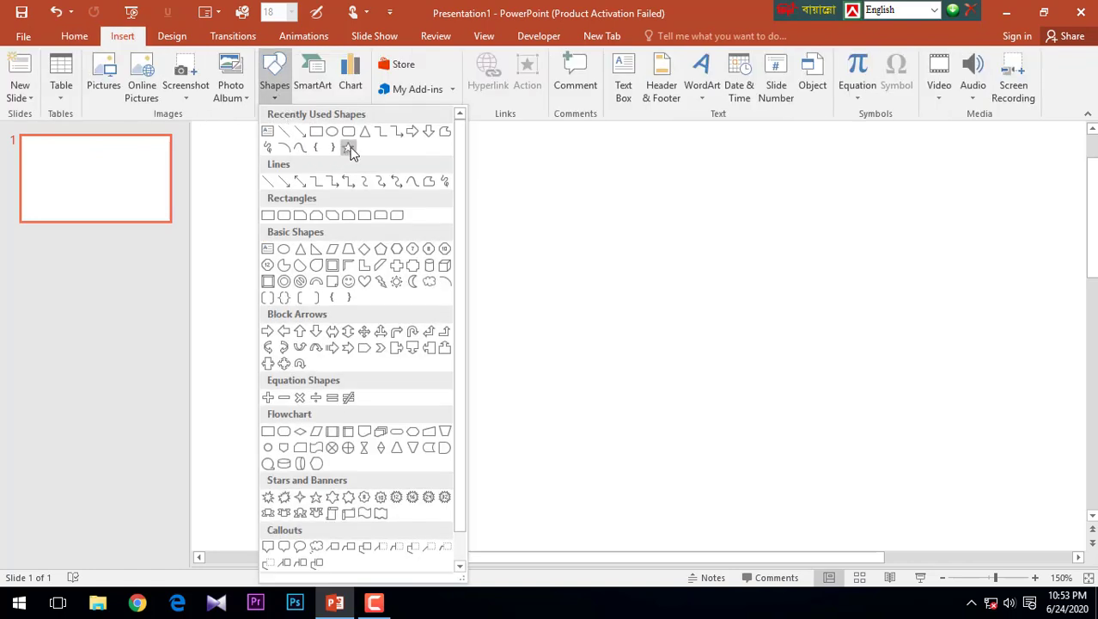
pyautogui.click(348, 130)
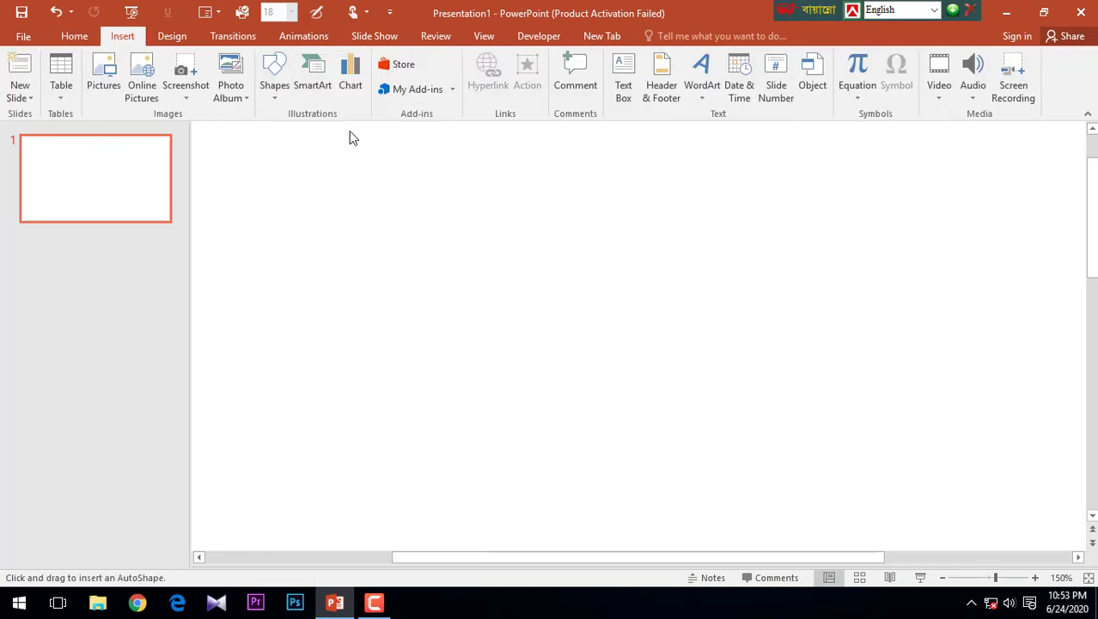
pyautogui.click(275, 86)
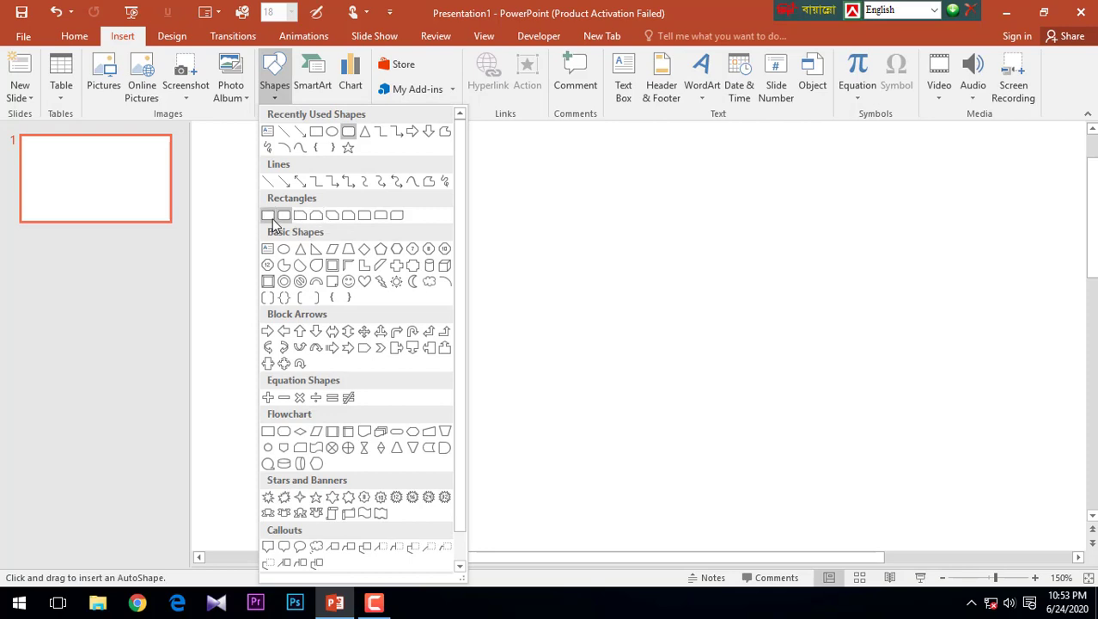
pyautogui.click(445, 241)
pyautogui.moveTo(445, 240); pyautogui.dragTo(532, 334)
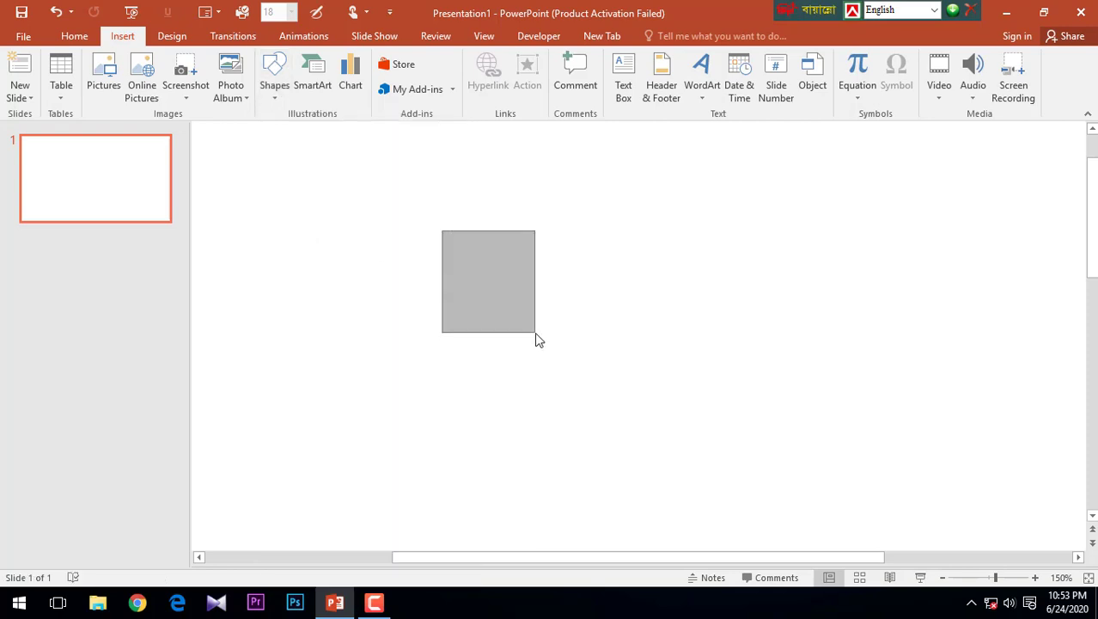
# Draw a rounded rectangle near the slide's upper centre with no outline
pyautogui.click(271, 93)
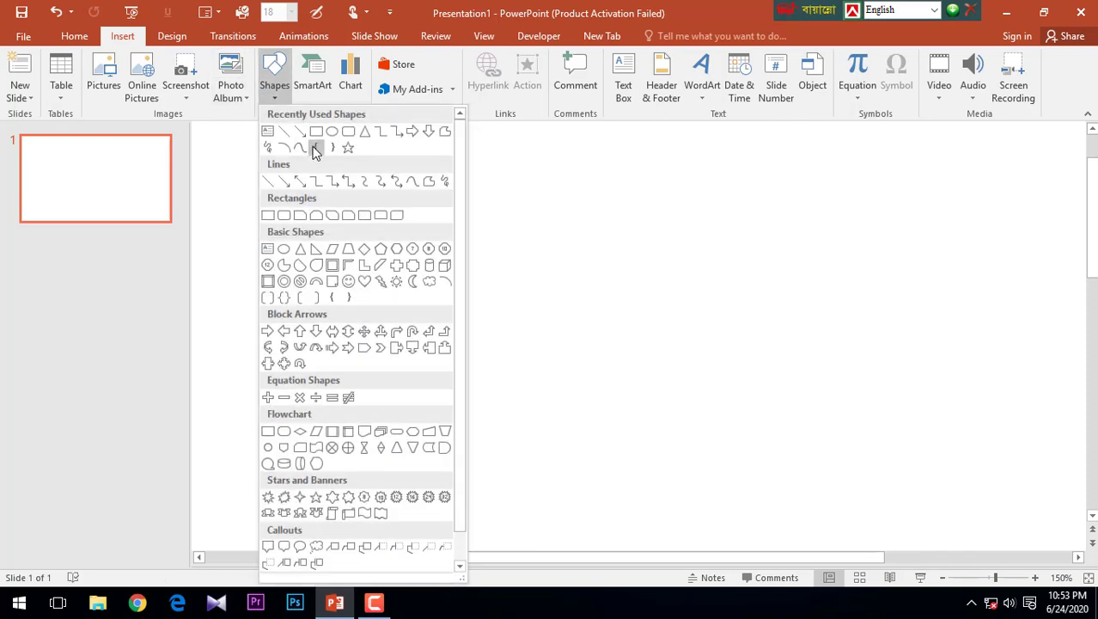
pyautogui.click(284, 215)
pyautogui.moveTo(424, 227)
pyautogui.mouseDown()
pyautogui.moveTo(503, 332)
pyautogui.moveTo(501, 320)
pyautogui.mouseUp()
pyautogui.click(411, 76)
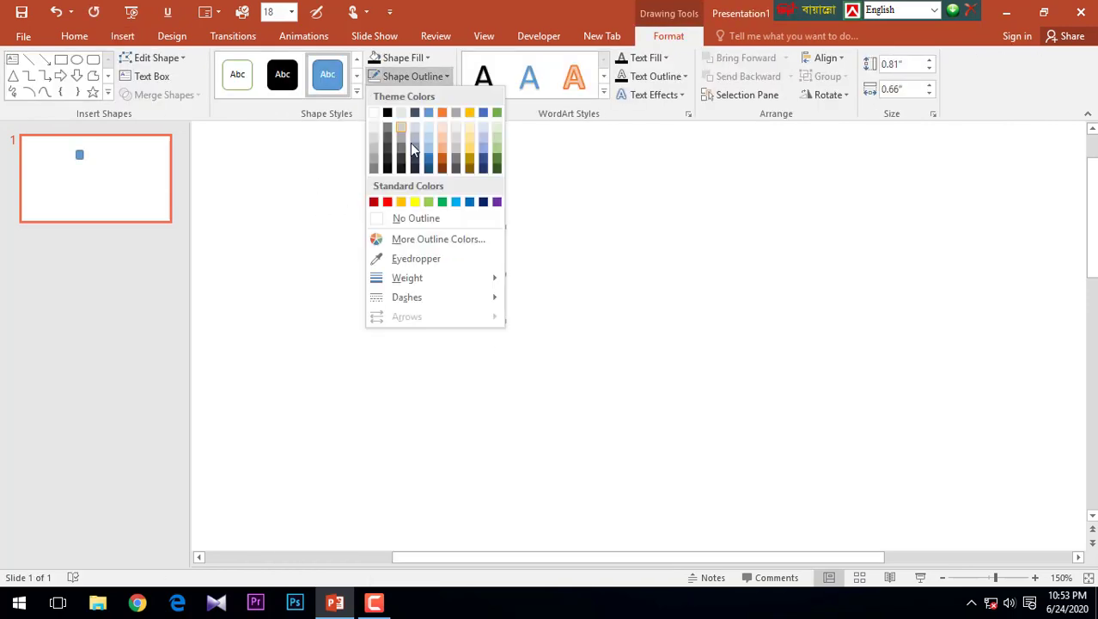
pyautogui.click(416, 216)
# Draw an oval over the rounded rectangle, shrink it and centre it there
pyautogui.click(122, 35)
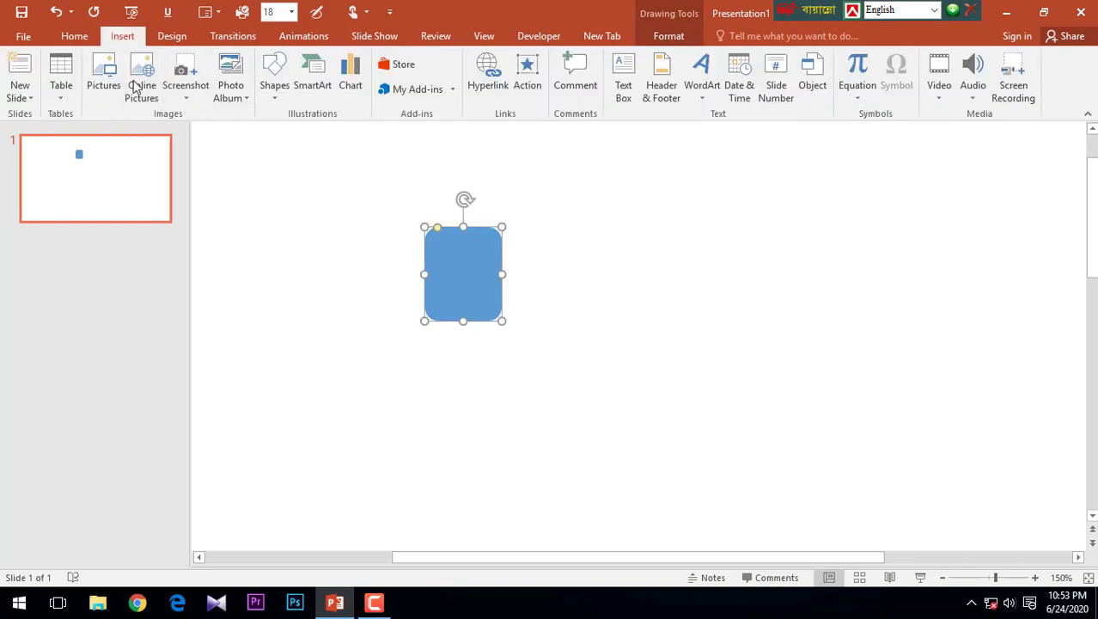
pyautogui.click(280, 101)
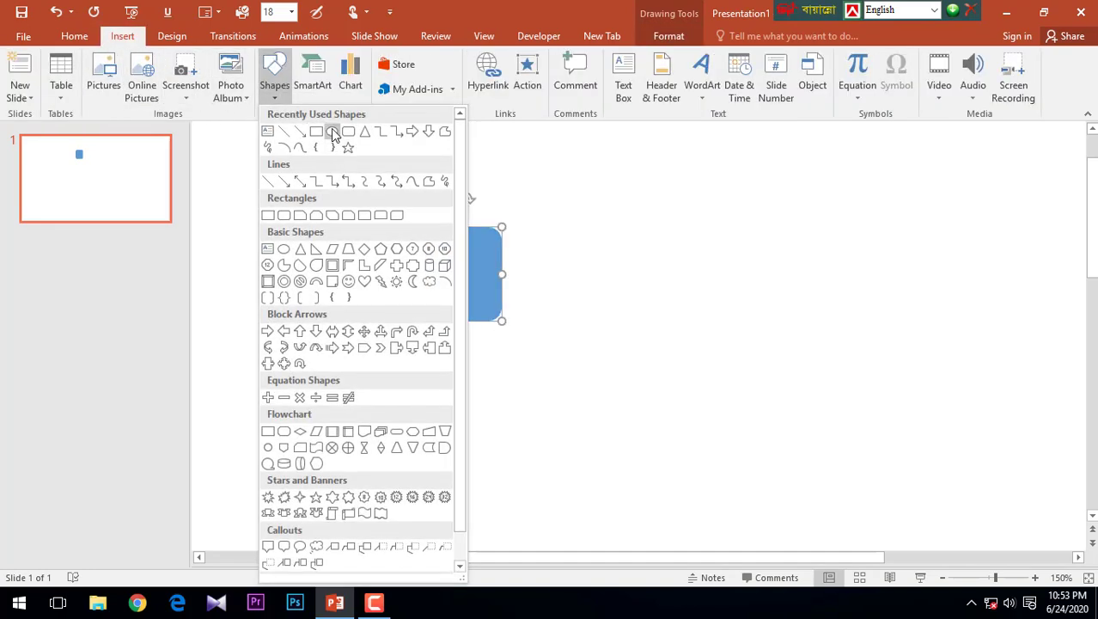
pyautogui.click(345, 146)
pyautogui.moveTo(392, 190); pyautogui.dragTo(504, 301)
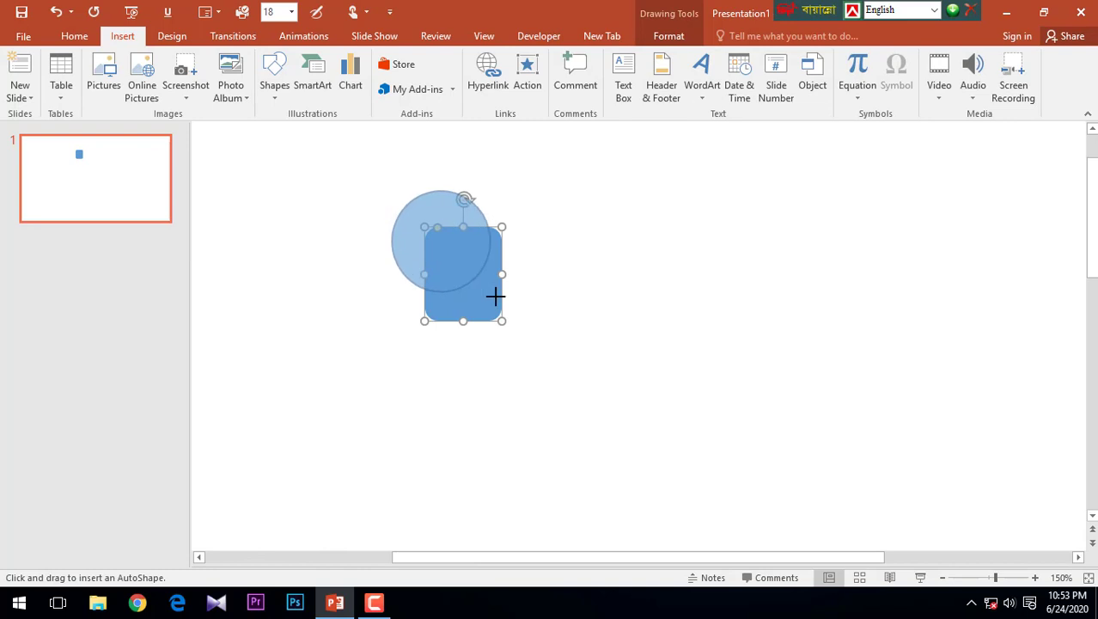
pyautogui.moveTo(473, 240); pyautogui.dragTo(480, 247)
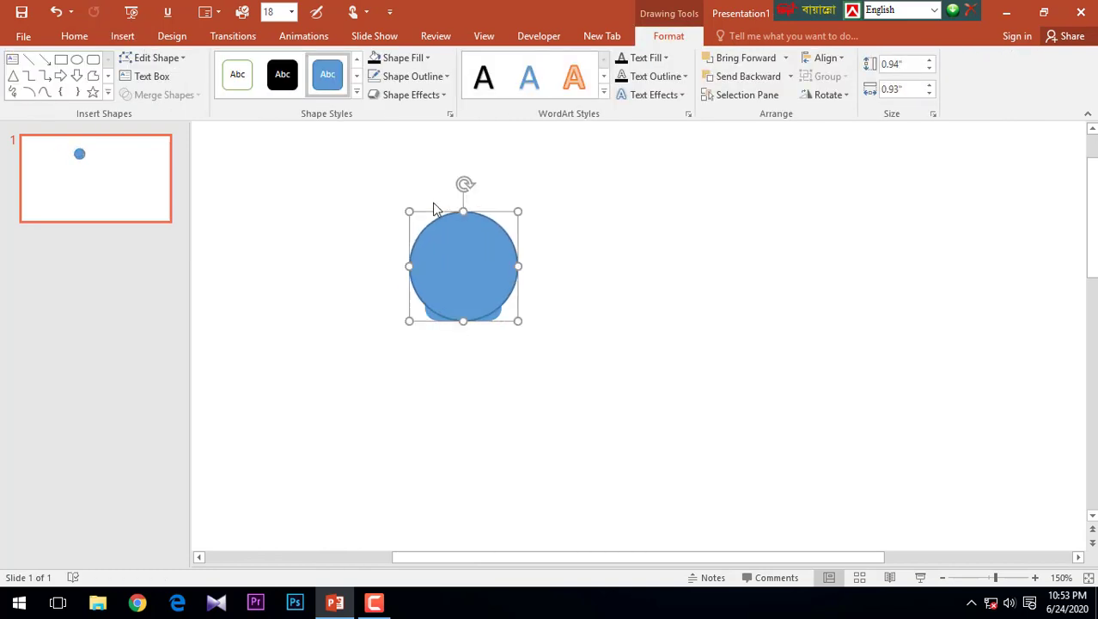
pyautogui.moveTo(410, 207); pyautogui.dragTo(436, 228)
pyautogui.moveTo(480, 254); pyautogui.dragTo(467, 257)
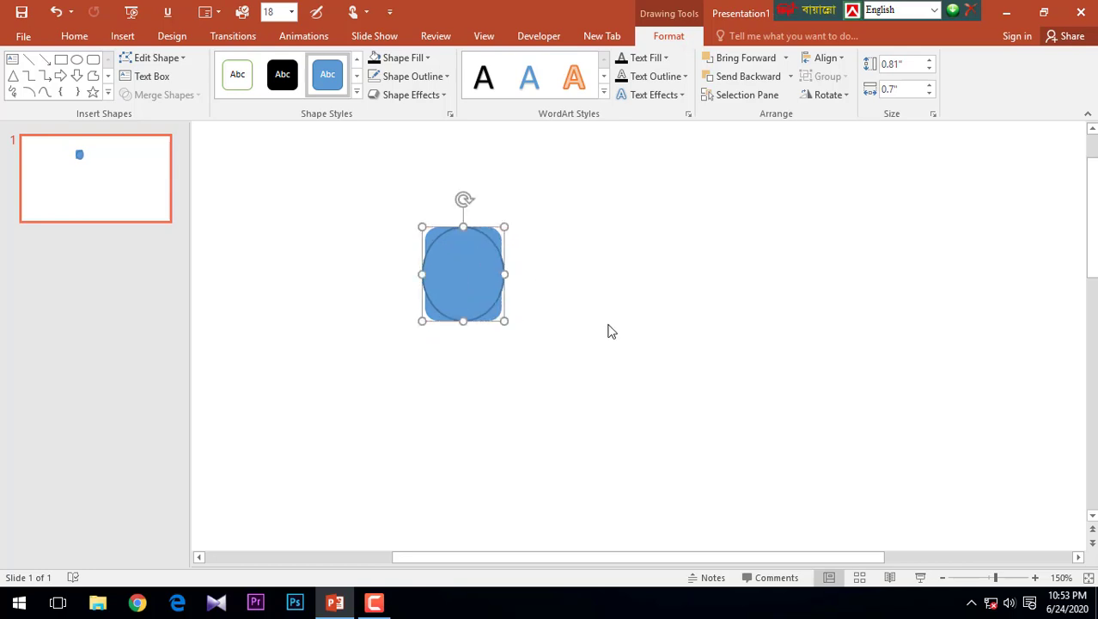
# Remove the outline from both shapes and reselect them together
pyautogui.hotkey('ctrl', 'a')
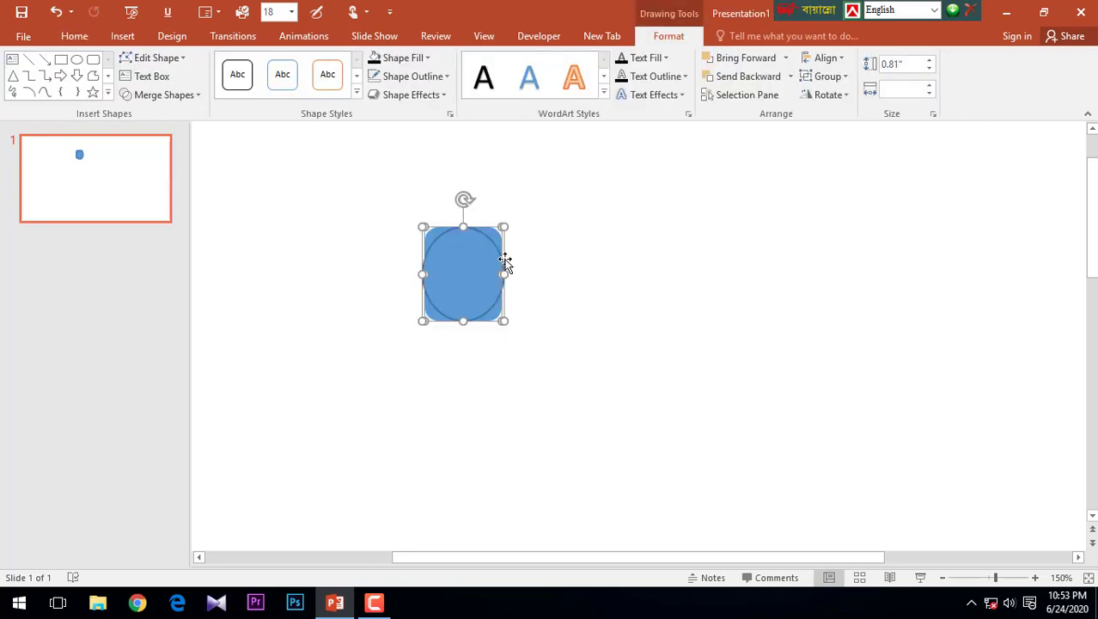
pyautogui.click(414, 76)
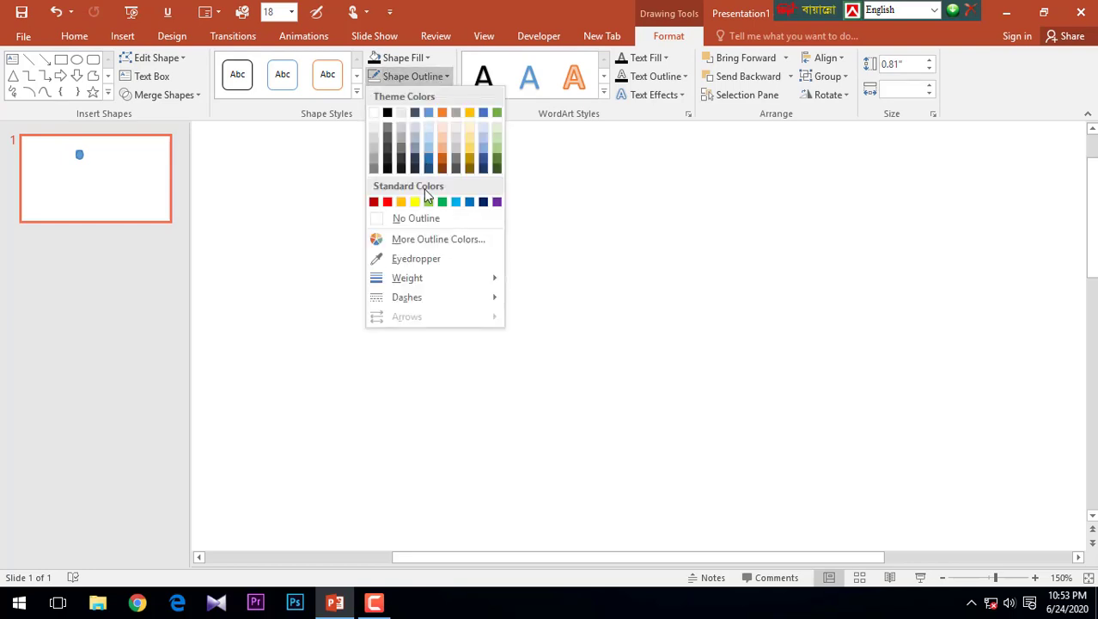
pyautogui.click(416, 219)
pyautogui.click(526, 291)
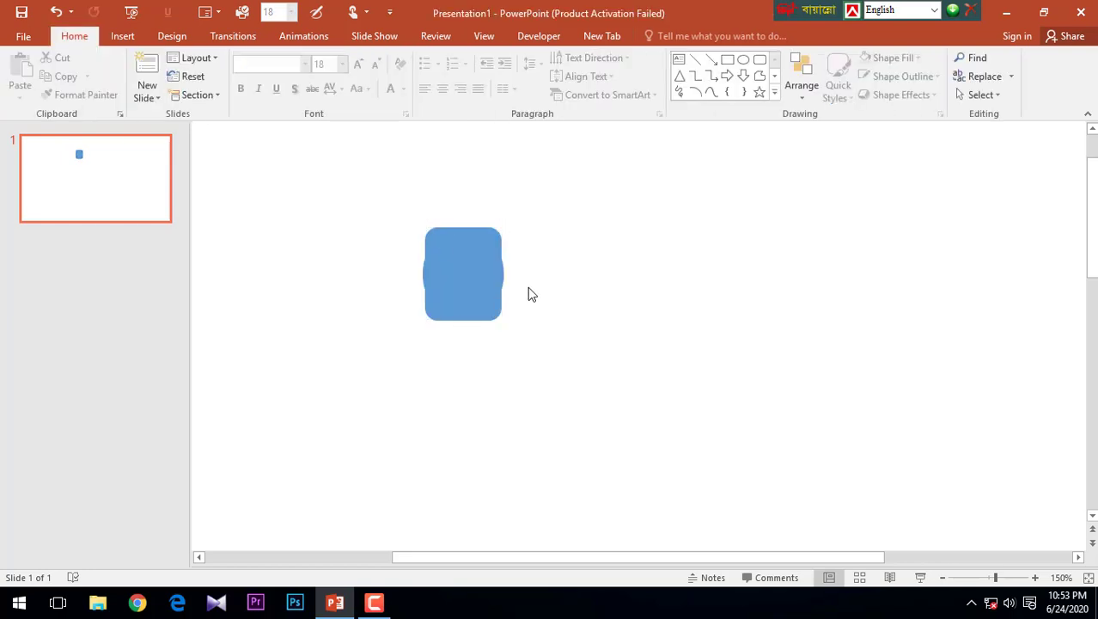
pyautogui.moveTo(520, 368); pyautogui.dragTo(371, 203)
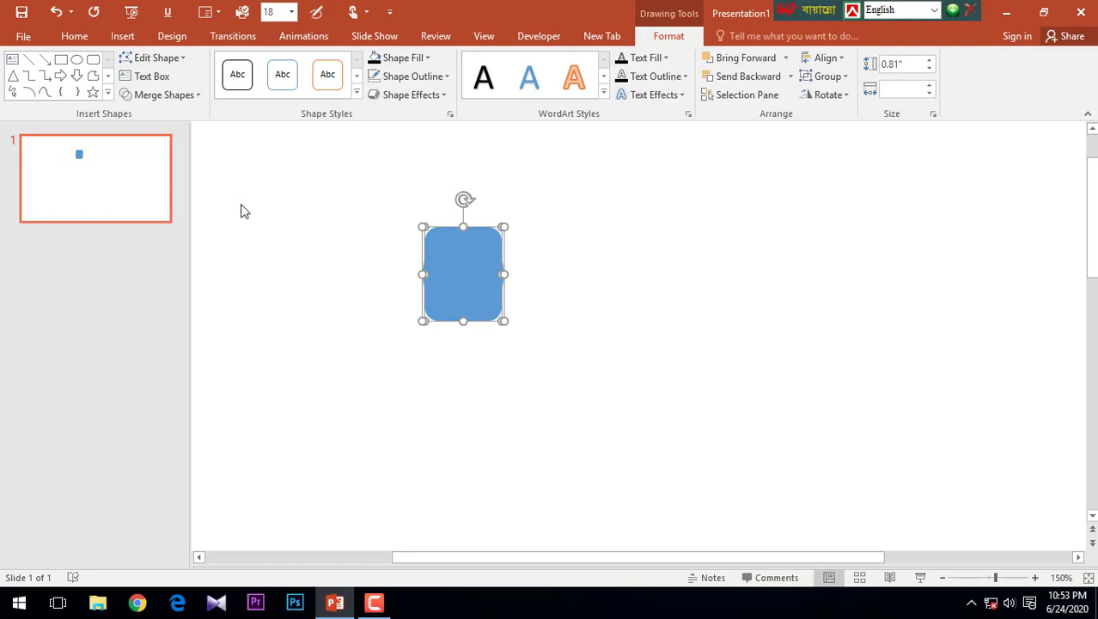
# Fragment the overlapping shapes, then pull the central oval fragment right and enlarge it
pyautogui.click(151, 98)
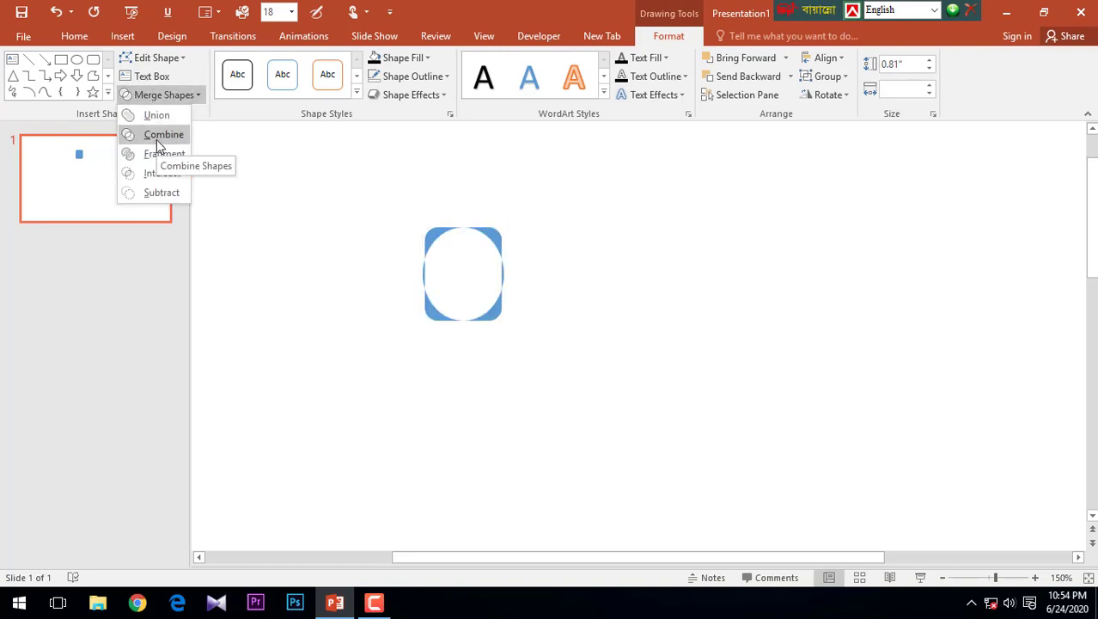
pyautogui.click(162, 155)
pyautogui.click(533, 347)
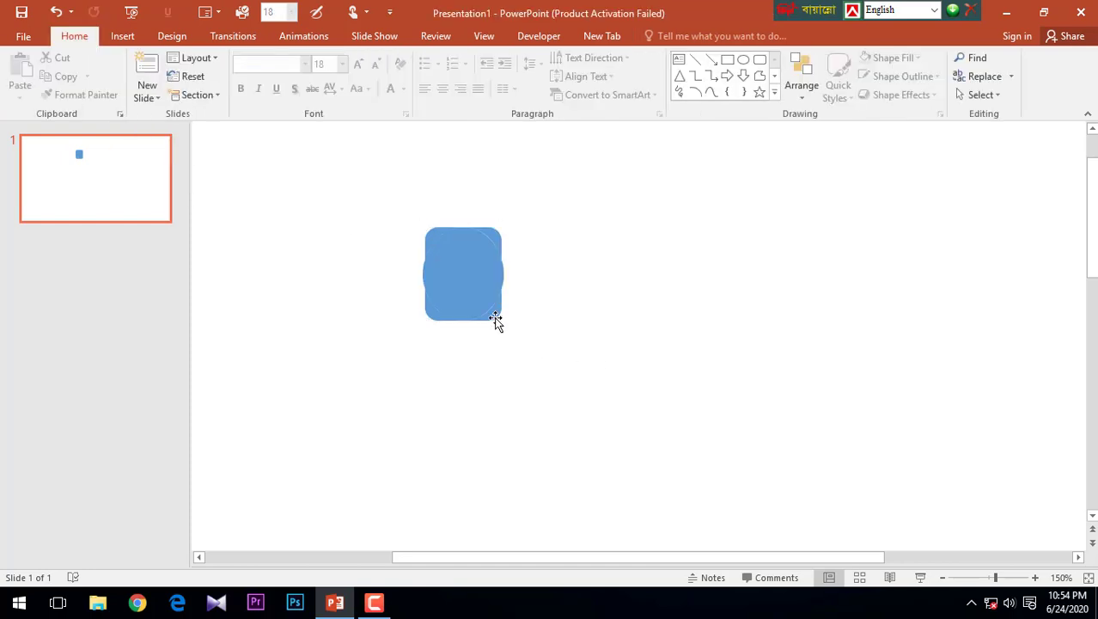
pyautogui.click(470, 279)
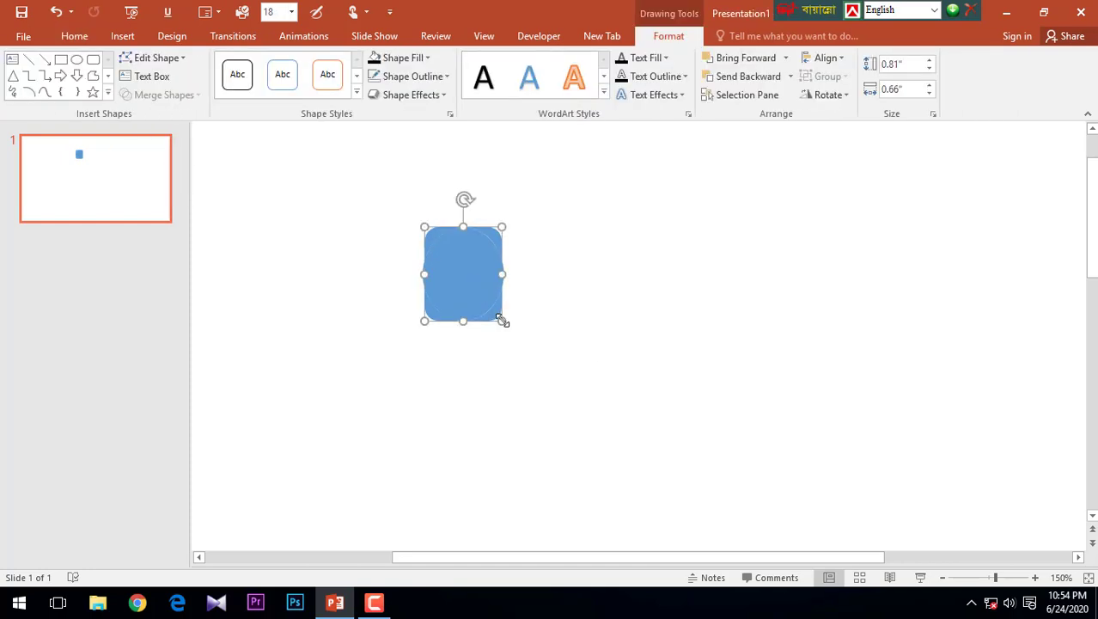
pyautogui.click(519, 331)
pyautogui.moveTo(472, 282)
pyautogui.mouseDown()
pyautogui.moveTo(578, 282)
pyautogui.moveTo(559, 329)
pyautogui.mouseUp()
pyautogui.click(621, 324)
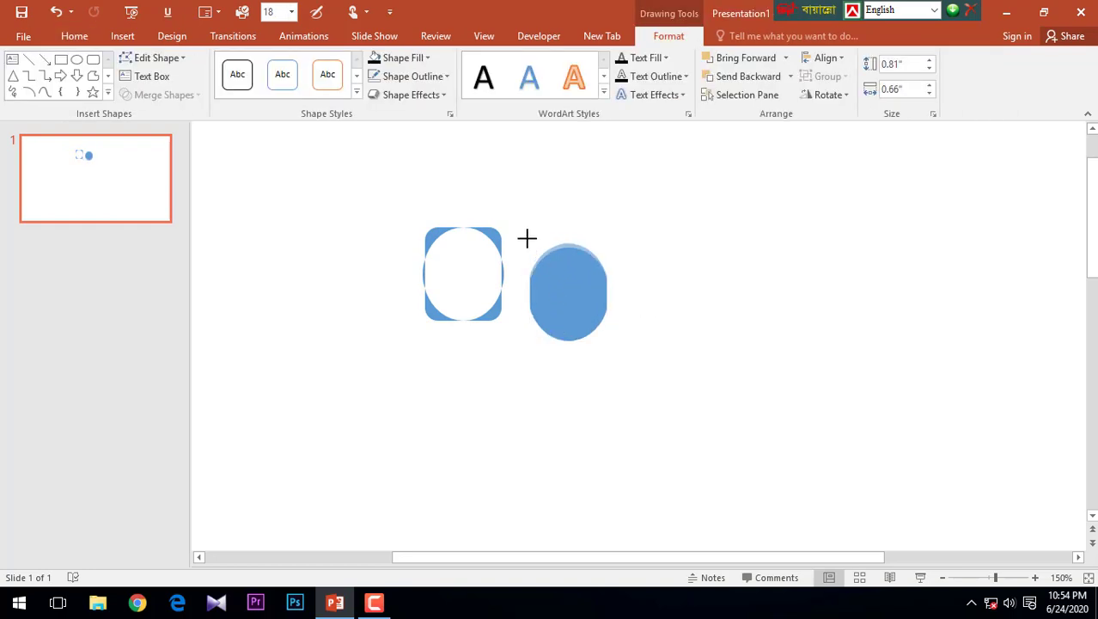
pyautogui.moveTo(529, 247); pyautogui.dragTo(524, 232)
pyautogui.click(665, 285)
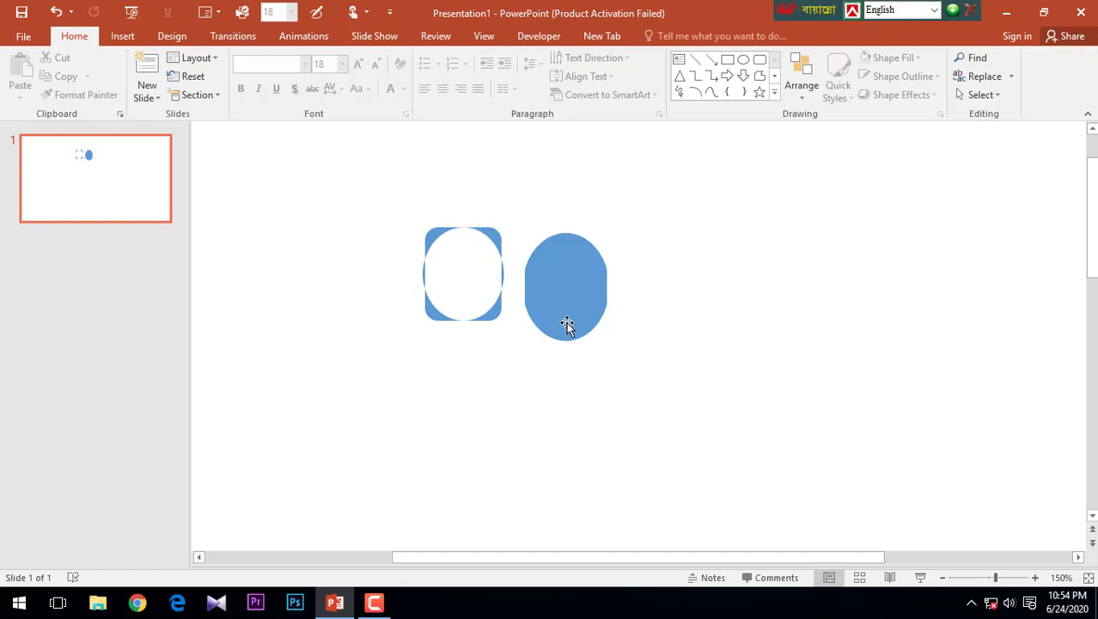
# Delete the leftover rounded shape and move the blue oval about 100 px left
pyautogui.moveTo(339, 198); pyautogui.dragTo(514, 387)
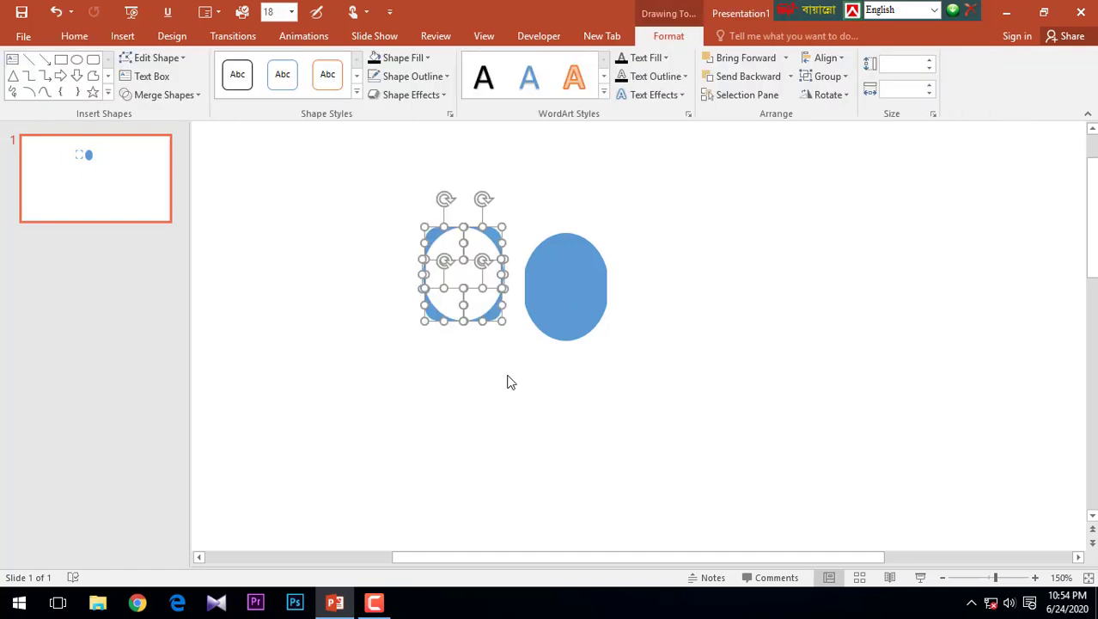
pyautogui.press('Delete')
pyautogui.moveTo(564, 277); pyautogui.dragTo(479, 271)
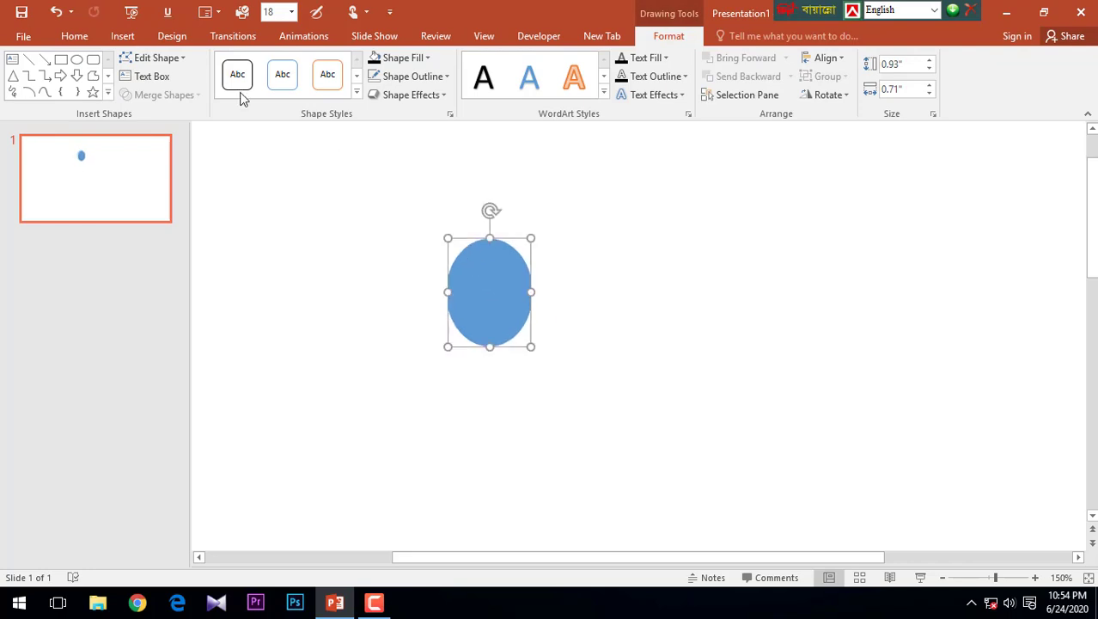
pyautogui.click(122, 35)
# Draw a stray small line beside the oval and delete it
pyautogui.click(271, 91)
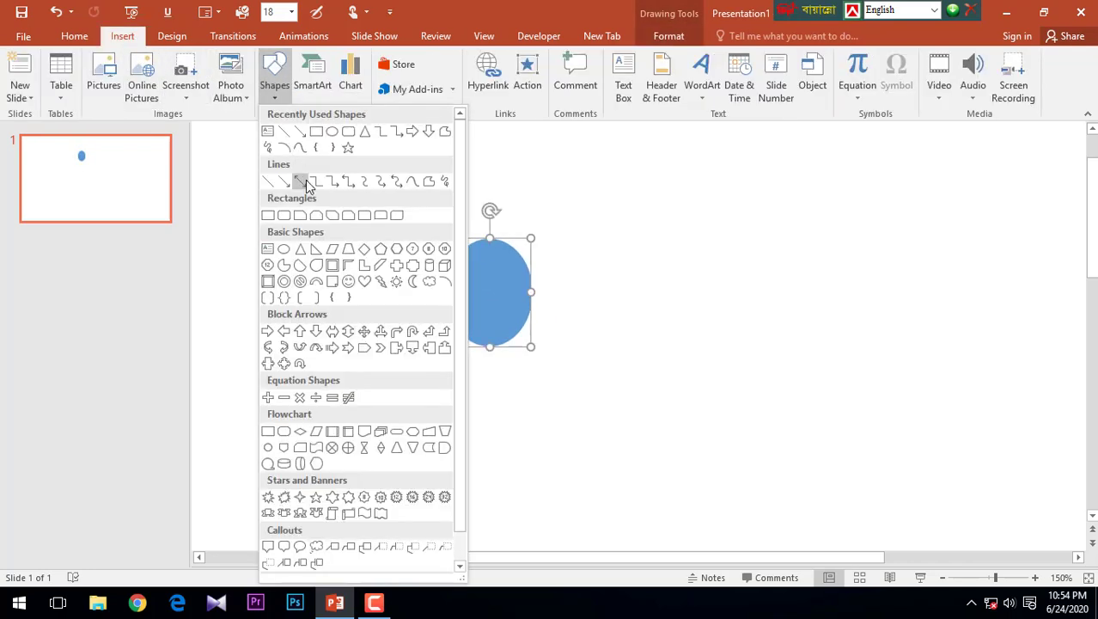
pyautogui.click(299, 148)
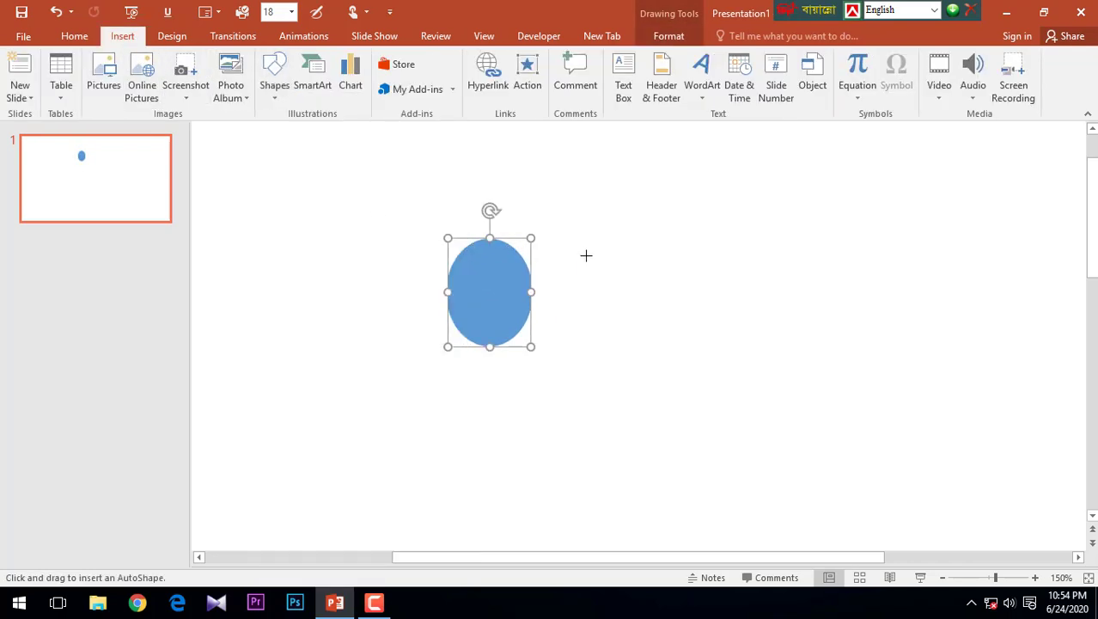
pyautogui.moveTo(579, 261)
pyautogui.mouseDown()
pyautogui.moveTo(564, 250)
pyautogui.moveTo(589, 255)
pyautogui.mouseUp()
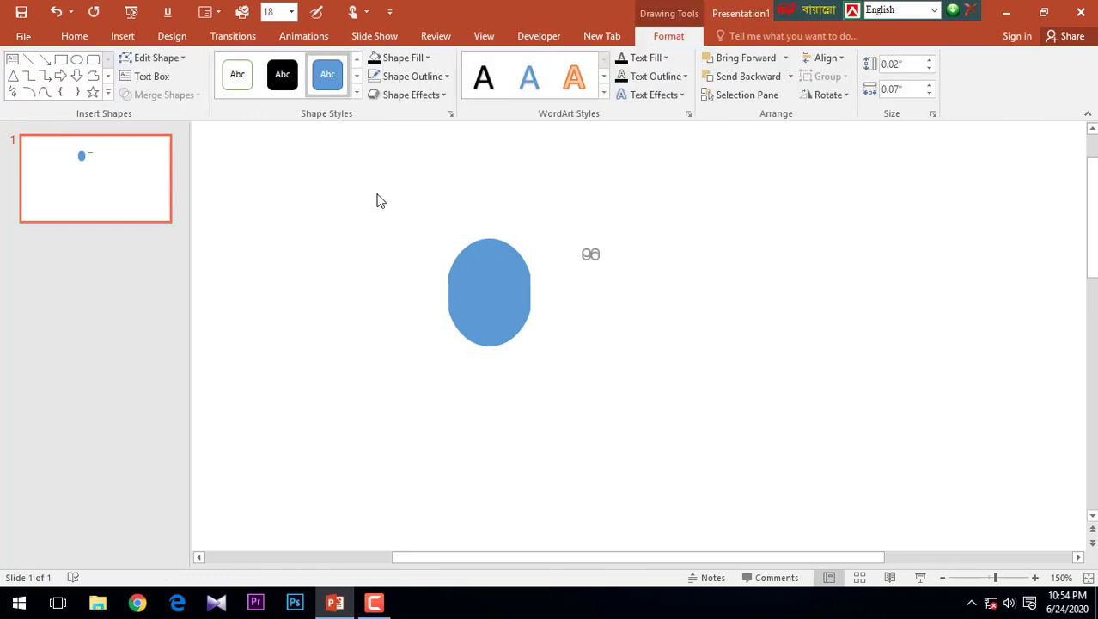
pyautogui.press('Delete')
# Draw a freehand black hair shape without outline across the top of the face
pyautogui.click(122, 35)
pyautogui.click(275, 82)
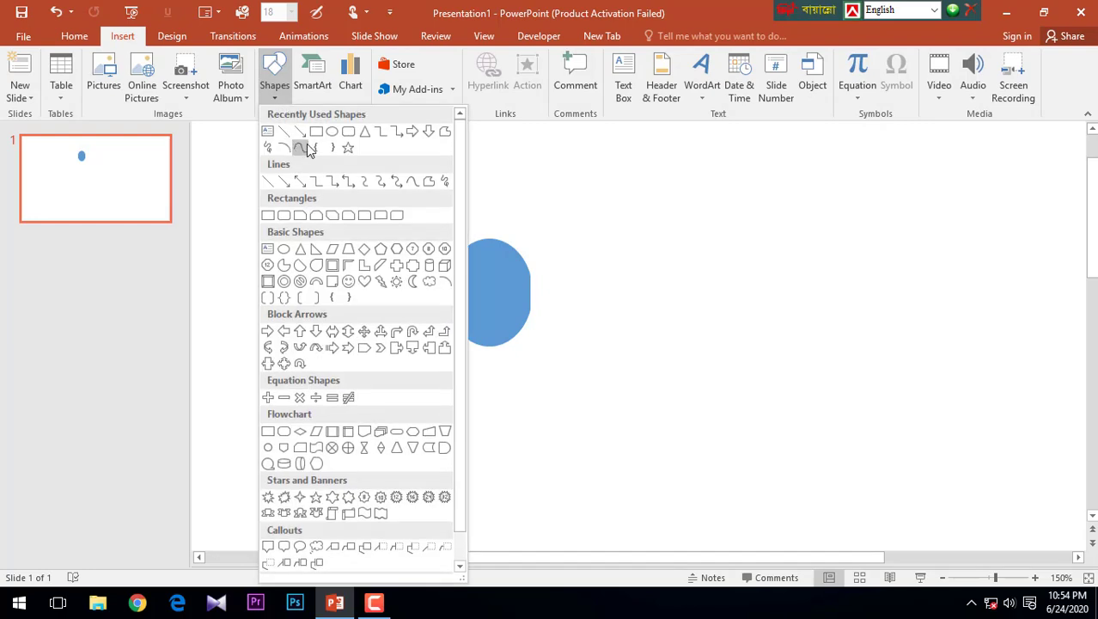
pyautogui.click(303, 148)
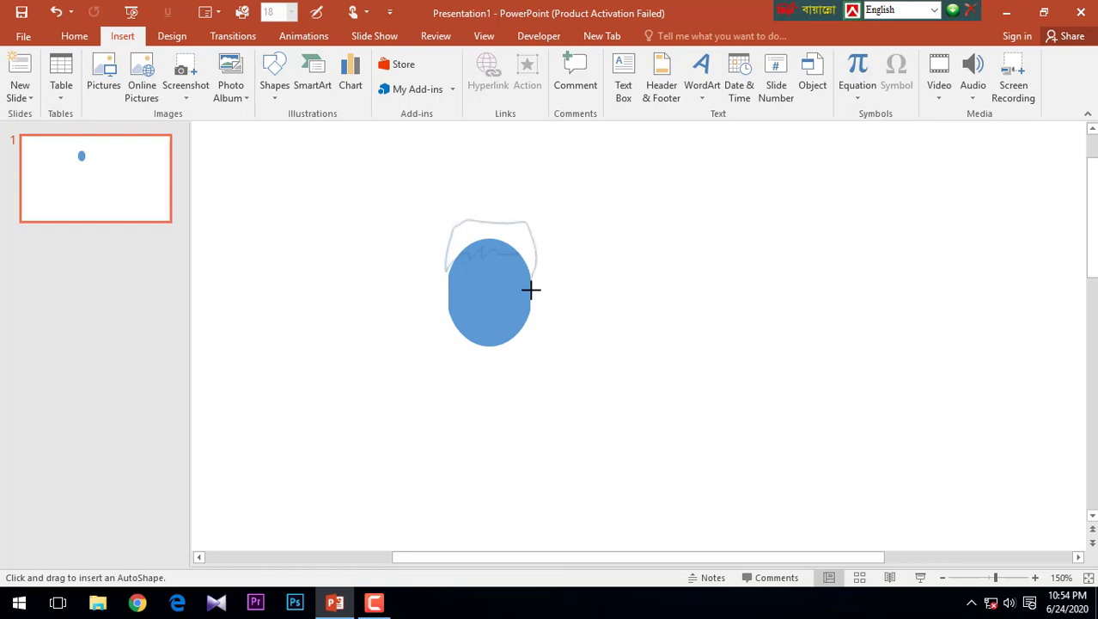
pyautogui.moveTo(518, 264); pyautogui.dragTo(519, 253)
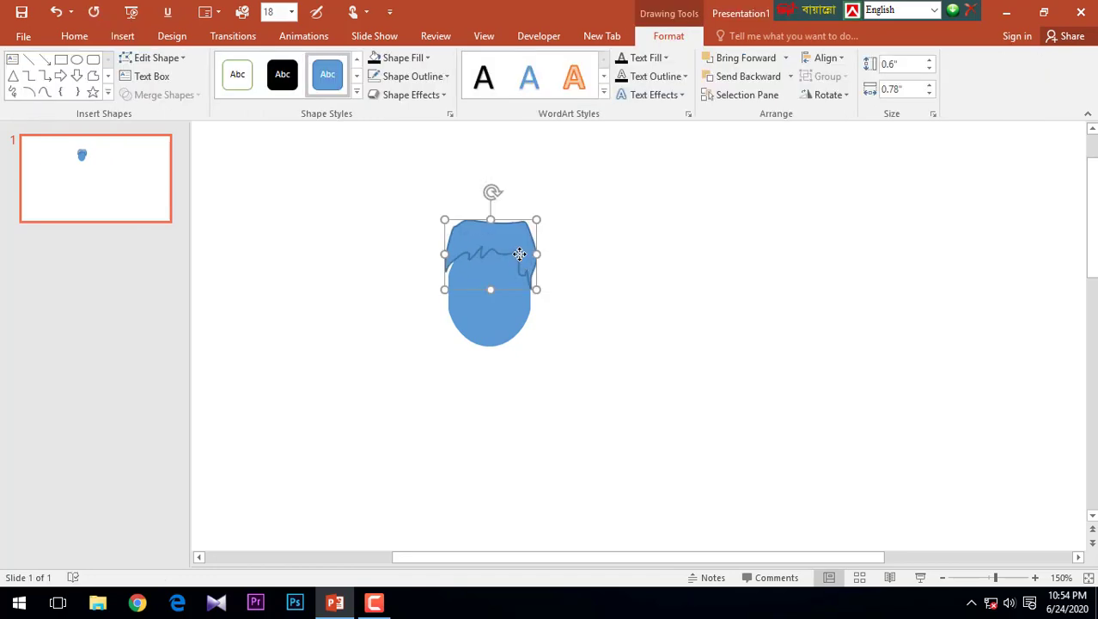
pyautogui.click(382, 78)
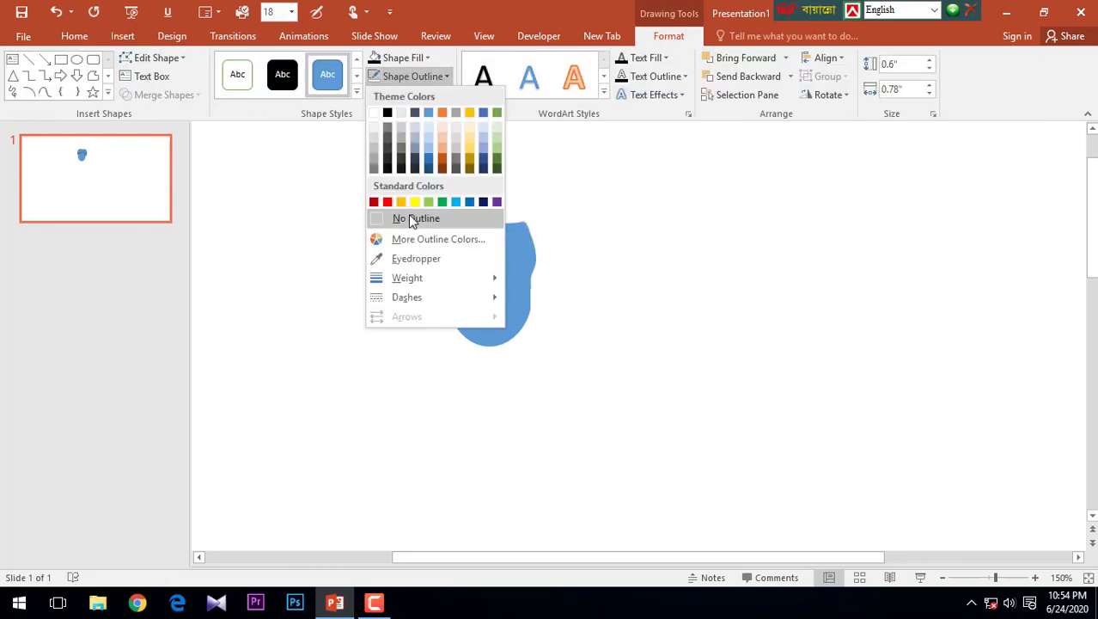
pyautogui.click(412, 218)
pyautogui.click(386, 58)
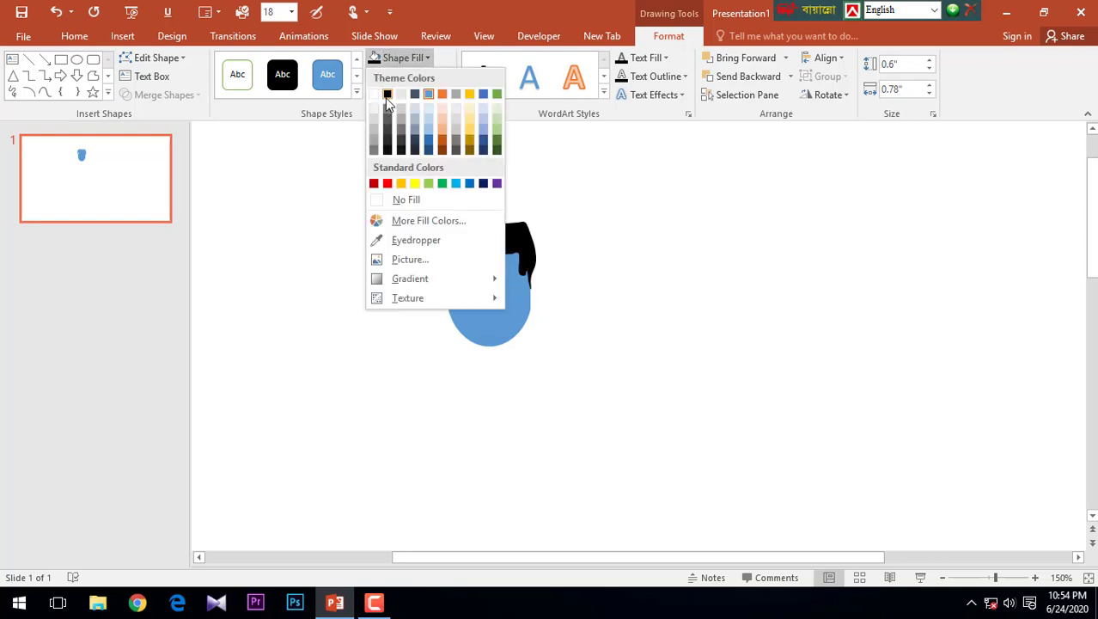
pyautogui.click(387, 96)
pyautogui.click(667, 299)
pyautogui.click(518, 262)
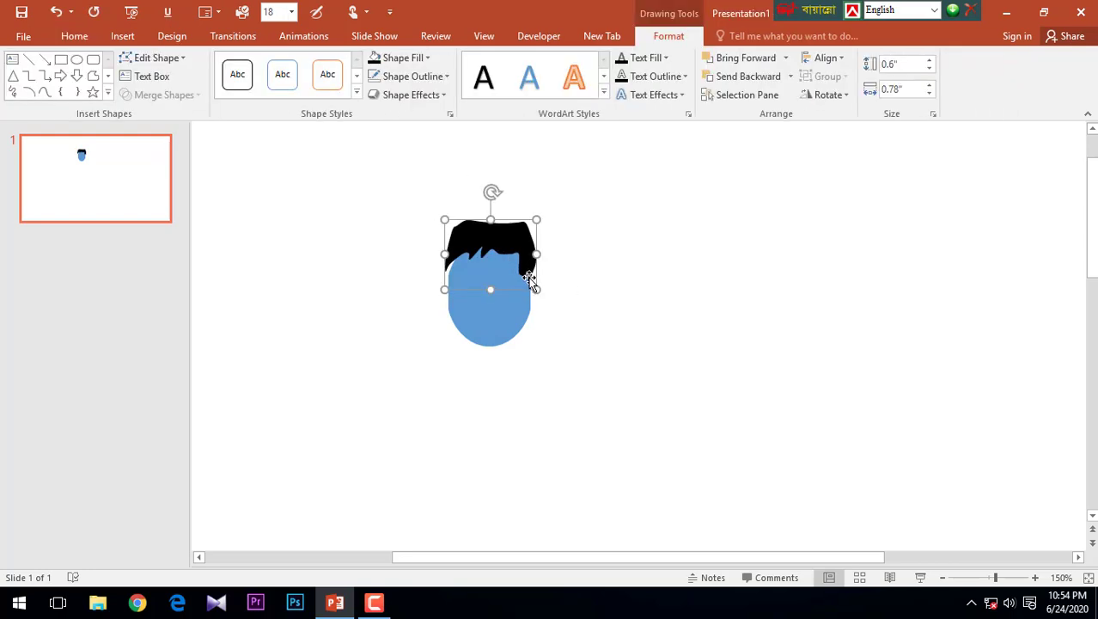
pyautogui.moveTo(530, 282); pyautogui.dragTo(530, 283)
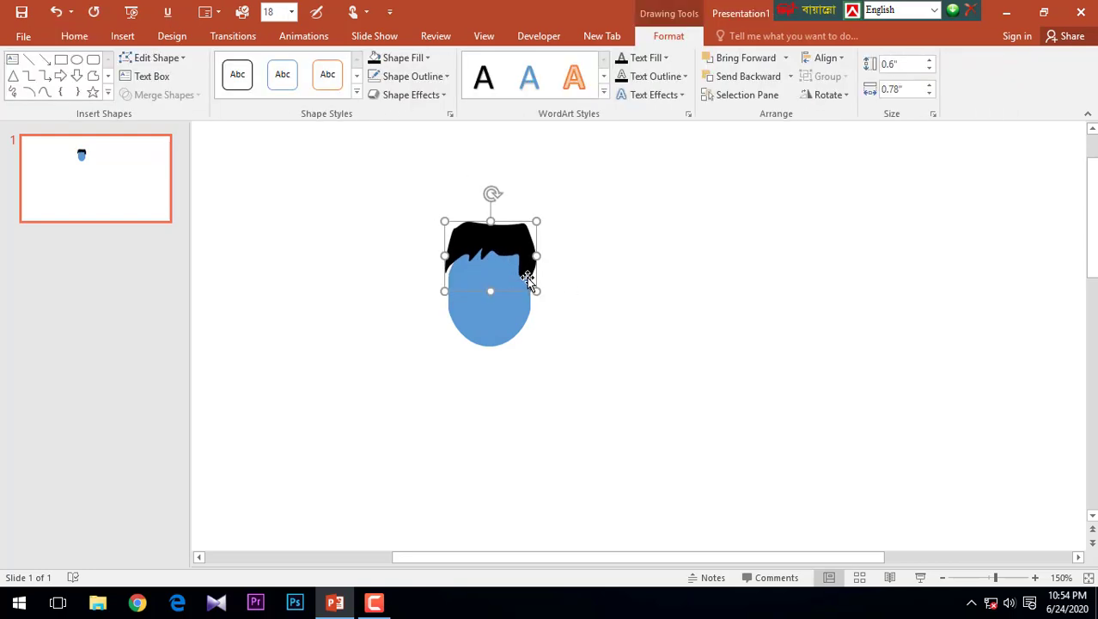
# Change the face oval's fill from blue to a peach skin colour
pyautogui.click(605, 316)
pyautogui.click(500, 311)
pyautogui.click(400, 57)
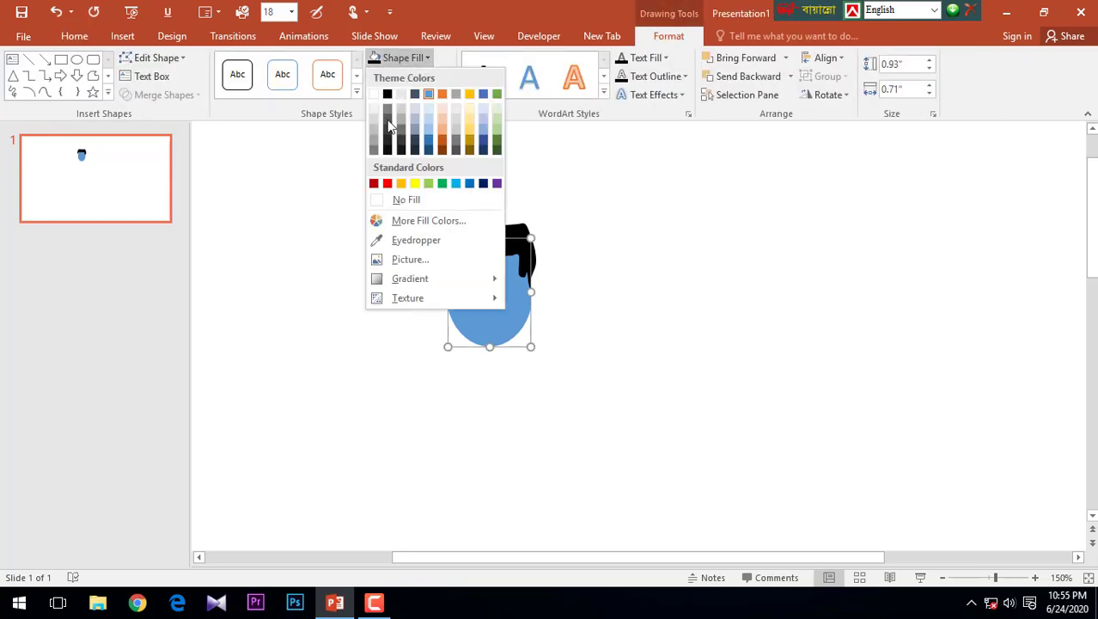
pyautogui.click(441, 120)
pyautogui.click(652, 336)
pyautogui.keyDown('ctrl'); pyautogui.scroll(5, 524, 295); pyautogui.keyUp('ctrl')
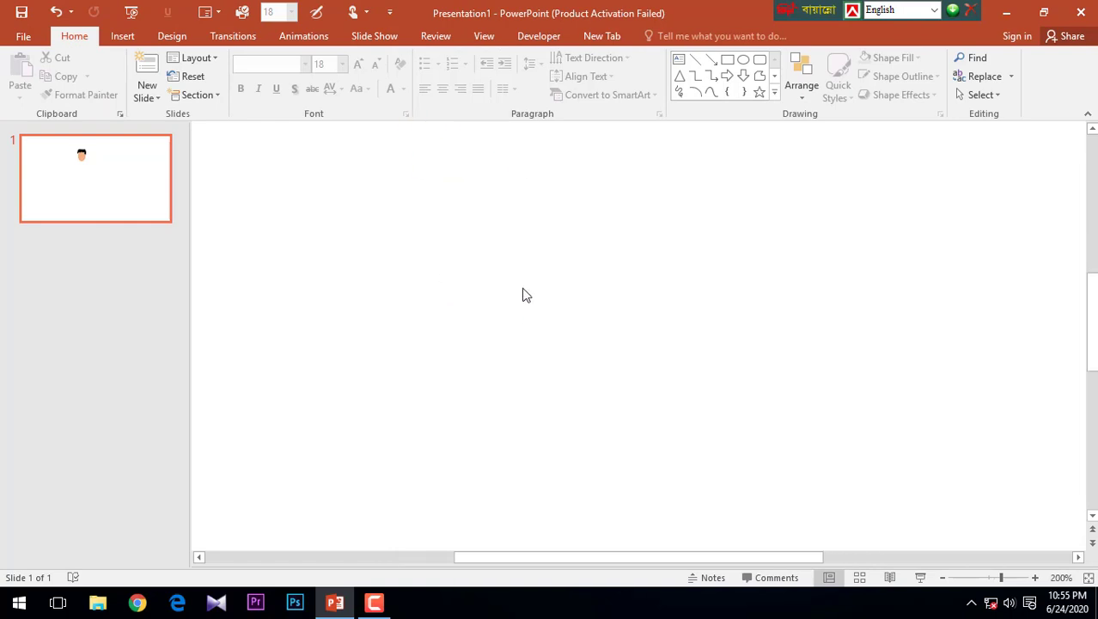
pyautogui.scroll(2, 494, 249)
pyautogui.scroll(3, 490, 248)
pyautogui.scroll(2, 469, 247)
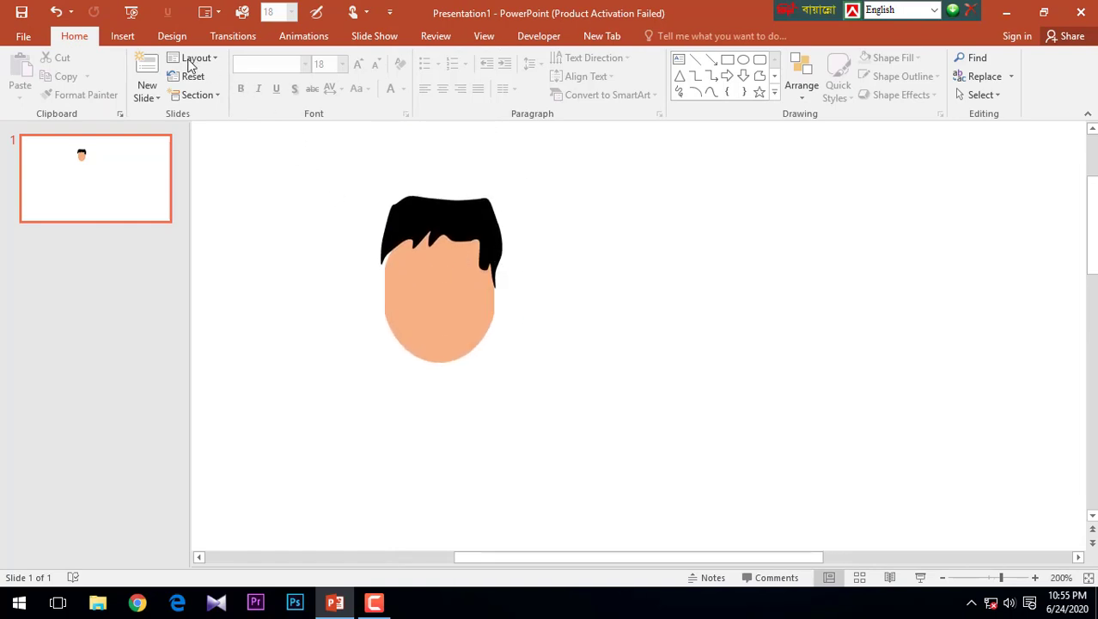
# Draw a small light-grey oval without outline and place it on the face's left side
pyautogui.click(123, 36)
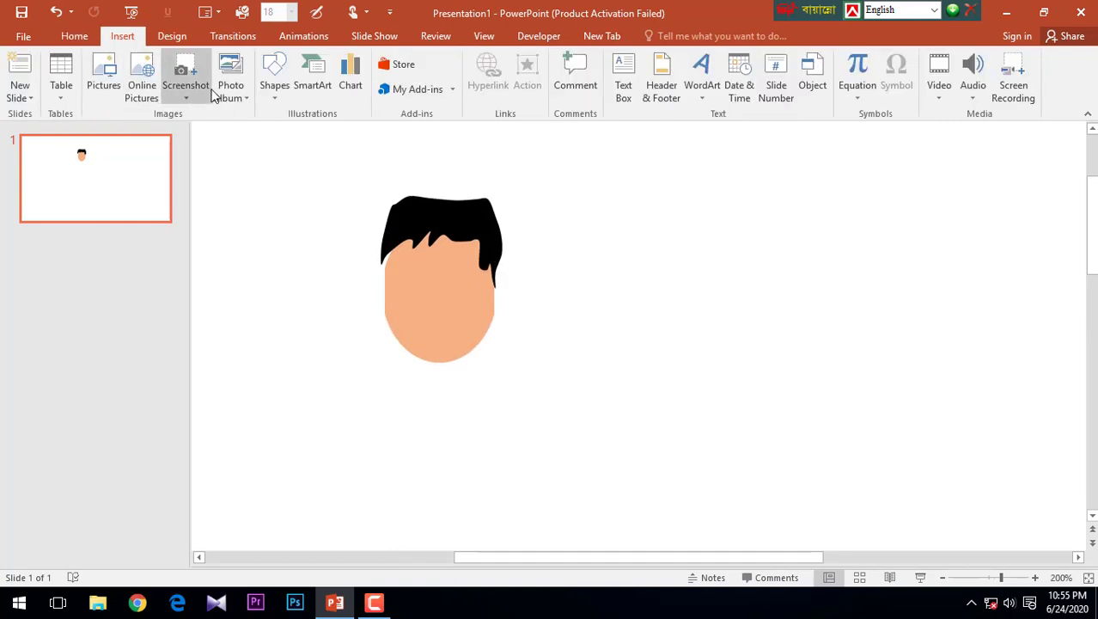
pyautogui.click(275, 86)
pyautogui.click(335, 135)
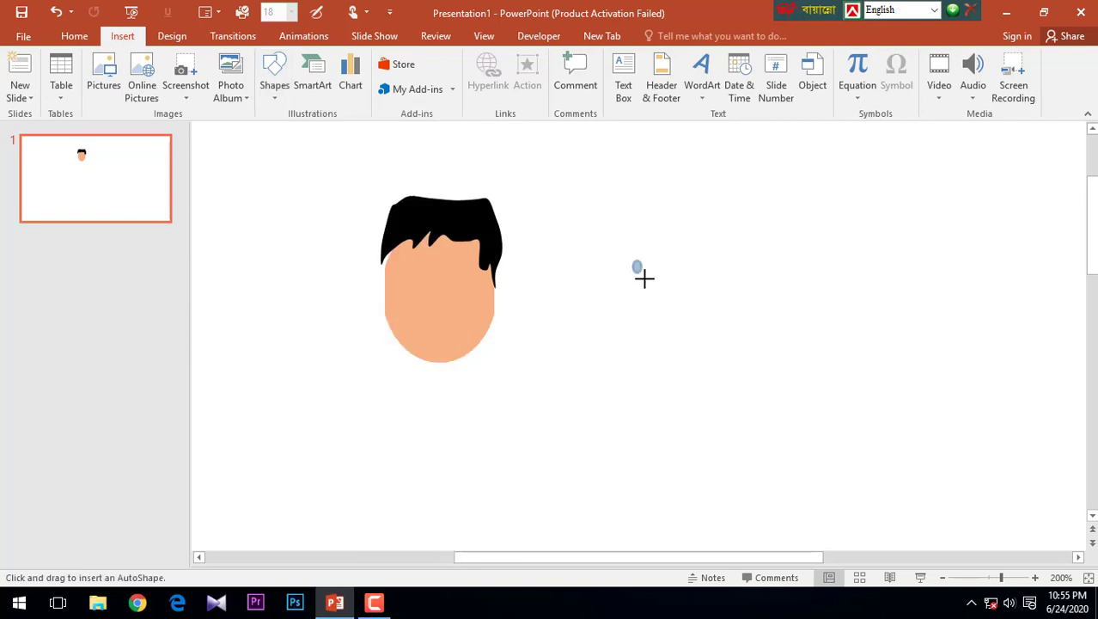
pyautogui.moveTo(645, 277); pyautogui.dragTo(638, 273)
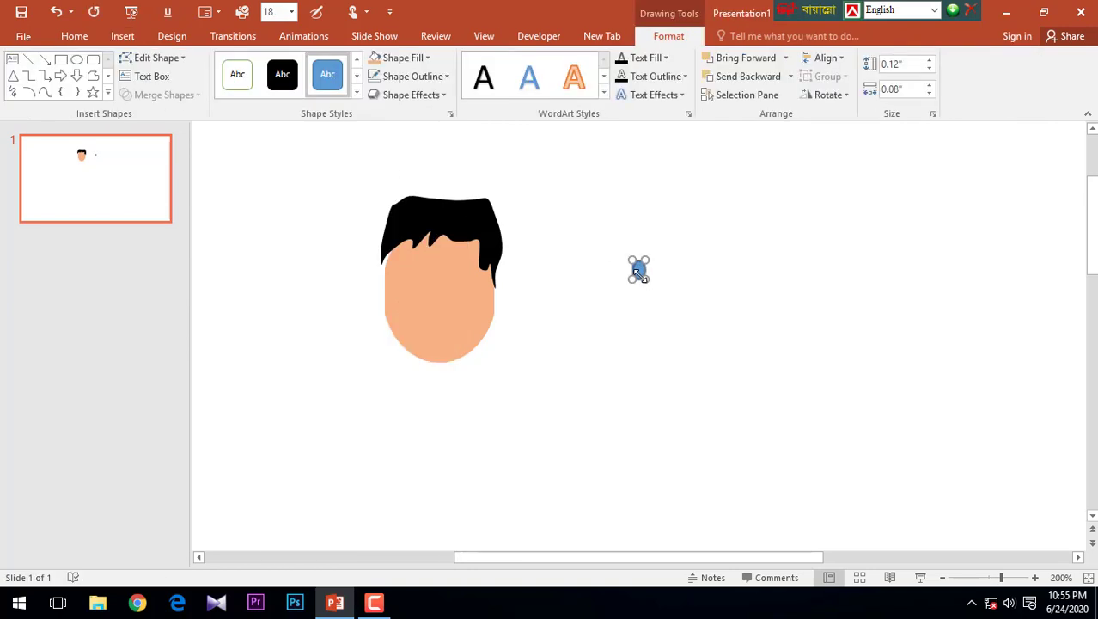
pyautogui.click(424, 77)
pyautogui.click(400, 216)
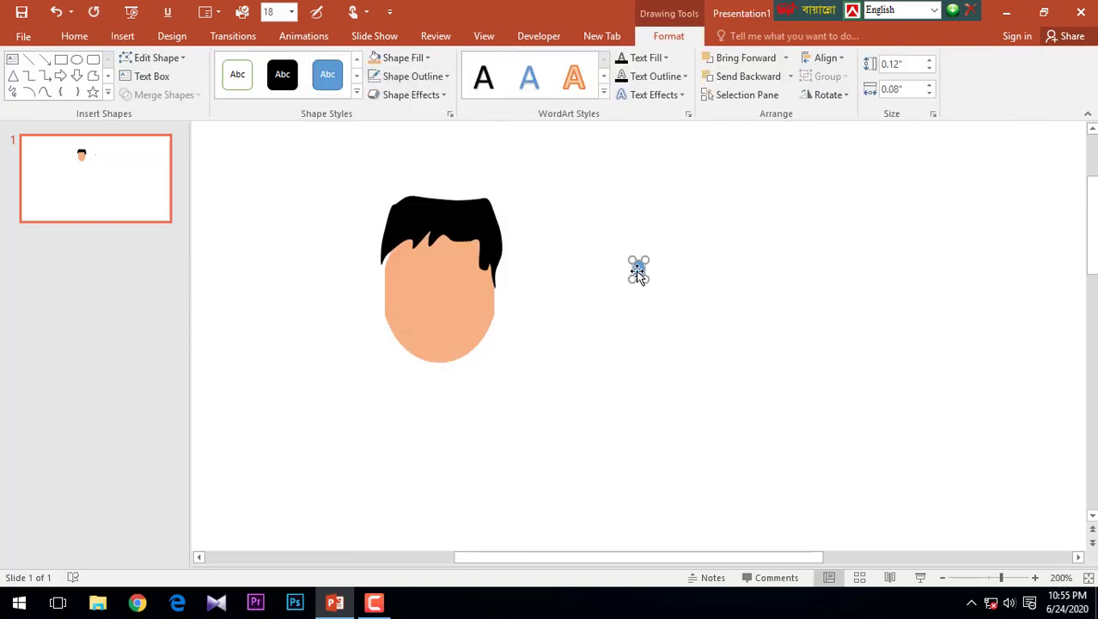
pyautogui.click(400, 57)
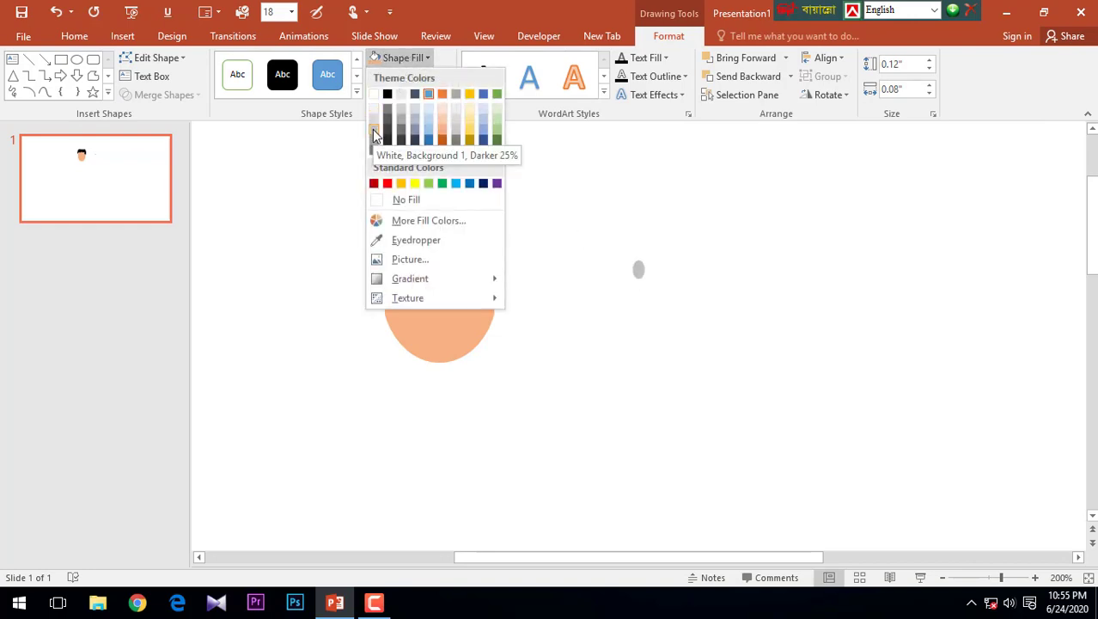
pyautogui.click(374, 129)
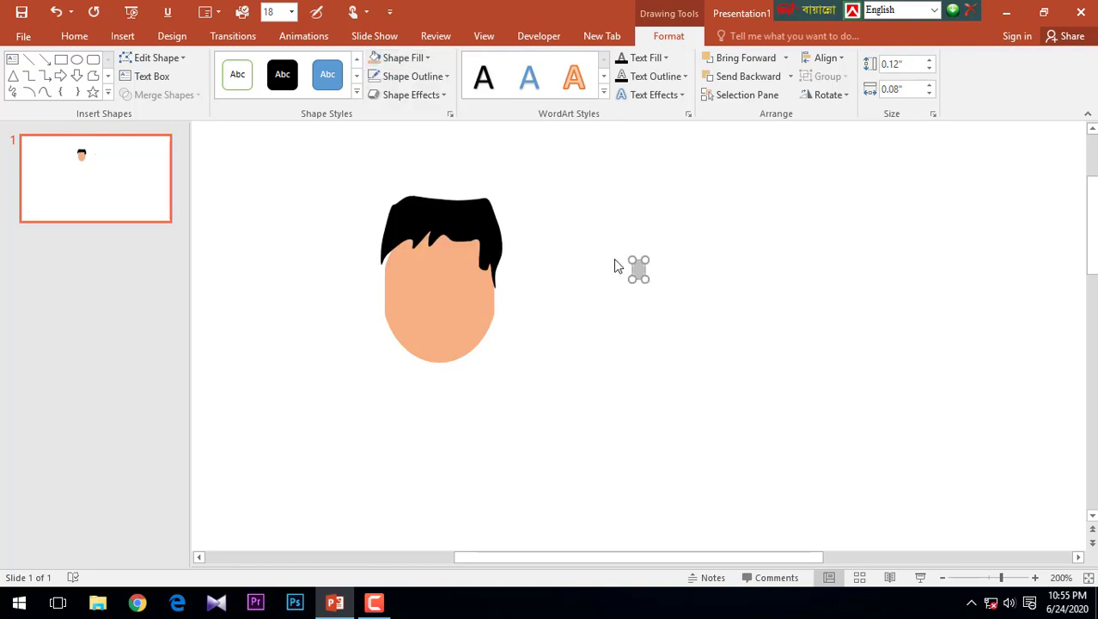
pyautogui.moveTo(638, 270); pyautogui.dragTo(412, 269)
# Duplicate the grey oval, fill the copy black, and set it on the eye as a pupil
pyautogui.scroll(5, 425, 266)
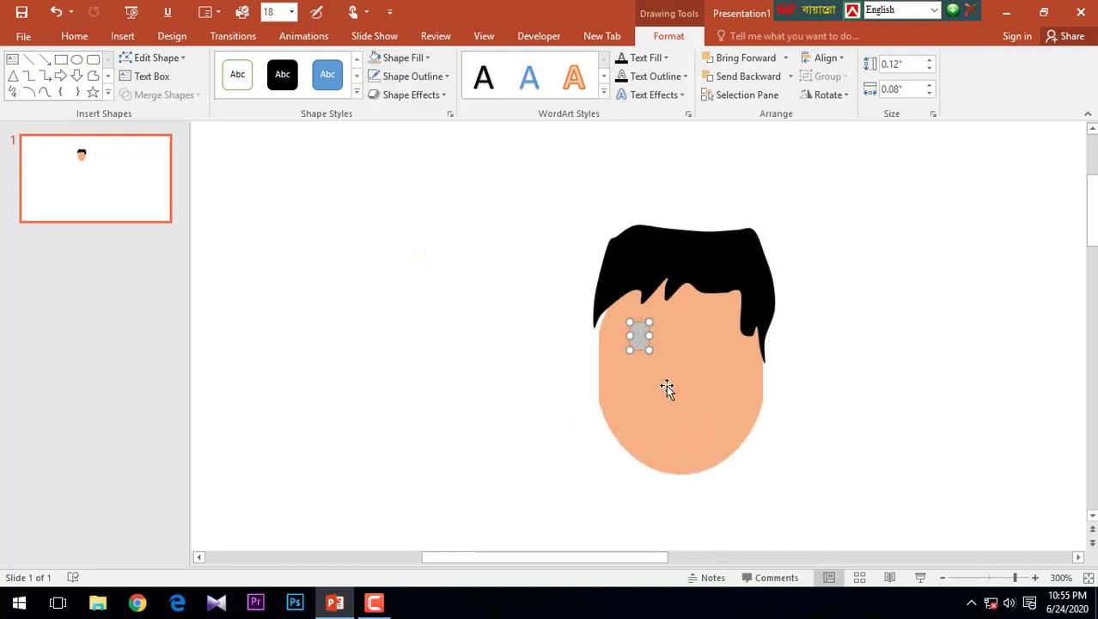
pyautogui.scroll(1, 656, 378)
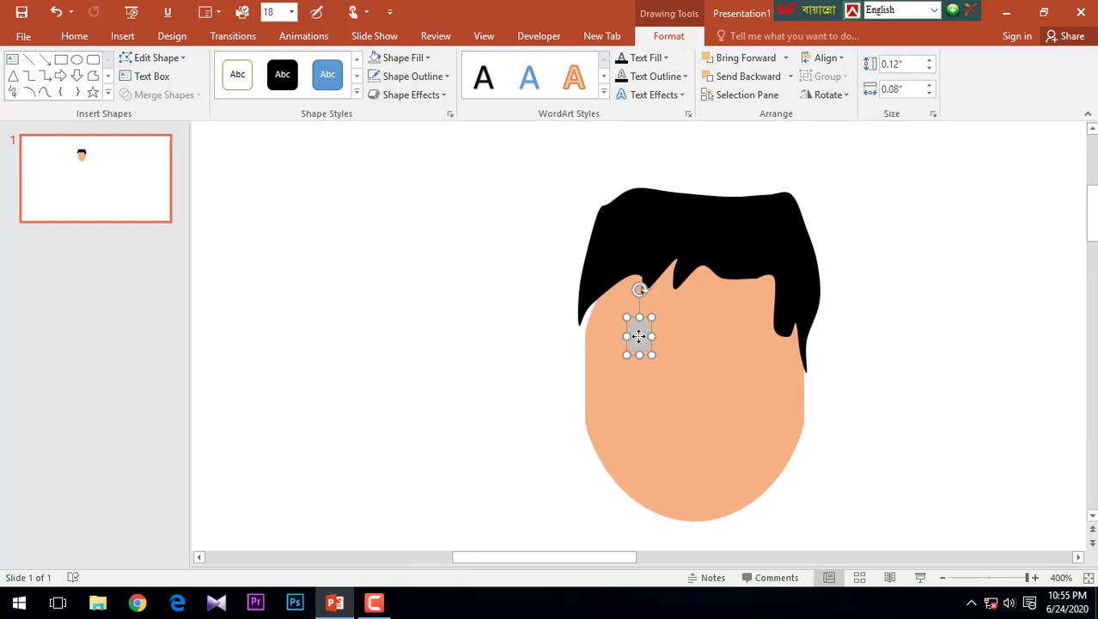
pyautogui.moveTo(645, 356)
pyautogui.keyDown('ctrl'); pyautogui.mouseDown()
pyautogui.moveTo(699, 407)
pyautogui.moveTo(692, 378)
pyautogui.moveTo(667, 359)
pyautogui.mouseUp(); pyautogui.keyUp('ctrl')
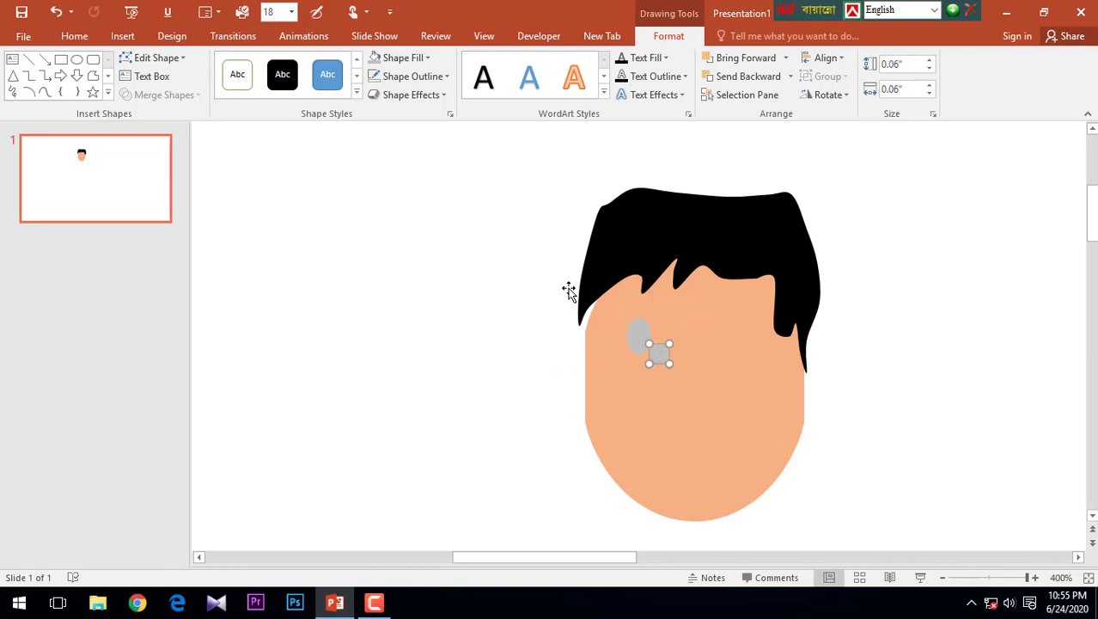
pyautogui.click(401, 58)
pyautogui.click(388, 94)
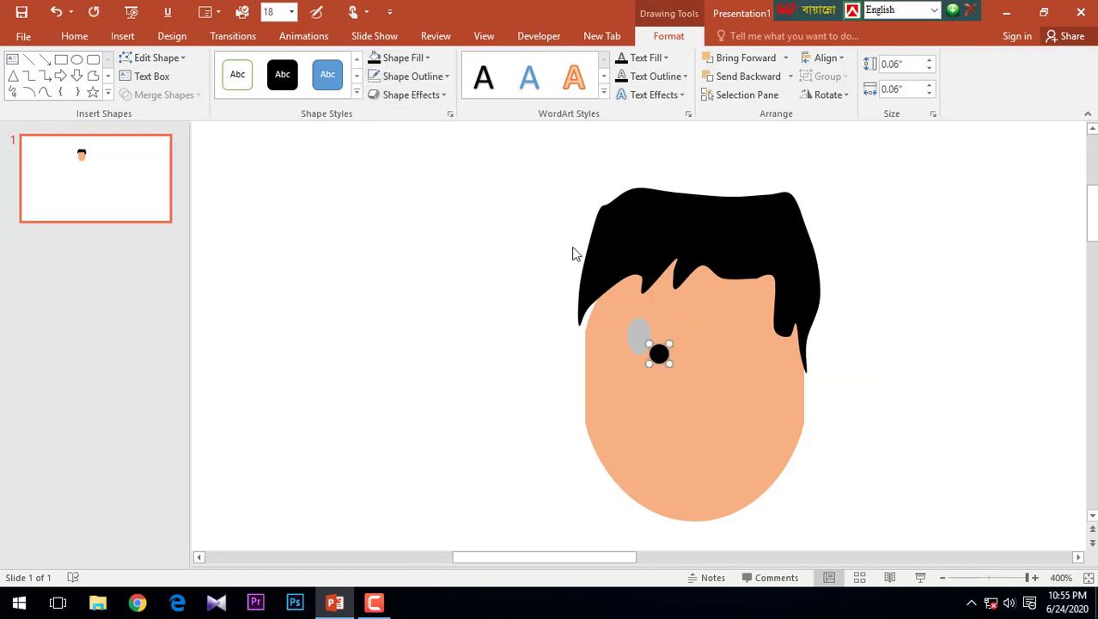
pyautogui.moveTo(659, 356); pyautogui.dragTo(640, 336)
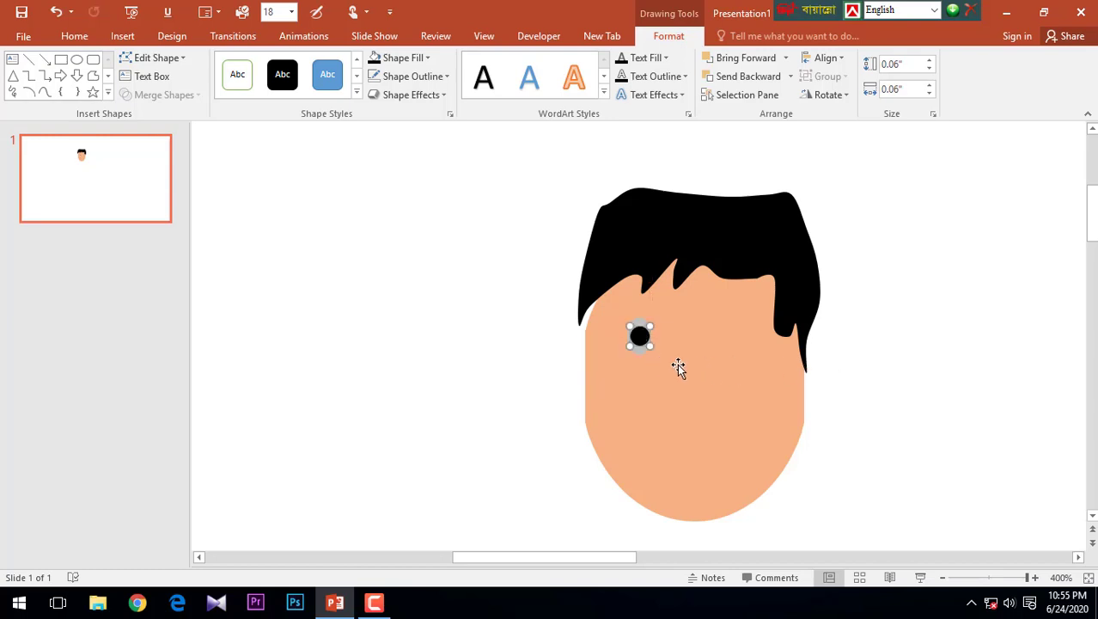
pyautogui.click(907, 372)
# Rotate the grey eye oval horizontal and group it with its black pupil
pyautogui.click(636, 350)
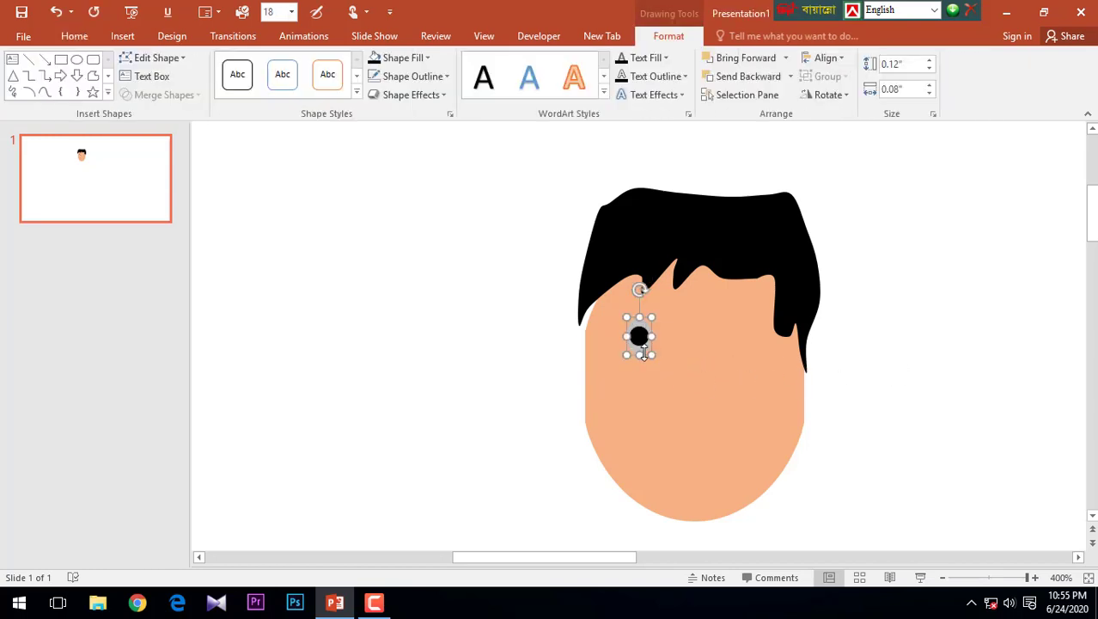
pyautogui.moveTo(640, 287); pyautogui.dragTo(615, 293)
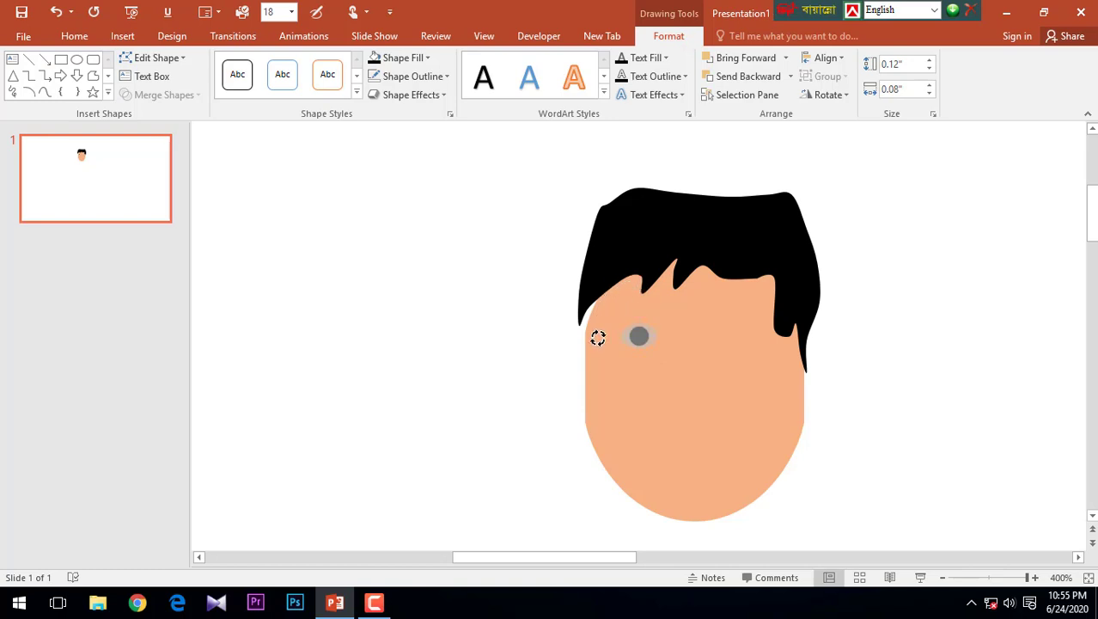
pyautogui.moveTo(598, 337); pyautogui.dragTo(593, 339)
pyautogui.keyDown('shift'); pyautogui.click(643, 345); pyautogui.keyUp('shift')
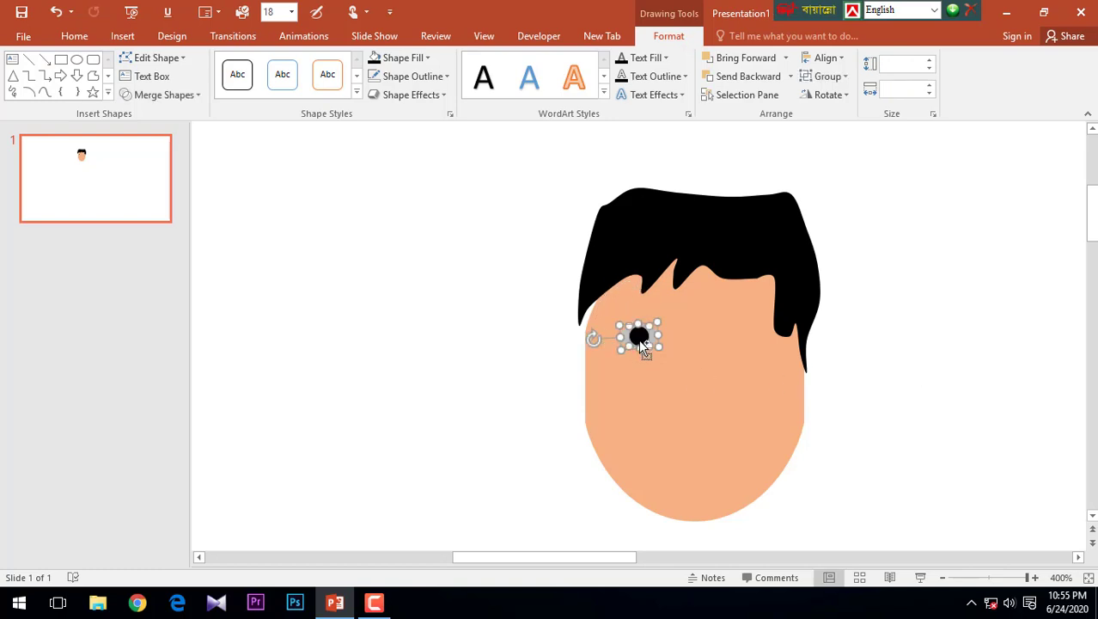
pyautogui.hotkey('ctrl', 'g')
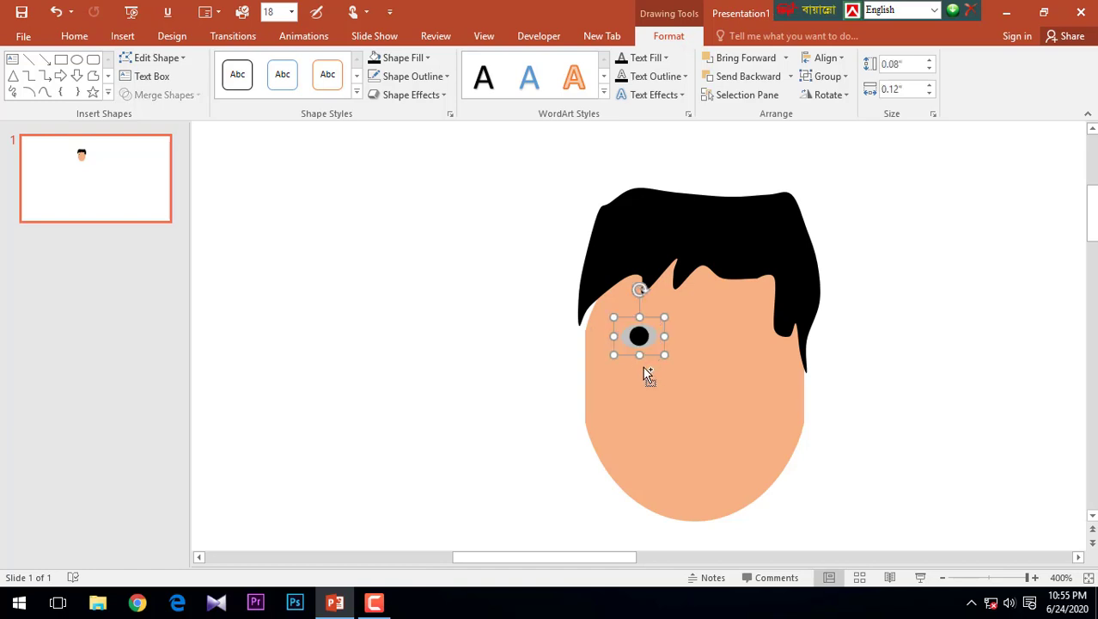
# Duplicate the grouped eye and place the copy level on the face's right side
pyautogui.hotkey('ctrl', 'd')
pyautogui.moveTo(690, 384); pyautogui.dragTo(729, 340)
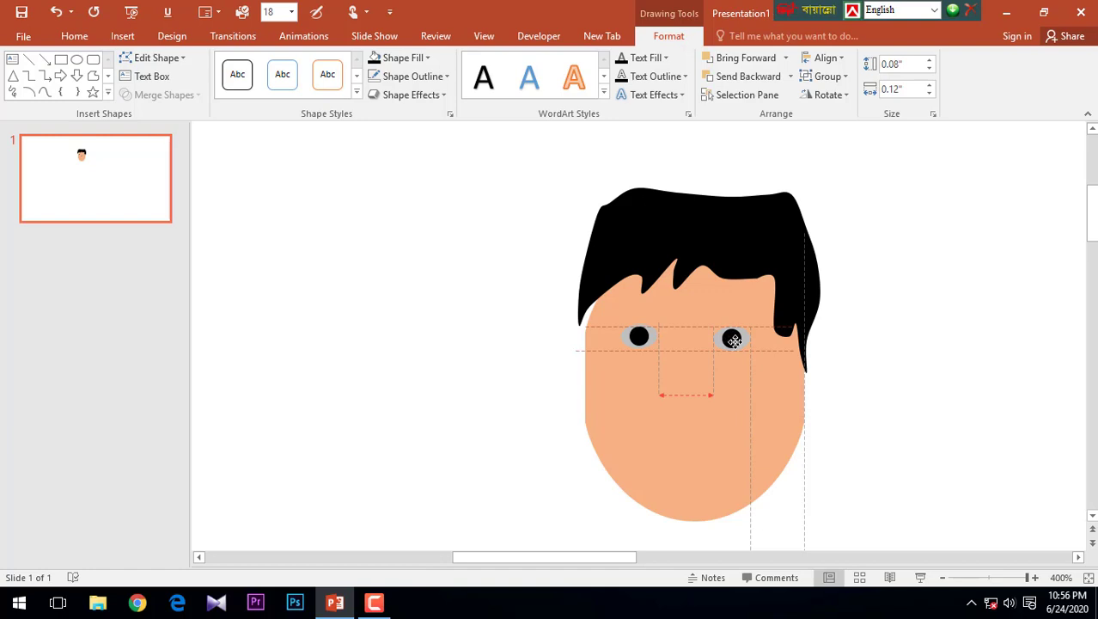
pyautogui.moveTo(733, 341); pyautogui.dragTo(736, 340)
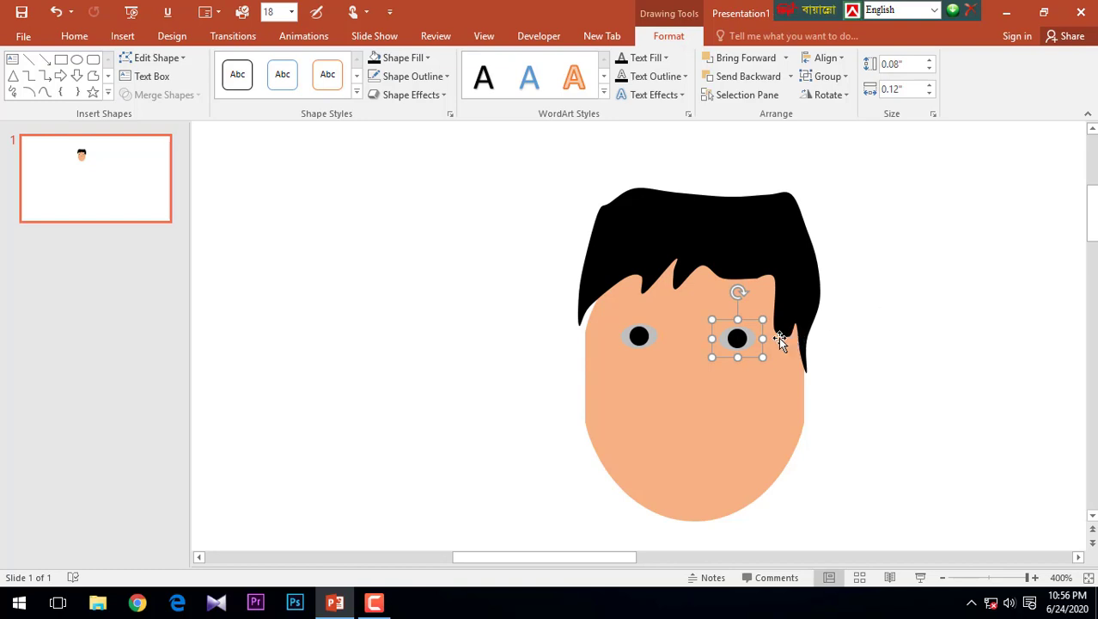
pyautogui.click(646, 339)
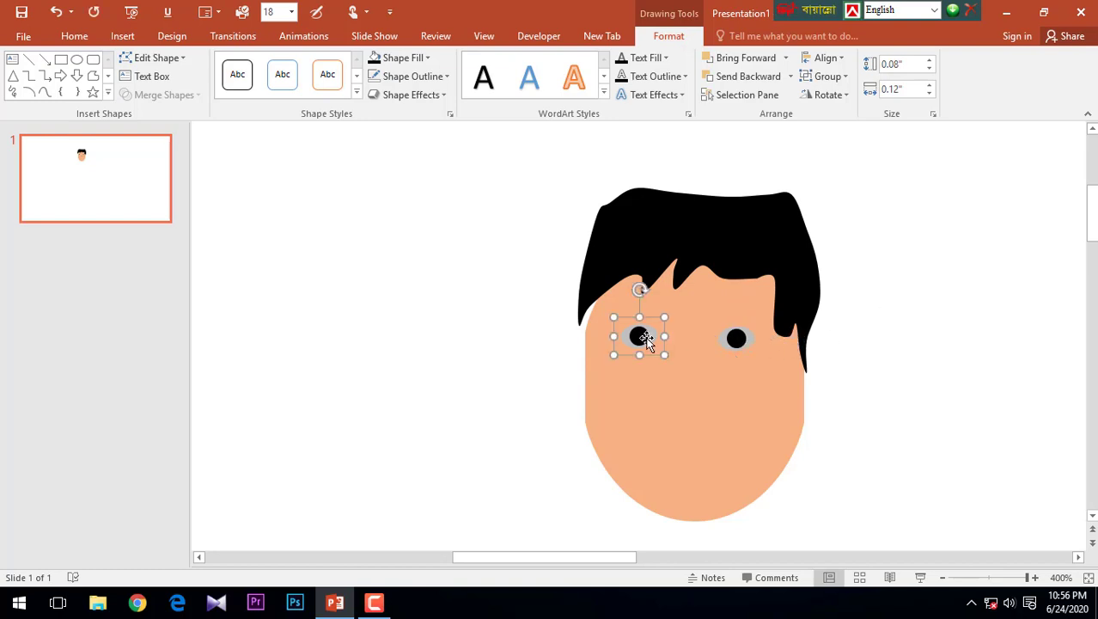
pyautogui.click(920, 351)
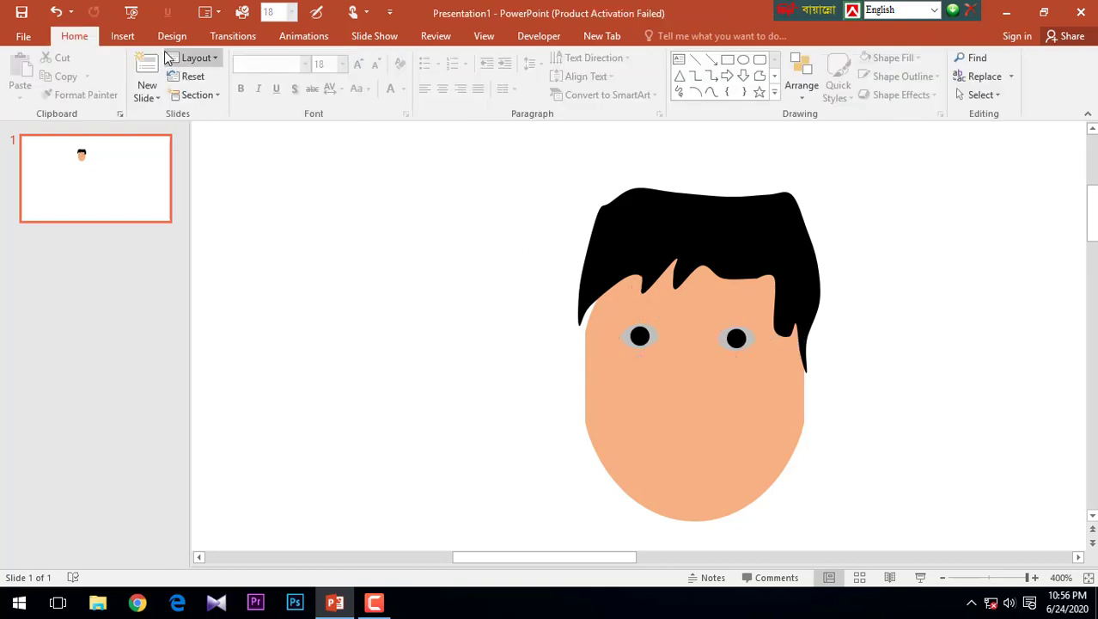
# Draw a heart shape on the lower face and remove its outline
pyautogui.click(124, 36)
pyautogui.click(270, 93)
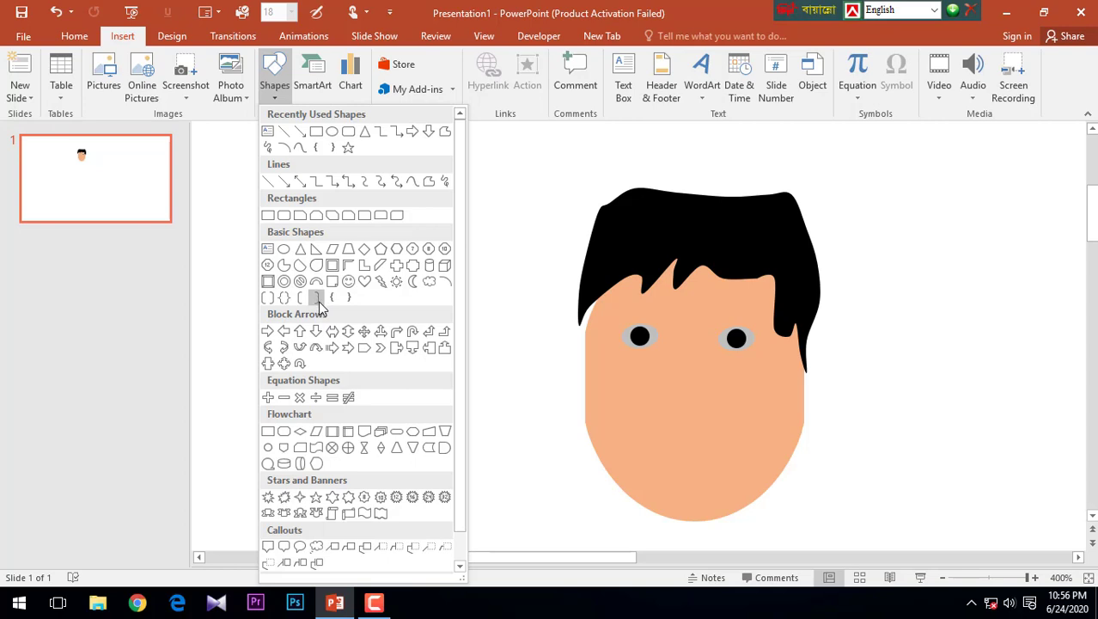
pyautogui.scroll(-1, 324, 353)
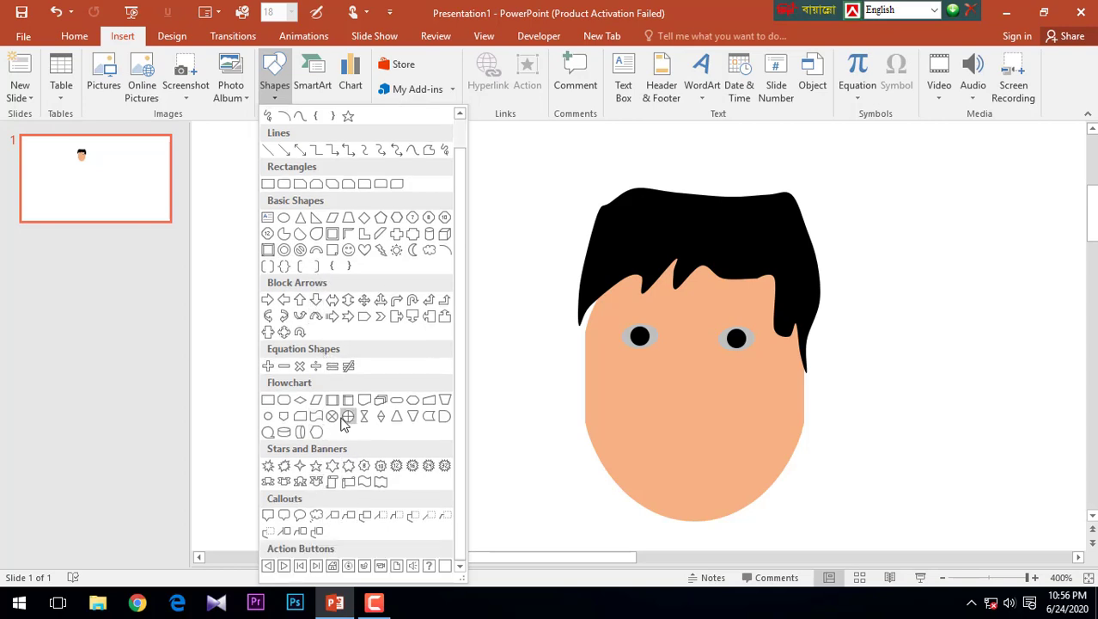
pyautogui.click(368, 252)
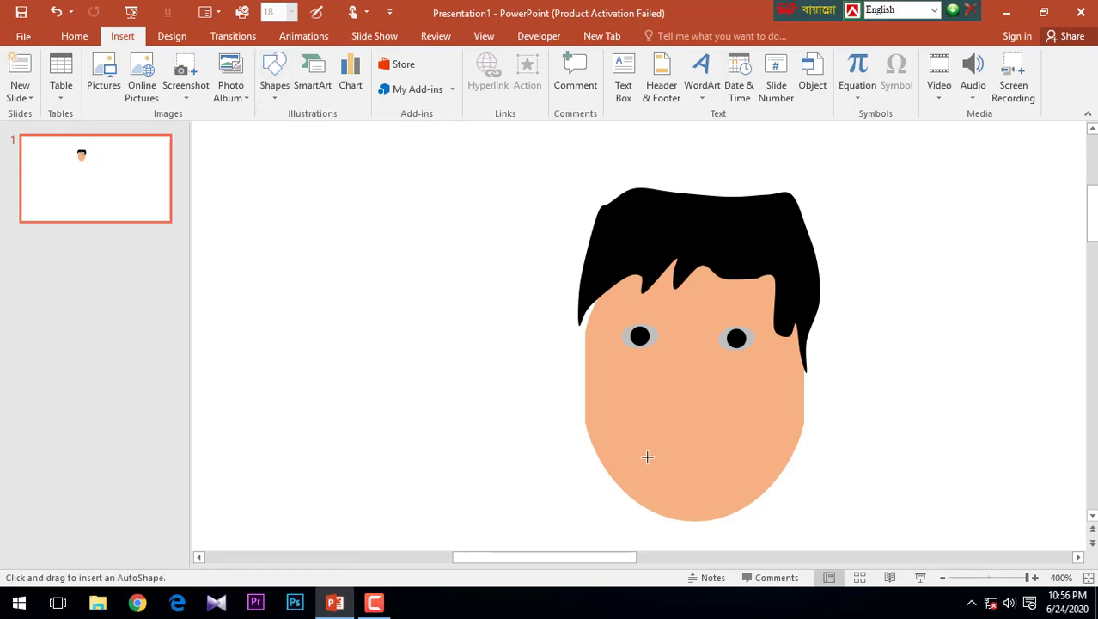
pyautogui.moveTo(657, 410)
pyautogui.mouseDown()
pyautogui.moveTo(763, 446)
pyautogui.moveTo(713, 426)
pyautogui.mouseUp()
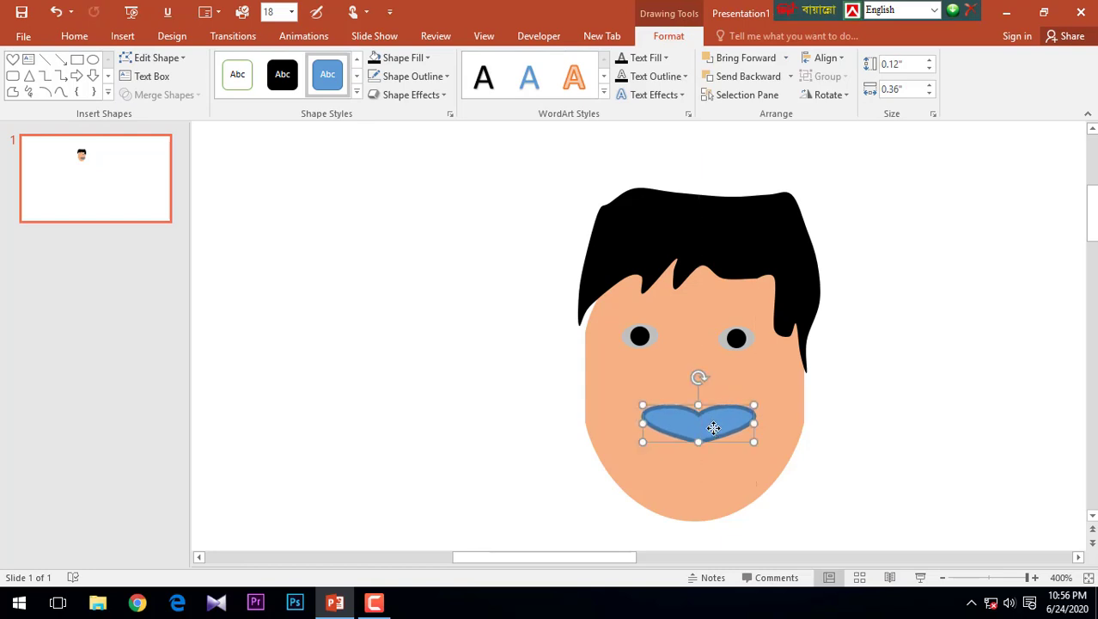
pyautogui.click(410, 76)
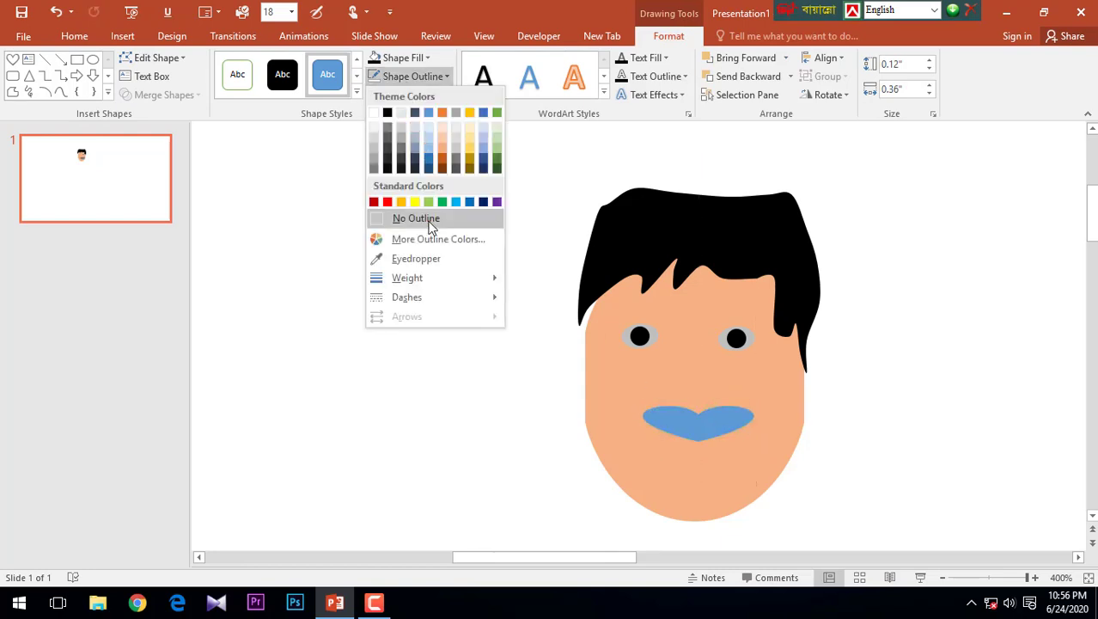
pyautogui.click(429, 218)
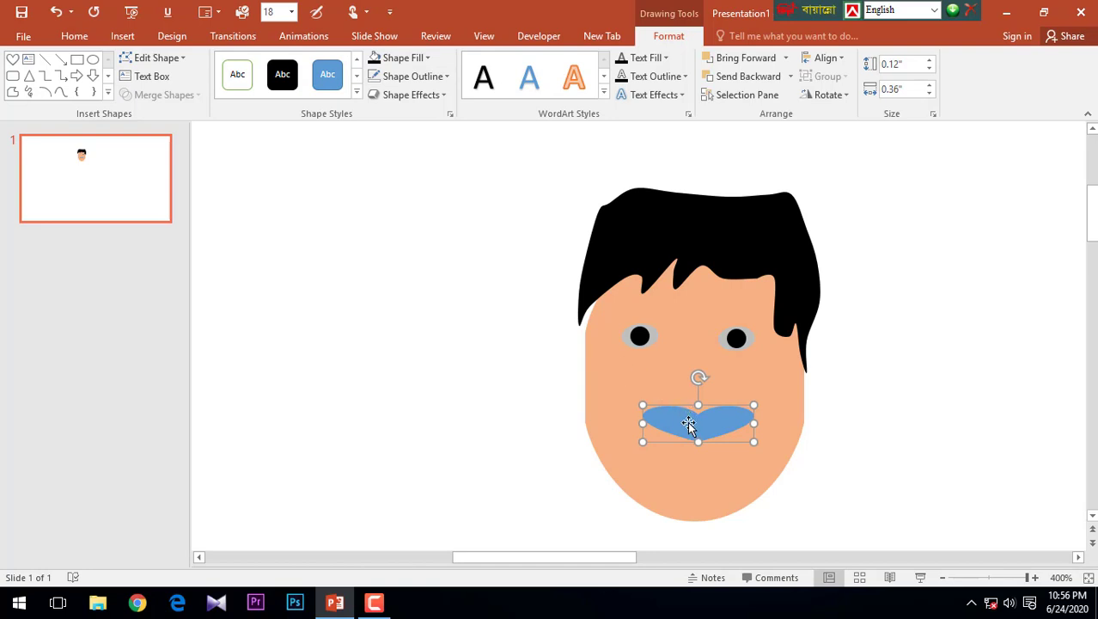
# Duplicate the heart, turn the copy upside down, and overlap it on the original
pyautogui.hotkey('ctrl', 'd')
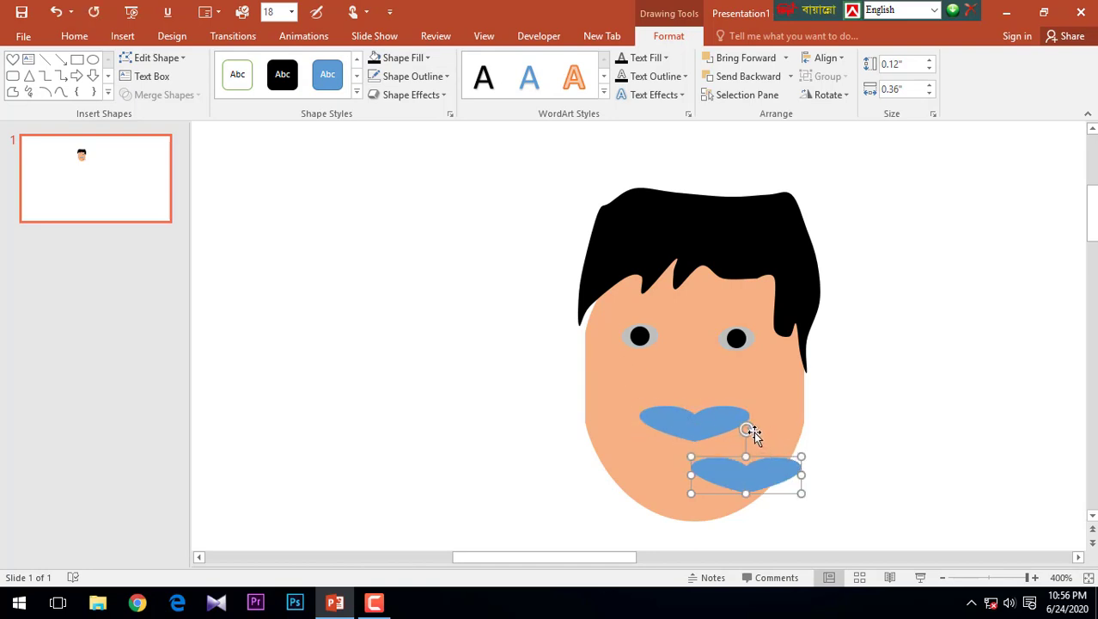
pyautogui.moveTo(746, 430)
pyautogui.mouseDown()
pyautogui.moveTo(752, 568)
pyautogui.moveTo(747, 507)
pyautogui.mouseUp()
pyautogui.moveTo(746, 468)
pyautogui.mouseDown()
pyautogui.moveTo(692, 407)
pyautogui.moveTo(698, 391)
pyautogui.moveTo(703, 434)
pyautogui.moveTo(711, 420)
pyautogui.mouseUp()
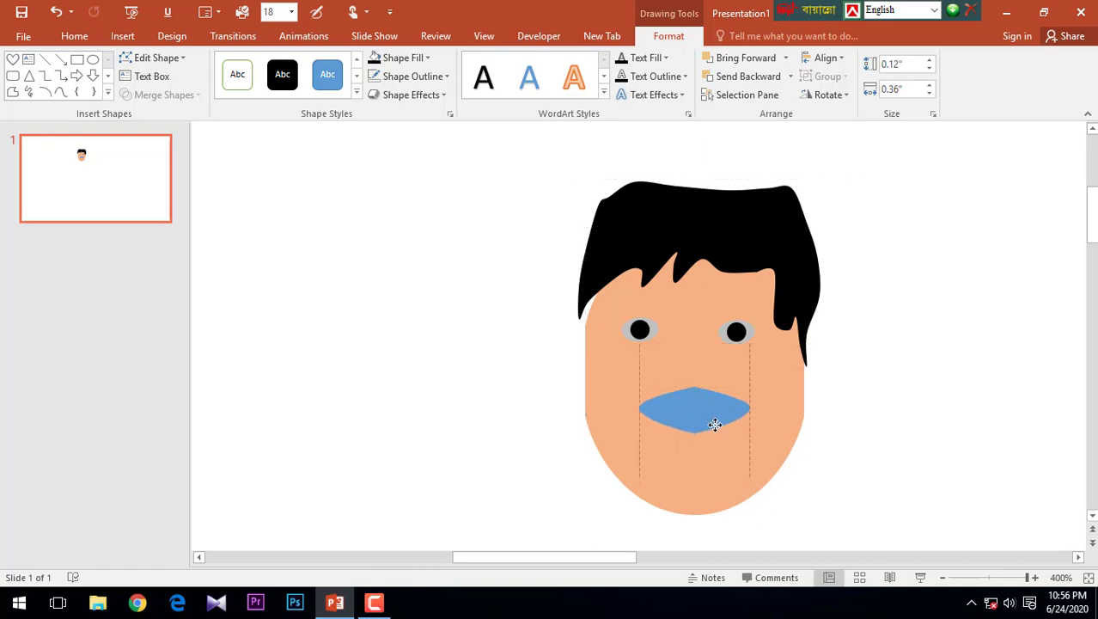
# Try a sampled fill on the mouth and give it a custom black outline
pyautogui.click(403, 60)
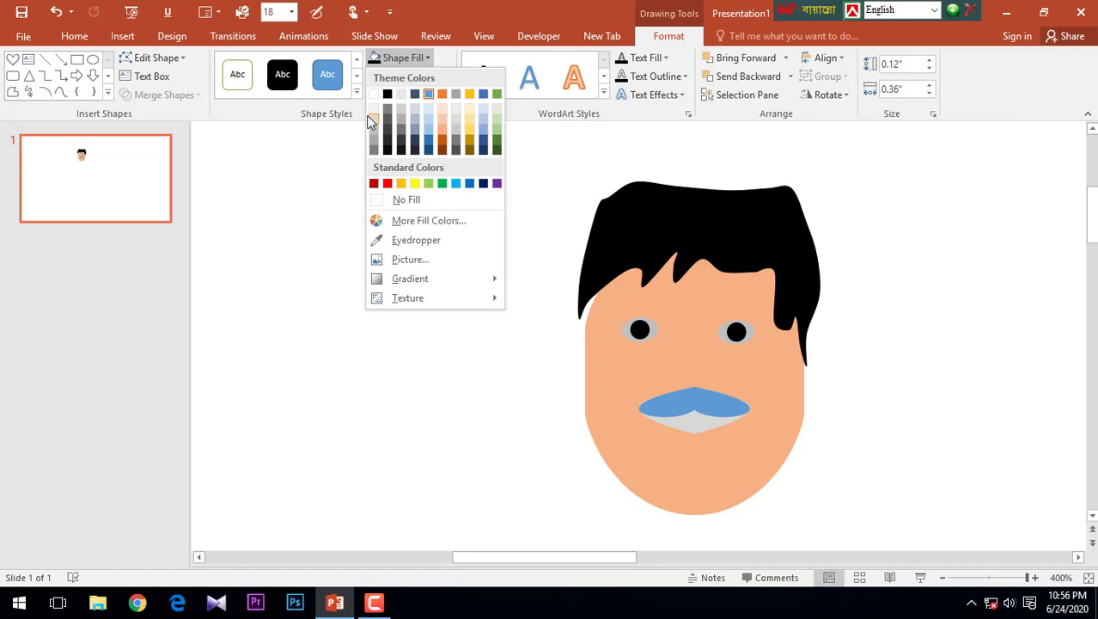
pyautogui.click(385, 240)
pyautogui.click(411, 77)
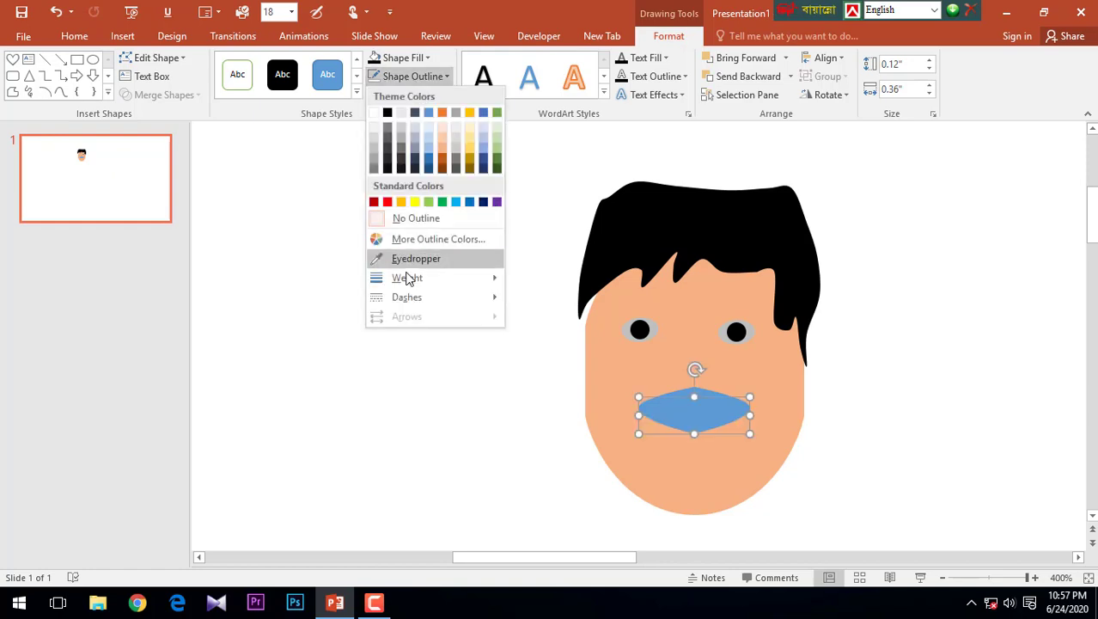
pyautogui.click(412, 239)
pyautogui.click(507, 160)
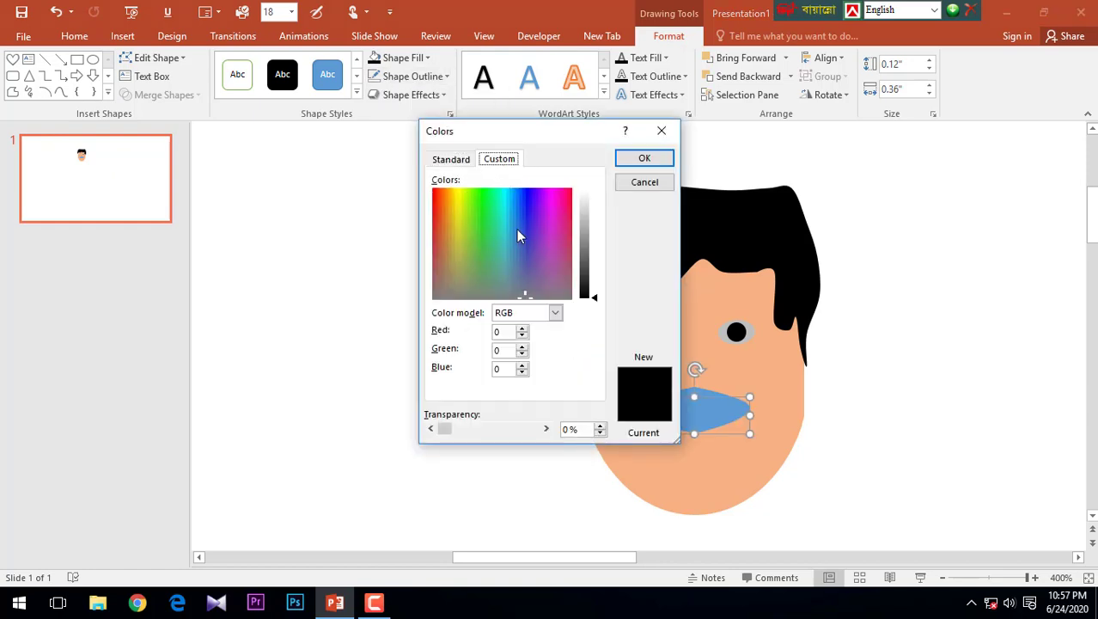
pyautogui.moveTo(520, 241); pyautogui.dragTo(438, 234)
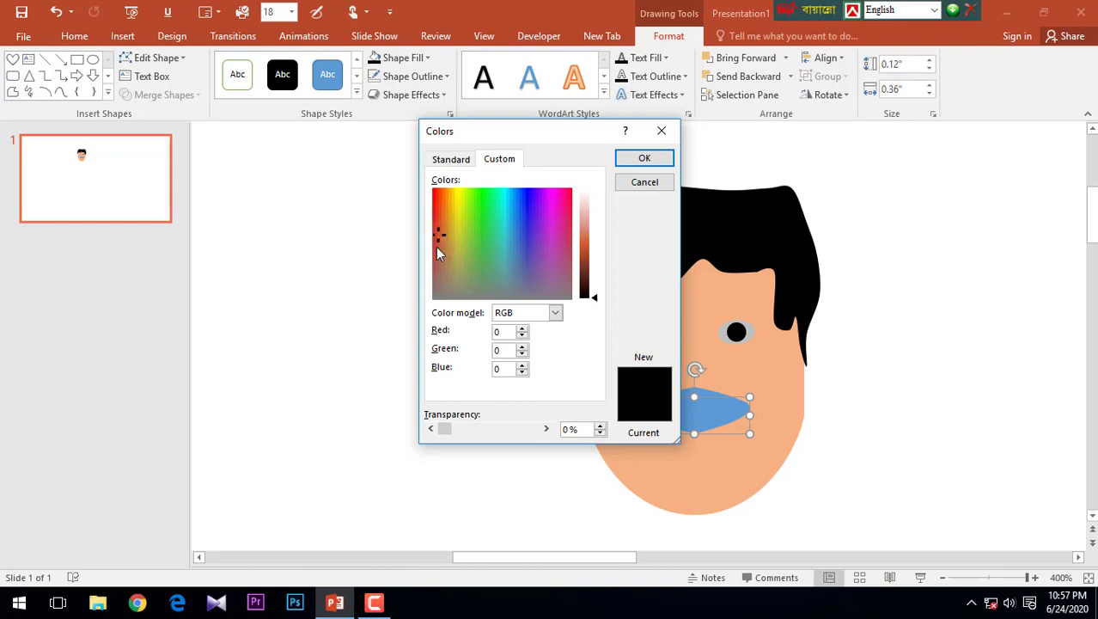
pyautogui.click(643, 160)
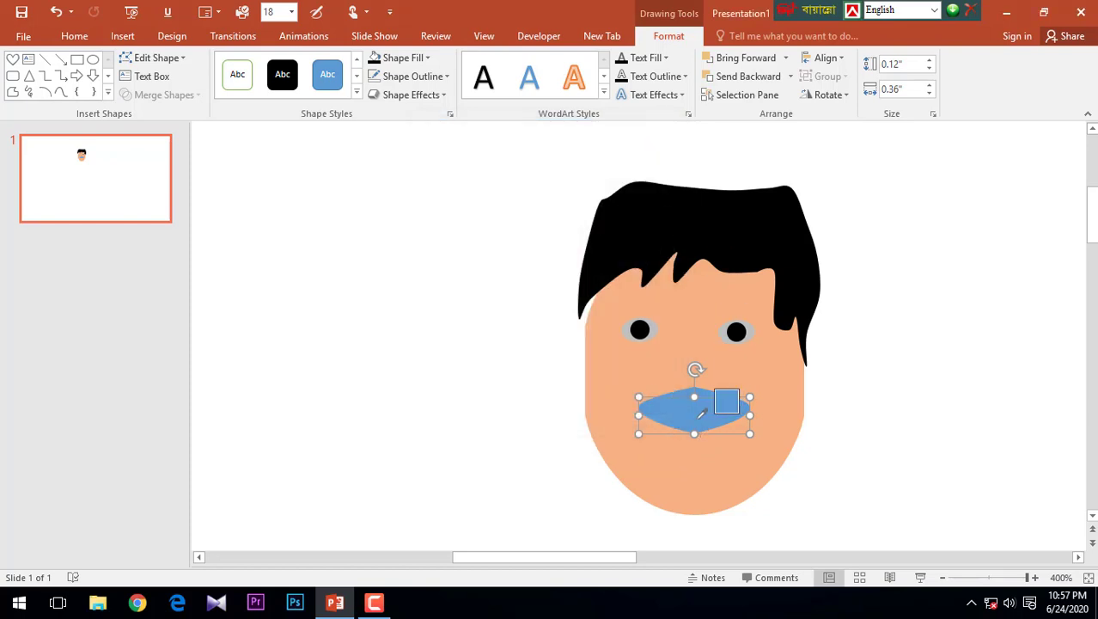
# Remove the mouth outline and fill the lower mouth half with the slide's white
pyautogui.click(396, 58)
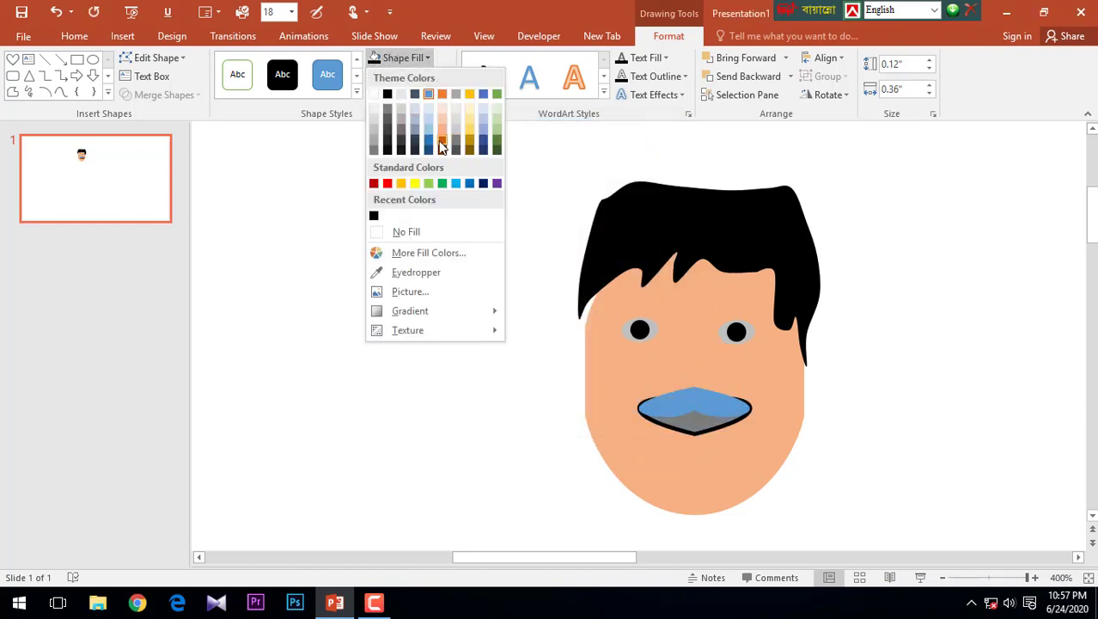
pyautogui.click(402, 60)
pyautogui.click(412, 76)
pyautogui.click(413, 248)
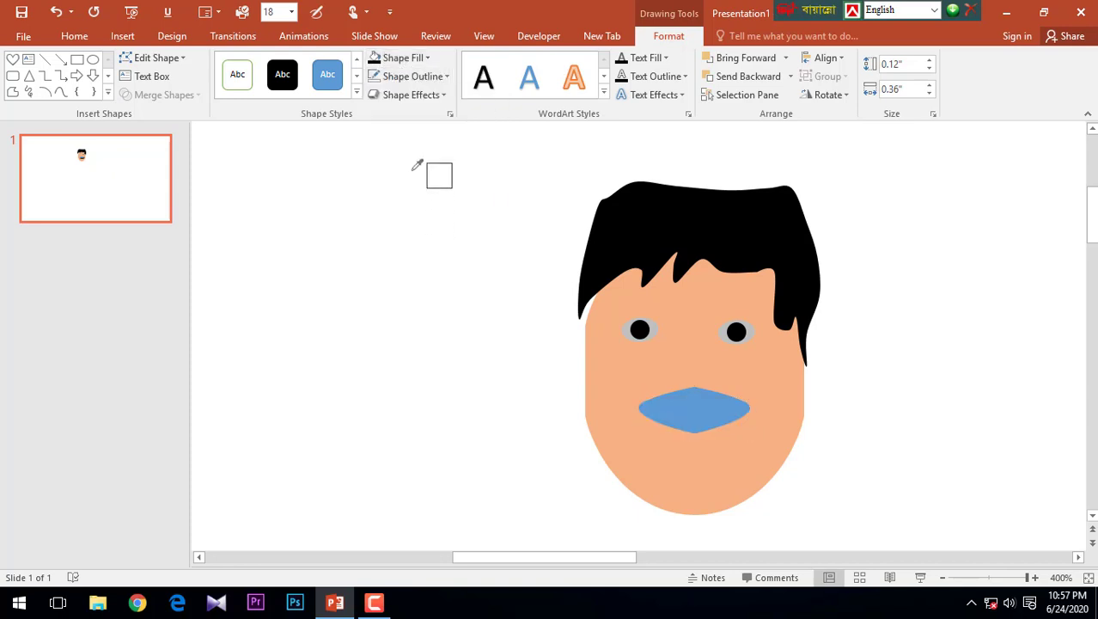
pyautogui.click(394, 58)
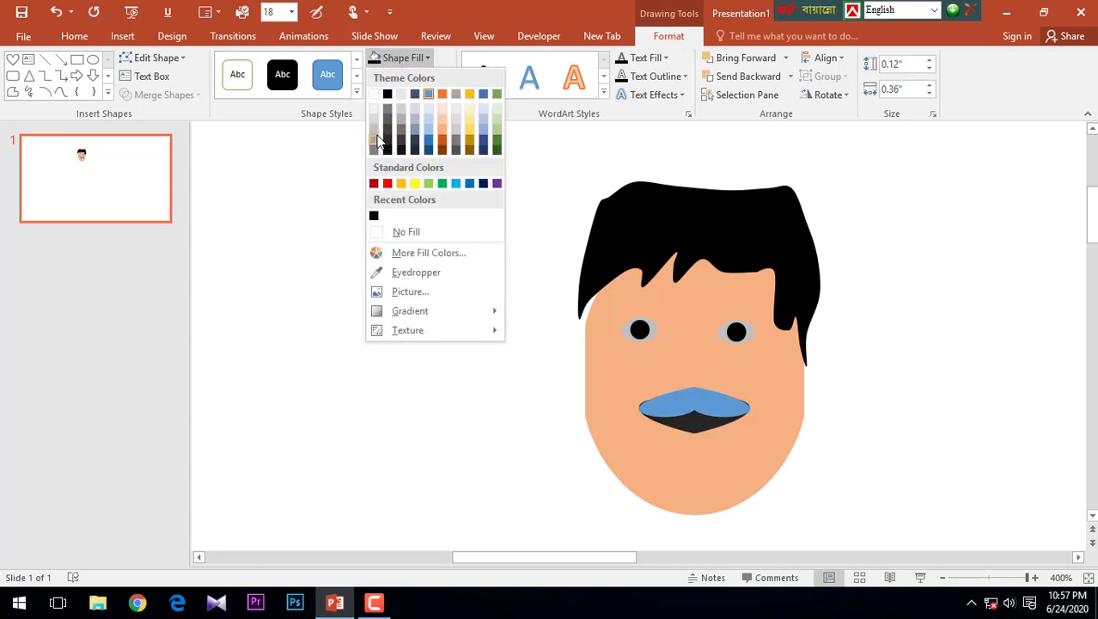
pyautogui.click(694, 397)
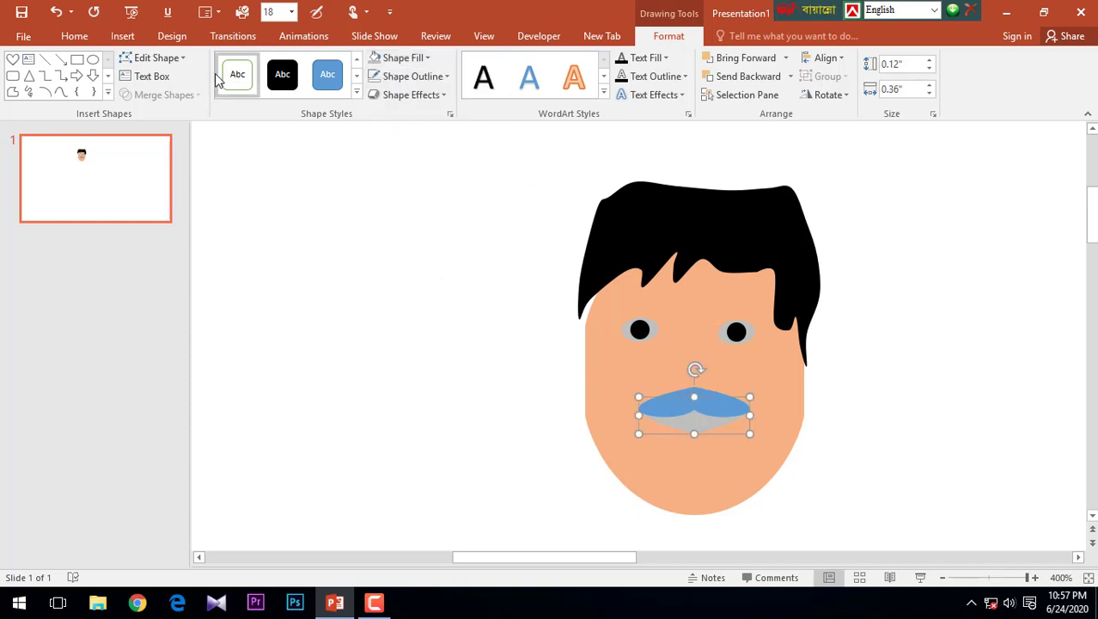
pyautogui.click(400, 189)
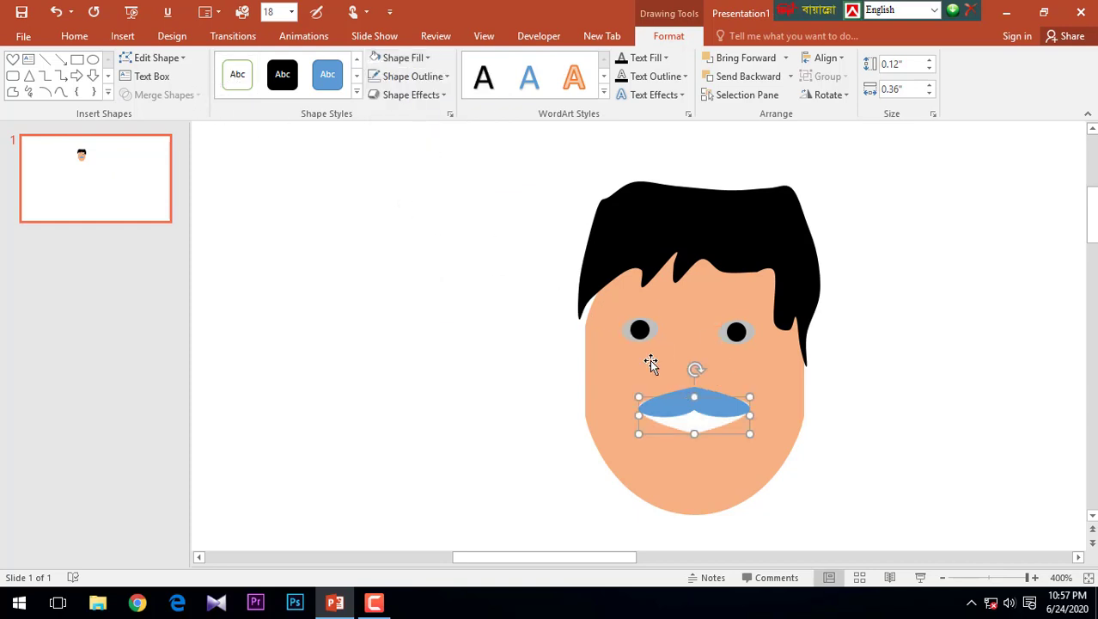
# Flatten the upper mouth piece to 0.1" high and fill it with the slide's white
pyautogui.moveTo(684, 404); pyautogui.dragTo(693, 418)
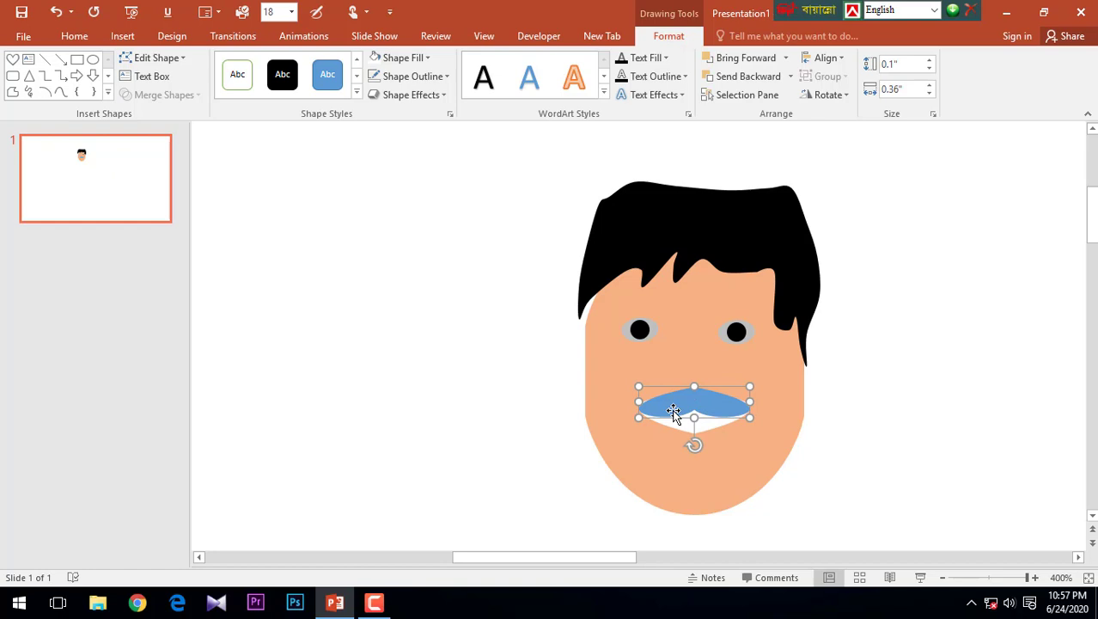
pyautogui.click(404, 59)
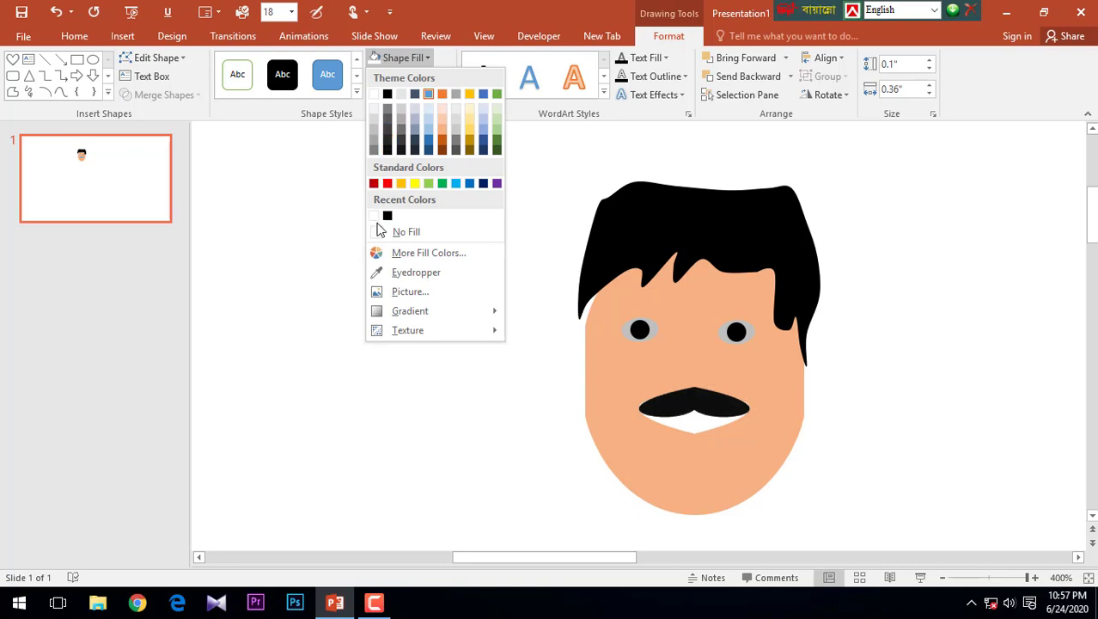
pyautogui.click(378, 272)
pyautogui.click(335, 282)
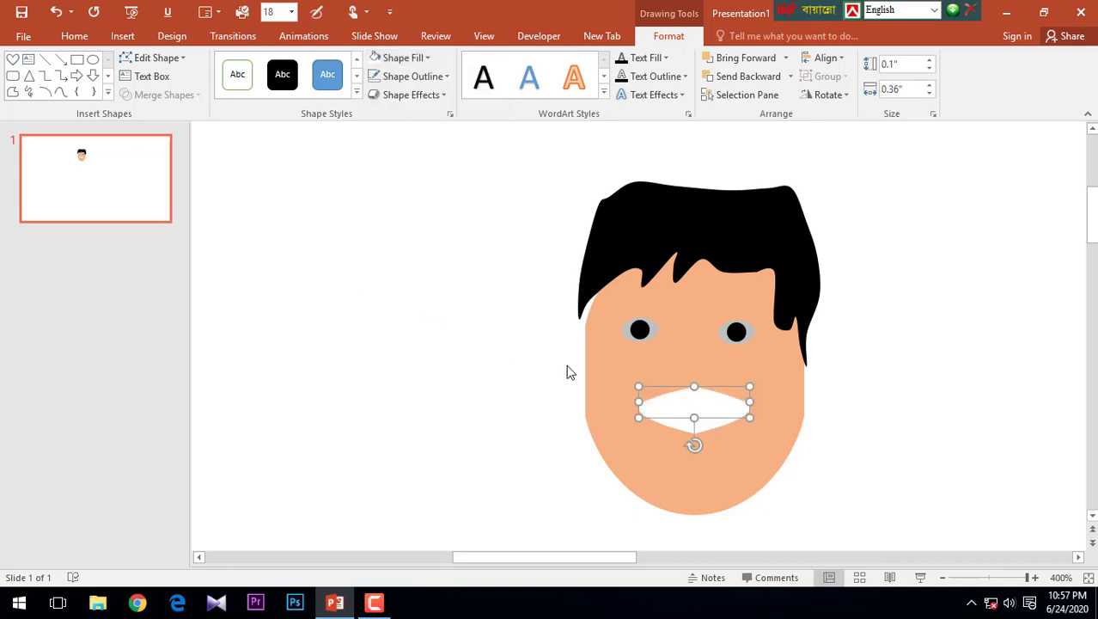
pyautogui.click(700, 391)
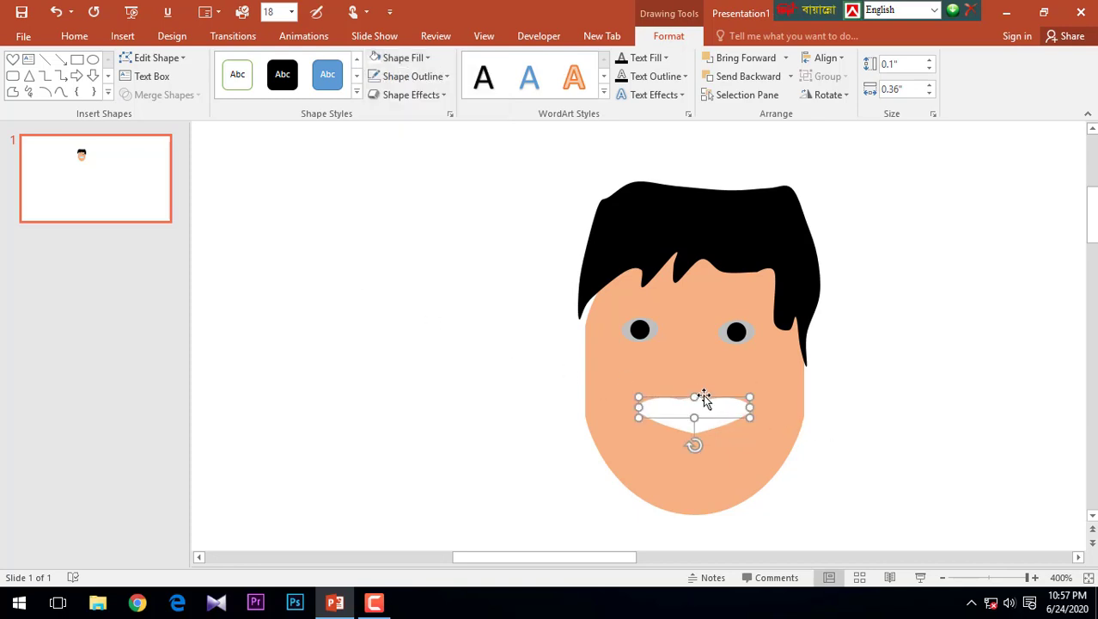
pyautogui.click(799, 431)
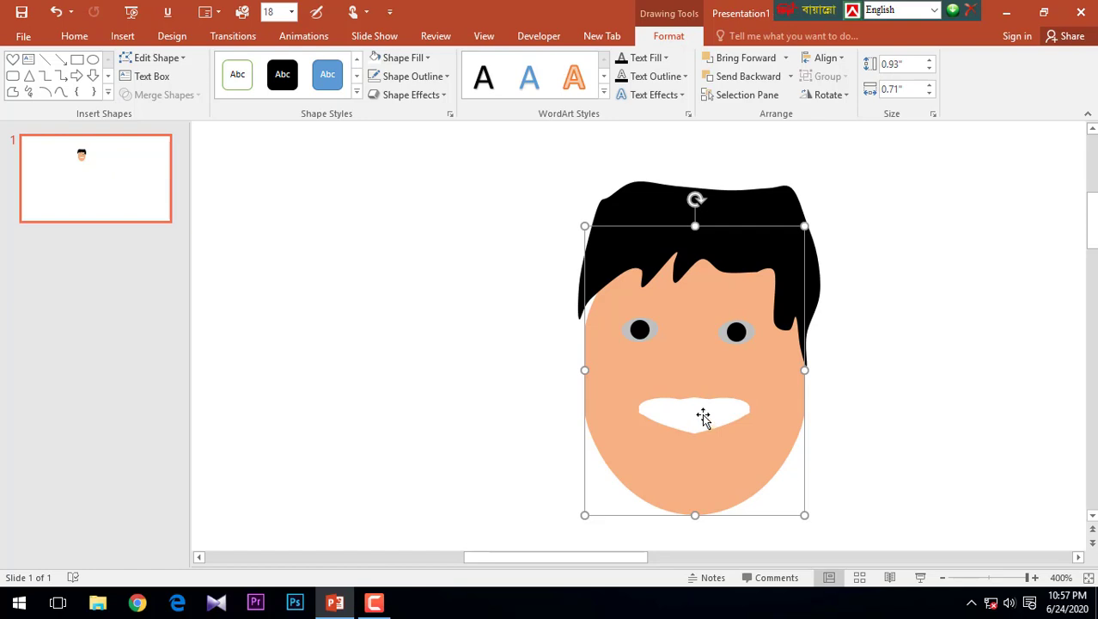
pyautogui.press('Escape')
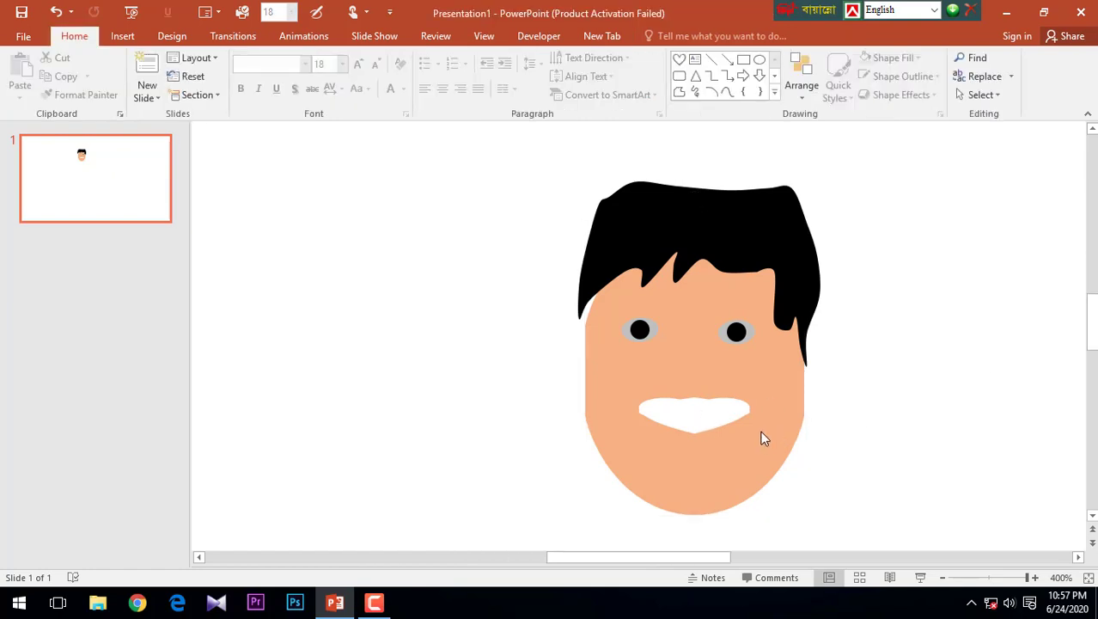
# Select every face shape and group them into one object with Ctrl+G
pyautogui.keyDown('ctrl'); pyautogui.scroll(-3, 716, 415); pyautogui.keyUp('ctrl')
pyautogui.keyDown('ctrl'); pyautogui.scroll(2, 514, 142); pyautogui.keyUp('ctrl')
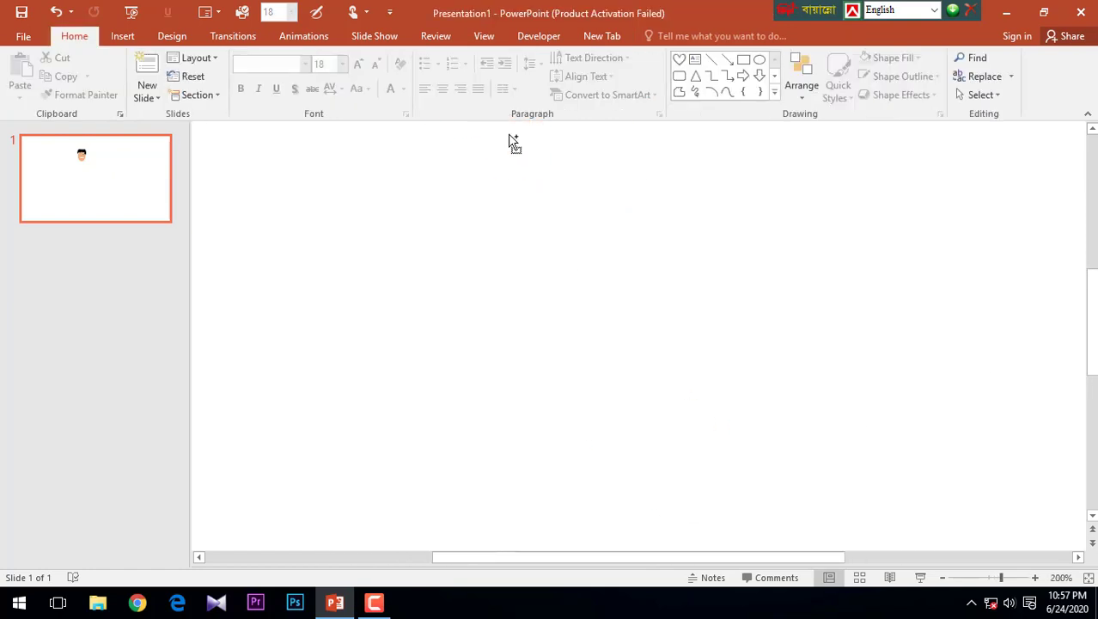
pyautogui.scroll(3, 478, 203)
pyautogui.scroll(3, 436, 248)
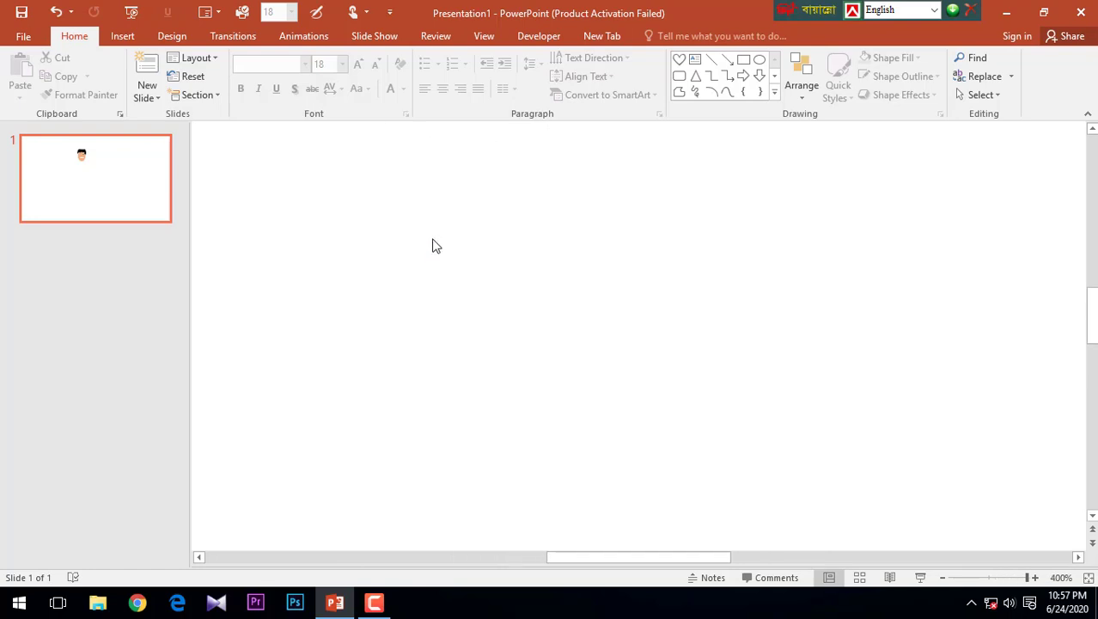
pyautogui.keyDown('ctrl'); pyautogui.scroll(-5, 437, 249); pyautogui.keyUp('ctrl')
pyautogui.keyDown('ctrl'); pyautogui.scroll(-4, 591, 252); pyautogui.keyUp('ctrl')
pyautogui.keyDown('ctrl'); pyautogui.scroll(4, 581, 250); pyautogui.keyUp('ctrl')
pyautogui.keyDown('ctrl'); pyautogui.scroll(3, 564, 226); pyautogui.keyUp('ctrl')
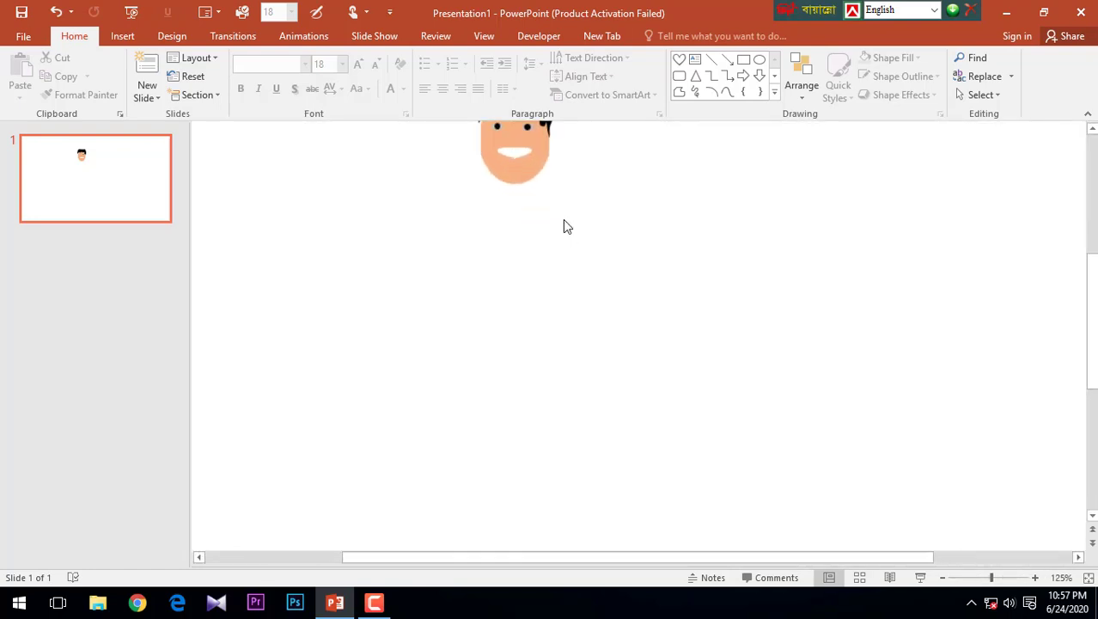
pyautogui.scroll(2, 555, 220)
pyautogui.scroll(1, 526, 233)
pyautogui.scroll(-3, 517, 225)
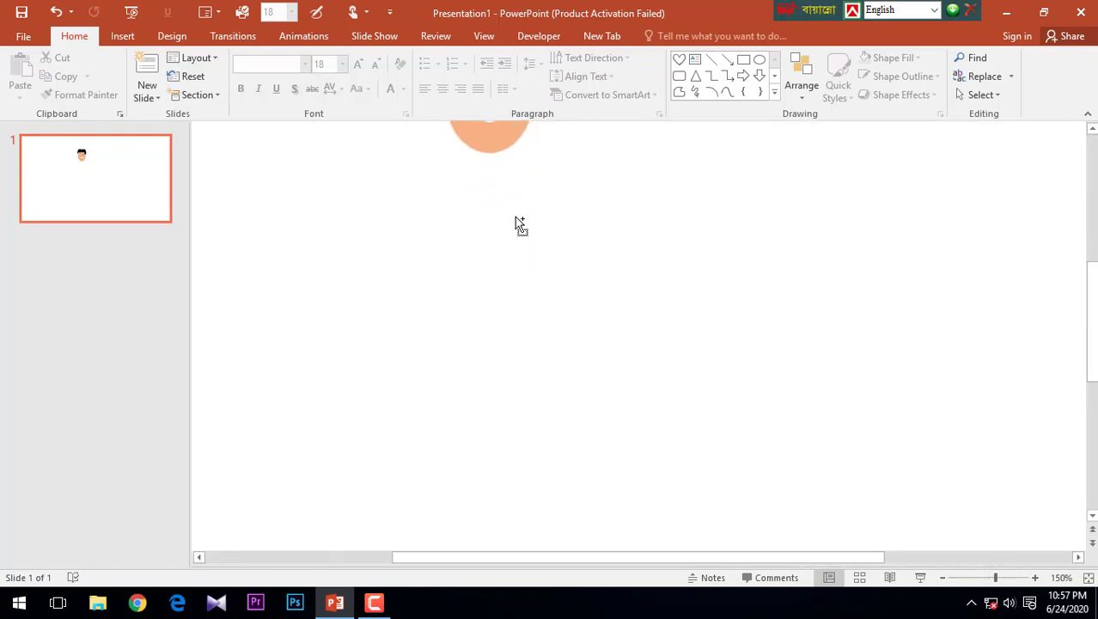
pyautogui.keyDown('ctrl'); pyautogui.scroll(1, 515, 221); pyautogui.keyUp('ctrl')
pyautogui.scroll(2, 515, 221)
pyautogui.scroll(-3, 500, 248)
pyautogui.keyDown('ctrl'); pyautogui.scroll(2, 488, 238); pyautogui.keyUp('ctrl')
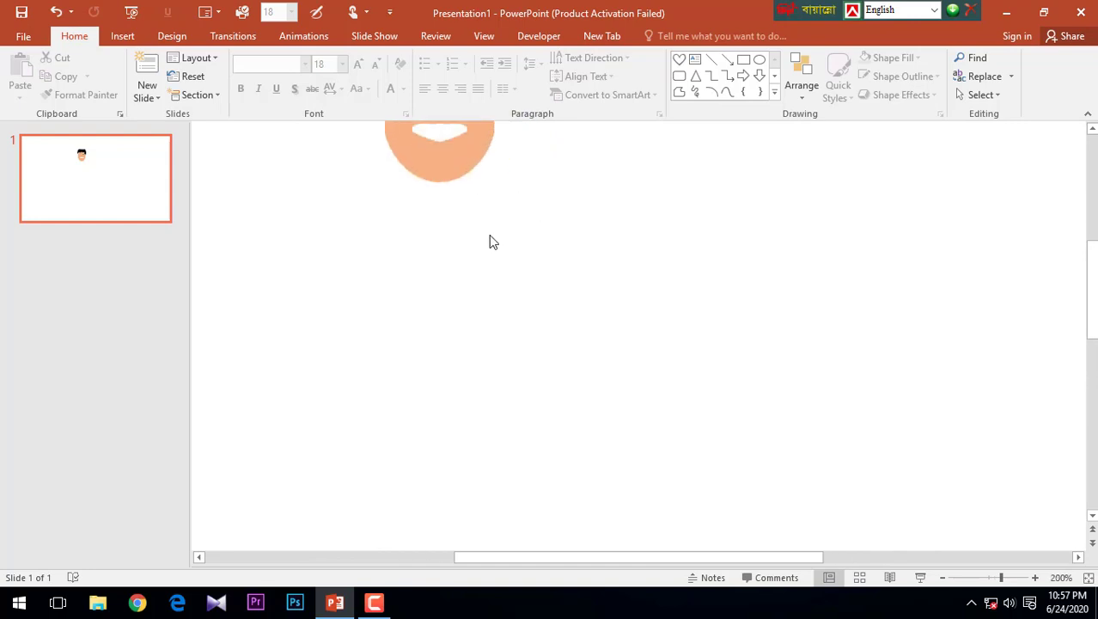
pyautogui.scroll(1, 486, 243)
pyautogui.scroll(1, 487, 243)
pyautogui.keyDown('ctrl'); pyautogui.scroll(2, 454, 262); pyautogui.keyUp('ctrl')
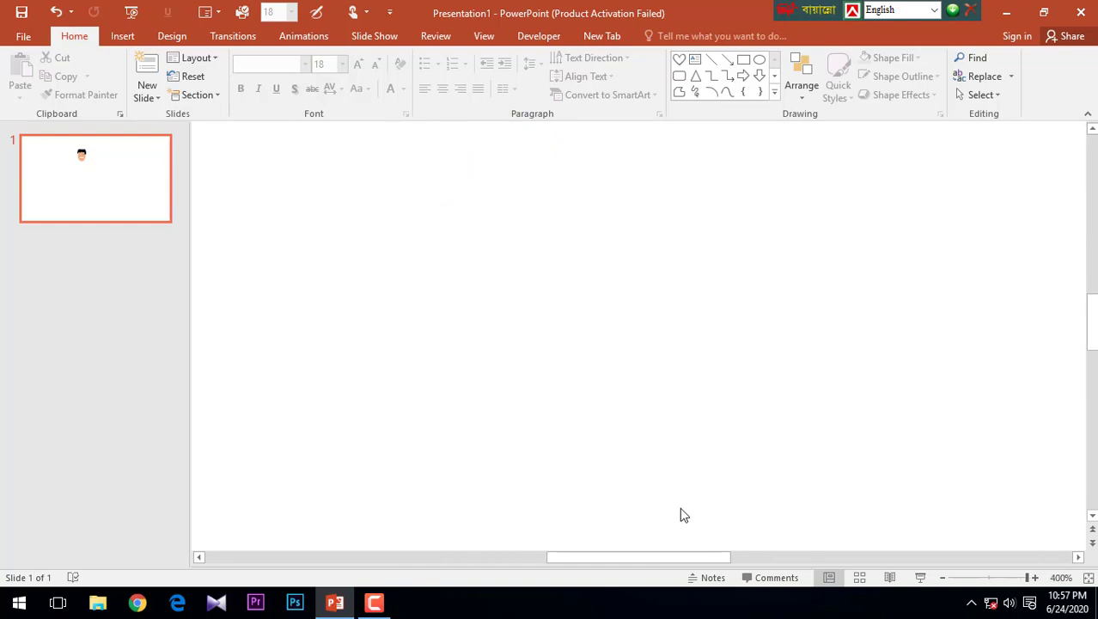
pyautogui.keyDown('ctrl'); pyautogui.scroll(-4, 556, 362); pyautogui.keyUp('ctrl')
pyautogui.keyDown('ctrl'); pyautogui.scroll(-2, 557, 363); pyautogui.keyUp('ctrl')
pyautogui.hotkey('ctrl', 'a')
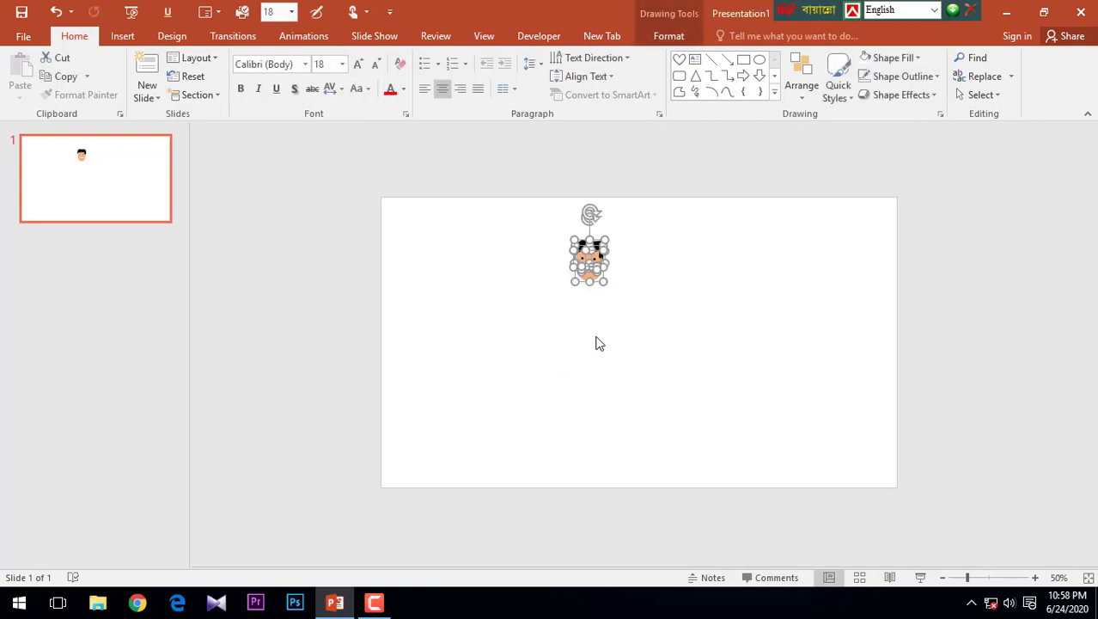
pyautogui.hotkey('ctrl', 'g')
# Enlarge the grouped face to 2.09" by 1.69" from its bottom-right corner
pyautogui.moveTo(609, 293); pyautogui.dragTo(649, 336)
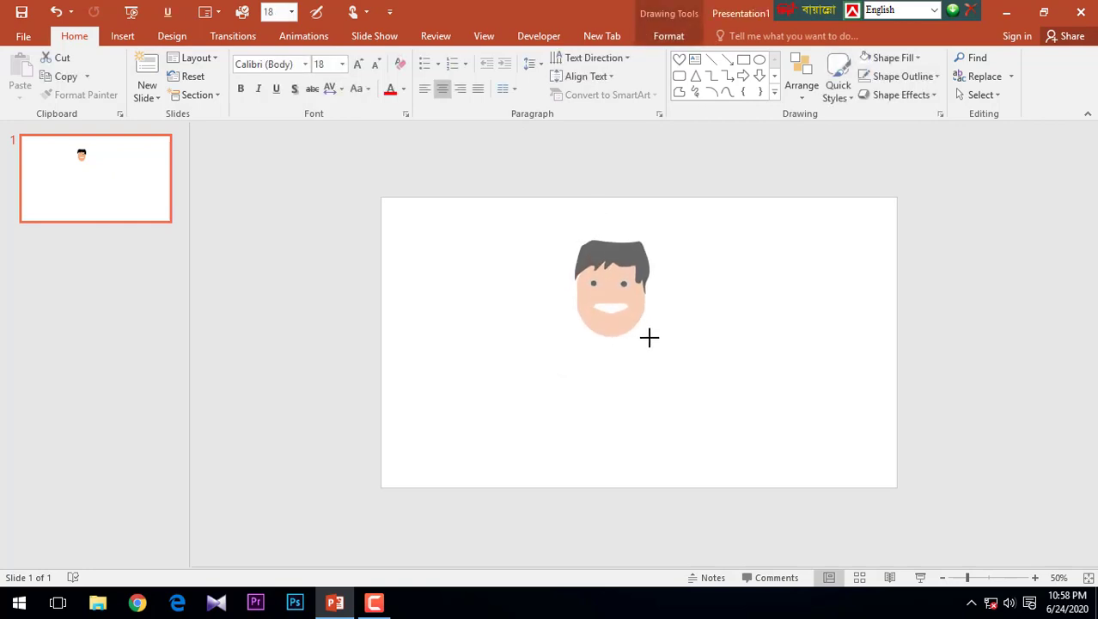
pyautogui.moveTo(648, 336); pyautogui.dragTo(647, 327)
pyautogui.keyDown('ctrl'); pyautogui.scroll(1, 655, 301); pyautogui.keyUp('ctrl')
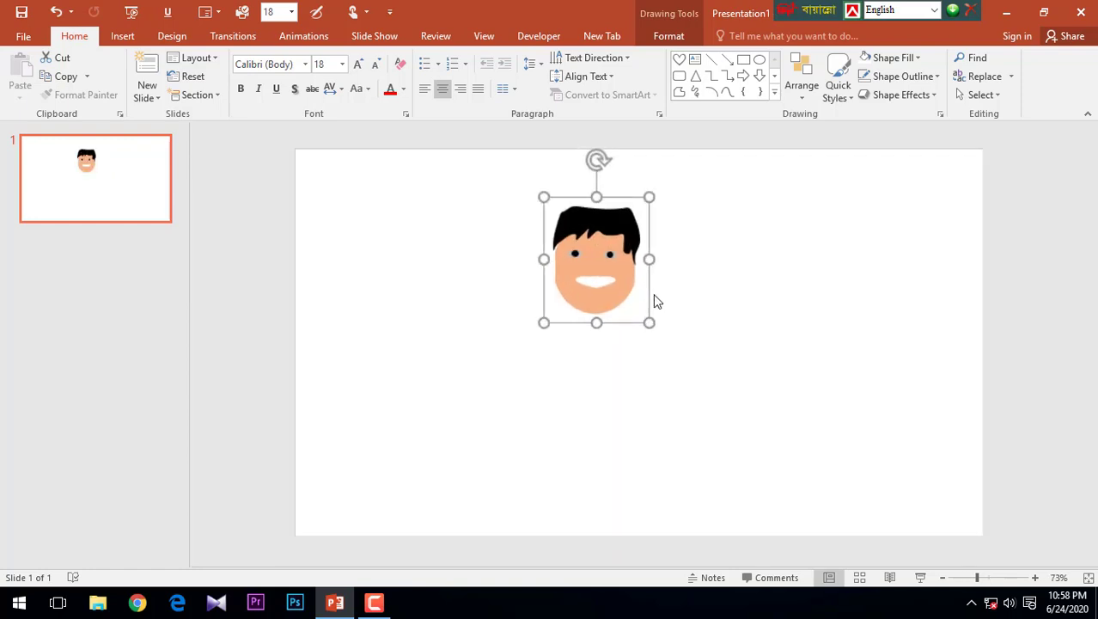
pyautogui.keyDown('ctrl'); pyautogui.scroll(1, 654, 301); pyautogui.keyUp('ctrl')
pyautogui.keyDown('ctrl'); pyautogui.scroll(1, 644, 277); pyautogui.keyUp('ctrl')
pyautogui.keyDown('ctrl'); pyautogui.scroll(1, 667, 286); pyautogui.keyUp('ctrl')
pyautogui.keyDown('ctrl'); pyautogui.scroll(1, 676, 341); pyautogui.keyUp('ctrl')
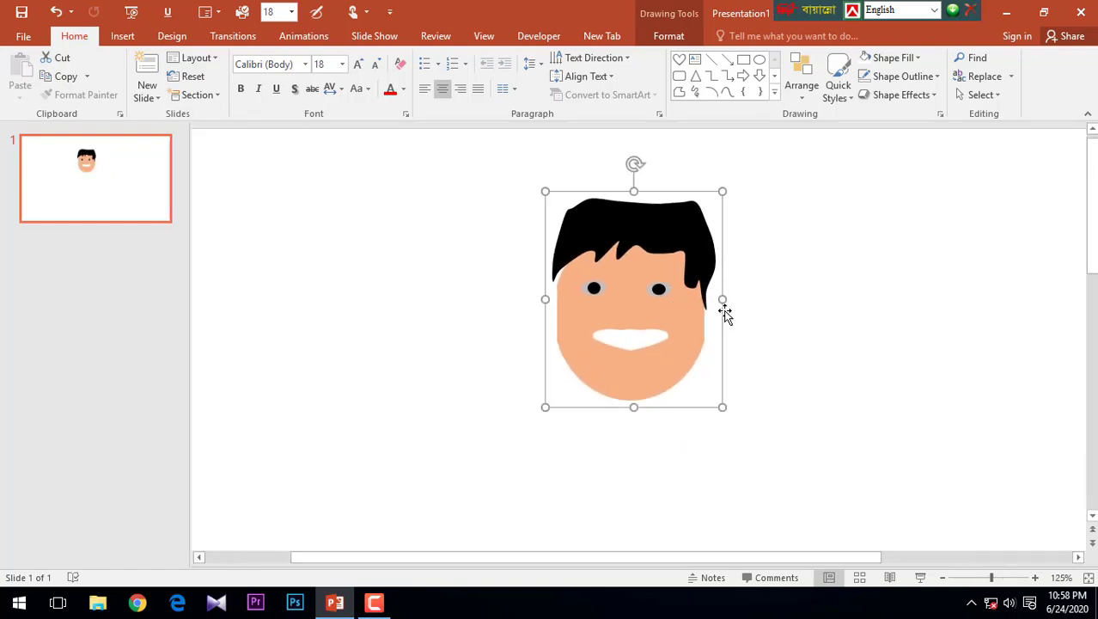
pyautogui.press('Escape')
pyautogui.keyDown('ctrl'); pyautogui.scroll(3, 666, 339); pyautogui.keyUp('ctrl')
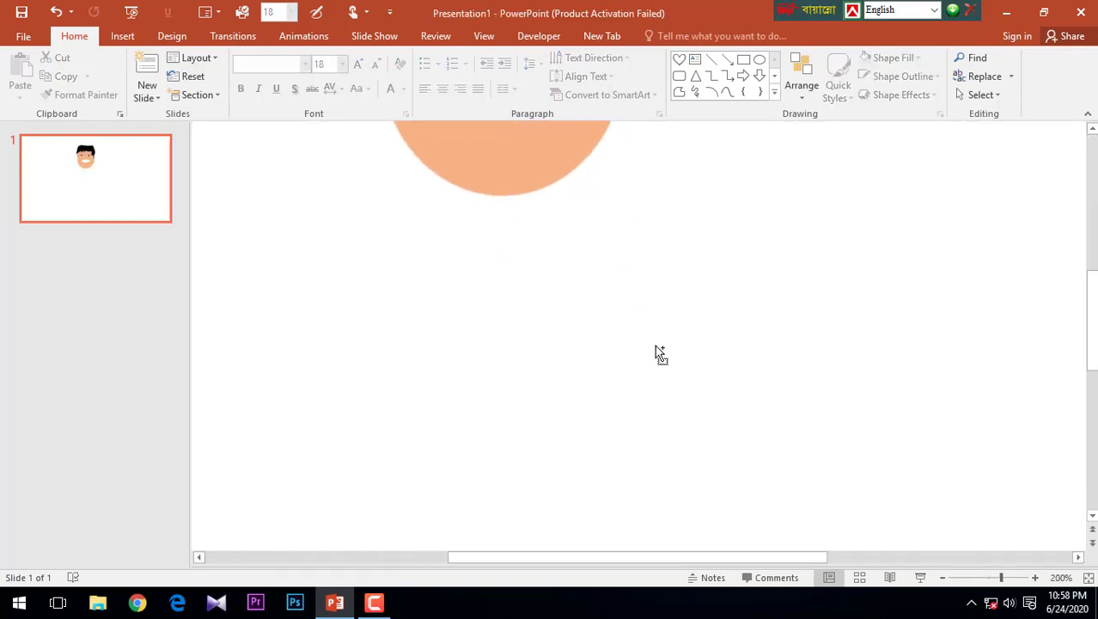
pyautogui.scroll(2, 509, 256)
# Select the mouth inside the face group, narrow it from the left, and centre it
pyautogui.scroll(2, 510, 256)
pyautogui.click(502, 233)
pyautogui.doubleClick(501, 231)
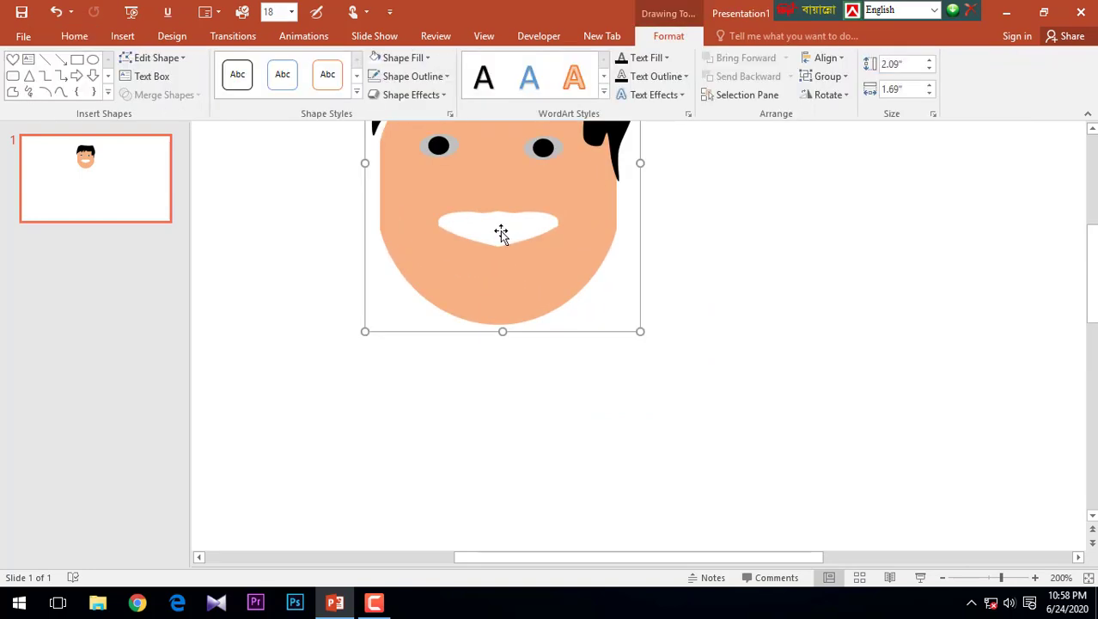
pyautogui.moveTo(505, 233); pyautogui.dragTo(508, 232)
pyautogui.moveTo(437, 220); pyautogui.dragTo(440, 222)
pyautogui.moveTo(522, 233)
pyautogui.mouseDown()
pyautogui.moveTo(523, 220)
pyautogui.moveTo(531, 235)
pyautogui.mouseUp()
# Narrow the upper mouth shape and recentre the lower mouth shape beneath the eyes
pyautogui.click(515, 215)
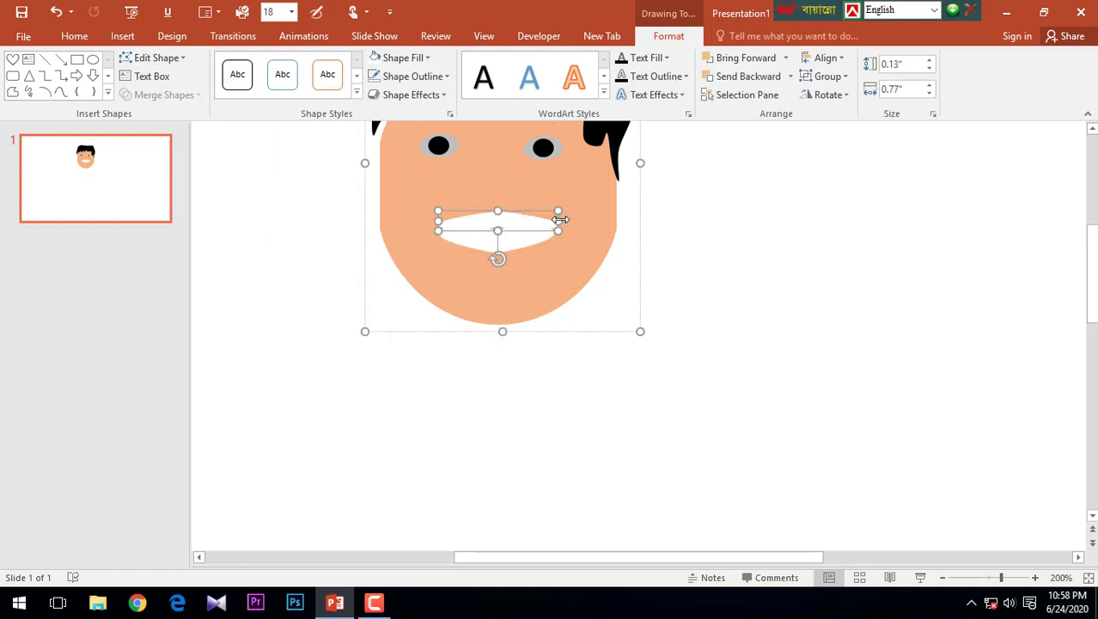
pyautogui.moveTo(559, 220)
pyautogui.mouseDown()
pyautogui.moveTo(527, 221)
pyautogui.moveTo(528, 238)
pyautogui.mouseUp()
pyautogui.click(528, 237)
pyautogui.click(528, 237)
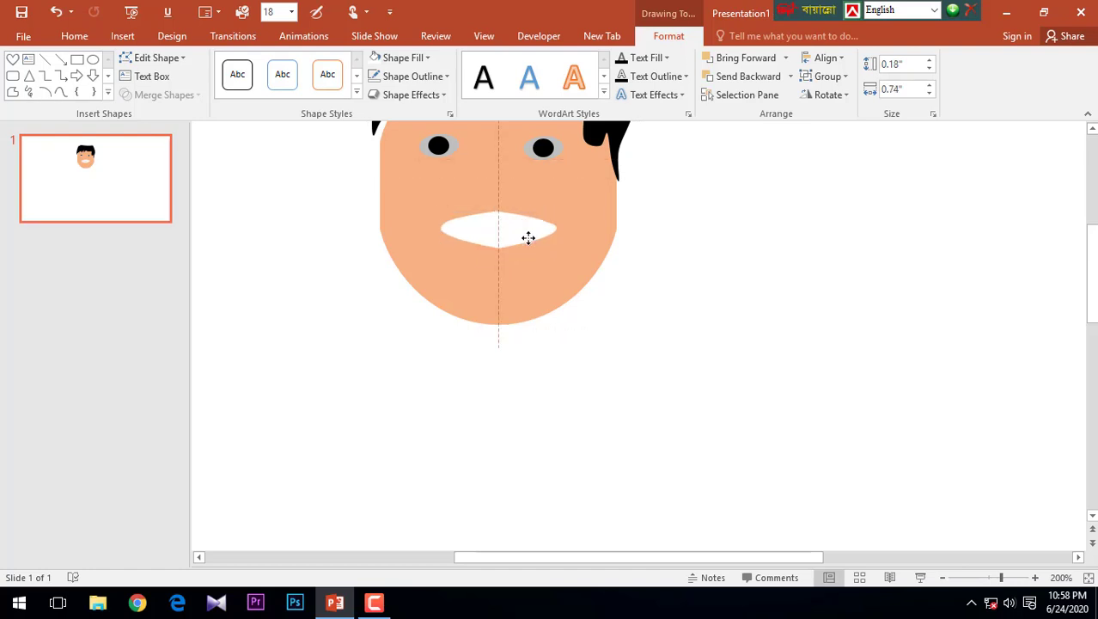
pyautogui.moveTo(528, 238); pyautogui.dragTo(529, 238)
pyautogui.keyDown('ctrl'); pyautogui.scroll(-3, 752, 235); pyautogui.keyUp('ctrl')
pyautogui.click(801, 325)
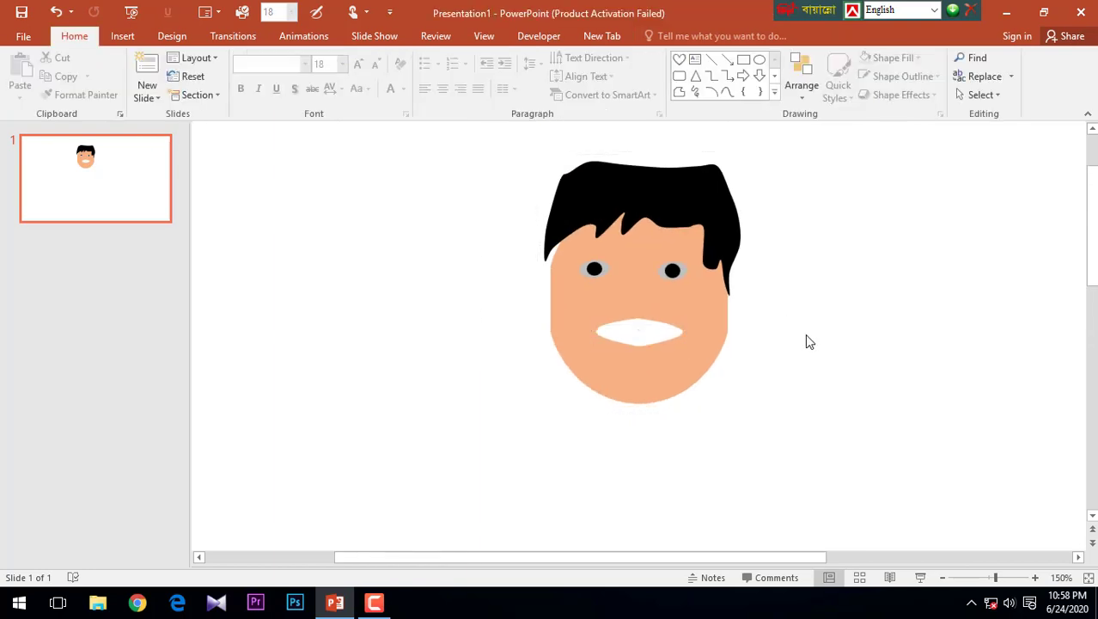
pyautogui.scroll(3, 567, 155)
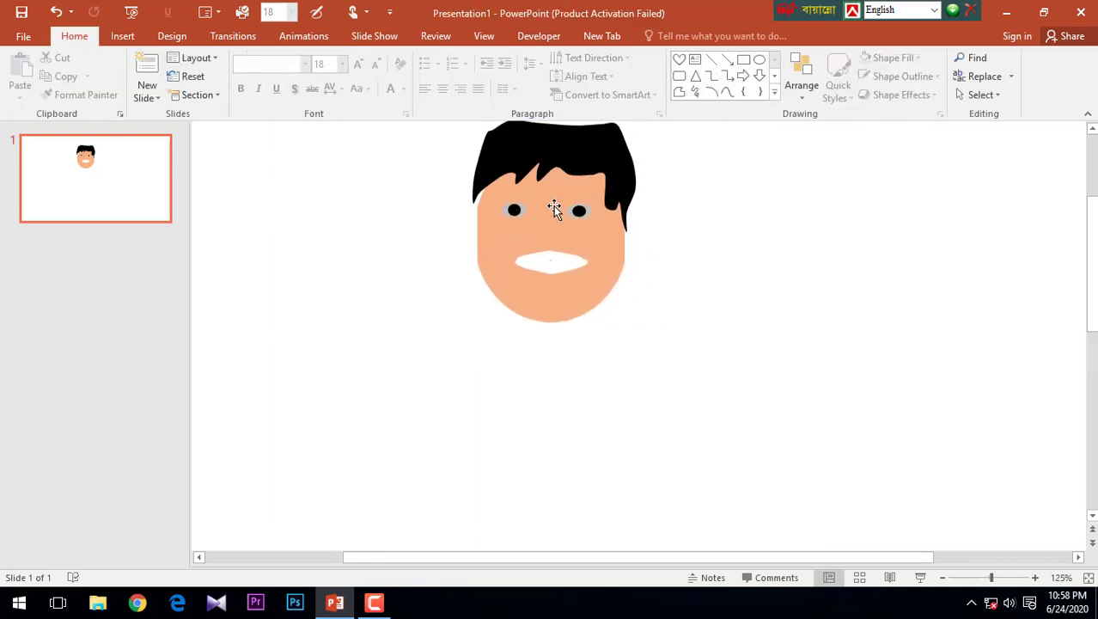
pyautogui.click(122, 35)
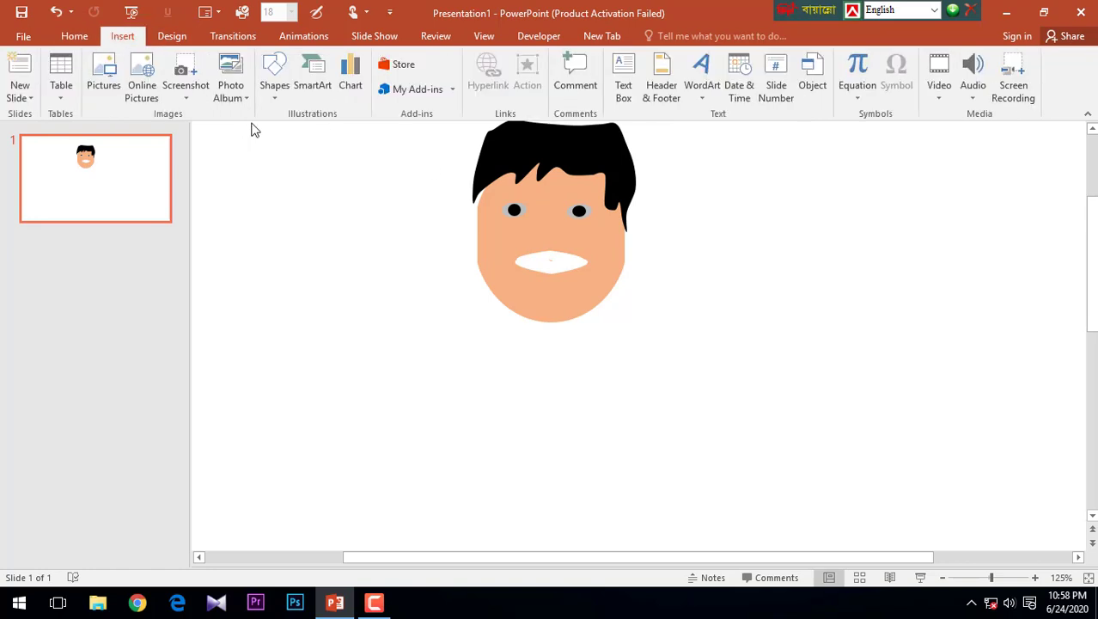
pyautogui.click(274, 82)
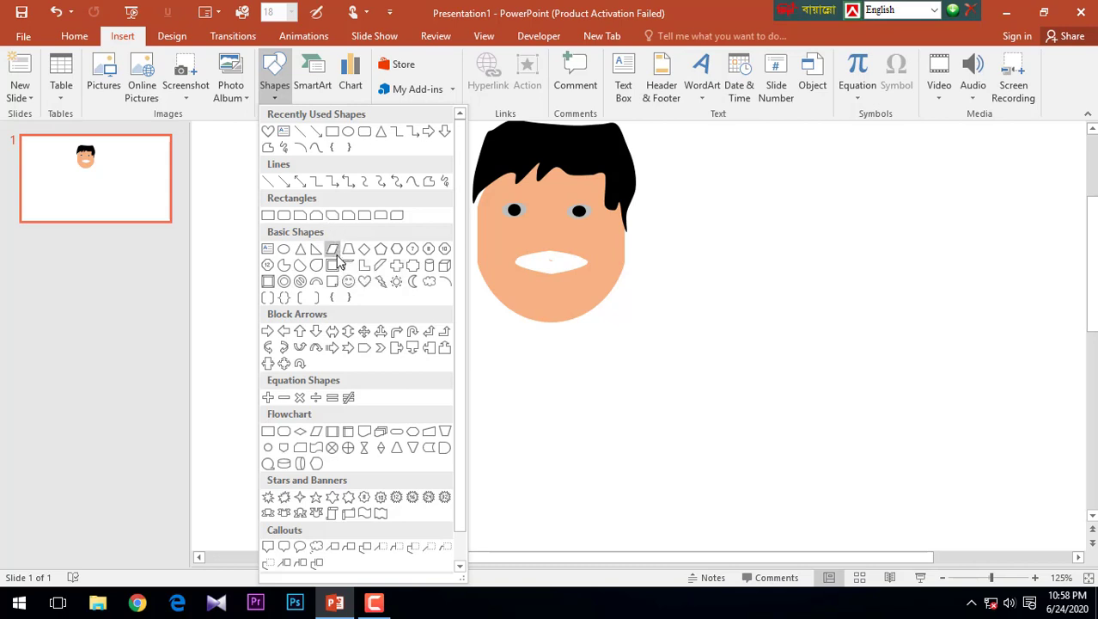
pyautogui.click(316, 147)
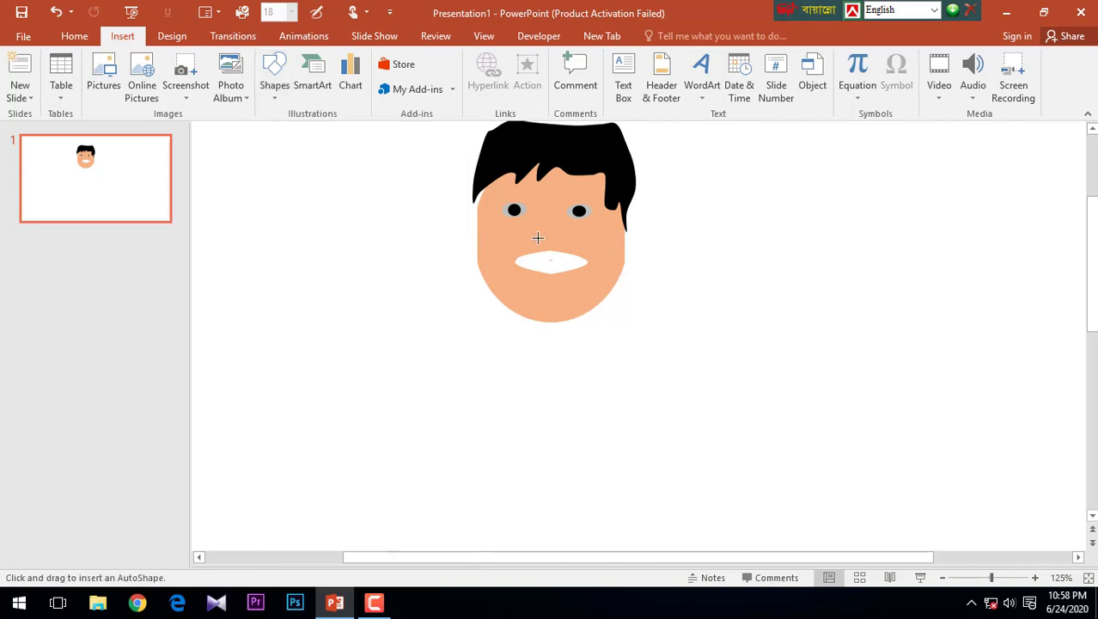
pyautogui.keyDown('ctrl'); pyautogui.scroll(7, 554, 216); pyautogui.keyUp('ctrl')
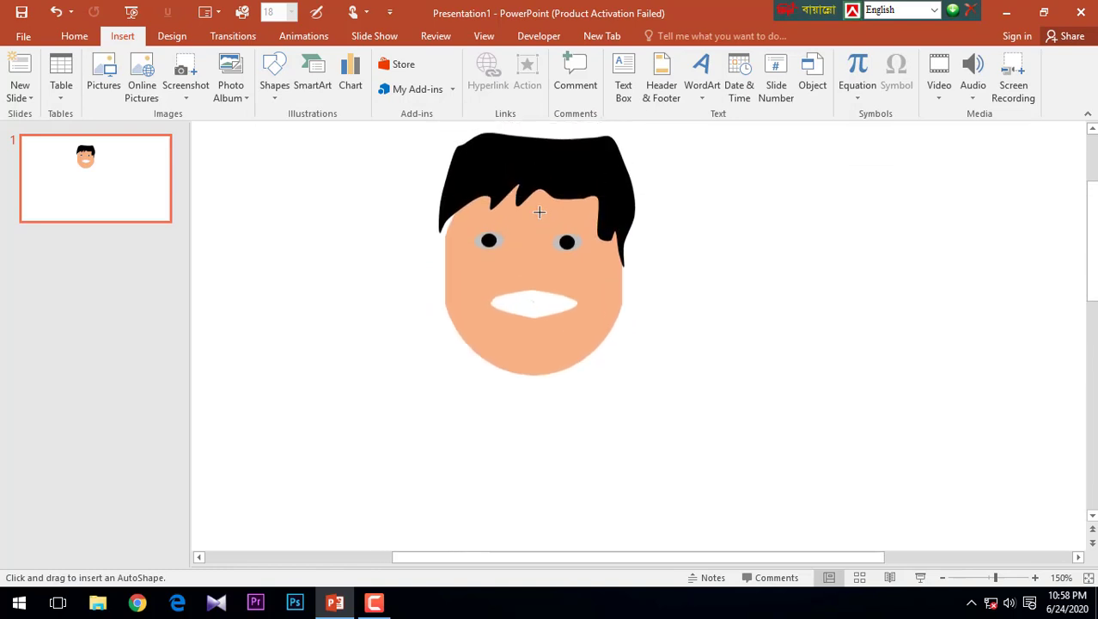
pyautogui.scroll(3, 515, 198)
pyautogui.scroll(2, 514, 207)
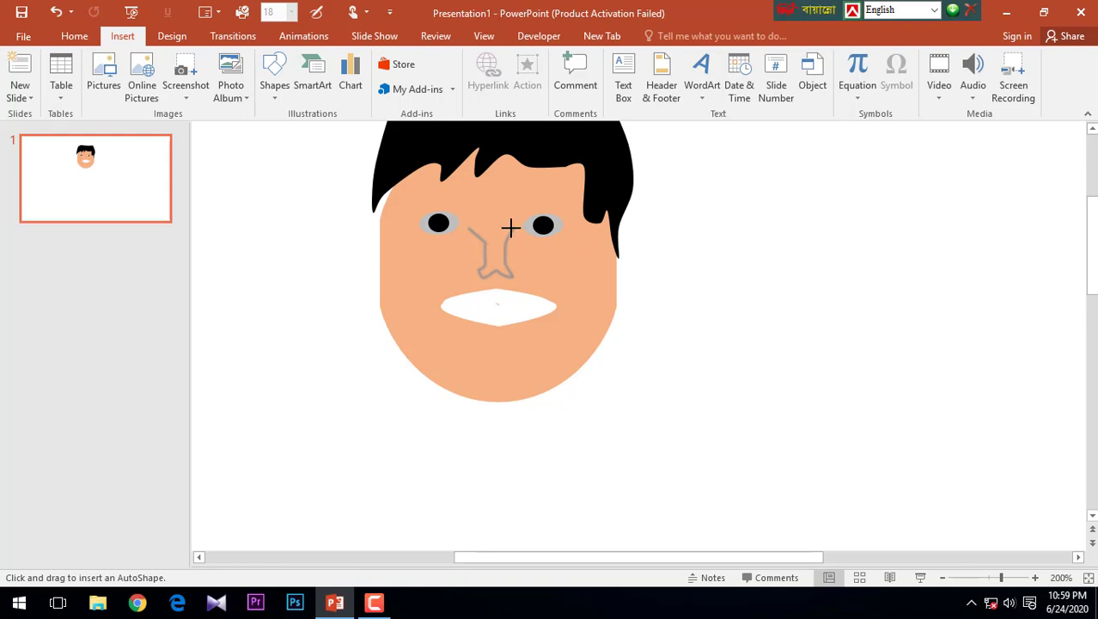
pyautogui.moveTo(510, 227); pyautogui.dragTo(510, 227)
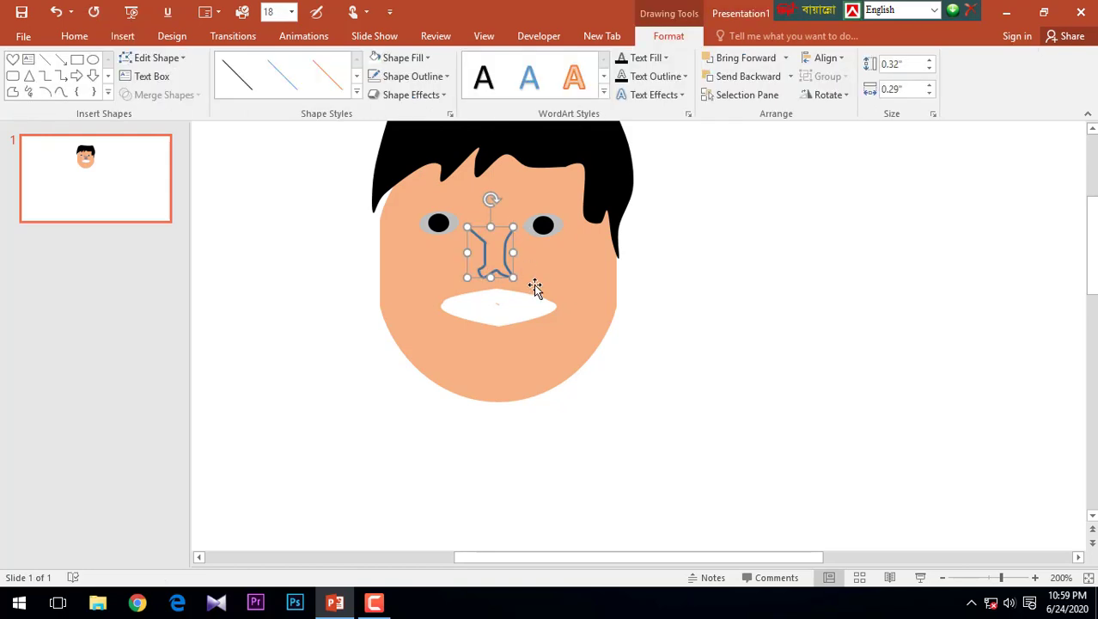
pyautogui.press('Delete')
pyautogui.click(122, 35)
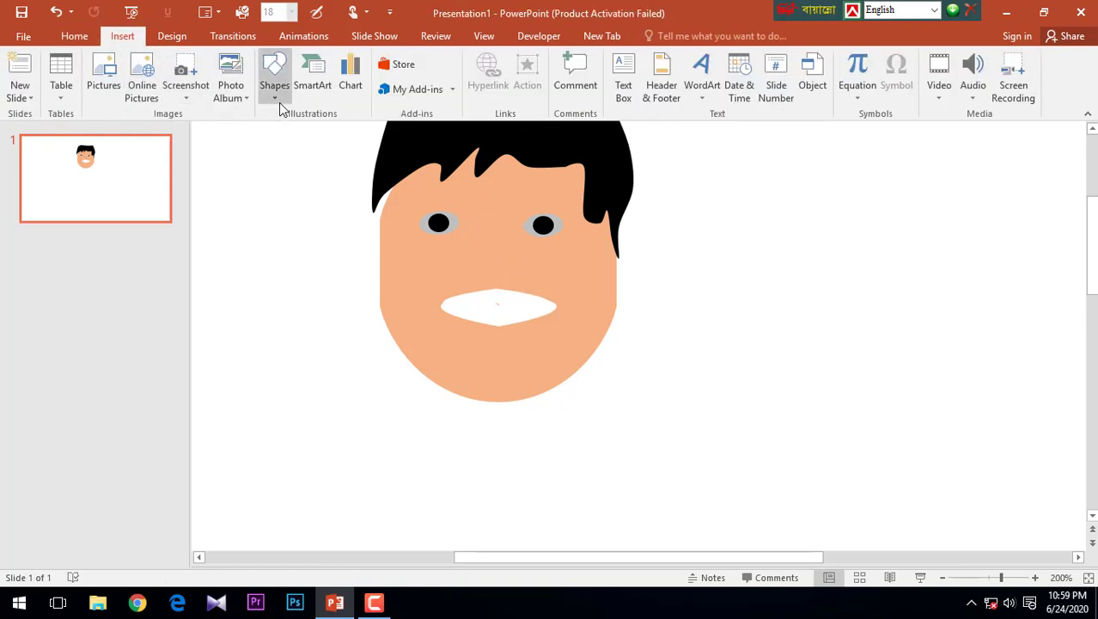
pyautogui.click(278, 102)
pyautogui.click(315, 144)
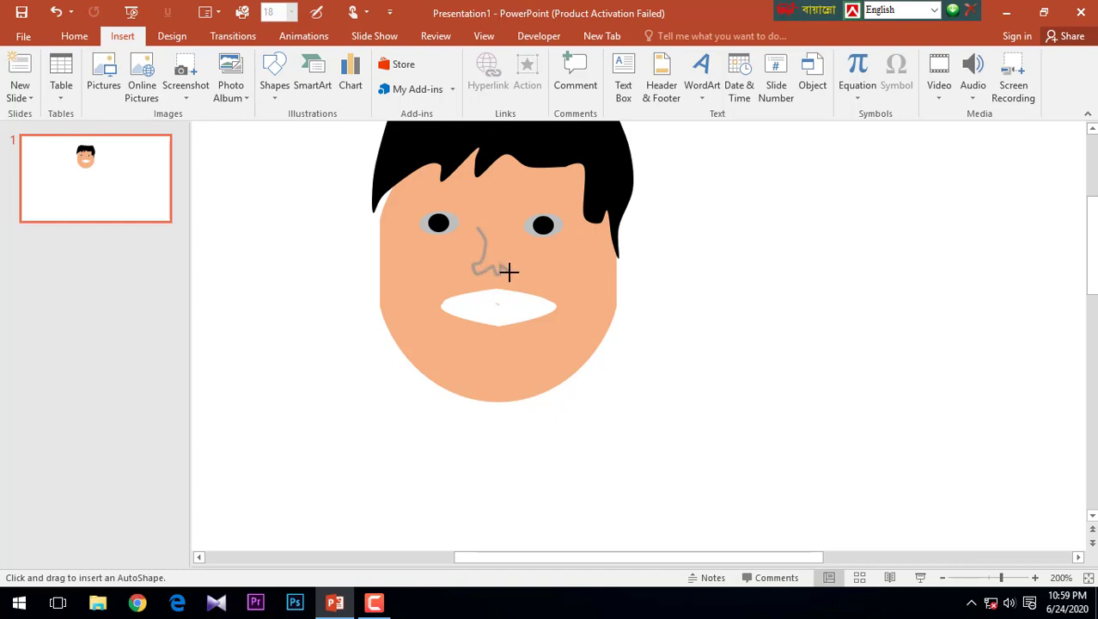
pyautogui.click(485, 222)
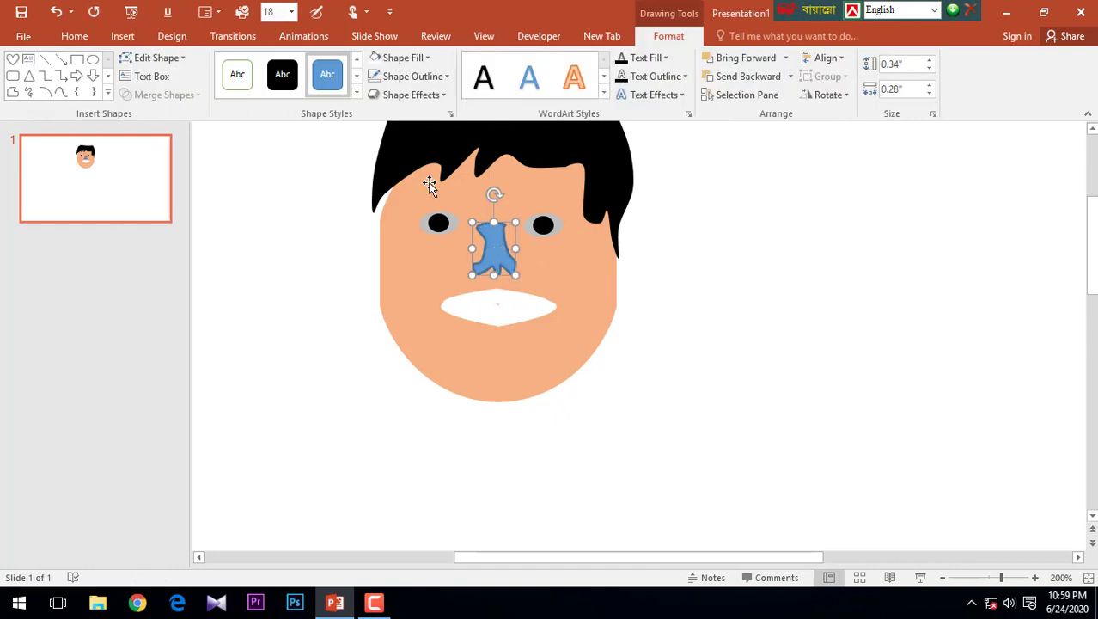
pyautogui.click(414, 77)
pyautogui.click(412, 246)
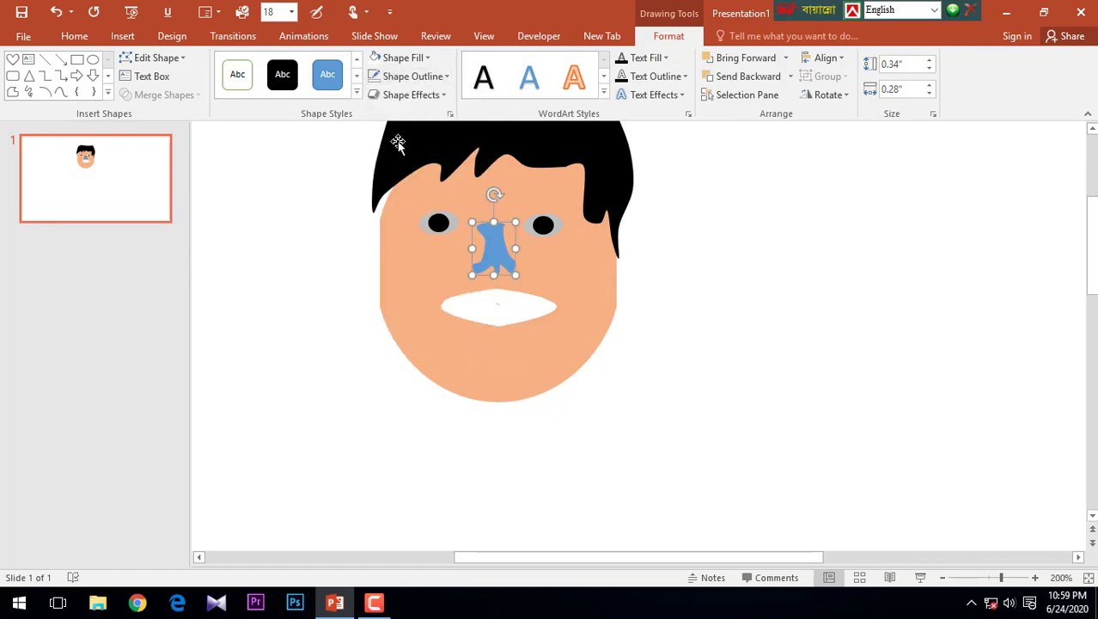
pyautogui.click(397, 60)
pyautogui.click(386, 217)
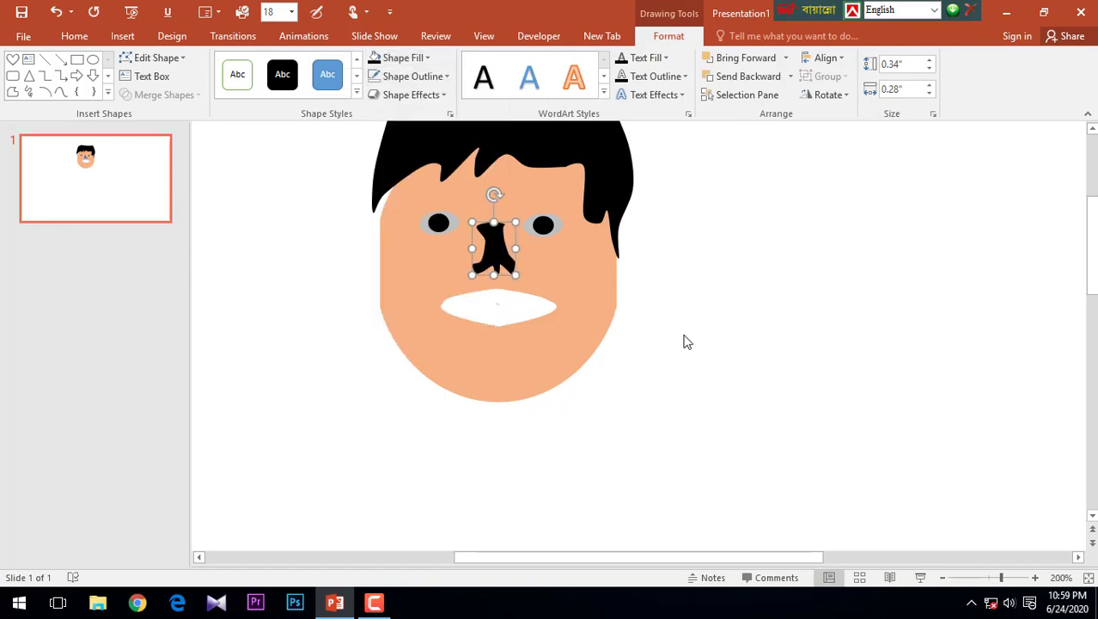
pyautogui.click(725, 348)
pyautogui.click(498, 249)
pyautogui.press('Delete')
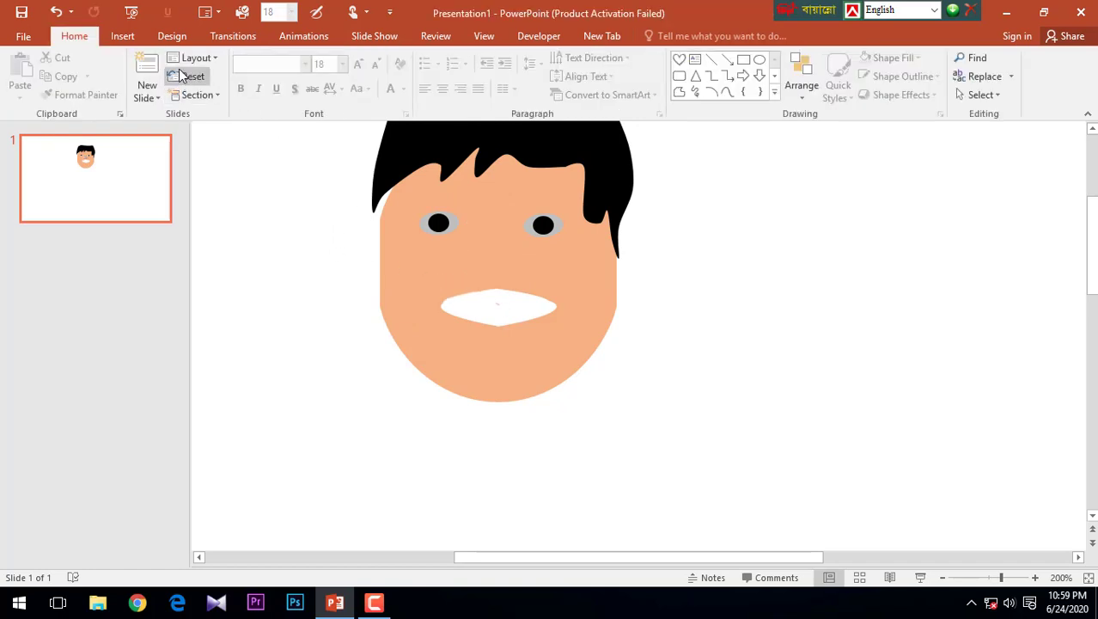
# Draw a Flowchart: Extract triangle nose just below and between the eyes
pyautogui.click(125, 36)
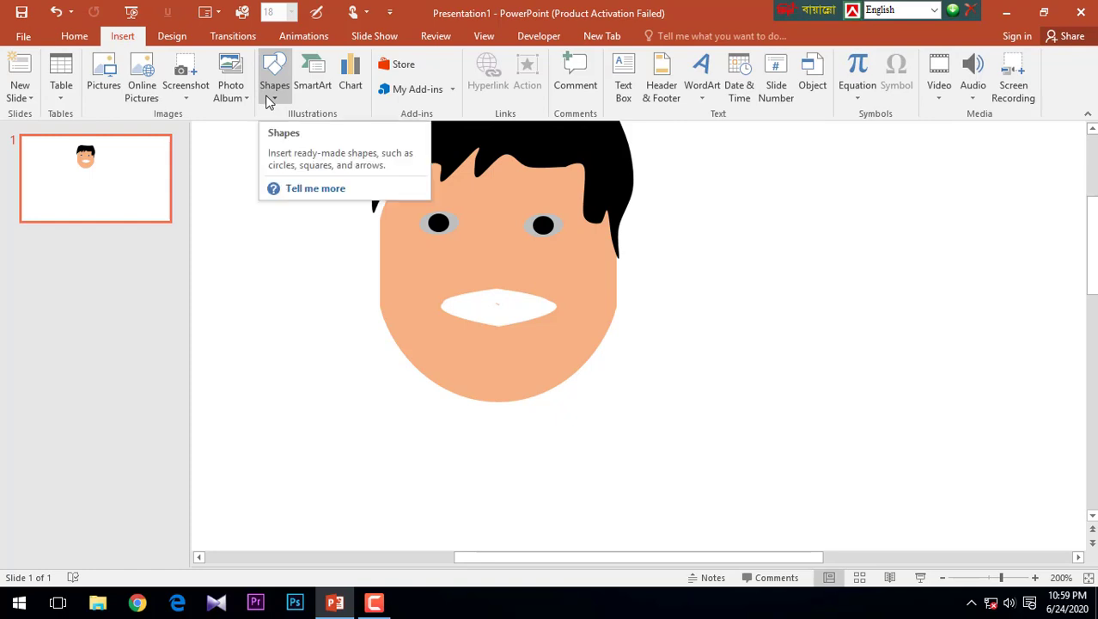
pyautogui.click(270, 94)
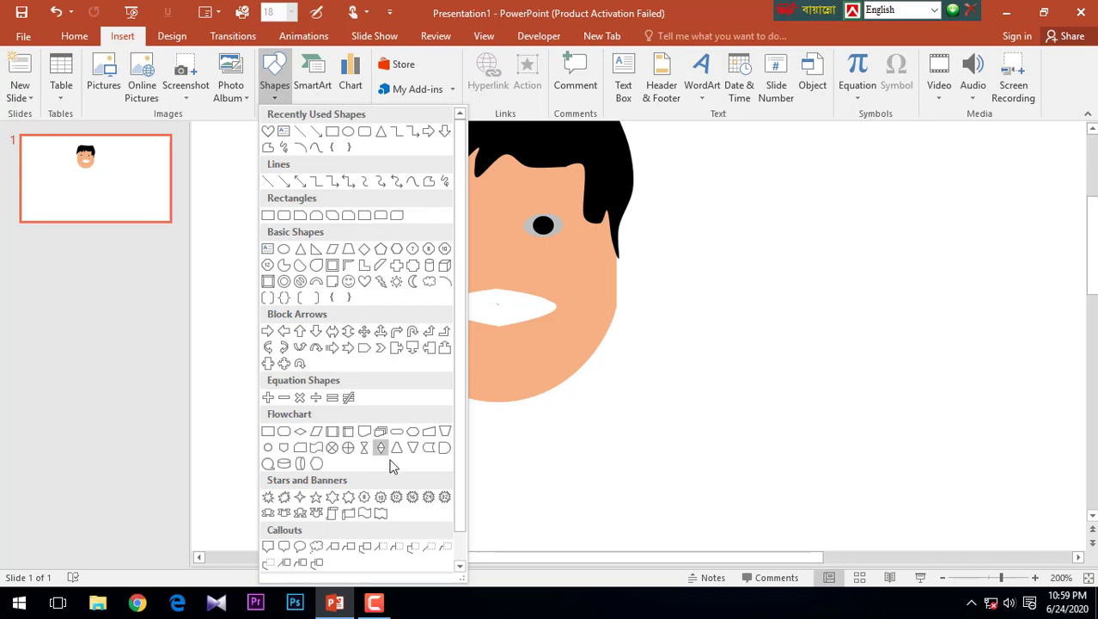
pyautogui.click(396, 446)
pyautogui.moveTo(479, 253); pyautogui.dragTo(510, 289)
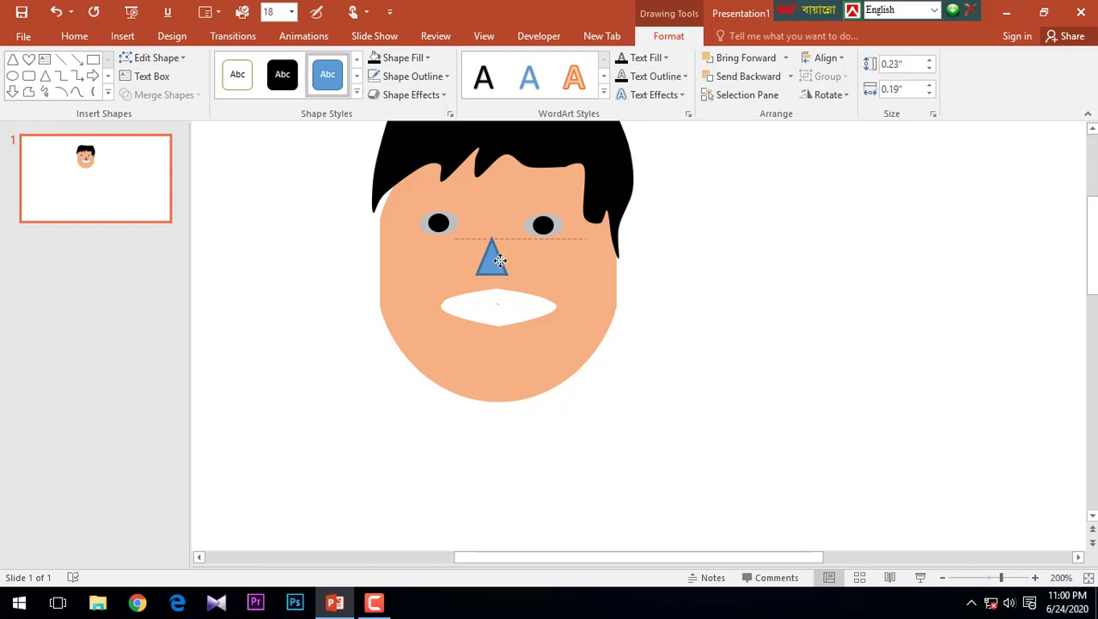
pyautogui.moveTo(499, 261); pyautogui.dragTo(499, 257)
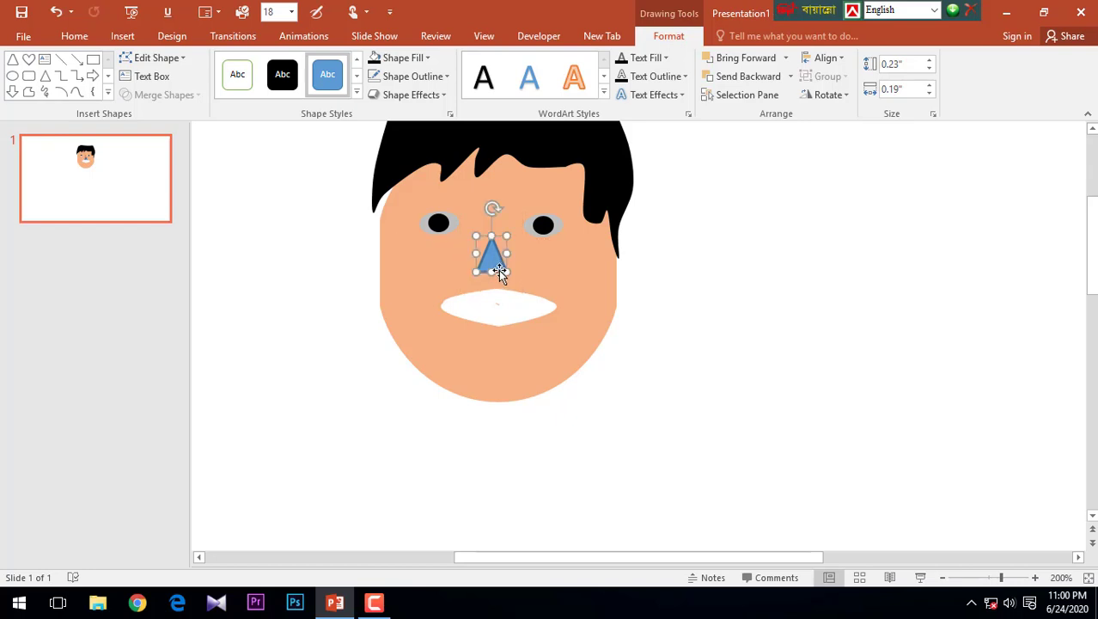
# Remove the triangle's outline and Ctrl-drag a duplicate slightly lower-left
pyautogui.click(413, 77)
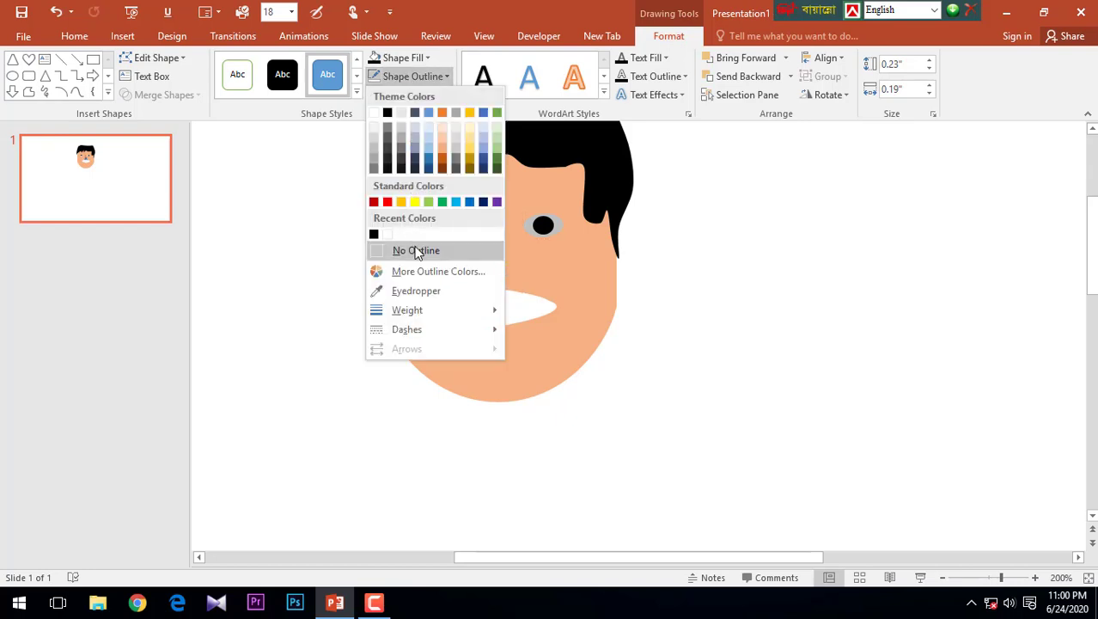
pyautogui.click(415, 247)
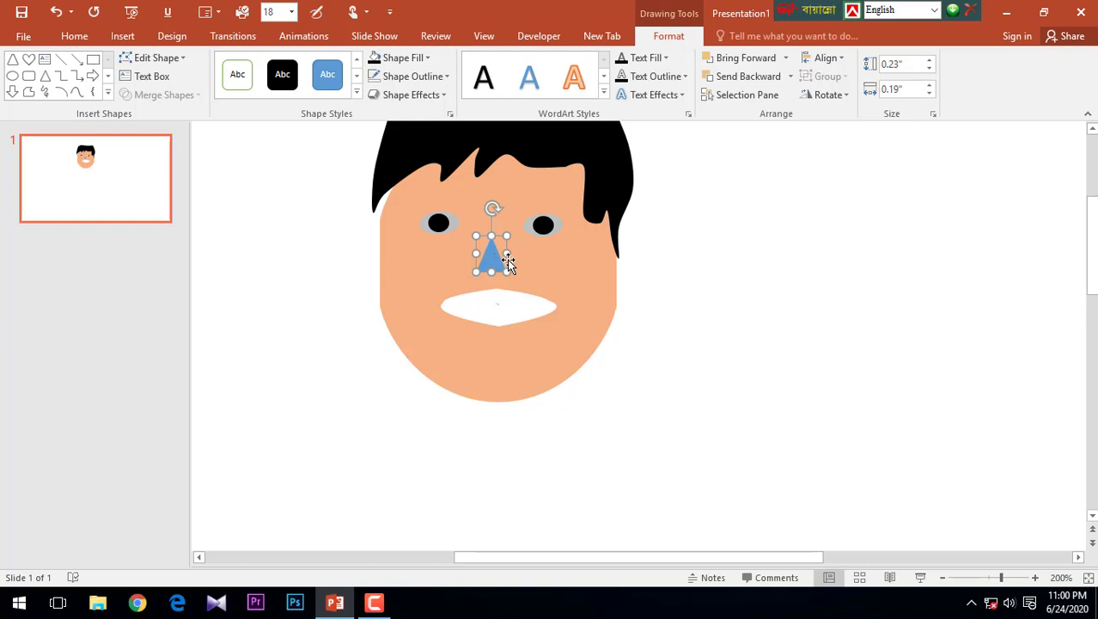
pyautogui.keyDown('ctrl'); pyautogui.scroll(5, 508, 262); pyautogui.keyUp('ctrl')
pyautogui.keyDown('ctrl'); pyautogui.scroll(5, 649, 334); pyautogui.keyUp('ctrl')
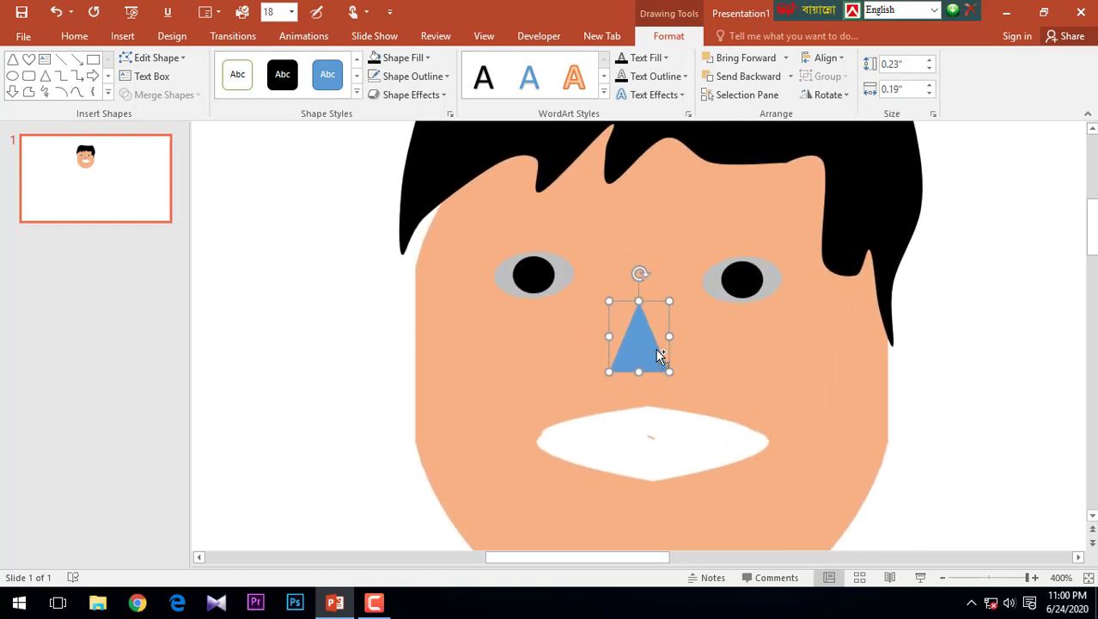
pyautogui.moveTo(642, 339); pyautogui.dragTo(637, 361)
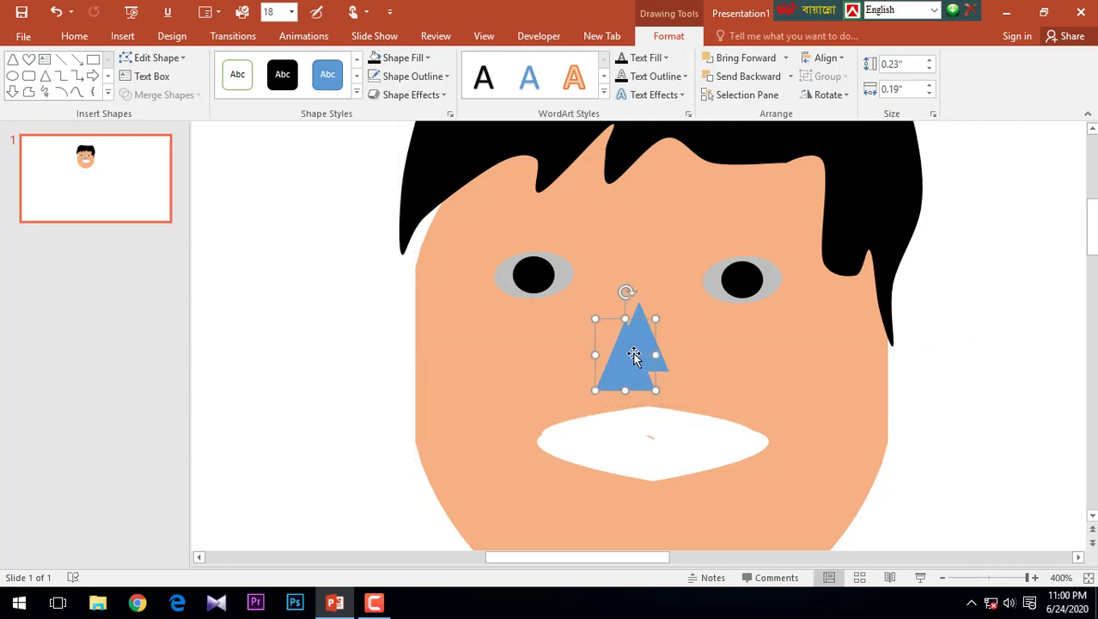
# Shrink the copy to 0.08" by 0.1" under the nose base, then nudge the blue nose up
pyautogui.moveTo(593, 320); pyautogui.dragTo(622, 366)
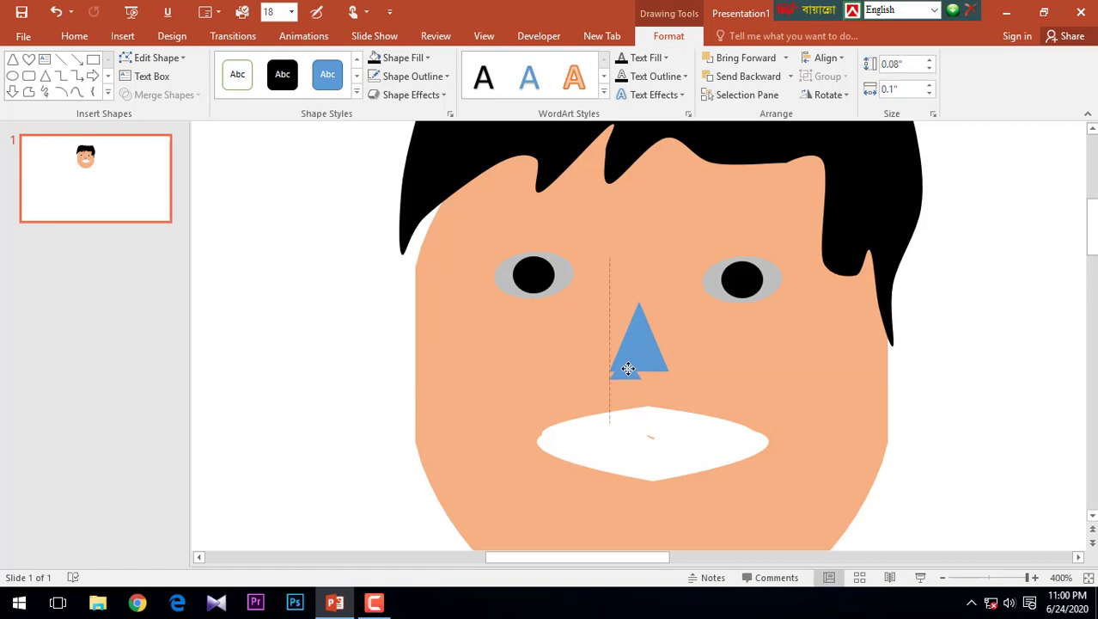
pyautogui.moveTo(630, 370); pyautogui.dragTo(632, 339)
pyautogui.moveTo(632, 369); pyautogui.dragTo(639, 375)
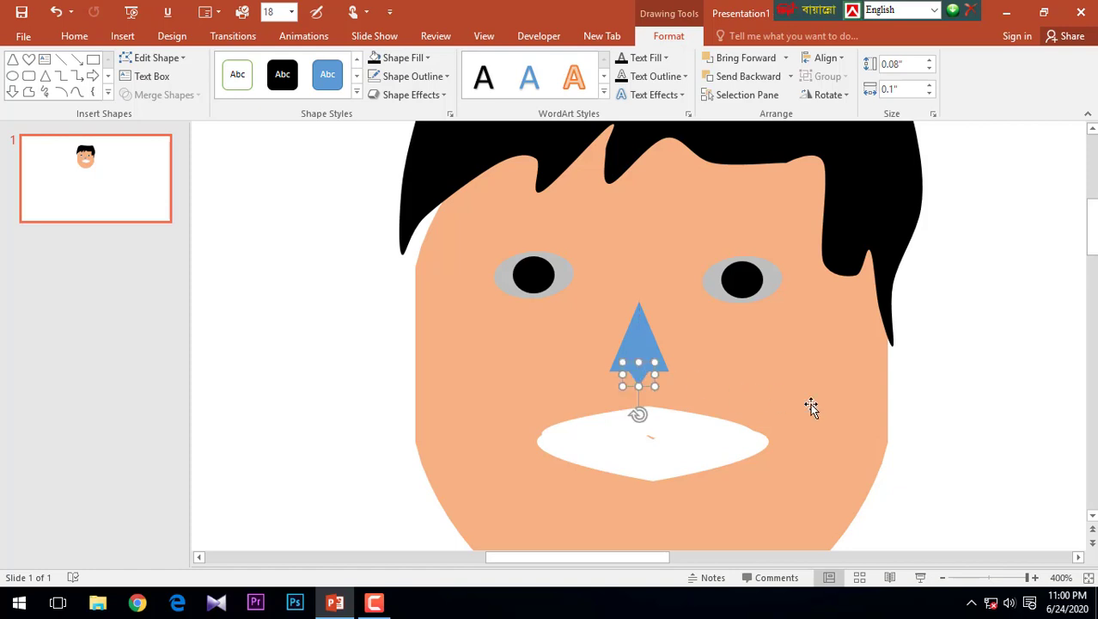
pyautogui.click(957, 422)
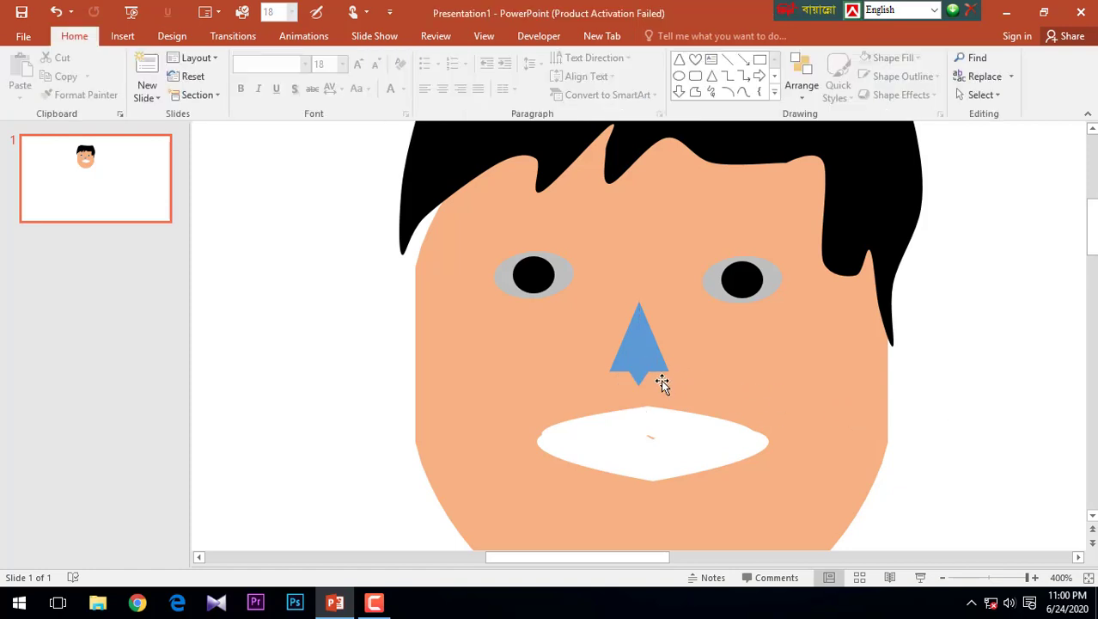
pyautogui.moveTo(652, 378); pyautogui.dragTo(646, 376)
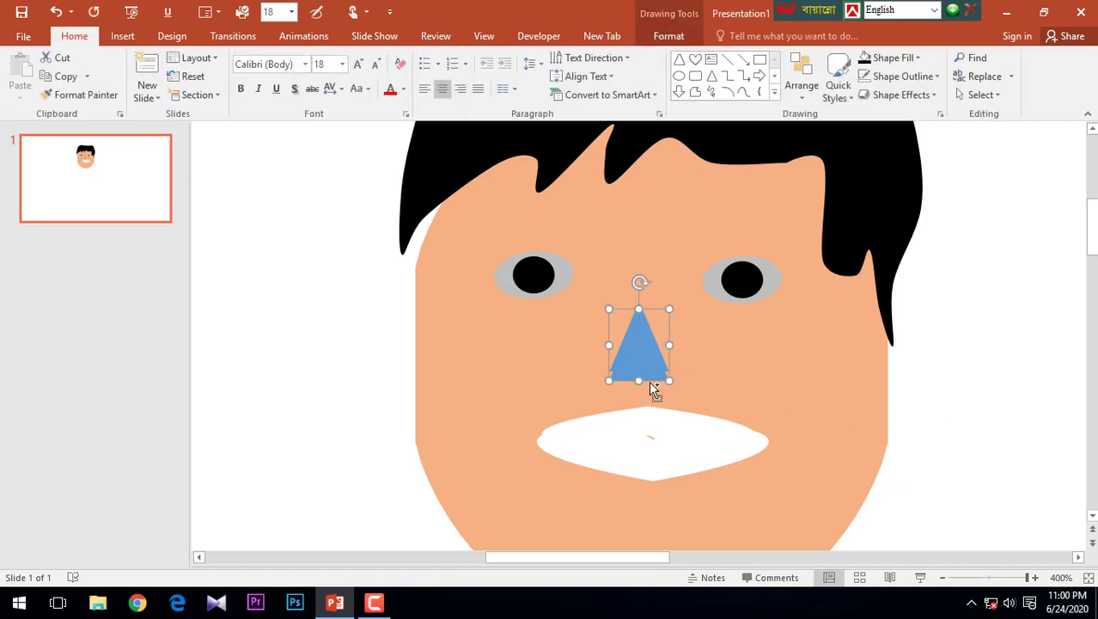
pyautogui.press('Up')
# Fill the large nose triangle light peach and the small tip beneath it light orange
pyautogui.doubleClick(643, 348)
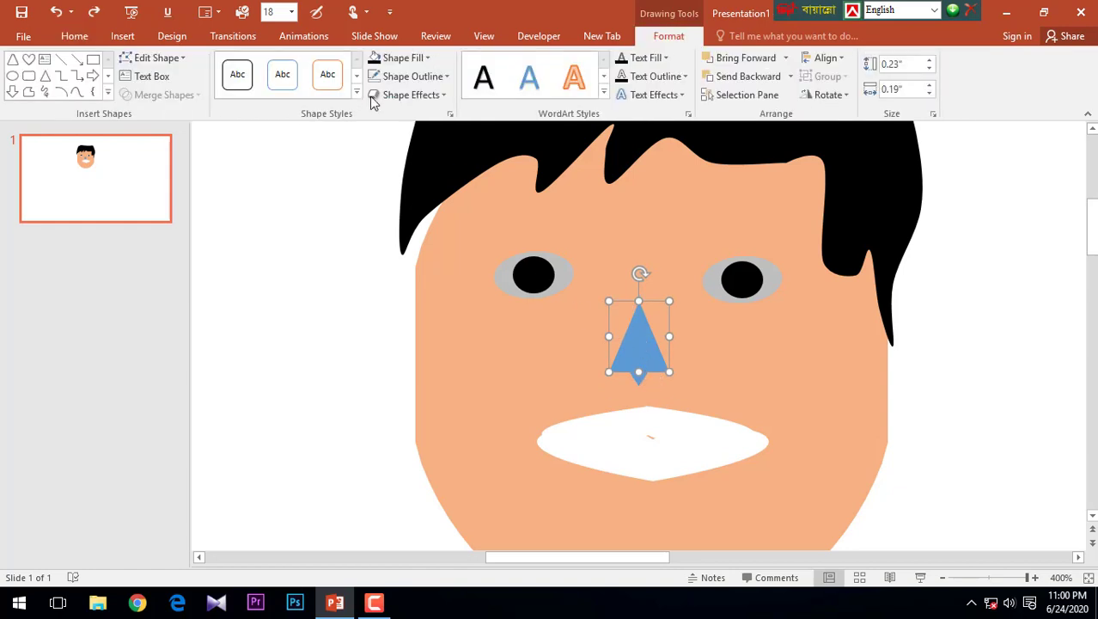
pyautogui.click(399, 57)
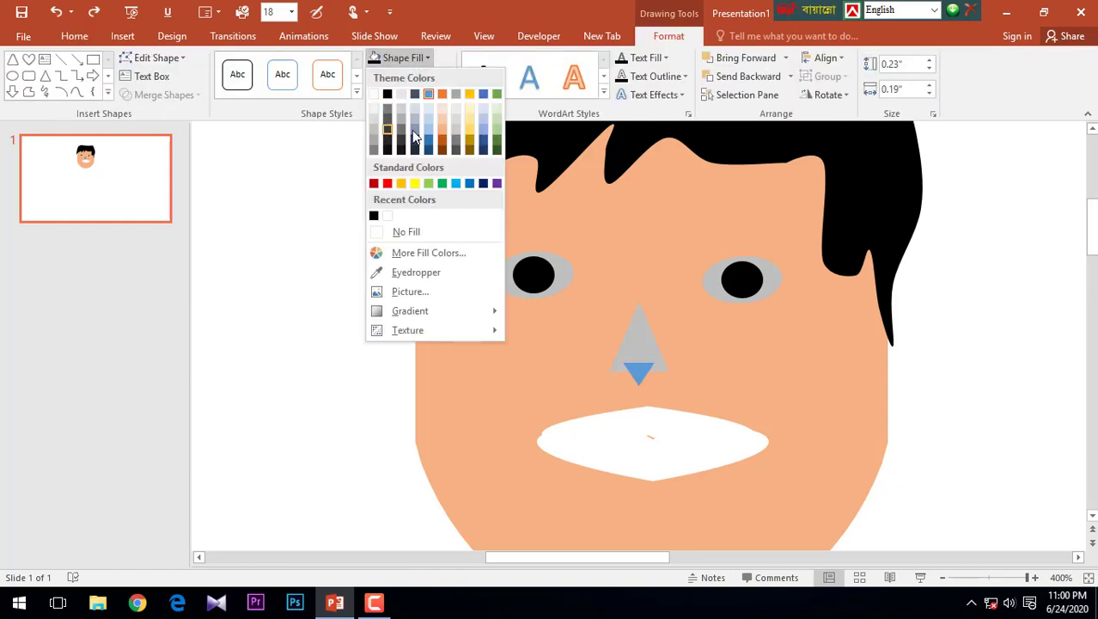
pyautogui.click(443, 122)
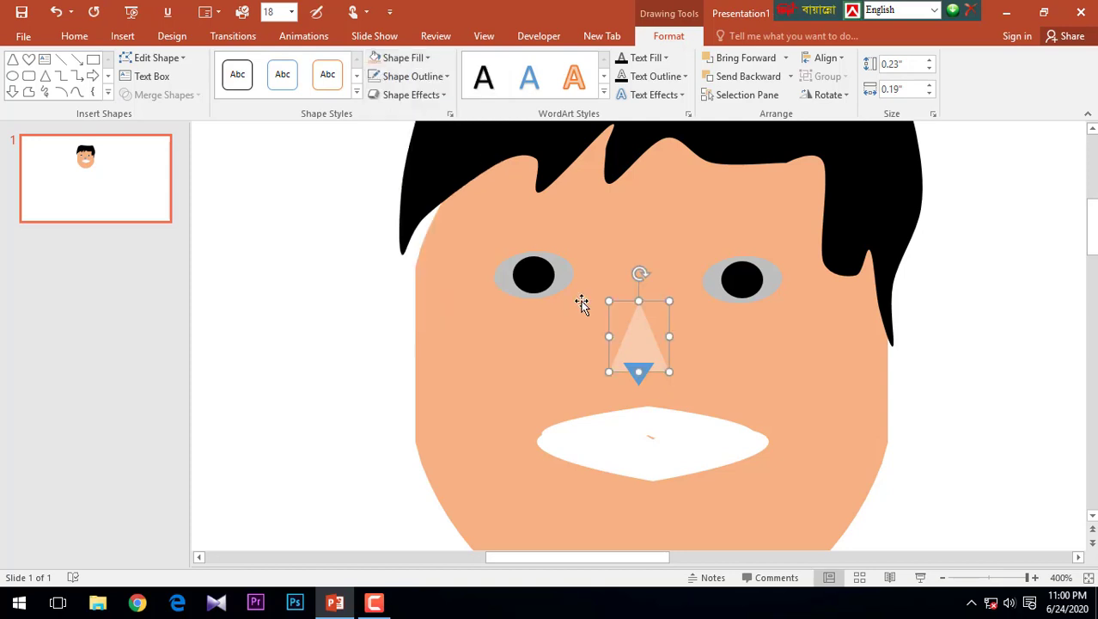
pyautogui.click(639, 371)
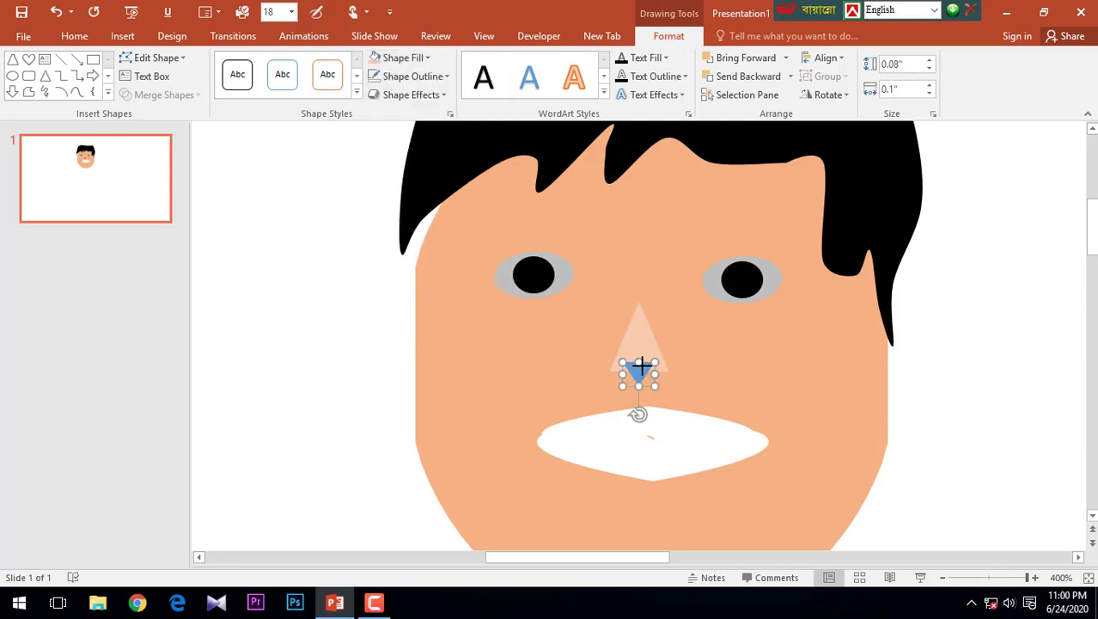
pyautogui.click(402, 58)
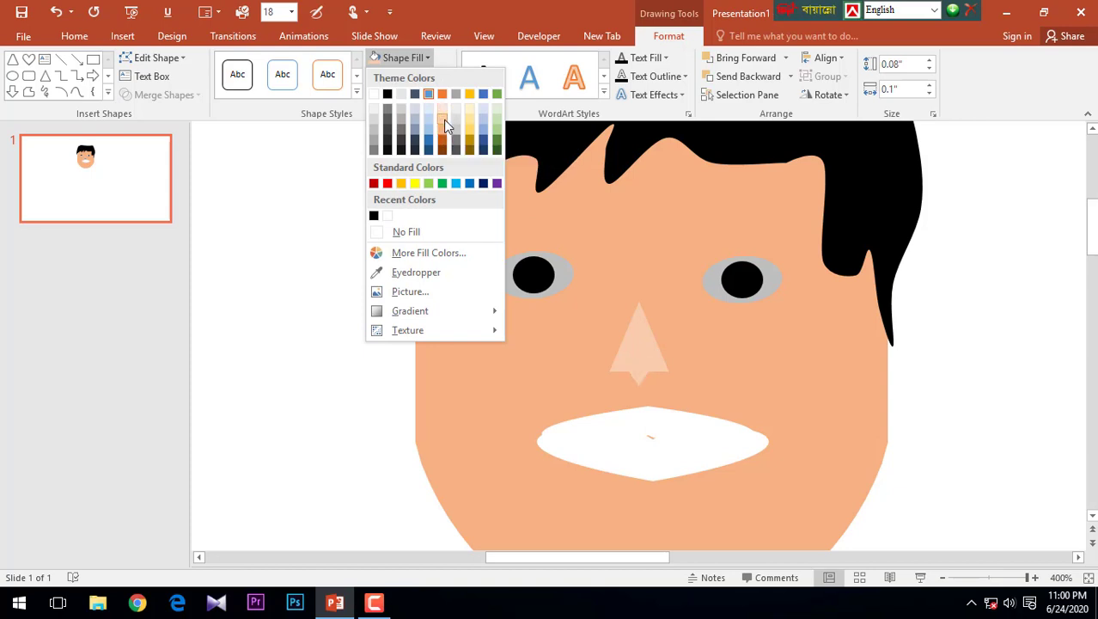
pyautogui.click(443, 119)
pyautogui.click(959, 409)
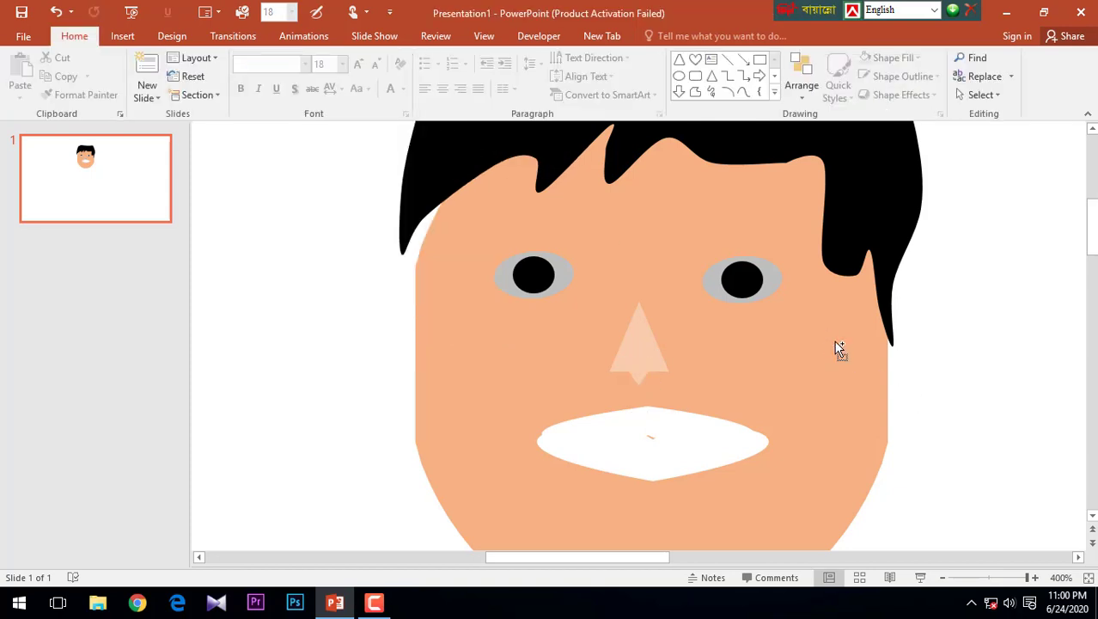
# Zoom in and pick out the nose triangle and the small tip shape beneath it
pyautogui.keyDown('ctrl'); pyautogui.scroll(-10, 839, 349); pyautogui.keyUp('ctrl')
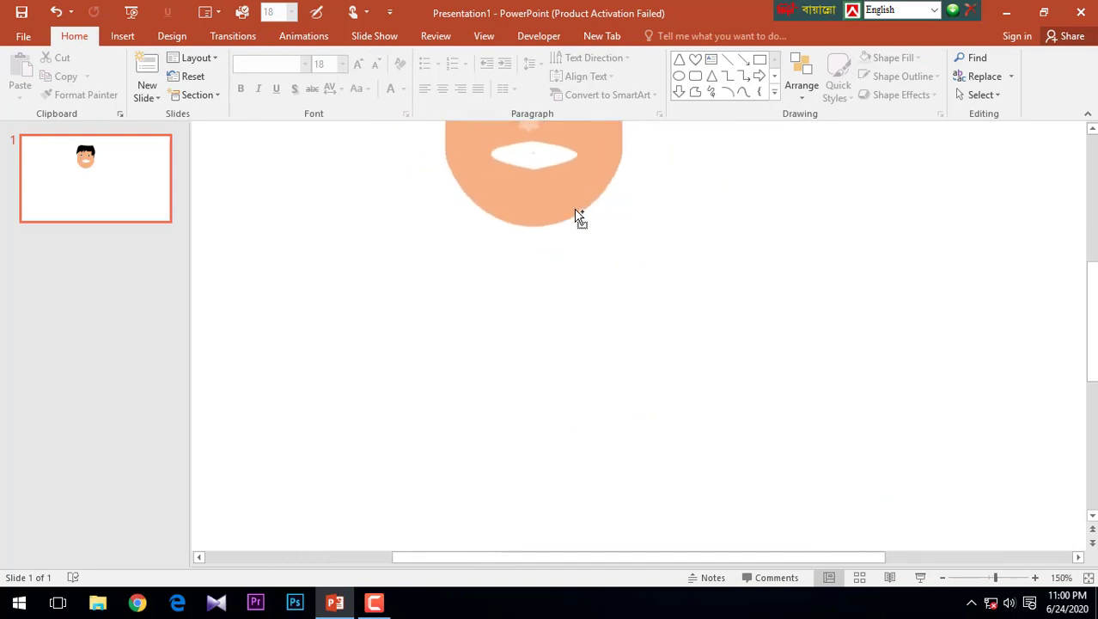
pyautogui.scroll(2, 531, 163)
pyautogui.keyDown('ctrl'); pyautogui.scroll(5, 532, 215); pyautogui.keyUp('ctrl')
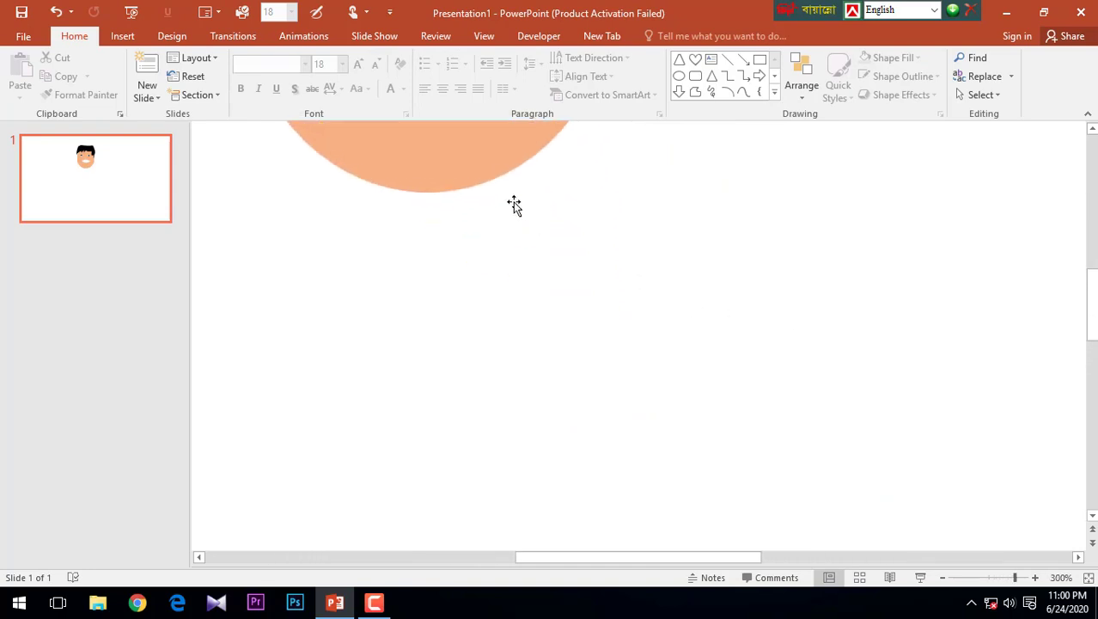
pyautogui.scroll(3, 514, 206)
pyautogui.scroll(1, 483, 210)
pyautogui.click(417, 228)
pyautogui.press('Escape')
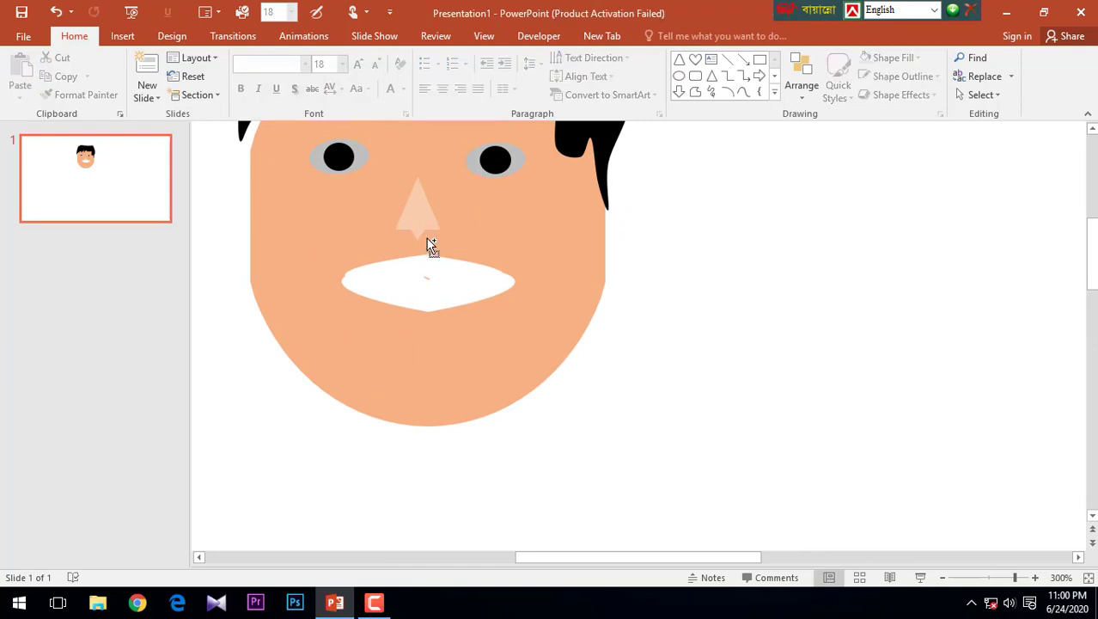
pyautogui.click(429, 245)
pyautogui.click(462, 243)
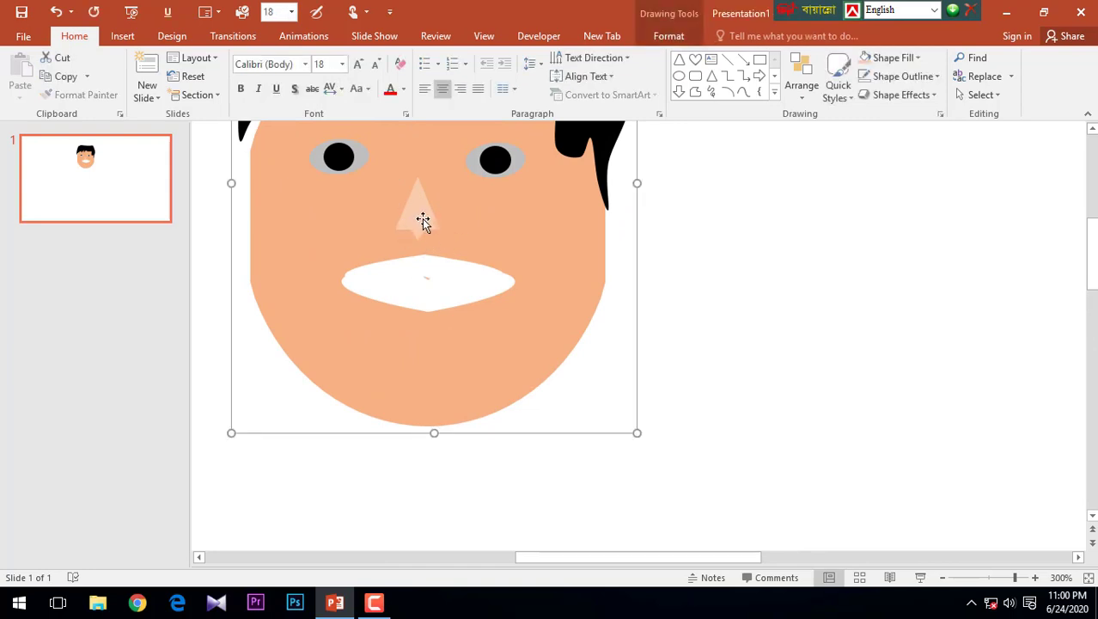
pyautogui.click(422, 219)
pyautogui.press('Escape')
# Group the nose triangle with its tip, enlarge it, and move it between the eyes
pyautogui.click(423, 241)
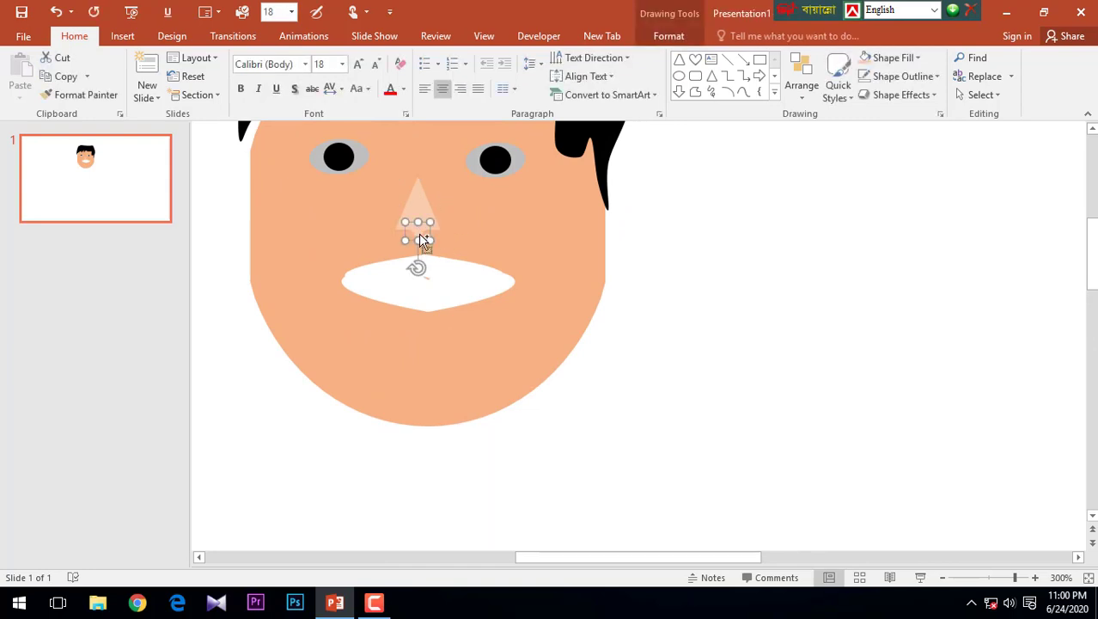
pyautogui.keyDown('shift'); pyautogui.click(423, 214); pyautogui.keyUp('shift')
pyautogui.hotkey('ctrl', 'g')
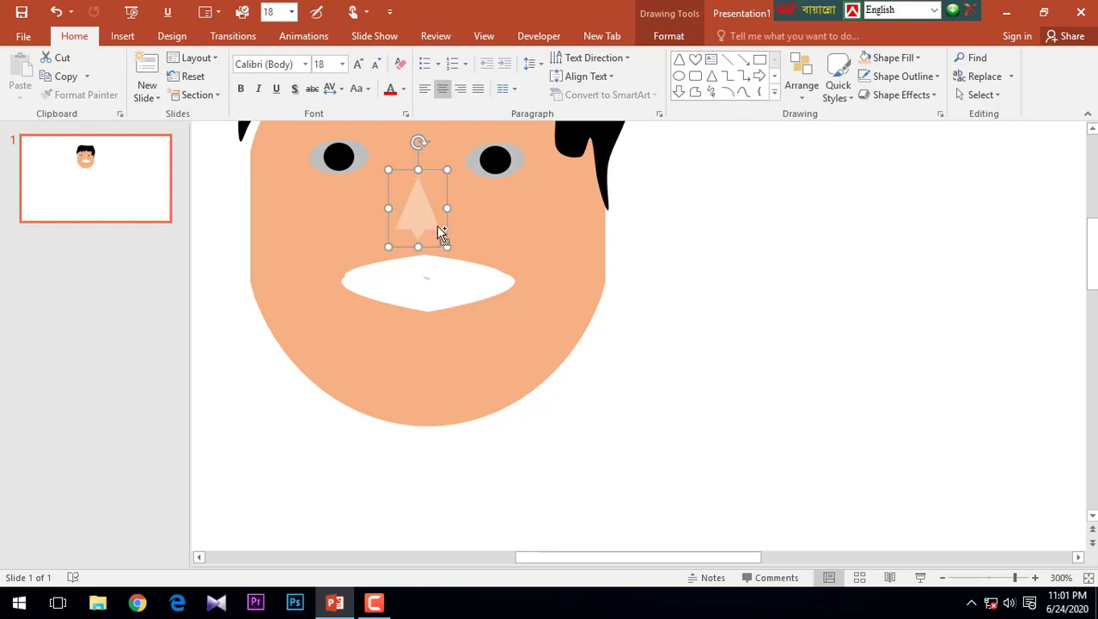
pyautogui.moveTo(388, 170); pyautogui.dragTo(382, 156)
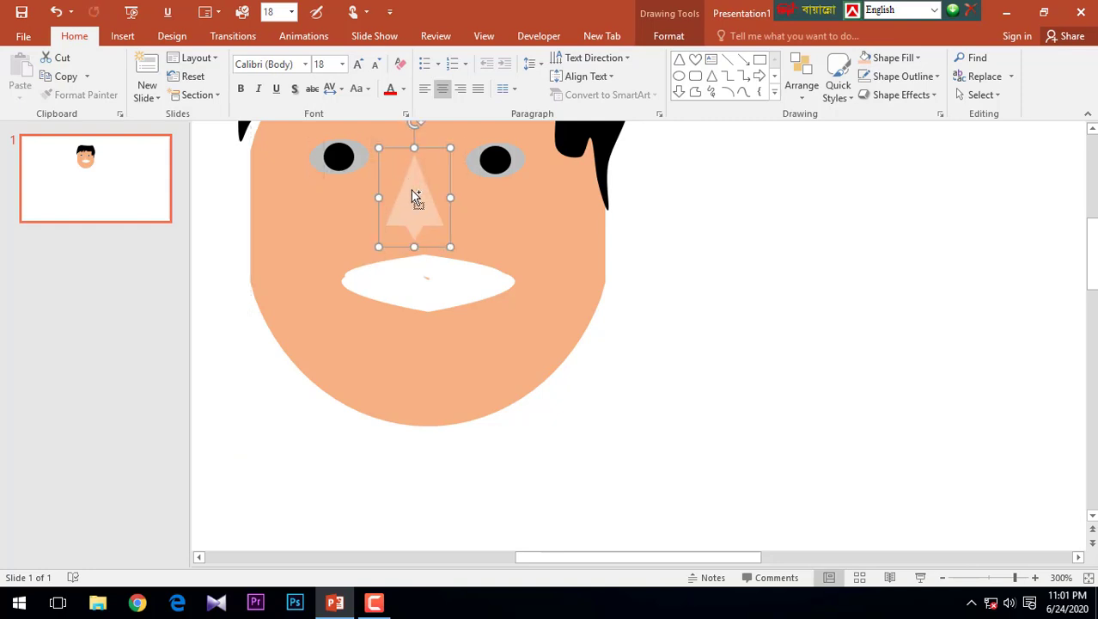
pyautogui.moveTo(414, 197); pyautogui.dragTo(406, 187)
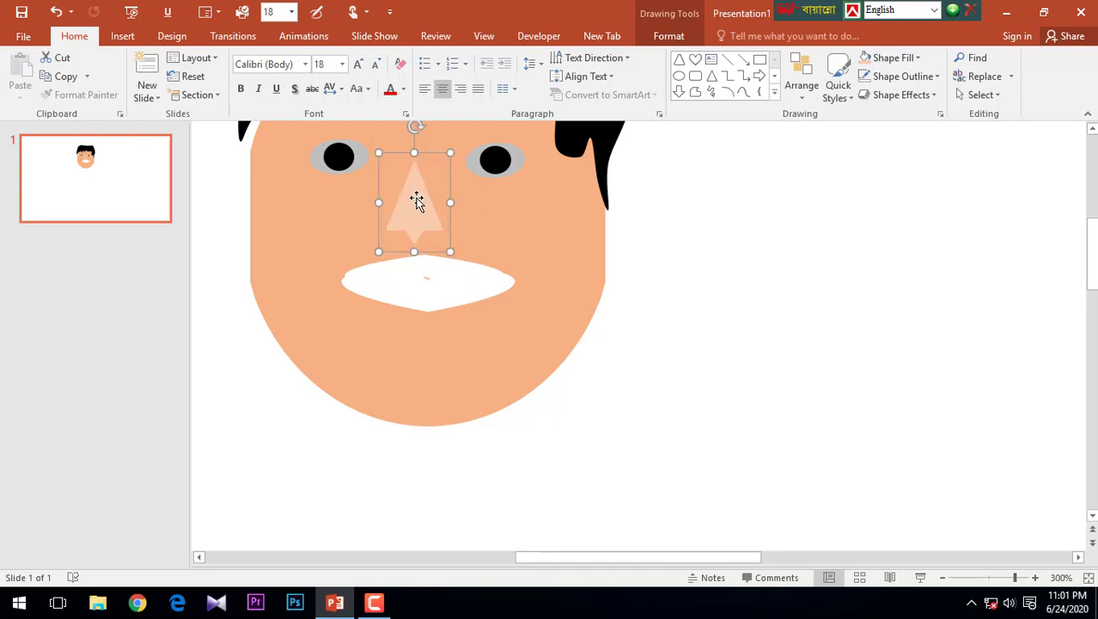
# Regroup all the face parts into one object with Ctrl+A and Ctrl+G
pyautogui.keyDown('ctrl'); pyautogui.scroll(-5, 429, 235); pyautogui.keyUp('ctrl')
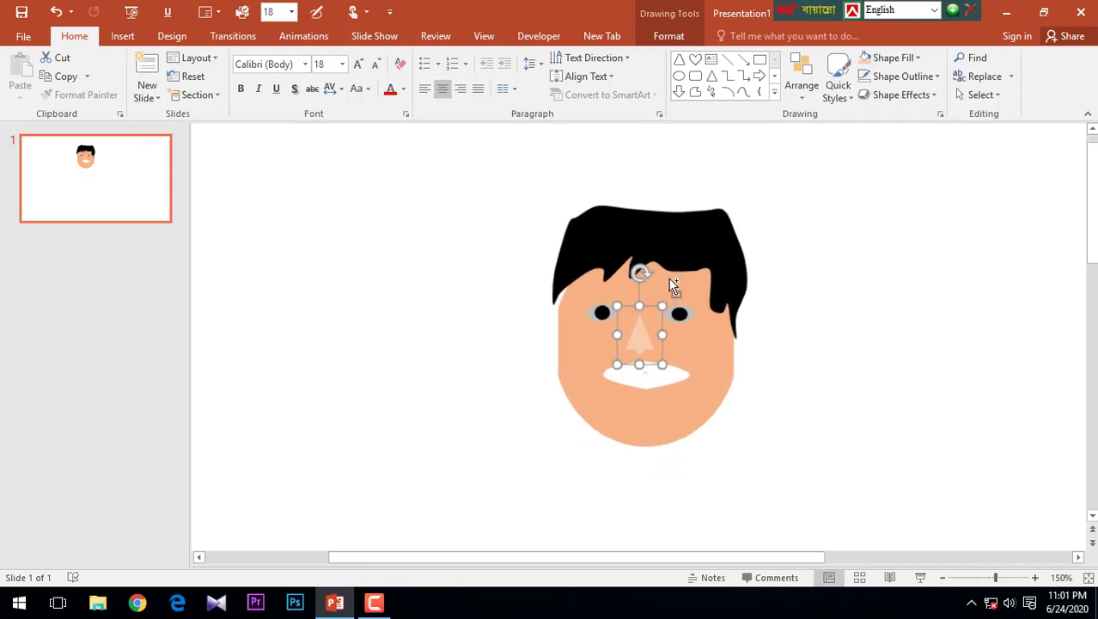
pyautogui.keyDown('ctrl'); pyautogui.scroll(5, 673, 286); pyautogui.keyUp('ctrl')
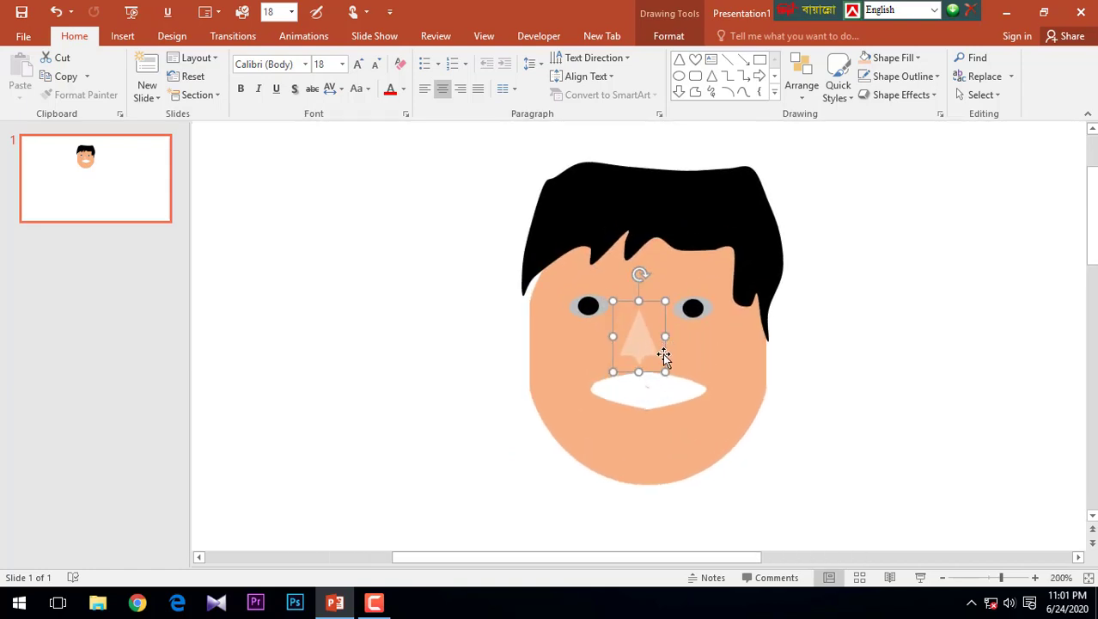
pyautogui.hotkey('ctrl', 'a')
pyautogui.hotkey('ctrl', 'g')
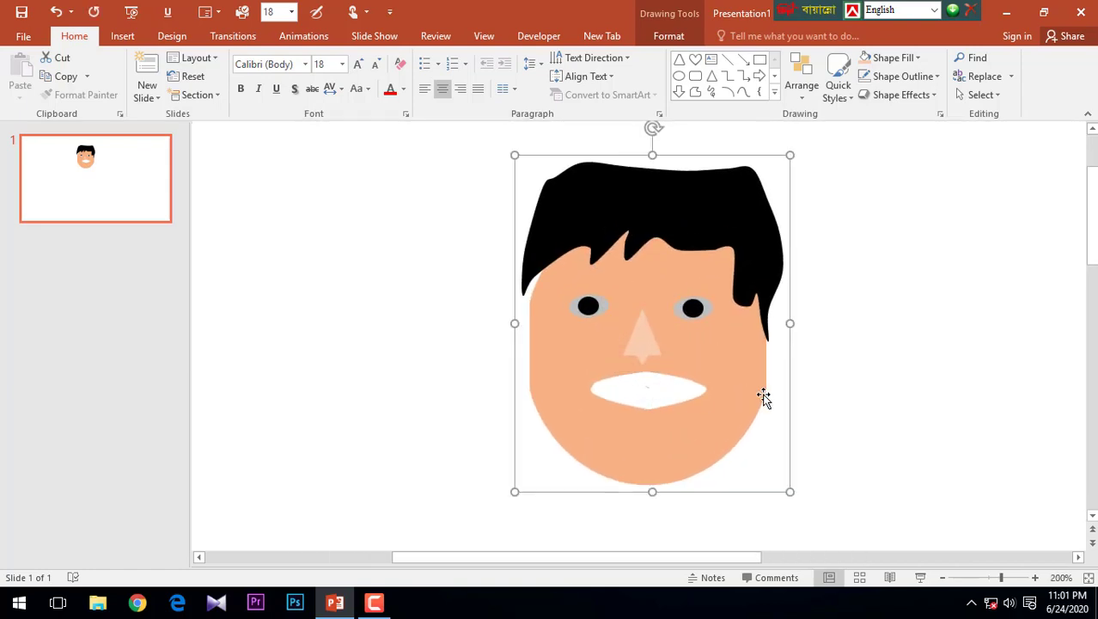
# Select the right eye and pupil inside the face group, nudging right then back
pyautogui.click(636, 335)
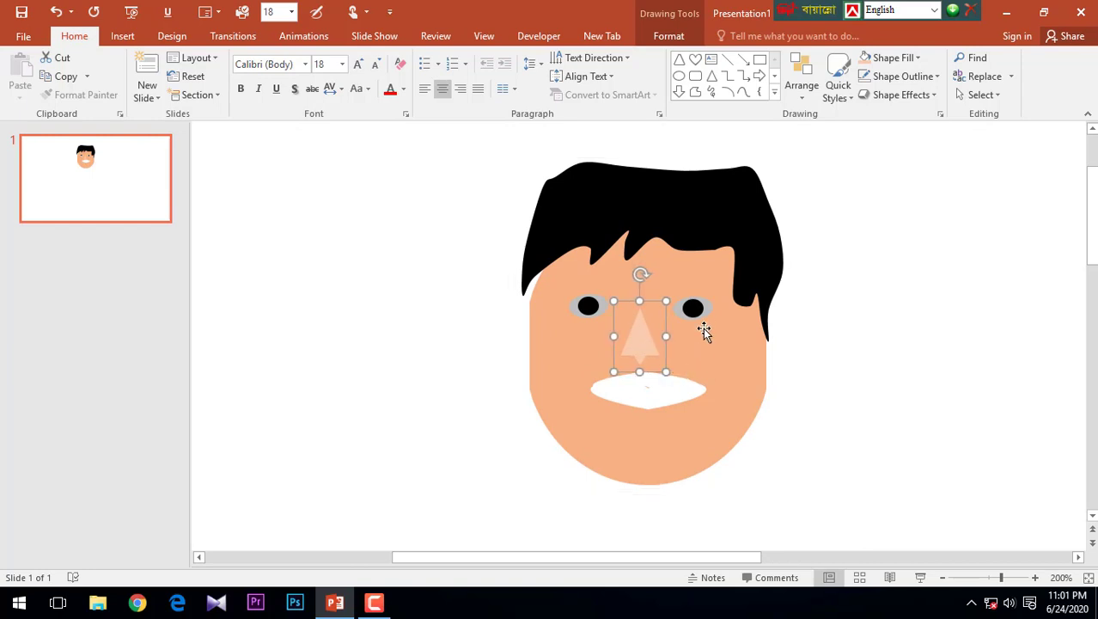
pyautogui.click(699, 311)
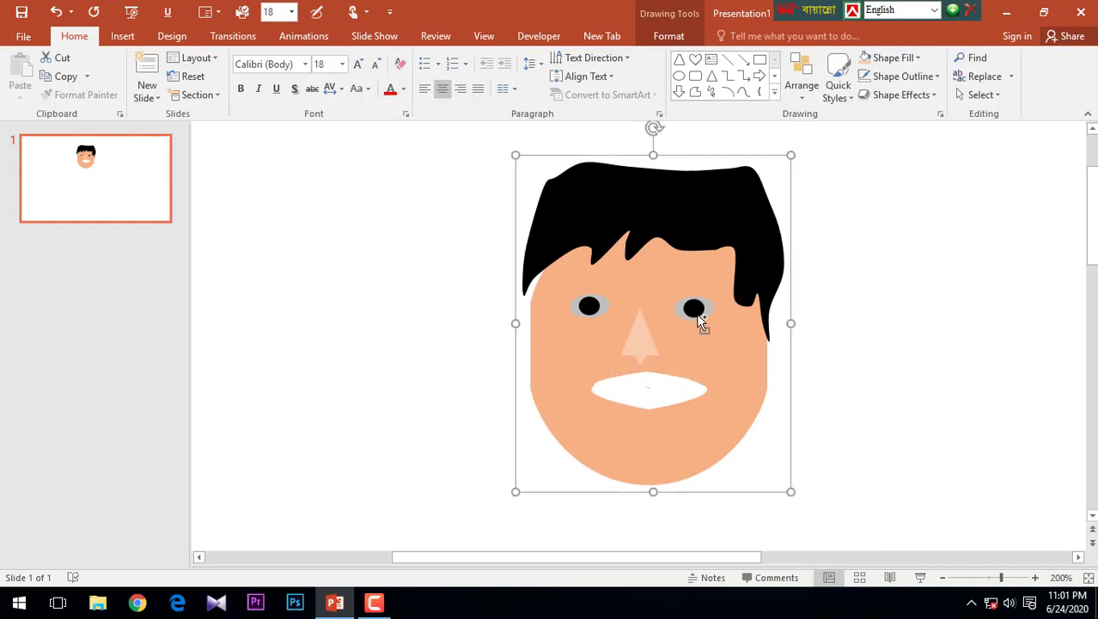
pyautogui.click(696, 311)
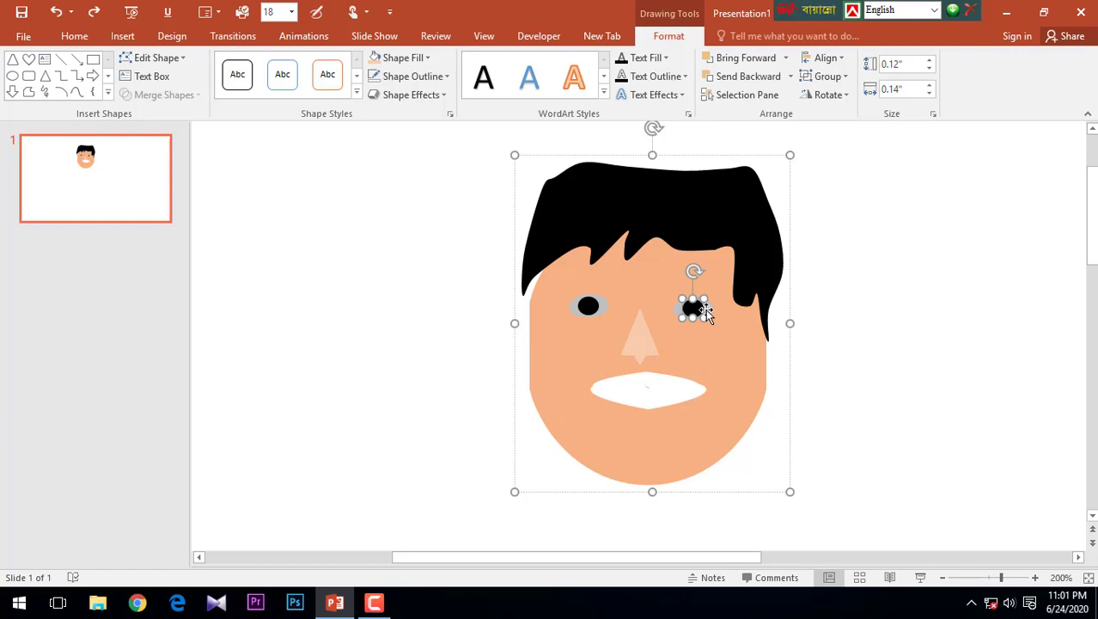
pyautogui.click(801, 323)
pyautogui.click(702, 311)
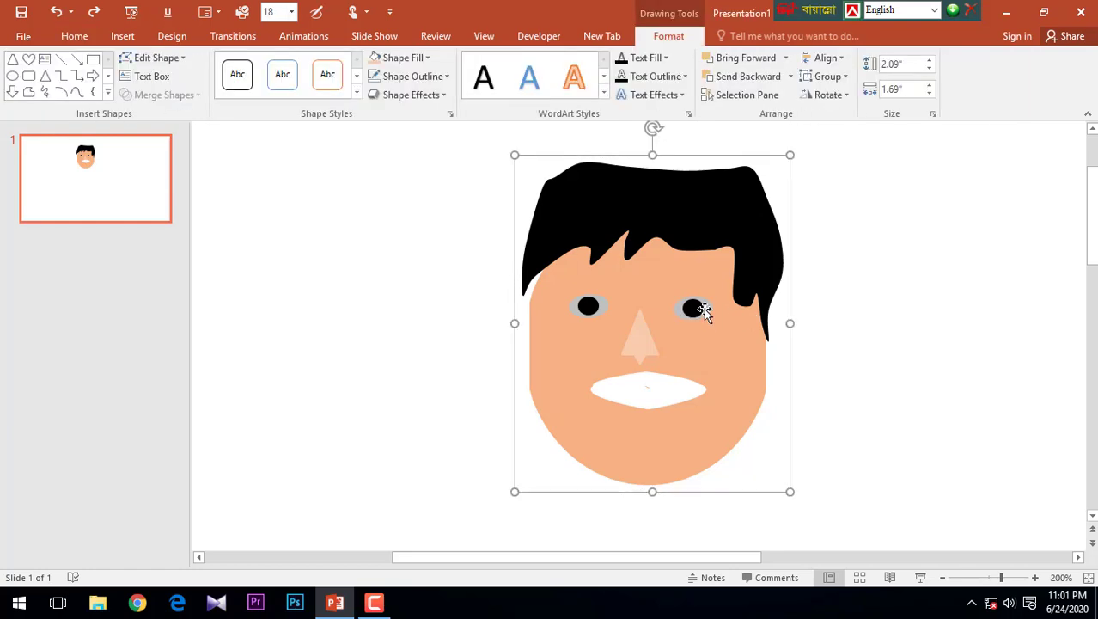
pyautogui.click(703, 311)
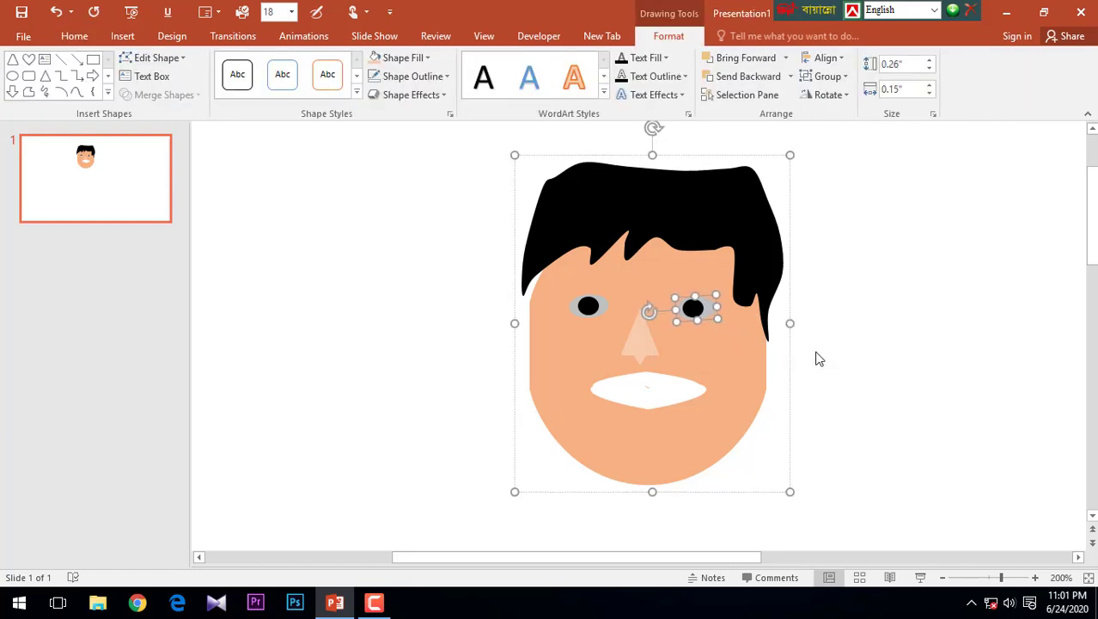
pyautogui.press('Right')
pyautogui.press('Right')
pyautogui.press('Left')
pyautogui.press('Left')
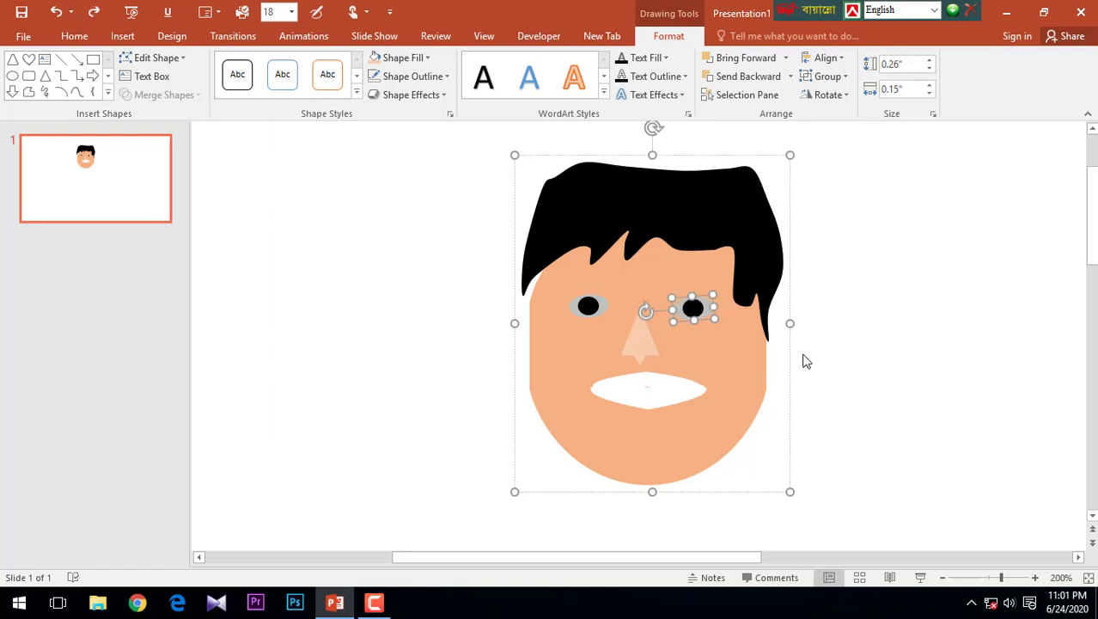
pyautogui.keyDown('shift'); pyautogui.click(695, 314); pyautogui.keyUp('shift')
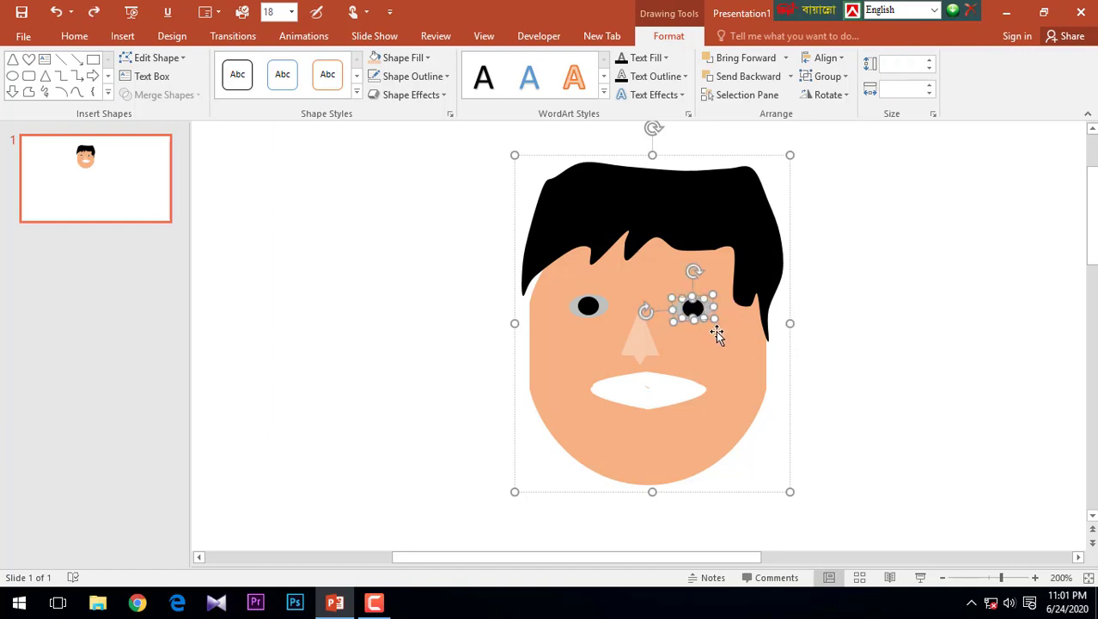
pyautogui.click(842, 363)
# Nudge the 0.37" by 0.25" nose one step right to centre it between the eyes
pyautogui.click(651, 359)
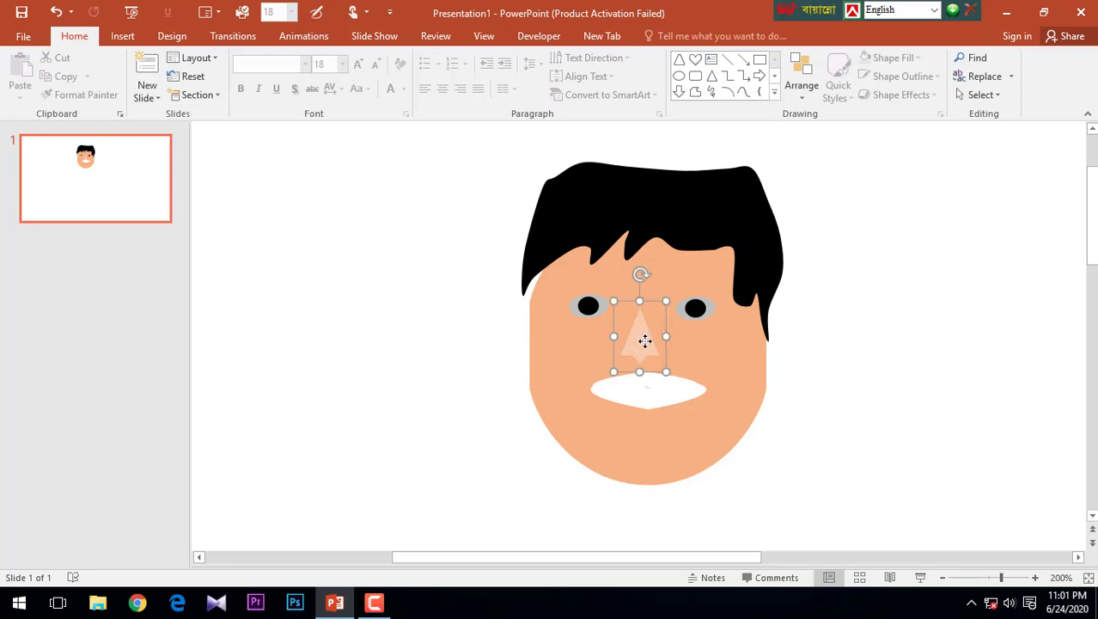
pyautogui.press('Right')
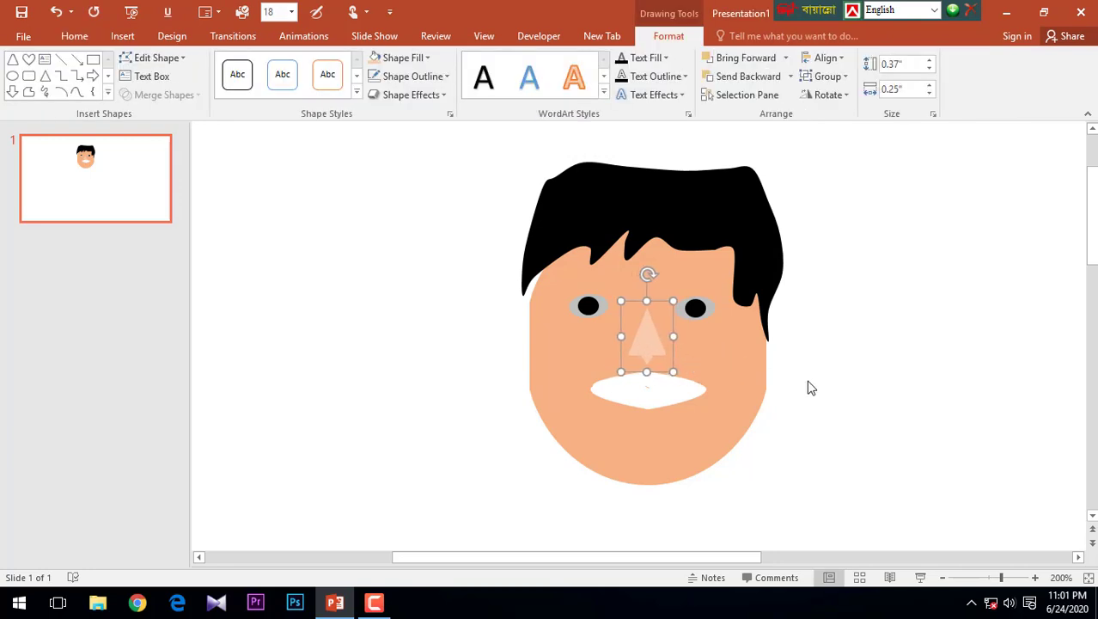
pyautogui.click(830, 390)
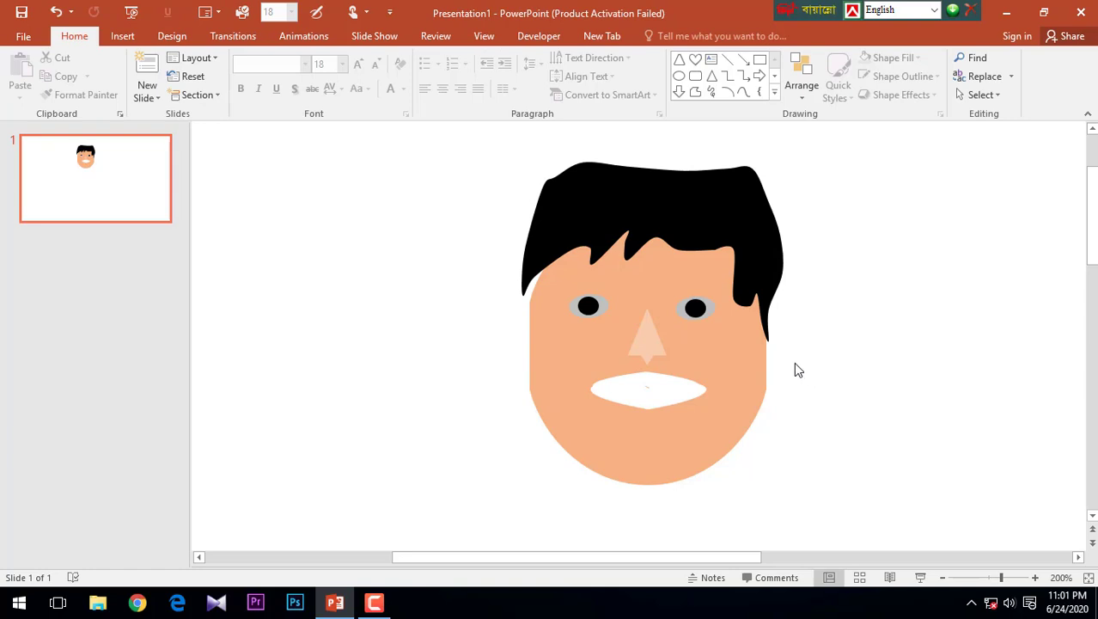
pyautogui.scroll(-3, 718, 321)
pyautogui.scroll(1, 595, 253)
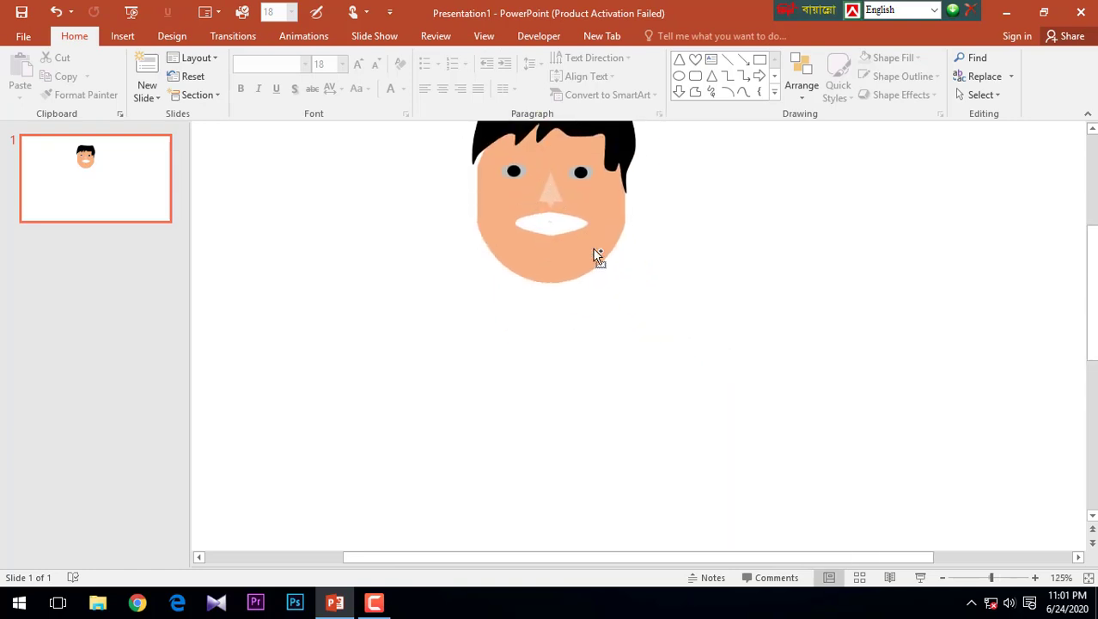
pyautogui.hotkey('ctrl', 'z')
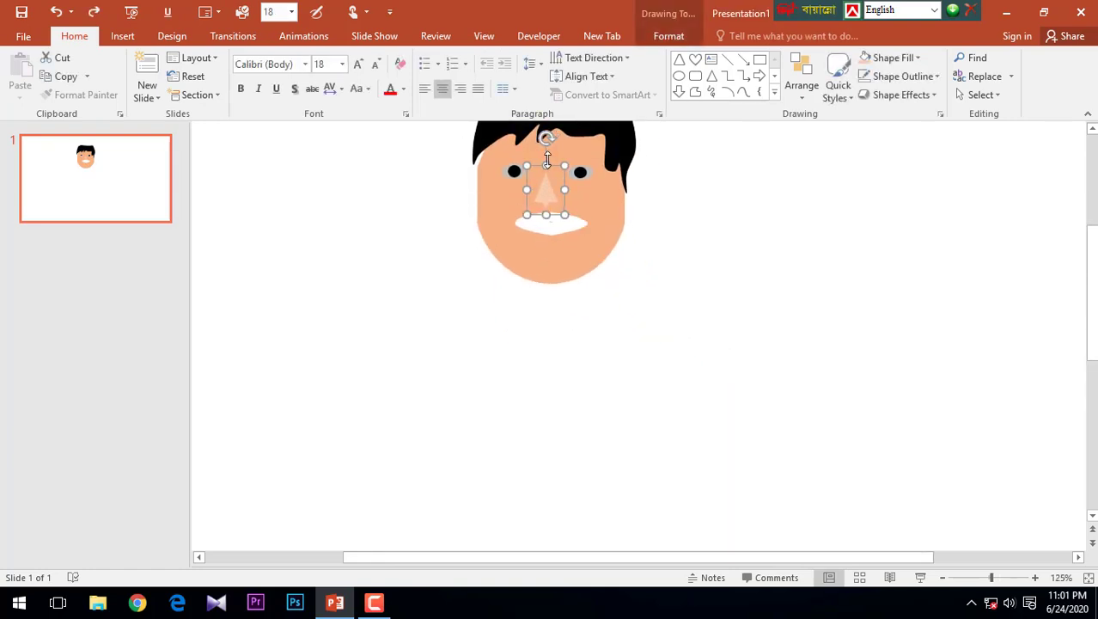
pyautogui.keyDown('ctrl'); pyautogui.scroll(2, 600, 276); pyautogui.keyUp('ctrl')
pyautogui.click(833, 380)
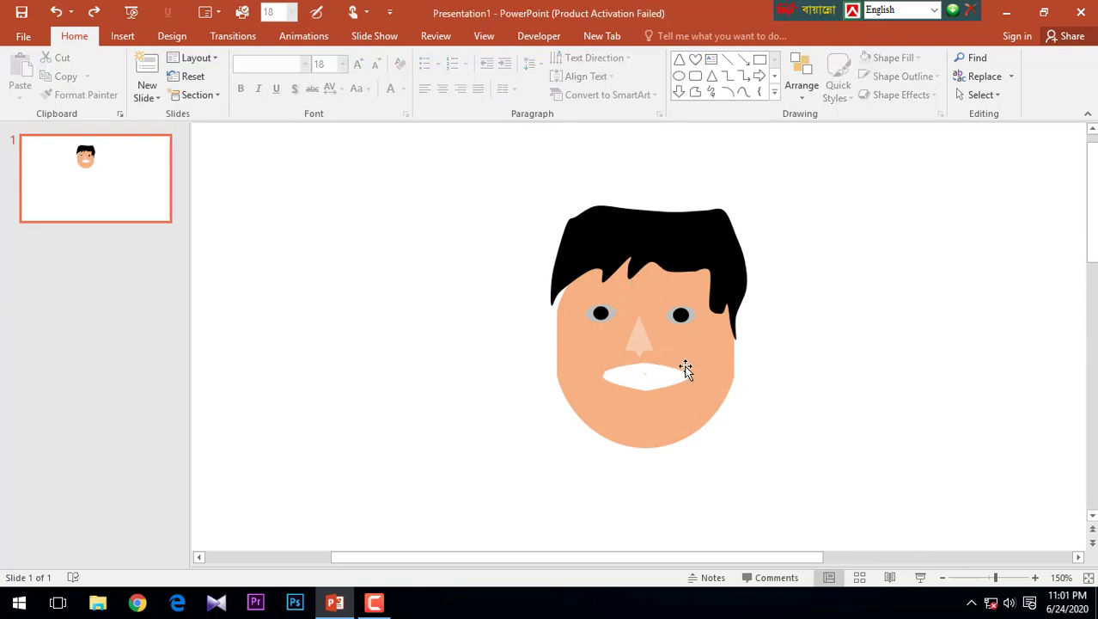
pyautogui.moveTo(650, 347); pyautogui.dragTo(643, 337)
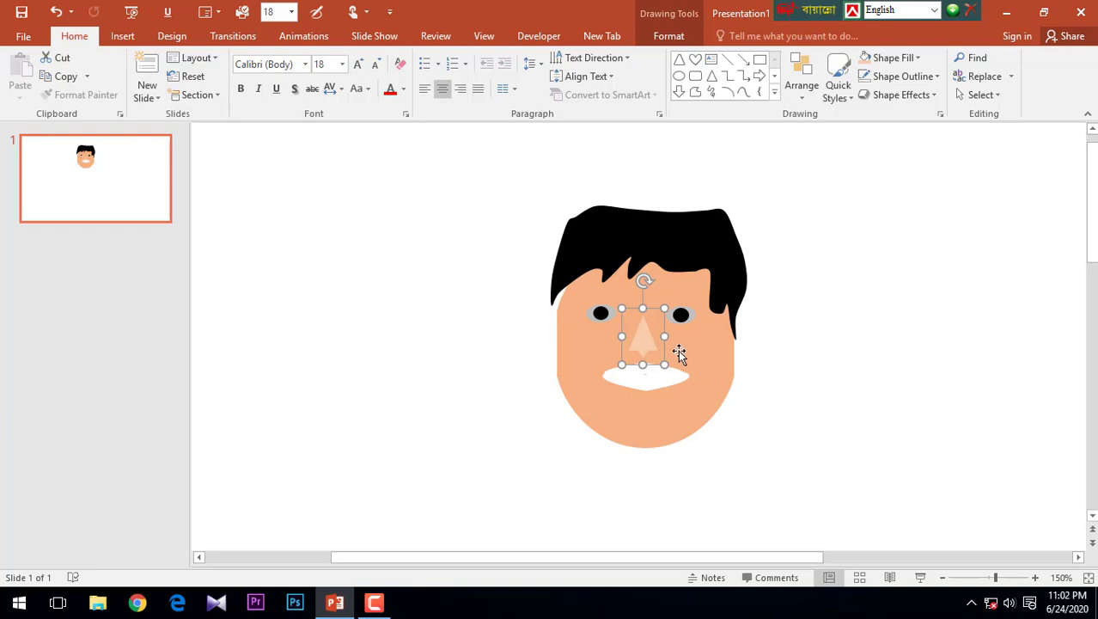
pyautogui.click(806, 346)
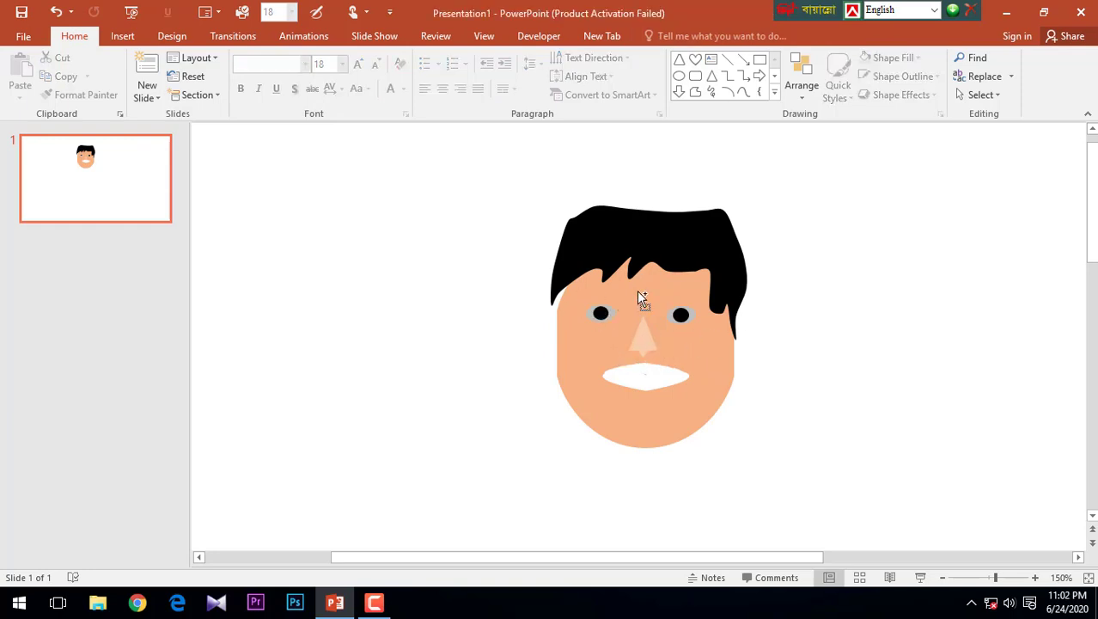
pyautogui.scroll(-5, 697, 314)
pyautogui.scroll(-2, 610, 197)
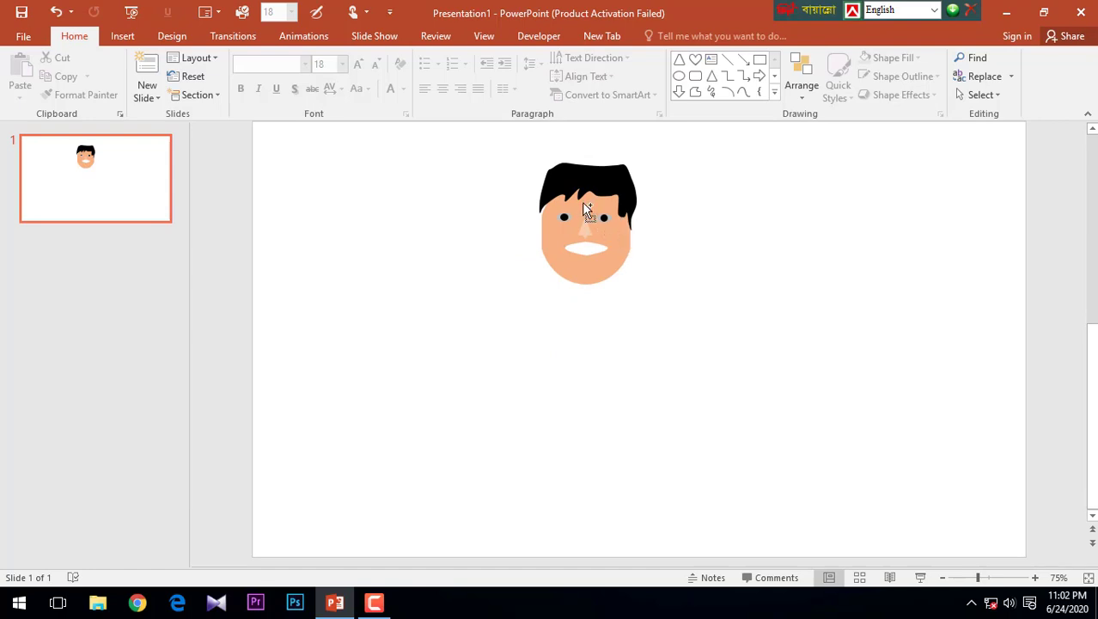
pyautogui.scroll(3, 584, 211)
pyautogui.scroll(2, 571, 193)
pyautogui.scroll(2, 556, 176)
pyautogui.scroll(3, 533, 184)
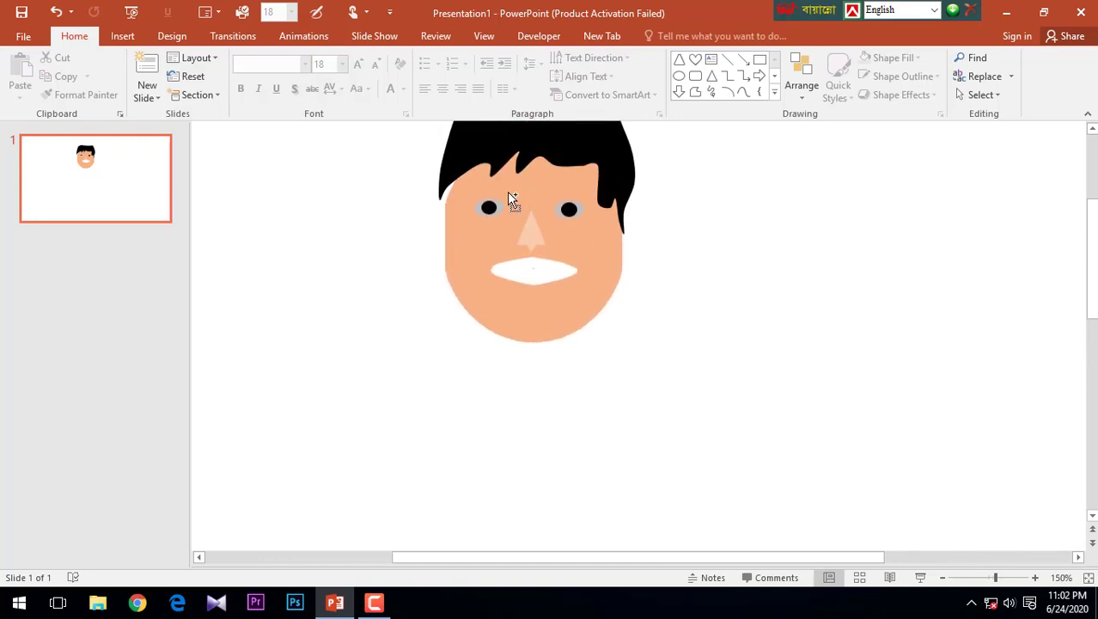
pyautogui.scroll(3, 481, 196)
pyautogui.scroll(2, 430, 206)
# Shift the left pupil and grey eye slightly down and to the right
pyautogui.scroll(3, 422, 210)
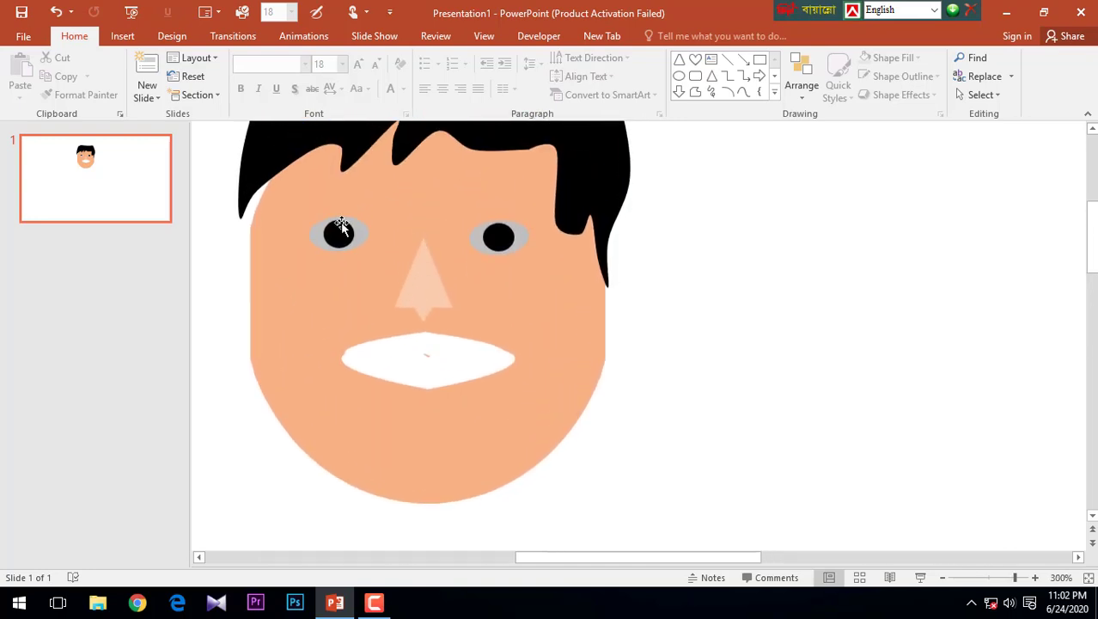
pyautogui.click(335, 231)
pyautogui.click(339, 230)
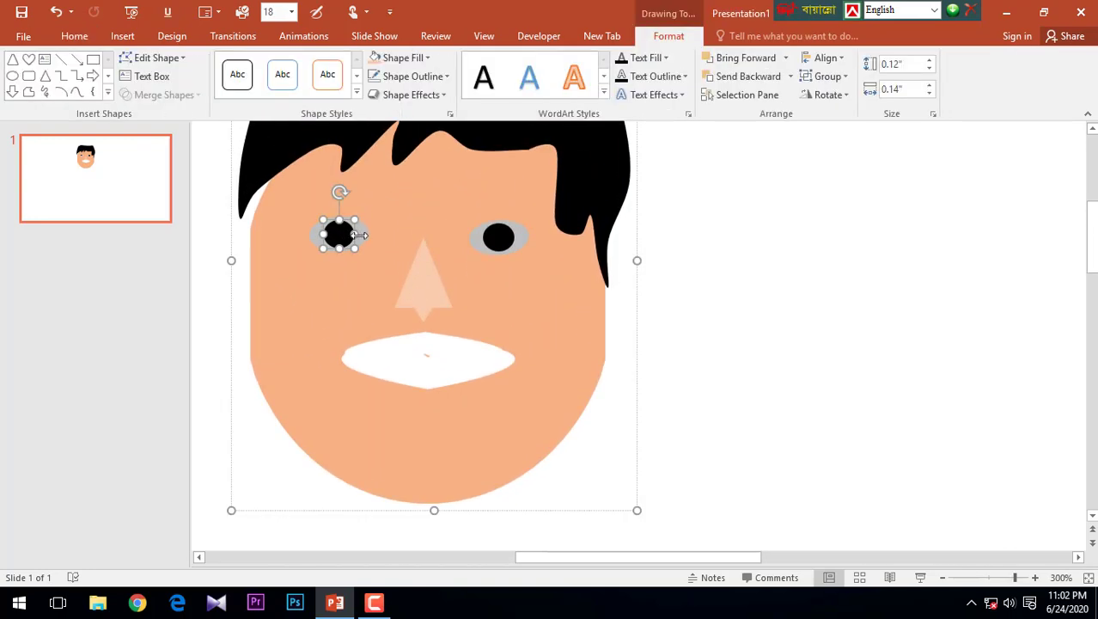
pyautogui.keyDown('shift'); pyautogui.click(362, 239); pyautogui.keyUp('shift')
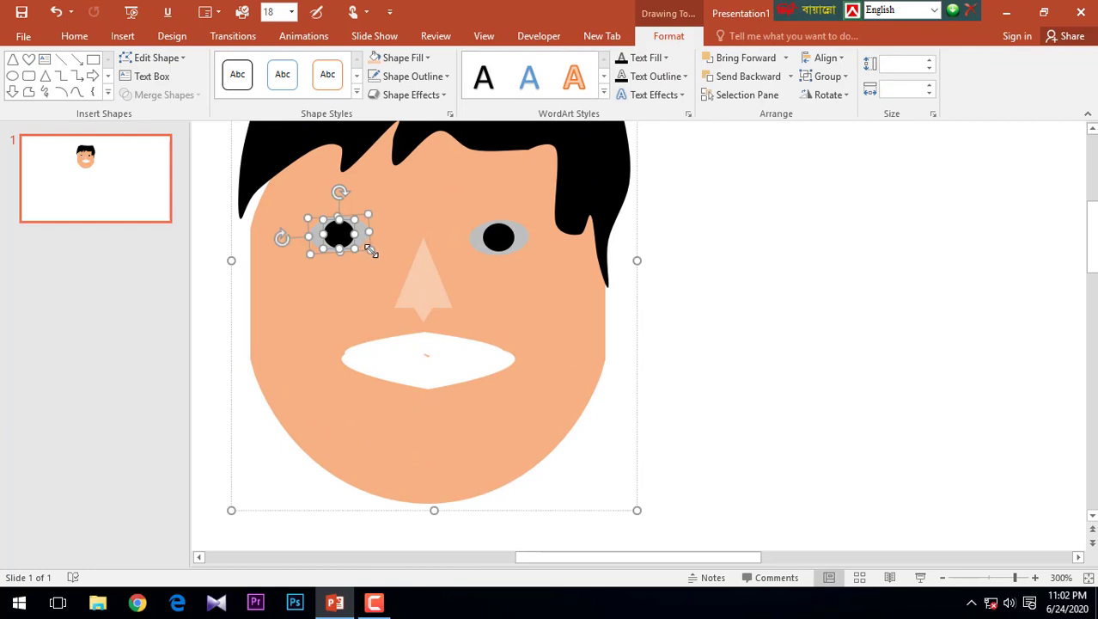
pyautogui.moveTo(372, 253); pyautogui.dragTo(373, 255)
pyautogui.click(758, 286)
# Enlarge the left black pupil and grey eye together from a corner handle
pyautogui.click(344, 235)
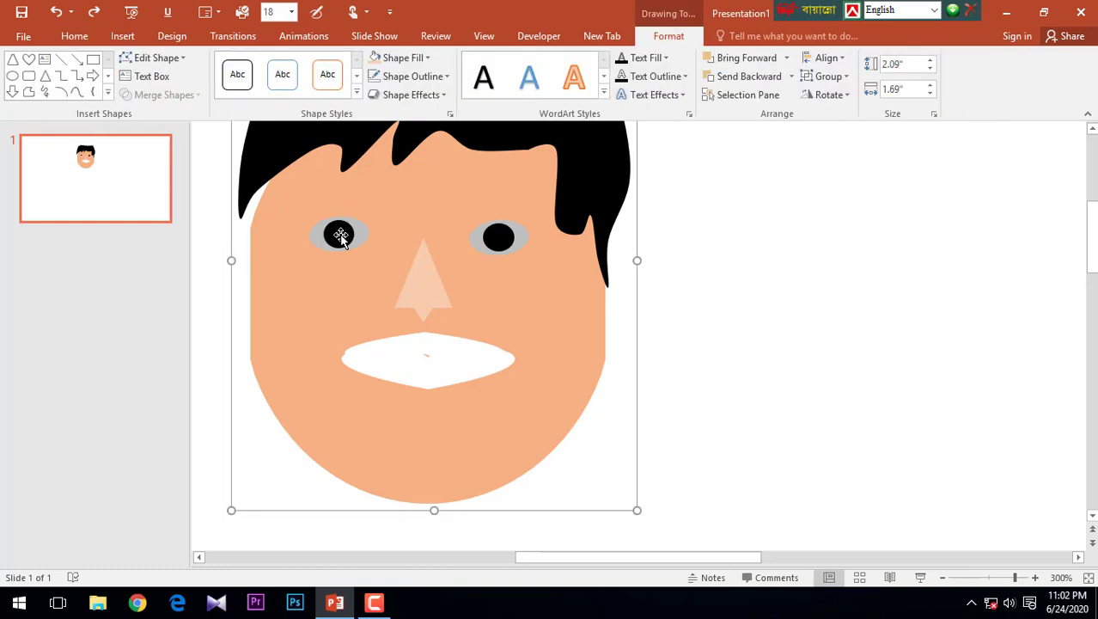
pyautogui.click(340, 235)
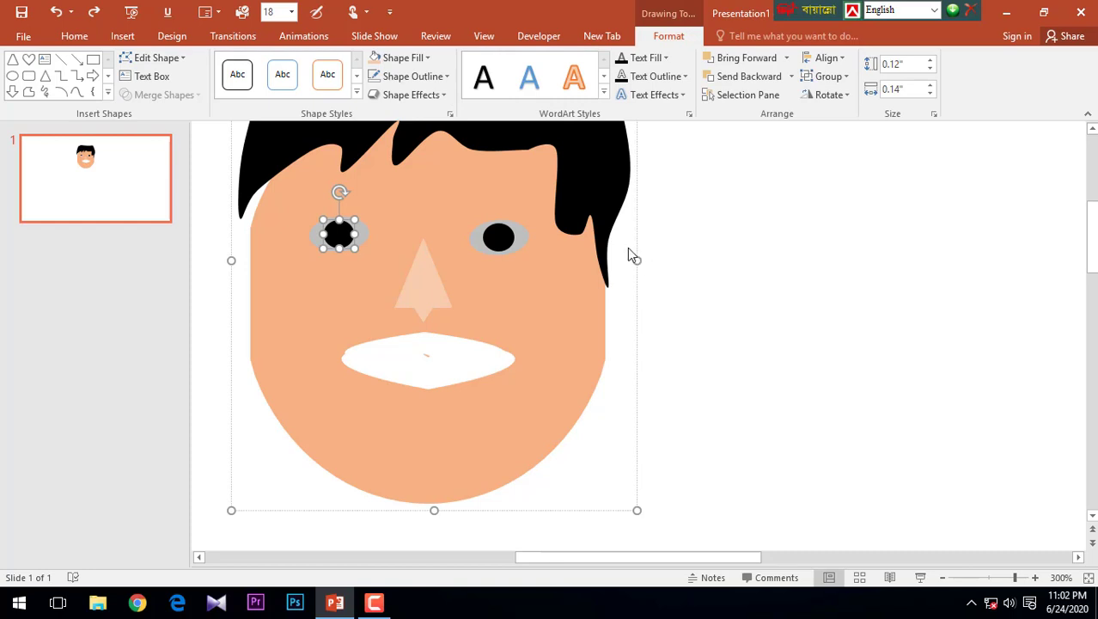
pyautogui.click(636, 261)
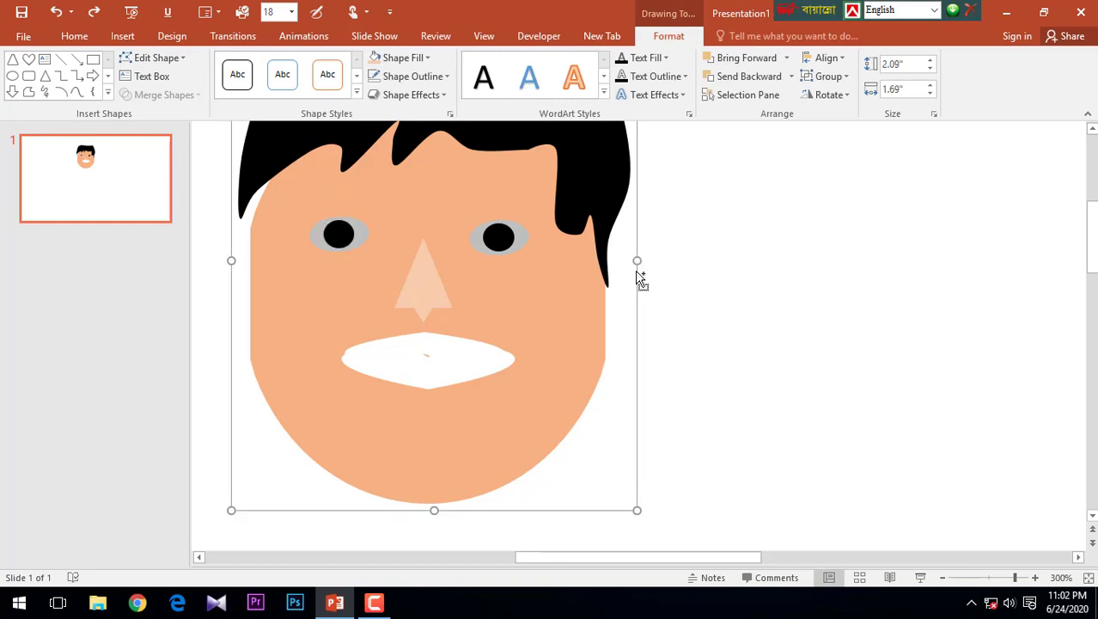
pyautogui.click(332, 240)
pyautogui.keyDown('shift'); pyautogui.click(364, 244); pyautogui.keyUp('shift')
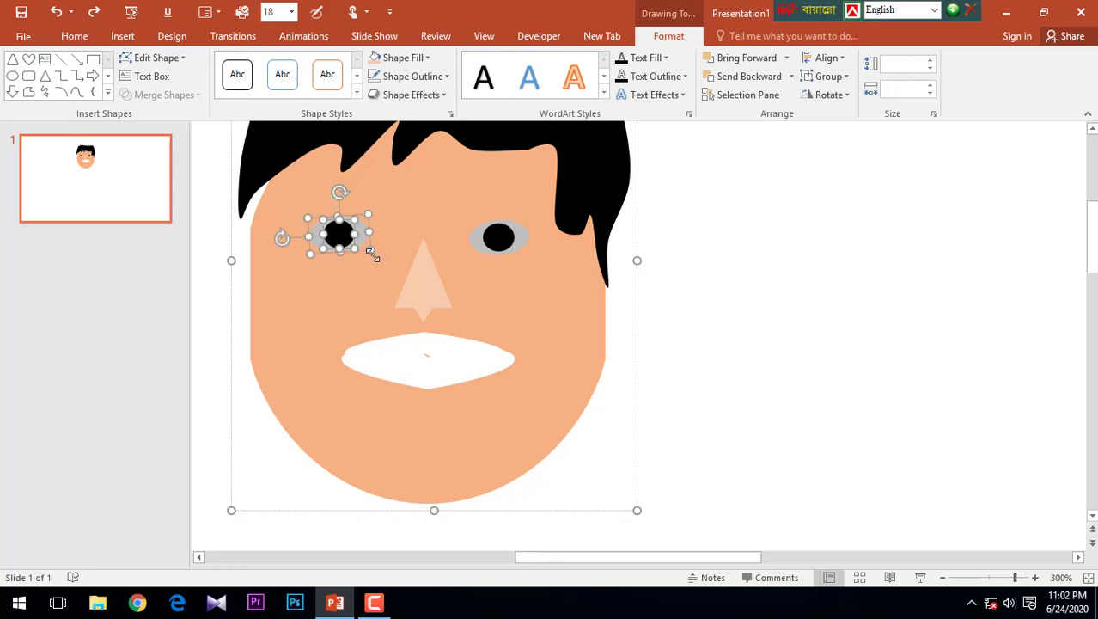
pyautogui.moveTo(373, 251)
pyautogui.mouseDown()
pyautogui.moveTo(387, 259)
pyautogui.moveTo(346, 236)
pyautogui.mouseUp()
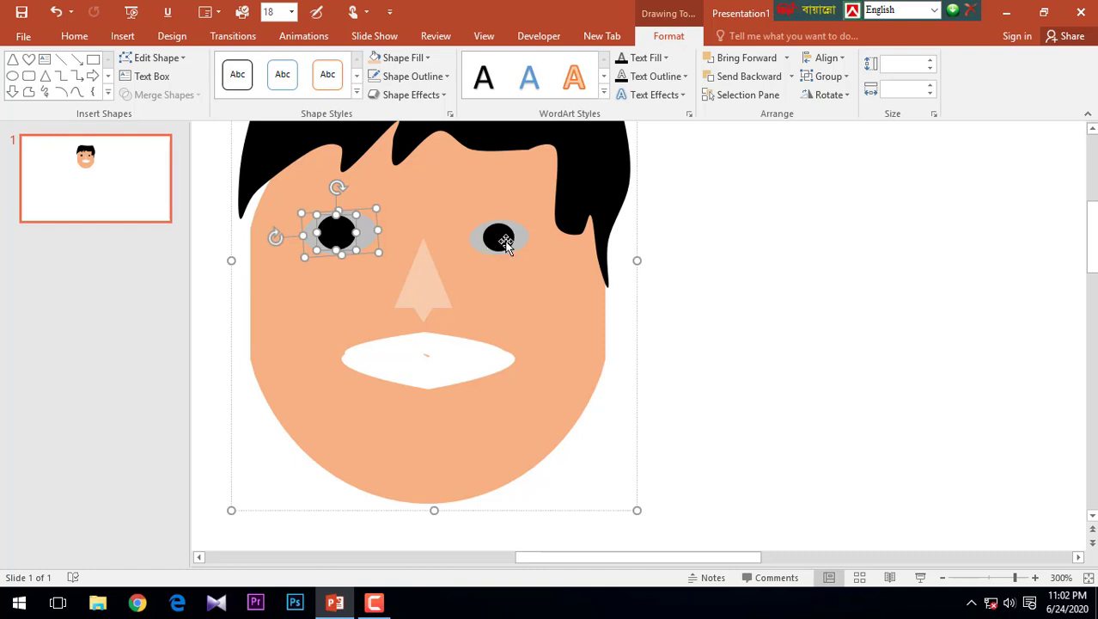
# Move the right pupil and grey eye level with the left eye
pyautogui.click(500, 239)
pyautogui.keyDown('shift'); pyautogui.click(520, 239); pyautogui.keyUp('shift')
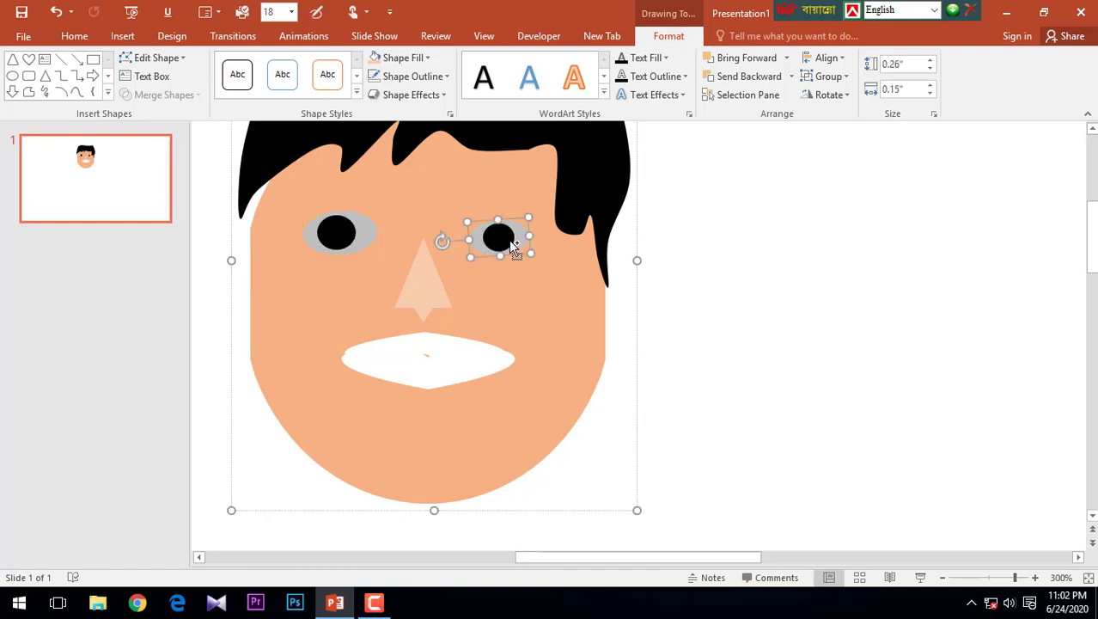
pyautogui.moveTo(532, 251)
pyautogui.mouseDown()
pyautogui.moveTo(503, 237)
pyautogui.moveTo(352, 239)
pyautogui.moveTo(505, 238)
pyautogui.mouseUp()
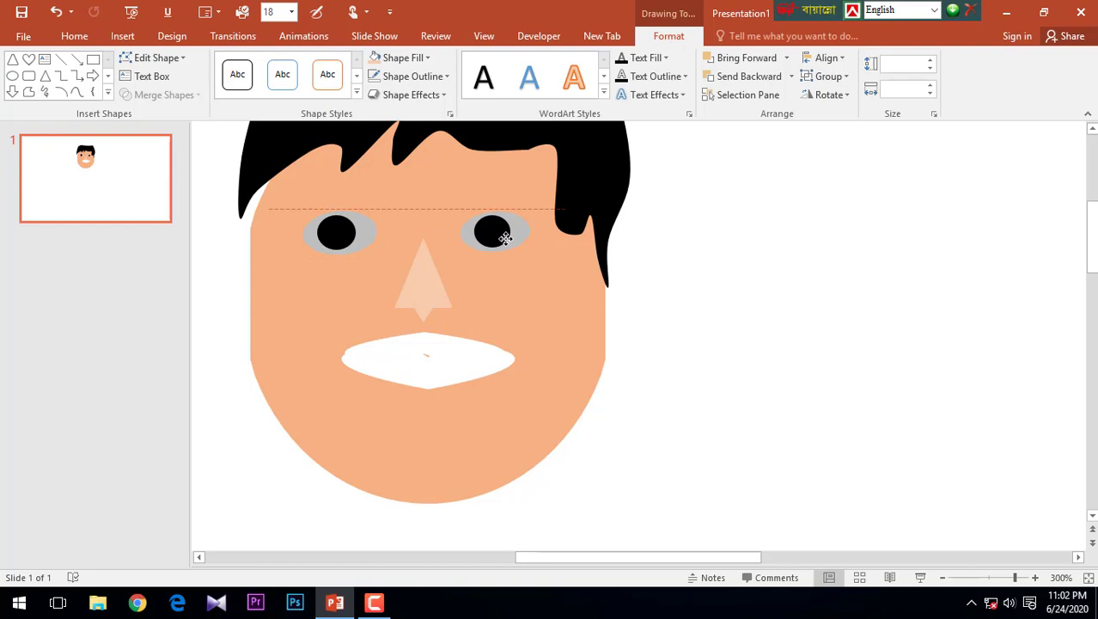
# Nudge the right eye left and up, then undo the nudge to restore it
pyautogui.click(667, 250)
pyautogui.keyDown('ctrl'); pyautogui.scroll(-5, 662, 247); pyautogui.keyUp('ctrl')
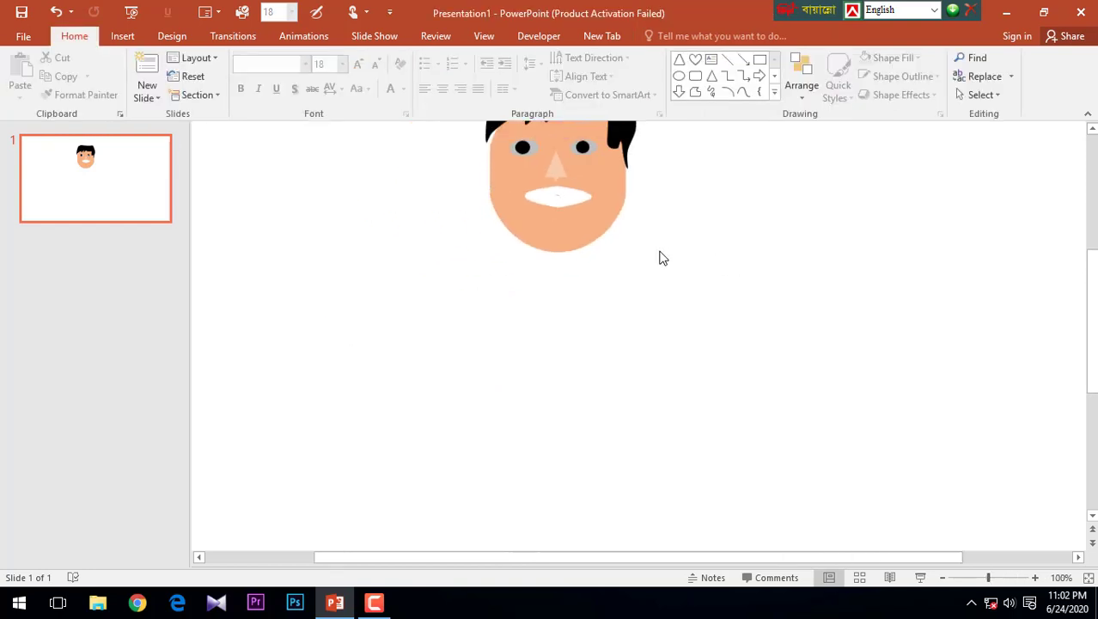
pyautogui.scroll(1, 651, 242)
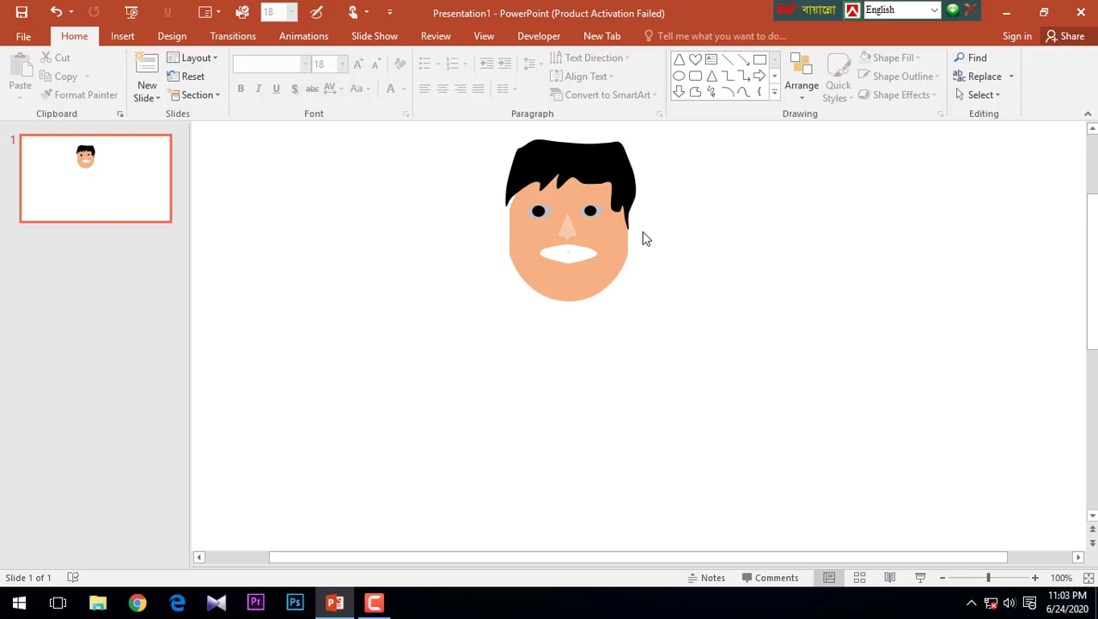
pyautogui.click(638, 251)
pyautogui.press('Left')
pyautogui.press('Up')
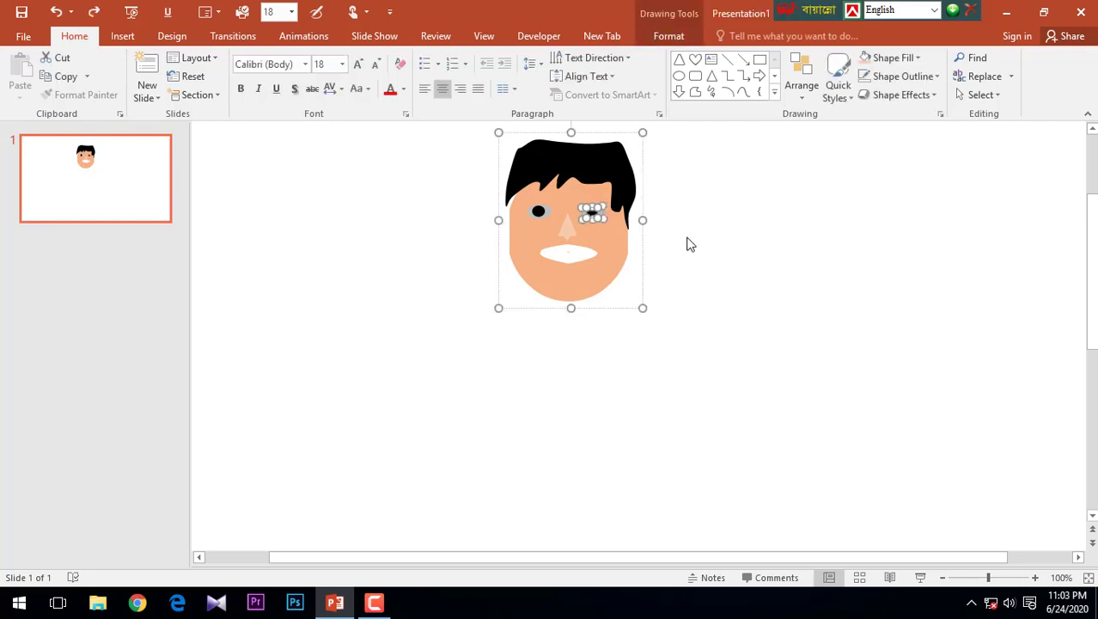
pyautogui.click(342, 238)
pyautogui.hotkey('ctrl', 'z')
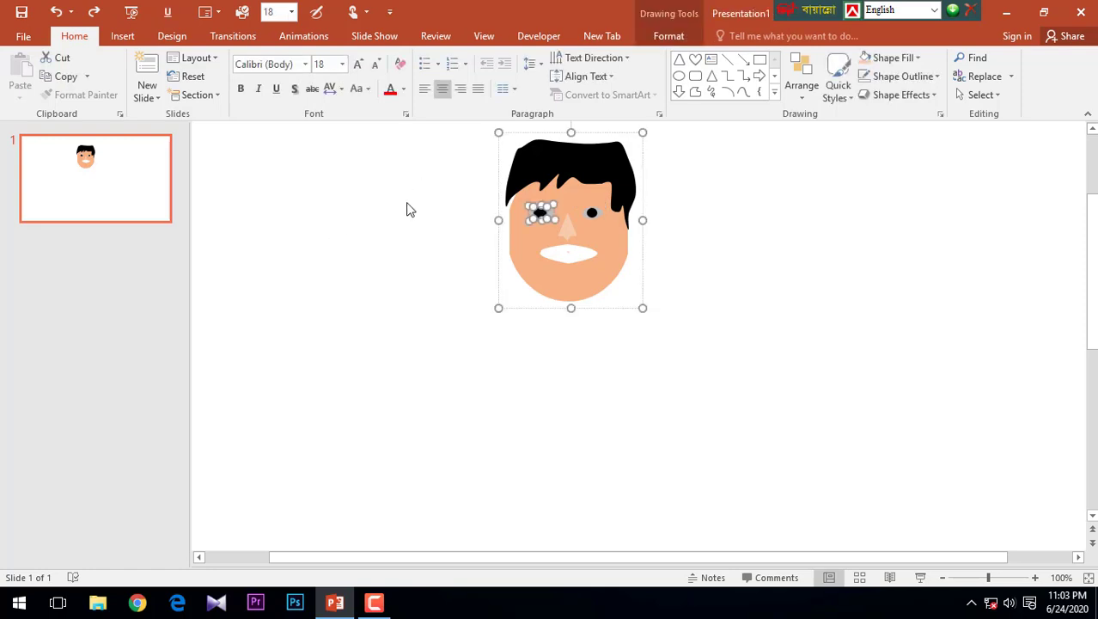
pyautogui.click(763, 294)
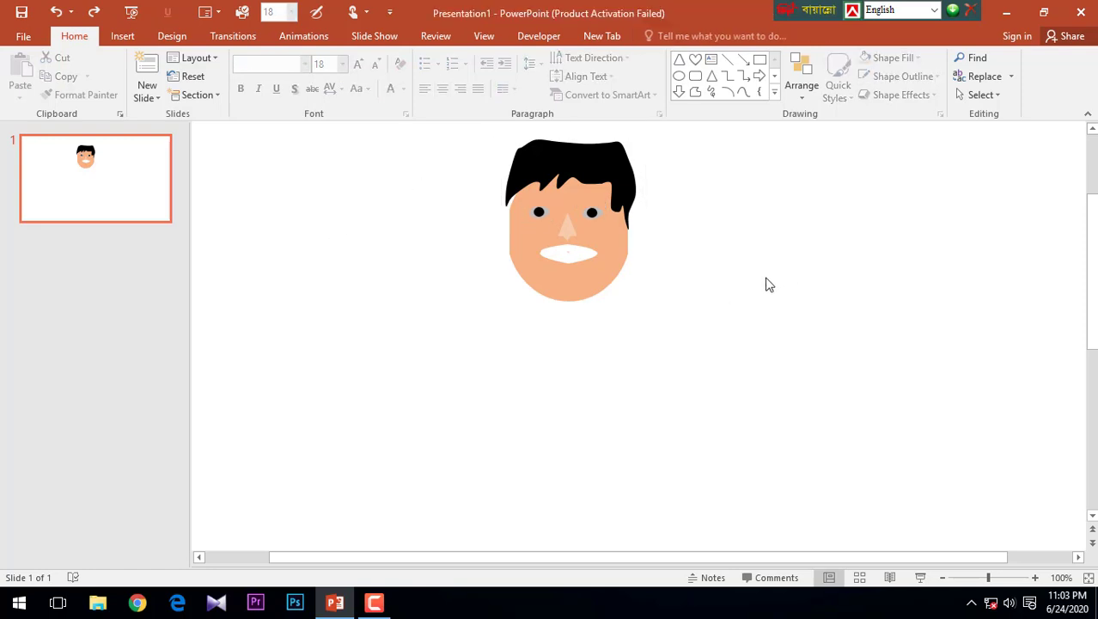
# Inside the face group, narrow the skin face shape slightly from its right side
pyautogui.click(629, 236)
pyautogui.click(643, 225)
pyautogui.click(632, 230)
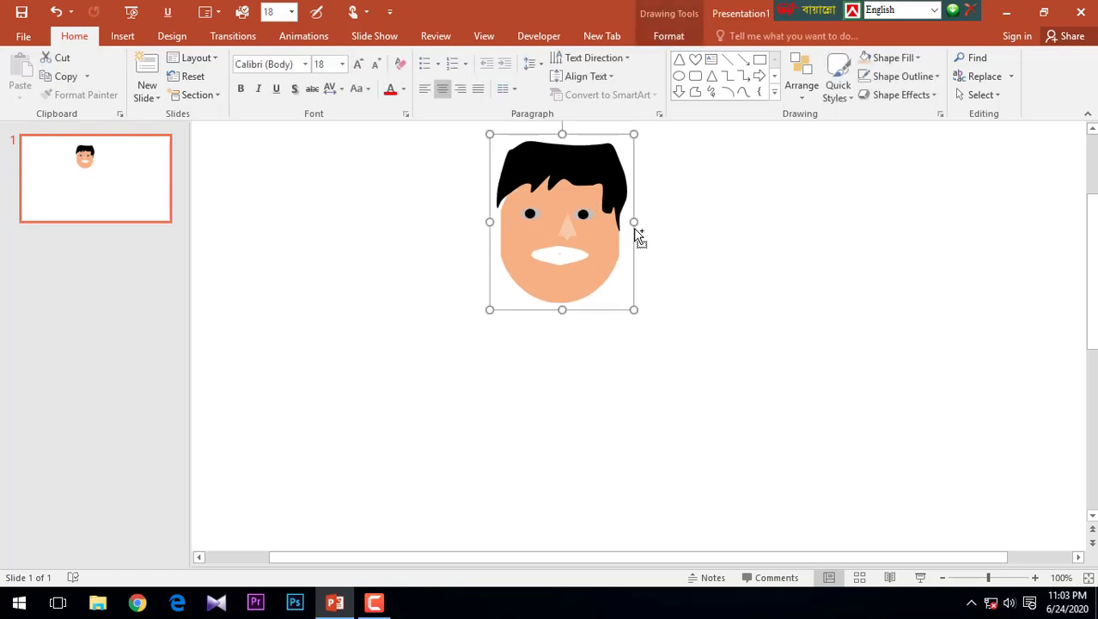
pyautogui.doubleClick(624, 241)
pyautogui.moveTo(628, 231); pyautogui.dragTo(620, 231)
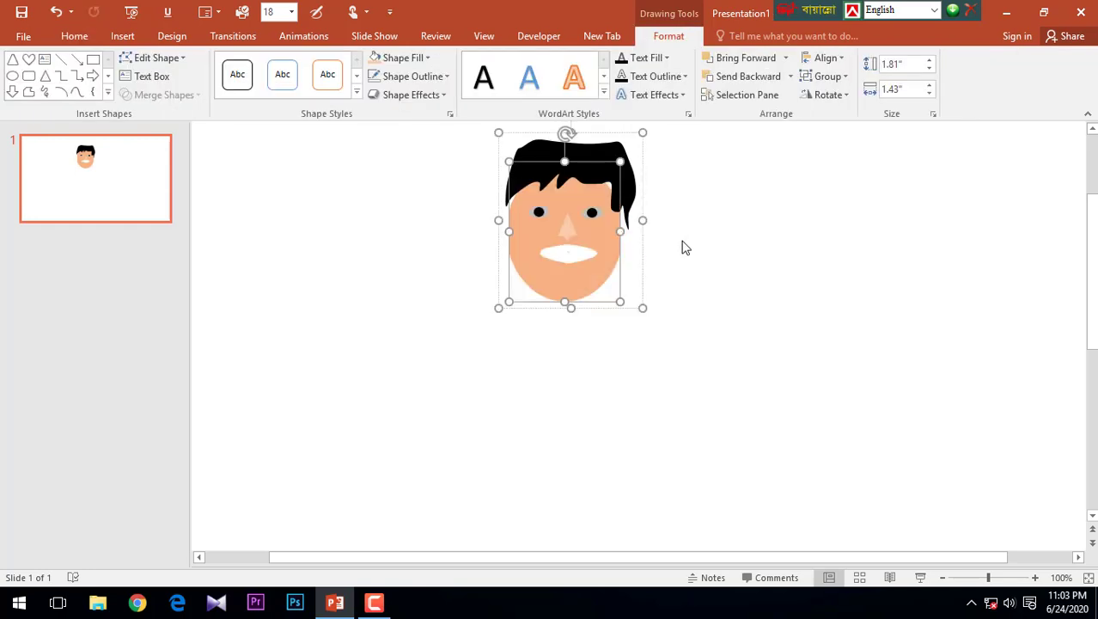
# Narrow the hair from its right edge to about 1.16" by 1.53" and reposition it over the head
pyautogui.click(632, 199)
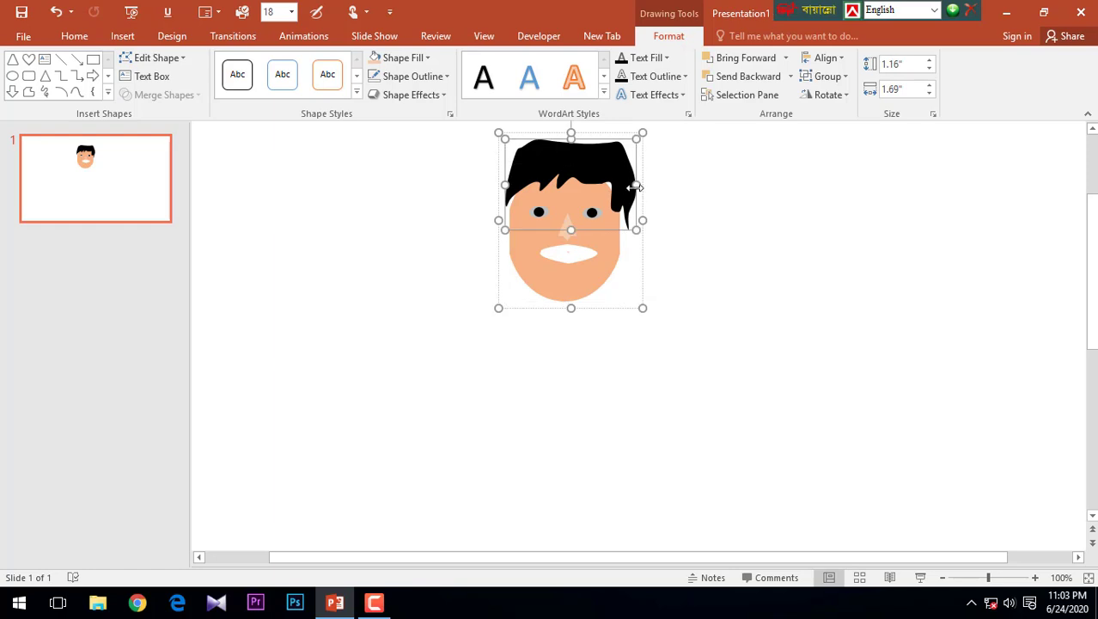
pyautogui.moveTo(636, 182); pyautogui.dragTo(626, 190)
pyautogui.click(679, 251)
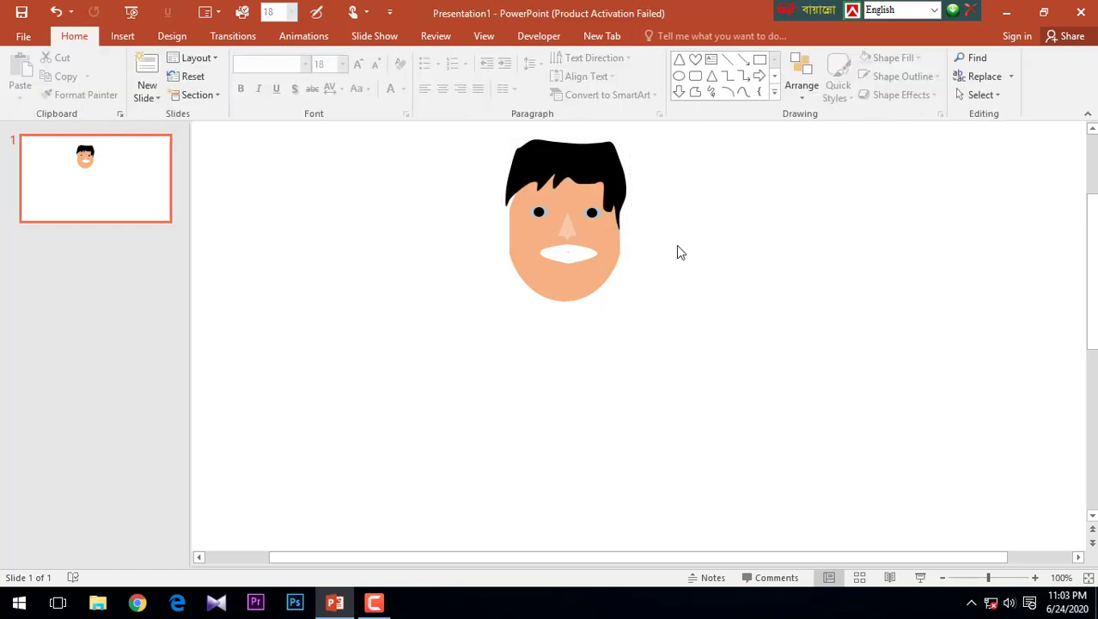
pyautogui.click(549, 176)
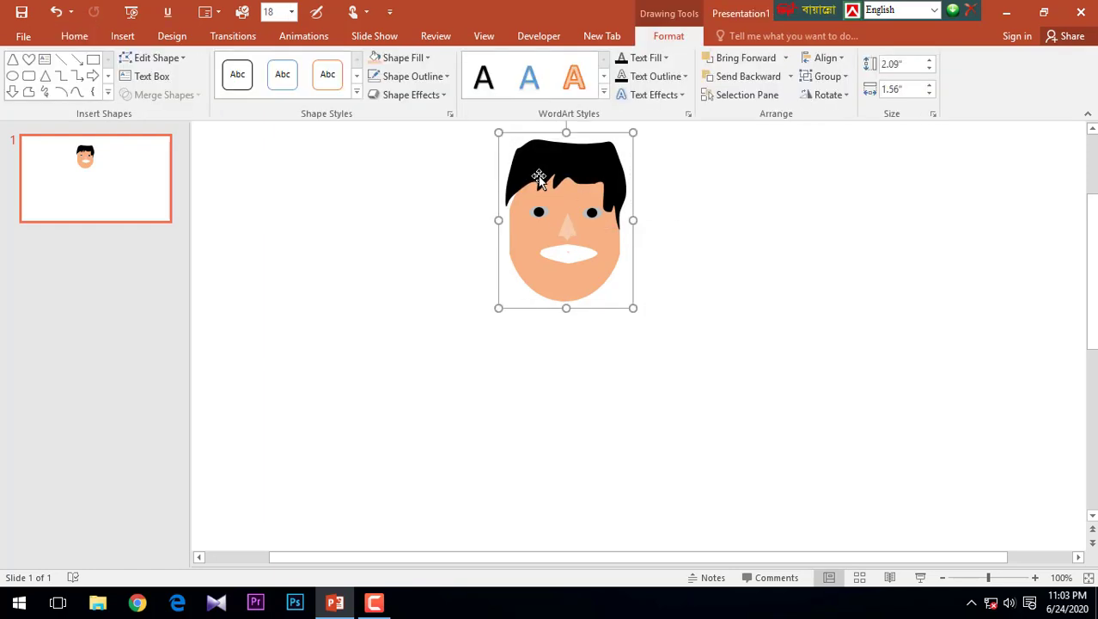
pyautogui.moveTo(547, 176); pyautogui.dragTo(548, 178)
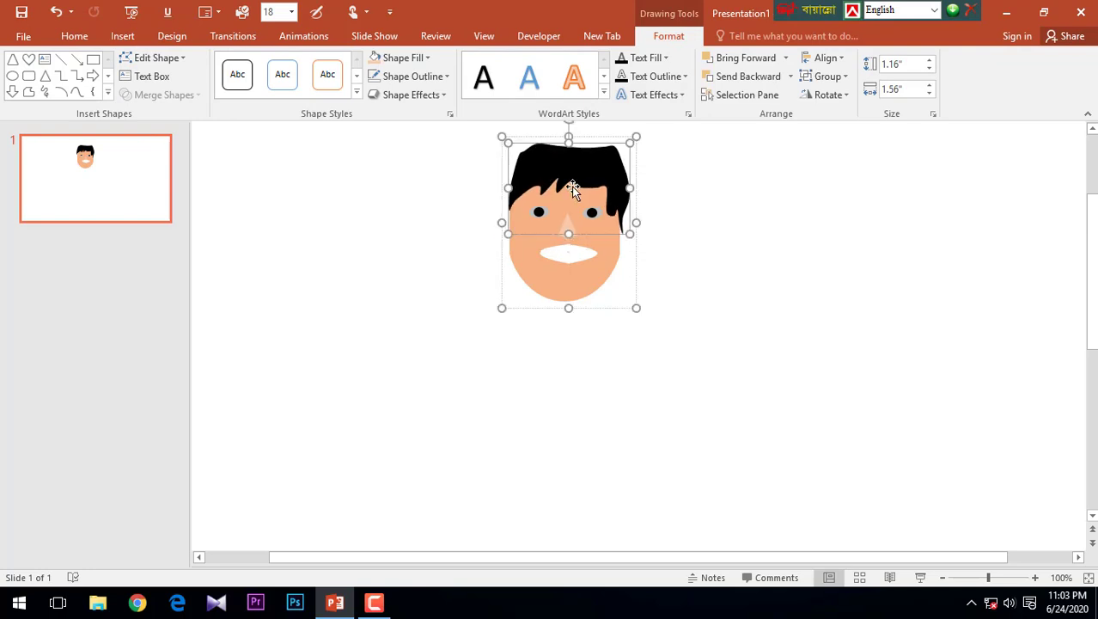
pyautogui.click(705, 197)
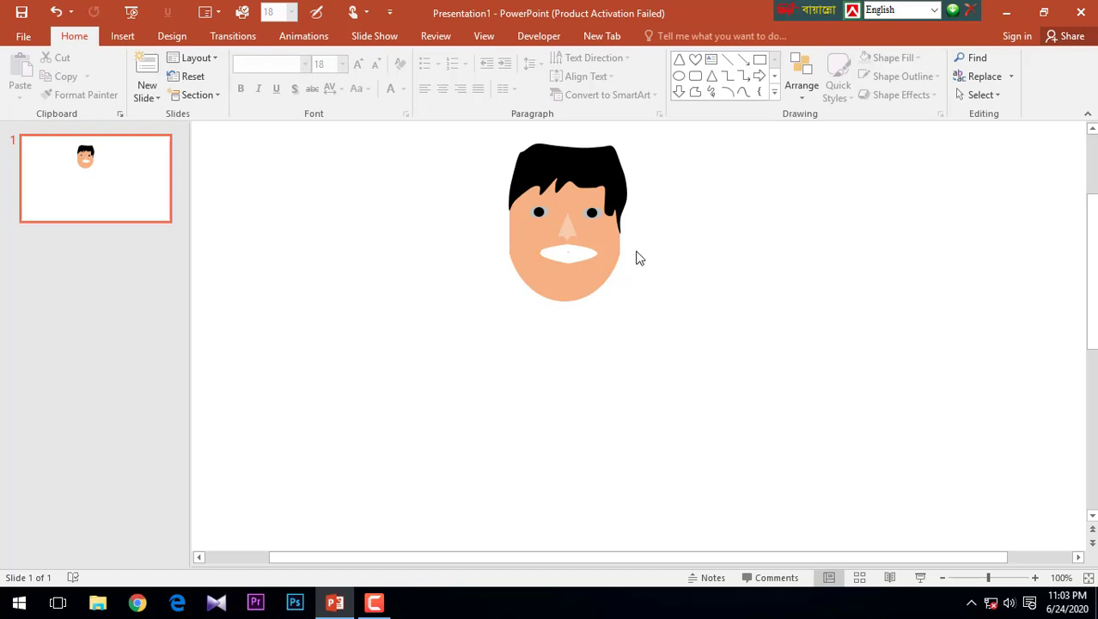
pyautogui.keyDown('ctrl'); pyautogui.scroll(2, 635, 258); pyautogui.keyUp('ctrl')
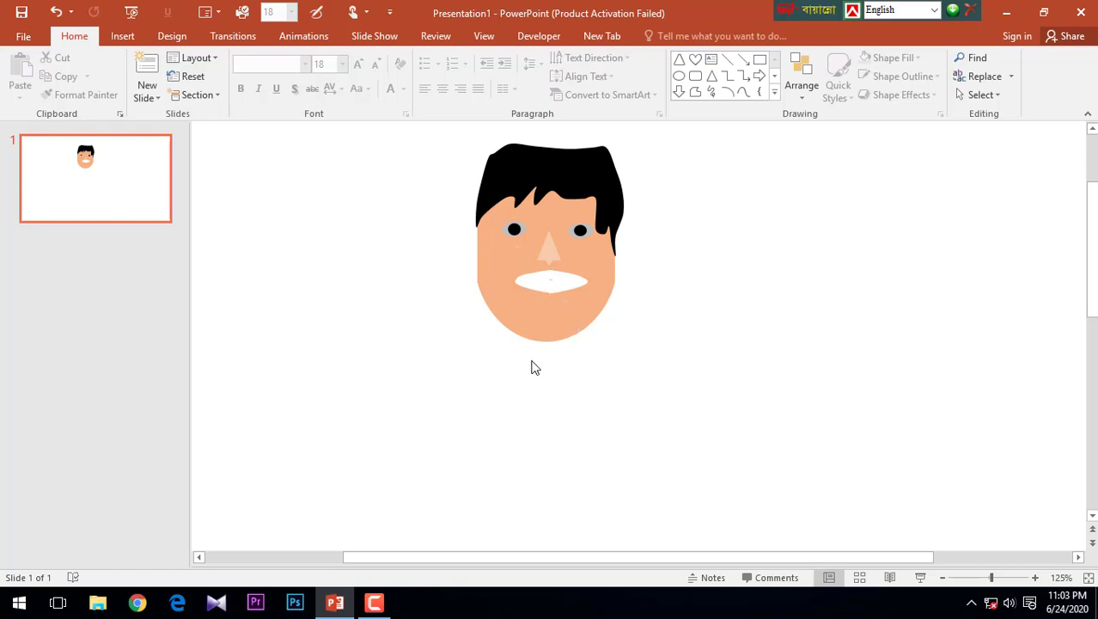
pyautogui.keyDown('ctrl'); pyautogui.scroll(3, 546, 292); pyautogui.keyUp('ctrl')
pyautogui.scroll(2, 560, 271)
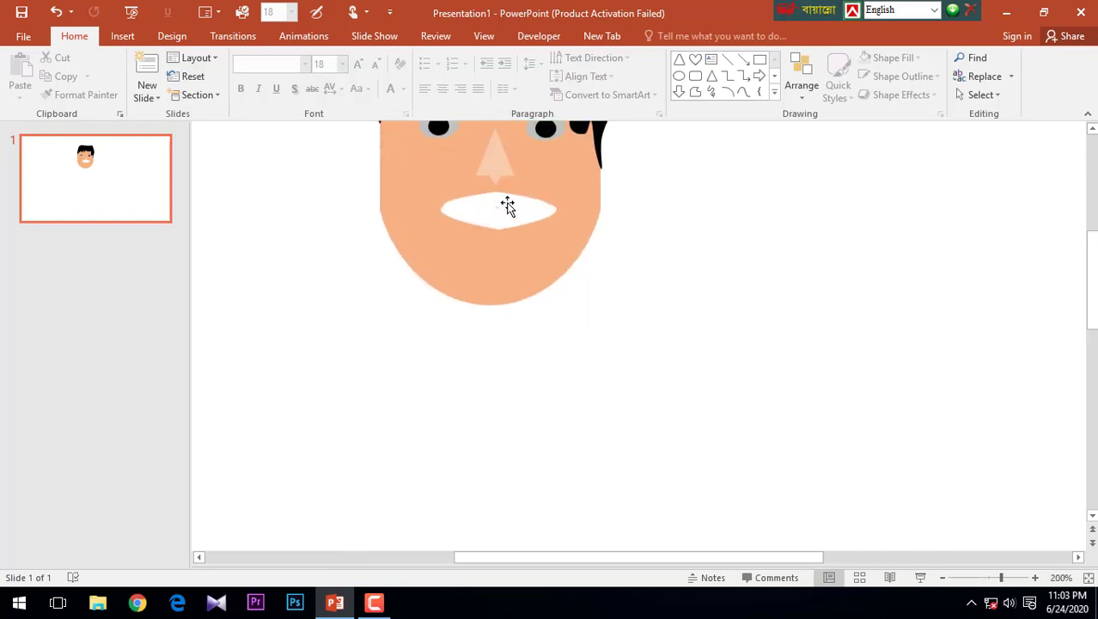
pyautogui.click(507, 207)
pyautogui.click(507, 206)
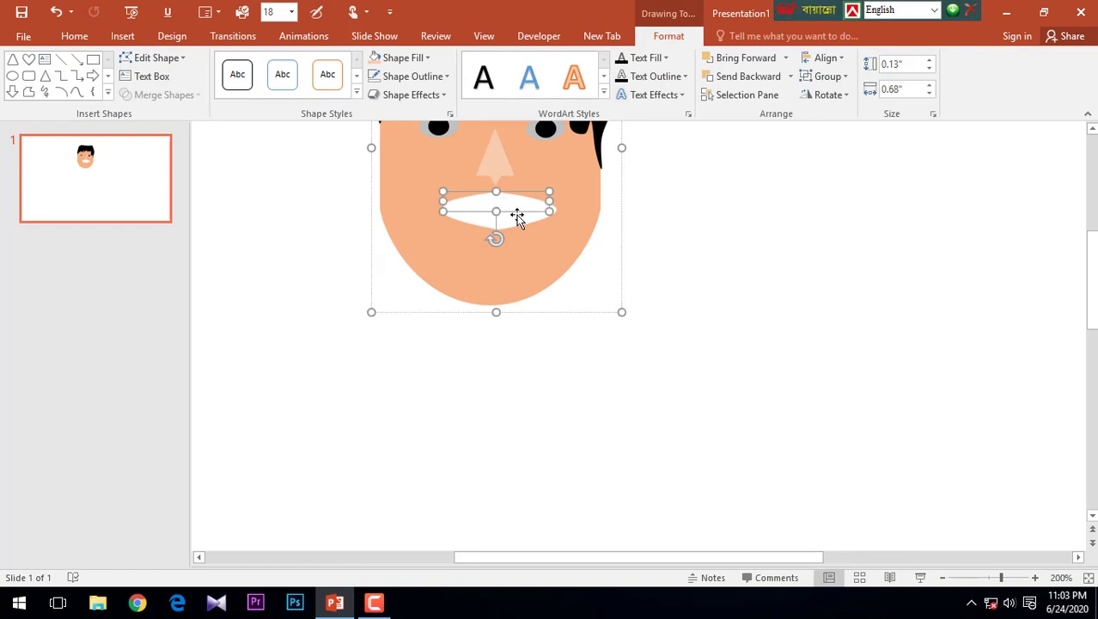
pyautogui.click(744, 260)
pyautogui.click(499, 206)
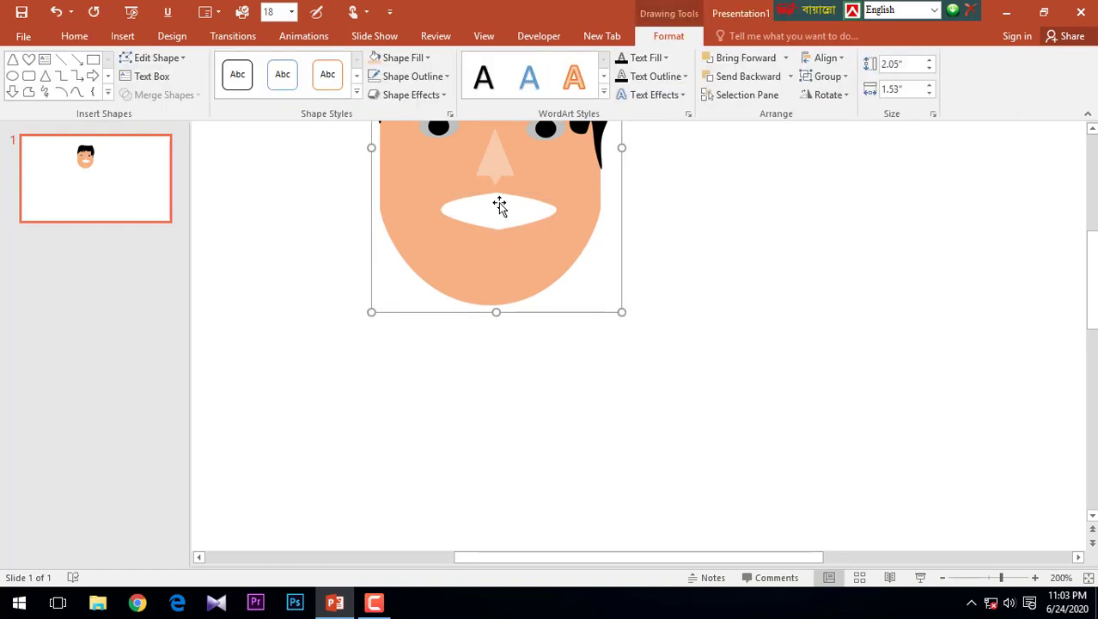
pyautogui.click(498, 205)
pyautogui.click(717, 230)
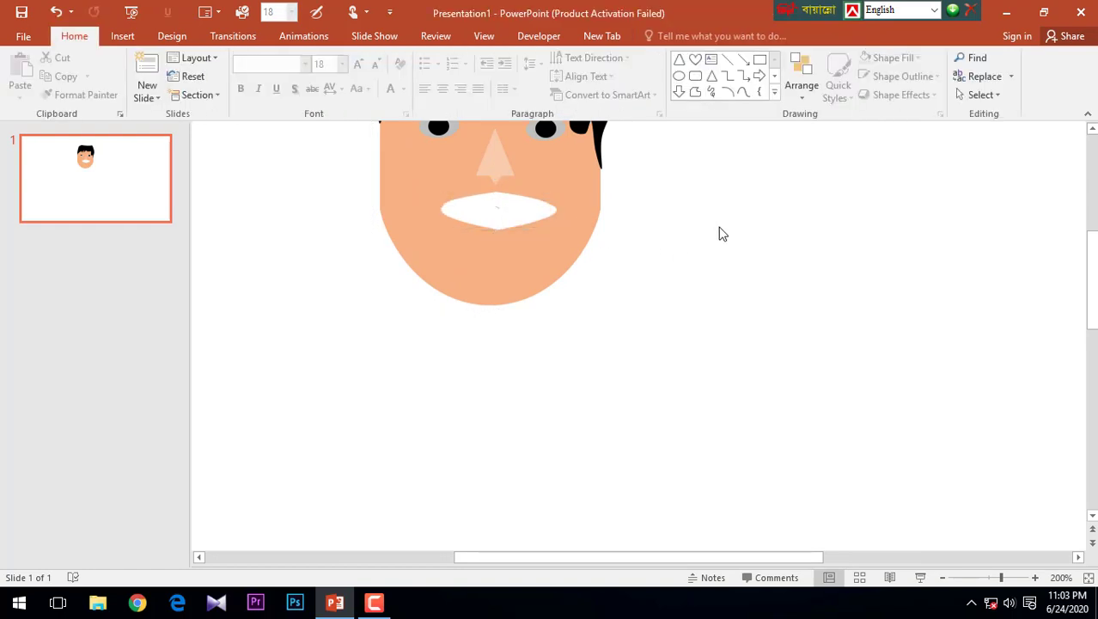
pyautogui.click(512, 215)
pyautogui.click(512, 216)
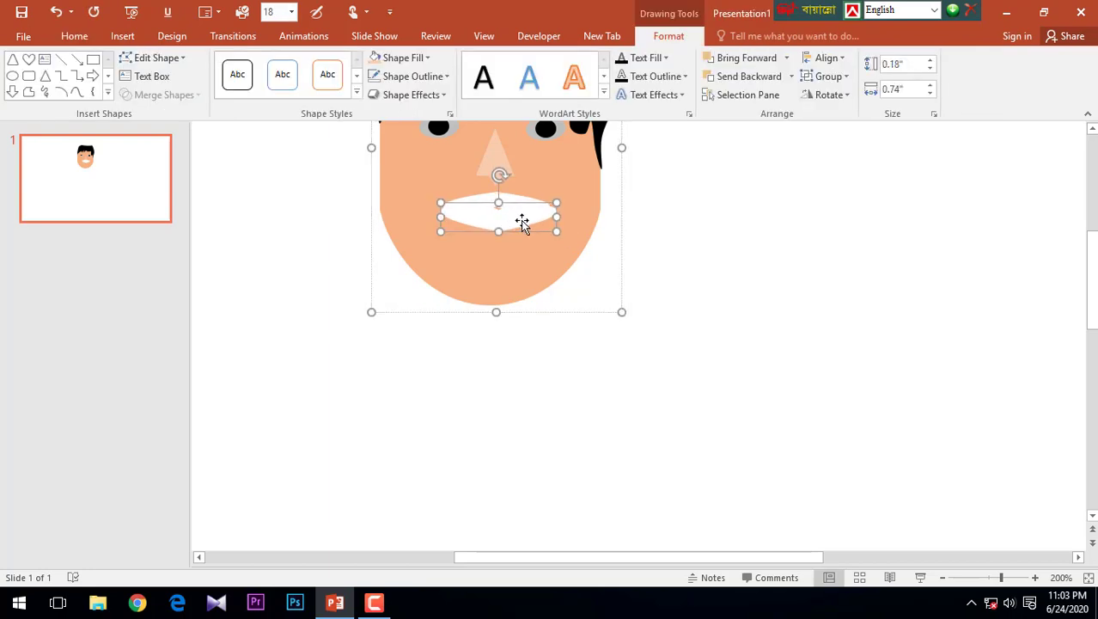
pyautogui.click(713, 277)
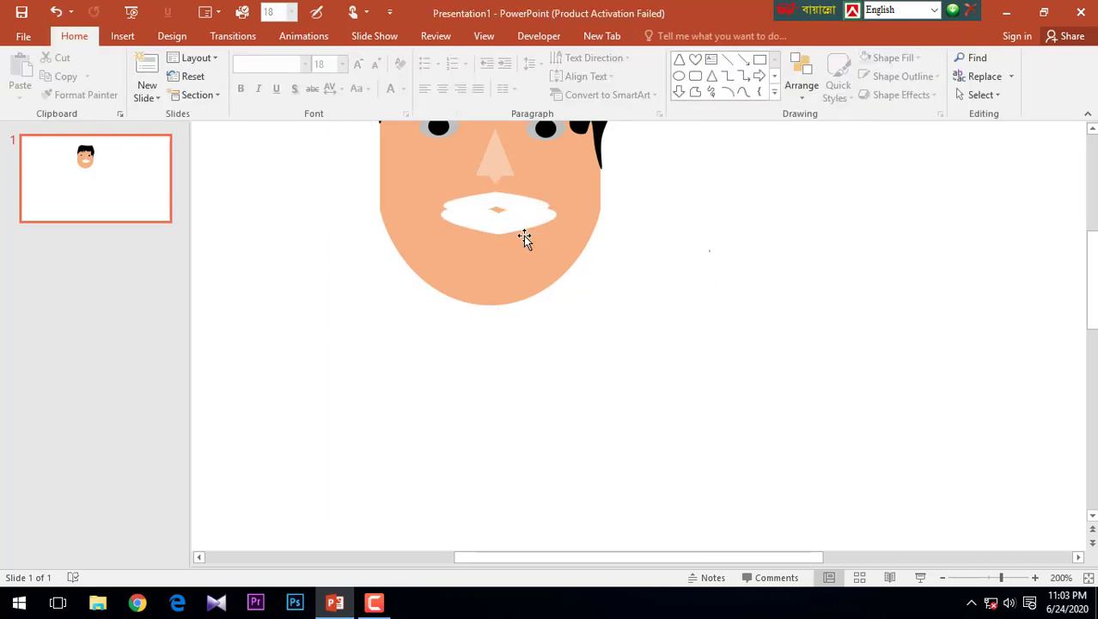
pyautogui.scroll(-5, 610, 246)
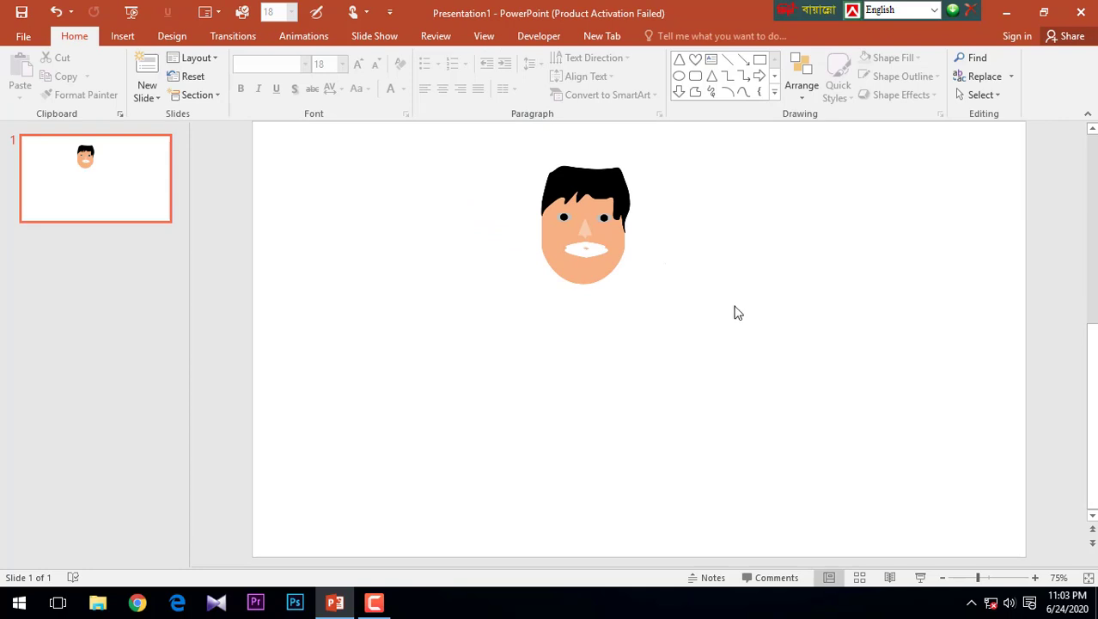
pyautogui.hotkey('ctrl', 'a')
pyautogui.scroll(5, 635, 262)
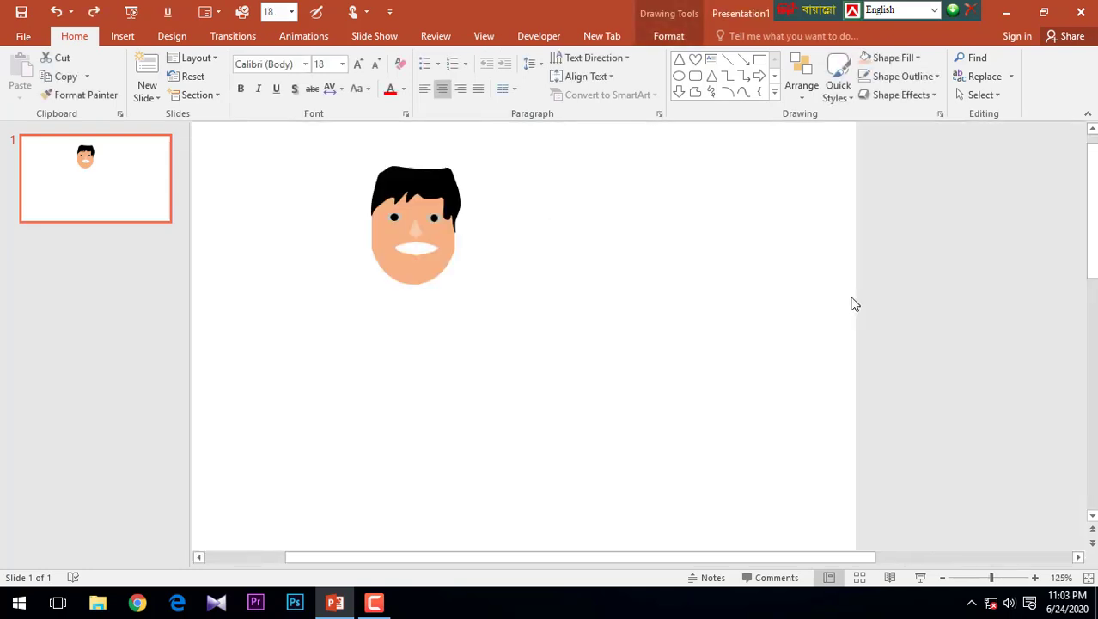
pyautogui.click(854, 303)
pyautogui.scroll(7, 688, 299)
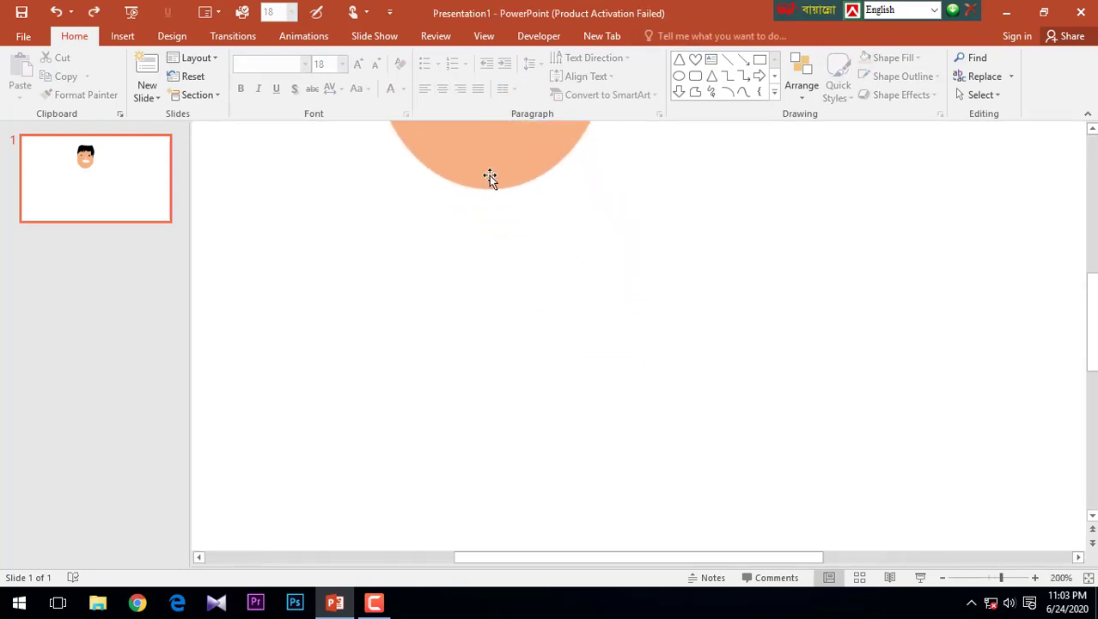
pyautogui.scroll(3, 498, 180)
pyautogui.scroll(5, 488, 208)
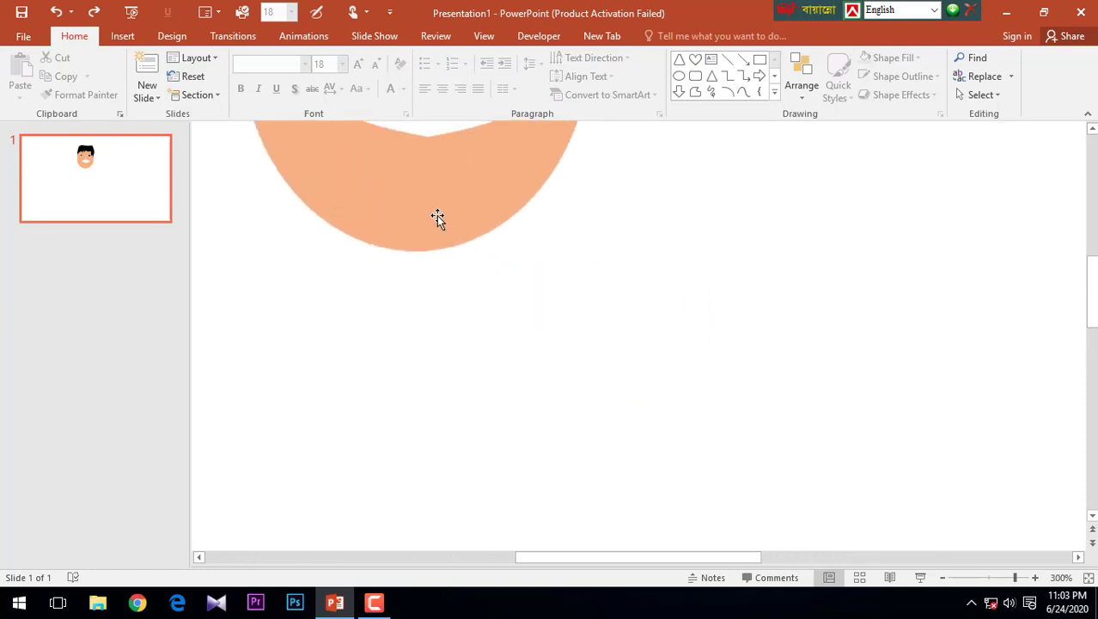
pyautogui.scroll(2, 430, 216)
pyautogui.click(423, 213)
pyautogui.click(424, 213)
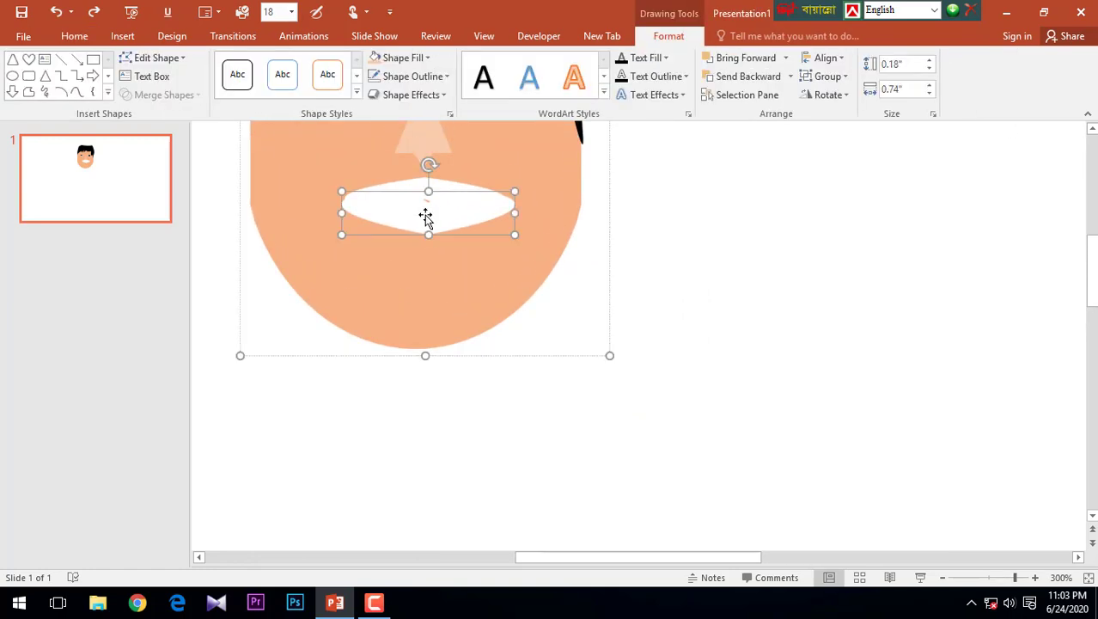
pyautogui.click(400, 57)
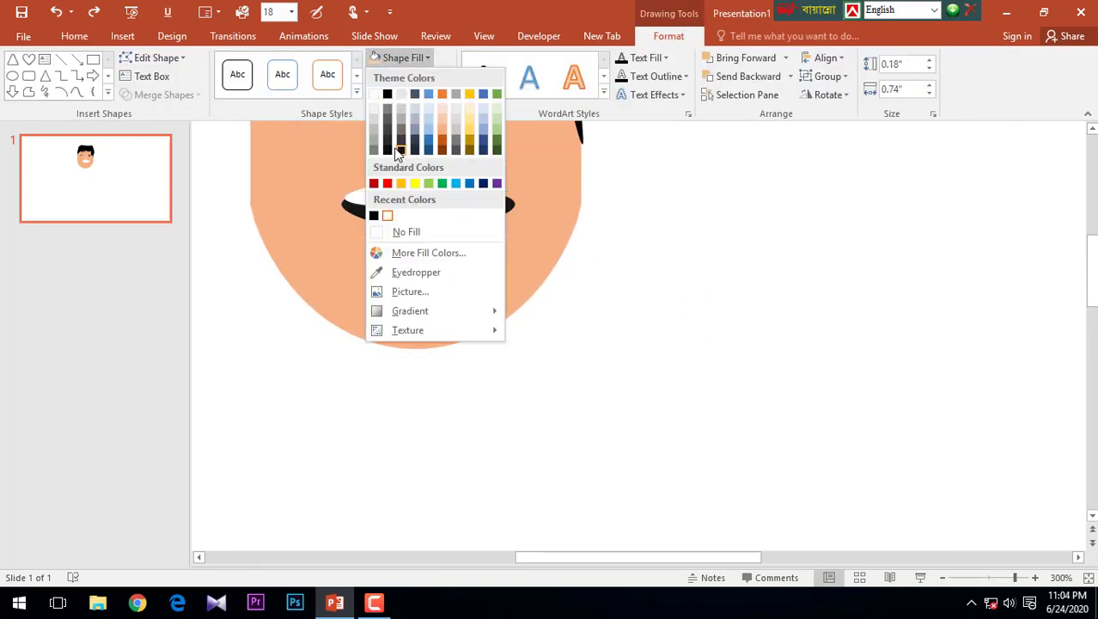
pyautogui.click(397, 152)
pyautogui.click(407, 180)
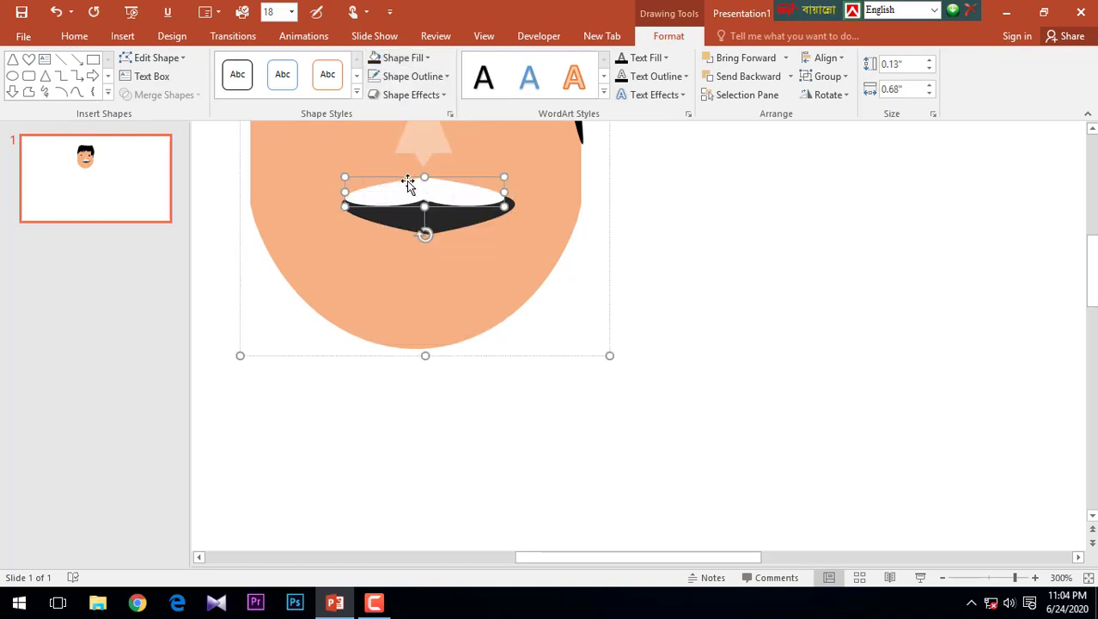
pyautogui.click(405, 76)
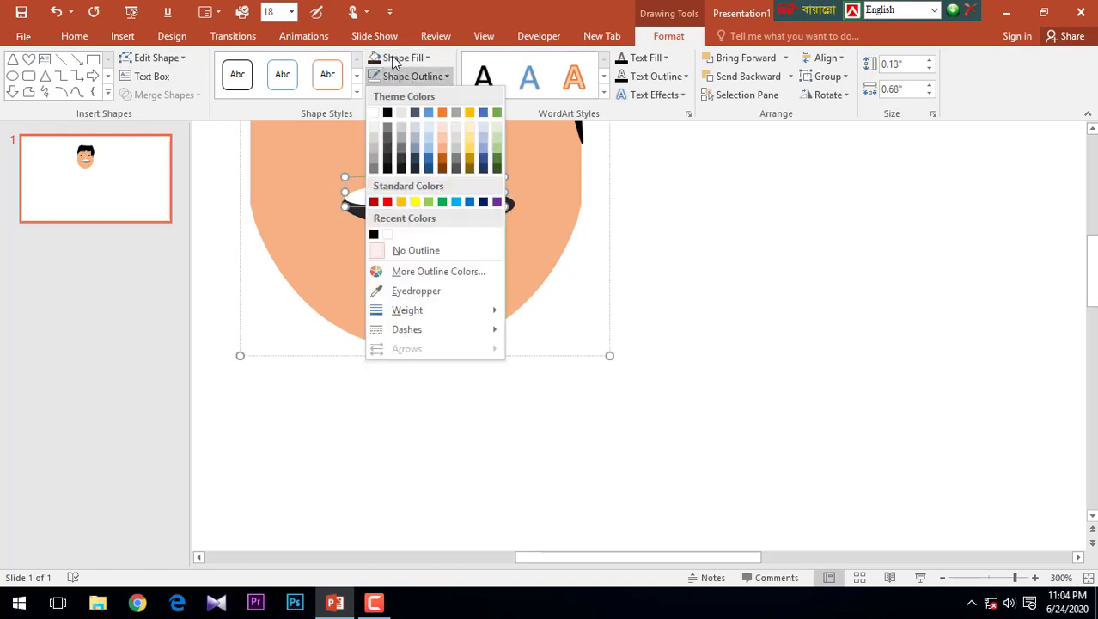
pyautogui.click(401, 57)
pyautogui.click(373, 213)
pyautogui.click(640, 262)
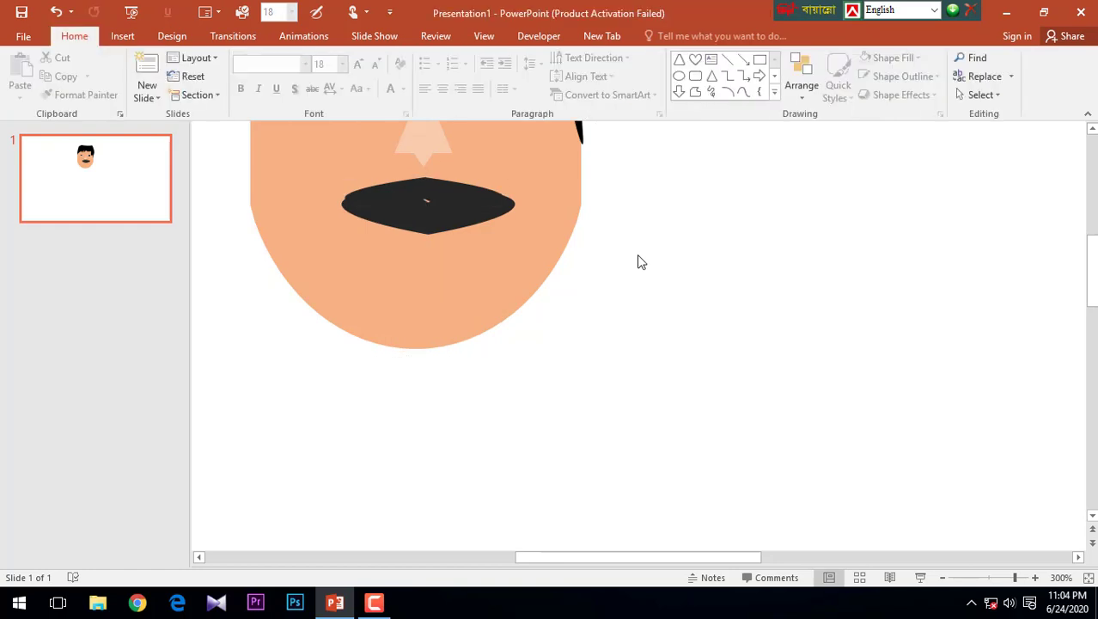
pyautogui.click(444, 220)
pyautogui.click(444, 220)
pyautogui.moveTo(444, 220); pyautogui.dragTo(446, 221)
pyautogui.scroll(-5, 767, 233)
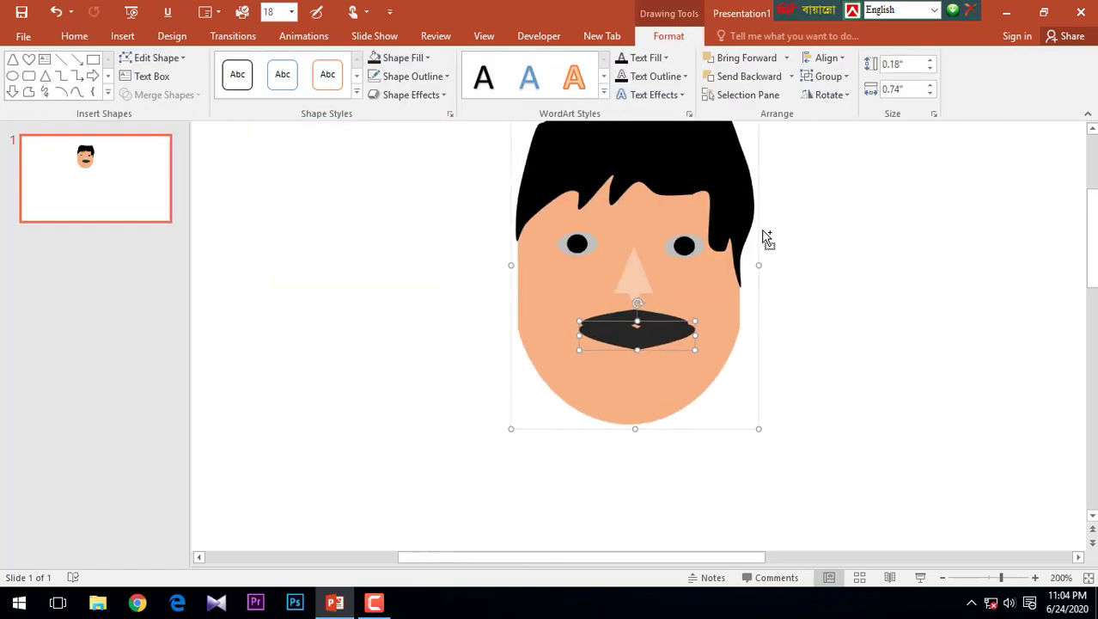
pyautogui.hotkey('ctrl', 'z')
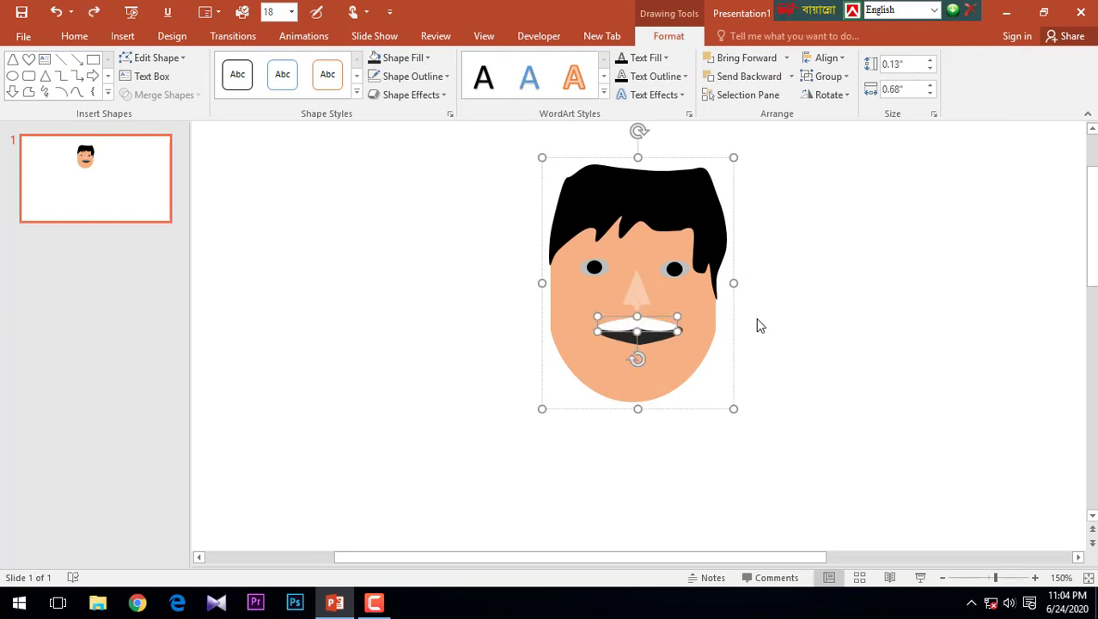
pyautogui.hotkey('ctrl', 'z')
pyautogui.hotkey('ctrl', 'z')
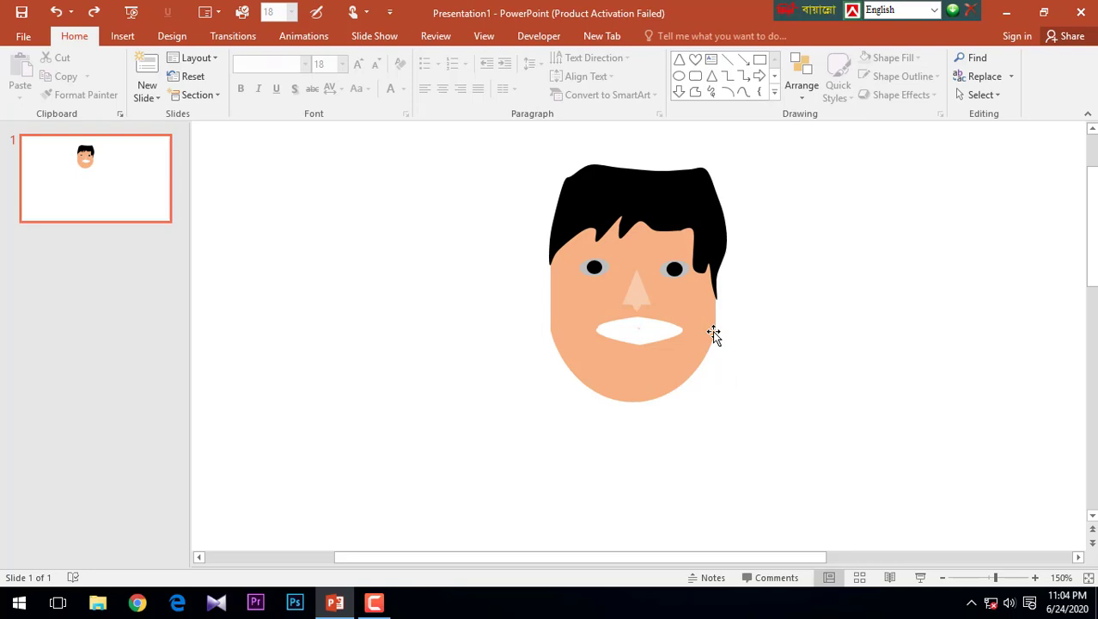
pyautogui.scroll(5, 703, 312)
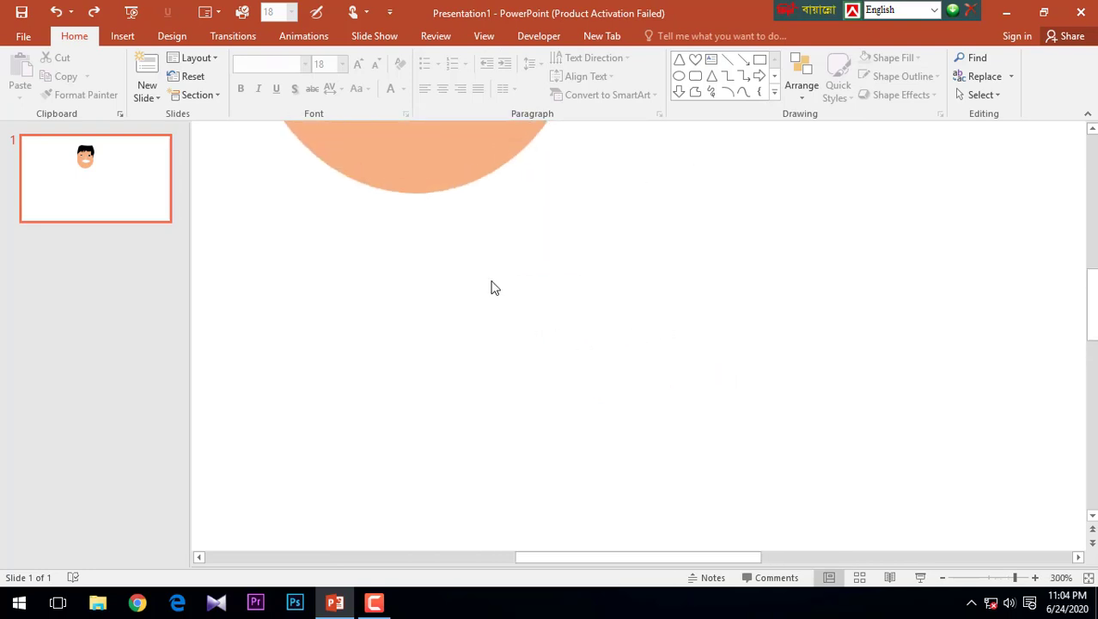
pyautogui.scroll(1, 461, 269)
pyautogui.scroll(1, 460, 268)
pyautogui.scroll(1, 448, 213)
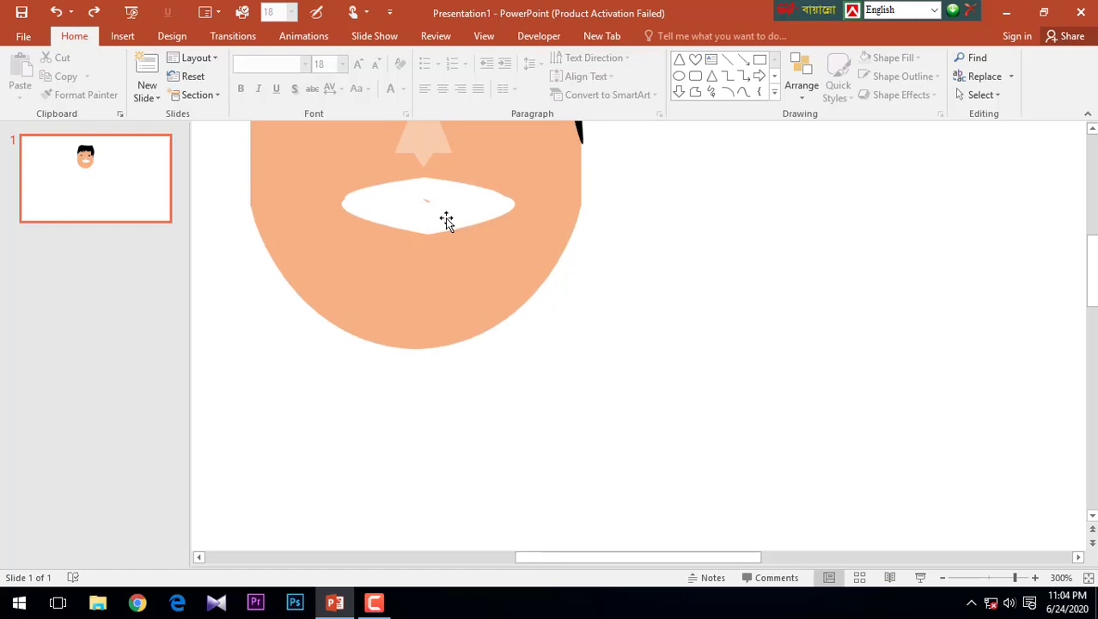
pyautogui.doubleClick(443, 216)
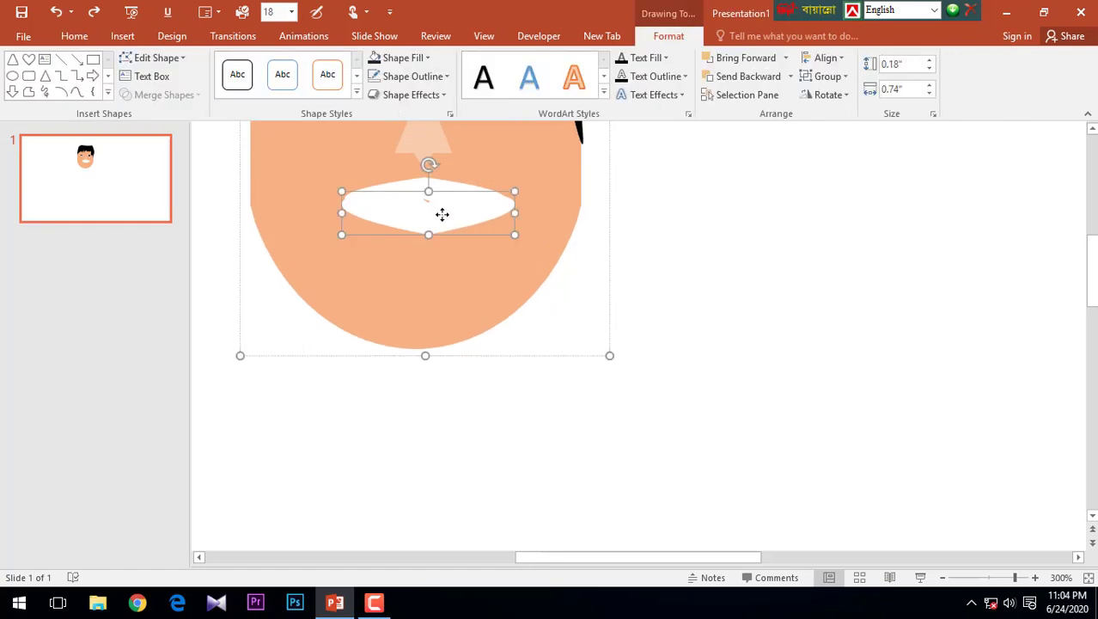
# Draw an oval inside the white mouth and remove its outline
pyautogui.click(122, 36)
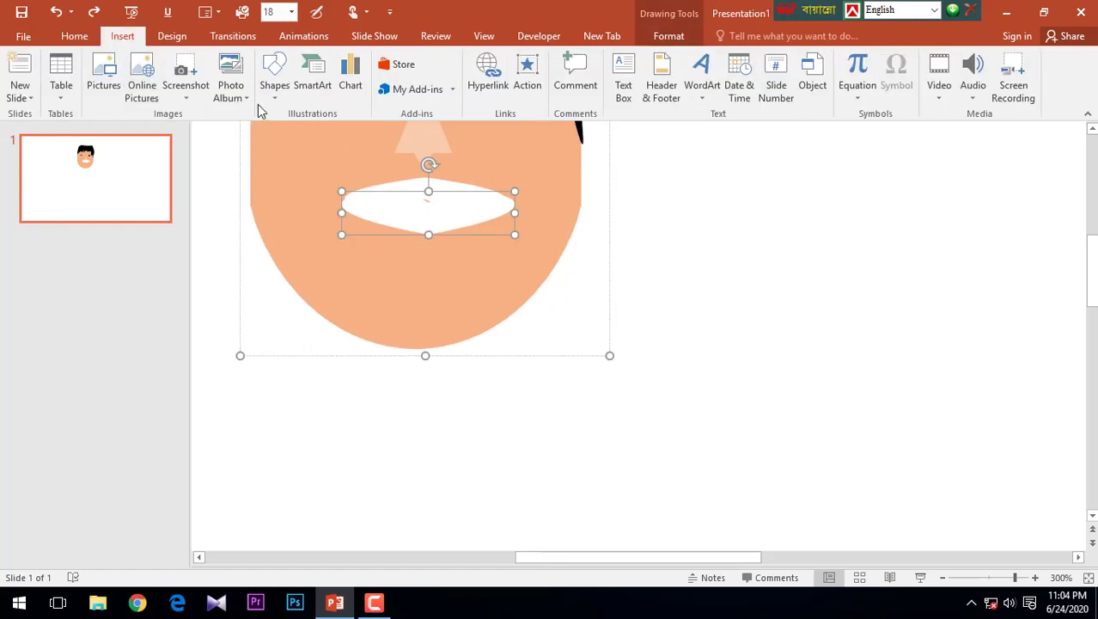
pyautogui.click(274, 86)
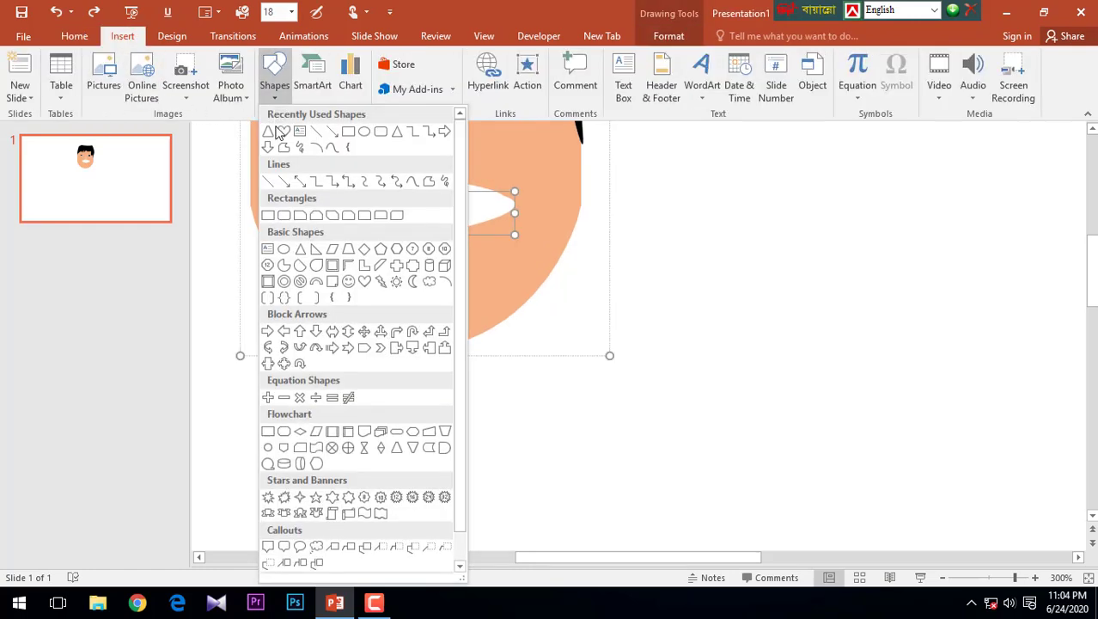
pyautogui.click(365, 132)
pyautogui.moveTo(398, 192)
pyautogui.mouseDown()
pyautogui.moveTo(499, 221)
pyautogui.moveTo(426, 216)
pyautogui.moveTo(440, 204)
pyautogui.mouseUp()
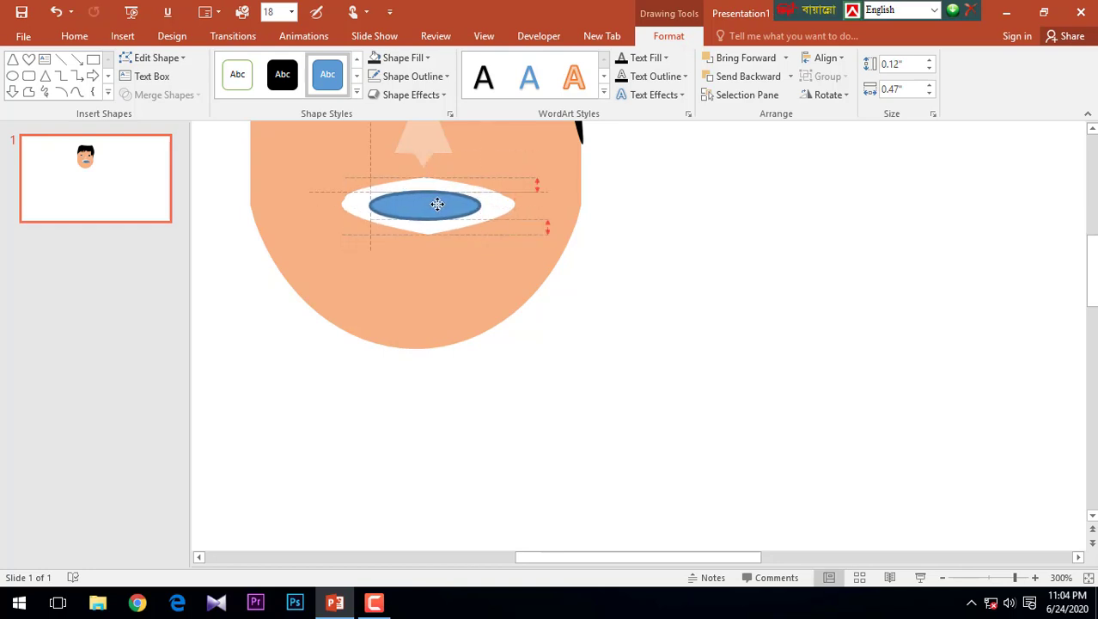
pyautogui.click(423, 78)
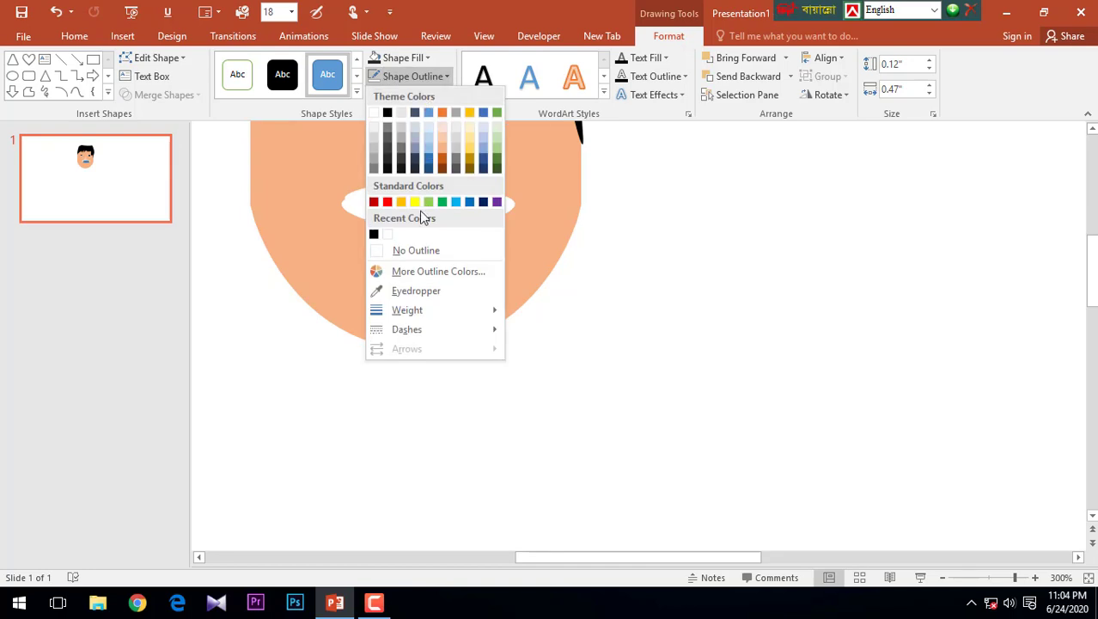
pyautogui.click(421, 249)
# Fill the mouth oval red, then darken it to a custom deep red
pyautogui.click(401, 57)
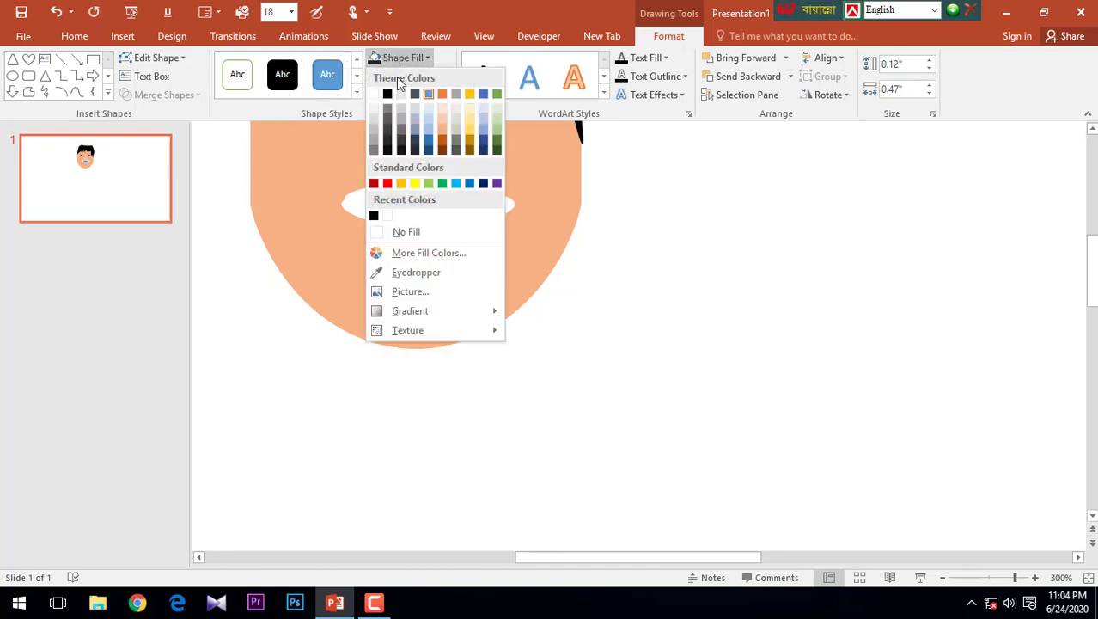
pyautogui.click(387, 183)
pyautogui.click(763, 304)
pyautogui.click(447, 202)
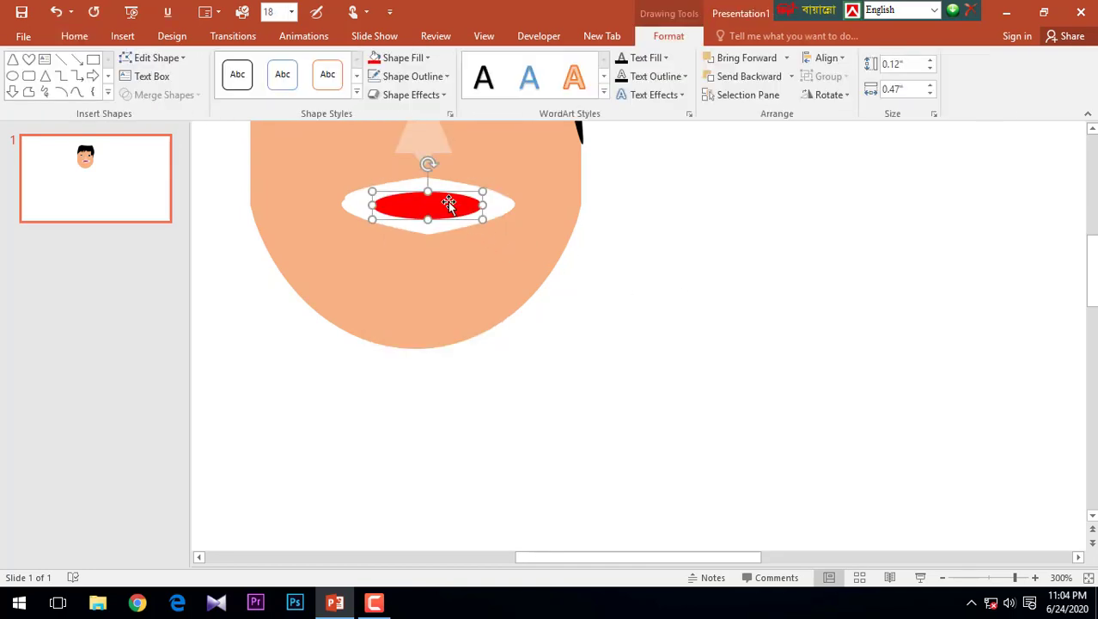
pyautogui.click(400, 58)
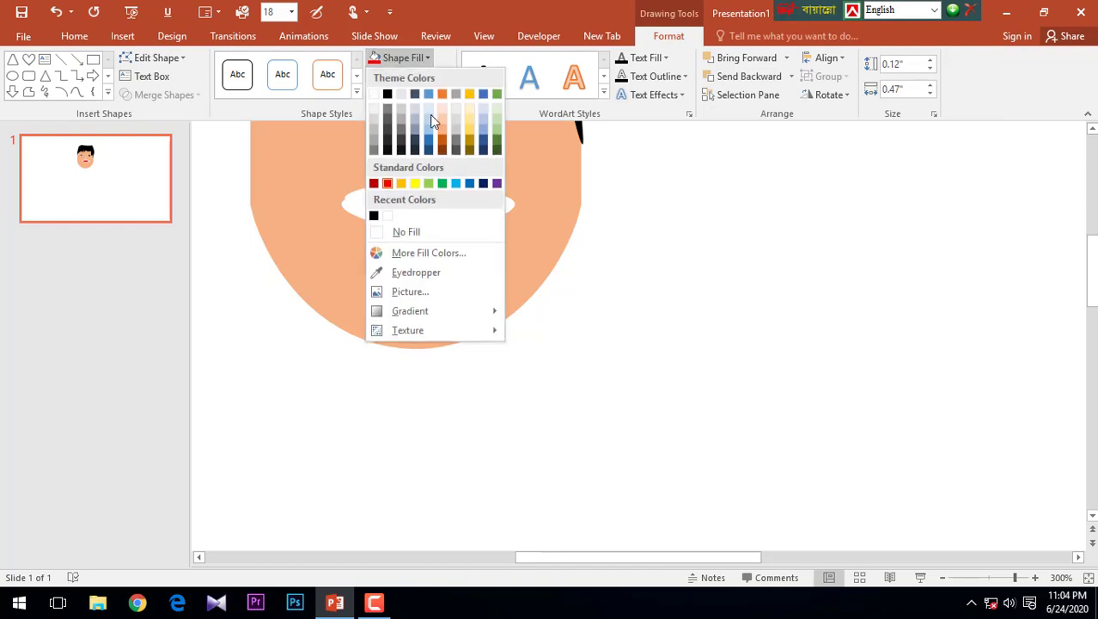
pyautogui.click(393, 253)
pyautogui.click(497, 162)
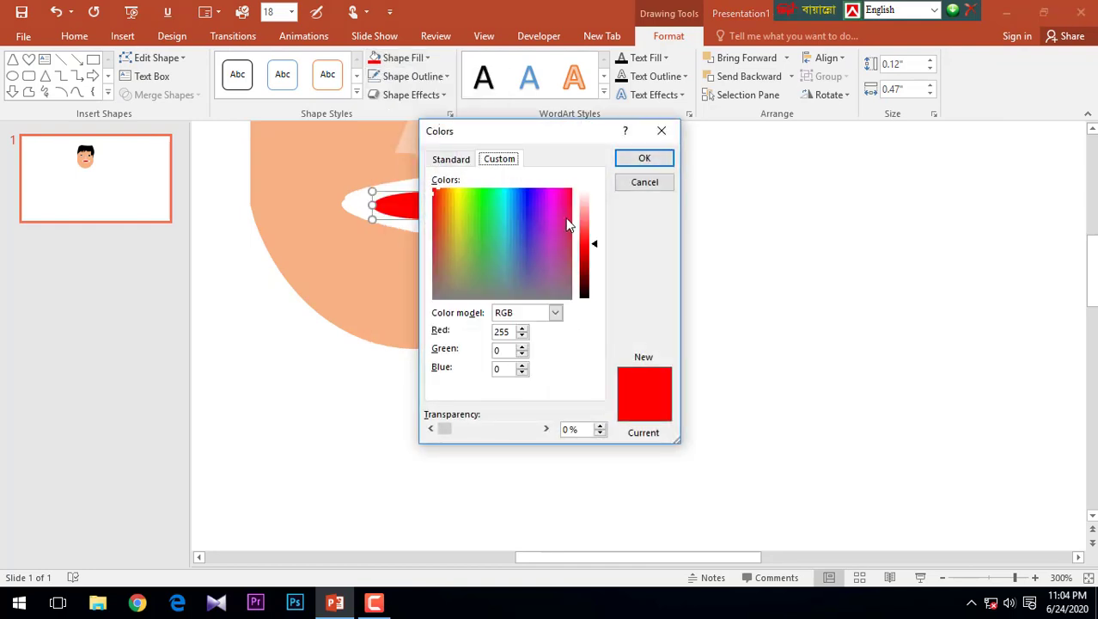
pyautogui.moveTo(584, 243); pyautogui.dragTo(585, 263)
pyautogui.click(645, 161)
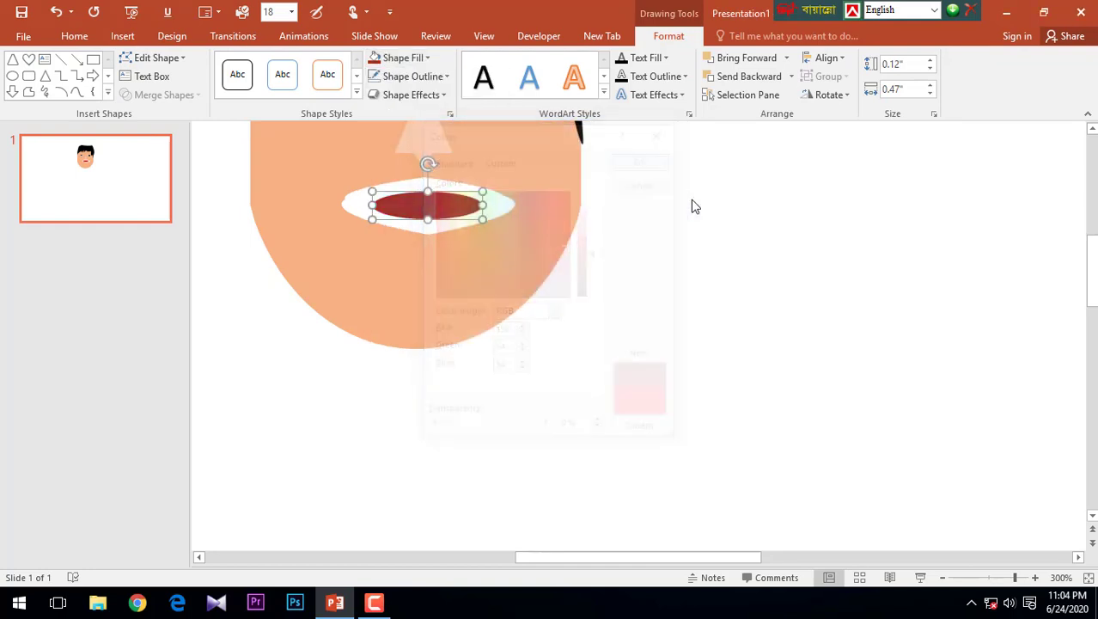
pyautogui.click(709, 242)
pyautogui.scroll(-15, 525, 222)
# Try making the white mouth shape thinner, then undo the resize
pyautogui.scroll(-3, 526, 222)
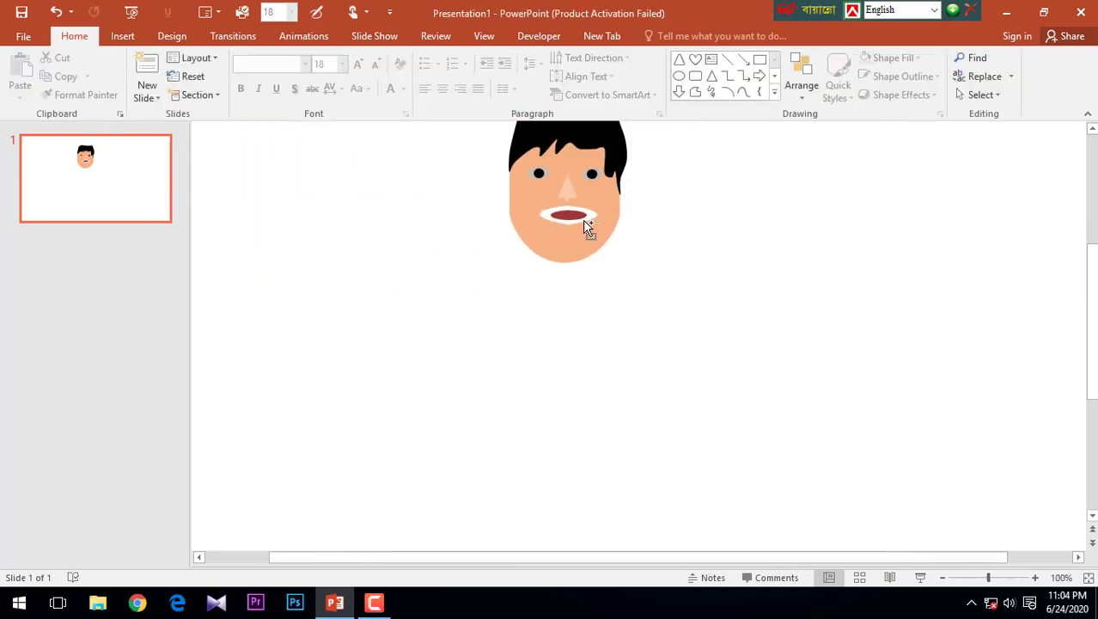
pyautogui.scroll(-2, 635, 241)
pyautogui.press('Tab')
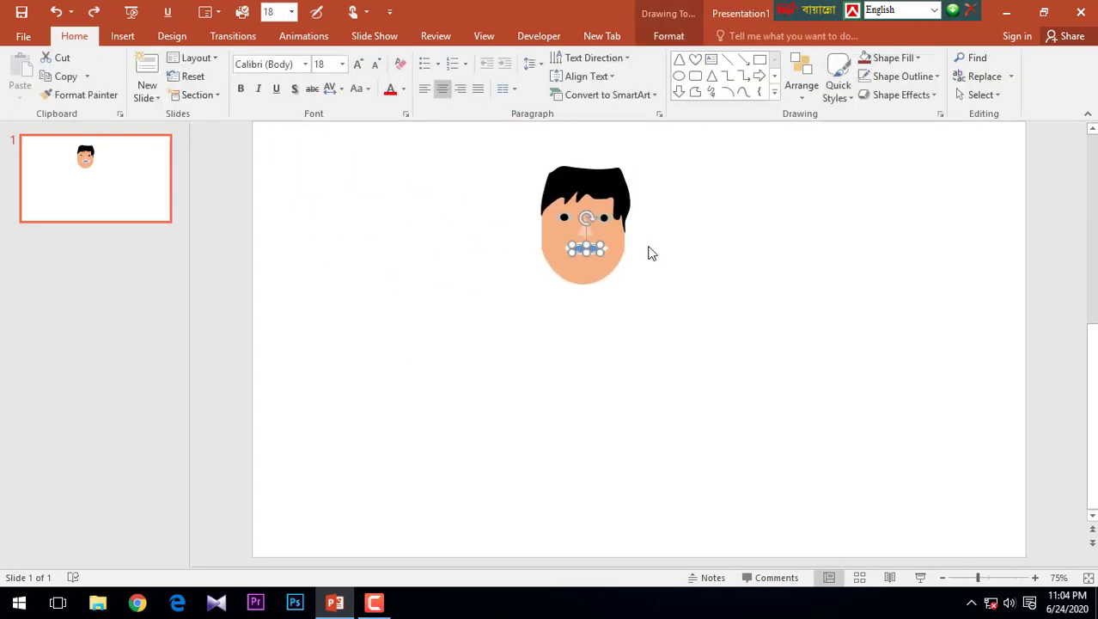
pyautogui.press('Tab')
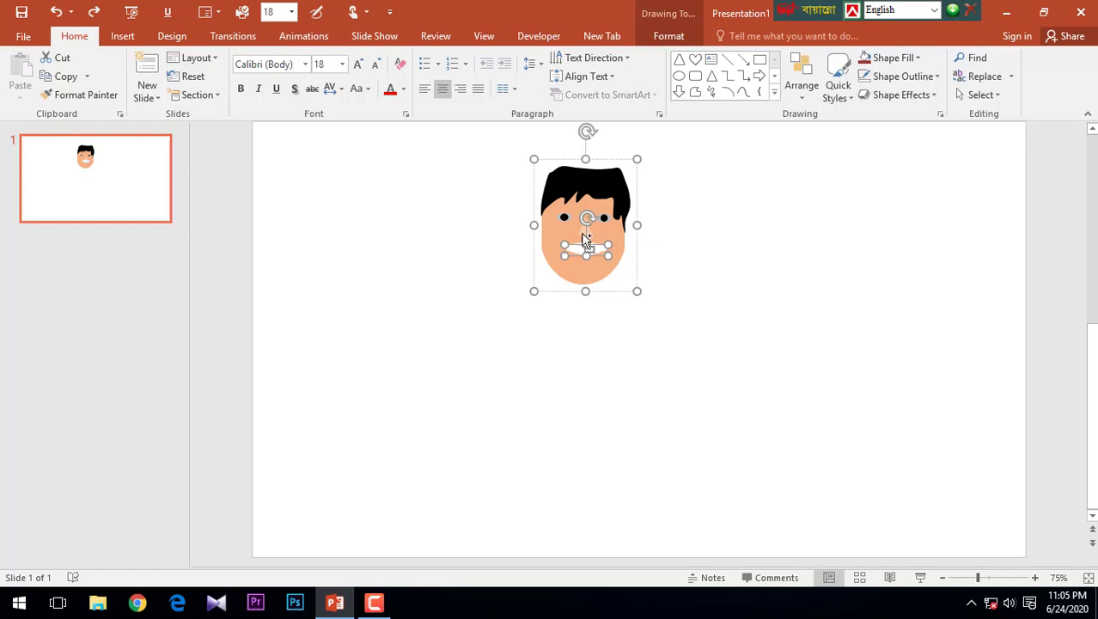
pyautogui.scroll(5, 593, 232)
pyautogui.scroll(5, 635, 257)
pyautogui.scroll(4, 648, 318)
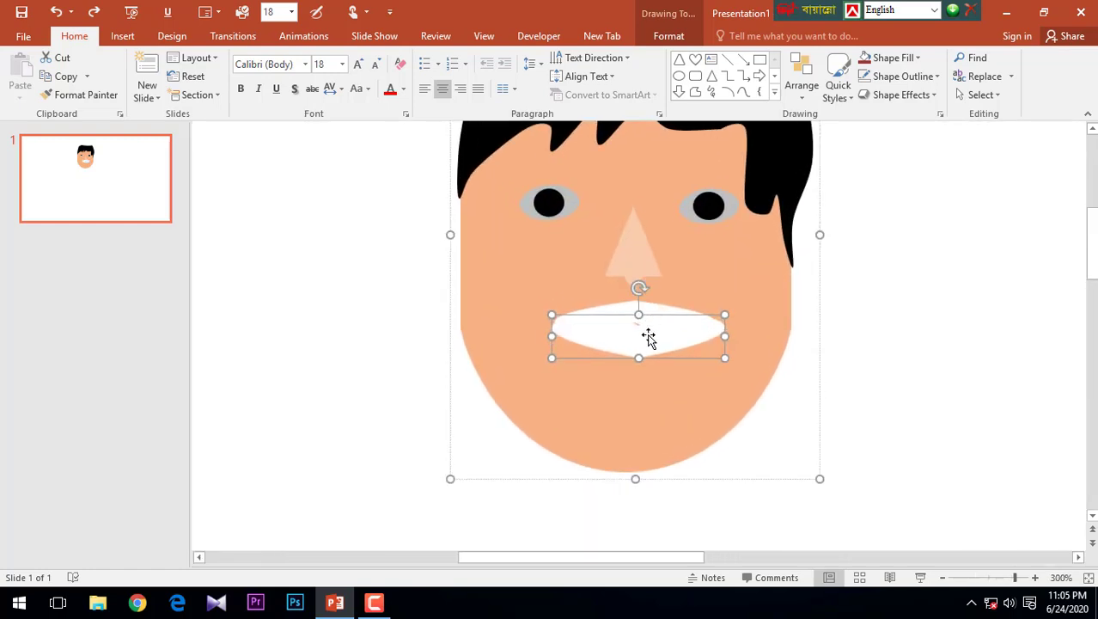
pyautogui.doubleClick(649, 337)
pyautogui.moveTo(637, 314); pyautogui.dragTo(639, 325)
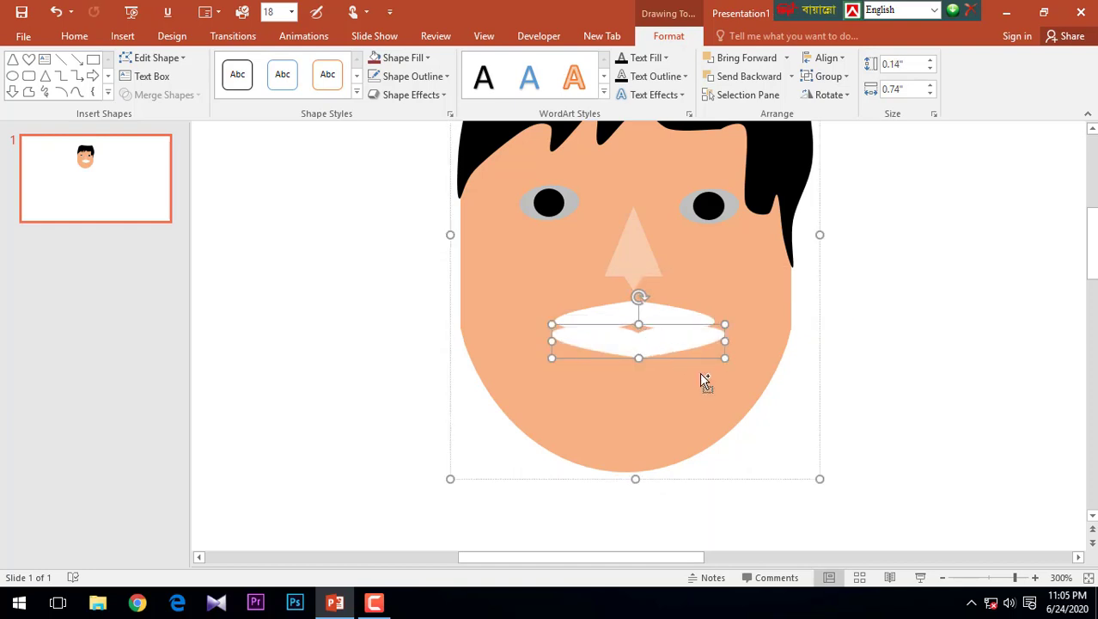
pyautogui.hotkey('ctrl', 'z')
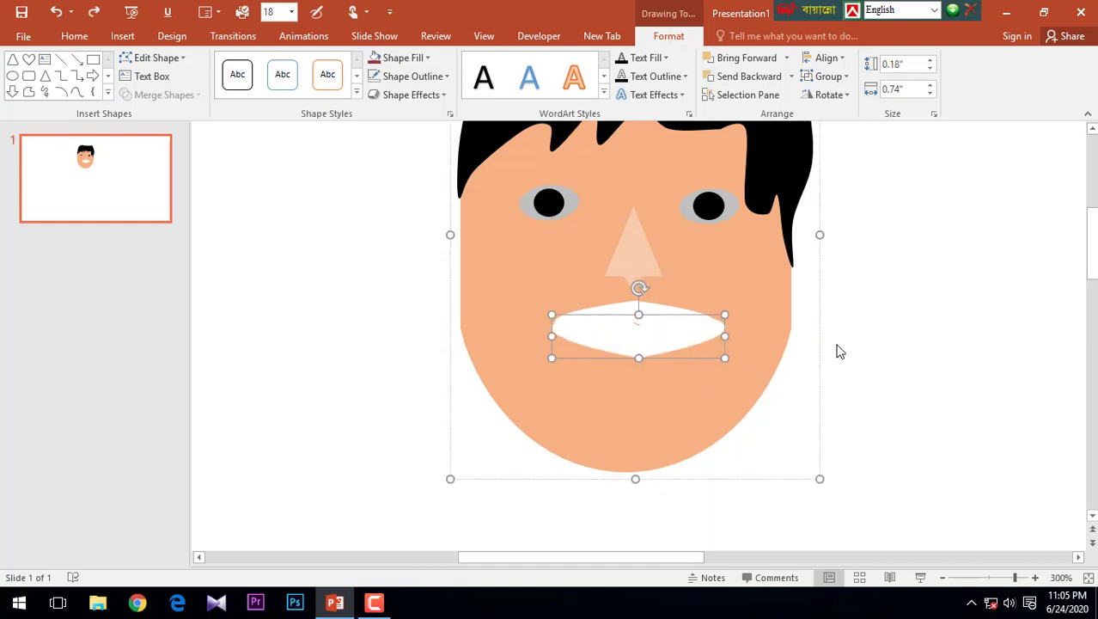
# Clear the selection on the face group to finish editing the mouth
pyautogui.click(839, 350)
pyautogui.click(662, 337)
pyautogui.click(662, 339)
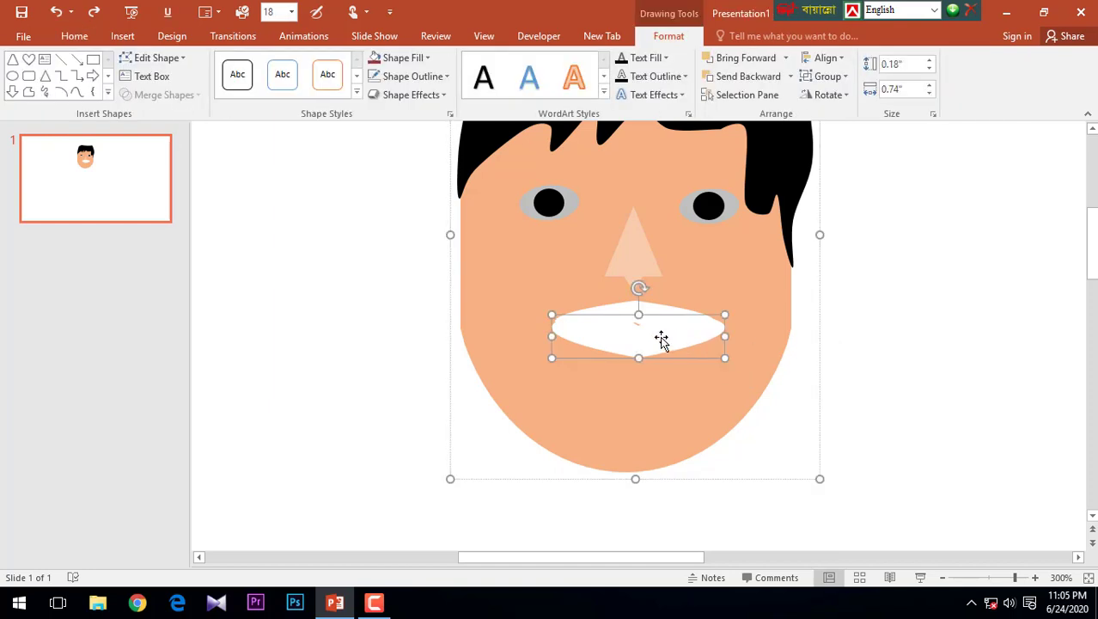
pyautogui.click(886, 340)
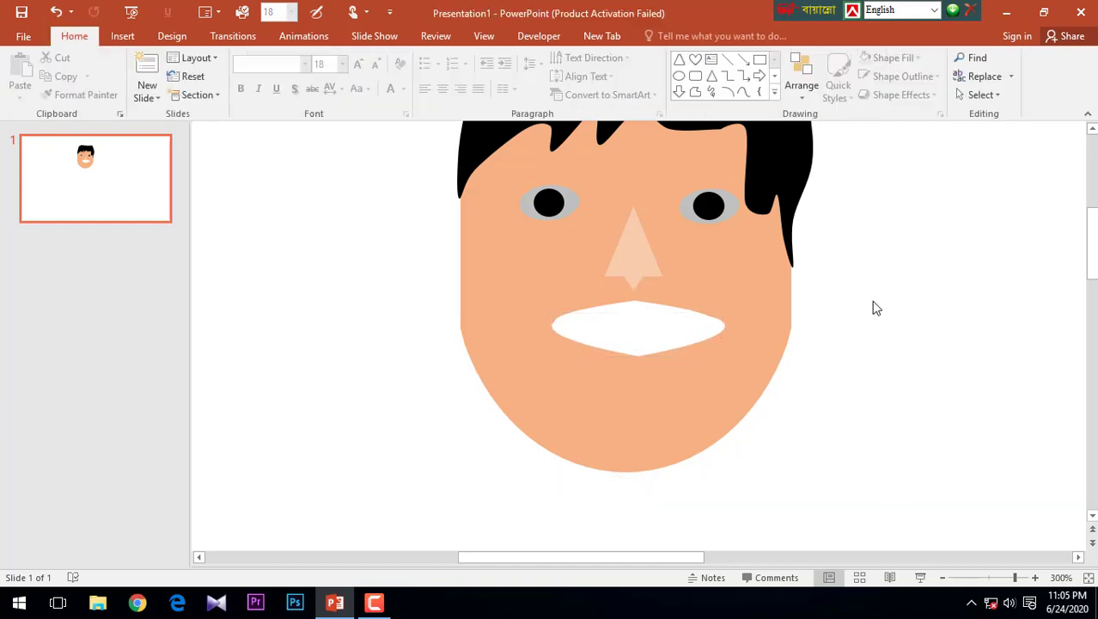
pyautogui.keyDown('ctrl'); pyautogui.scroll(-10, 842, 269); pyautogui.keyUp('ctrl')
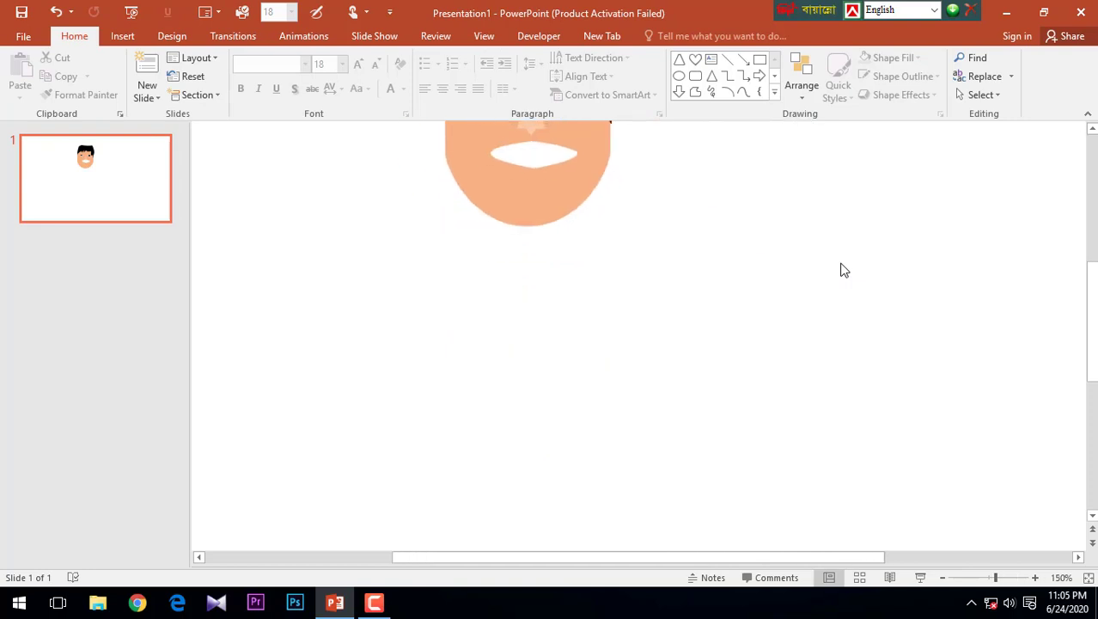
pyautogui.keyDown('ctrl'); pyautogui.scroll(-2, 767, 248); pyautogui.keyUp('ctrl')
pyautogui.keyDown('ctrl'); pyautogui.scroll(-2, 687, 213); pyautogui.keyUp('ctrl')
pyautogui.keyDown('ctrl'); pyautogui.scroll(-1, 650, 199); pyautogui.keyUp('ctrl')
pyautogui.scroll(1, 650, 198)
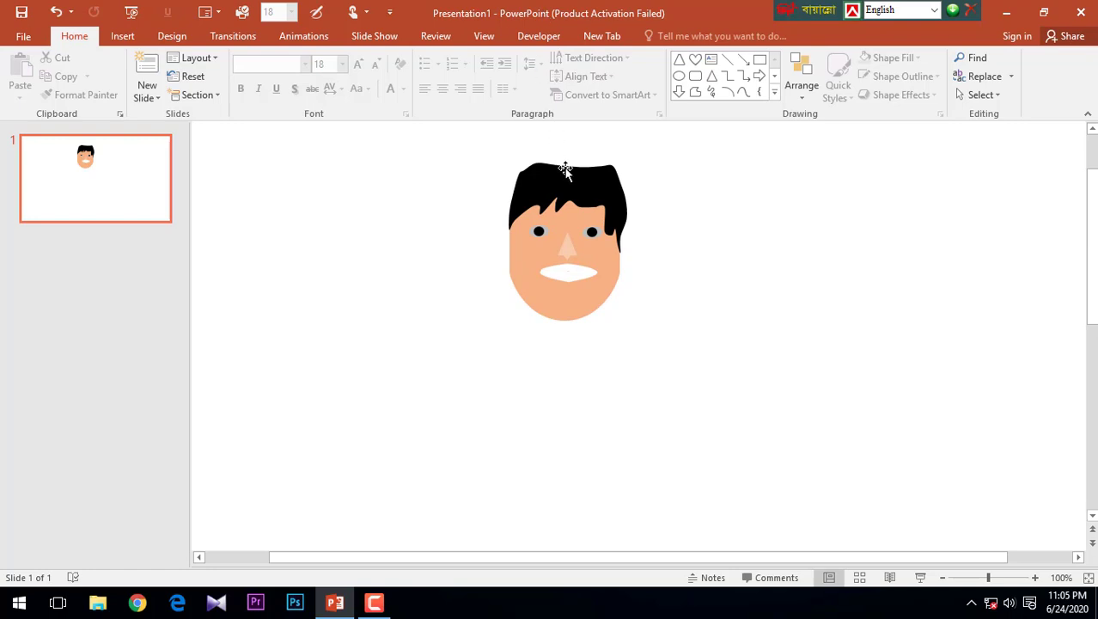
# Draw a small oval to the left of the face, keeping its outline unchanged
pyautogui.click(120, 36)
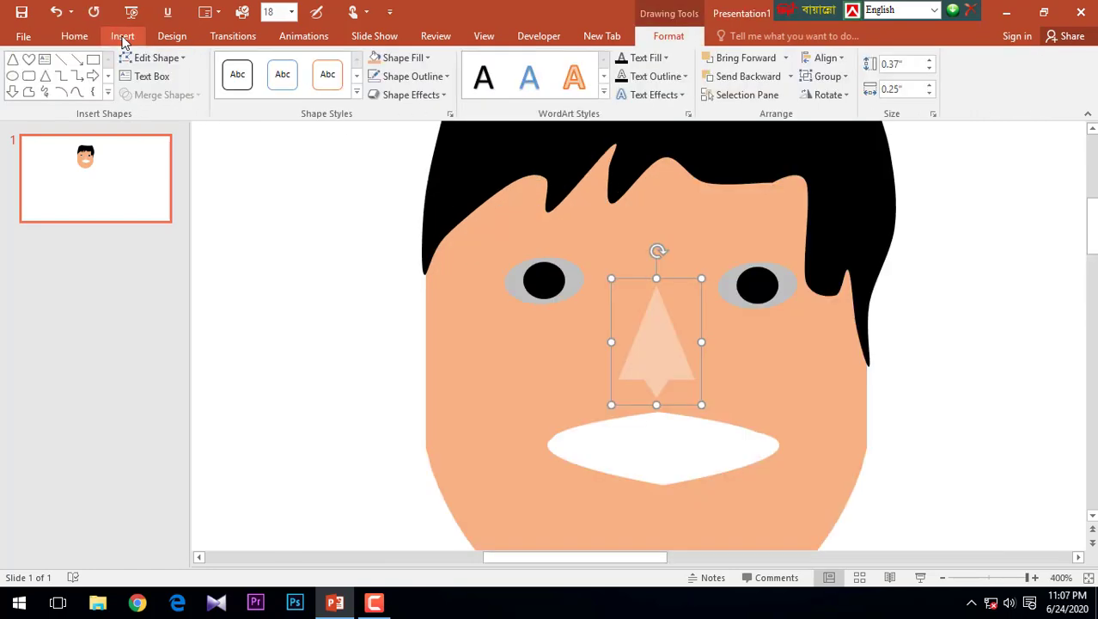
pyautogui.click(122, 36)
pyautogui.click(275, 86)
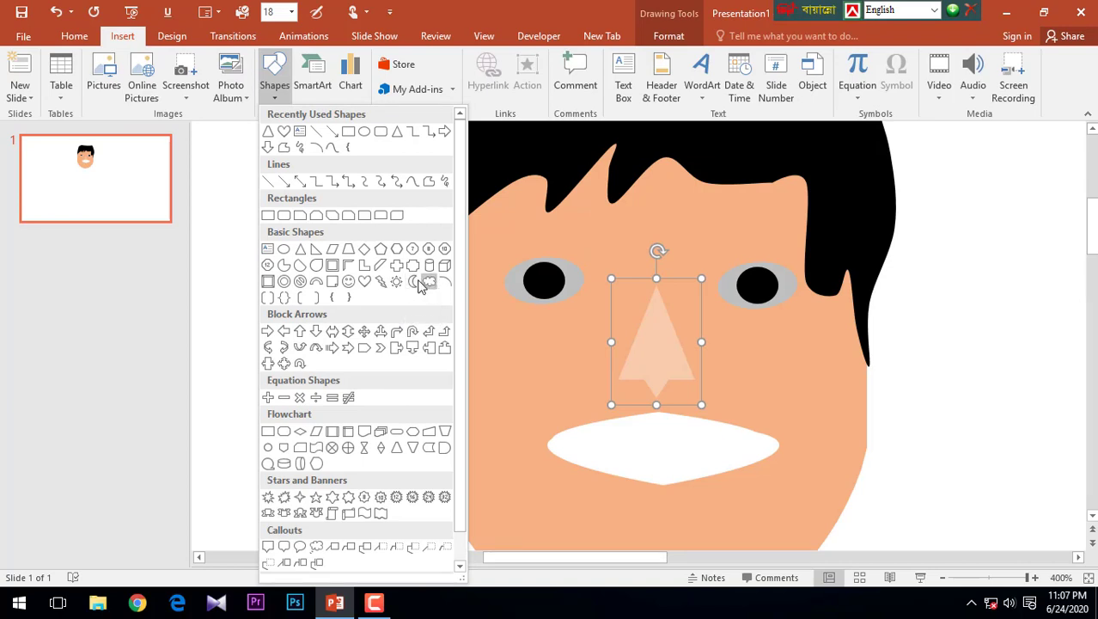
pyautogui.click(364, 131)
pyautogui.moveTo(282, 293); pyautogui.dragTo(323, 341)
pyautogui.click(412, 76)
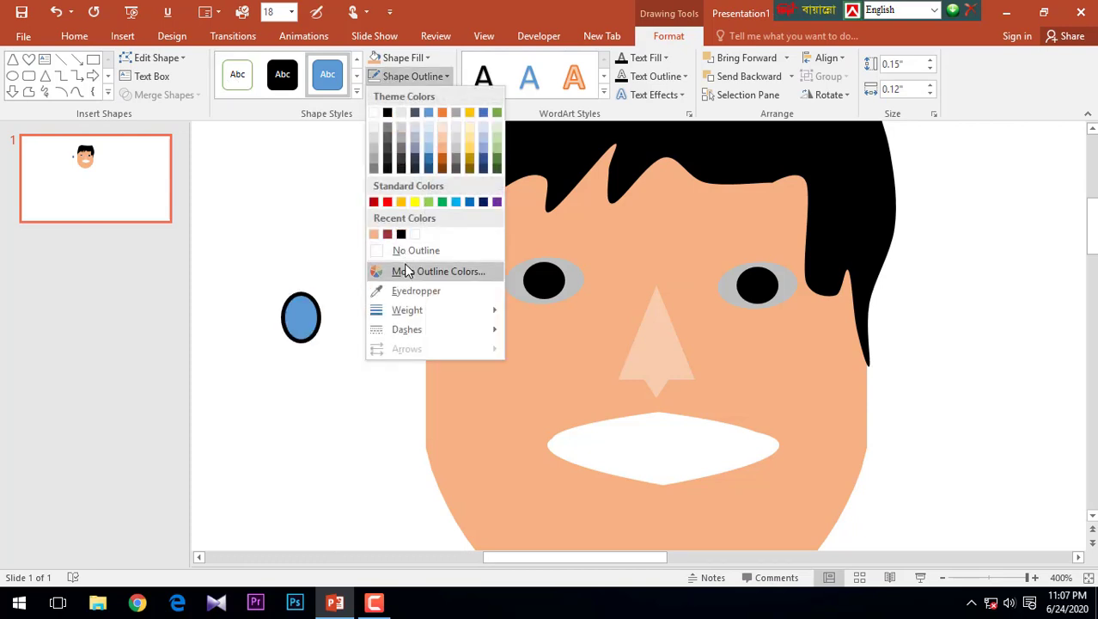
pyautogui.click(387, 267)
pyautogui.click(293, 318)
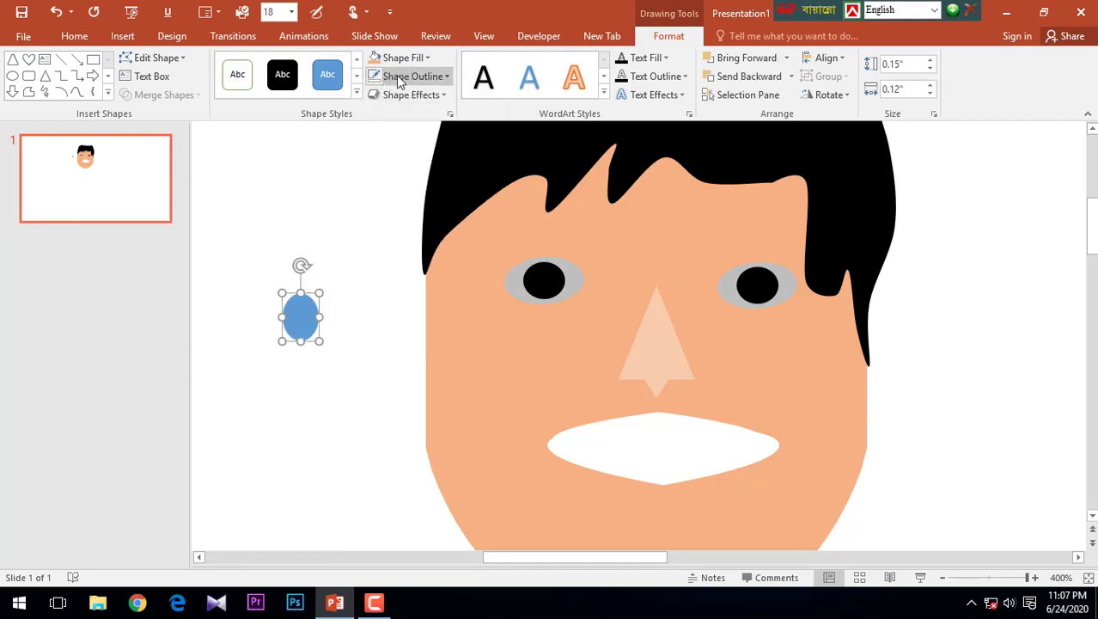
# Eyedrop the face's peach colour into the oval, move it to the face's left edge, and duplicate it
pyautogui.click(401, 58)
pyautogui.click(397, 274)
pyautogui.click(465, 251)
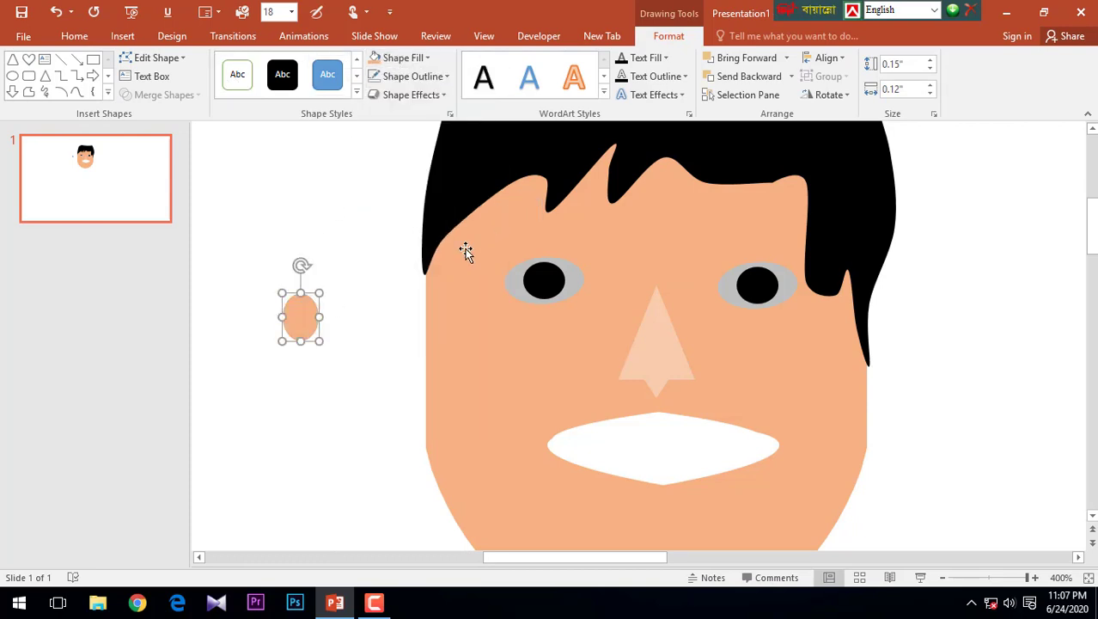
pyautogui.moveTo(300, 319); pyautogui.dragTo(421, 313)
pyautogui.hotkey('ctrl', 'd')
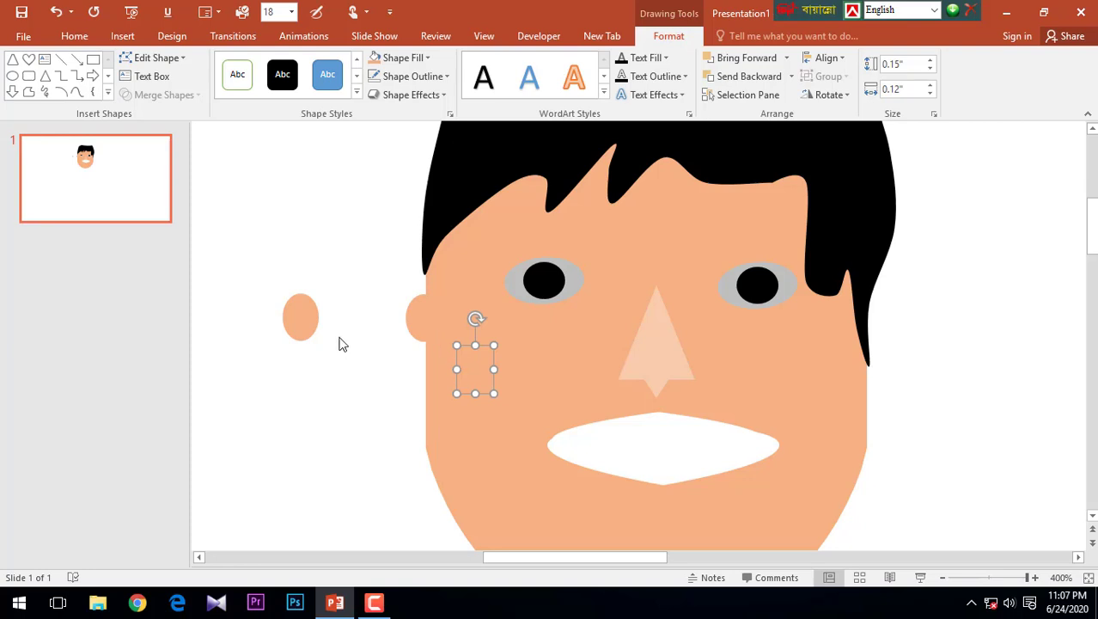
# Stack the ear copy on the left ear and raise it higher on the face edge
pyautogui.click(302, 314)
pyautogui.moveTo(465, 365)
pyautogui.mouseDown()
pyautogui.moveTo(415, 295)
pyautogui.moveTo(422, 344)
pyautogui.mouseUp()
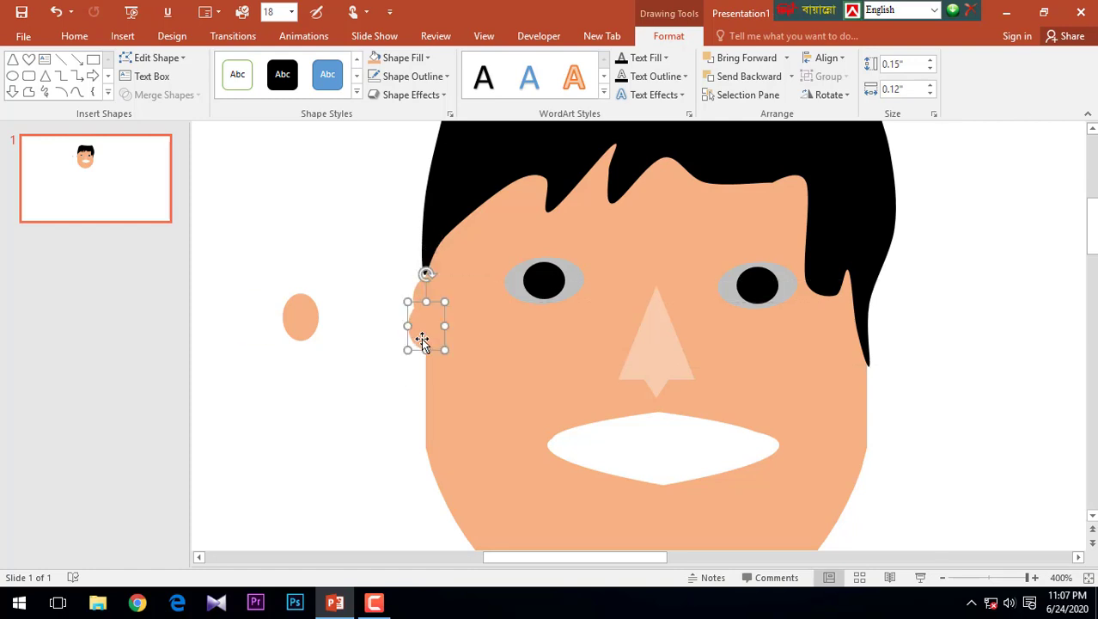
pyautogui.moveTo(422, 344)
pyautogui.mouseDown()
pyautogui.moveTo(421, 293)
pyautogui.moveTo(408, 286)
pyautogui.mouseUp()
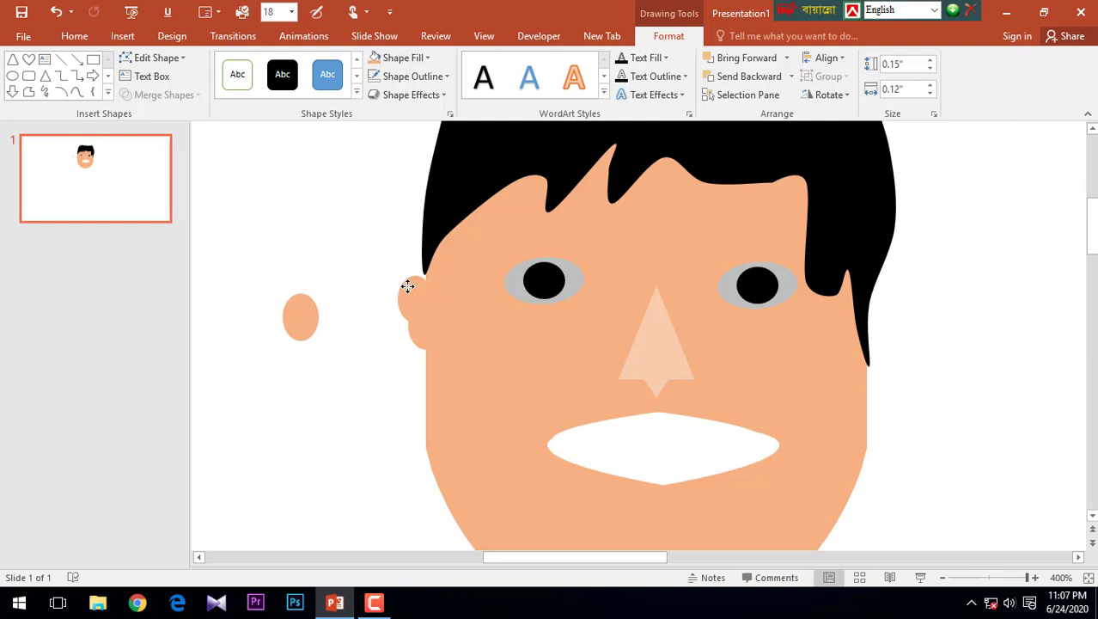
# Copy the ear to the face's right side, rotate it to mirror the left, and settle it in place
pyautogui.click(408, 286)
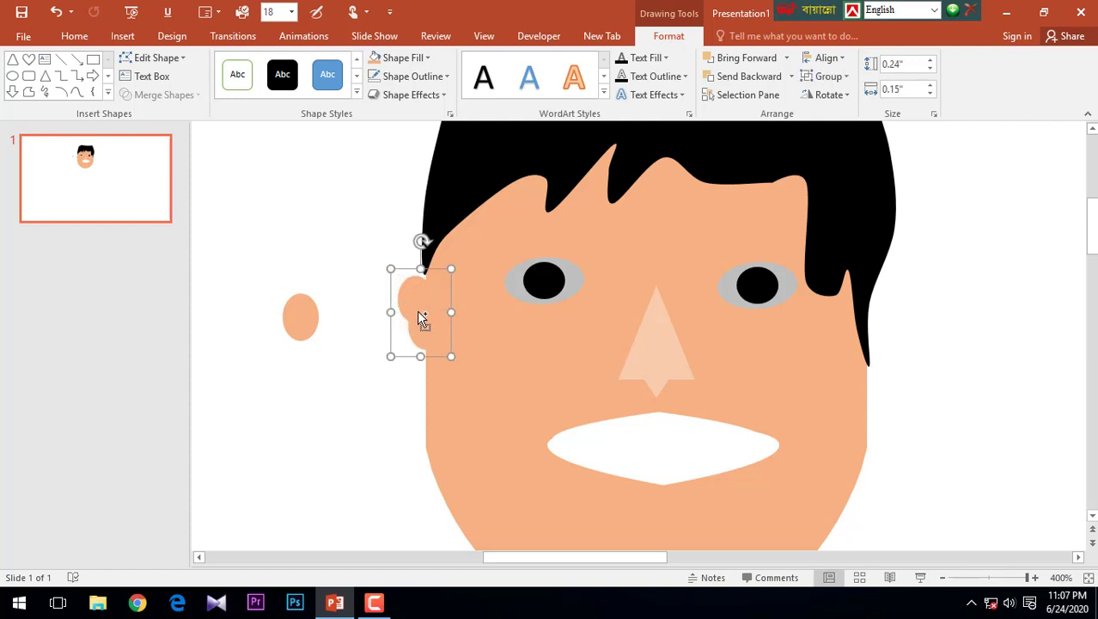
pyautogui.moveTo(421, 316)
pyautogui.mouseDown()
pyautogui.moveTo(890, 318)
pyautogui.moveTo(877, 302)
pyautogui.mouseUp()
pyautogui.moveTo(877, 245); pyautogui.dragTo(862, 379)
pyautogui.moveTo(886, 332); pyautogui.dragTo(881, 338)
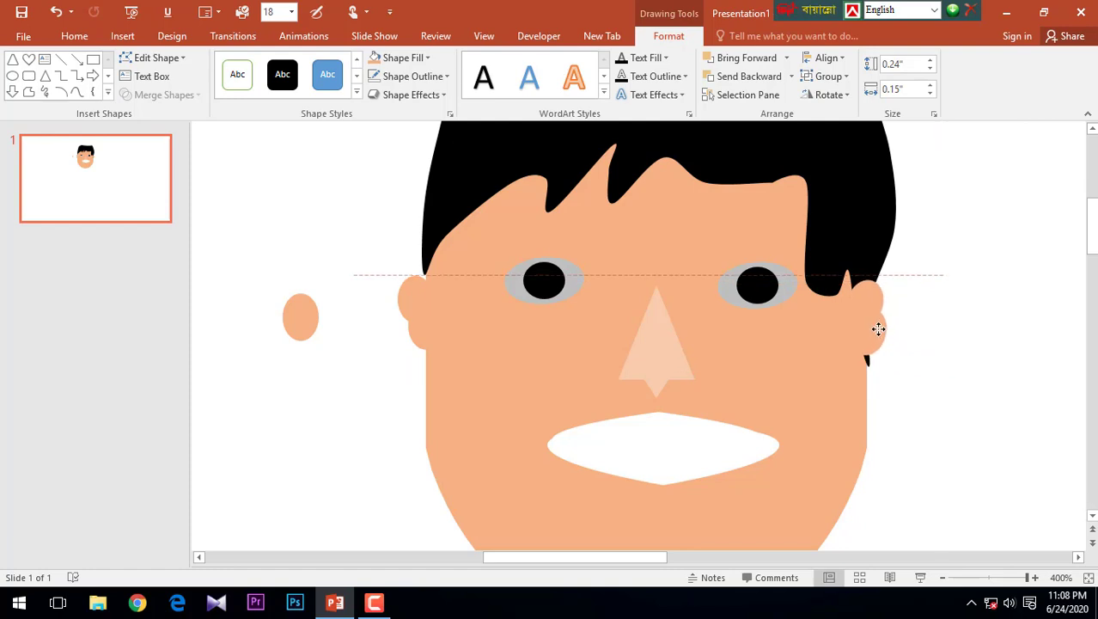
pyautogui.moveTo(881, 337)
pyautogui.mouseDown()
pyautogui.moveTo(460, 329)
pyautogui.moveTo(876, 332)
pyautogui.mouseUp()
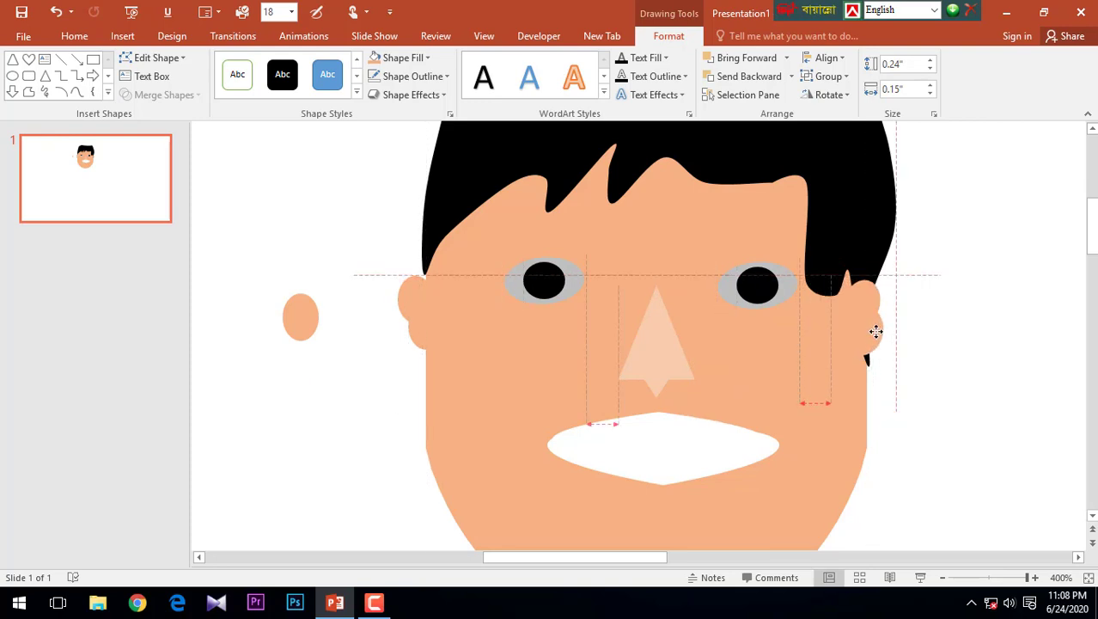
pyautogui.moveTo(875, 332); pyautogui.dragTo(876, 332)
# Remove the leftover oval beside the face
pyautogui.click(947, 324)
pyautogui.keyDown('ctrl'); pyautogui.scroll(-5, 890, 320); pyautogui.keyUp('ctrl')
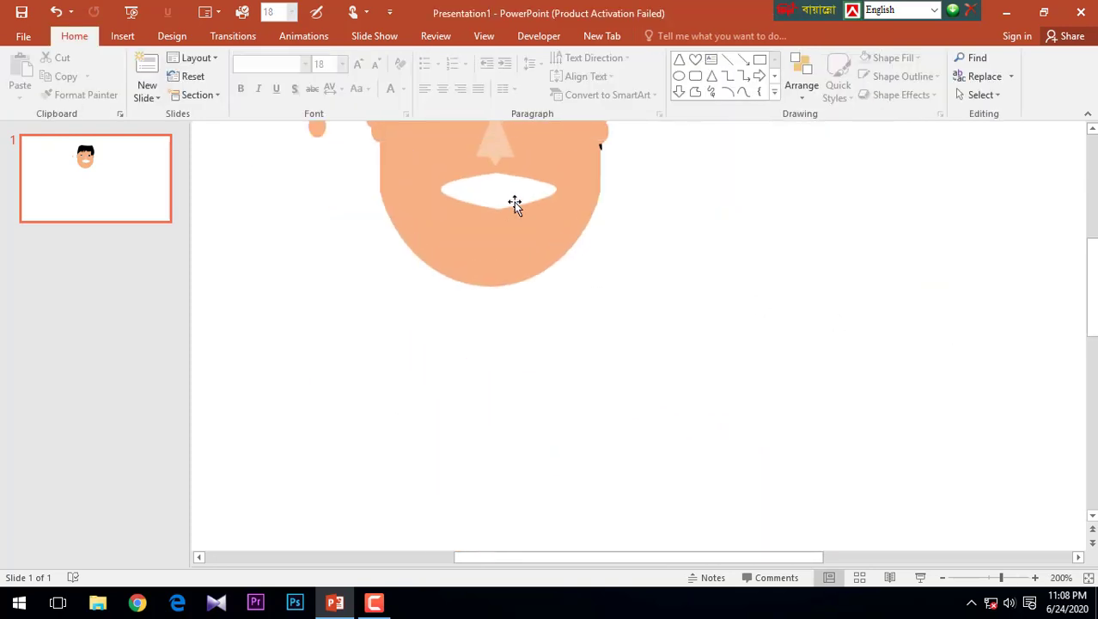
pyautogui.scroll(2, 514, 202)
pyautogui.scroll(2, 475, 211)
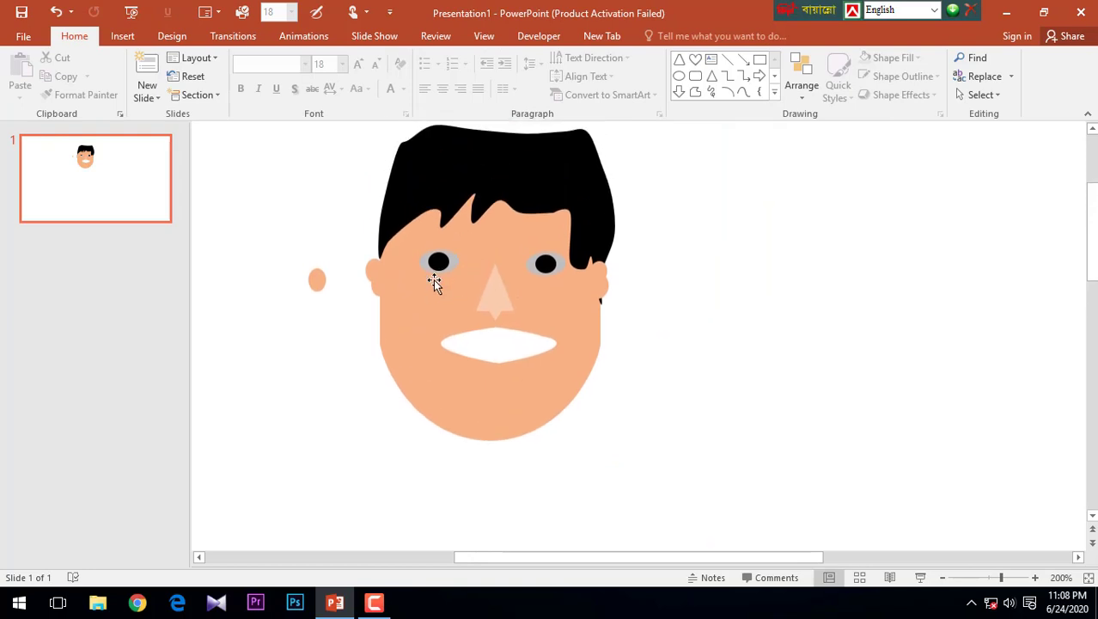
pyautogui.click(313, 283)
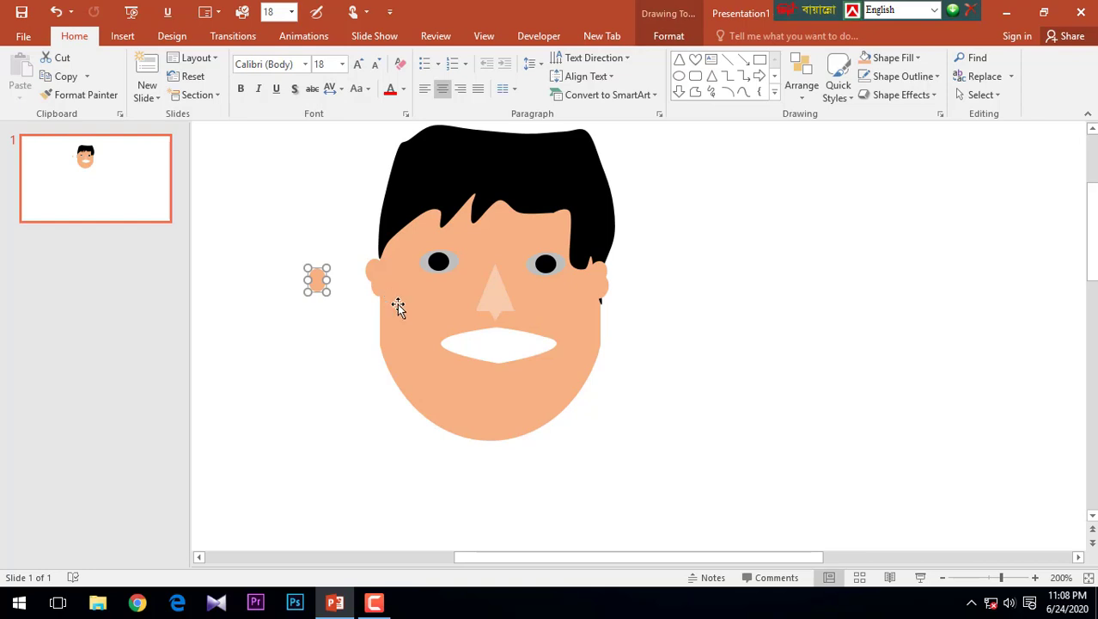
pyautogui.hotkey('ctrl', 'z')
# Move the right ear snugly against the face edge below the hair and rotate it to match
pyautogui.click(604, 279)
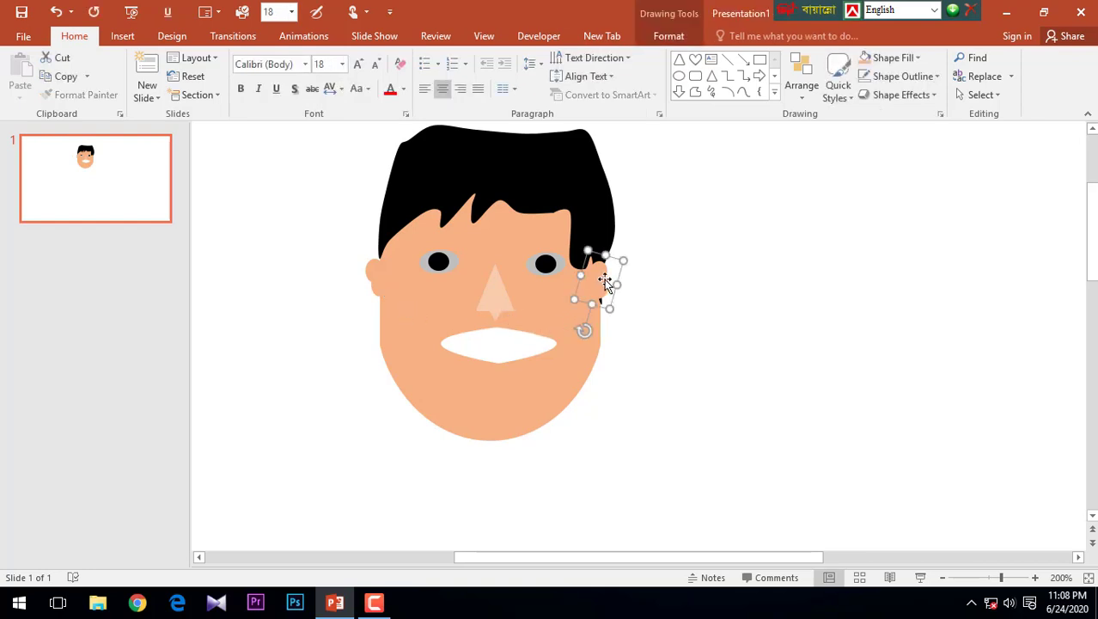
pyautogui.doubleClick(373, 276)
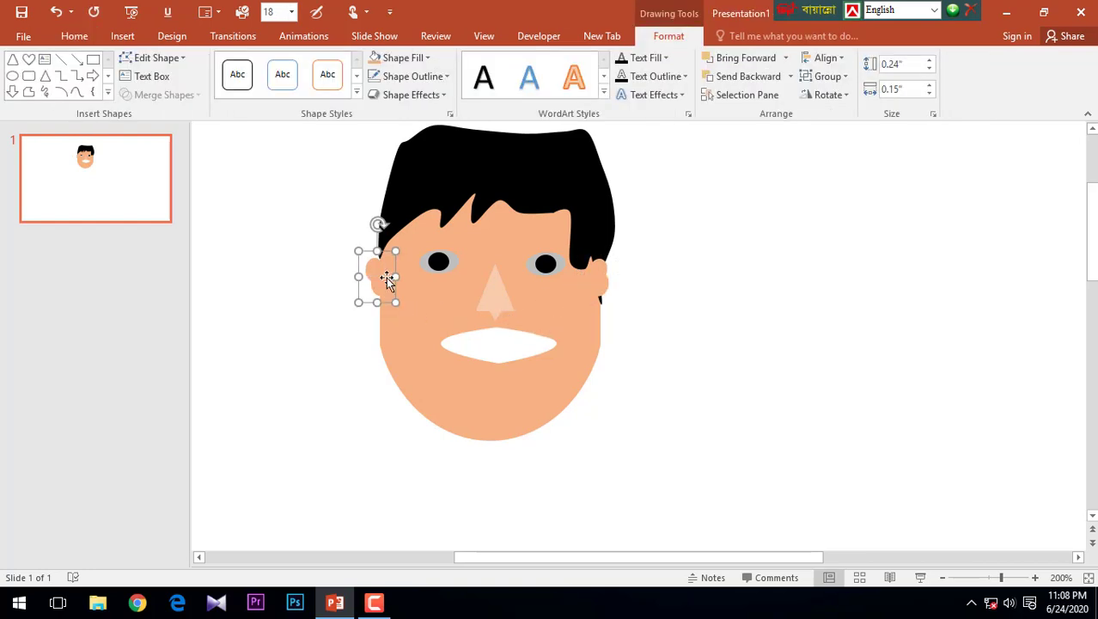
pyautogui.click(651, 302)
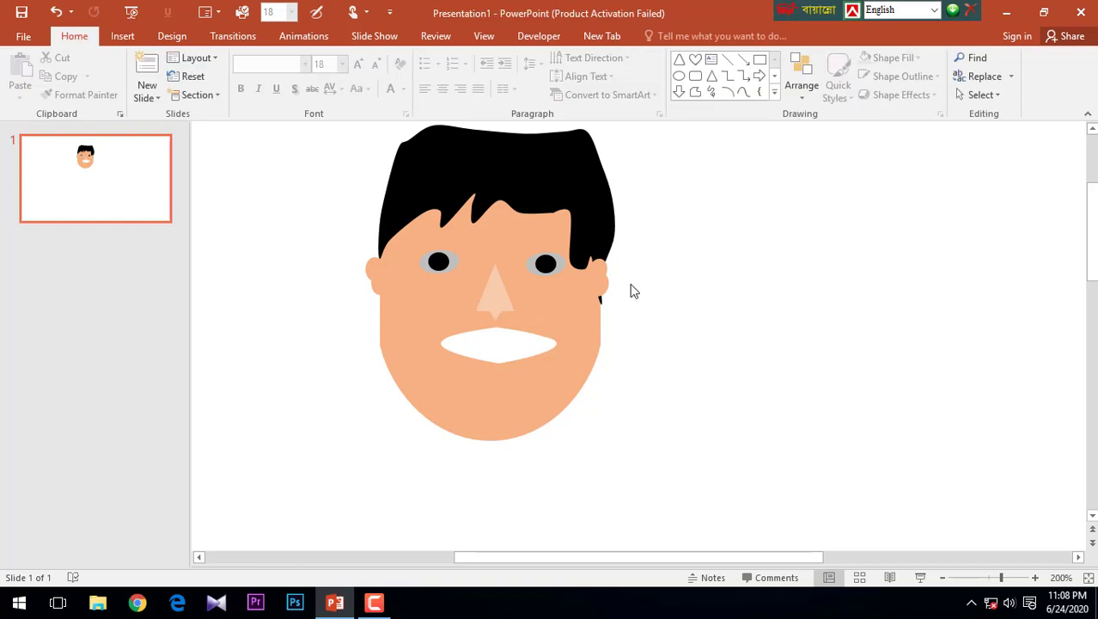
pyautogui.keyDown('ctrl'); pyautogui.scroll(10, 631, 291); pyautogui.keyUp('ctrl')
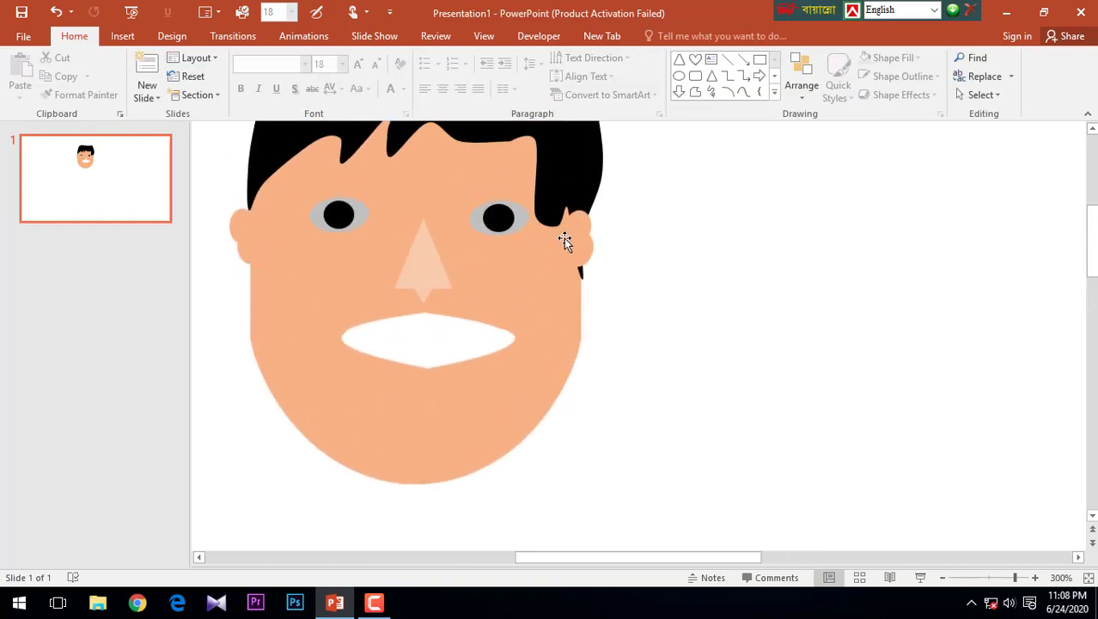
pyautogui.doubleClick(579, 241)
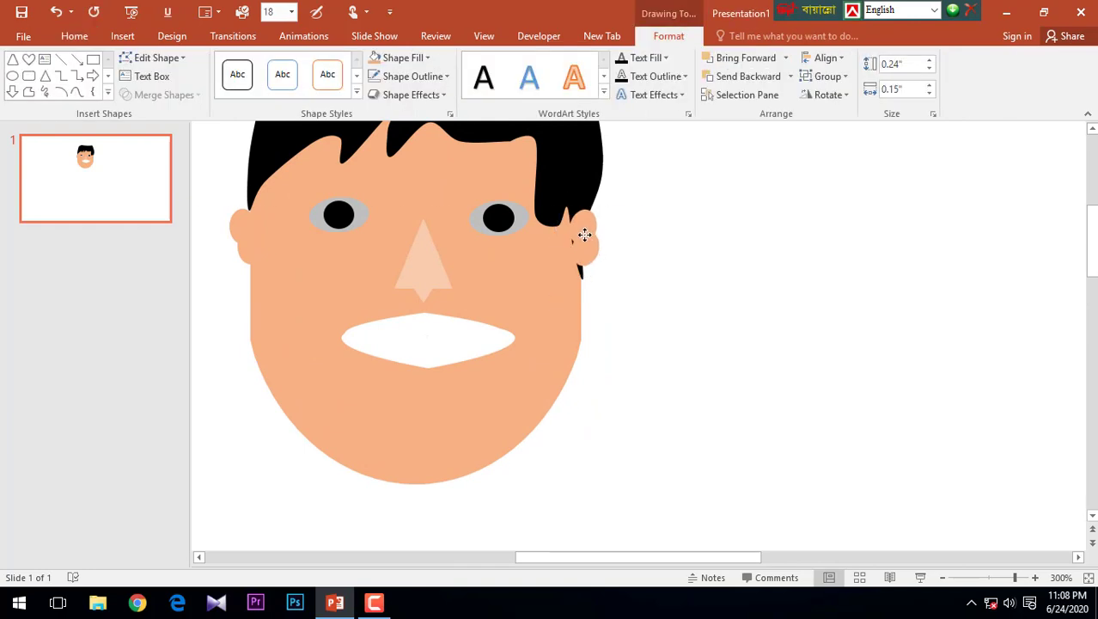
pyautogui.moveTo(583, 235); pyautogui.dragTo(607, 214)
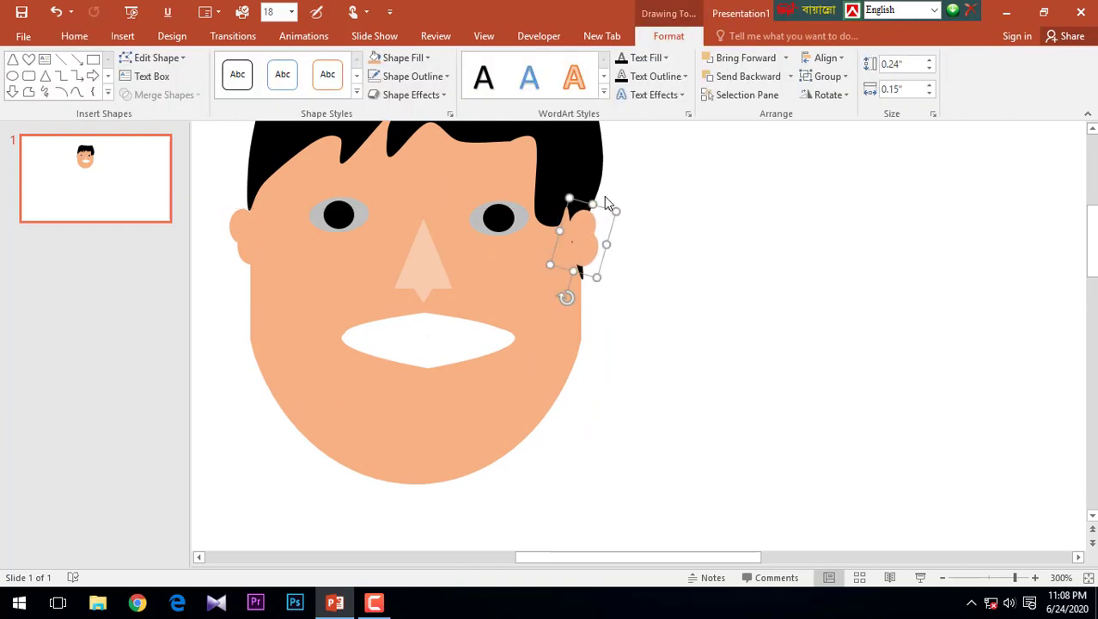
pyautogui.moveTo(569, 298); pyautogui.dragTo(566, 299)
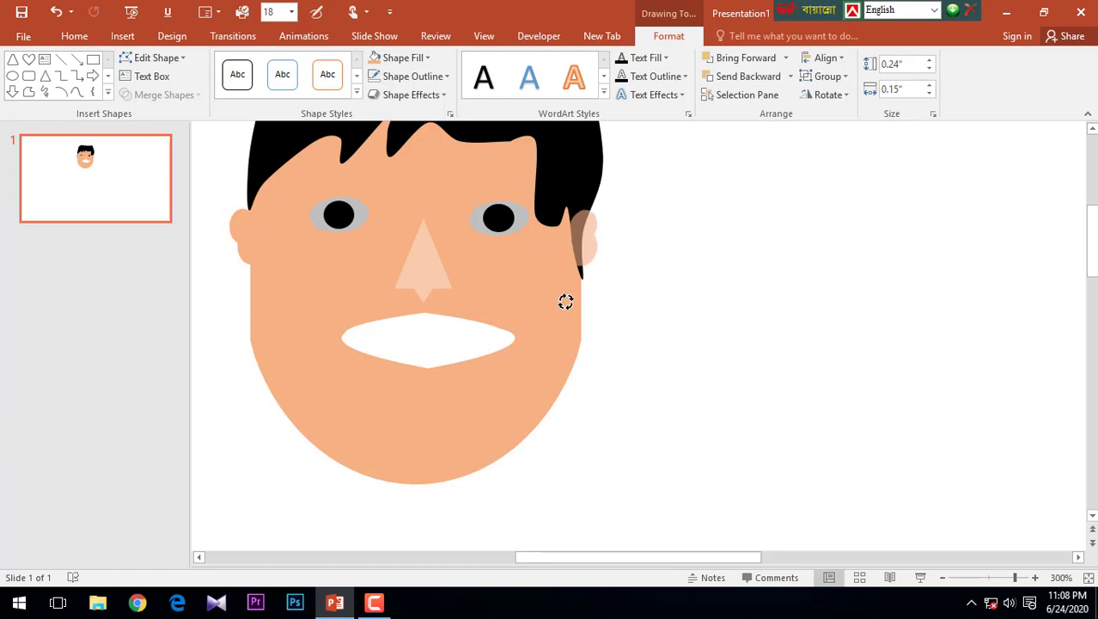
pyautogui.click(720, 305)
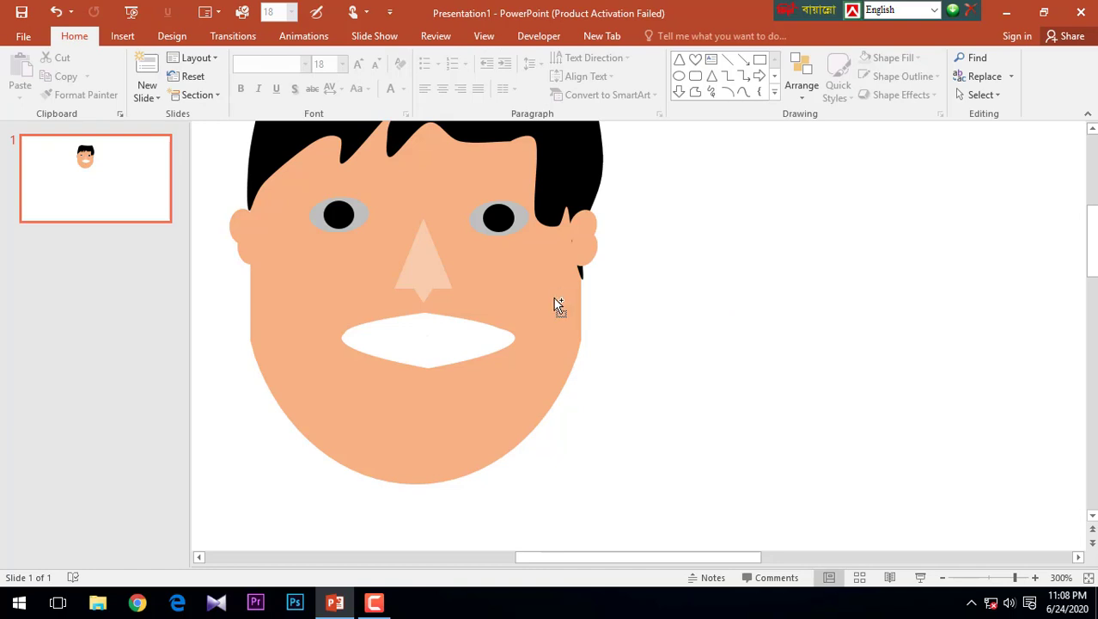
pyautogui.scroll(-3, 549, 295)
pyautogui.keyDown('ctrl'); pyautogui.scroll(-5, 541, 275); pyautogui.keyUp('ctrl')
pyautogui.scroll(3, 533, 265)
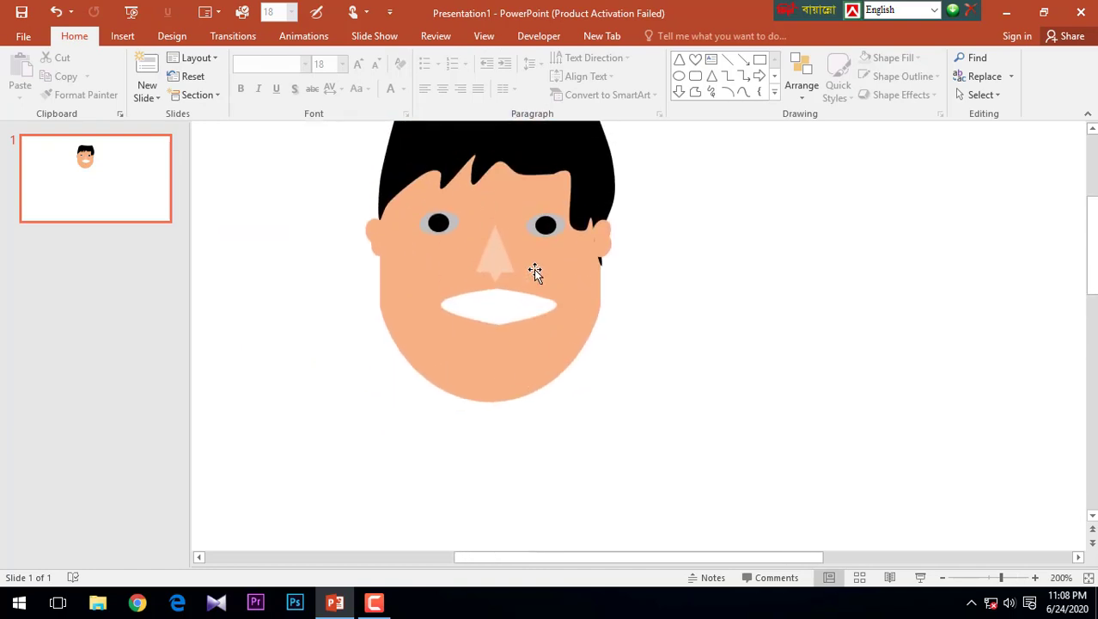
pyautogui.scroll(1, 533, 269)
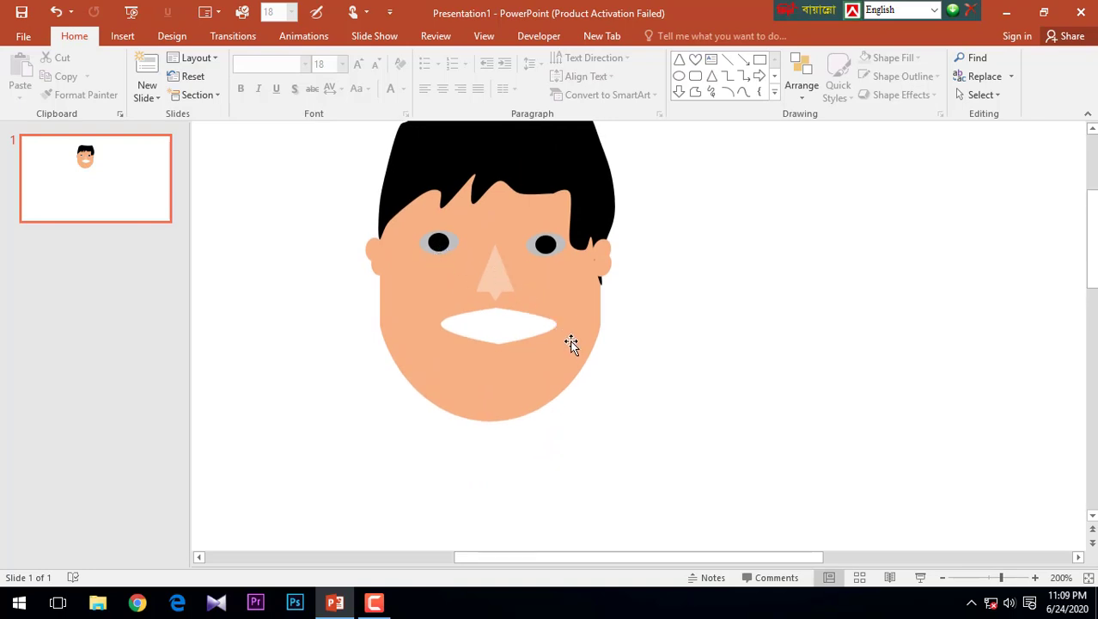
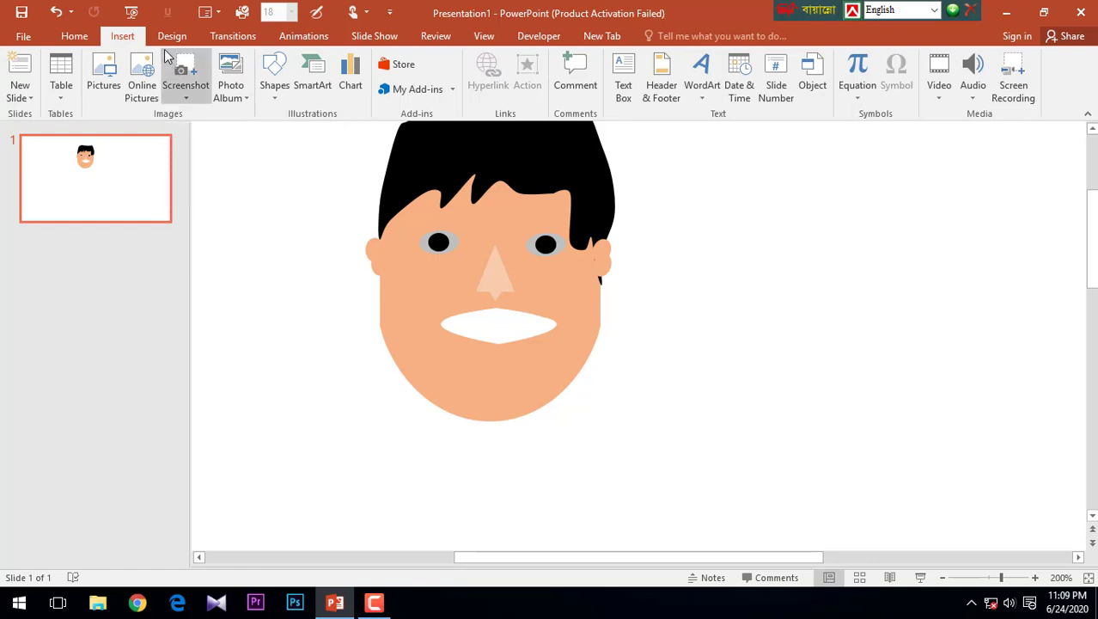
# Save the cartoon face presentation to Documents with the file name 'animation'
pyautogui.click(274, 86)
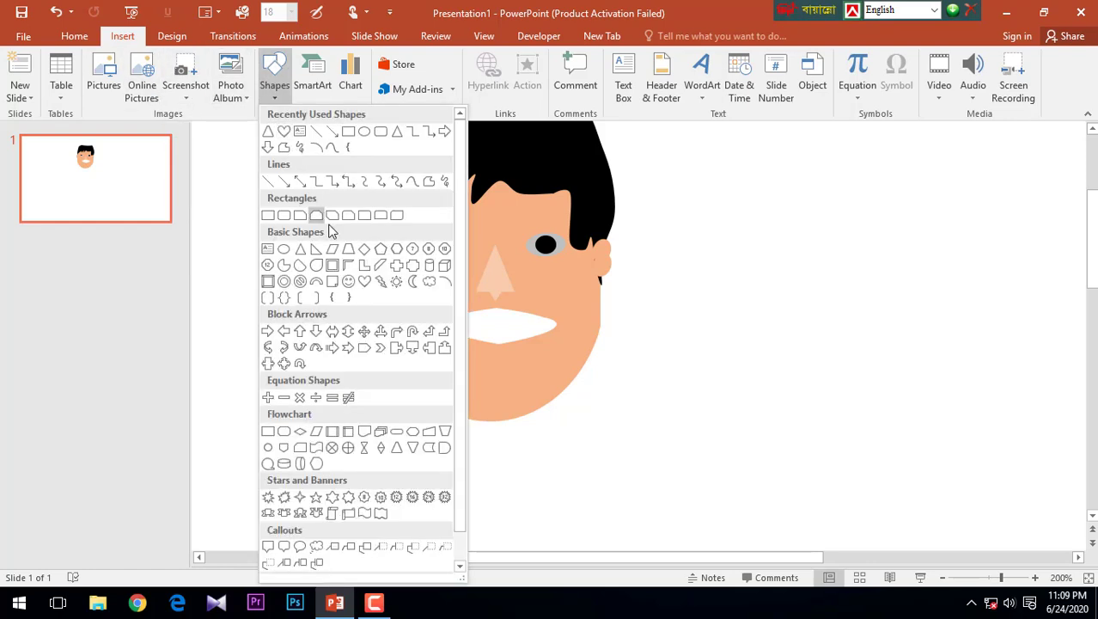
pyautogui.click(381, 131)
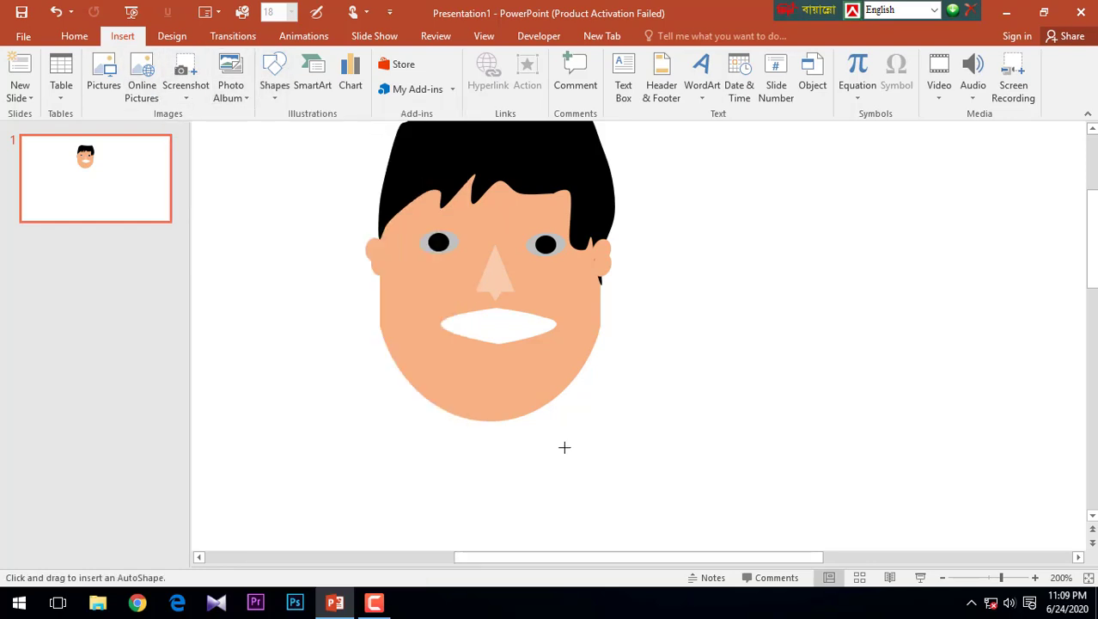
pyautogui.hotkey('ctrl', 's')
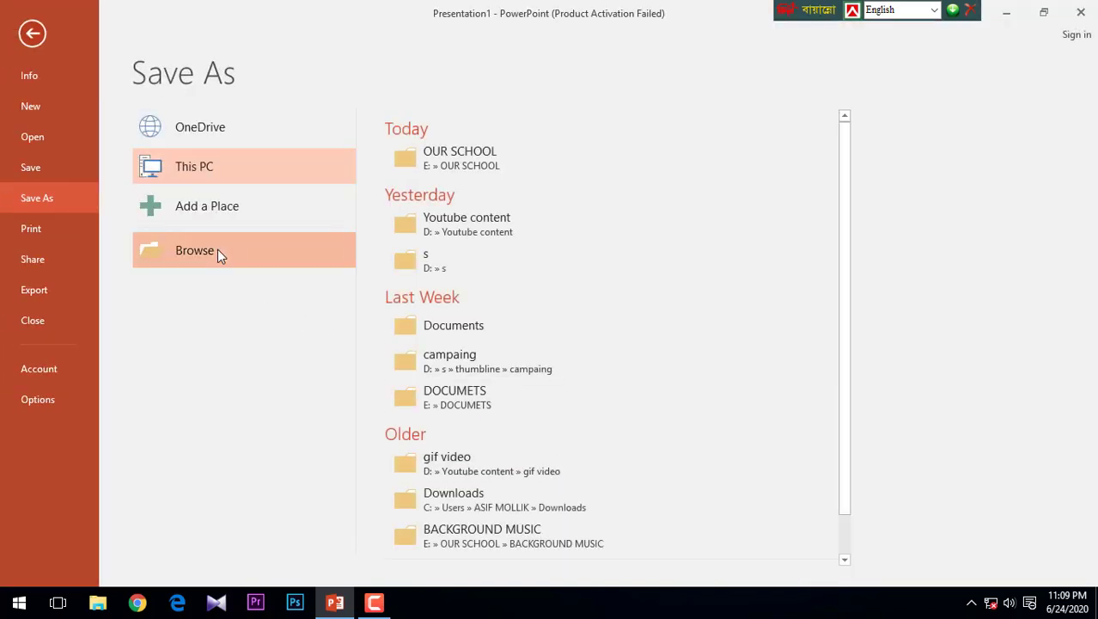
pyautogui.click(217, 249)
pyautogui.scroll(-5, 176, 240)
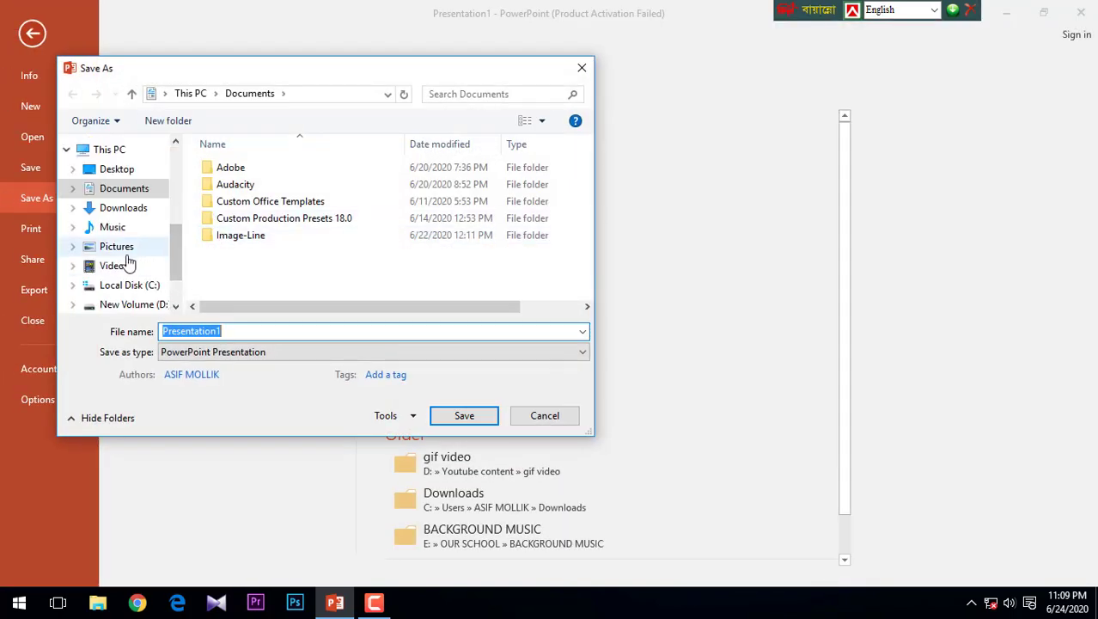
pyautogui.scroll(-1, 129, 276)
pyautogui.scroll(-1, 130, 279)
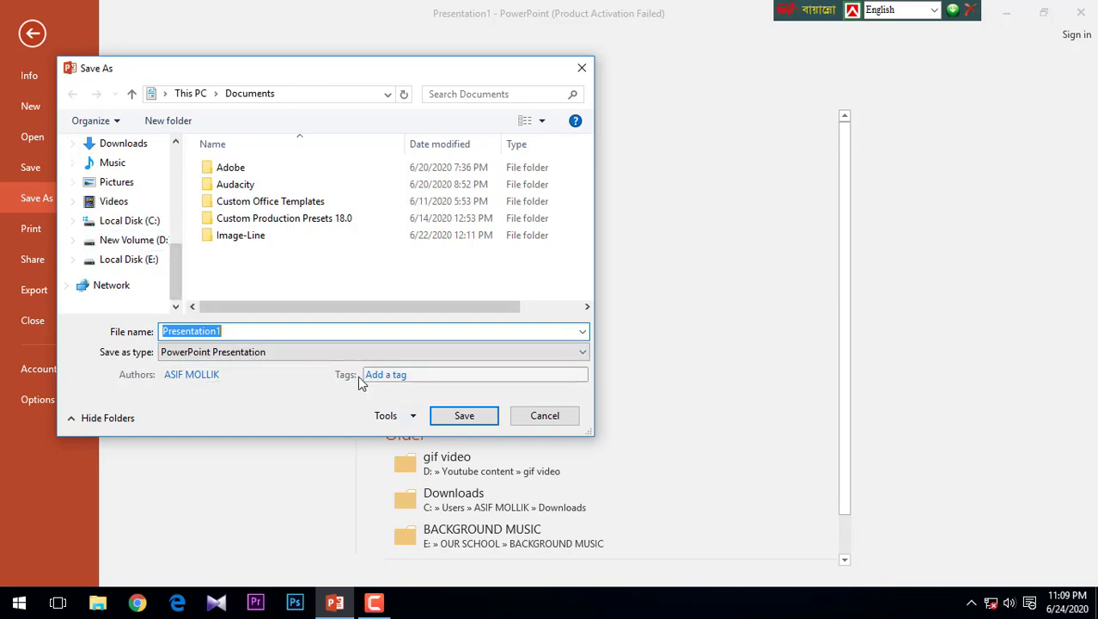
pyautogui.write('an')
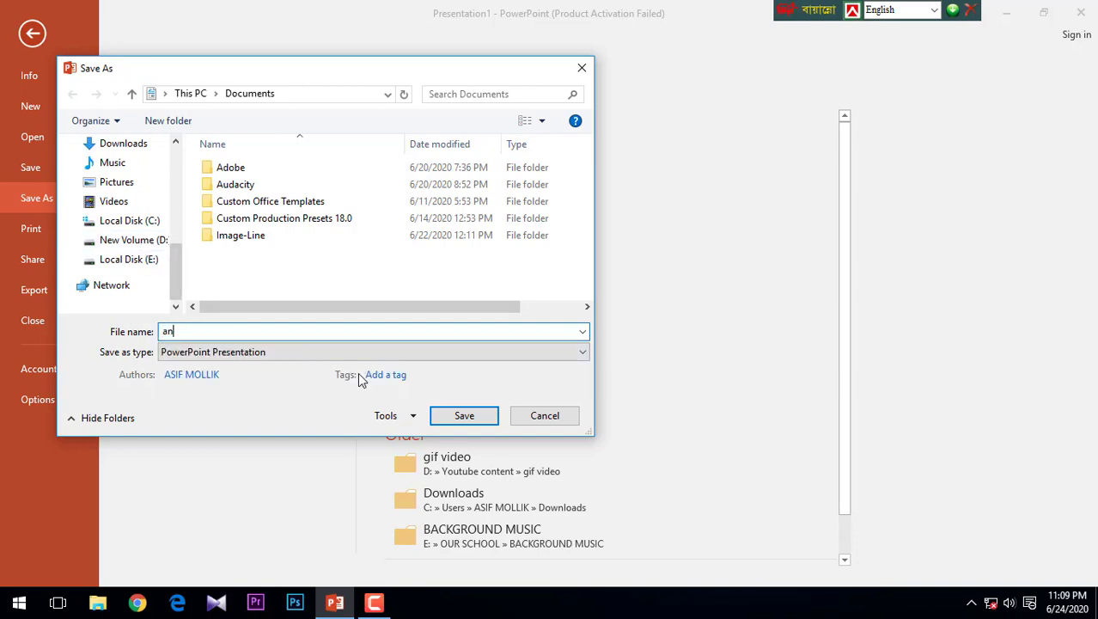
pyautogui.write('imation')
pyautogui.press('Return')
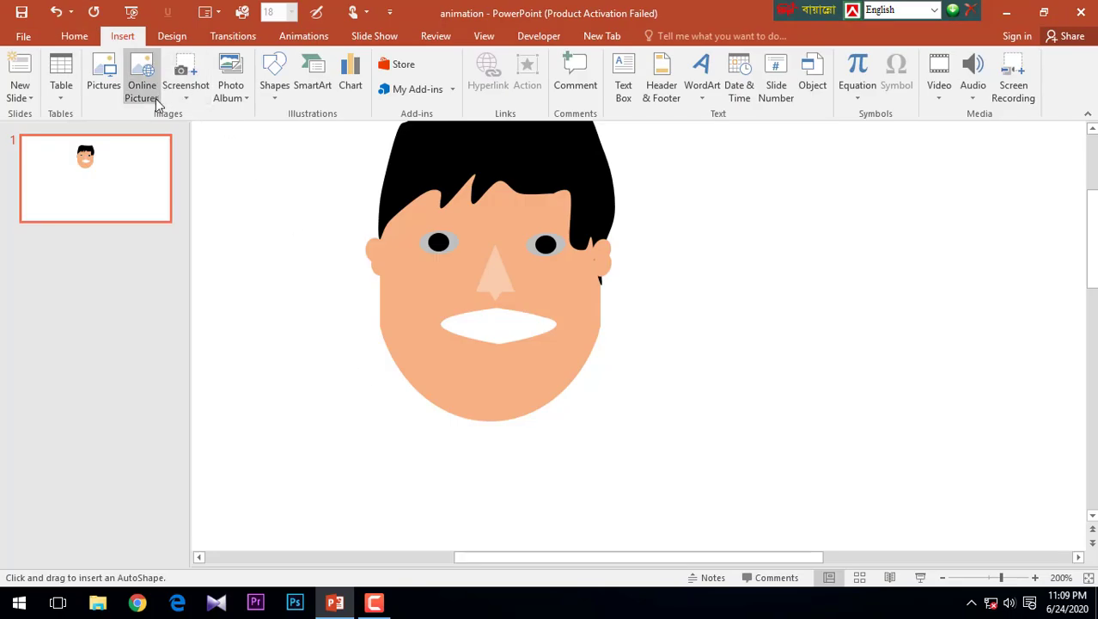
# Duplicate the face group and shrink the copied skin-coloured face oval to neck size
pyautogui.click(273, 90)
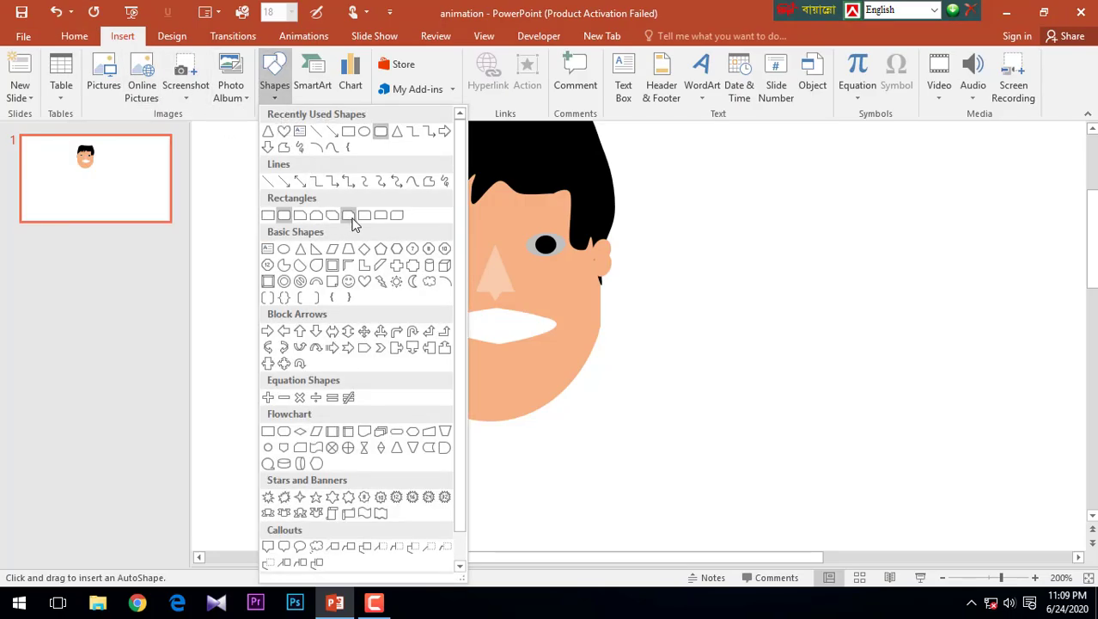
pyautogui.click(283, 214)
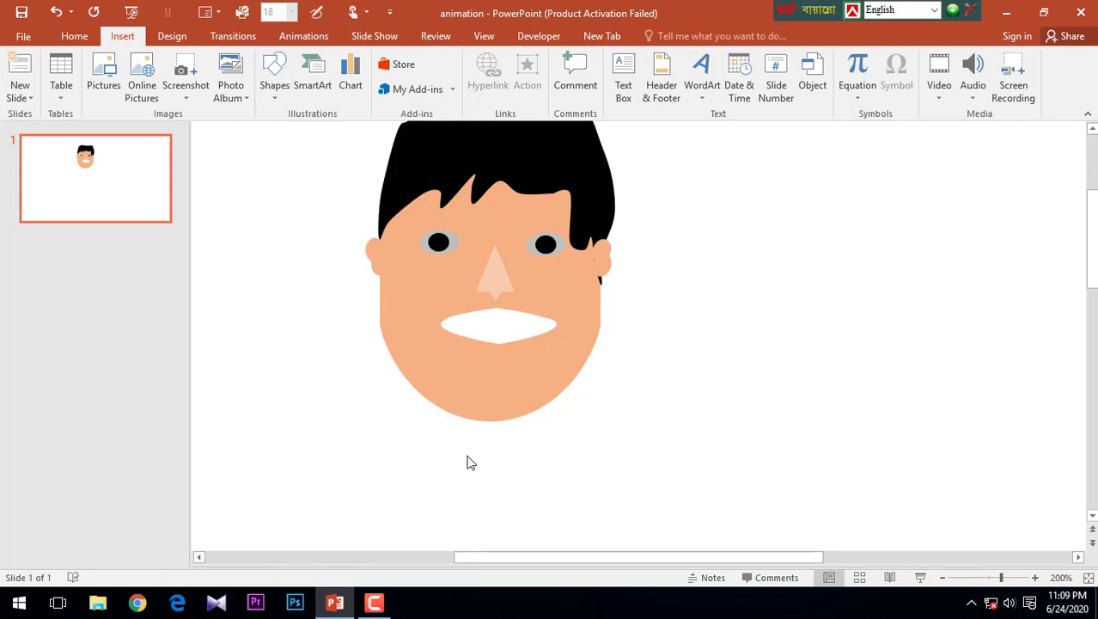
pyautogui.click(477, 393)
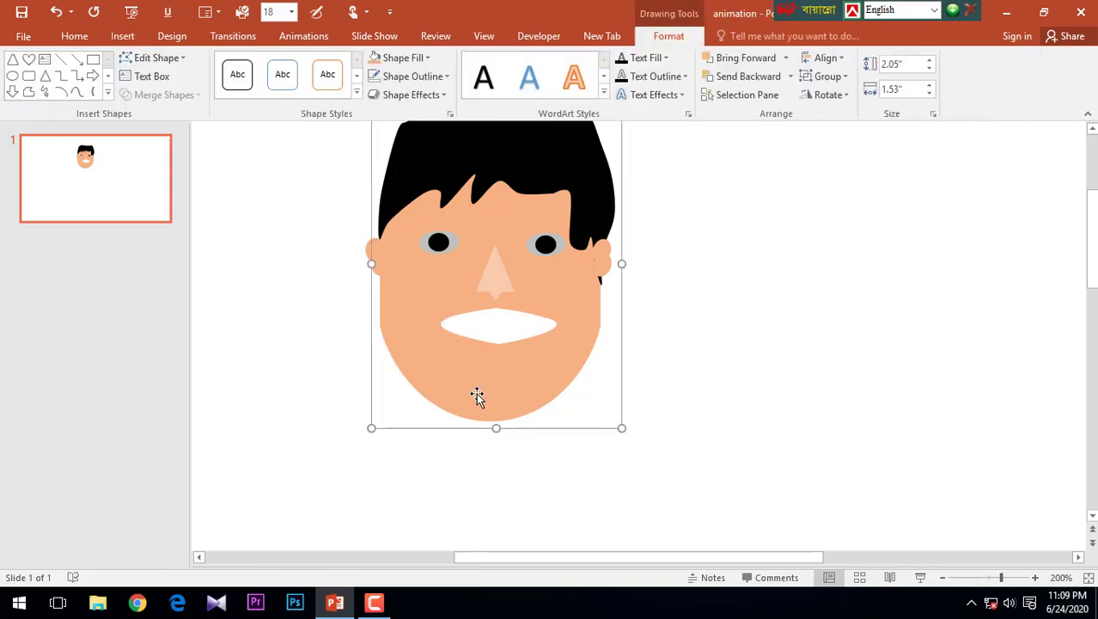
pyautogui.hotkey('ctrl', 'd')
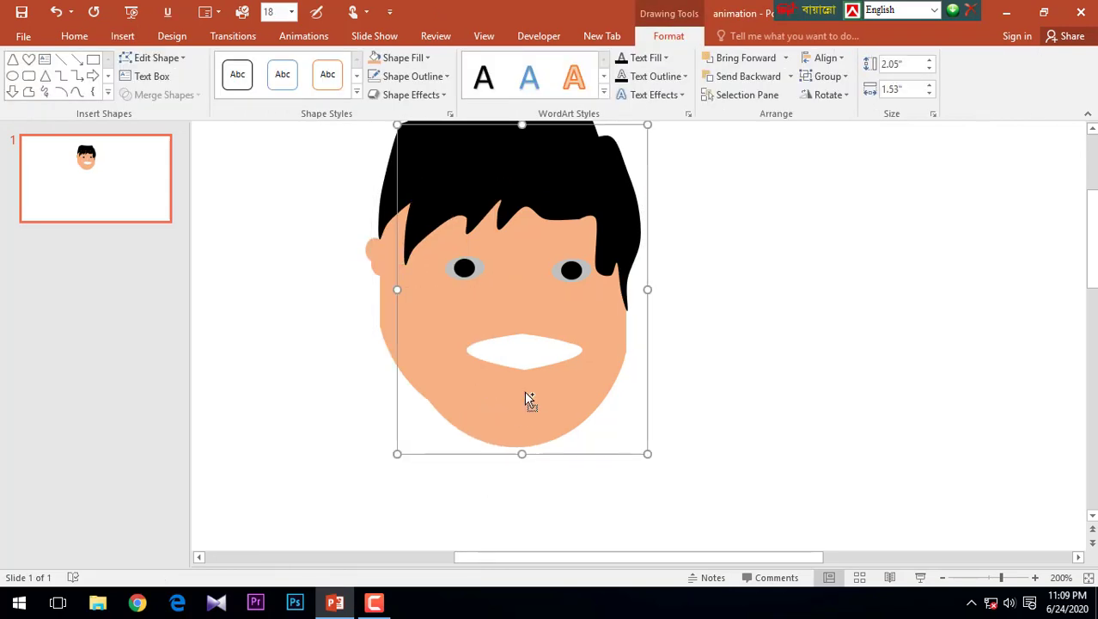
pyautogui.click(597, 427)
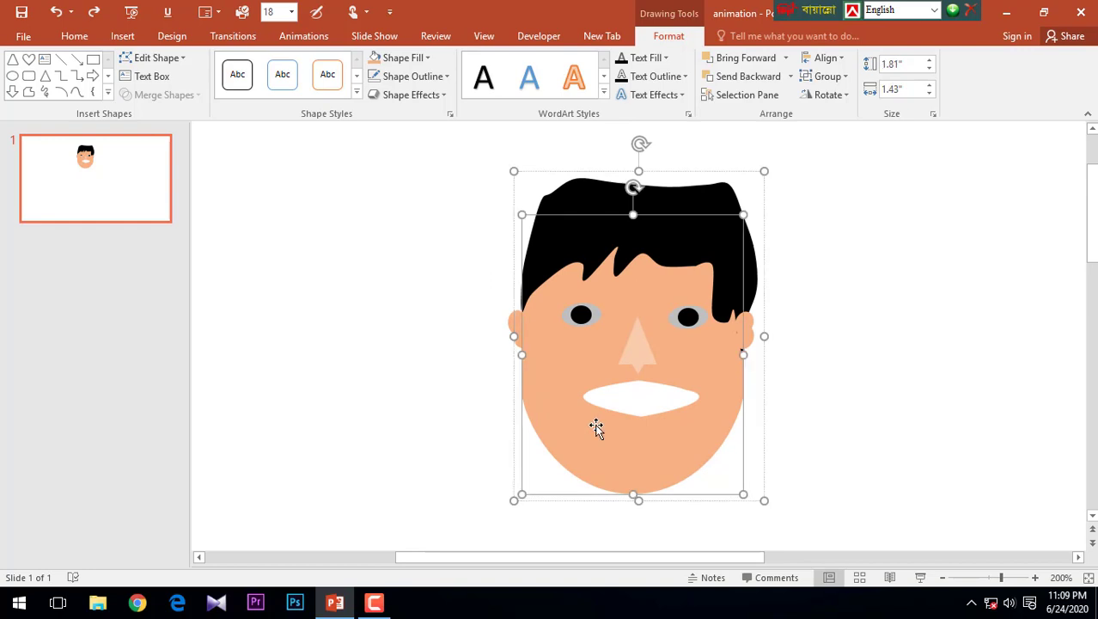
pyautogui.moveTo(596, 426)
pyautogui.mouseDown()
pyautogui.moveTo(673, 335)
pyautogui.moveTo(643, 430)
pyautogui.mouseUp()
pyautogui.moveTo(536, 315); pyautogui.dragTo(667, 403)
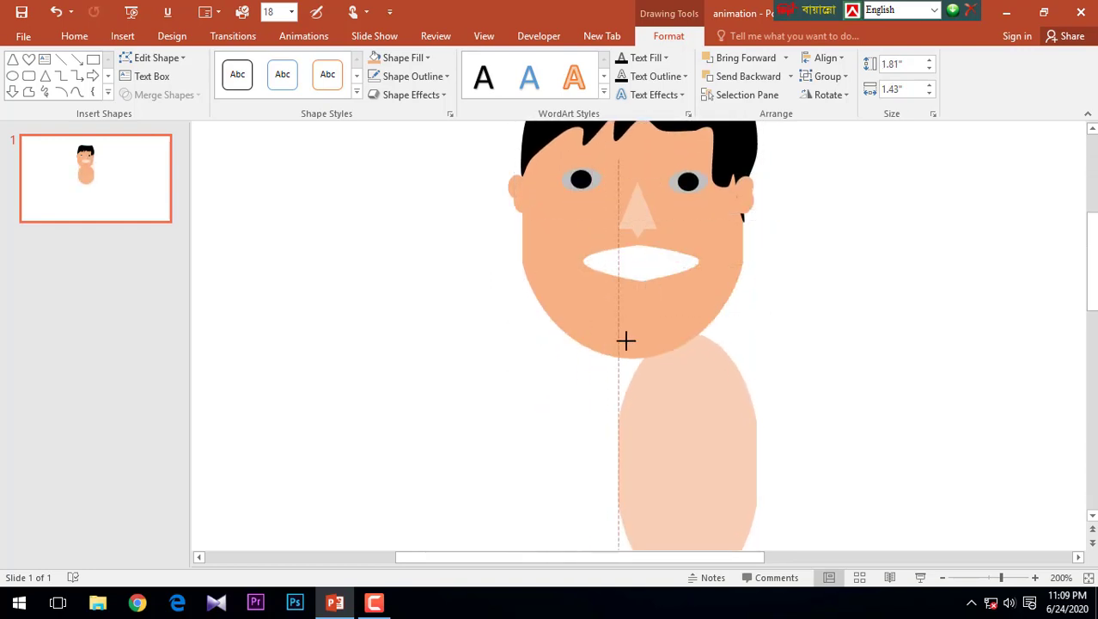
pyautogui.moveTo(726, 464)
pyautogui.mouseDown()
pyautogui.moveTo(648, 352)
pyautogui.moveTo(653, 422)
pyautogui.moveTo(625, 329)
pyautogui.moveTo(572, 341)
pyautogui.mouseUp()
# Centre the small oval under the chin and shorten it to 0.97" by 0.69"
pyautogui.scroll(-5, 533, 338)
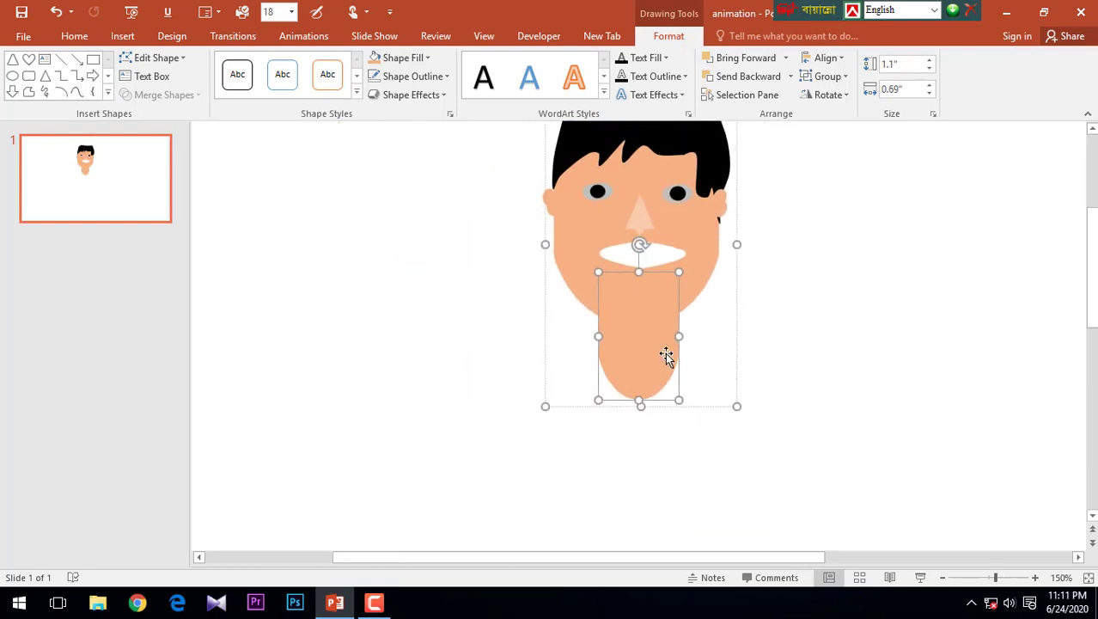
pyautogui.moveTo(657, 349); pyautogui.dragTo(657, 384)
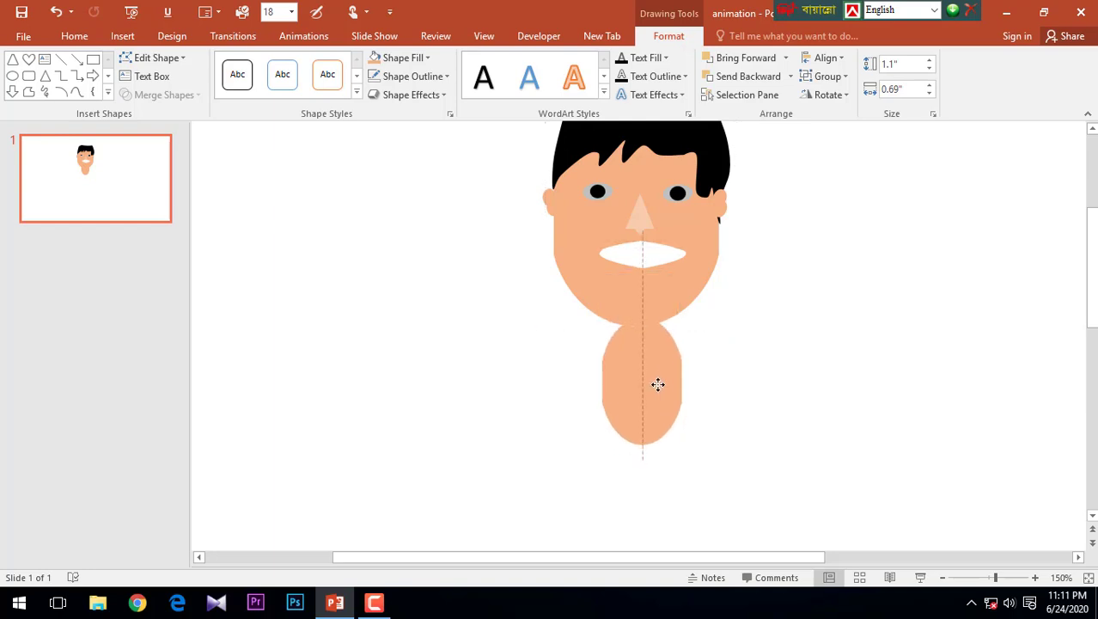
pyautogui.moveTo(657, 384); pyautogui.dragTo(653, 385)
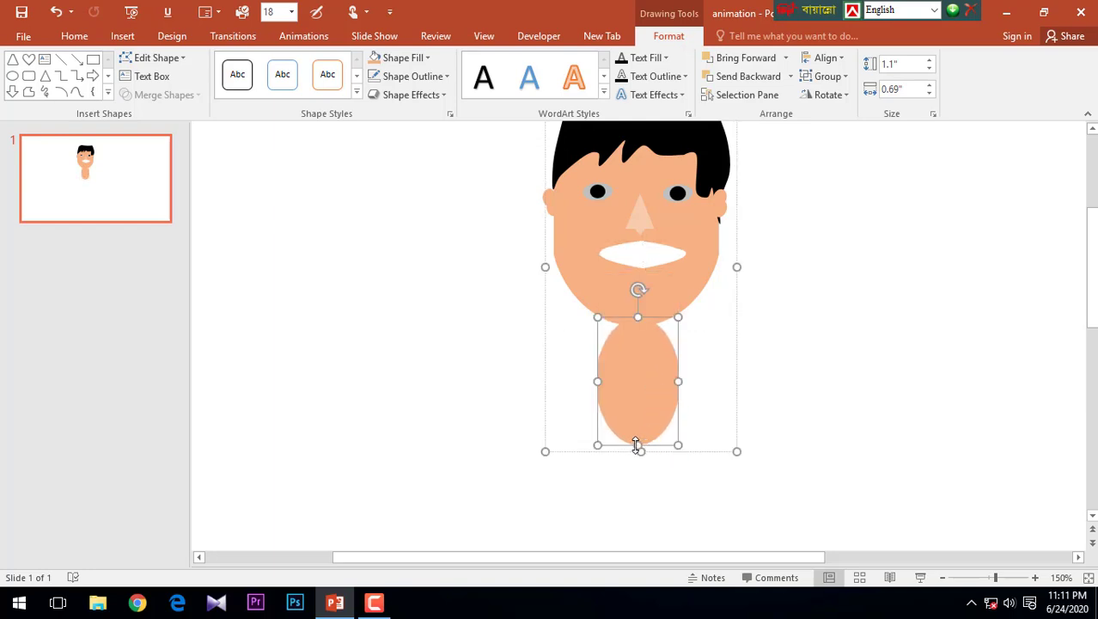
pyautogui.moveTo(636, 444); pyautogui.dragTo(636, 429)
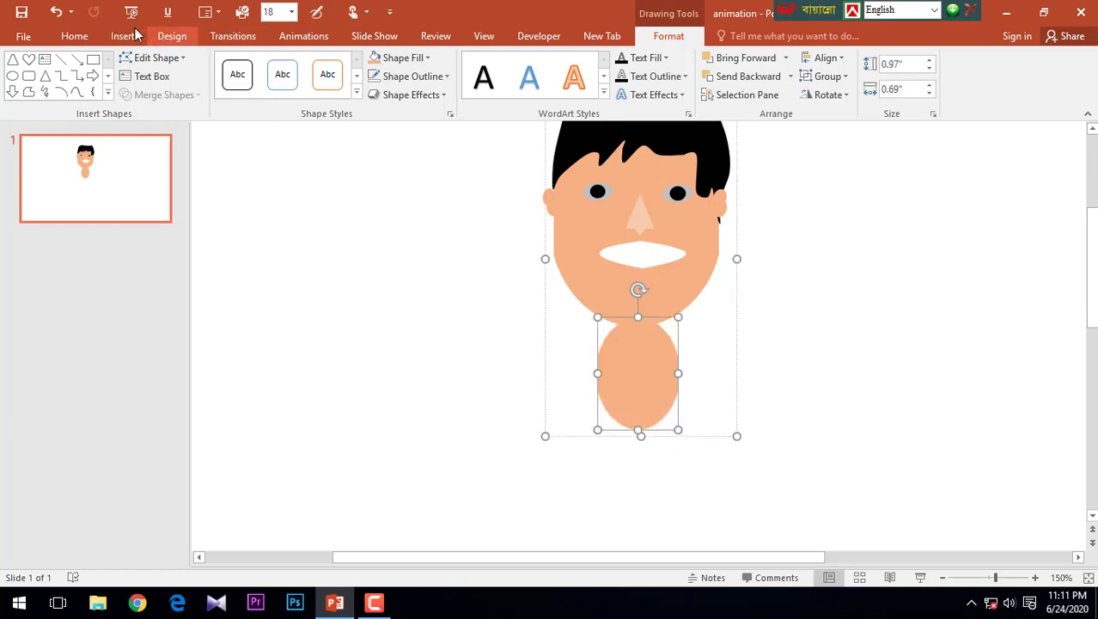
pyautogui.click(129, 36)
pyautogui.click(271, 99)
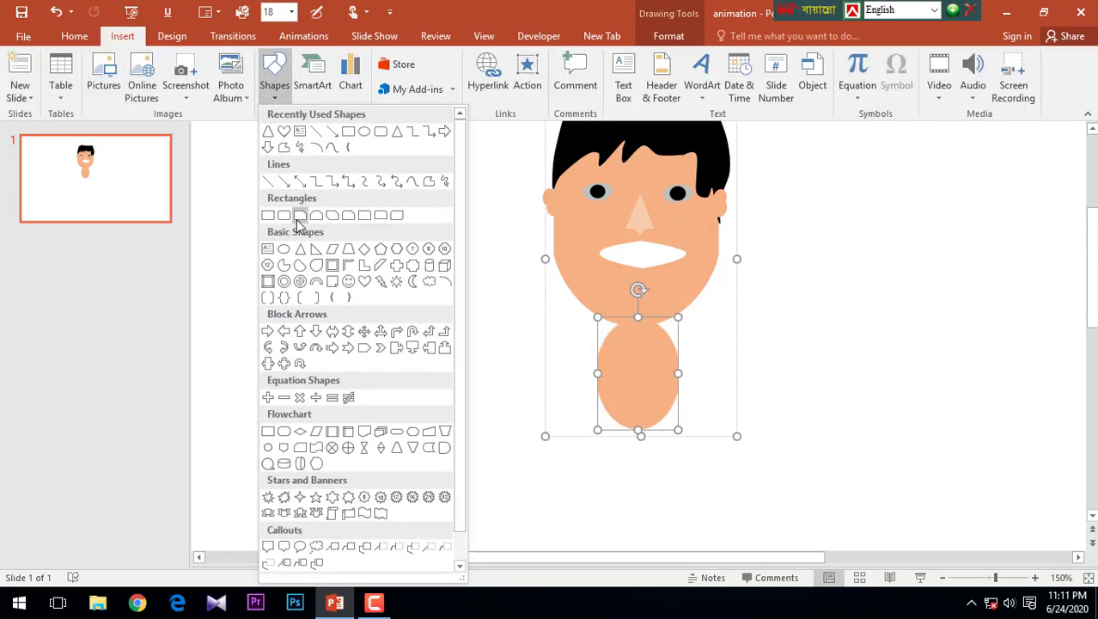
# Place a blue rounded rectangle under the neck and delete the oval neck
pyautogui.click(297, 219)
pyautogui.click(526, 379)
pyautogui.moveTo(574, 429)
pyautogui.mouseDown()
pyautogui.moveTo(627, 413)
pyautogui.moveTo(636, 384)
pyautogui.mouseUp()
pyautogui.click(631, 348)
pyautogui.click(632, 344)
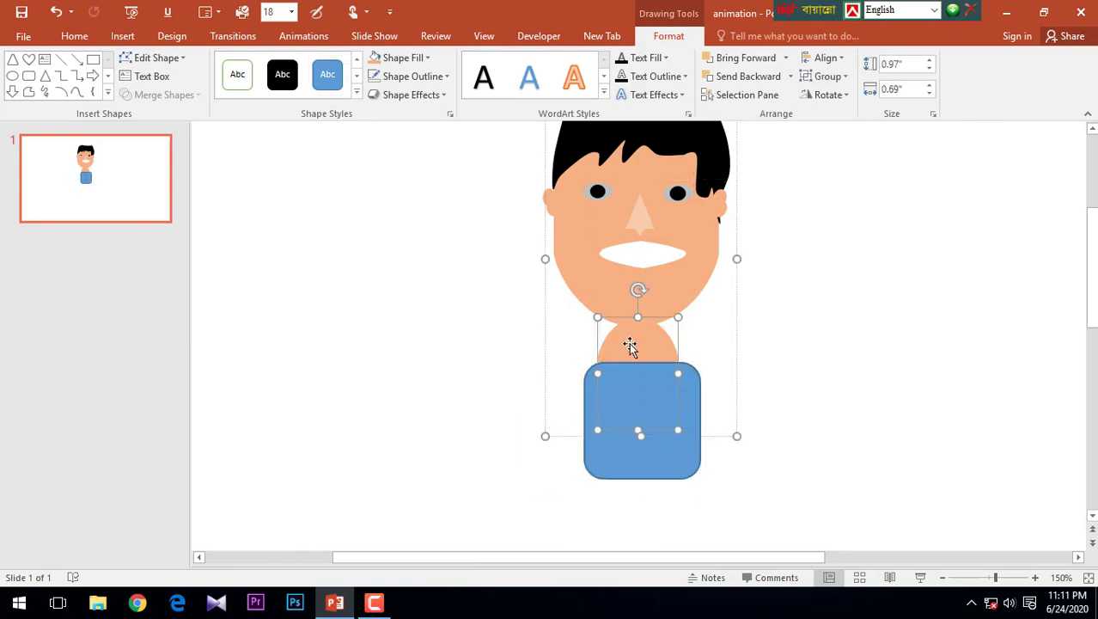
pyautogui.press('Delete')
# Make an outline-free copy of the rectangle and narrow it into a 1" by 0.74" neck
pyautogui.click(642, 411)
pyautogui.hotkey('ctrl', 'd')
pyautogui.moveTo(657, 422); pyautogui.dragTo(657, 381)
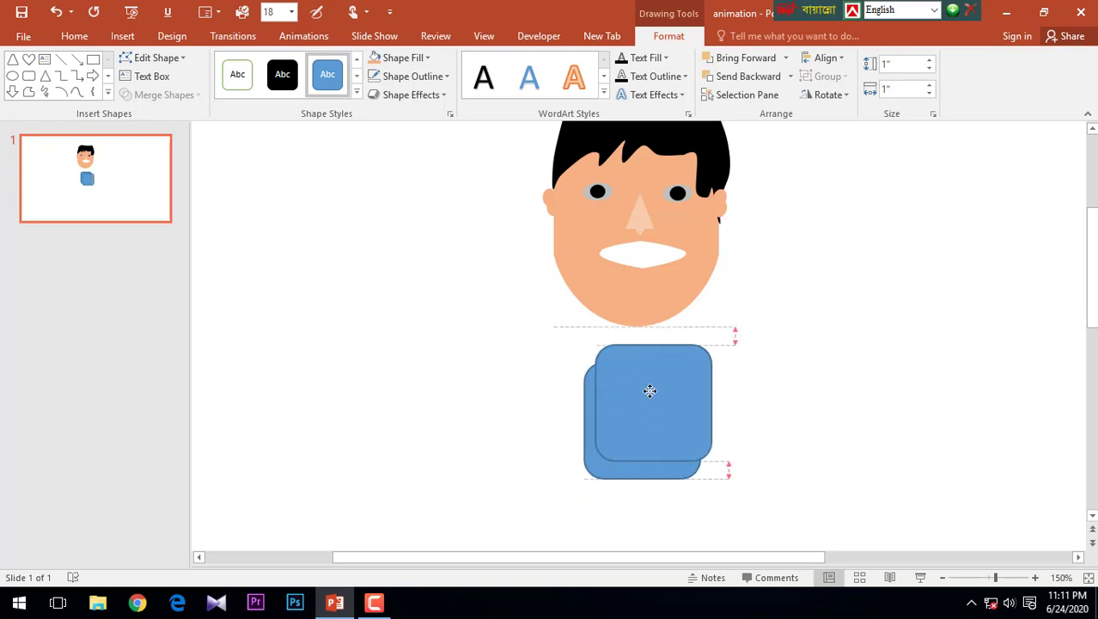
pyautogui.click(417, 77)
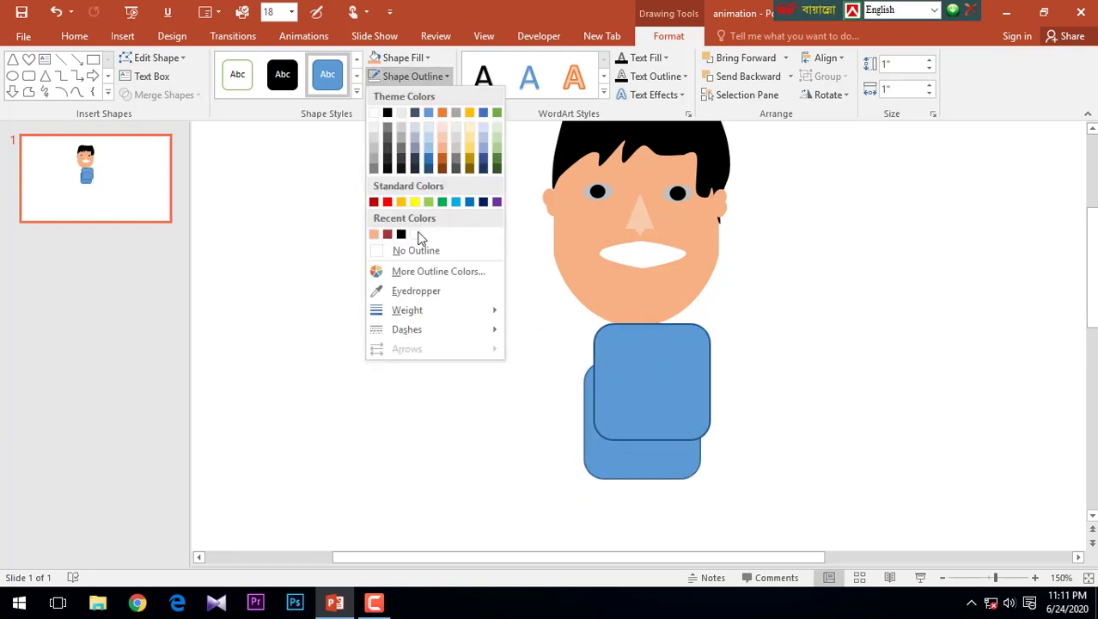
pyautogui.click(418, 250)
pyautogui.moveTo(713, 382); pyautogui.dragTo(667, 387)
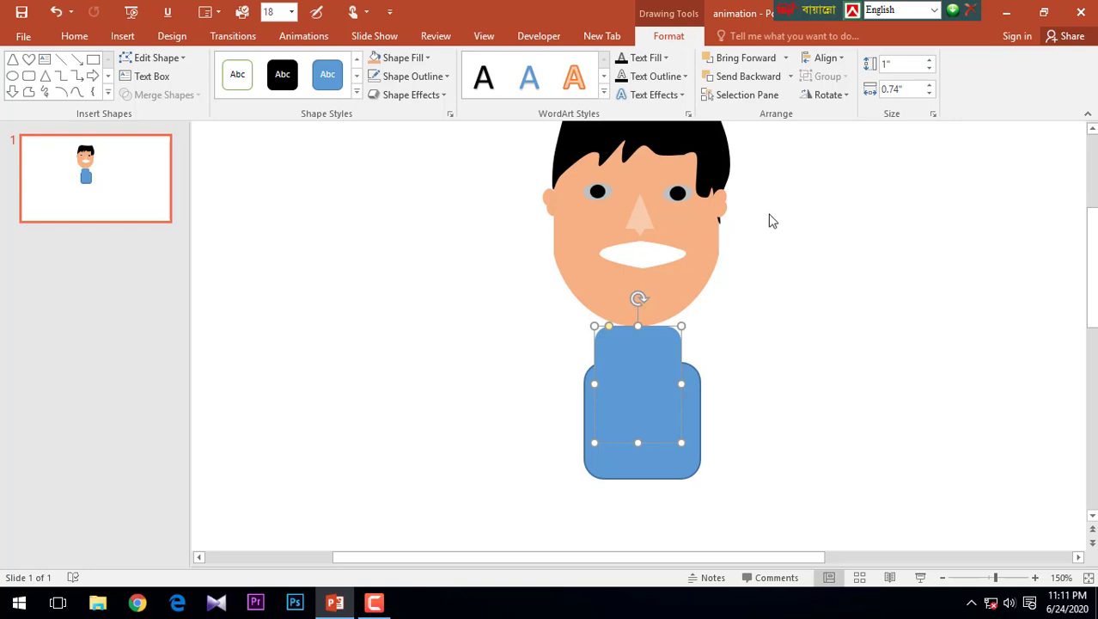
# Copy the blue neck rectangle and enlarge the copy into a torso beneath it
pyautogui.click(684, 467)
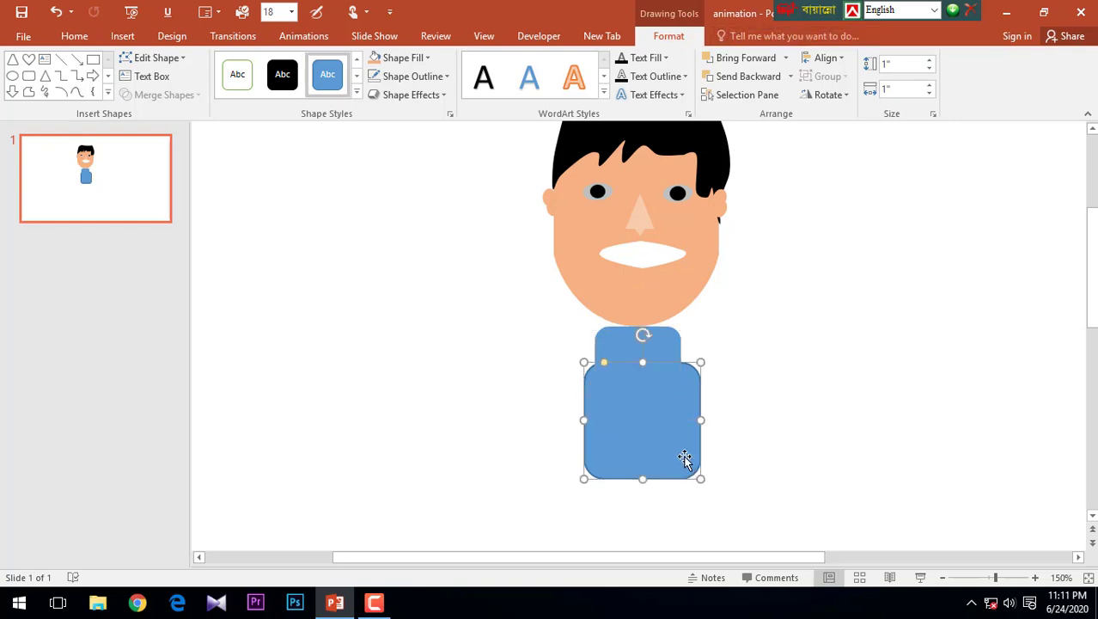
pyautogui.hotkey('ctrl', 'z')
pyautogui.click(633, 384)
pyautogui.moveTo(634, 384)
pyautogui.mouseDown()
pyautogui.moveTo(593, 429)
pyautogui.moveTo(696, 439)
pyautogui.moveTo(667, 436)
pyautogui.moveTo(668, 410)
pyautogui.mouseUp()
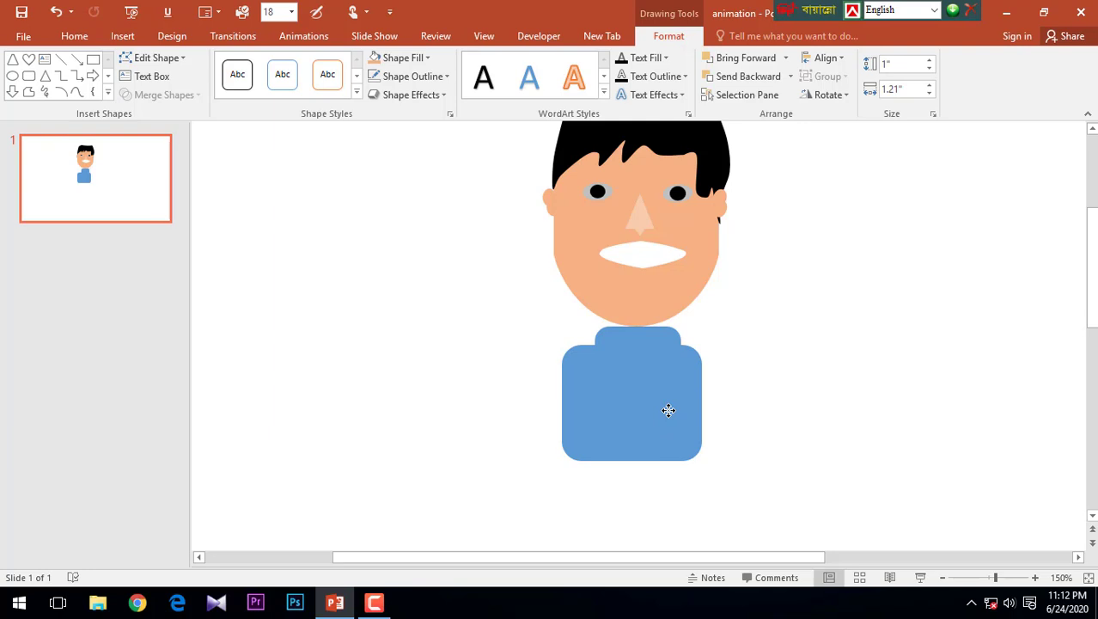
pyautogui.moveTo(668, 409); pyautogui.dragTo(659, 399)
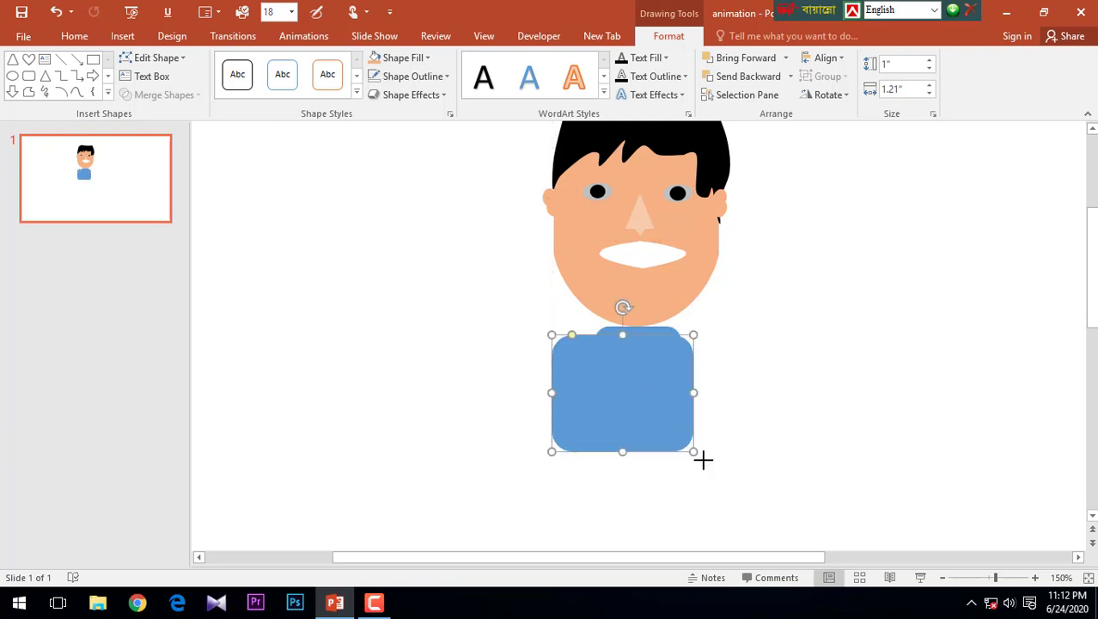
pyautogui.moveTo(703, 459); pyautogui.dragTo(758, 527)
# Align the torso under the neck, lengthen it to 2" and widen it slightly
pyautogui.keyDown('ctrl'); pyautogui.scroll(-5, 769, 391); pyautogui.keyUp('ctrl')
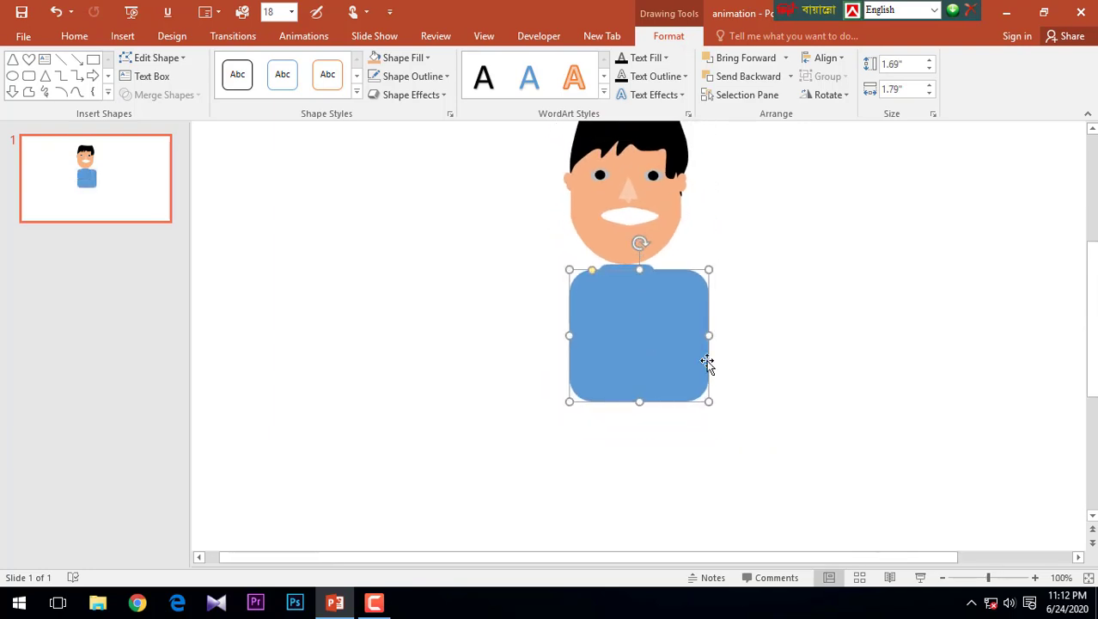
pyautogui.moveTo(658, 348); pyautogui.dragTo(653, 354)
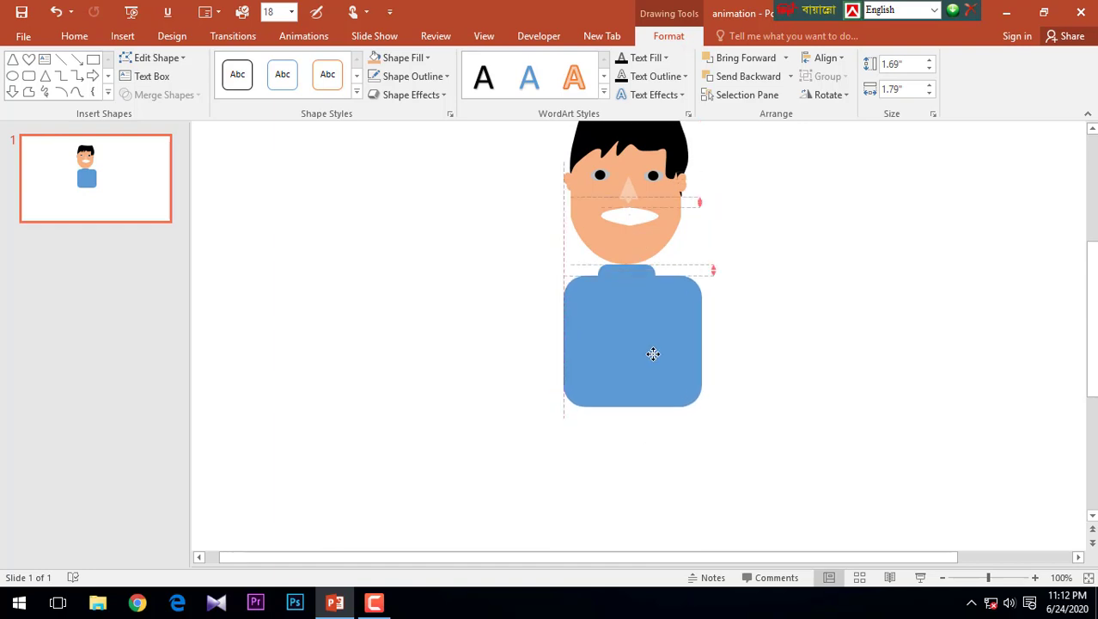
pyautogui.moveTo(653, 354); pyautogui.dragTo(647, 357)
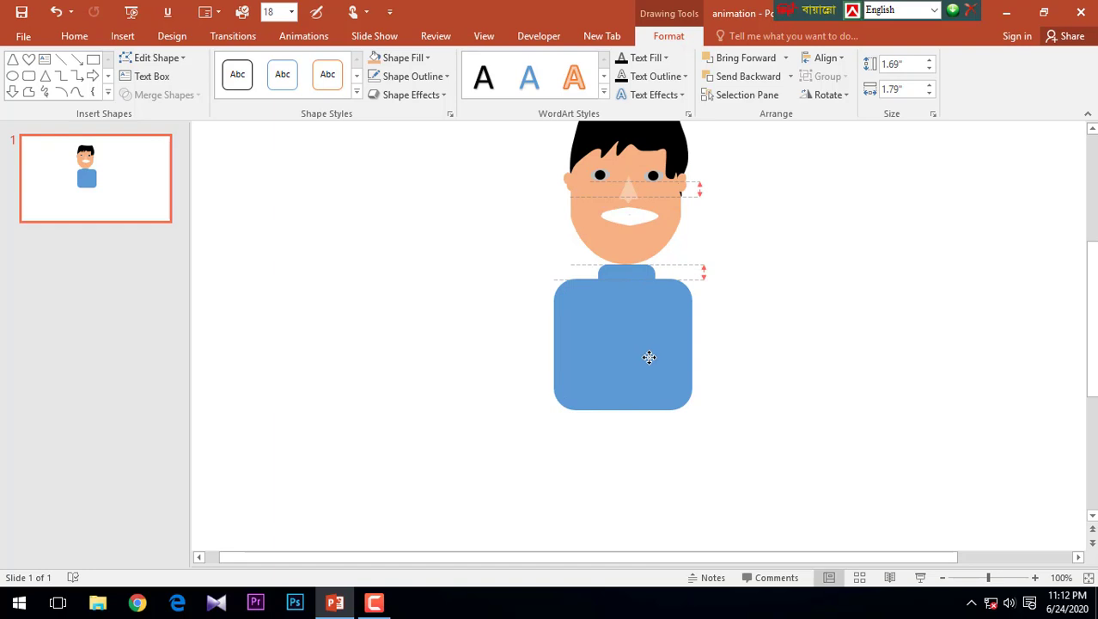
pyautogui.moveTo(648, 358); pyautogui.dragTo(650, 358)
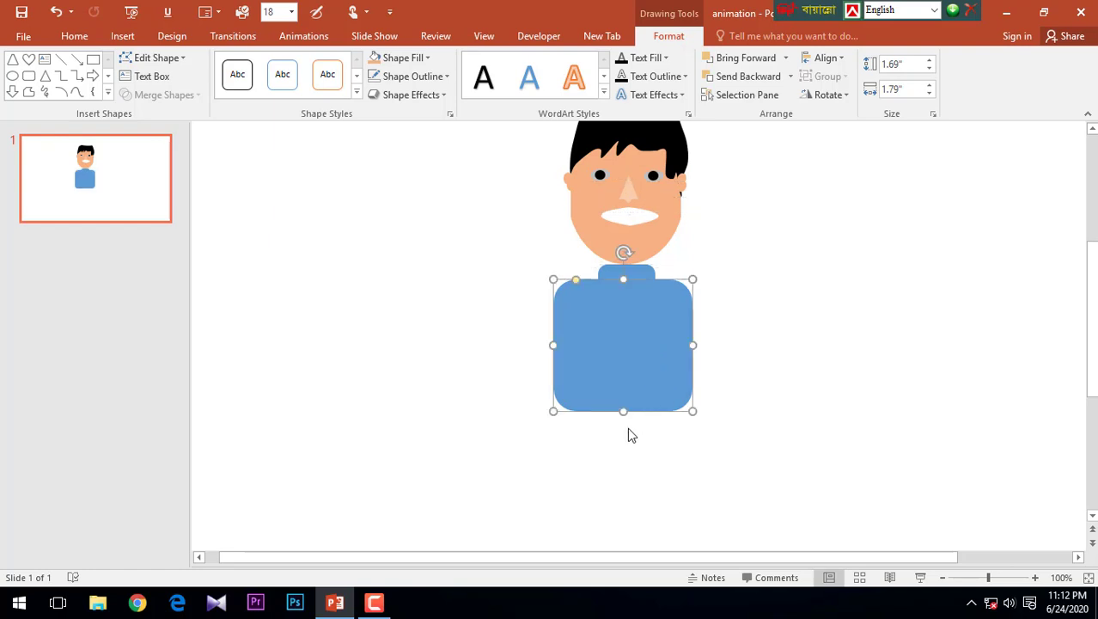
pyautogui.moveTo(625, 411); pyautogui.dragTo(625, 433)
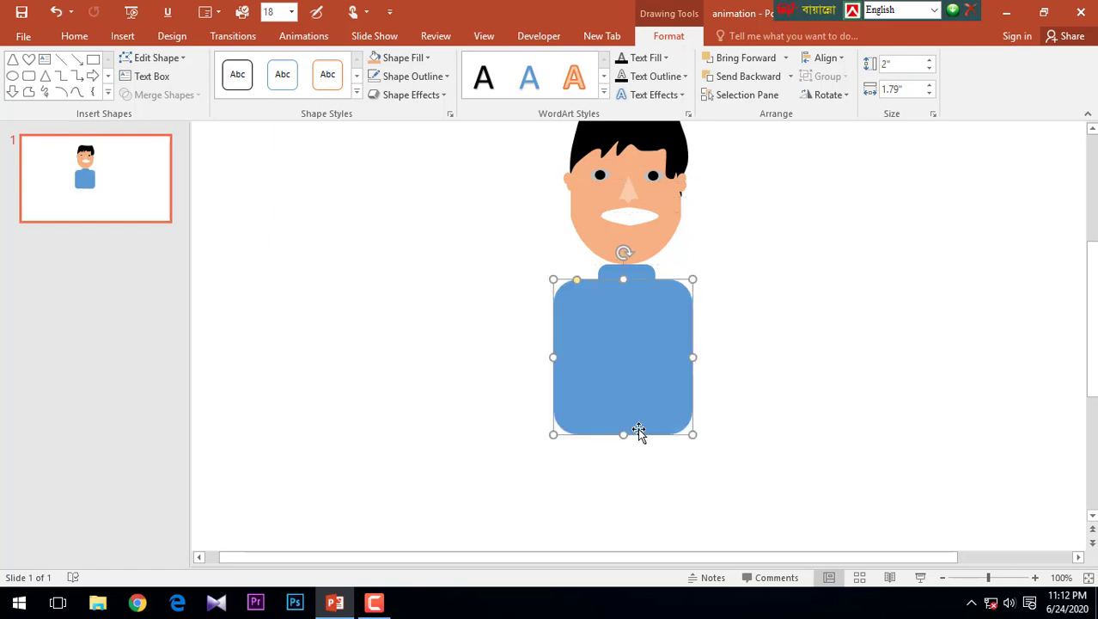
pyautogui.moveTo(692, 358); pyautogui.dragTo(698, 361)
pyautogui.click(638, 271)
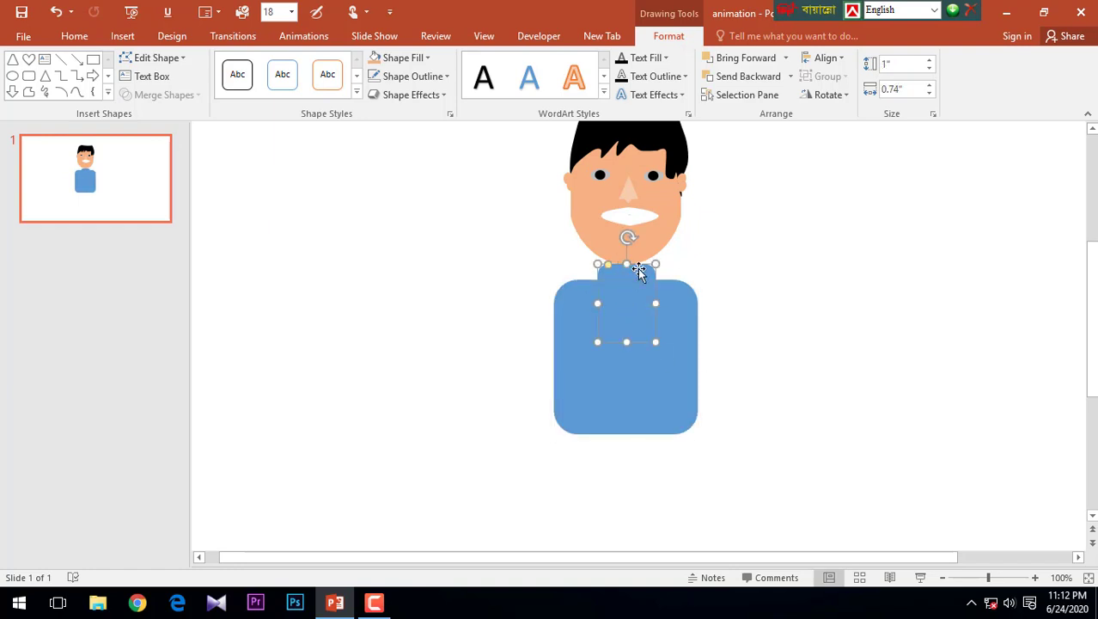
pyautogui.moveTo(640, 275); pyautogui.dragTo(748, 289)
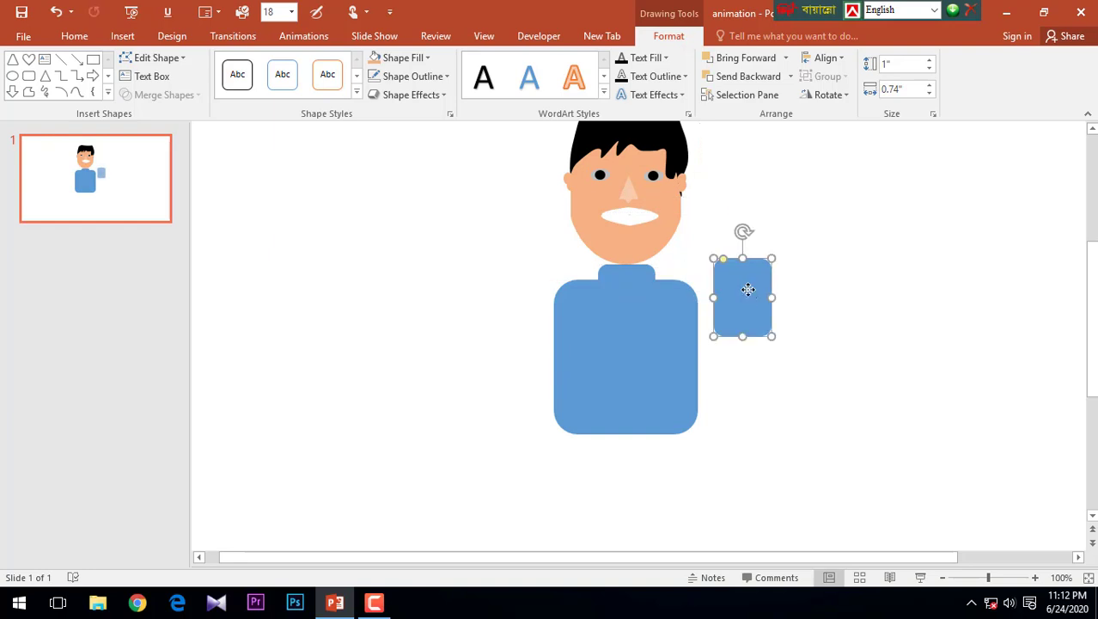
pyautogui.click(404, 59)
pyautogui.click(388, 105)
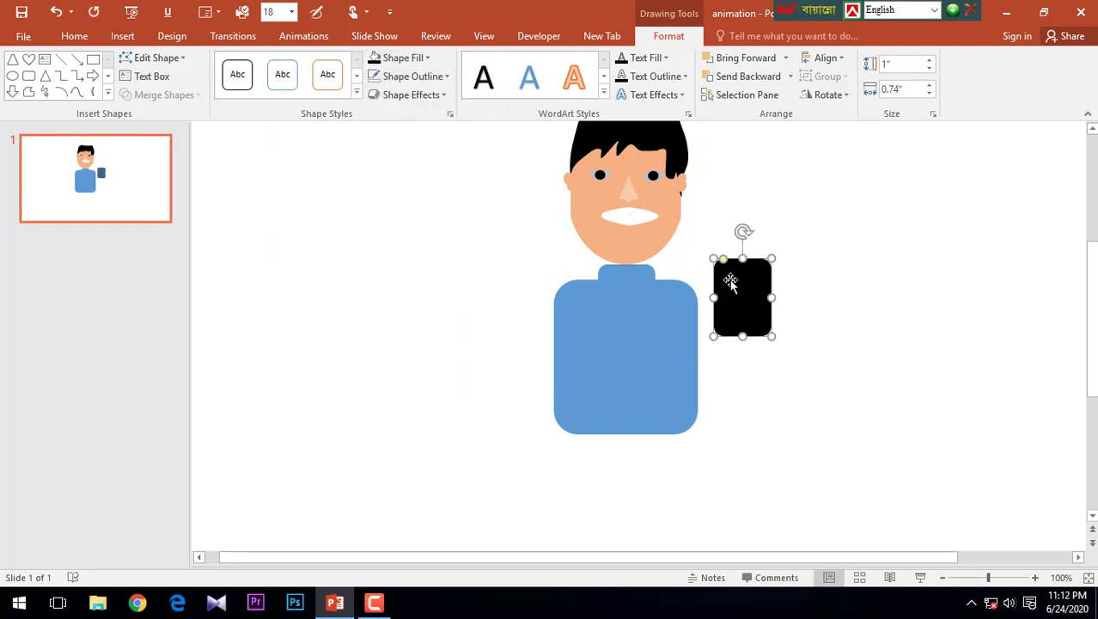
pyautogui.moveTo(730, 295)
pyautogui.mouseDown()
pyautogui.moveTo(666, 322)
pyautogui.moveTo(631, 313)
pyautogui.mouseUp()
pyautogui.moveTo(649, 250); pyautogui.dragTo(706, 277)
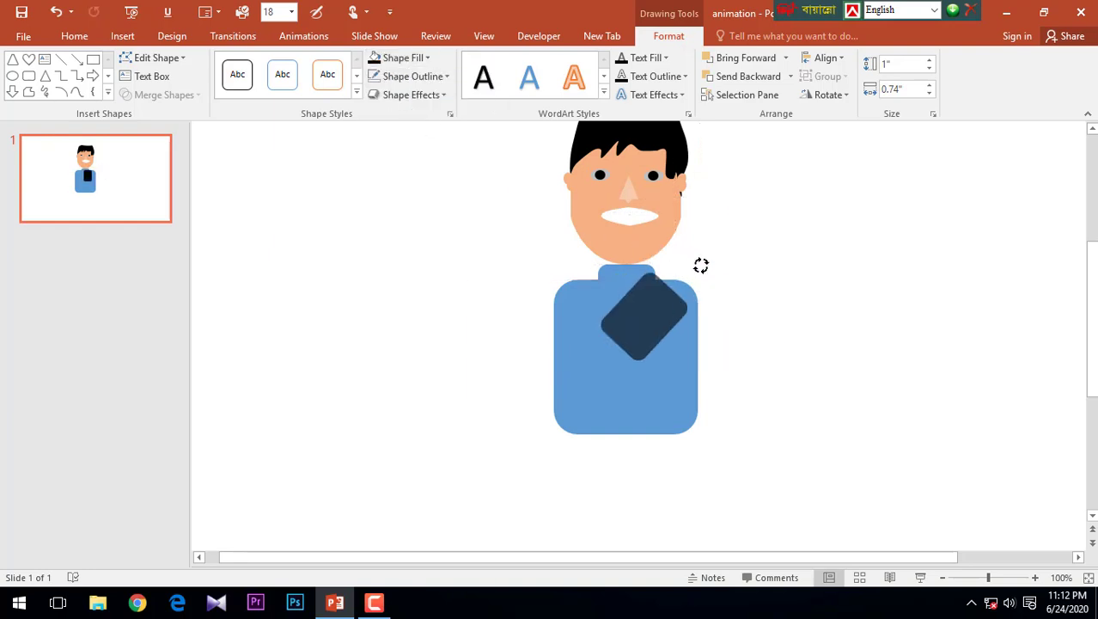
pyautogui.moveTo(657, 320)
pyautogui.mouseDown()
pyautogui.moveTo(571, 315)
pyautogui.moveTo(600, 305)
pyautogui.mouseUp()
pyautogui.moveTo(649, 260); pyautogui.dragTo(658, 277)
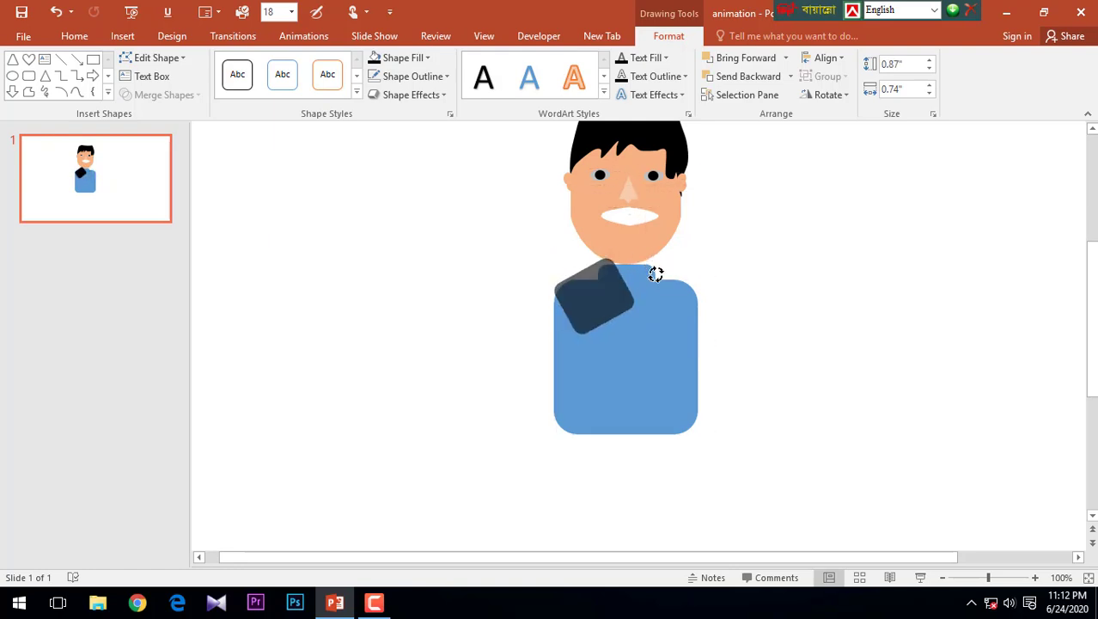
pyautogui.moveTo(589, 299); pyautogui.dragTo(599, 291)
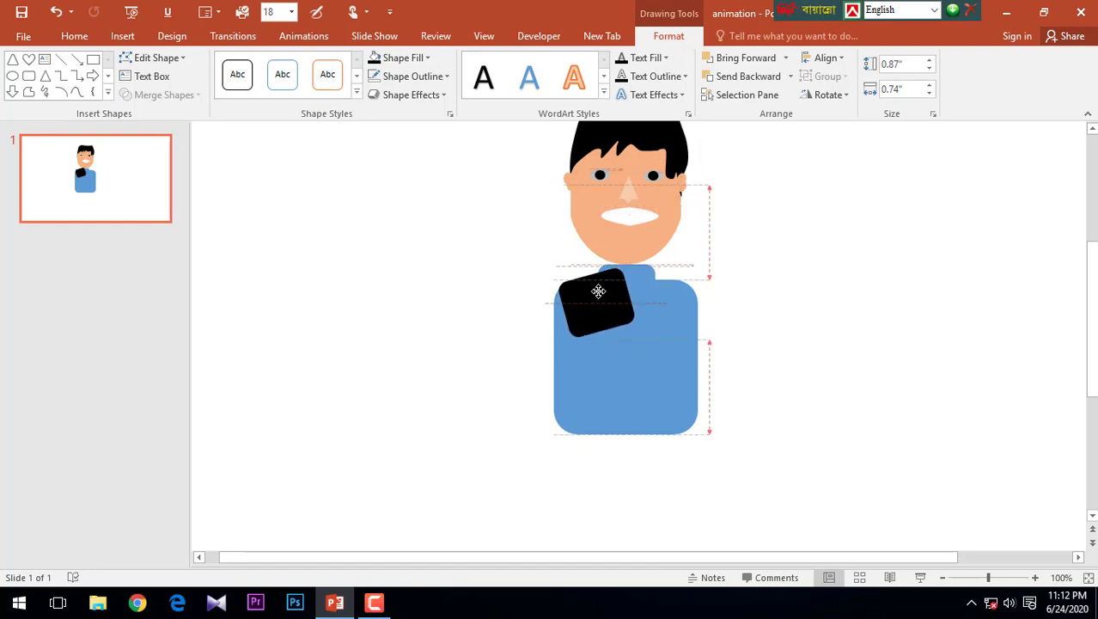
pyautogui.moveTo(598, 291); pyautogui.dragTo(605, 311)
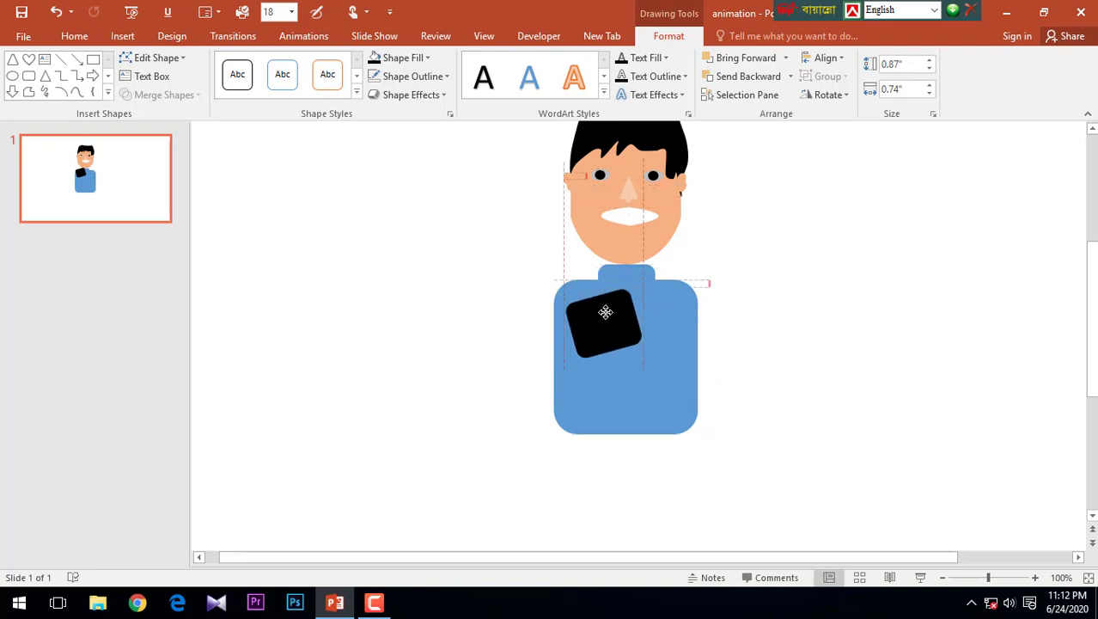
pyautogui.moveTo(606, 312); pyautogui.dragTo(606, 313)
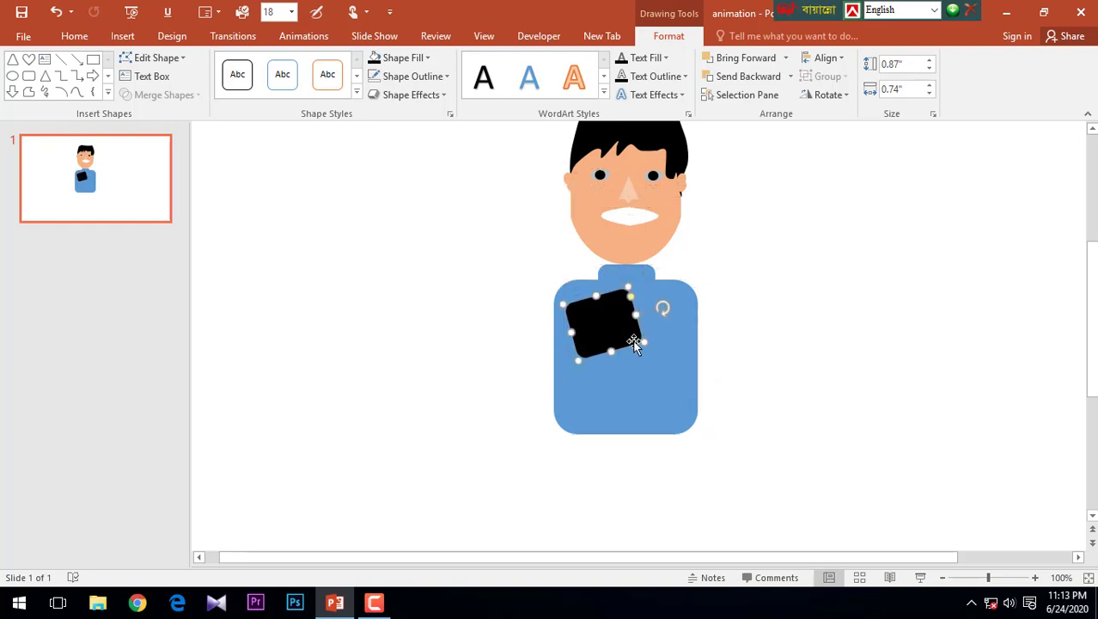
pyautogui.press('Delete')
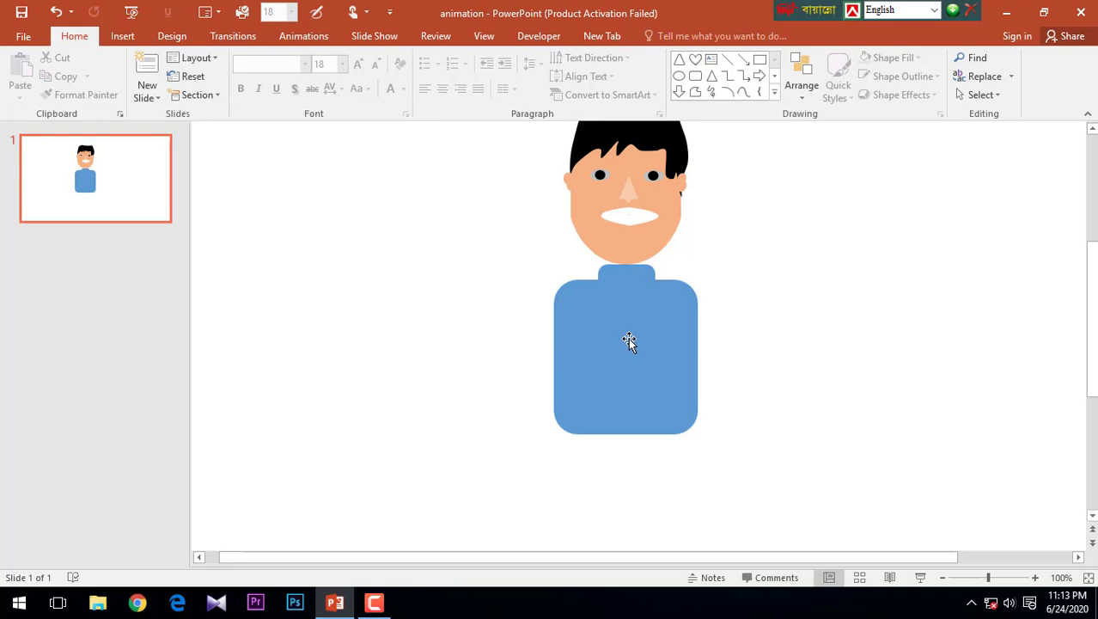
# Duplicate the body into two 2" by 0.52" blue legs hanging beneath the torso
pyautogui.click(641, 365)
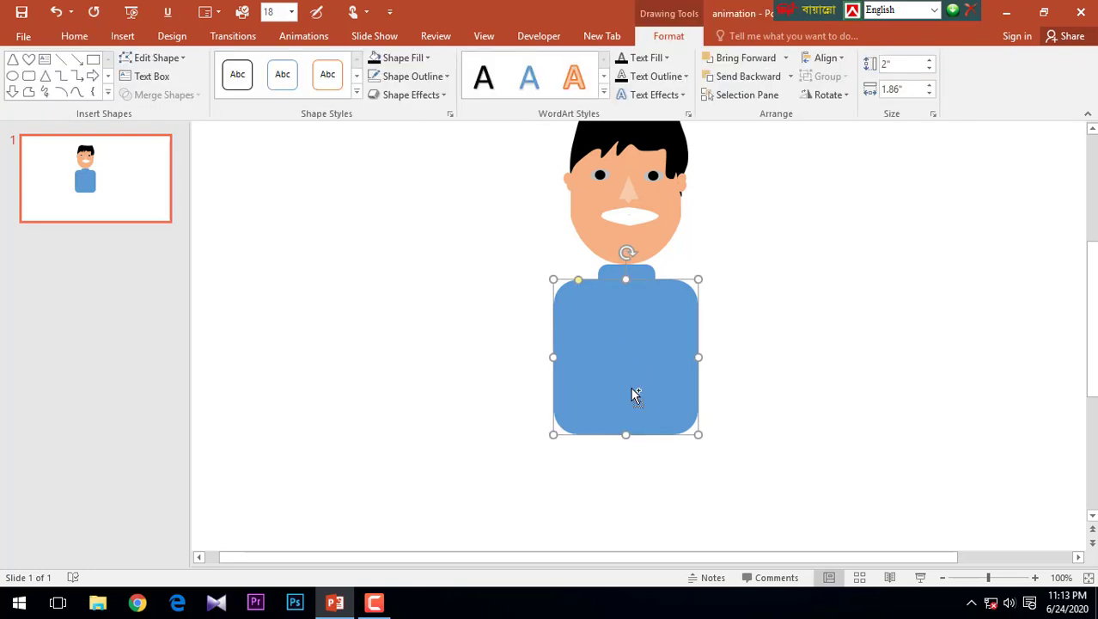
pyautogui.moveTo(634, 392); pyautogui.dragTo(609, 522)
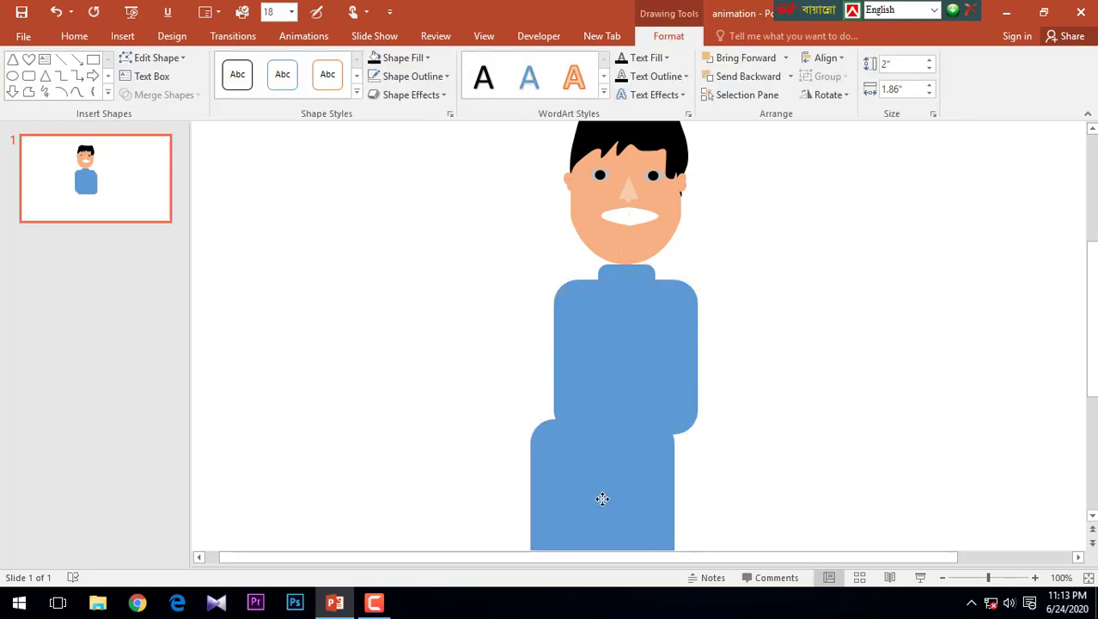
pyautogui.moveTo(675, 487)
pyautogui.mouseDown()
pyautogui.moveTo(572, 491)
pyautogui.moveTo(604, 475)
pyautogui.mouseUp()
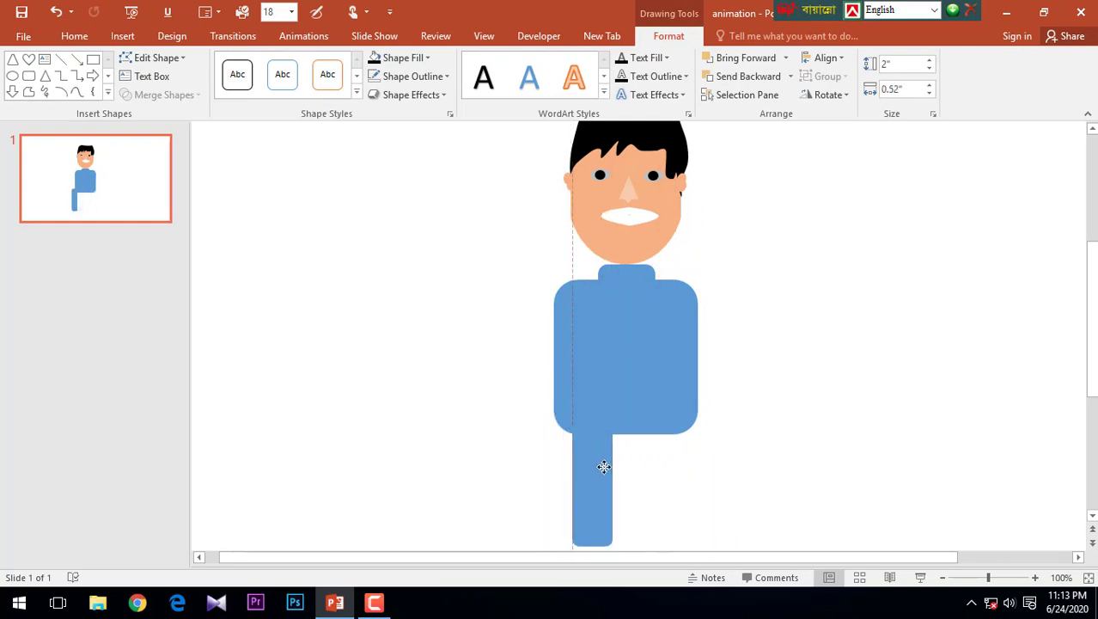
pyautogui.moveTo(604, 475); pyautogui.dragTo(665, 359)
pyautogui.scroll(-3, 613, 467)
pyautogui.scroll(1, 680, 352)
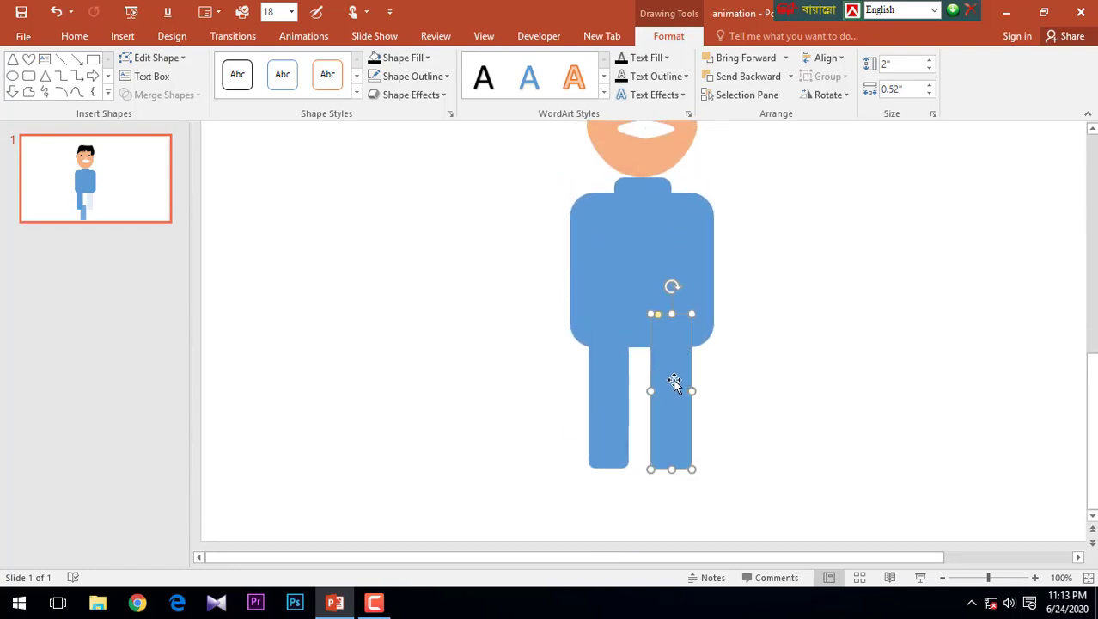
pyautogui.click(122, 35)
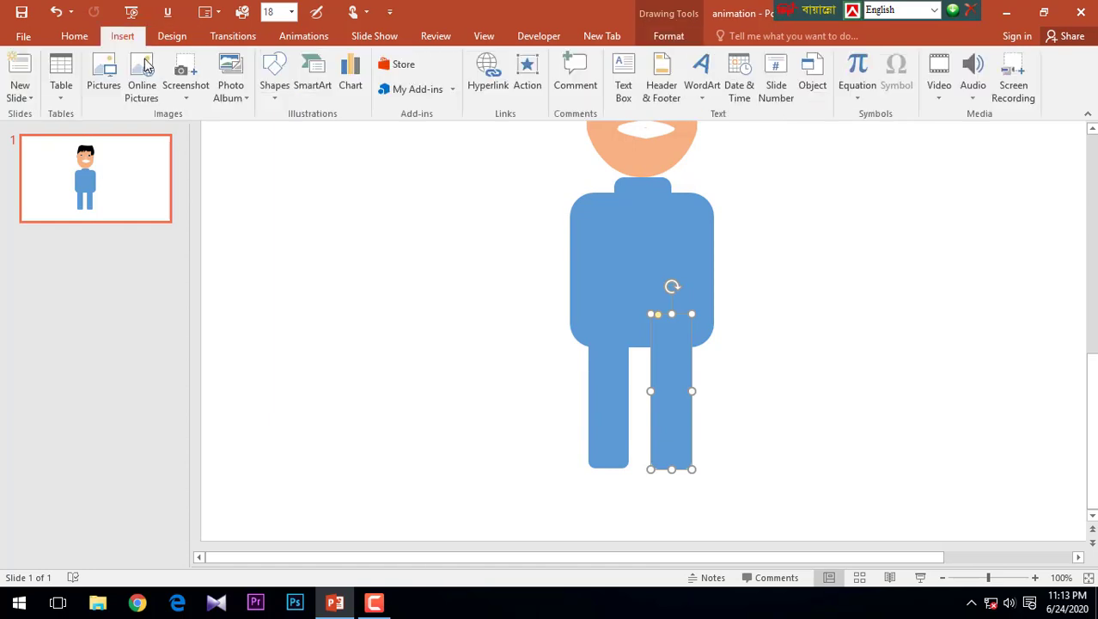
# Draw a Flowchart cylinder, tilt it about 45 degrees, shorten it and set it against the shoulder
pyautogui.click(275, 95)
pyautogui.scroll(-1, 317, 391)
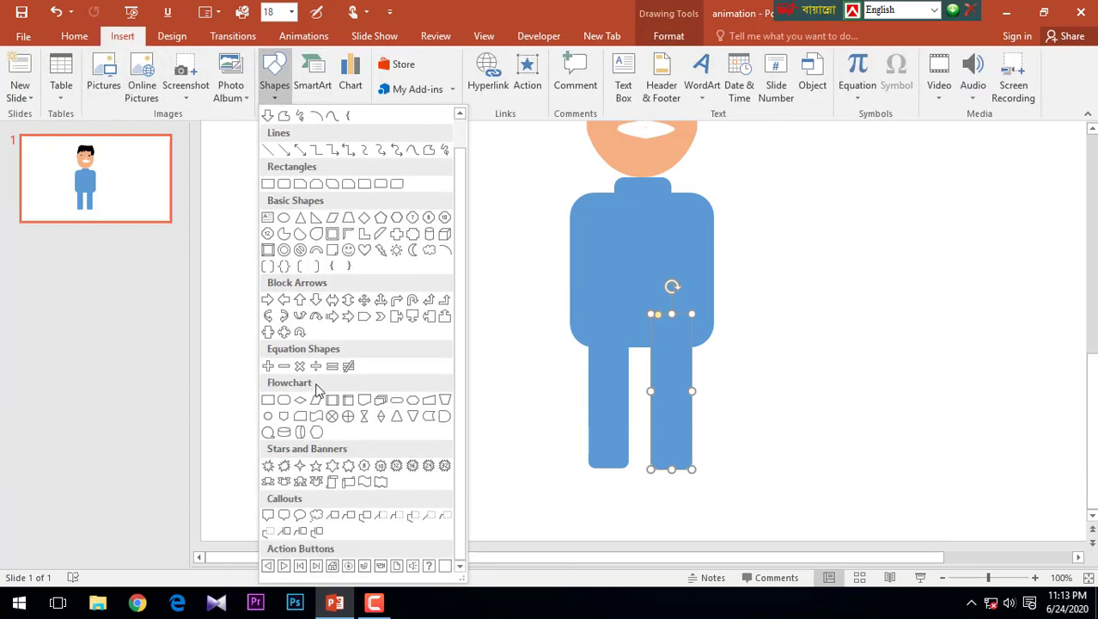
pyautogui.click(300, 432)
pyautogui.moveTo(368, 304); pyautogui.dragTo(534, 369)
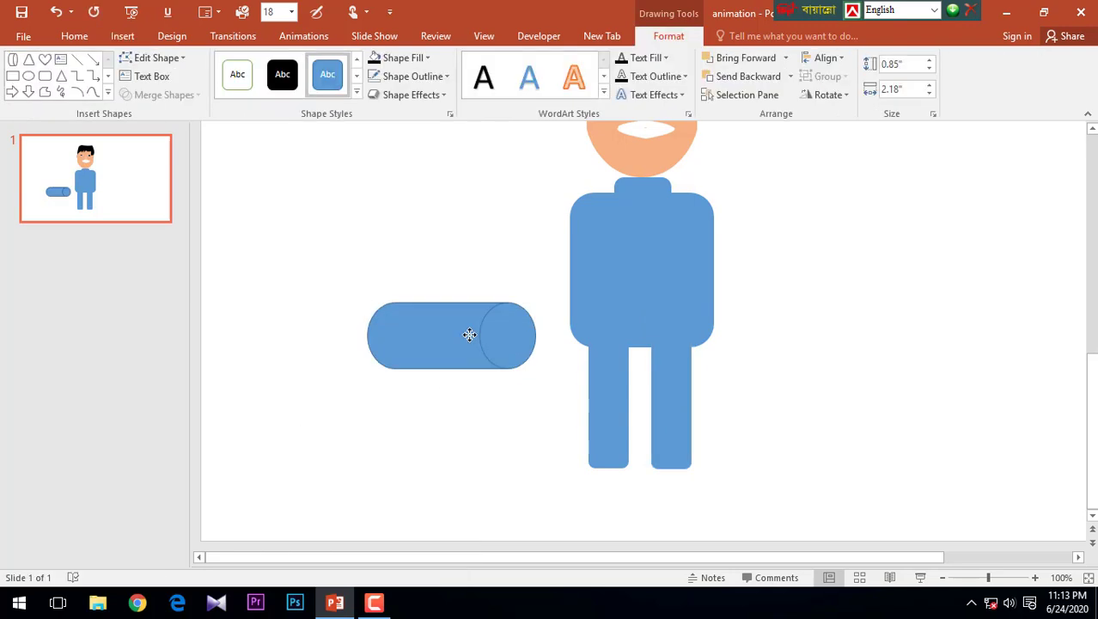
pyautogui.moveTo(449, 260); pyautogui.dragTo(413, 285)
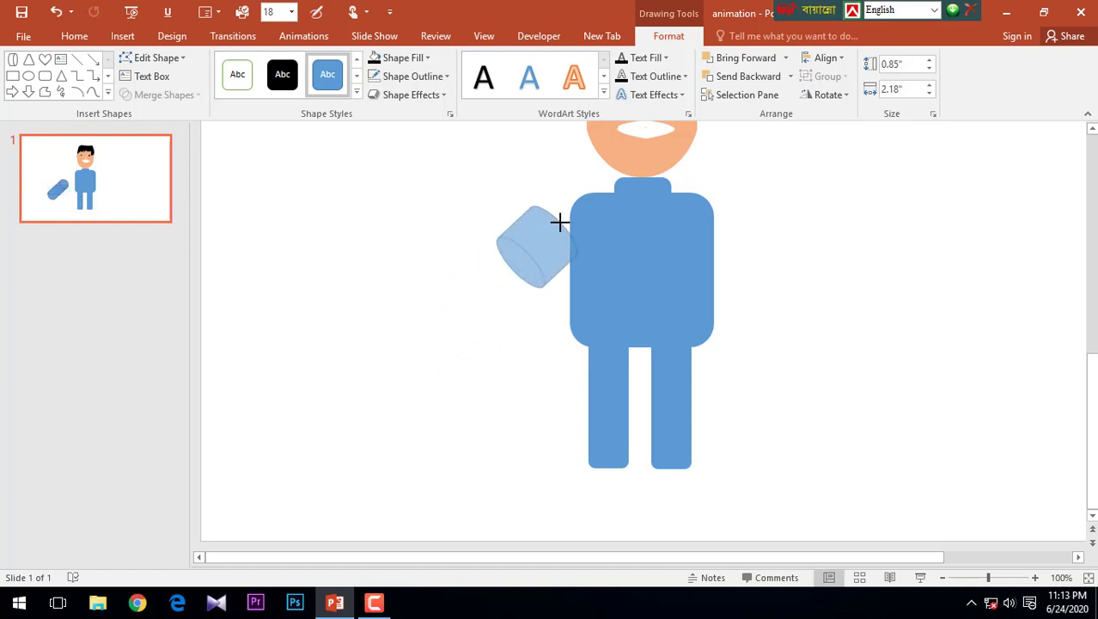
pyautogui.moveTo(560, 222); pyautogui.dragTo(595, 192)
pyautogui.moveTo(576, 240); pyautogui.dragTo(562, 249)
# Undo the cylinder, restore and rotate the rectangle, and paste a 2" by 0.52" arm at the left shoulder
pyautogui.hotkey('ctrl', 'z')
pyautogui.hotkey('ctrl', 'z')
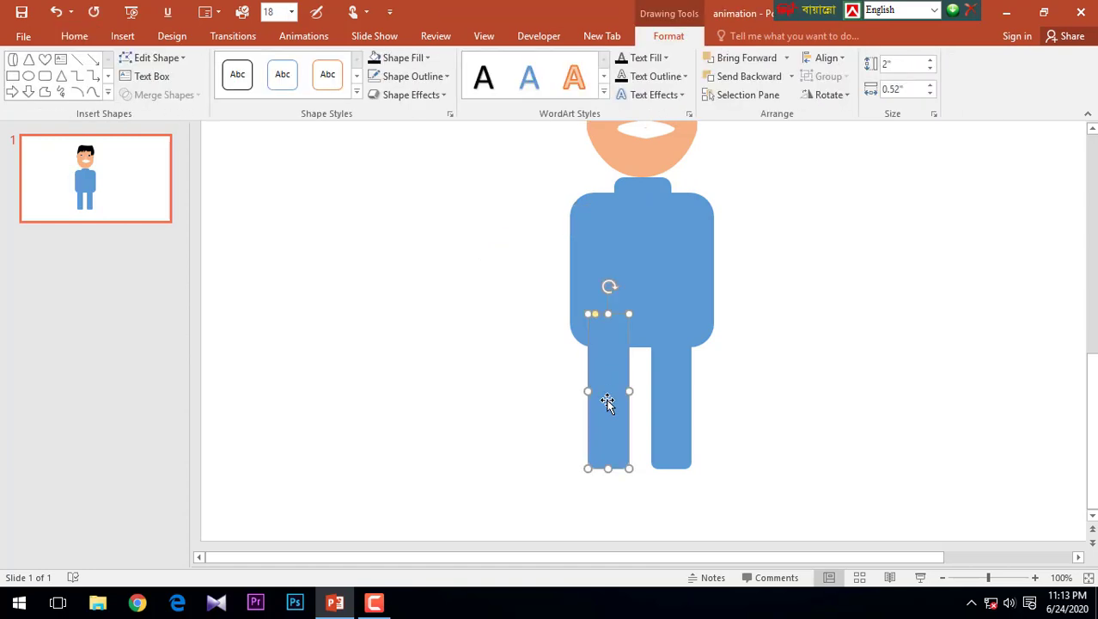
pyautogui.hotkey('ctrl', 'z')
pyautogui.hotkey('ctrl', 'z')
pyautogui.hotkey('ctrl', 'z')
pyautogui.hotkey('ctrl', 'y')
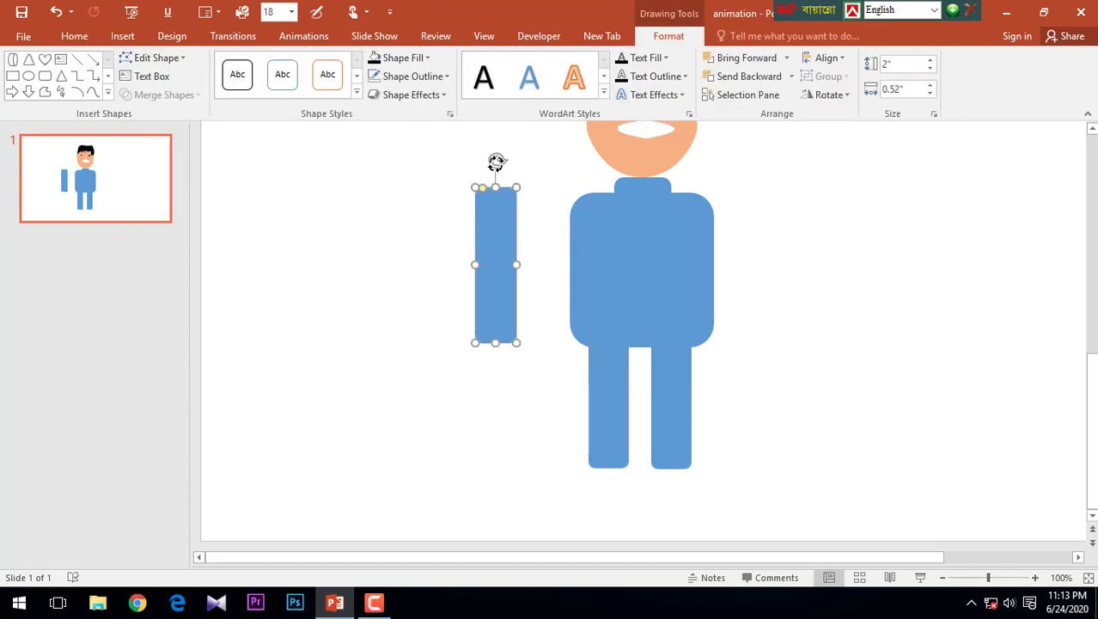
pyautogui.moveTo(496, 163); pyautogui.dragTo(524, 163)
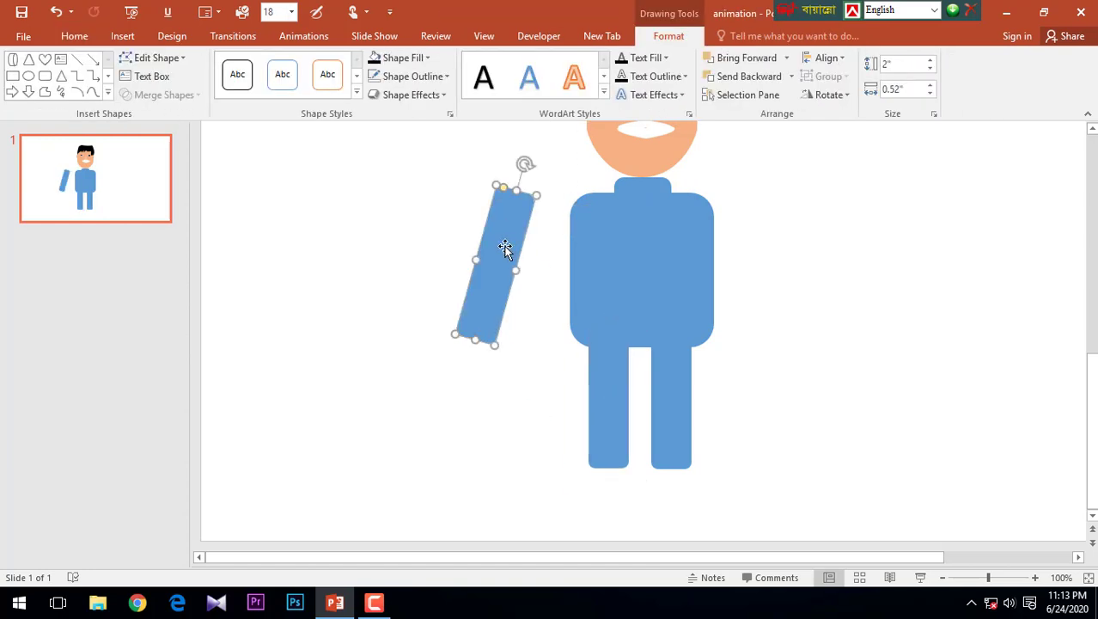
pyautogui.moveTo(508, 247); pyautogui.dragTo(561, 251)
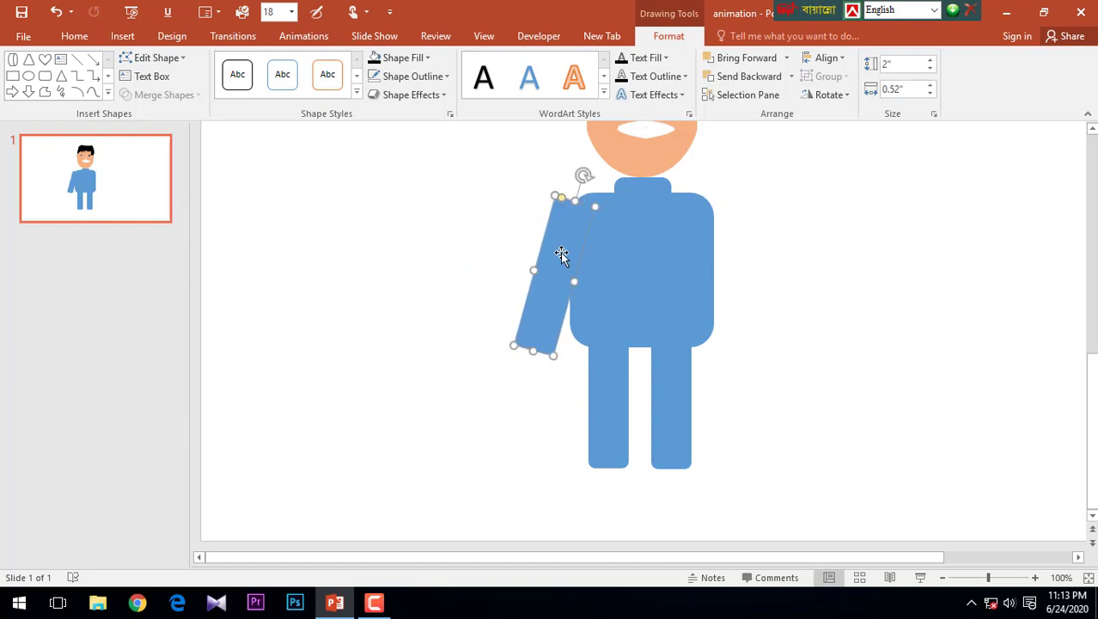
pyautogui.hotkey('ctrl', 'v')
pyautogui.moveTo(519, 280)
pyautogui.mouseDown()
pyautogui.moveTo(544, 298)
pyautogui.moveTo(518, 425)
pyautogui.moveTo(591, 374)
pyautogui.moveTo(540, 412)
pyautogui.moveTo(527, 409)
pyautogui.mouseUp()
# Stand the left arm upright, shorten it into an upper arm and set a forearm below it
pyautogui.moveTo(557, 342); pyautogui.dragTo(530, 338)
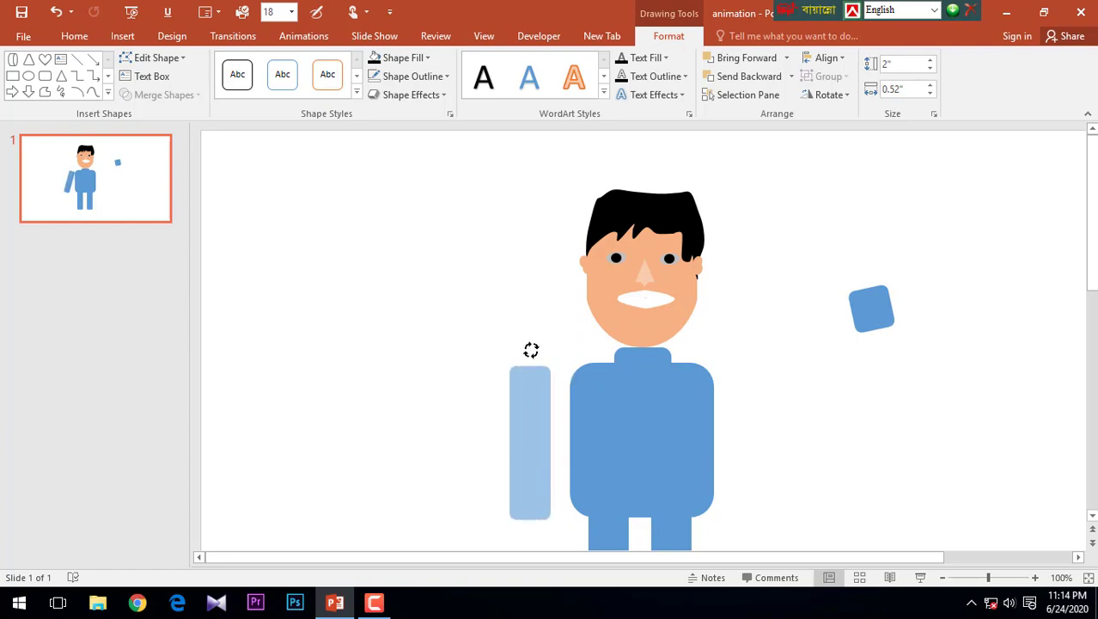
pyautogui.moveTo(539, 438); pyautogui.dragTo(543, 438)
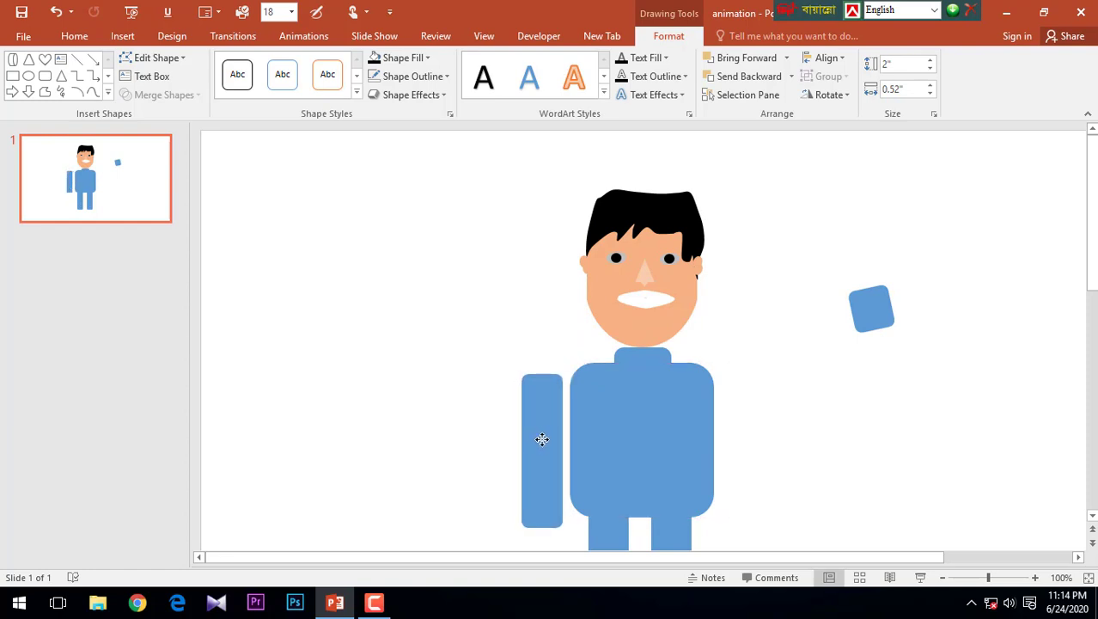
pyautogui.moveTo(542, 526)
pyautogui.mouseDown()
pyautogui.moveTo(540, 457)
pyautogui.moveTo(548, 497)
pyautogui.mouseUp()
pyautogui.moveTo(546, 419); pyautogui.dragTo(529, 417)
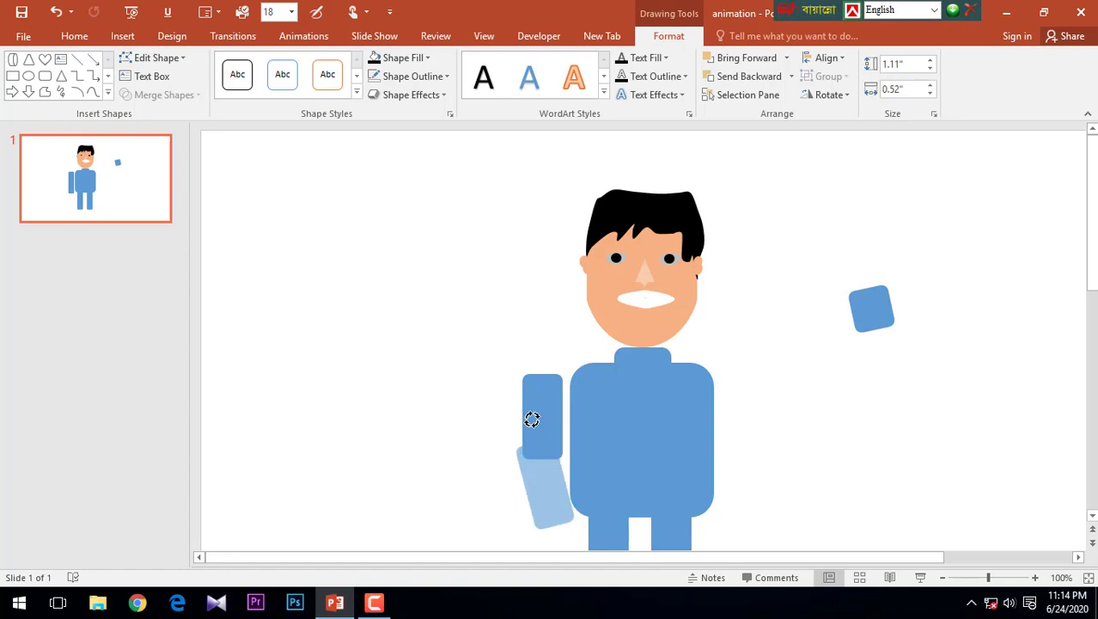
pyautogui.moveTo(545, 489); pyautogui.dragTo(563, 487)
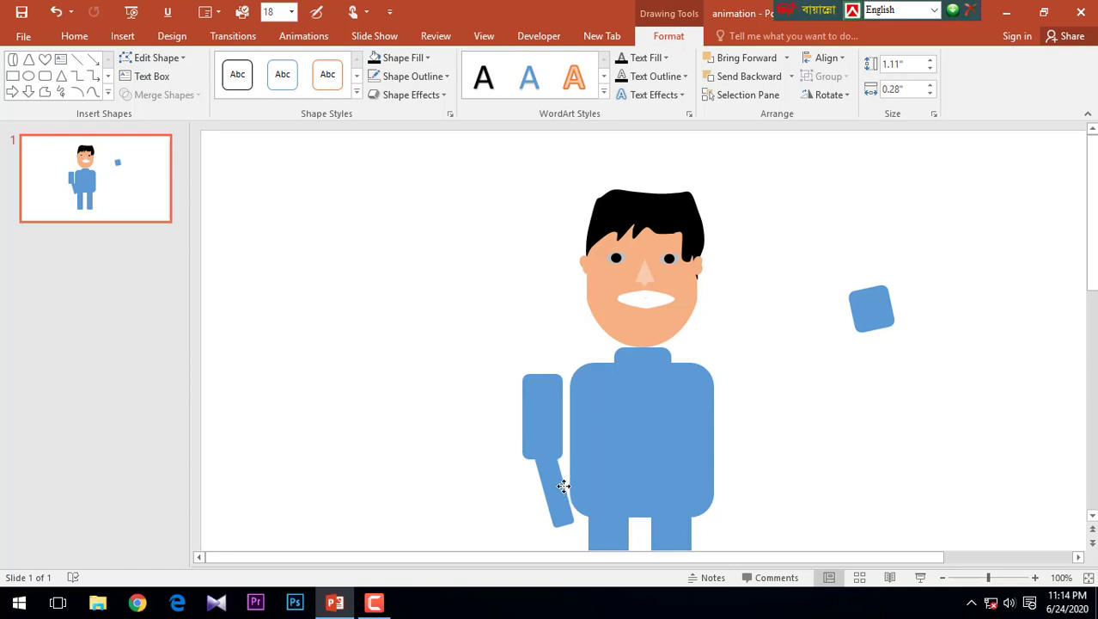
pyautogui.moveTo(562, 486); pyautogui.dragTo(563, 486)
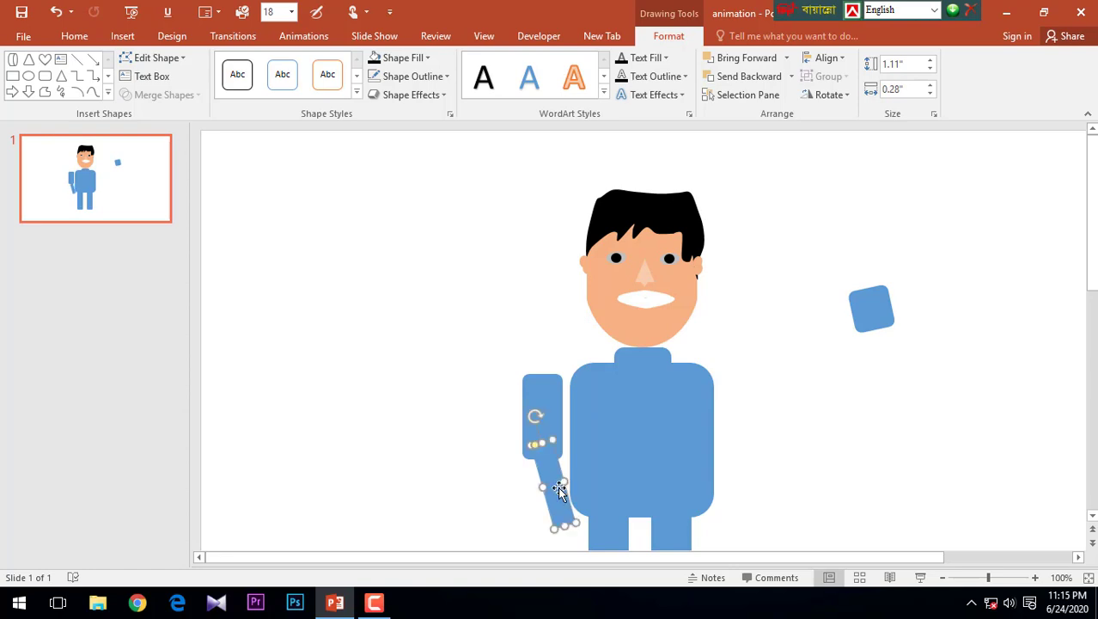
# Narrow the upper arm to 0.41" and tilt it against the left shoulder
pyautogui.click(542, 417)
pyautogui.moveTo(524, 417); pyautogui.dragTo(531, 416)
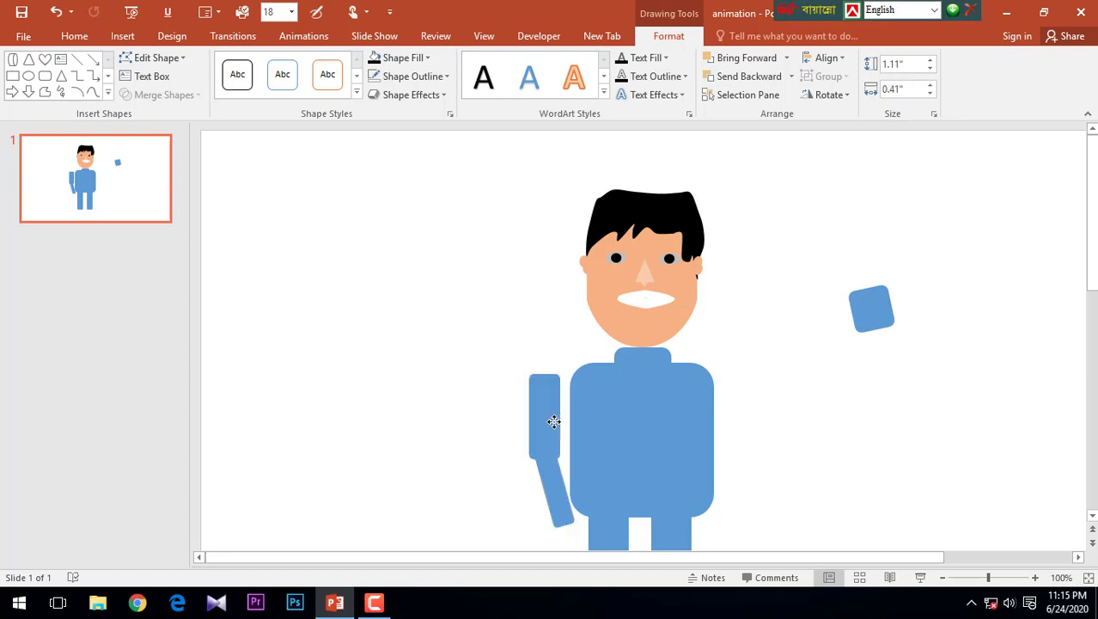
pyautogui.moveTo(537, 421); pyautogui.dragTo(570, 398)
pyautogui.hotkey('ctrl', 'z')
pyautogui.click(544, 417)
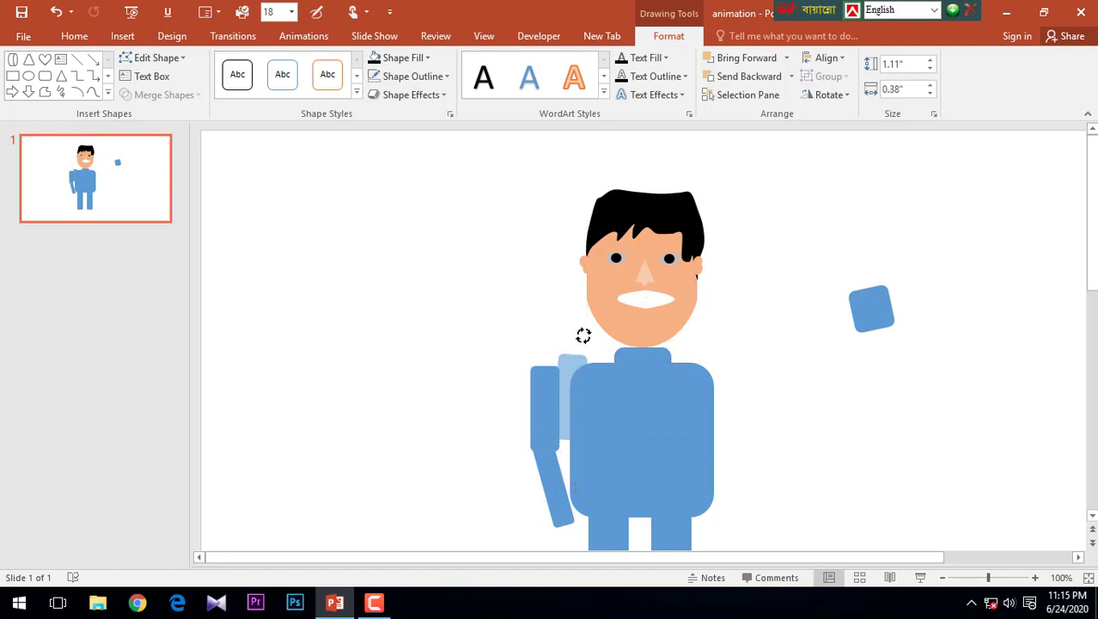
pyautogui.moveTo(571, 326)
pyautogui.mouseDown()
pyautogui.moveTo(602, 359)
pyautogui.moveTo(591, 382)
pyautogui.mouseUp()
pyautogui.moveTo(589, 392)
pyautogui.mouseDown()
pyautogui.moveTo(546, 386)
pyautogui.moveTo(558, 403)
pyautogui.moveTo(541, 464)
pyautogui.moveTo(552, 445)
pyautogui.mouseUp()
# Move the loose arm piece aside and copy the left sleeve onto the right shoulder
pyautogui.click(552, 434)
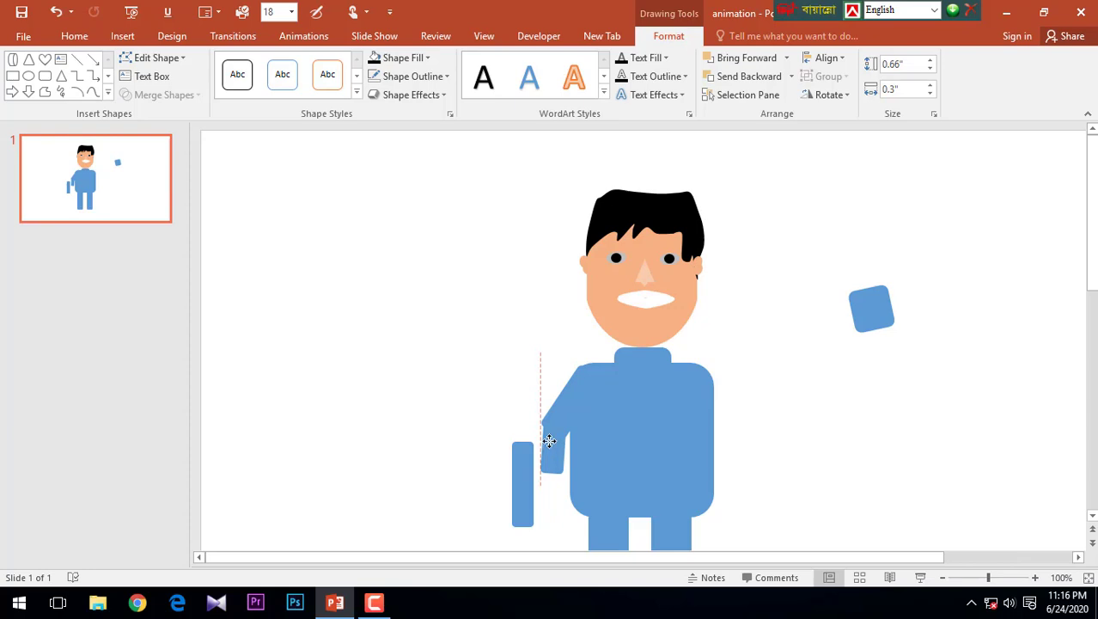
pyautogui.moveTo(549, 441); pyautogui.dragTo(478, 373)
pyautogui.click(571, 428)
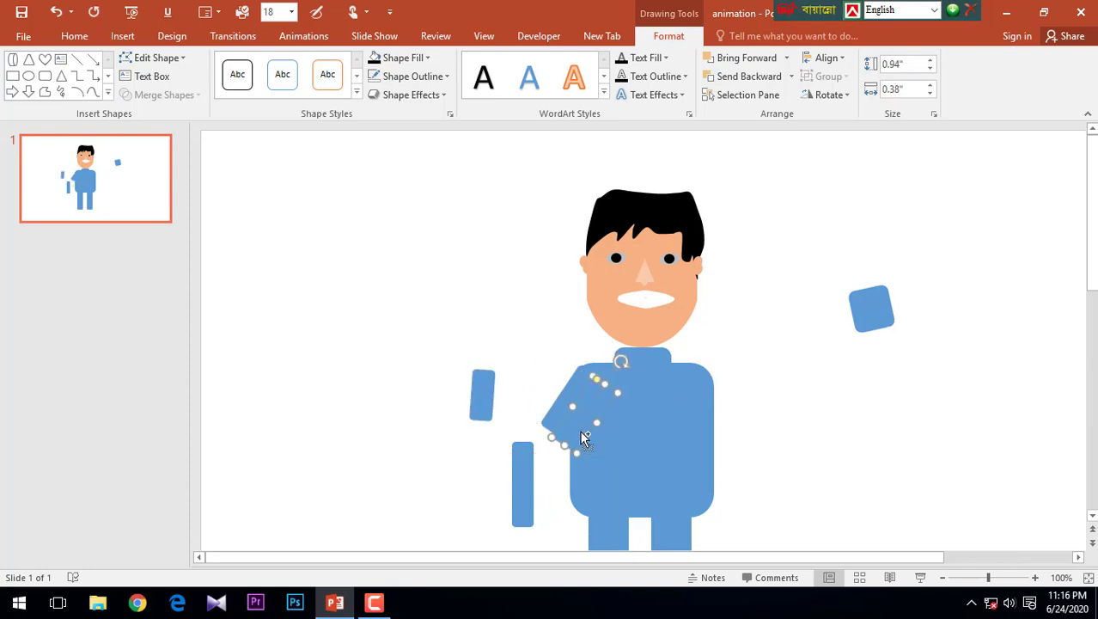
pyautogui.keyDown('ctrl'); pyautogui.moveTo(582, 438); pyautogui.dragTo(758, 434); pyautogui.keyUp('ctrl')
pyautogui.moveTo(796, 348); pyautogui.dragTo(708, 393)
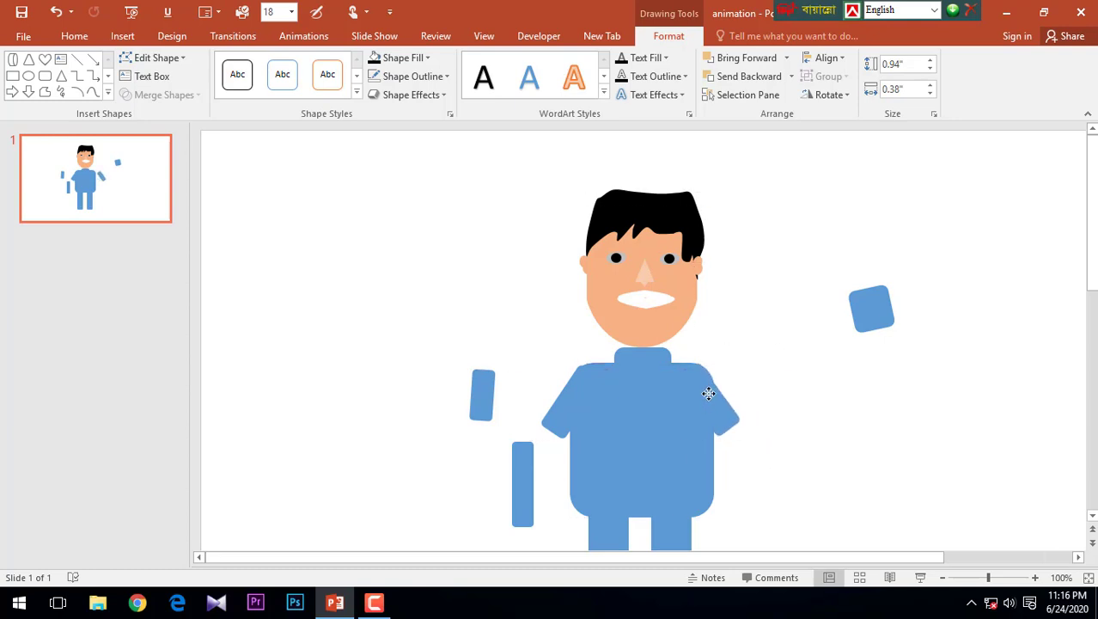
# Nudge the right sleeve into place, then select the small loose rectangle left of the body
pyautogui.scroll(-2, 783, 416)
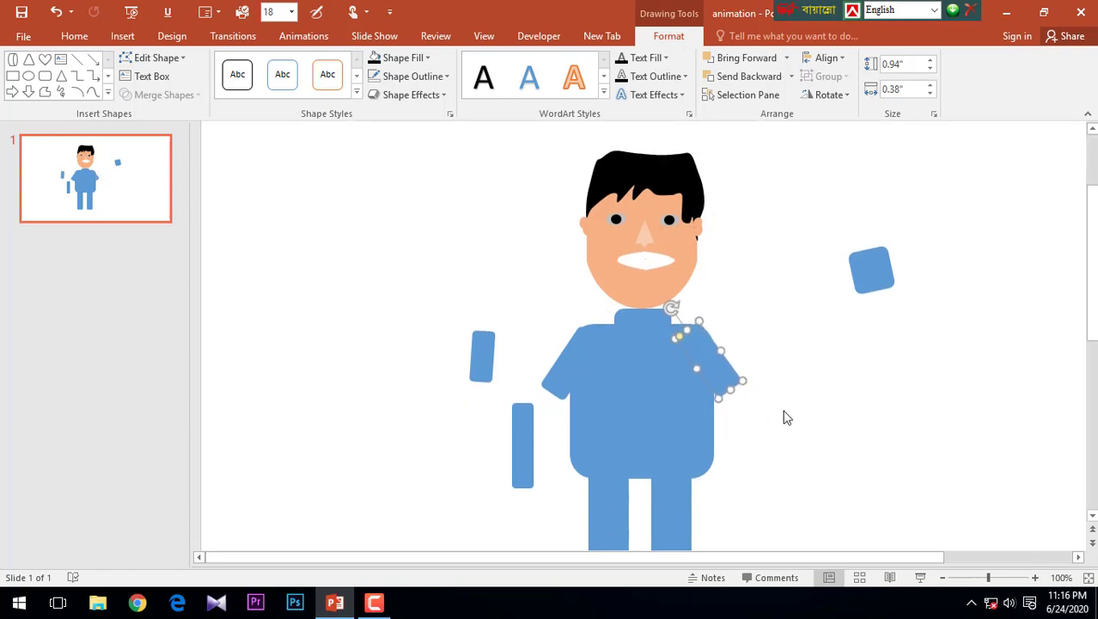
pyautogui.click(764, 410)
pyautogui.moveTo(707, 332); pyautogui.dragTo(712, 331)
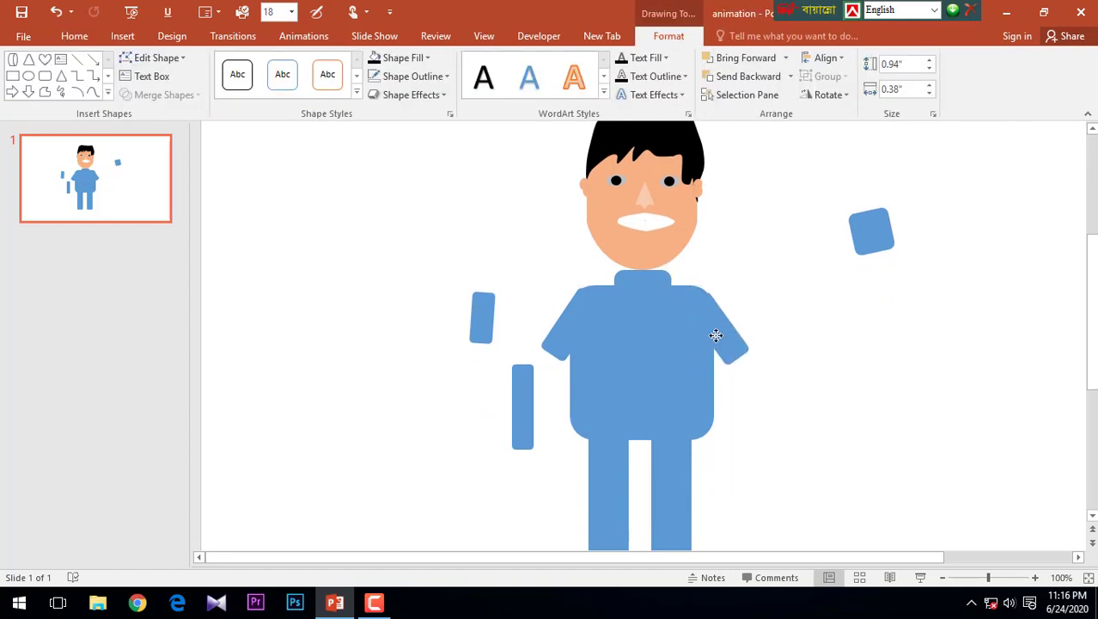
pyautogui.click(856, 368)
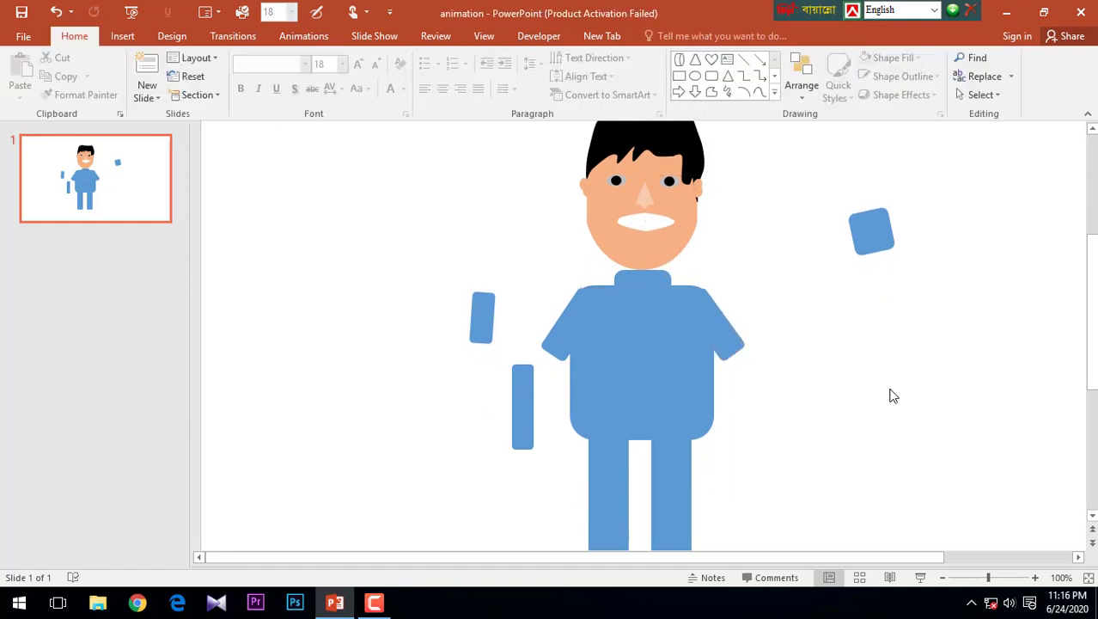
pyautogui.scroll(-1, 636, 485)
pyautogui.click(515, 387)
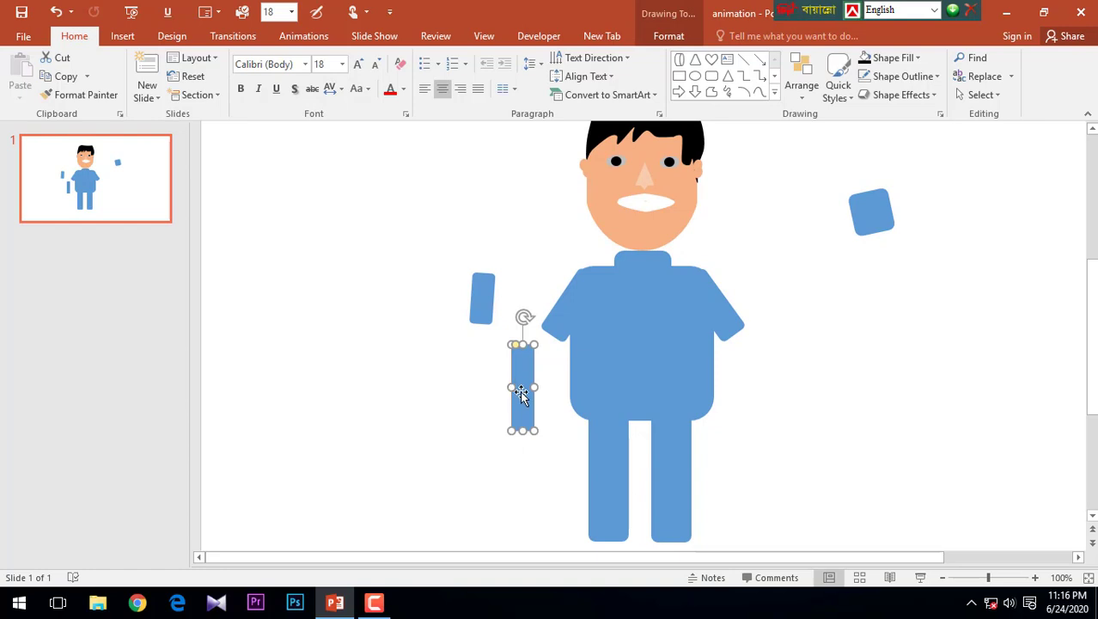
# Turn the small rectangle into a black 1.11" by 0.12" strip down the shirt's centre
pyautogui.moveTo(520, 394); pyautogui.dragTo(647, 326)
pyautogui.doubleClick(635, 320)
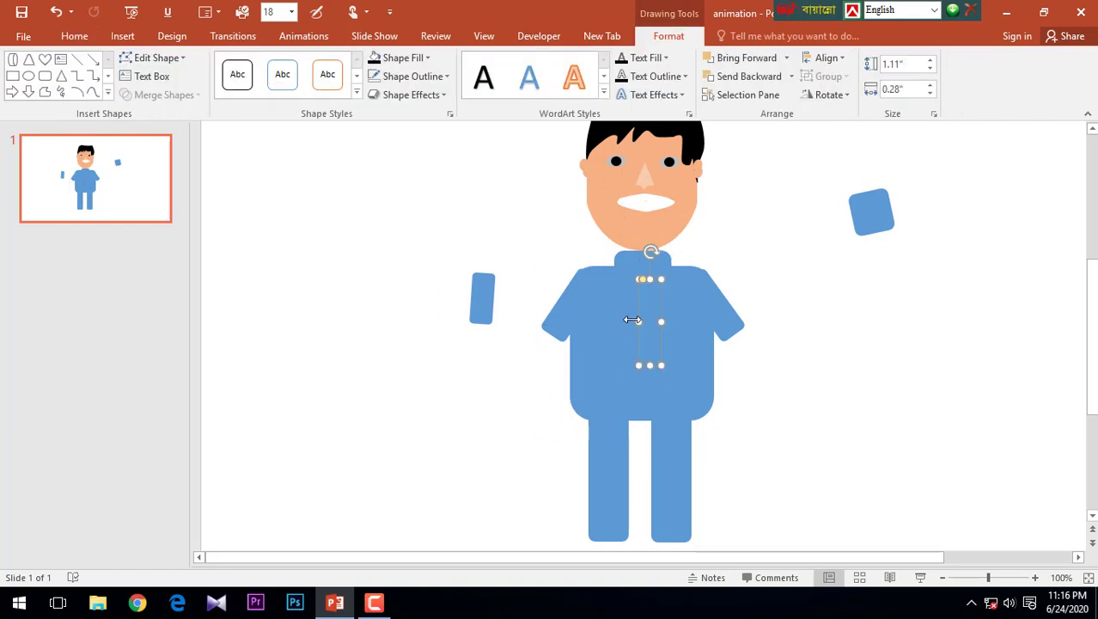
pyautogui.click(404, 58)
pyautogui.click(392, 105)
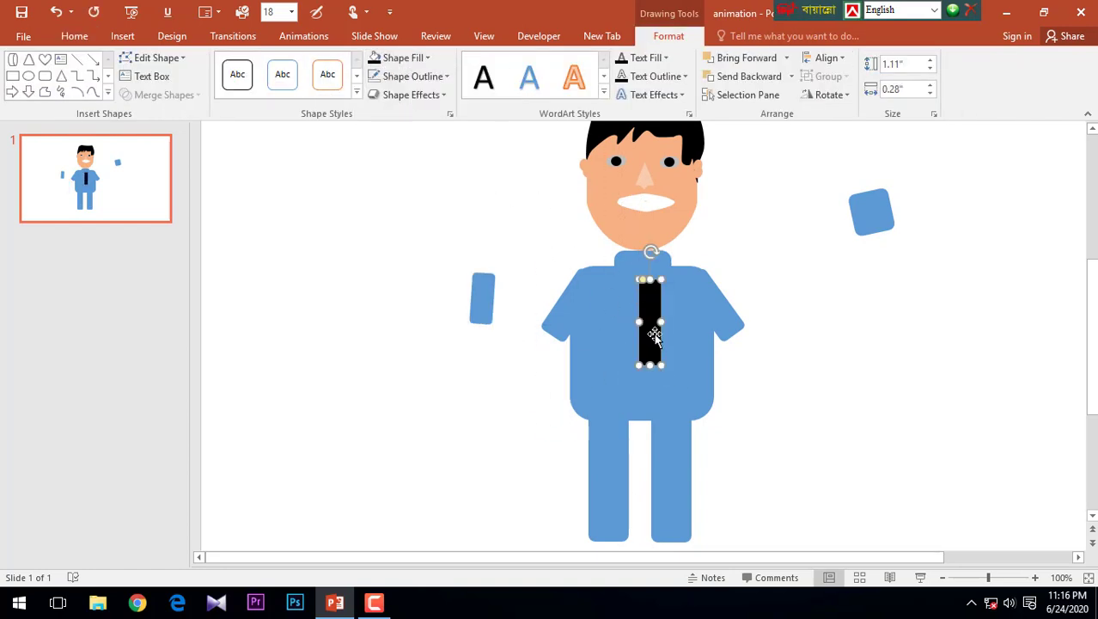
pyautogui.moveTo(661, 323); pyautogui.dragTo(640, 326)
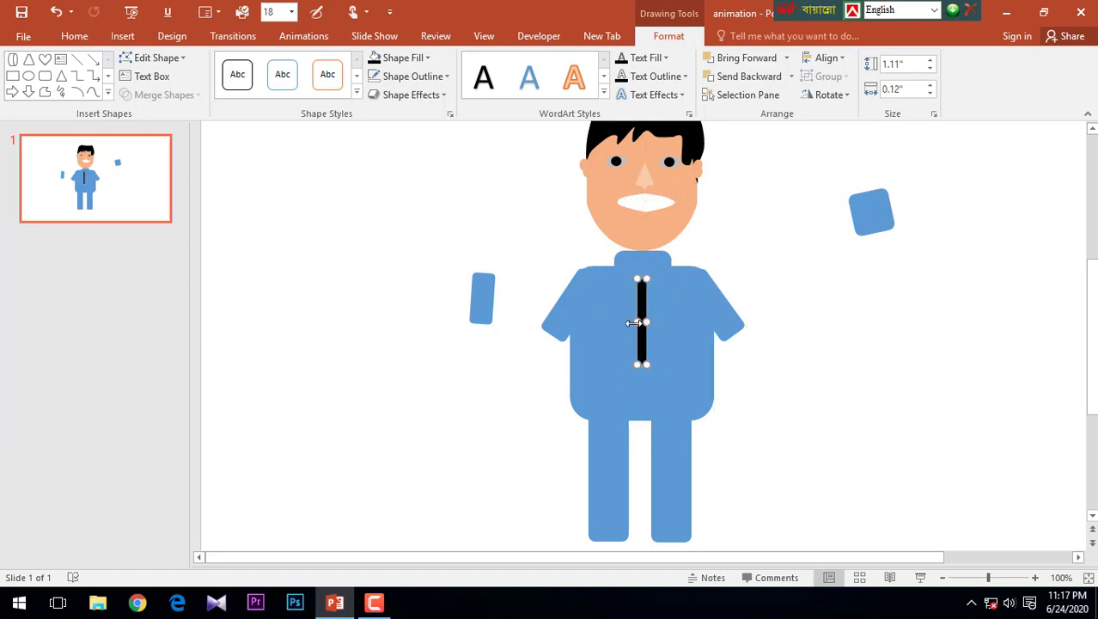
pyautogui.click(122, 36)
pyautogui.click(273, 96)
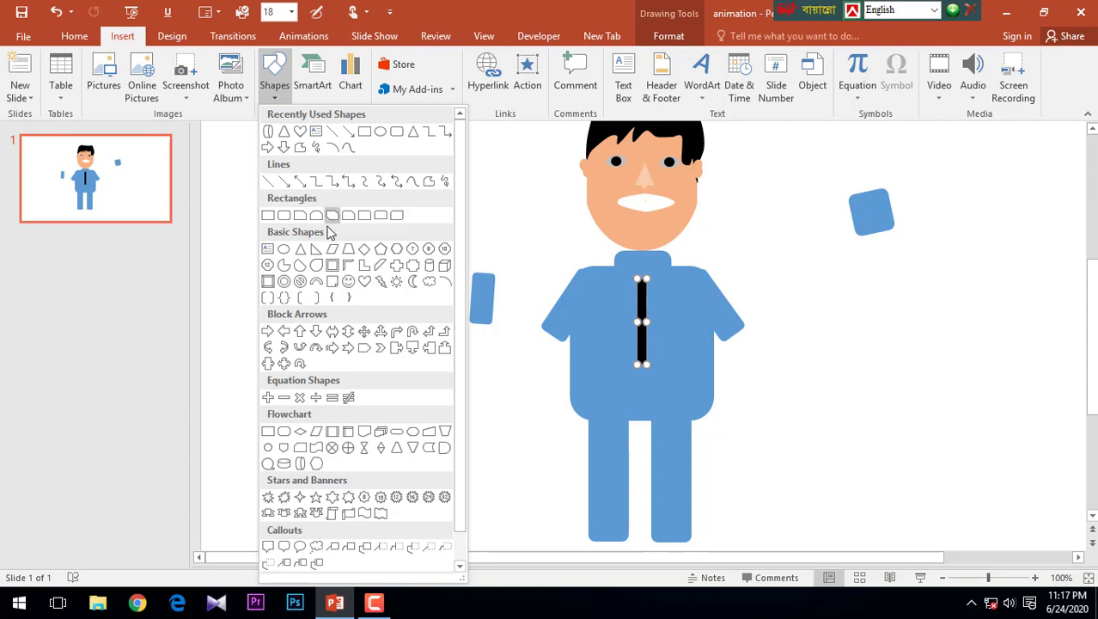
# Draw an outline-free black triangle, 0.3" by 0.5", flipped to point down atop the tie strip
pyautogui.click(299, 251)
pyautogui.moveTo(788, 289); pyautogui.dragTo(835, 337)
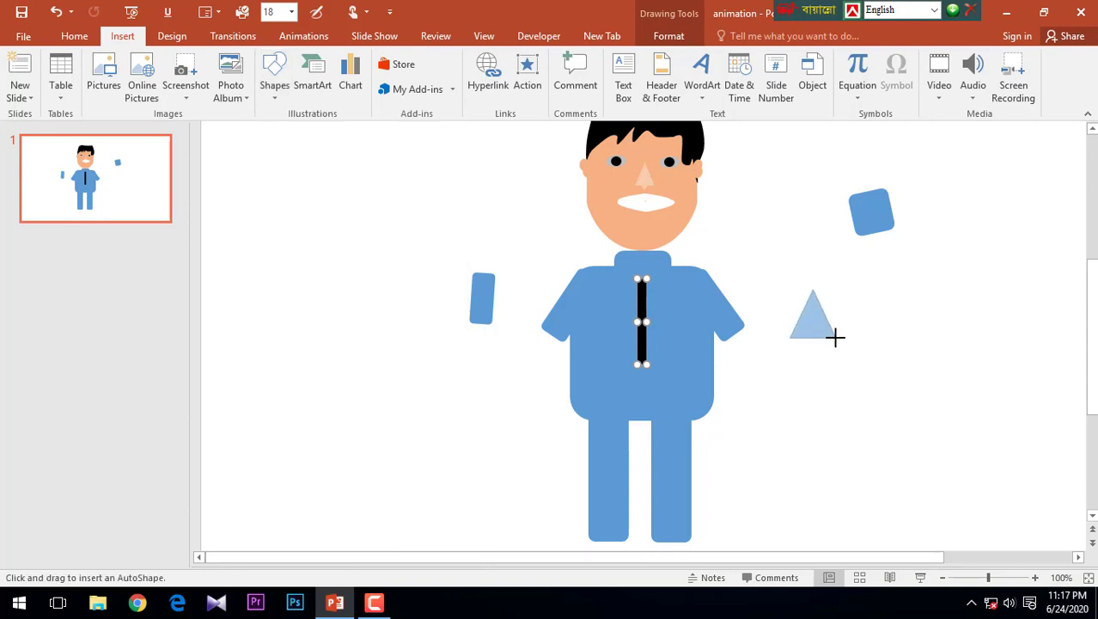
pyautogui.moveTo(835, 336); pyautogui.dragTo(647, 265)
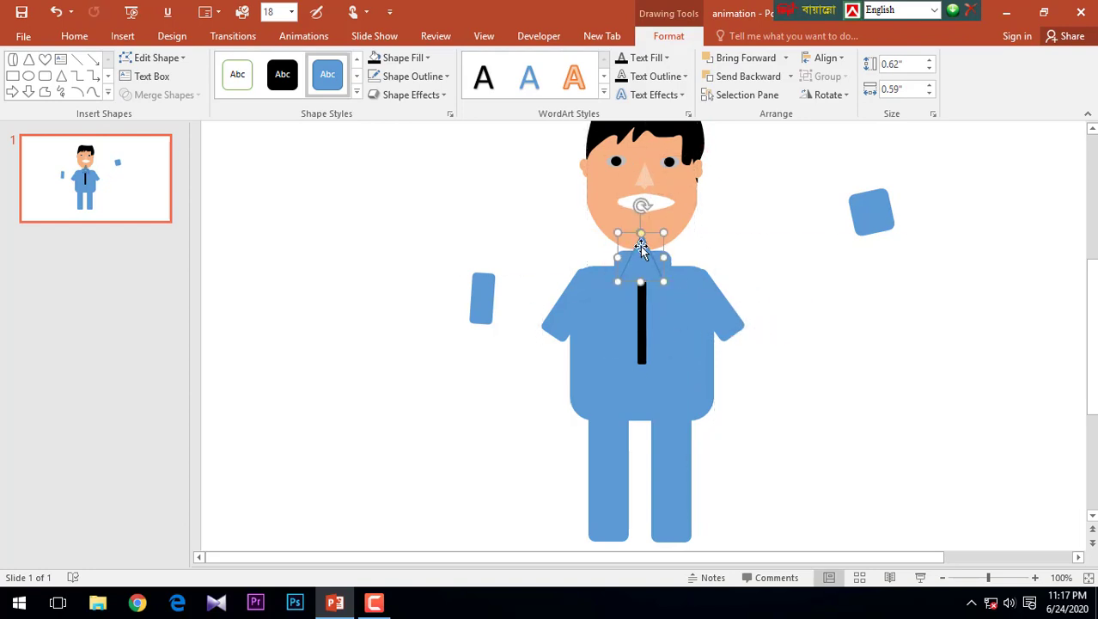
pyautogui.click(413, 75)
pyautogui.click(443, 251)
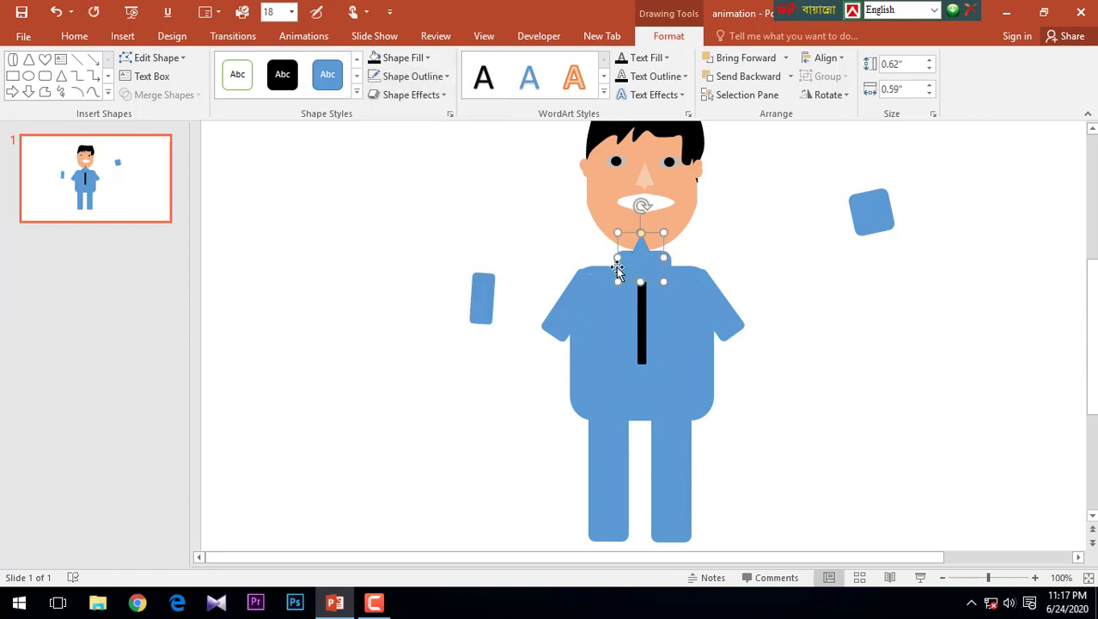
pyautogui.moveTo(662, 232); pyautogui.dragTo(665, 249)
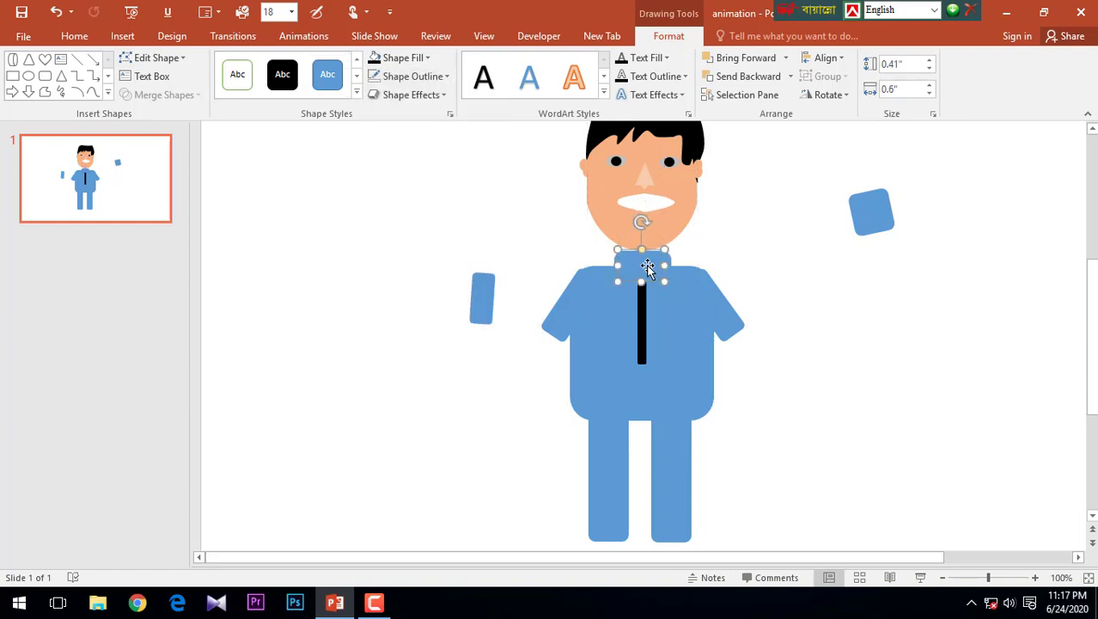
pyautogui.click(398, 57)
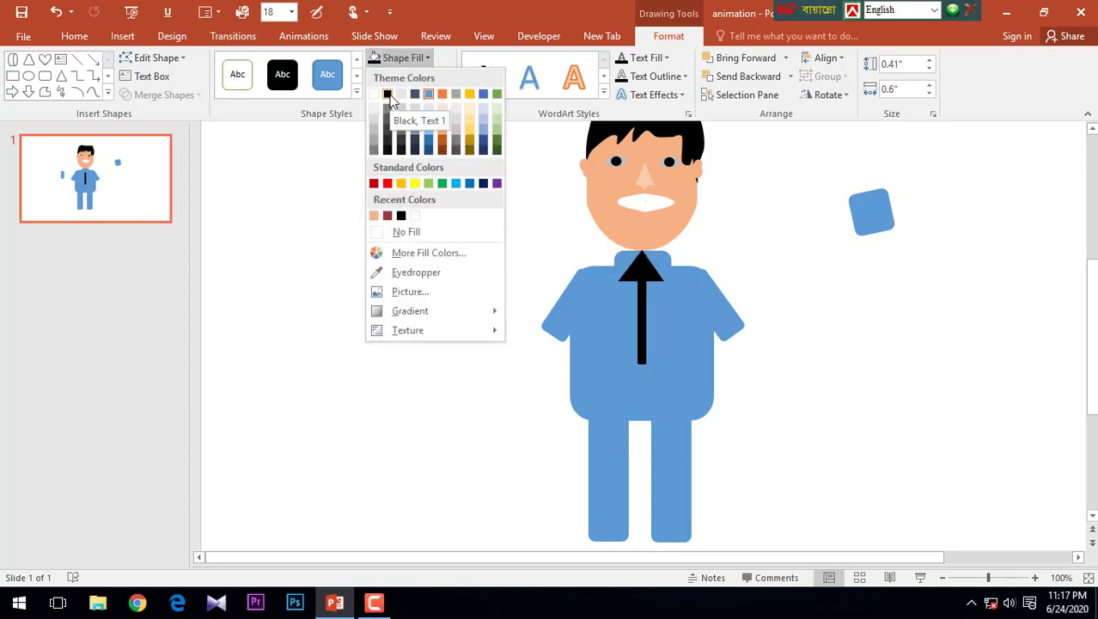
pyautogui.click(388, 96)
pyautogui.moveTo(642, 222); pyautogui.dragTo(642, 305)
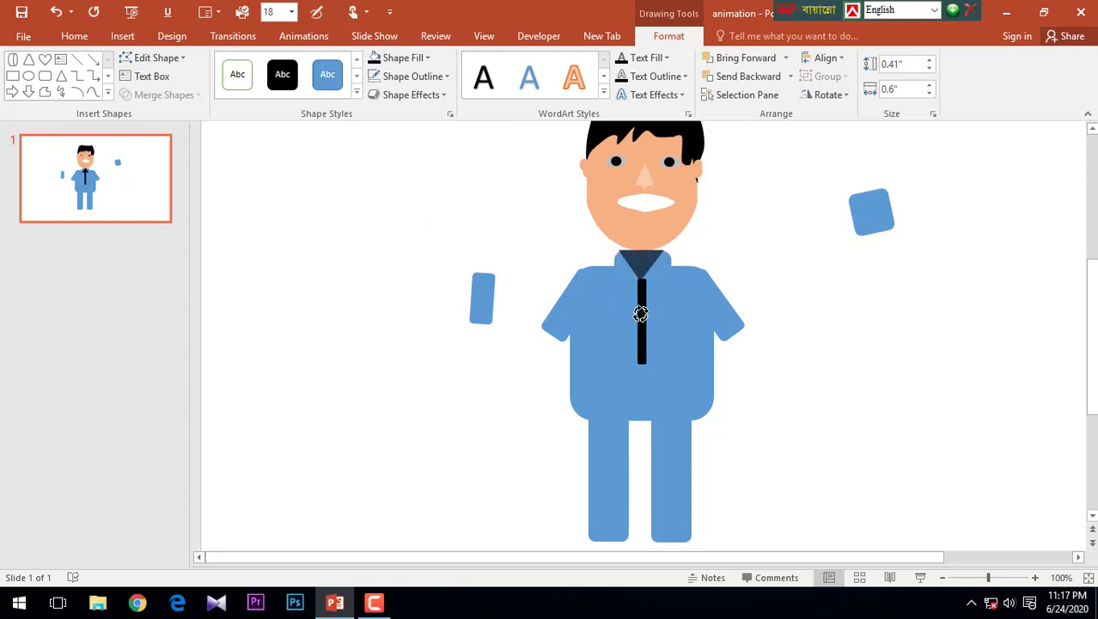
pyautogui.moveTo(642, 262)
pyautogui.mouseDown()
pyautogui.moveTo(641, 287)
pyautogui.moveTo(652, 292)
pyautogui.moveTo(625, 284)
pyautogui.moveTo(644, 282)
pyautogui.mouseUp()
# Undo the last triangle change and move the 1.19" by 0.4" tie up to the collar, trimming its top
pyautogui.hotkey('ctrl', 'z')
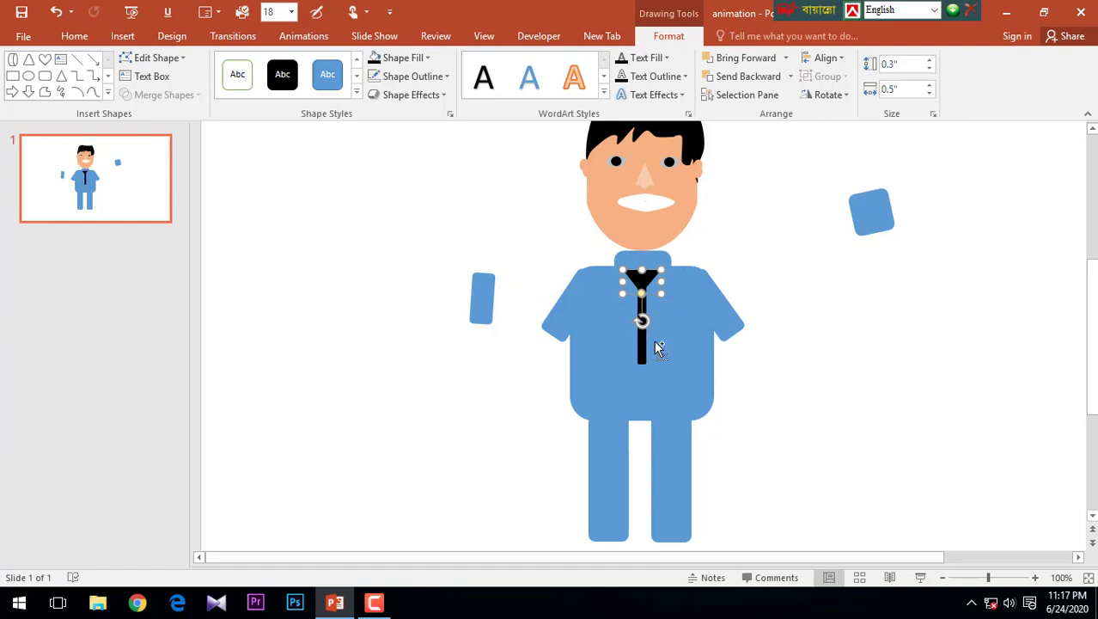
pyautogui.click(647, 354)
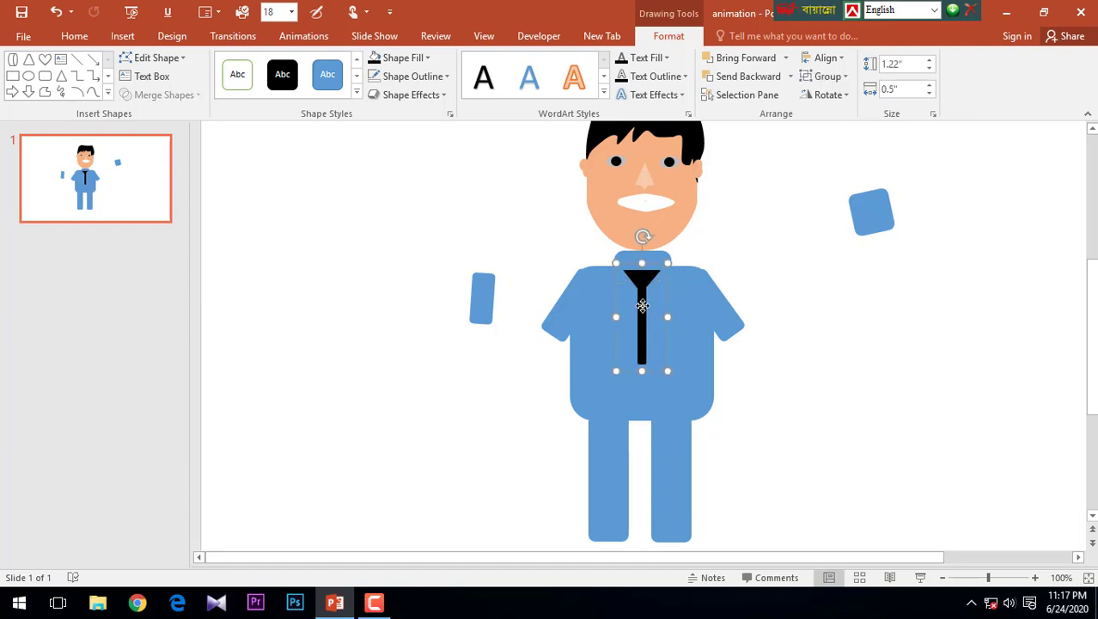
pyautogui.moveTo(643, 306); pyautogui.dragTo(644, 293)
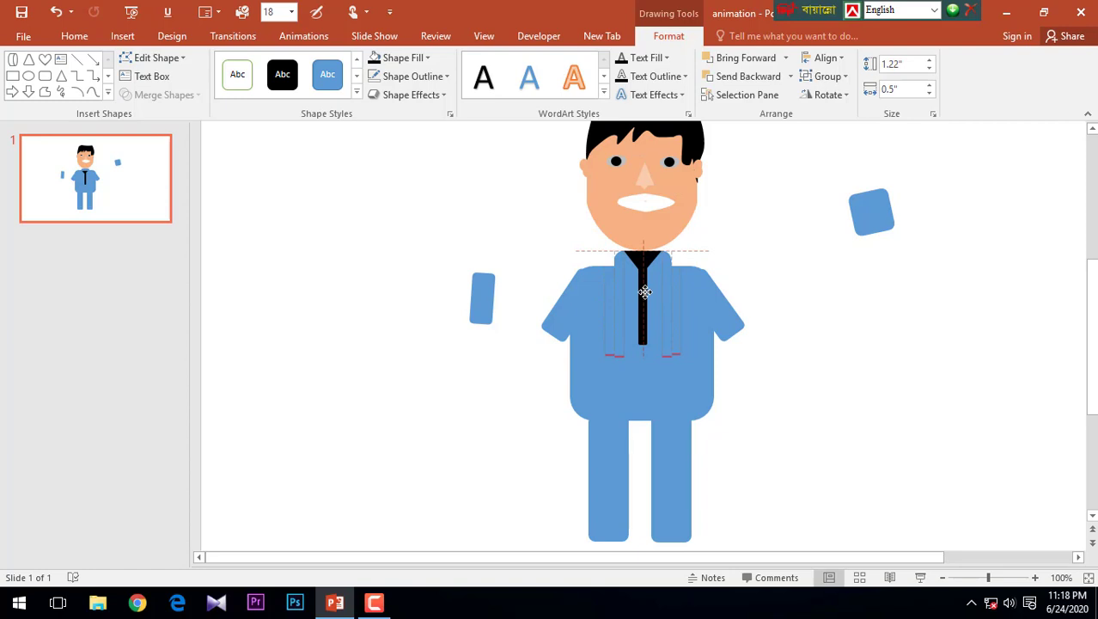
pyautogui.moveTo(644, 292); pyautogui.dragTo(661, 301)
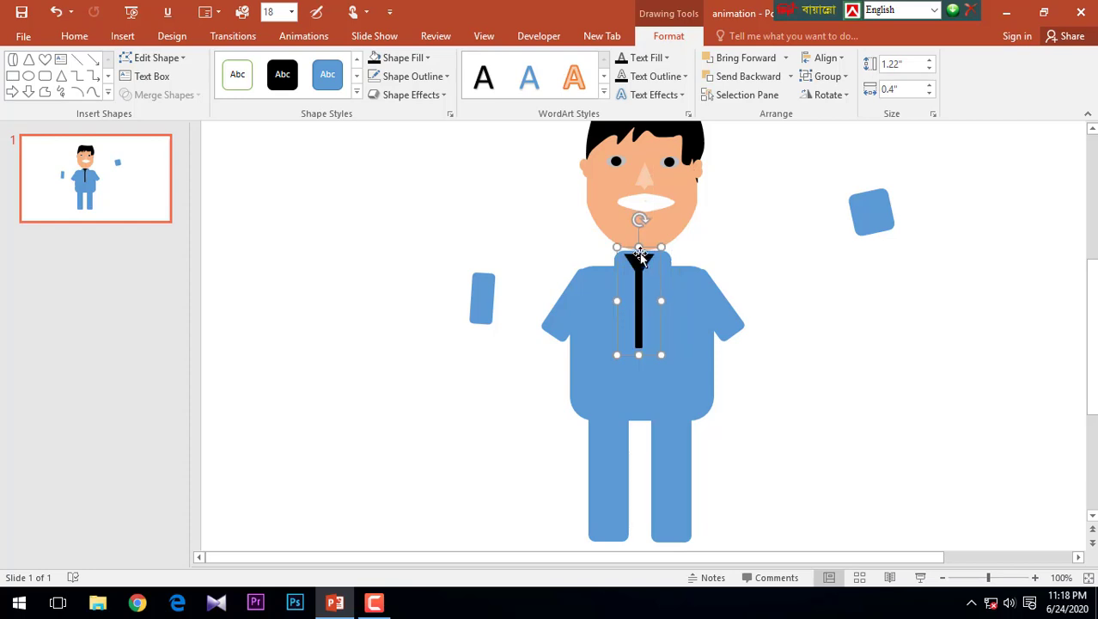
pyautogui.moveTo(639, 248); pyautogui.dragTo(643, 281)
# Fill the shirt body white and the collar piece light grey
pyautogui.click(765, 344)
pyautogui.click(674, 359)
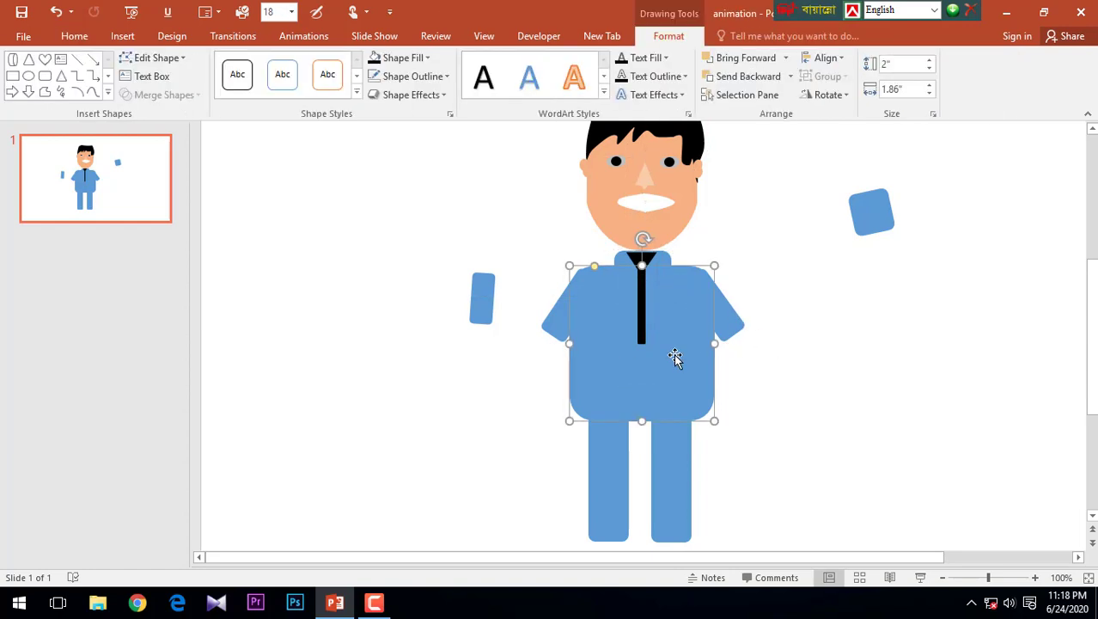
pyautogui.click(402, 58)
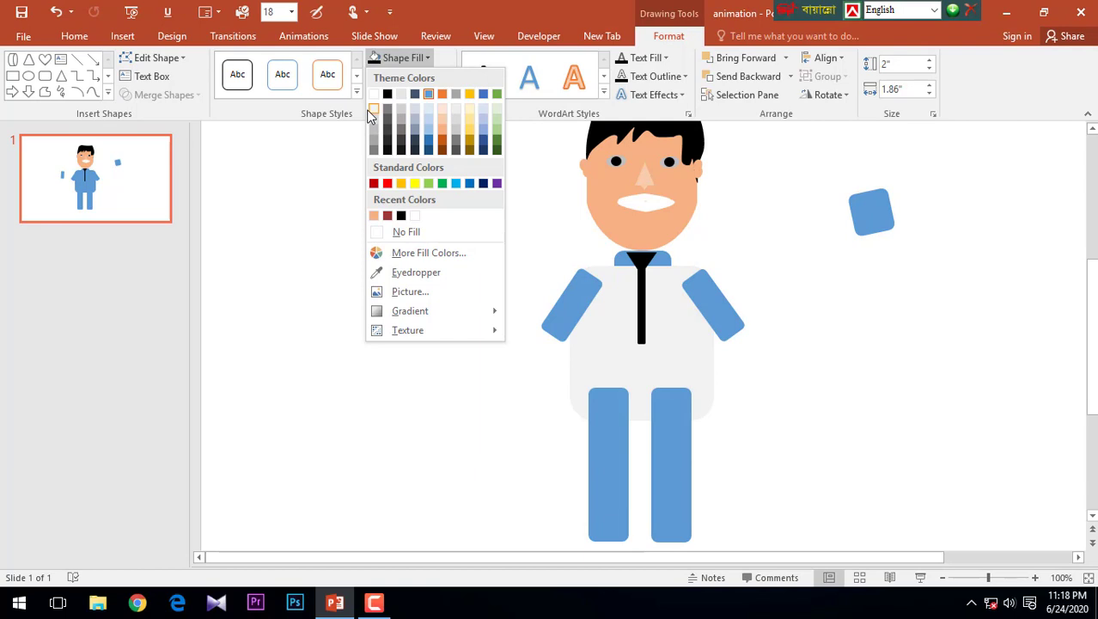
pyautogui.click(373, 108)
pyautogui.click(655, 262)
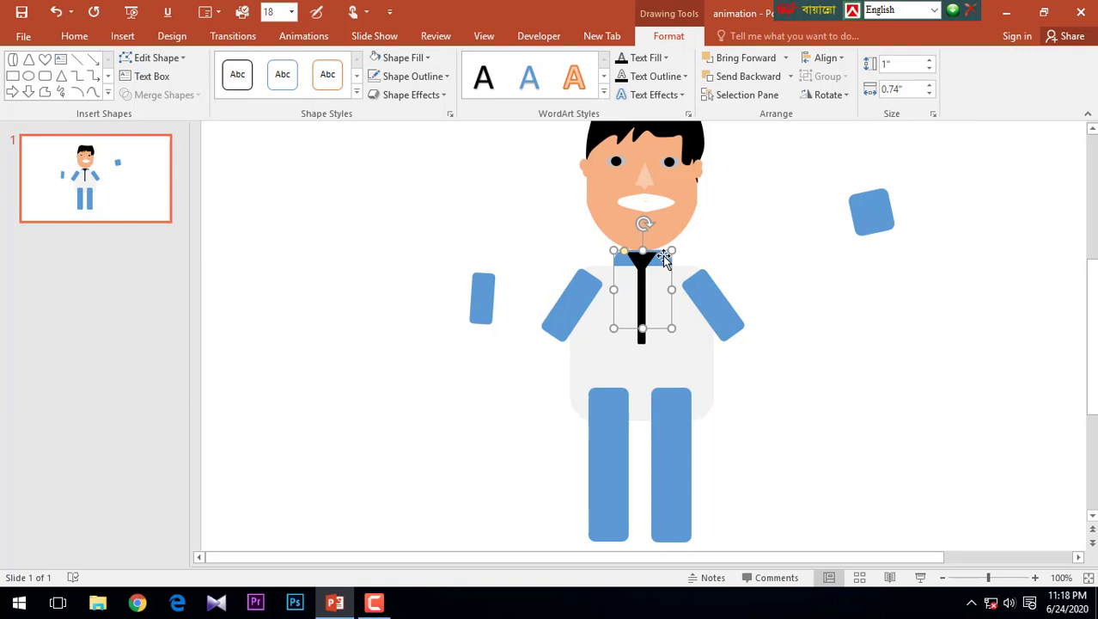
pyautogui.click(401, 59)
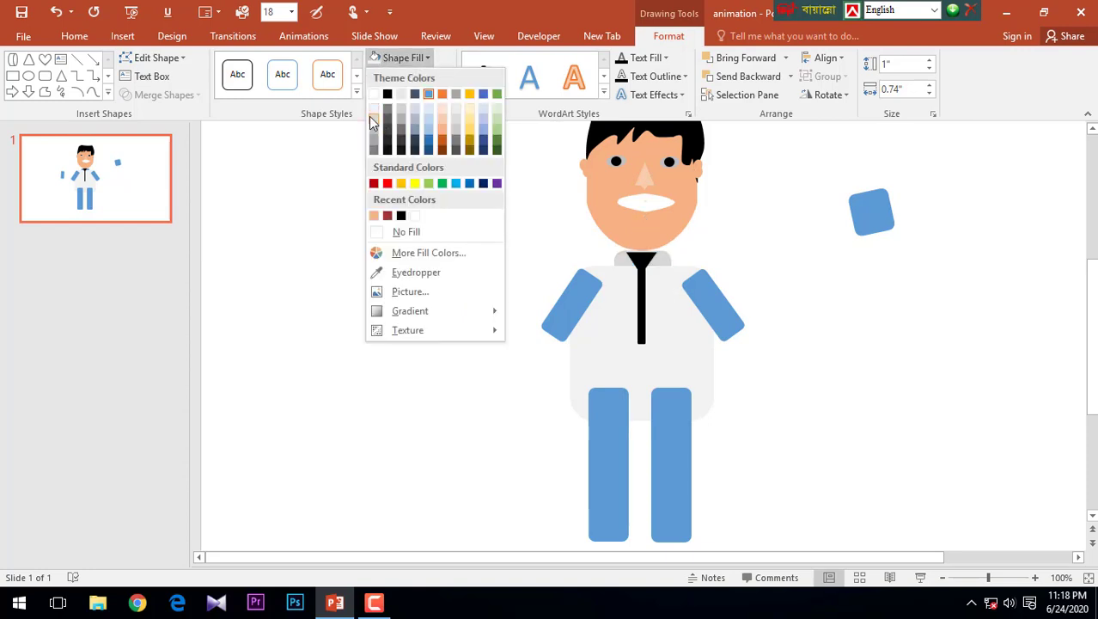
pyautogui.click(421, 140)
# Use the Shape Fill eyedropper to copy the collar's light grey onto the shirt body
pyautogui.click(683, 358)
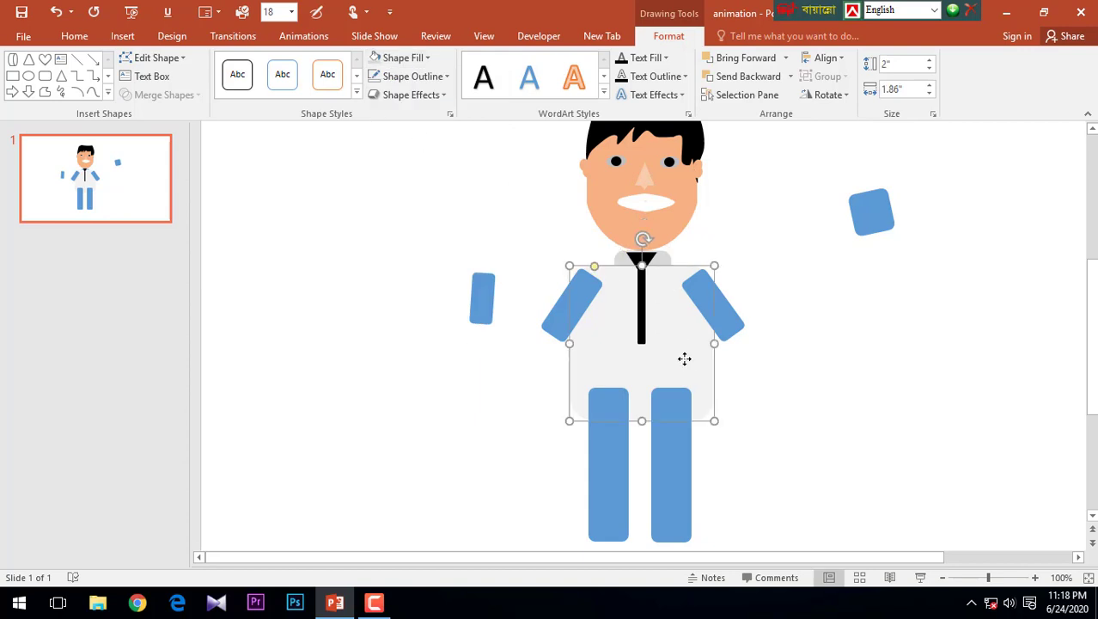
pyautogui.click(410, 77)
pyautogui.click(411, 289)
pyautogui.click(746, 293)
pyautogui.click(425, 79)
pyautogui.click(402, 59)
pyautogui.click(401, 59)
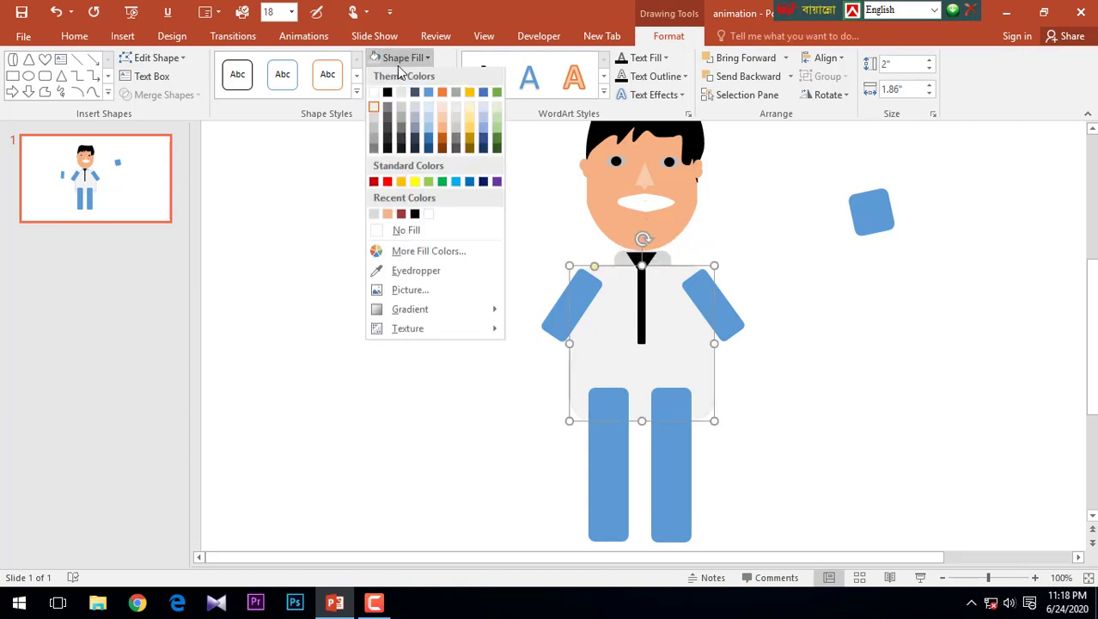
pyautogui.click(416, 271)
pyautogui.click(650, 234)
pyautogui.click(774, 261)
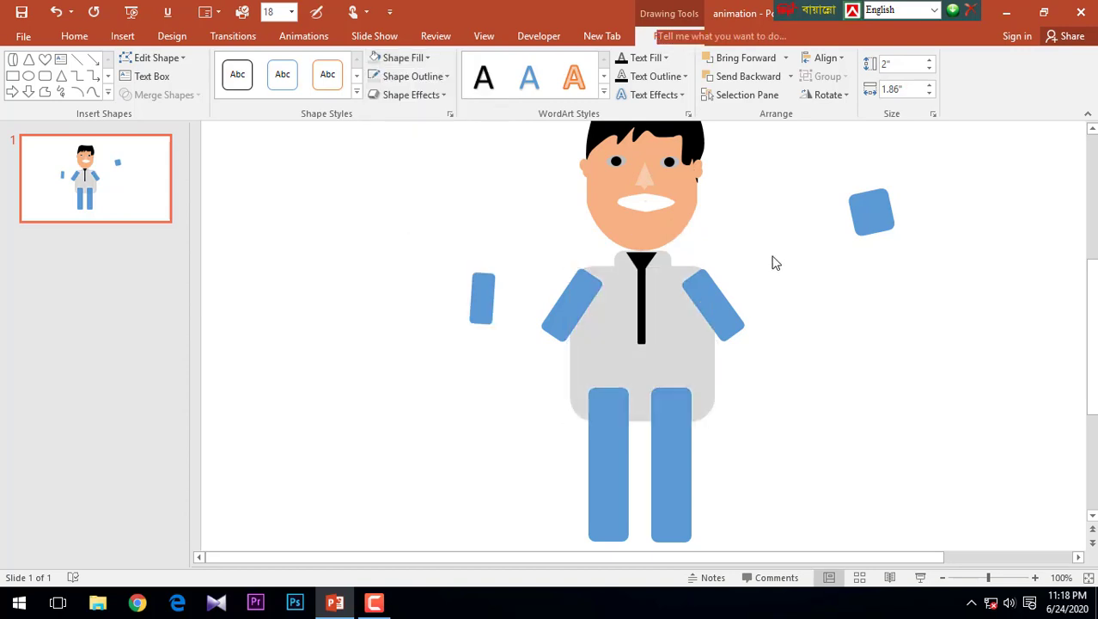
# Send both the right and left legs behind the shirt
pyautogui.click(667, 425)
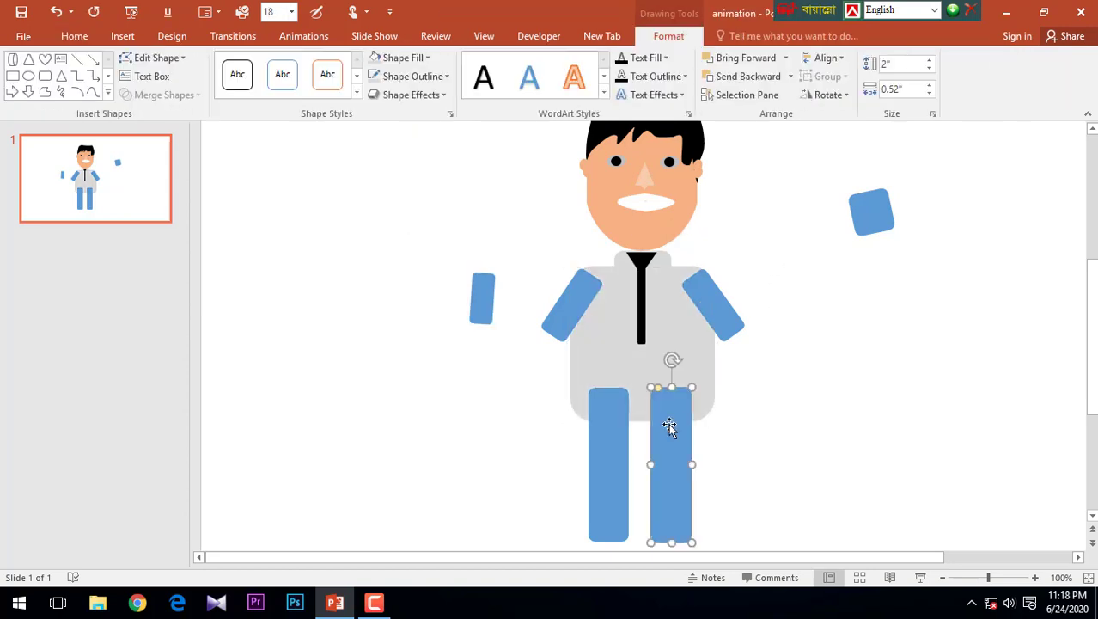
pyautogui.rightClick(669, 423)
pyautogui.click(775, 294)
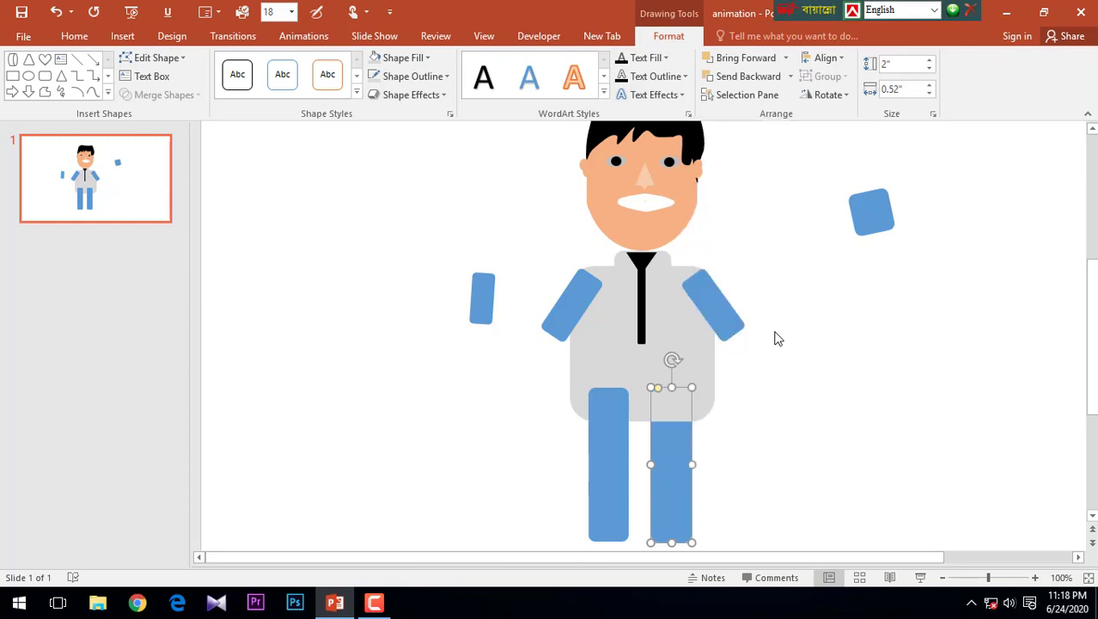
pyautogui.click(596, 440)
pyautogui.rightClick(597, 436)
pyautogui.moveTo(687, 301)
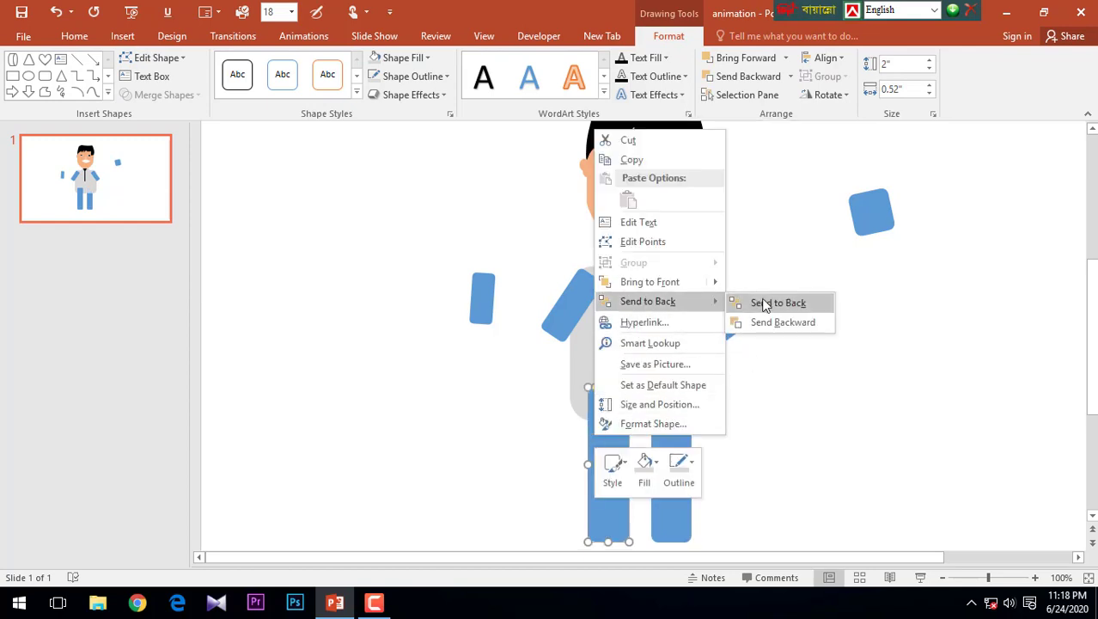
pyautogui.click(777, 301)
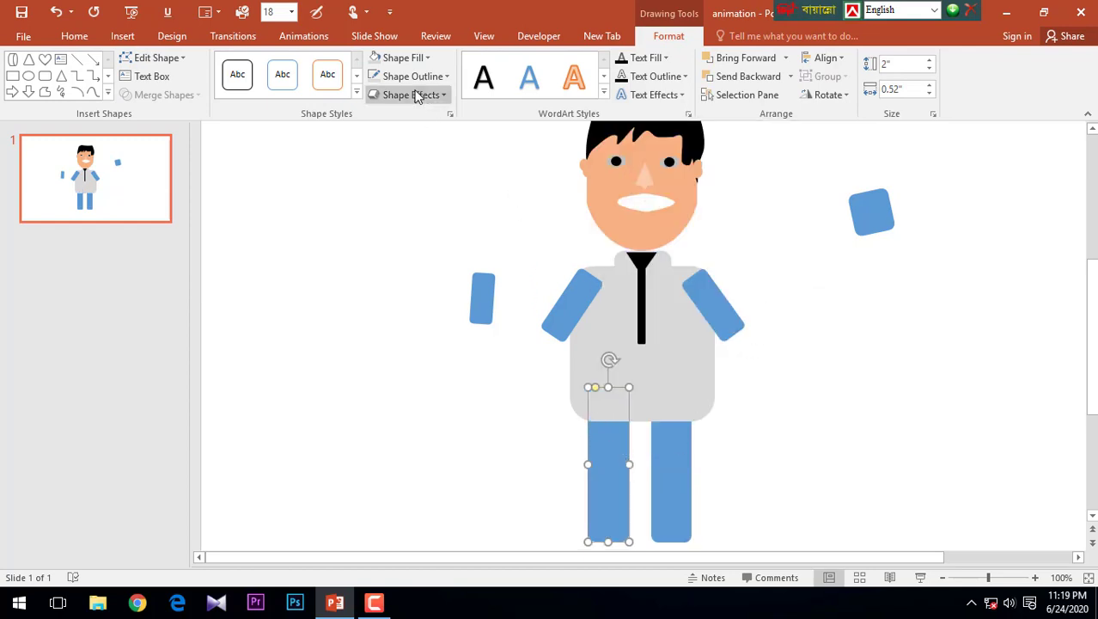
# Fill both legs black
pyautogui.click(402, 58)
pyautogui.click(387, 98)
pyautogui.click(657, 451)
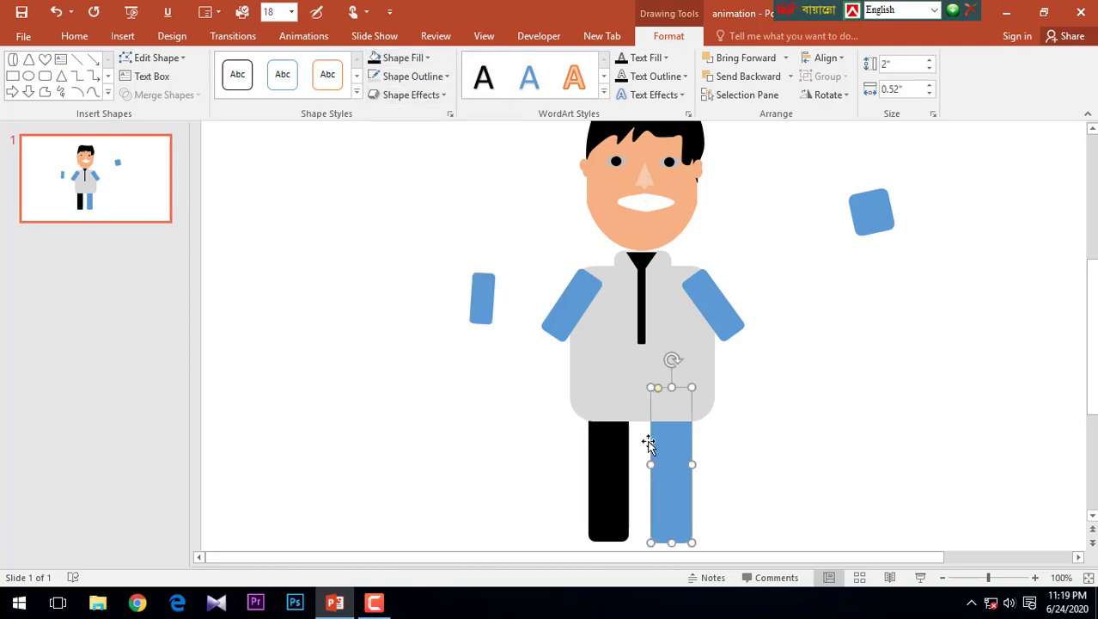
pyautogui.click(402, 57)
pyautogui.click(387, 95)
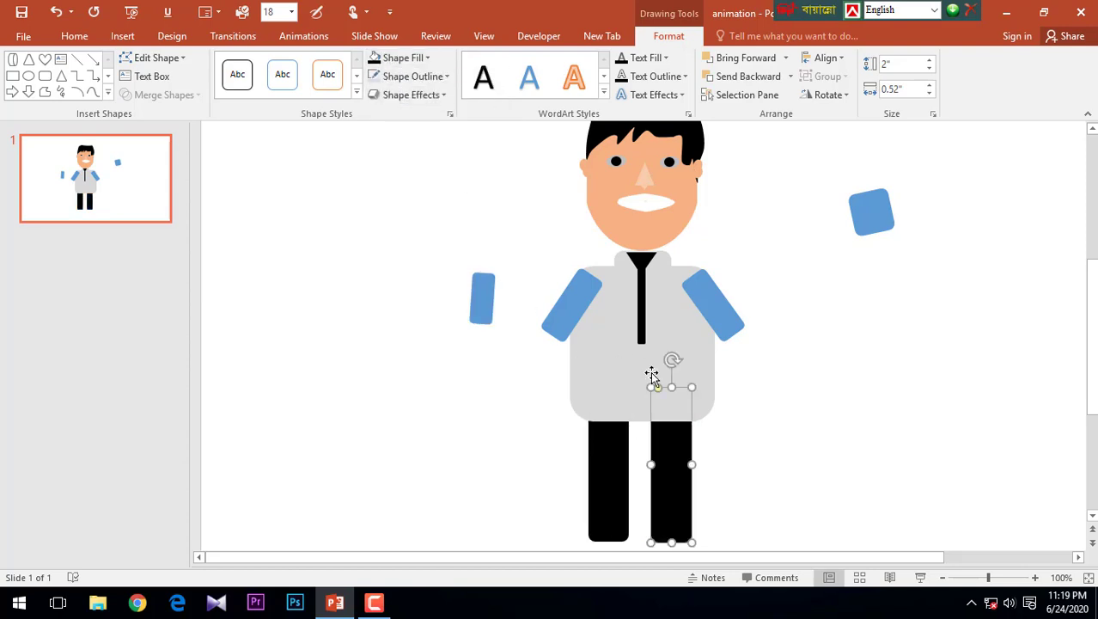
# Recolour the left arm with the shirt's grey using the eyedropper
pyautogui.click(575, 304)
pyautogui.click(402, 58)
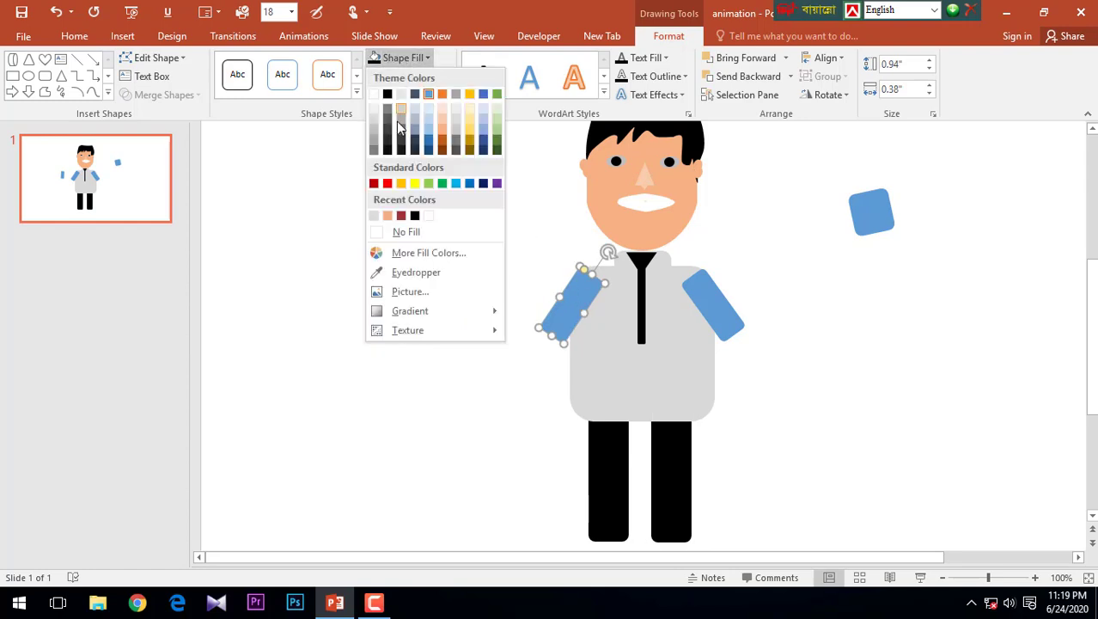
pyautogui.click(415, 272)
pyautogui.click(595, 361)
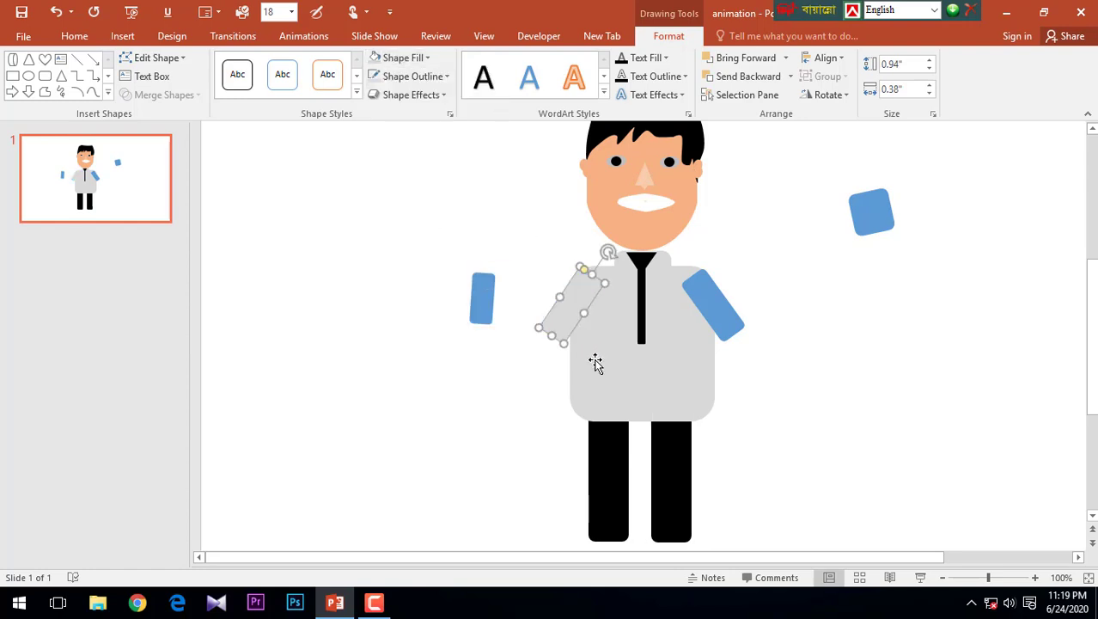
pyautogui.click(813, 408)
# Set the blue piece on the right shoulder to No Fill
pyautogui.click(710, 300)
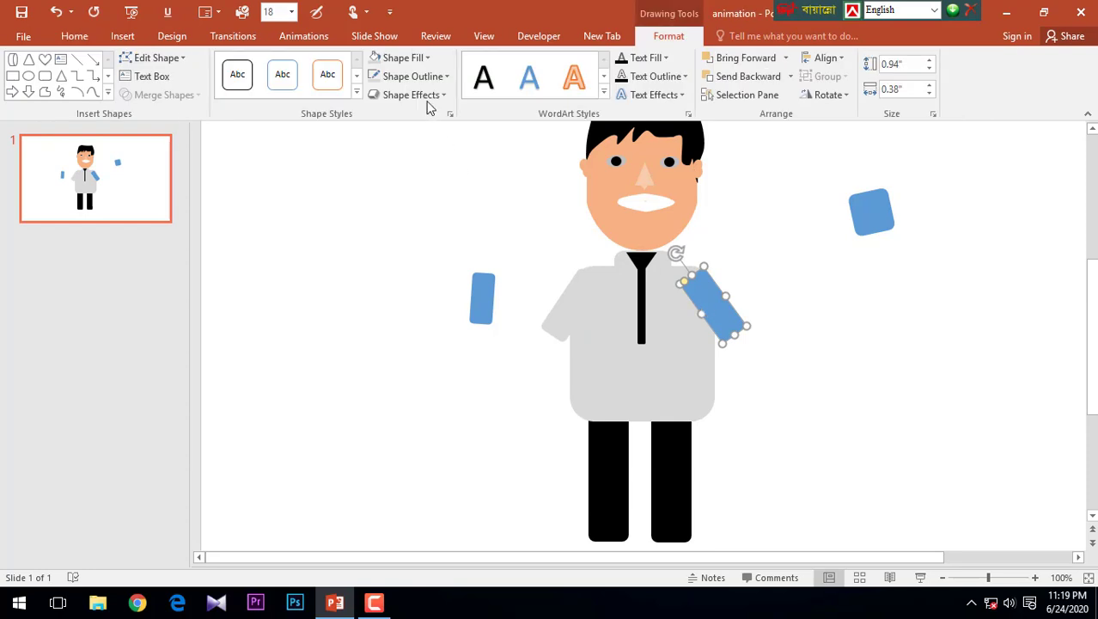
pyautogui.click(413, 75)
pyautogui.click(400, 57)
pyautogui.click(400, 57)
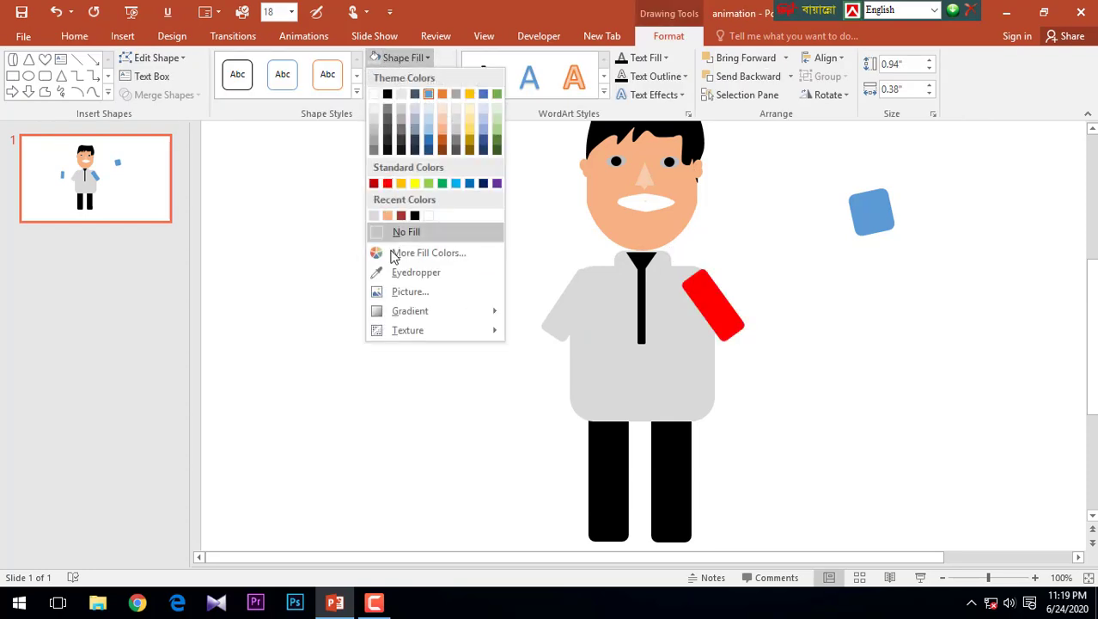
pyautogui.click(407, 232)
pyautogui.click(823, 410)
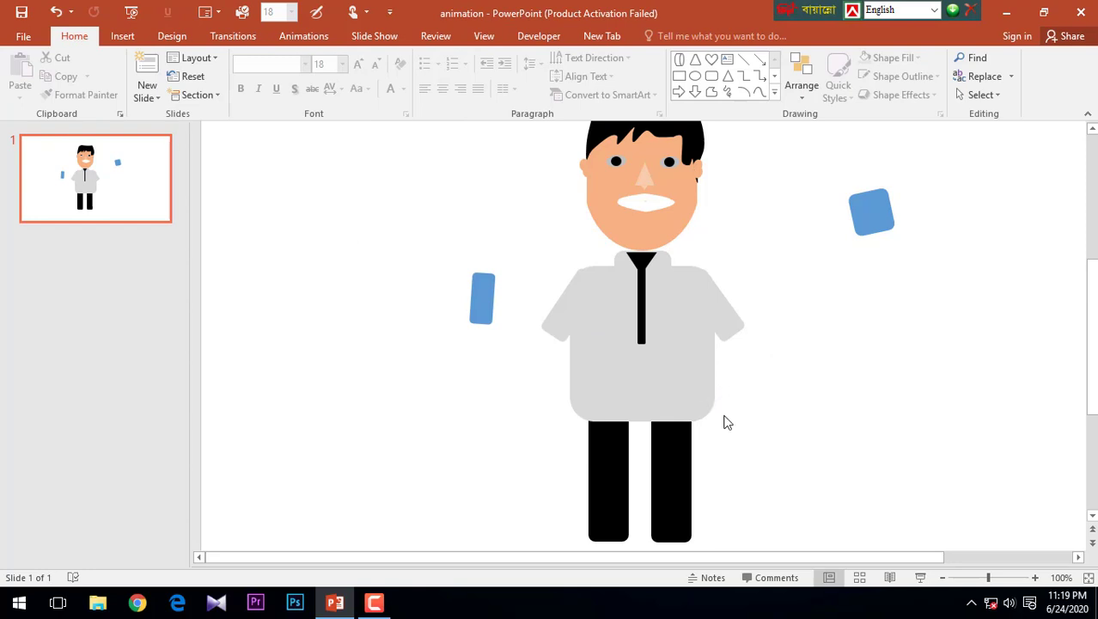
# Drag the stray blue rectangle below the left leg and delete it
pyautogui.scroll(-2, 737, 436)
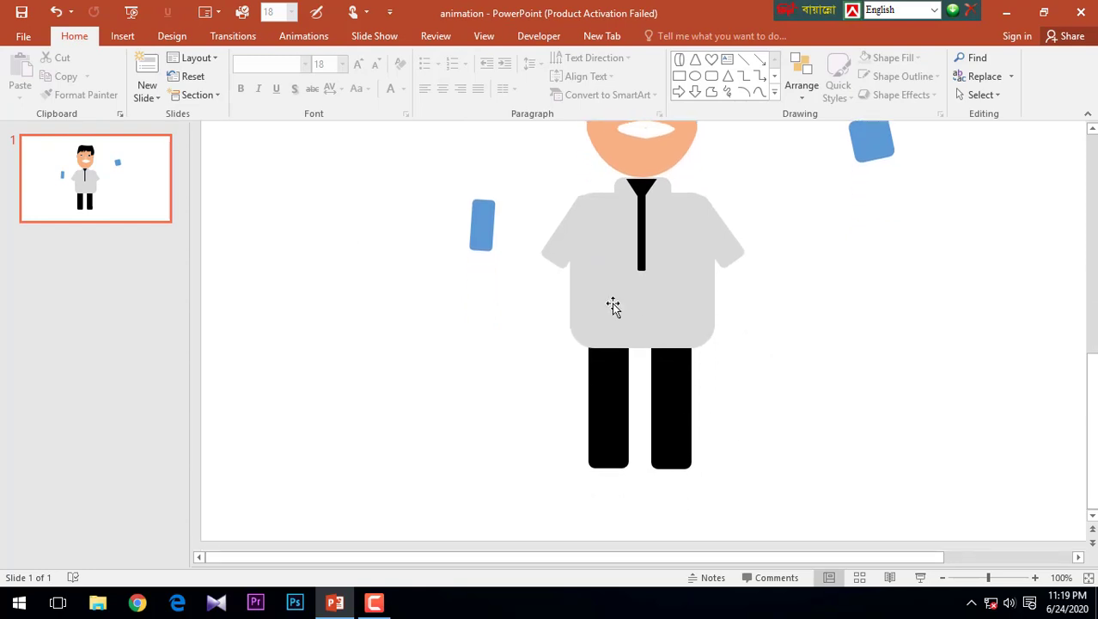
pyautogui.click(484, 224)
pyautogui.moveTo(484, 223)
pyautogui.mouseDown()
pyautogui.moveTo(551, 273)
pyautogui.moveTo(852, 303)
pyautogui.mouseUp()
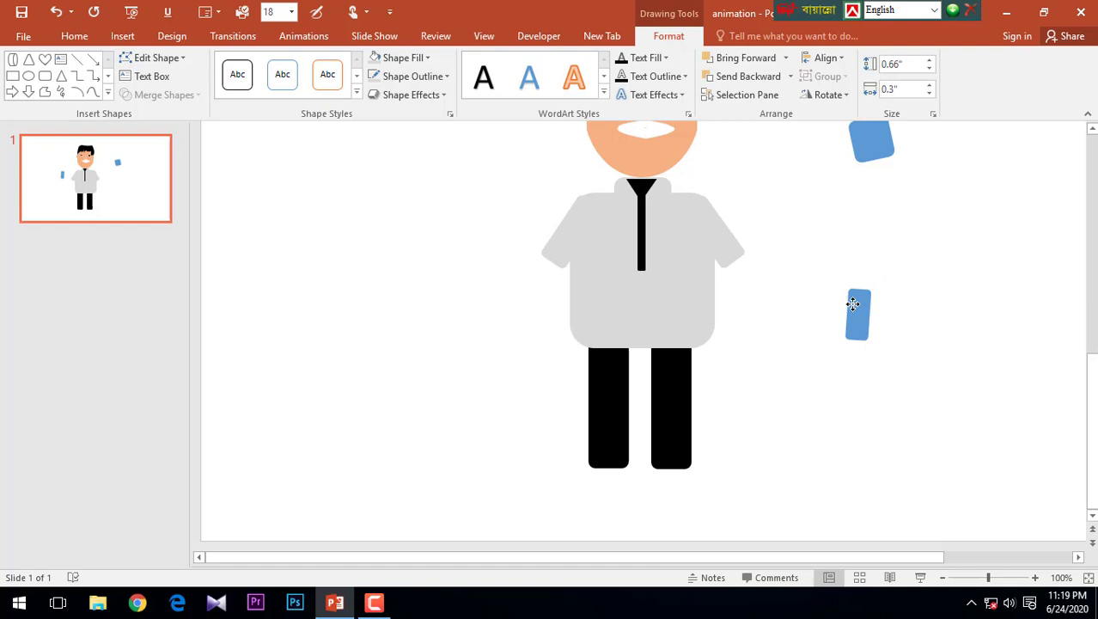
pyautogui.moveTo(852, 302)
pyautogui.mouseDown()
pyautogui.moveTo(550, 271)
pyautogui.moveTo(613, 478)
pyautogui.mouseUp()
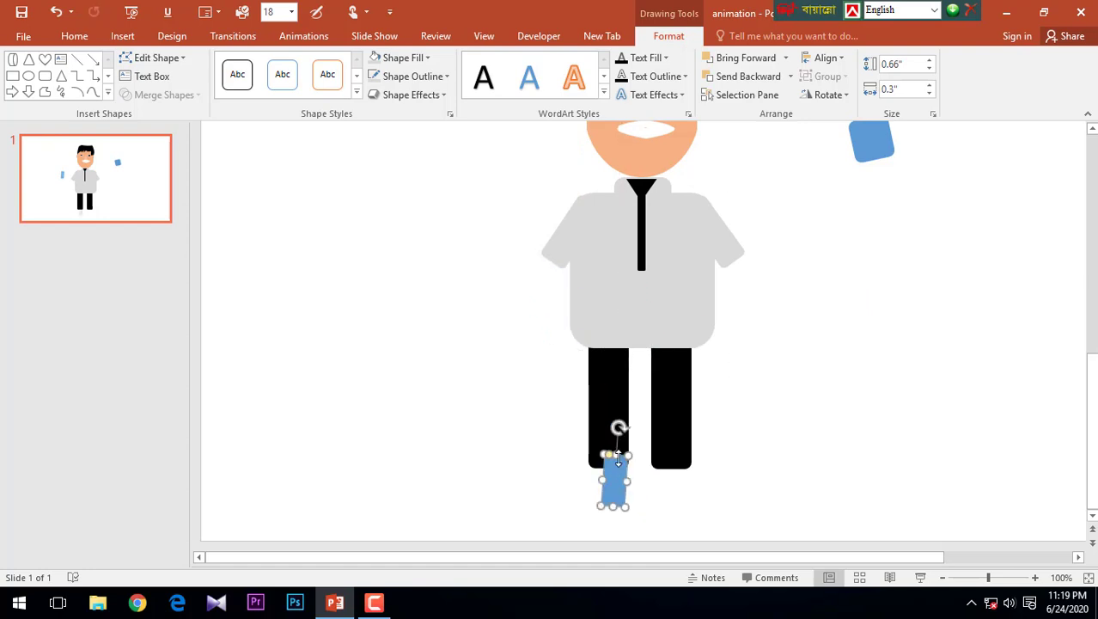
pyautogui.moveTo(617, 437)
pyautogui.mouseDown()
pyautogui.moveTo(656, 453)
pyautogui.moveTo(600, 494)
pyautogui.moveTo(621, 462)
pyautogui.moveTo(595, 468)
pyautogui.moveTo(607, 473)
pyautogui.mouseUp()
pyautogui.press('Delete')
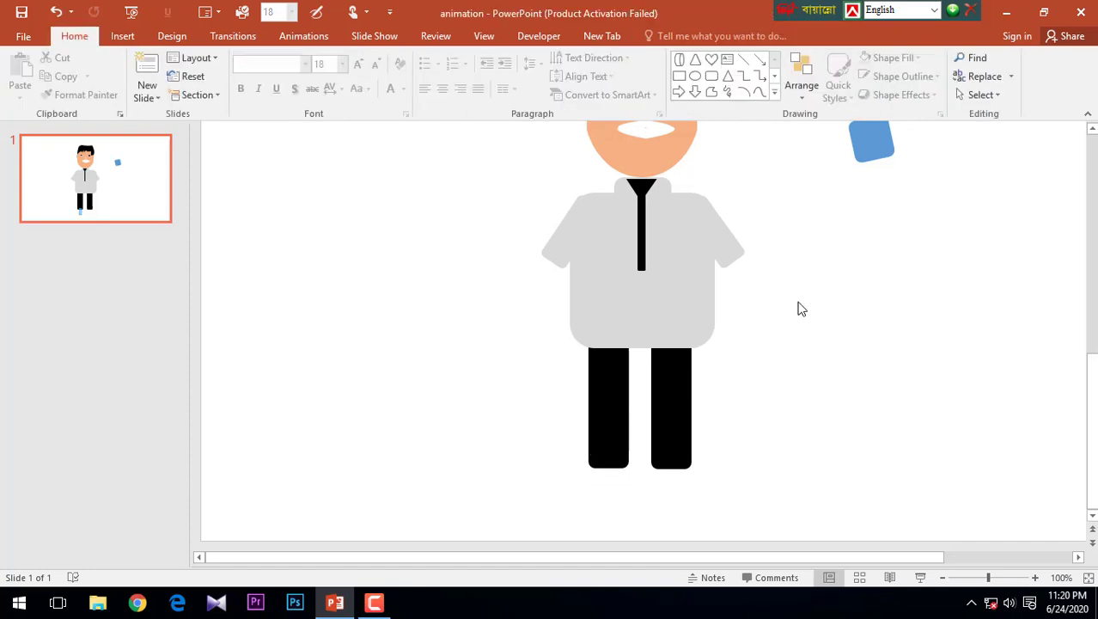
# Zoom the view back to 150% around the figure
pyautogui.keyDown('ctrl'); pyautogui.scroll(-2, 774, 221); pyautogui.keyUp('ctrl')
pyautogui.keyDown('ctrl'); pyautogui.scroll(1, 638, 218); pyautogui.keyUp('ctrl')
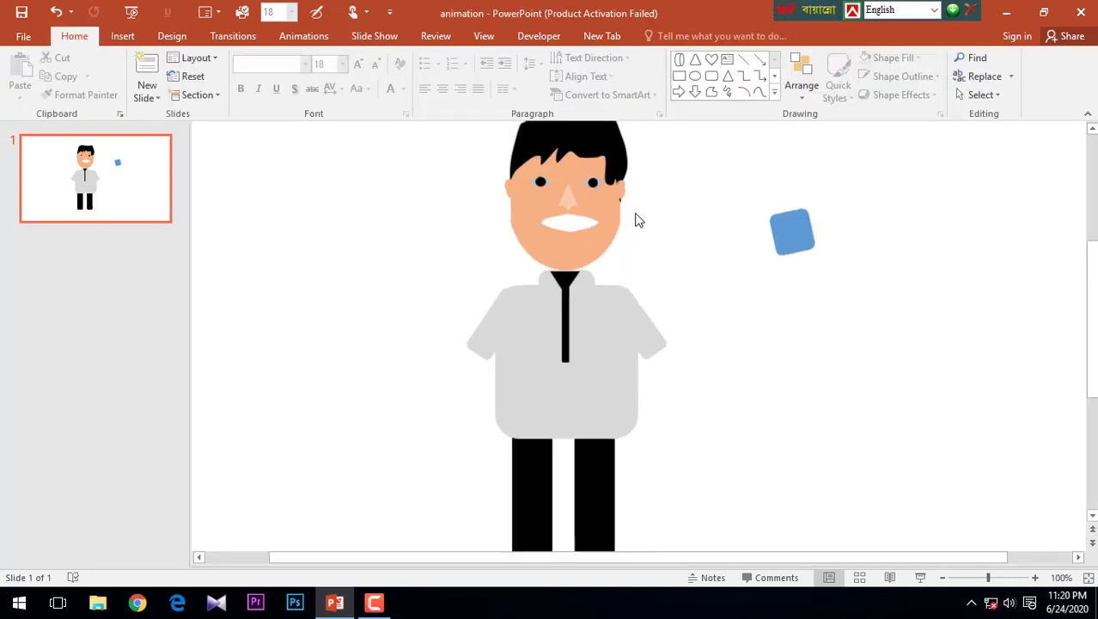
pyautogui.keyDown('ctrl'); pyautogui.scroll(1, 617, 203); pyautogui.keyUp('ctrl')
pyautogui.keyDown('ctrl'); pyautogui.scroll(2, 612, 200); pyautogui.keyUp('ctrl')
pyautogui.keyDown('ctrl'); pyautogui.scroll(2, 610, 206); pyautogui.keyUp('ctrl')
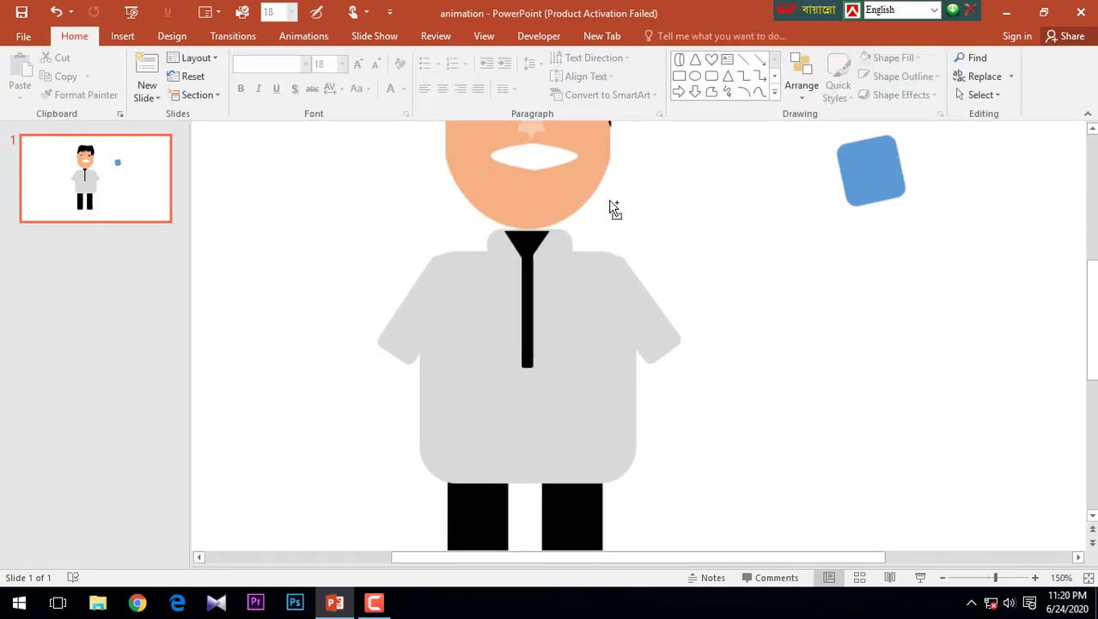
pyautogui.keyDown('ctrl'); pyautogui.scroll(1, 607, 208); pyautogui.keyUp('ctrl')
pyautogui.scroll(1, 559, 211)
pyautogui.scroll(-2, 574, 245)
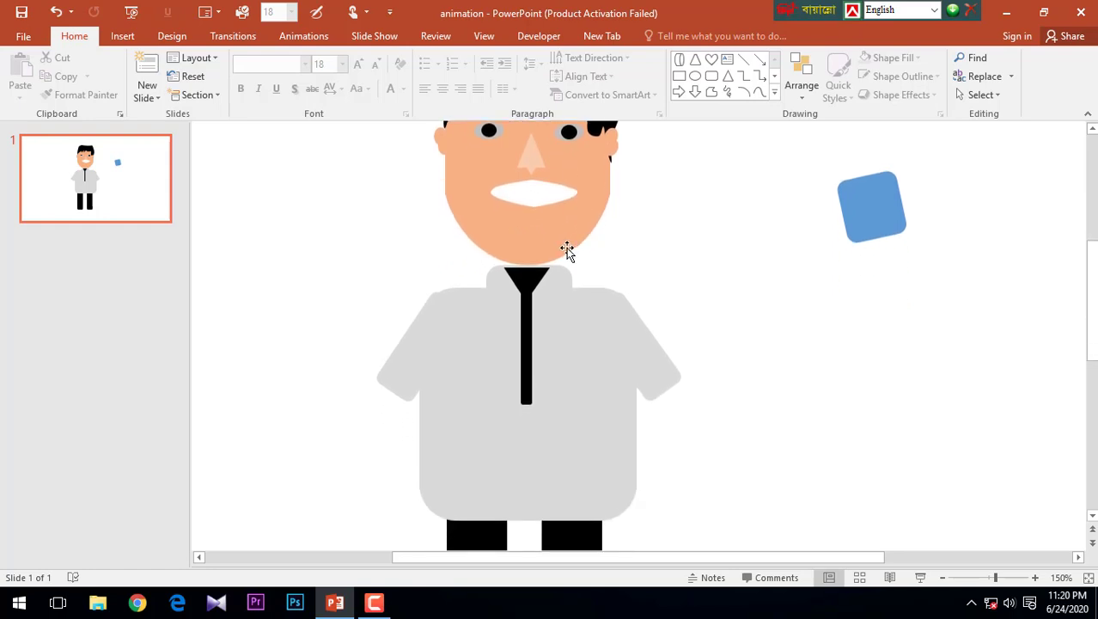
# Move the blue rounded square beside the left arm and rotate it nearly upright
pyautogui.click(882, 201)
pyautogui.moveTo(883, 201)
pyautogui.mouseDown()
pyautogui.moveTo(311, 398)
pyautogui.moveTo(384, 441)
pyautogui.moveTo(384, 419)
pyautogui.mouseUp()
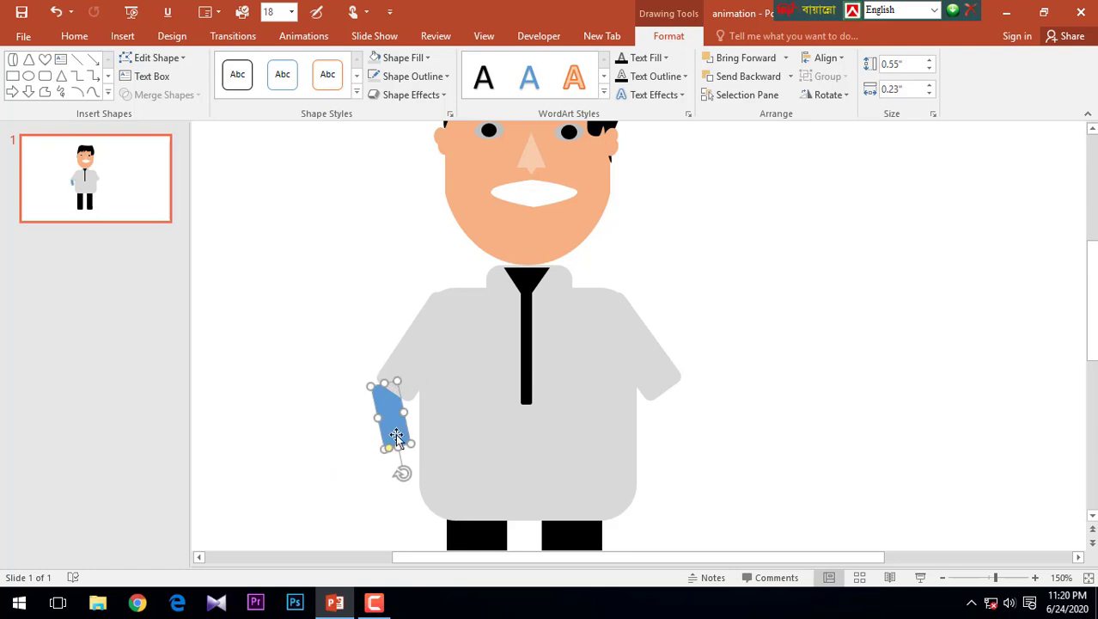
pyautogui.moveTo(392, 471); pyautogui.dragTo(378, 481)
pyautogui.moveTo(386, 416); pyautogui.dragTo(388, 420)
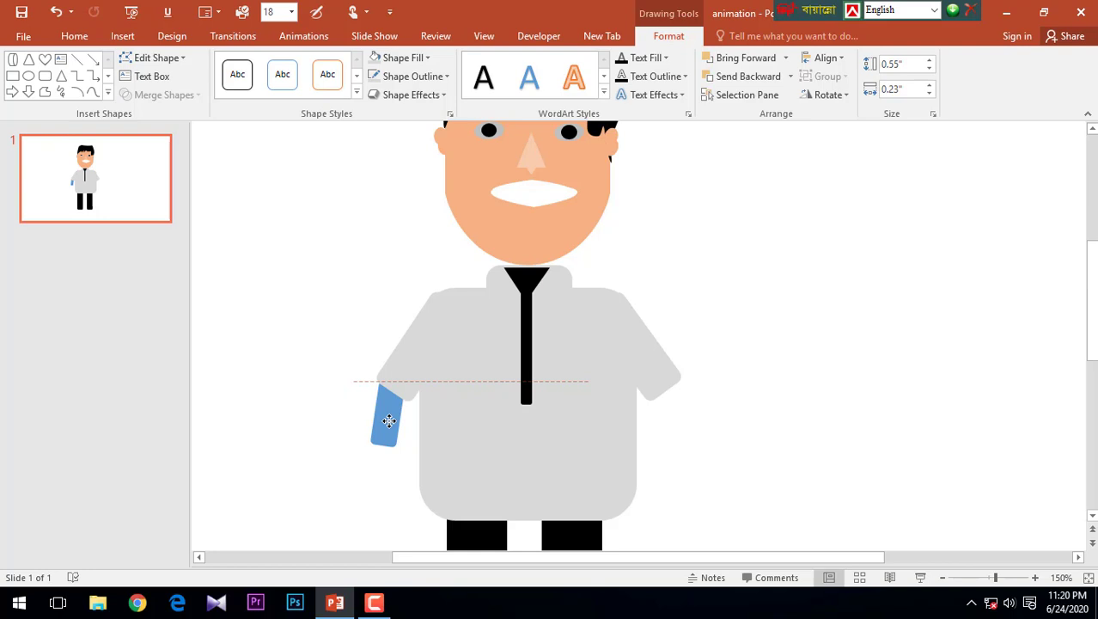
pyautogui.moveTo(389, 420); pyautogui.dragTo(392, 424)
pyautogui.moveTo(381, 474); pyautogui.dragTo(383, 474)
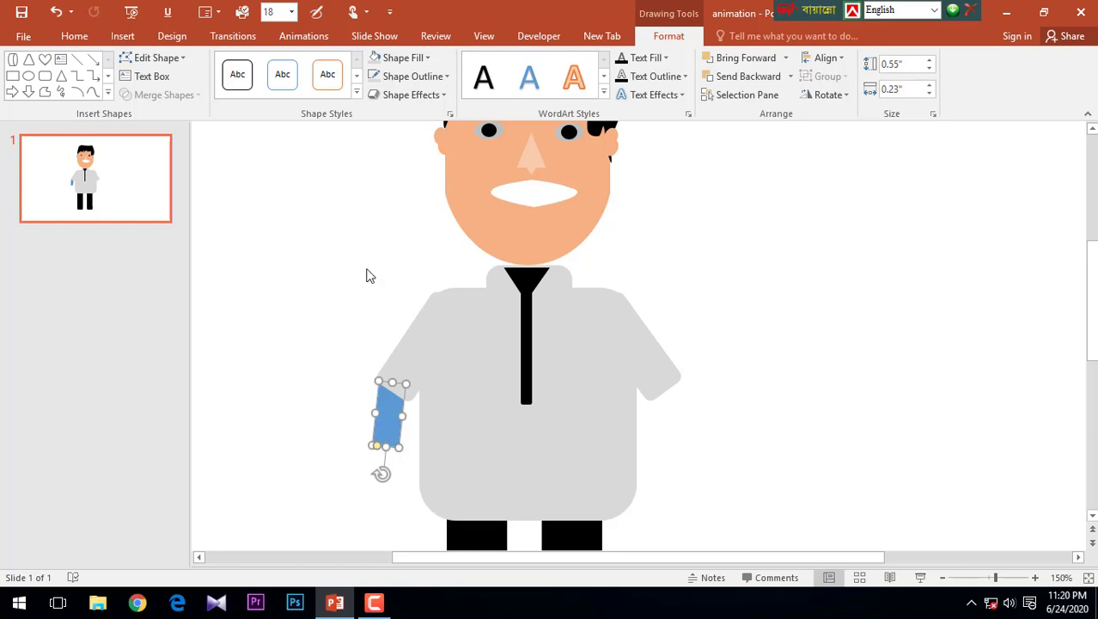
# Eyedrop the shirt's grey onto the piece and widen it to 0.55" by 0.29"
pyautogui.click(427, 57)
pyautogui.click(404, 267)
pyautogui.click(445, 354)
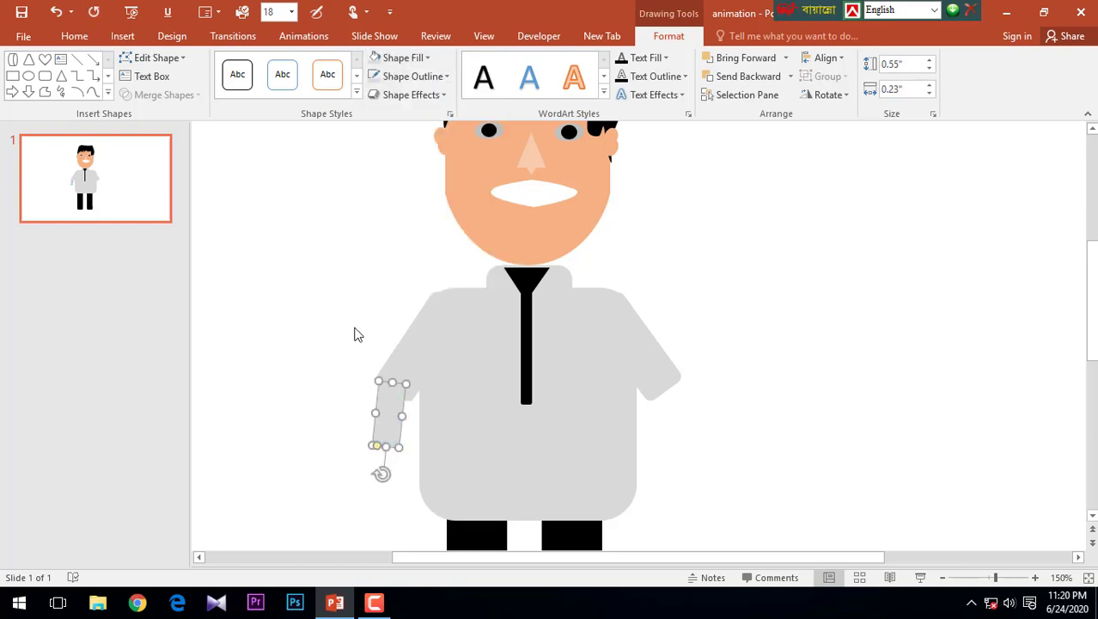
pyautogui.moveTo(394, 421); pyautogui.dragTo(396, 411)
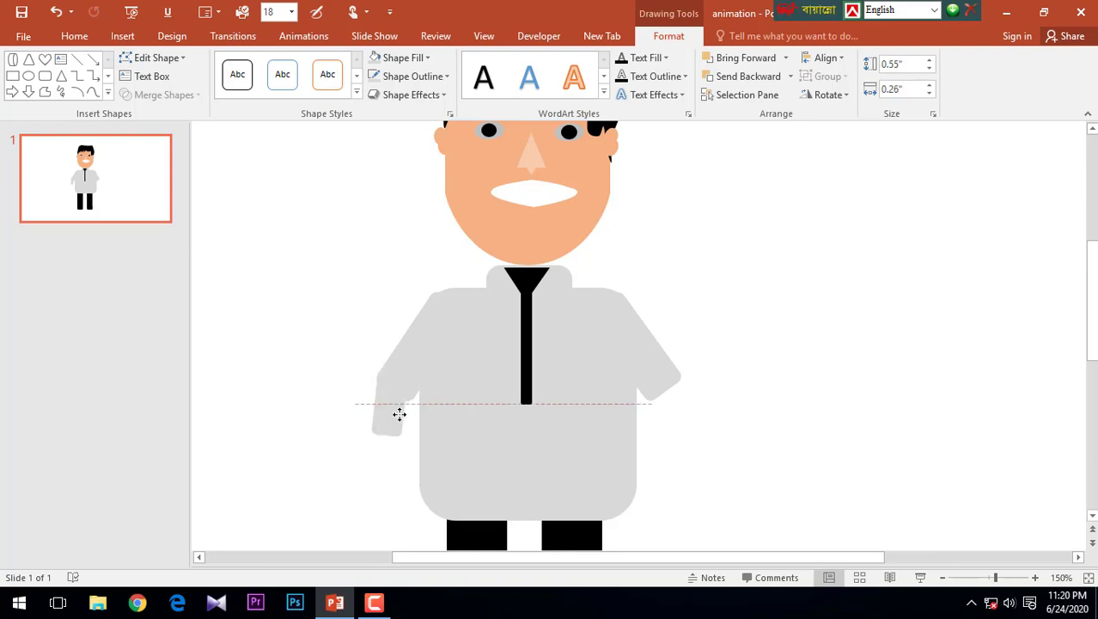
pyautogui.moveTo(404, 405); pyautogui.dragTo(396, 408)
pyautogui.click(746, 419)
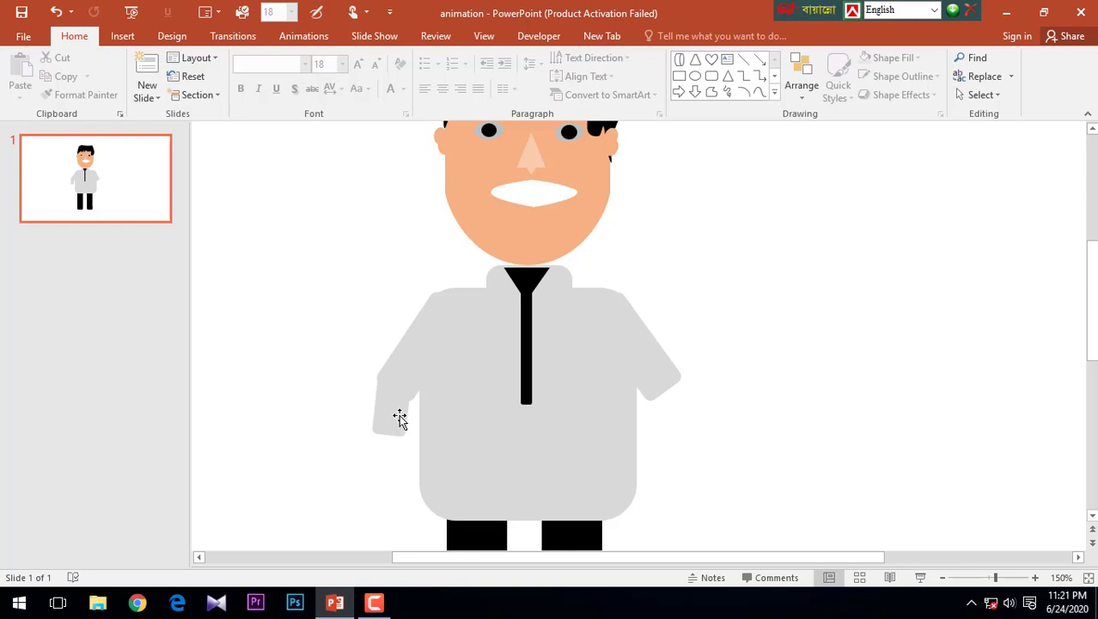
pyautogui.moveTo(400, 419); pyautogui.dragTo(410, 417)
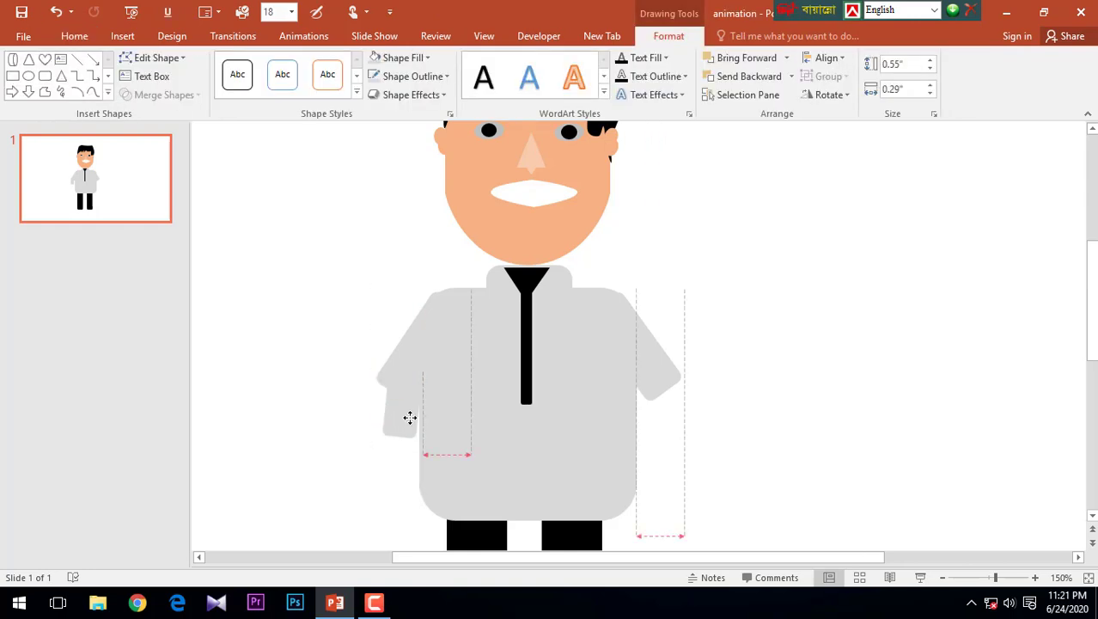
# Lengthen the sleeve piece to 0.83" by 0.29" and eyedrop the face's skin colour onto it
pyautogui.moveTo(410, 417); pyautogui.dragTo(399, 467)
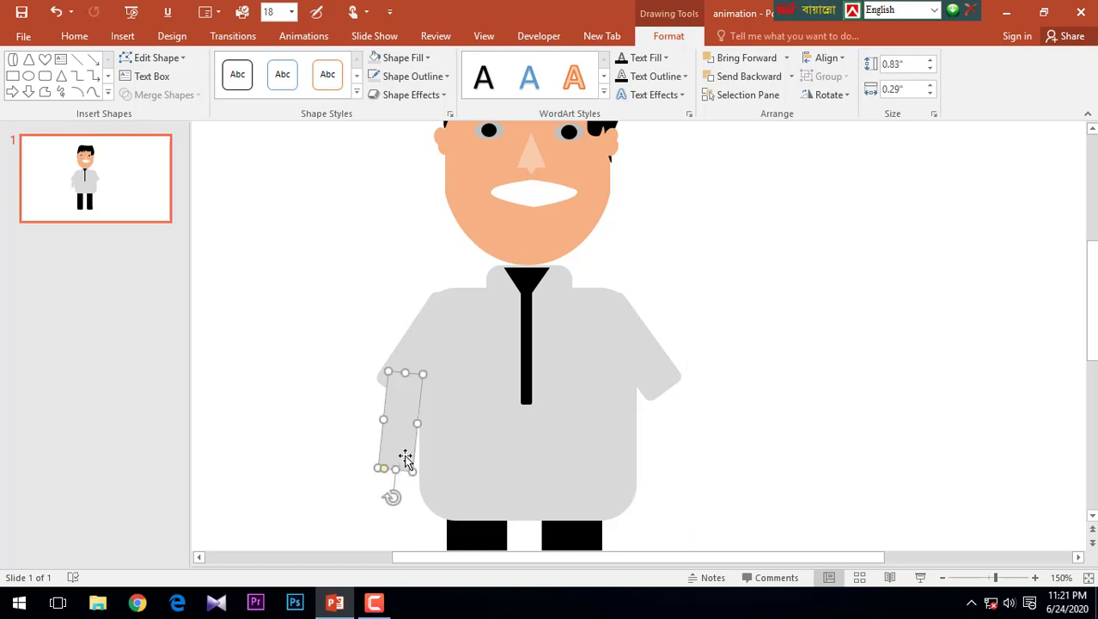
pyautogui.click(398, 500)
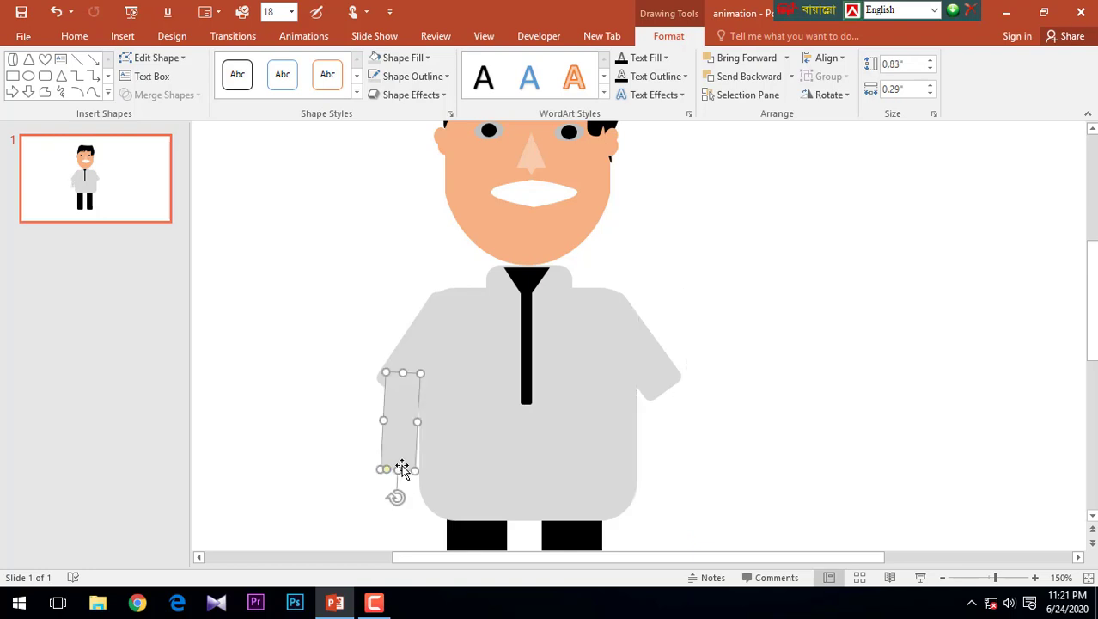
pyautogui.moveTo(400, 466); pyautogui.dragTo(405, 461)
pyautogui.click(404, 58)
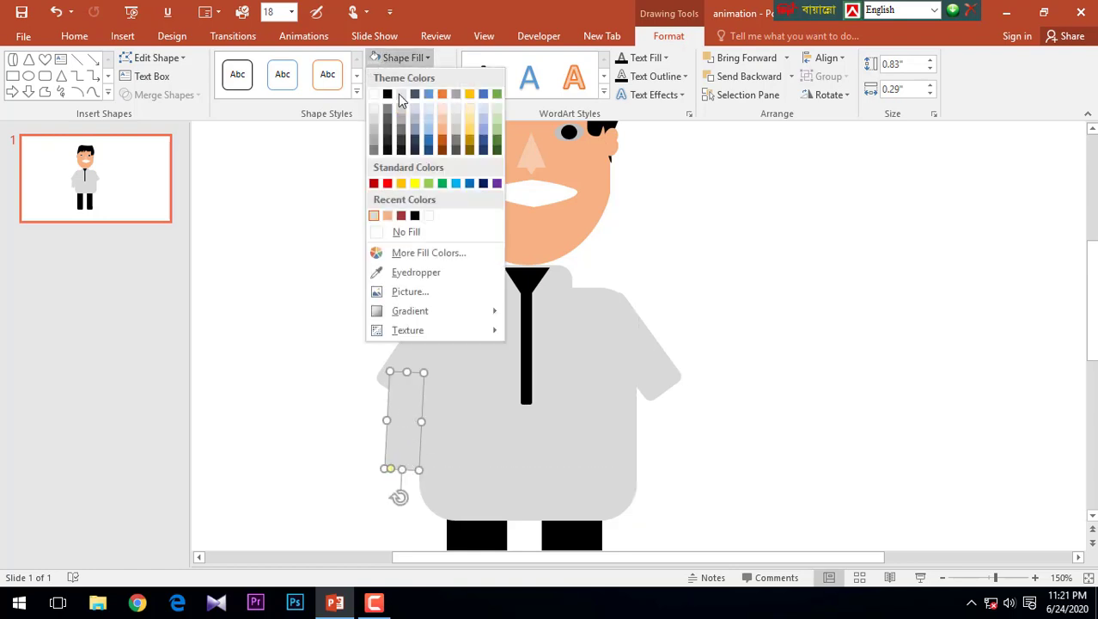
pyautogui.click(397, 270)
pyautogui.click(502, 227)
pyautogui.click(796, 376)
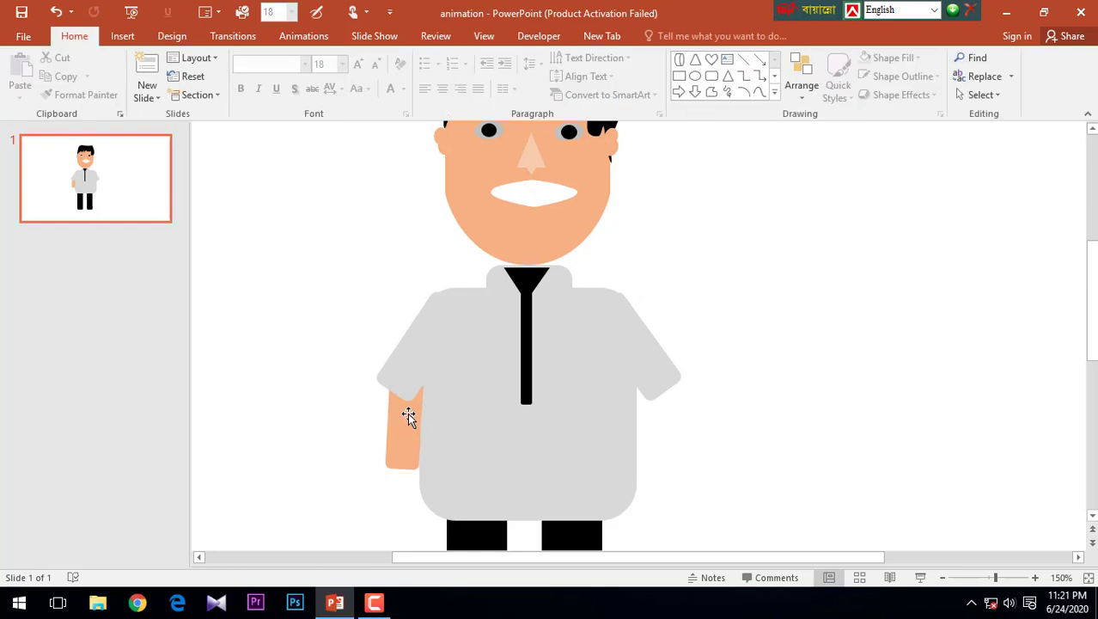
pyautogui.click(409, 415)
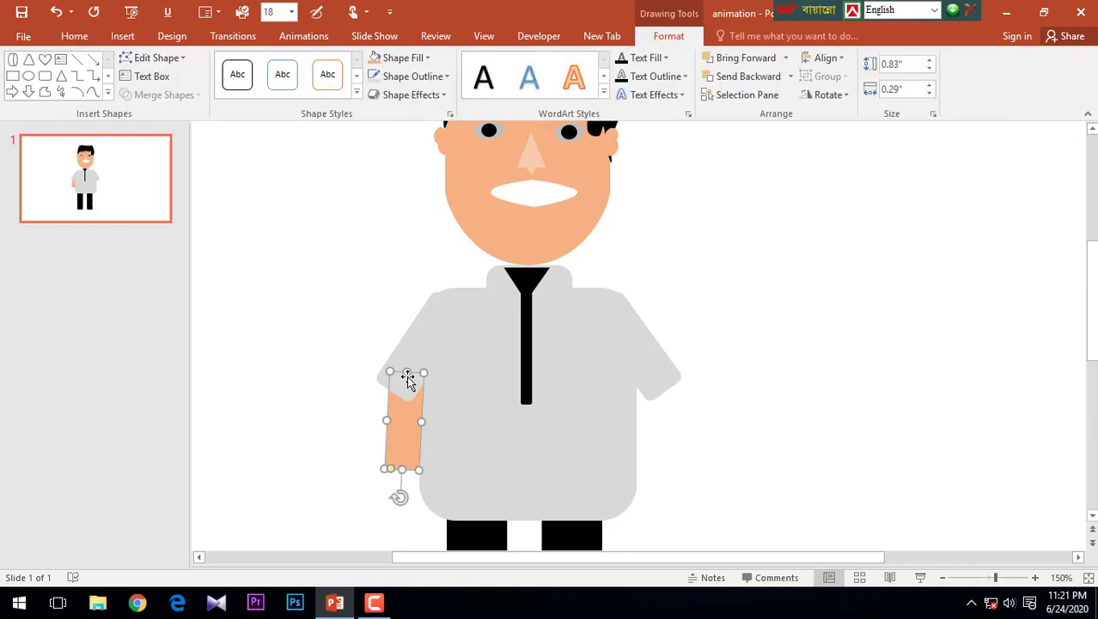
# Fragment the forearm together with the grey upper sleeve
pyautogui.keyDown('shift'); pyautogui.click(419, 351); pyautogui.keyUp('shift')
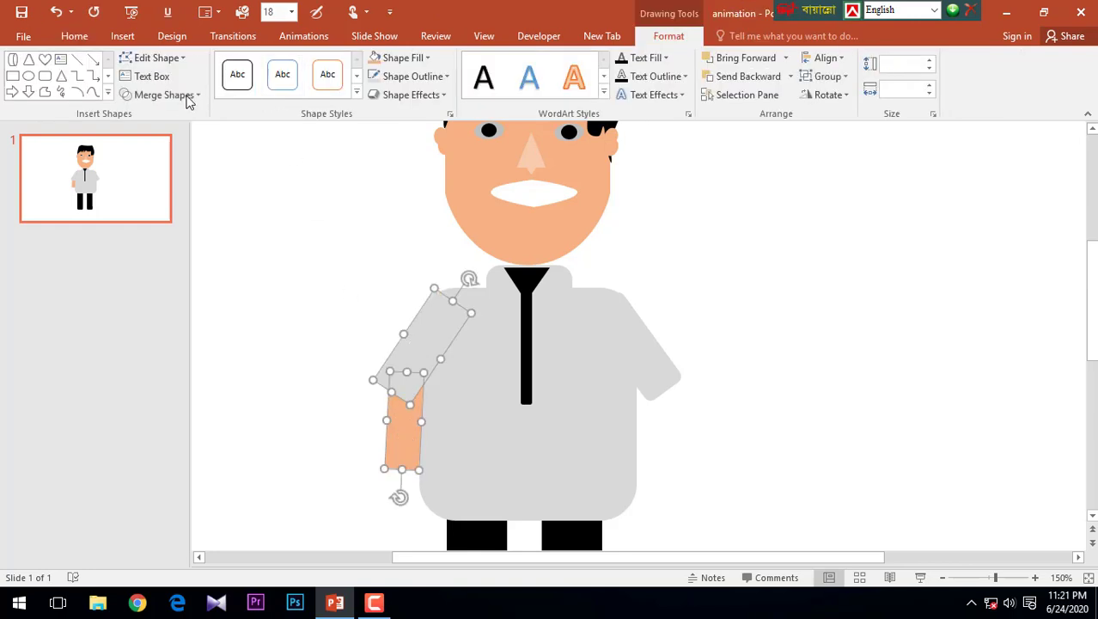
pyautogui.click(189, 99)
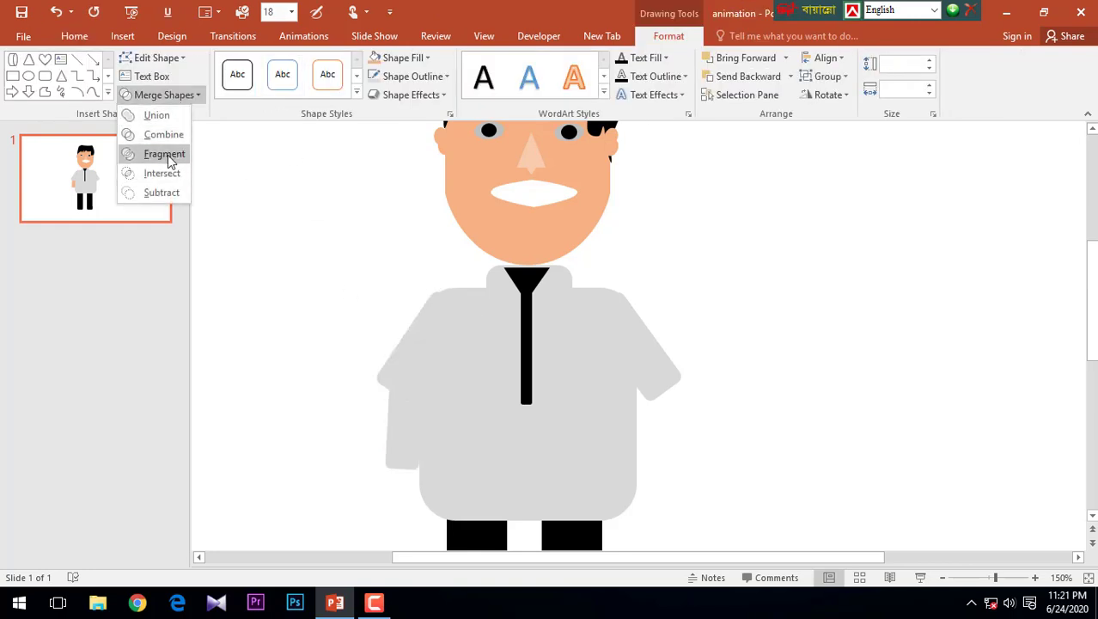
pyautogui.click(164, 154)
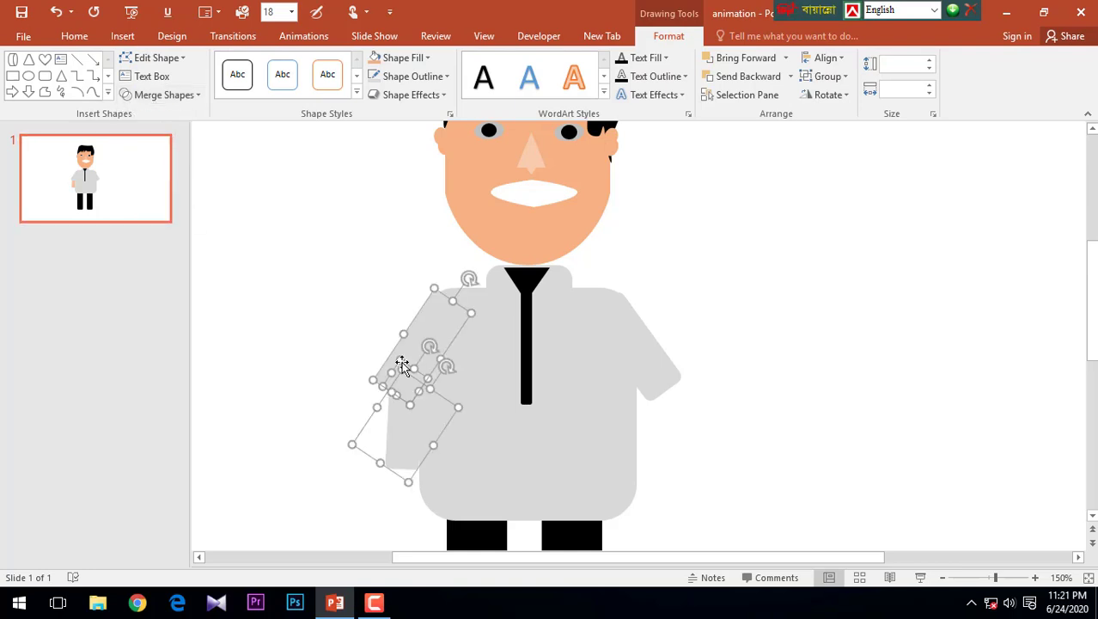
pyautogui.click(707, 369)
# Set the large arm fragment to No Fill so the skin forearm shows below the sleeve
pyautogui.click(400, 384)
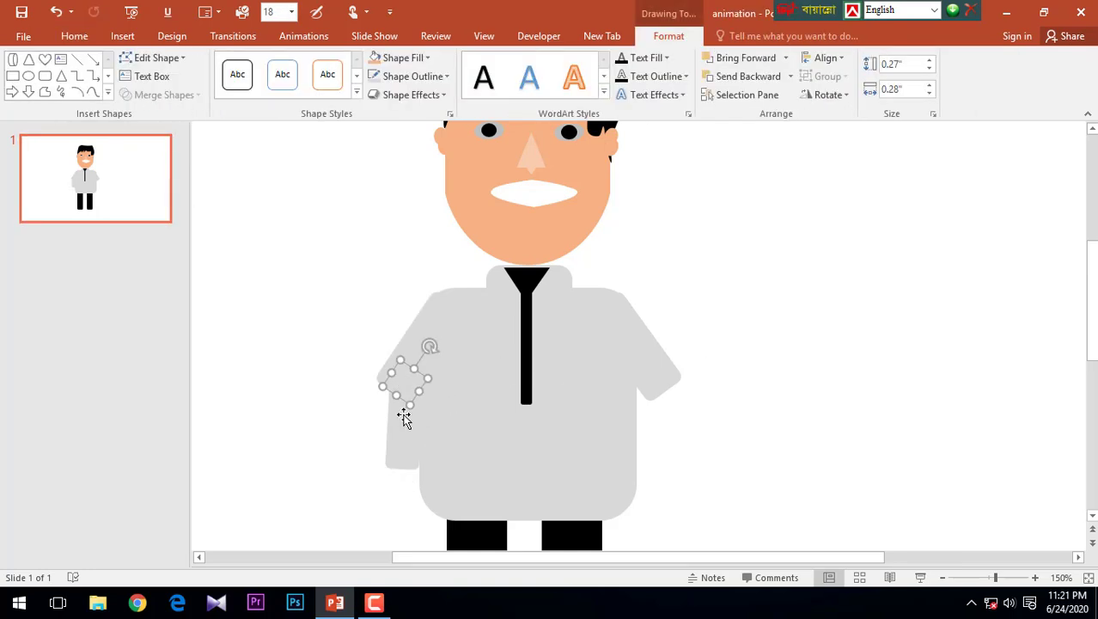
pyautogui.click(406, 422)
pyautogui.click(400, 57)
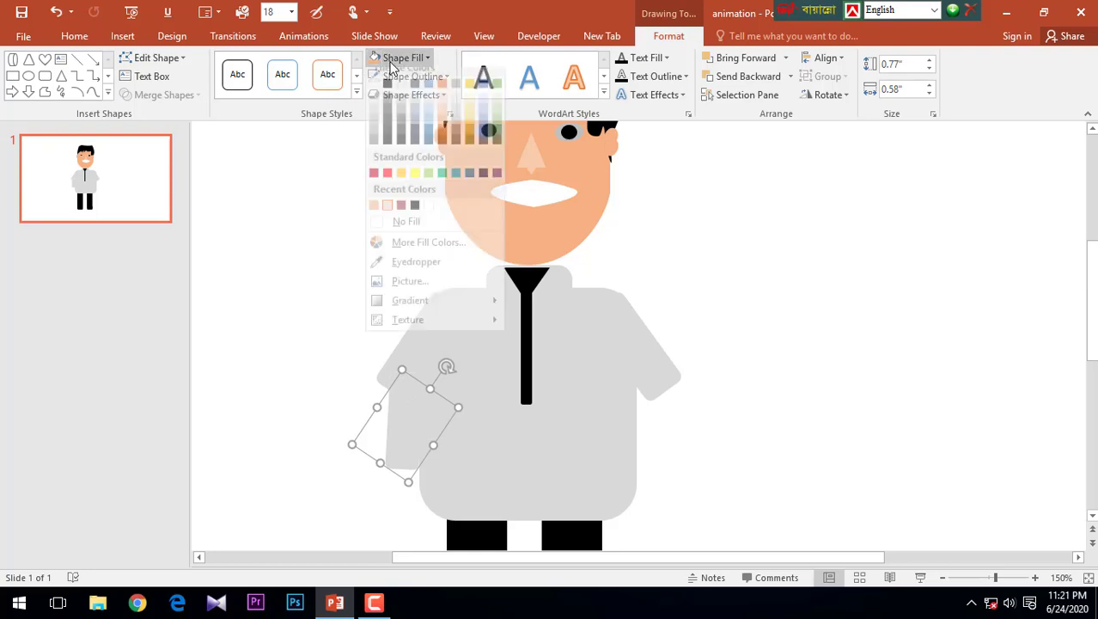
pyautogui.click(383, 232)
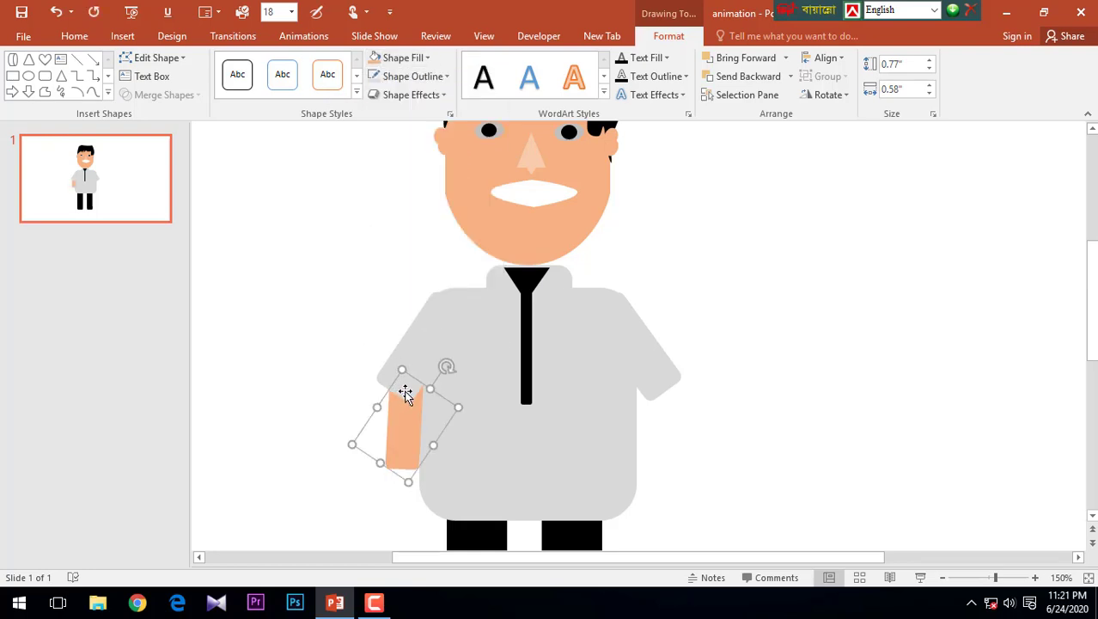
pyautogui.click(407, 395)
pyautogui.click(674, 408)
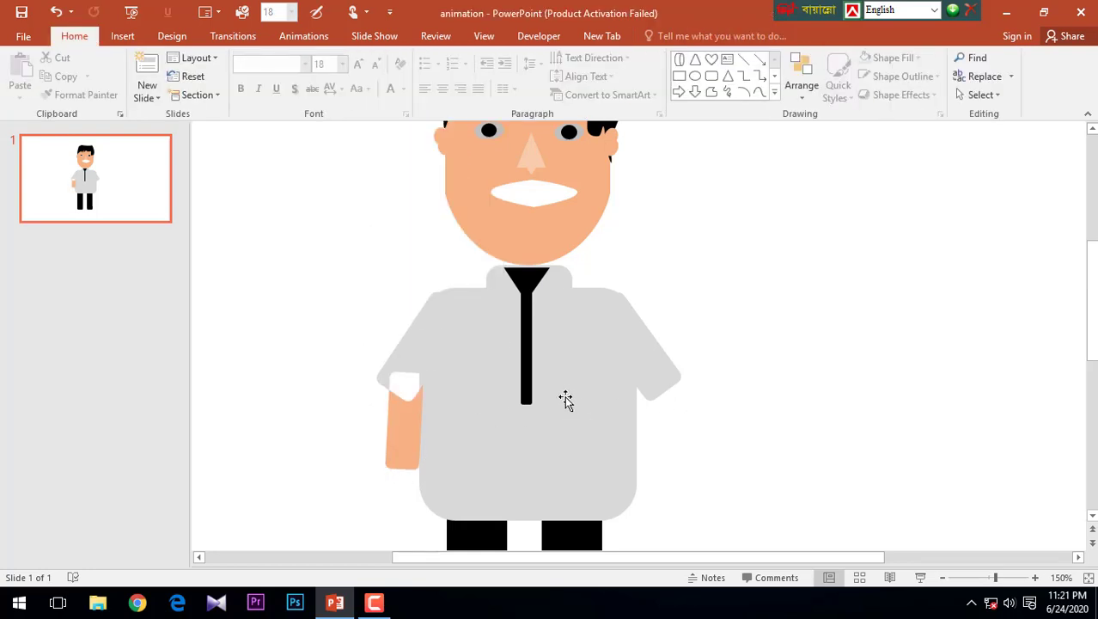
pyautogui.press('Tab')
pyautogui.press('Tab')
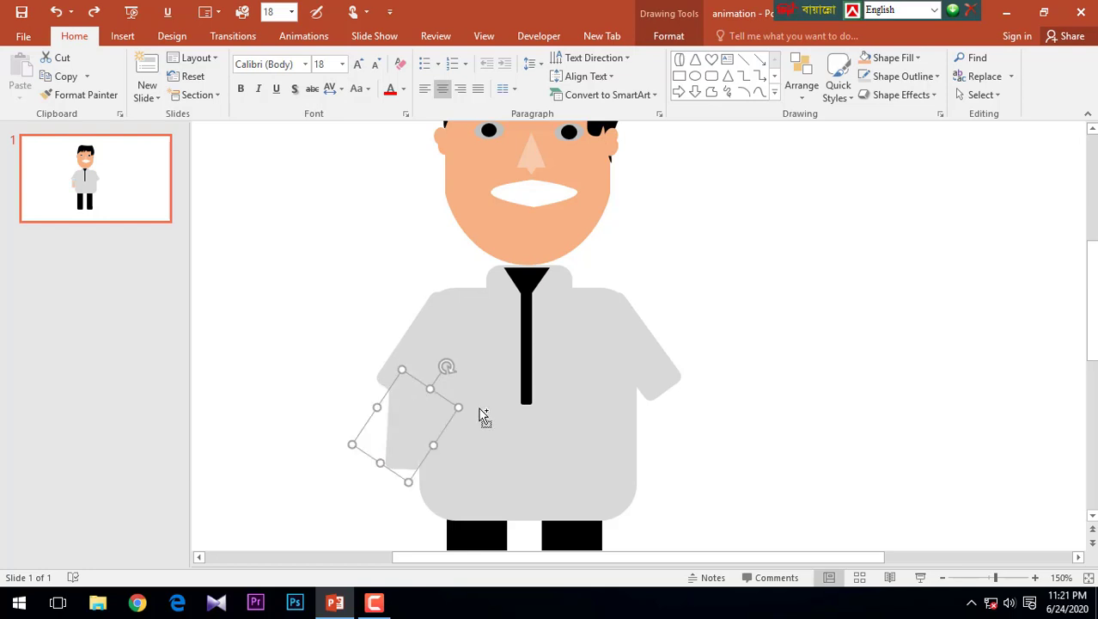
pyautogui.click(750, 382)
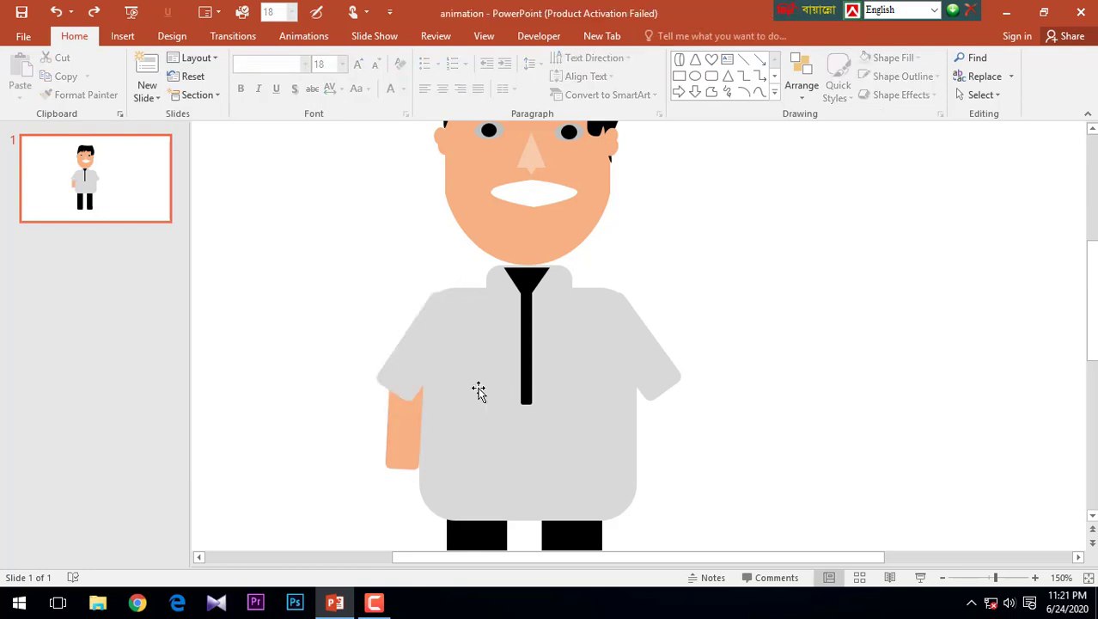
# Rotate the left sleeve upright and line it up with the shirt
pyautogui.click(409, 375)
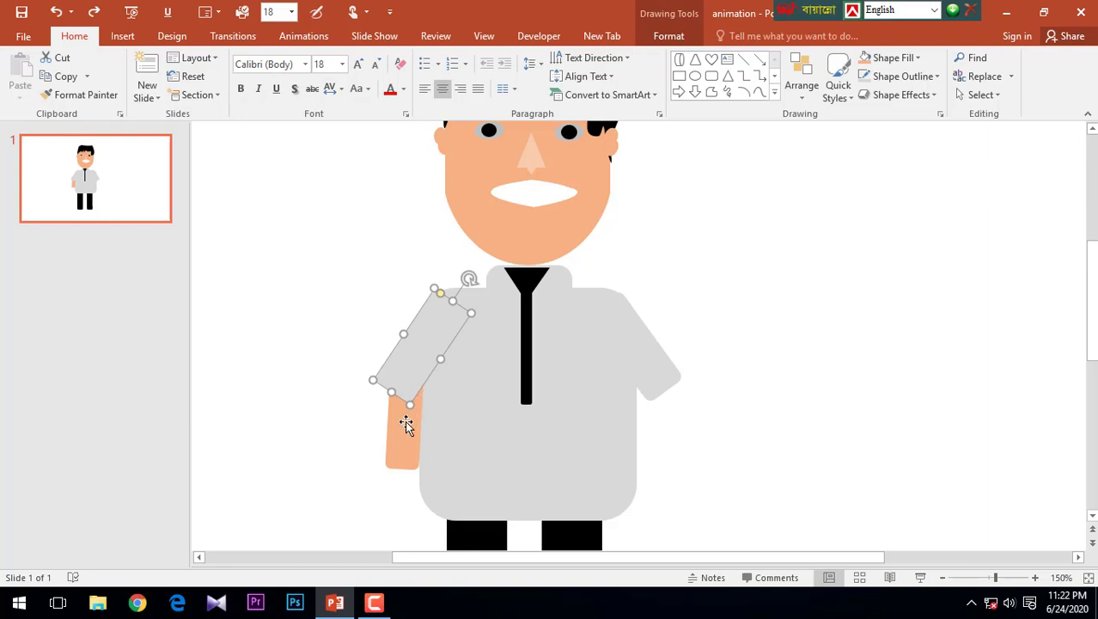
pyautogui.moveTo(402, 427); pyautogui.dragTo(397, 427)
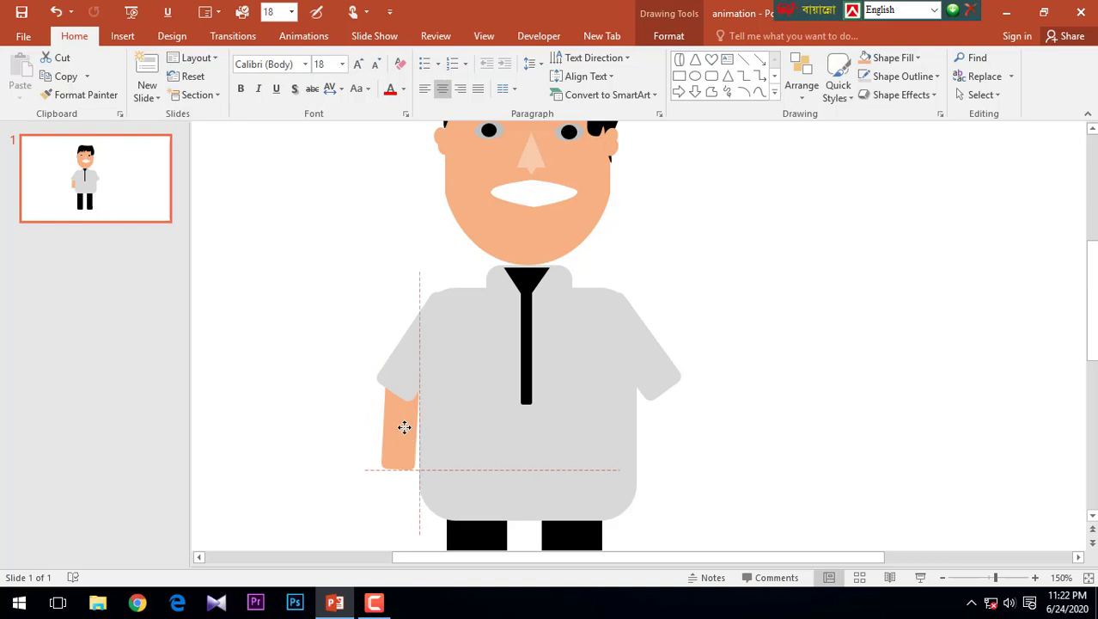
pyautogui.moveTo(397, 427); pyautogui.dragTo(404, 427)
pyautogui.click(400, 378)
pyautogui.moveTo(471, 280); pyautogui.dragTo(465, 270)
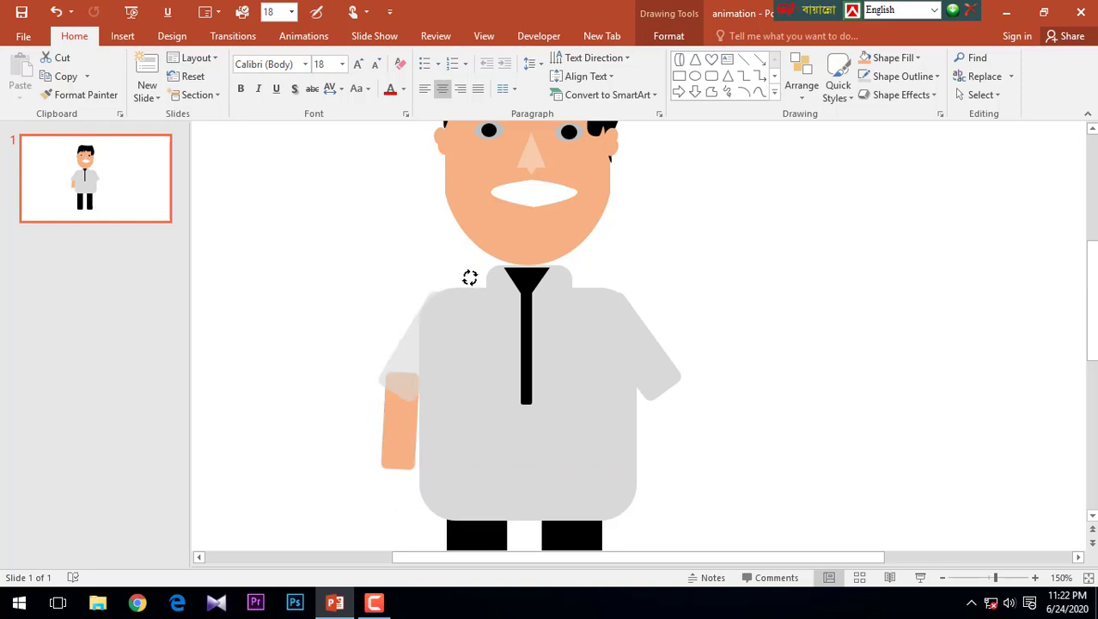
pyautogui.moveTo(439, 348); pyautogui.dragTo(440, 350)
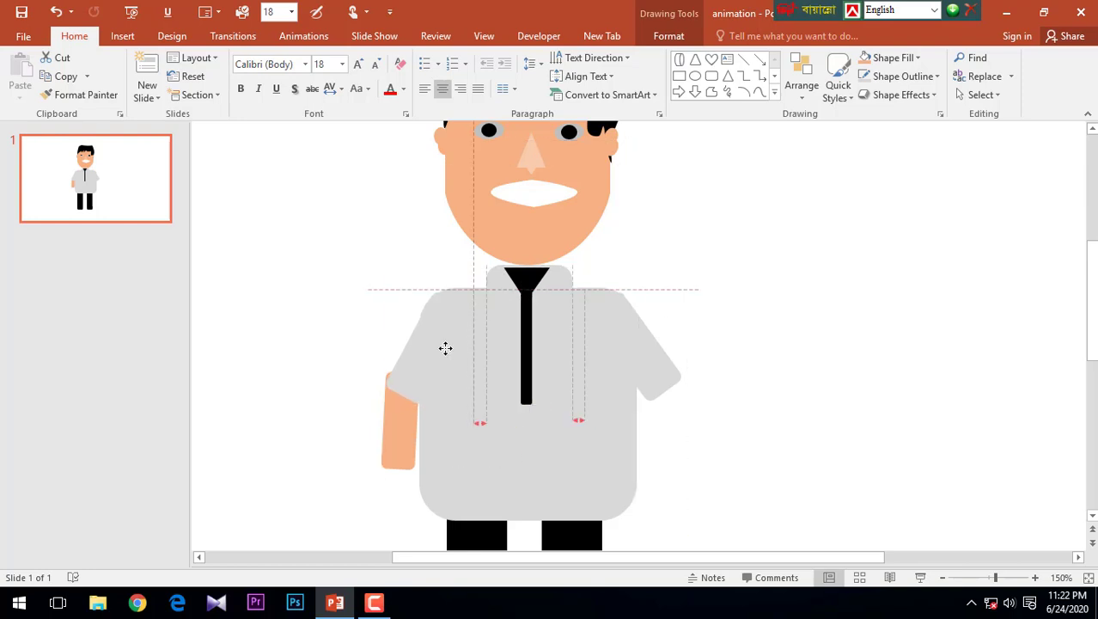
pyautogui.moveTo(441, 350); pyautogui.dragTo(441, 351)
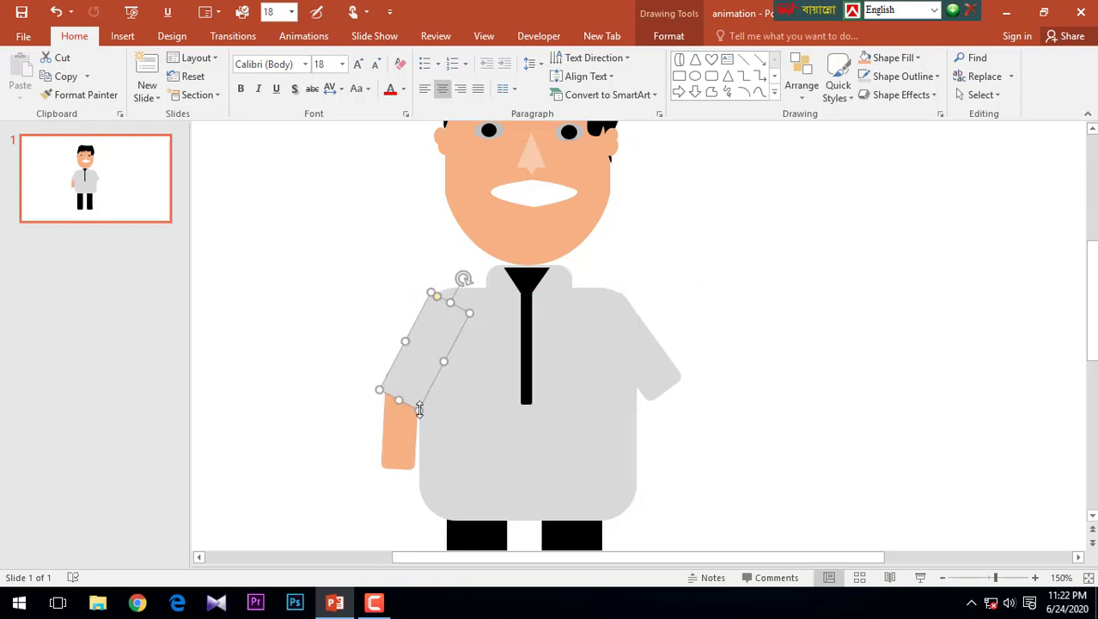
# Fit the left forearm straight under its sleeve, then copy it under the right sleeve
pyautogui.moveTo(404, 431); pyautogui.dragTo(429, 444)
pyautogui.scroll(-3, 429, 443)
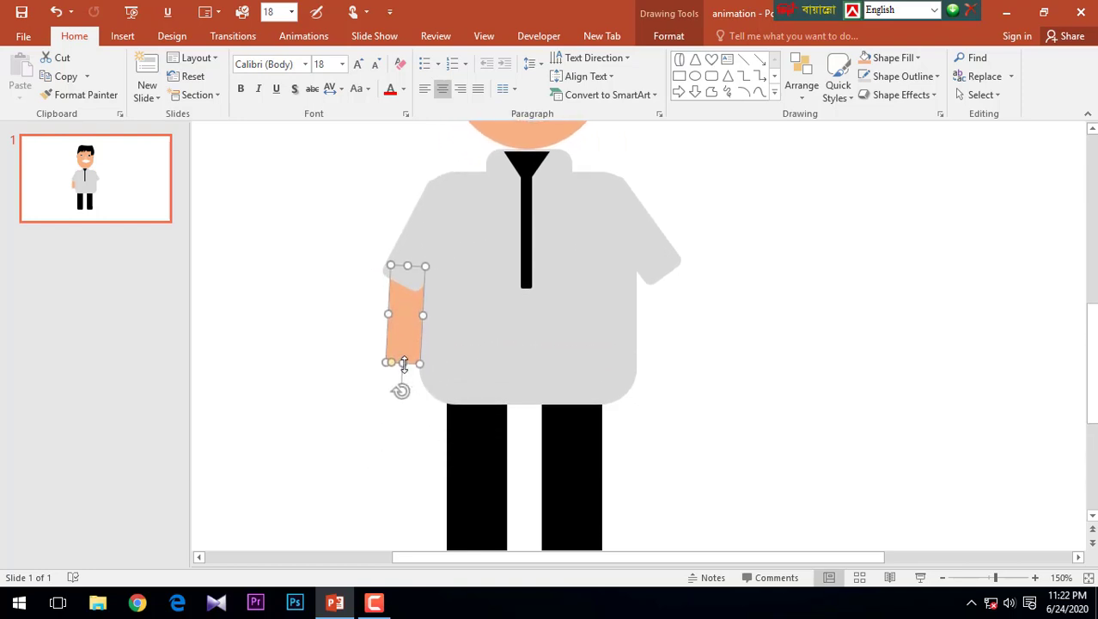
pyautogui.moveTo(403, 382); pyautogui.dragTo(434, 397)
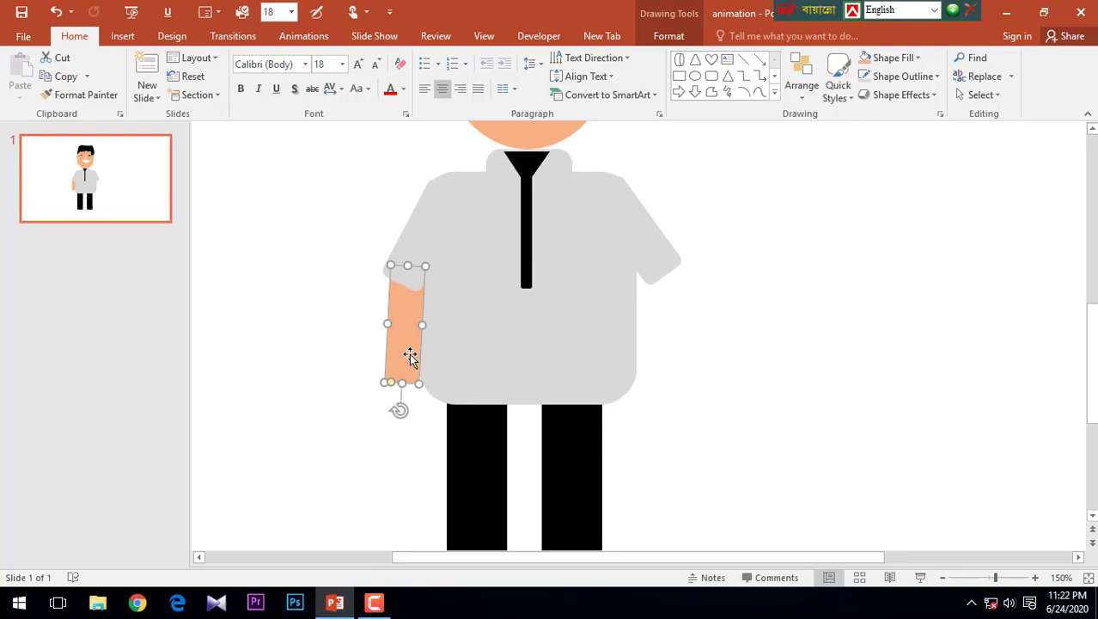
pyautogui.moveTo(411, 359); pyautogui.dragTo(407, 358)
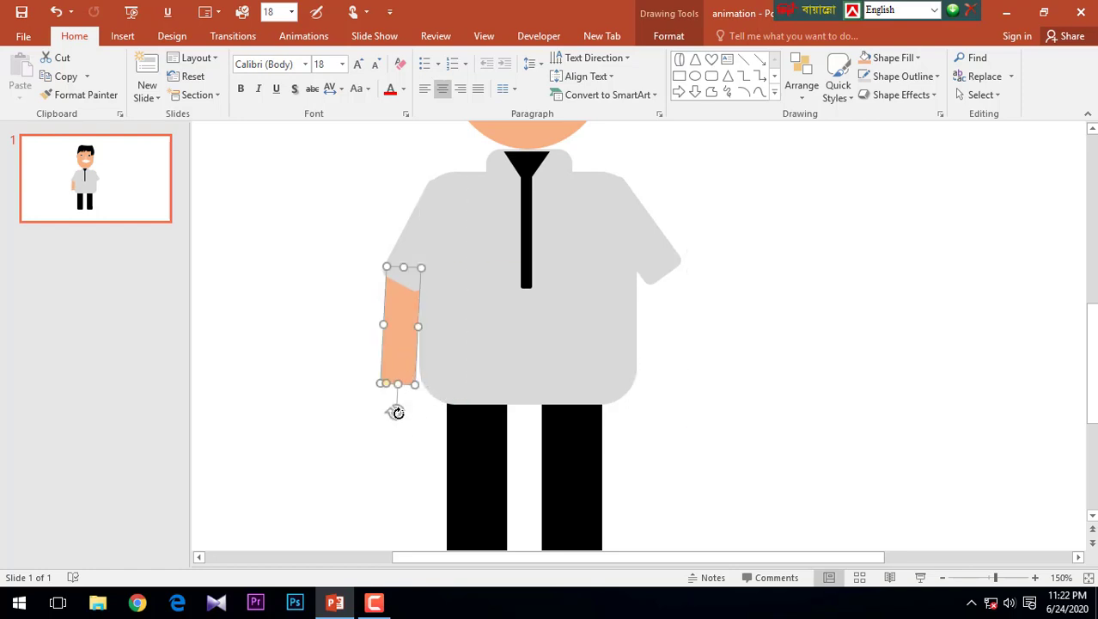
pyautogui.moveTo(397, 413); pyautogui.dragTo(394, 416)
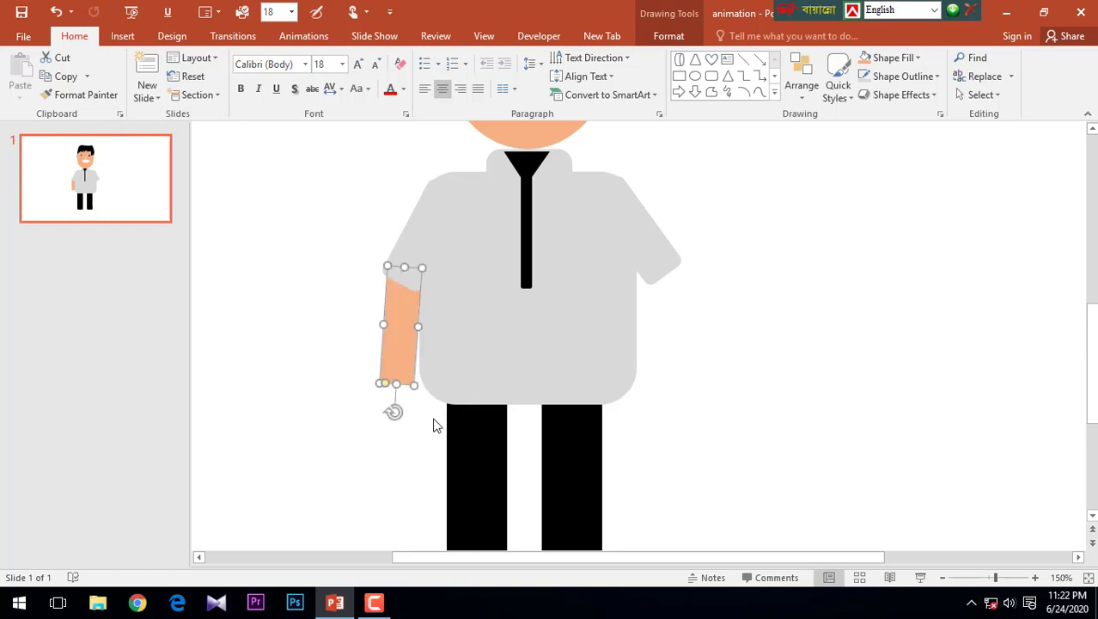
pyautogui.keyDown('ctrl'); pyautogui.moveTo(417, 343); pyautogui.dragTo(653, 327); pyautogui.keyUp('ctrl')
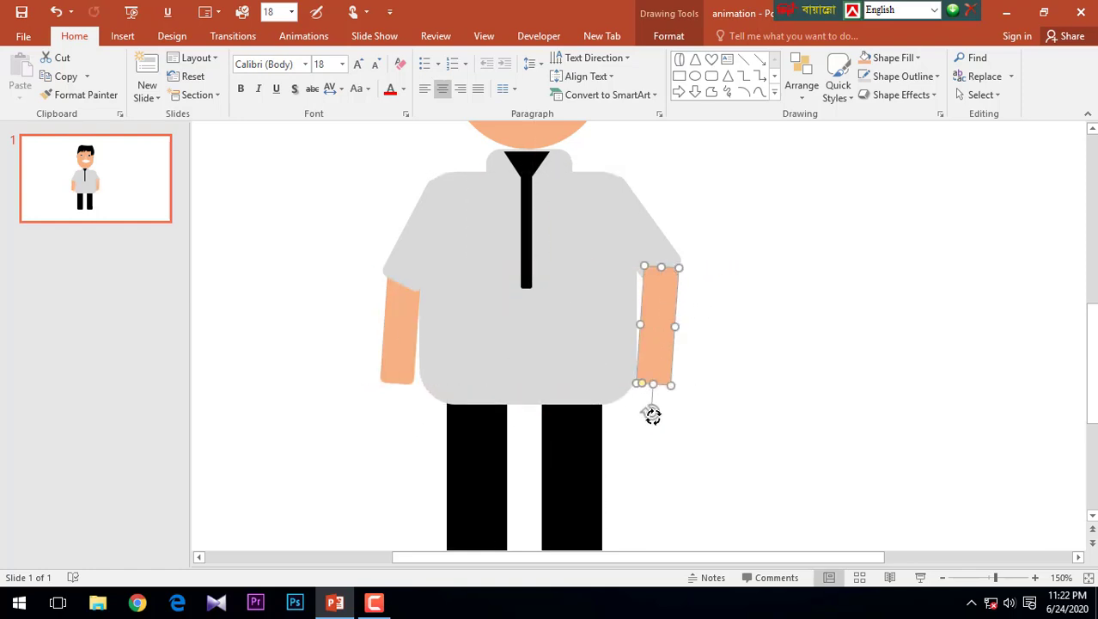
# Straighten the right forearm and send it to the back behind the shirt
pyautogui.moveTo(653, 415); pyautogui.dragTo(663, 416)
pyautogui.click(697, 338)
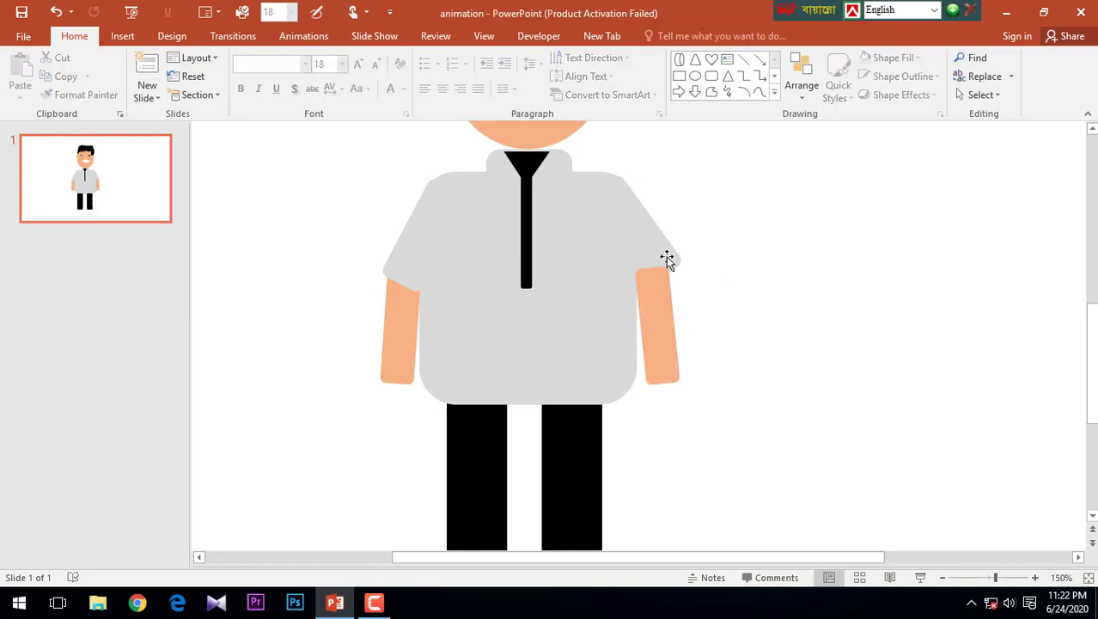
pyautogui.rightClick(647, 315)
pyautogui.moveTo(731, 181)
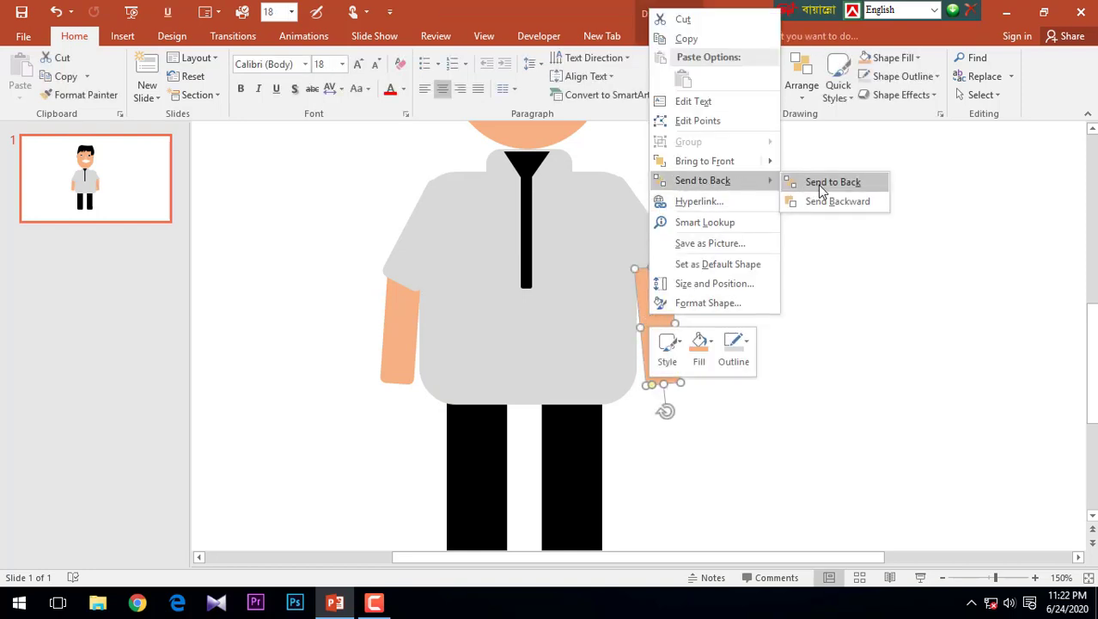
pyautogui.click(817, 184)
# Rotate the right sleeve into place and level the right arm with the left
pyautogui.moveTo(657, 246)
pyautogui.mouseDown()
pyautogui.moveTo(596, 161)
pyautogui.moveTo(646, 255)
pyautogui.mouseUp()
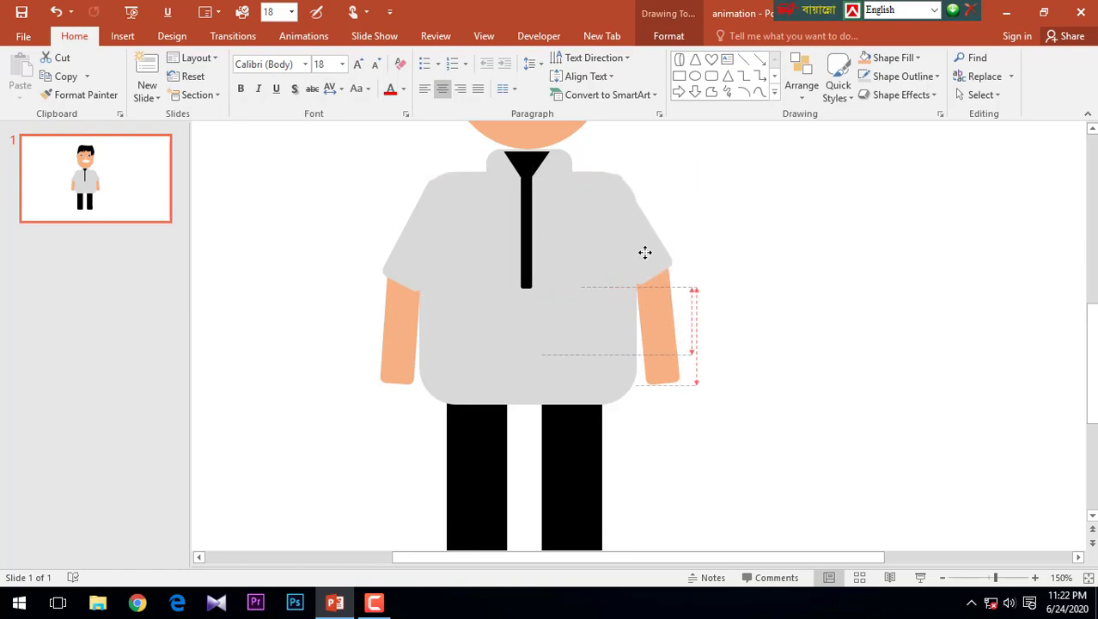
pyautogui.moveTo(646, 255); pyautogui.dragTo(645, 250)
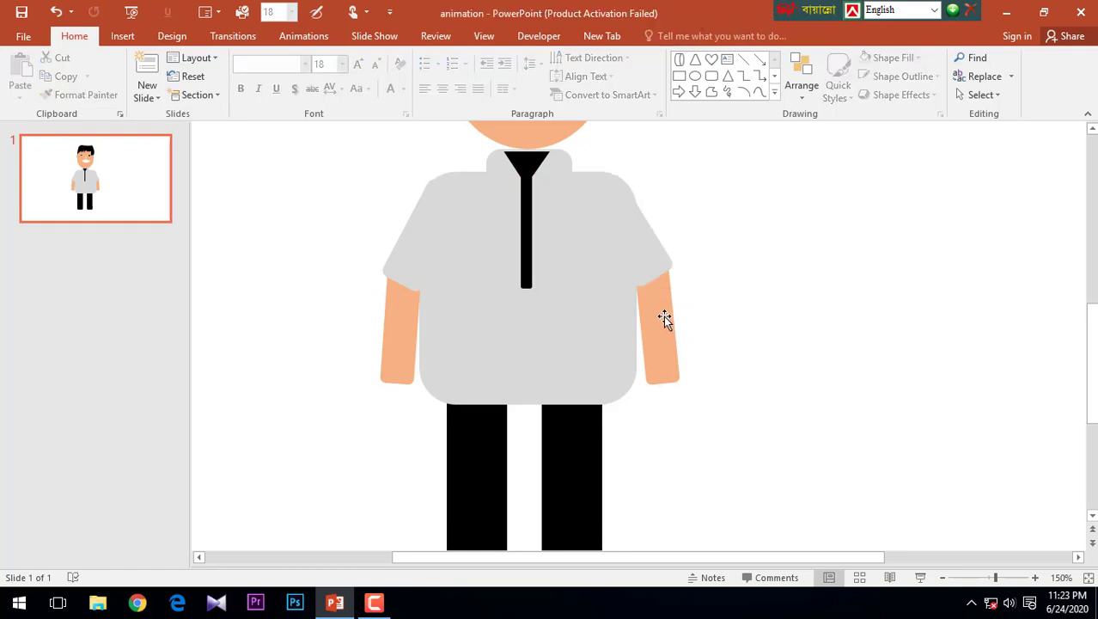
pyautogui.moveTo(661, 315); pyautogui.dragTo(659, 318)
# Choose the Oval from the Insert > Shapes gallery
pyautogui.click(787, 338)
pyautogui.keyDown('ctrl'); pyautogui.scroll(-8, 768, 310); pyautogui.keyUp('ctrl')
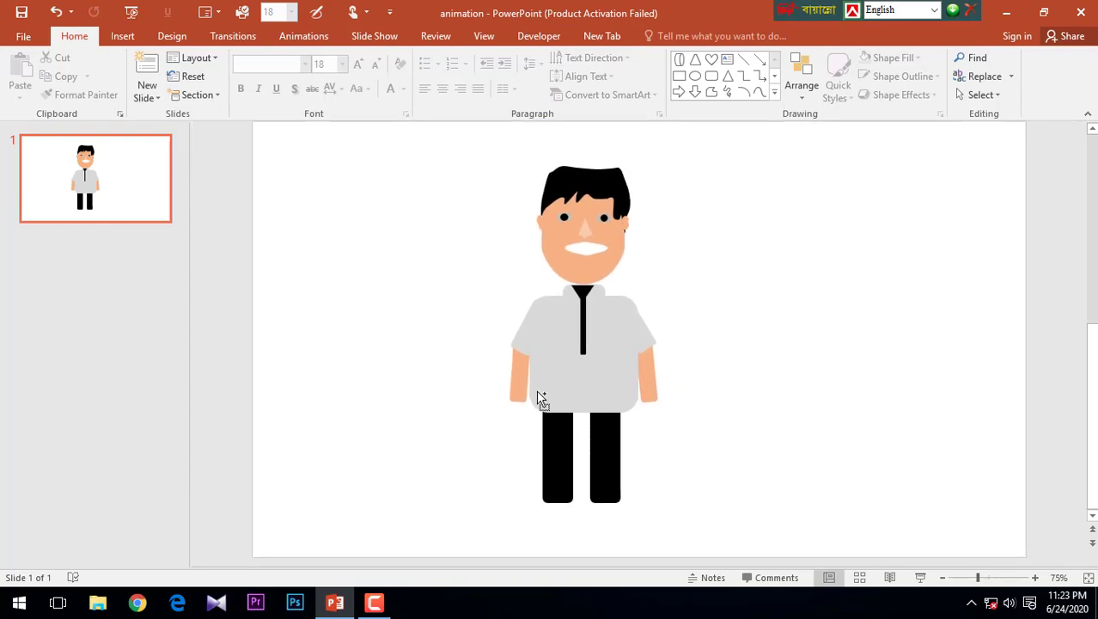
pyautogui.keyDown('ctrl'); pyautogui.scroll(3, 540, 398); pyautogui.keyUp('ctrl')
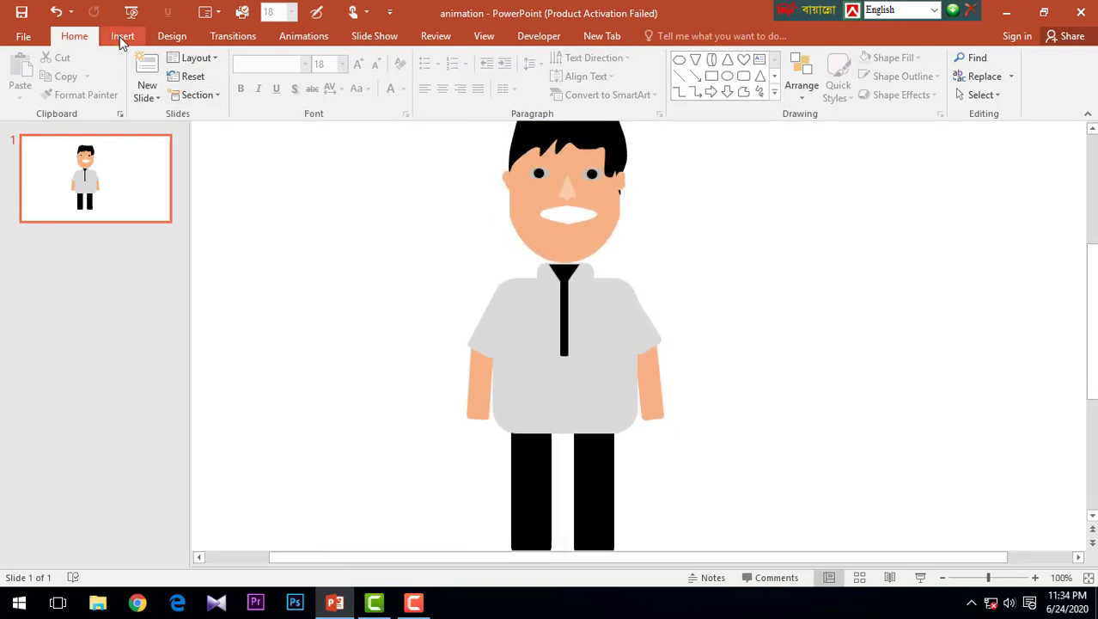
pyautogui.click(122, 36)
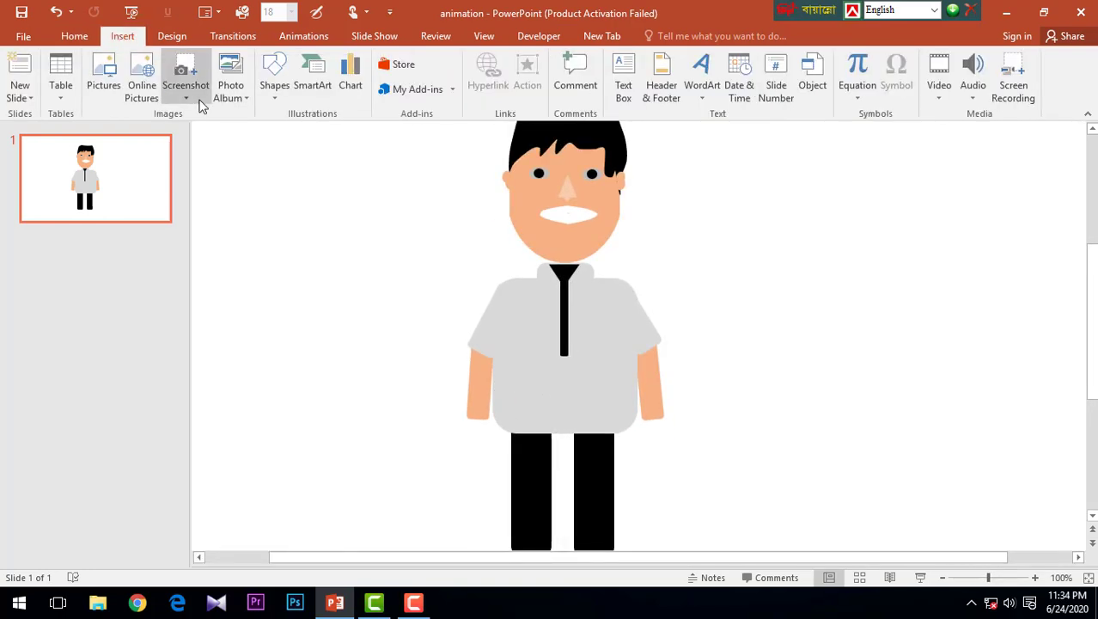
pyautogui.click(275, 86)
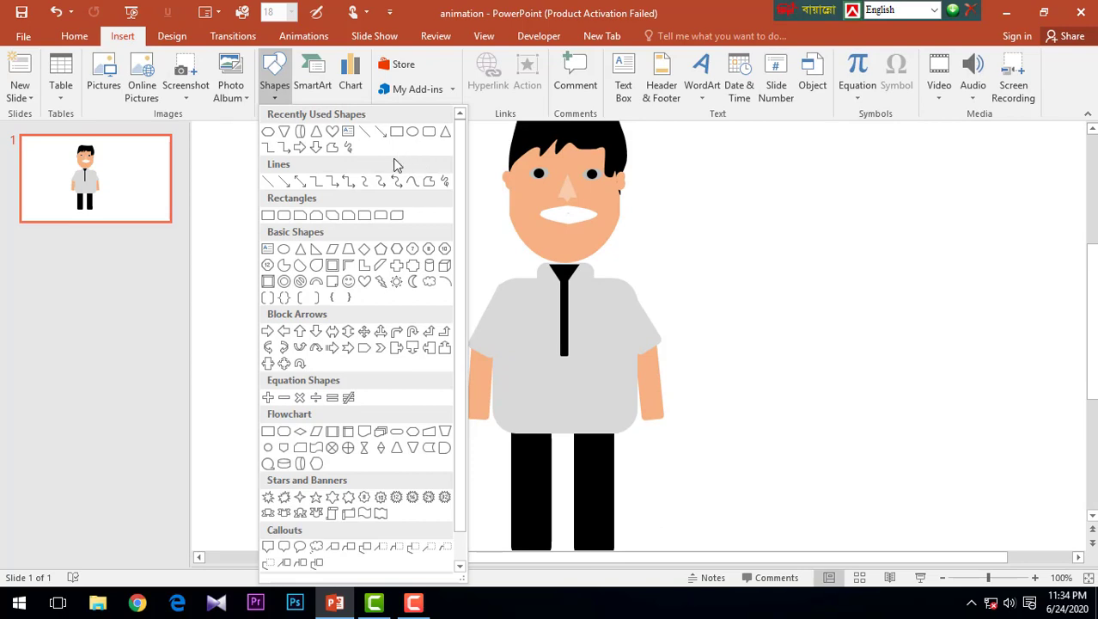
pyautogui.click(412, 132)
pyautogui.keyDown('ctrl'); pyautogui.scroll(5, 583, 437); pyautogui.keyUp('ctrl')
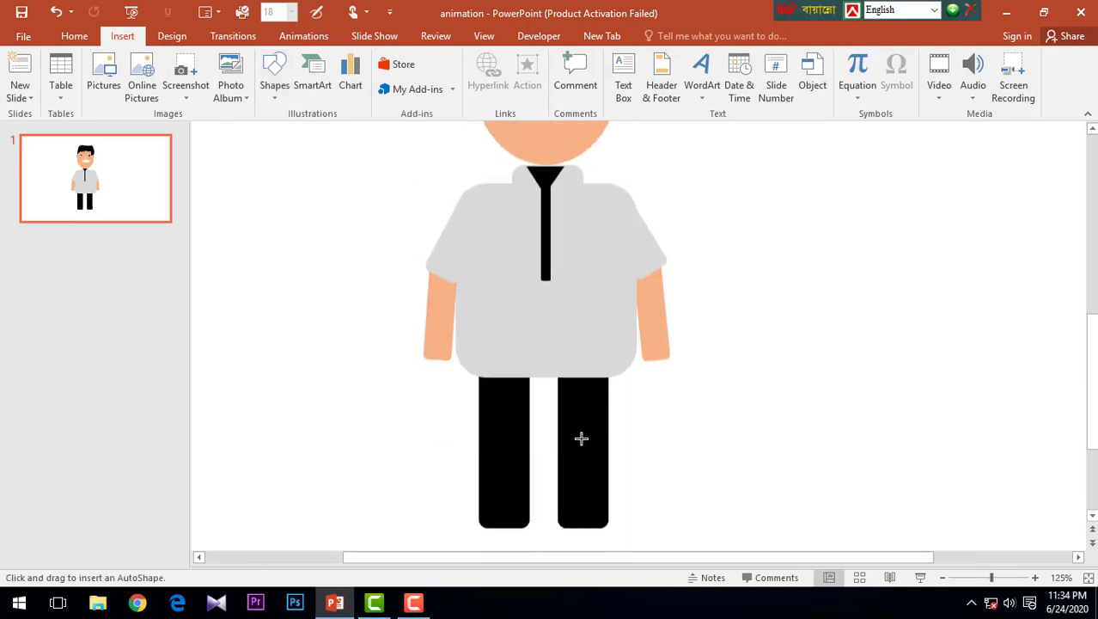
# Draw an oval below the left leg and tilt it into place
pyautogui.keyDown('ctrl'); pyautogui.scroll(5, 483, 435); pyautogui.keyUp('ctrl')
pyautogui.scroll(-4, 454, 435)
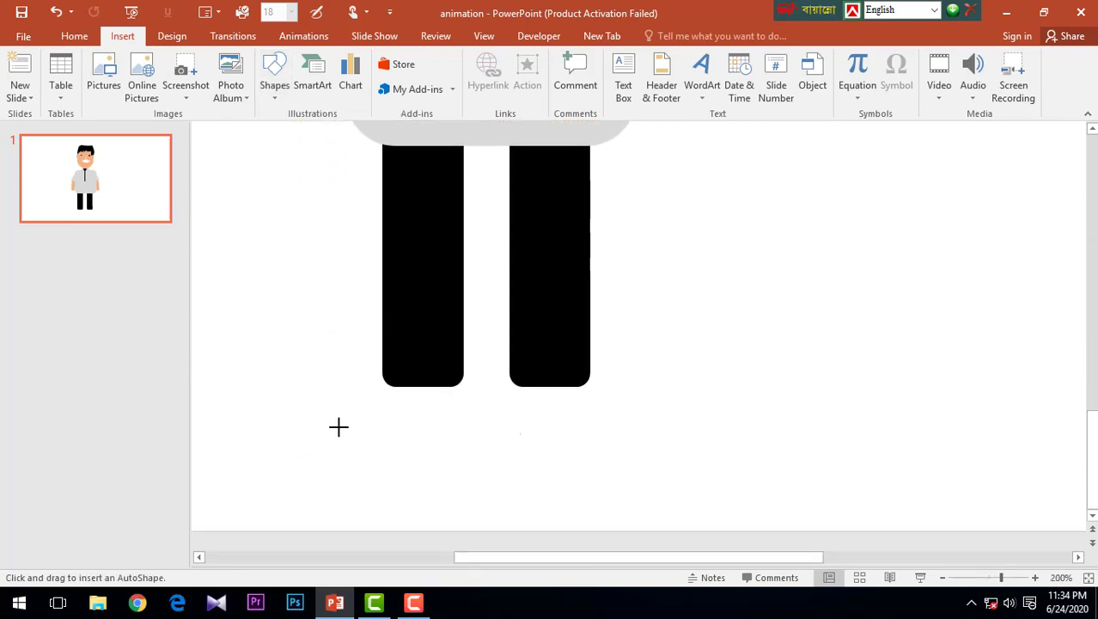
pyautogui.moveTo(336, 425)
pyautogui.mouseDown()
pyautogui.moveTo(412, 471)
pyautogui.moveTo(388, 399)
pyautogui.mouseUp()
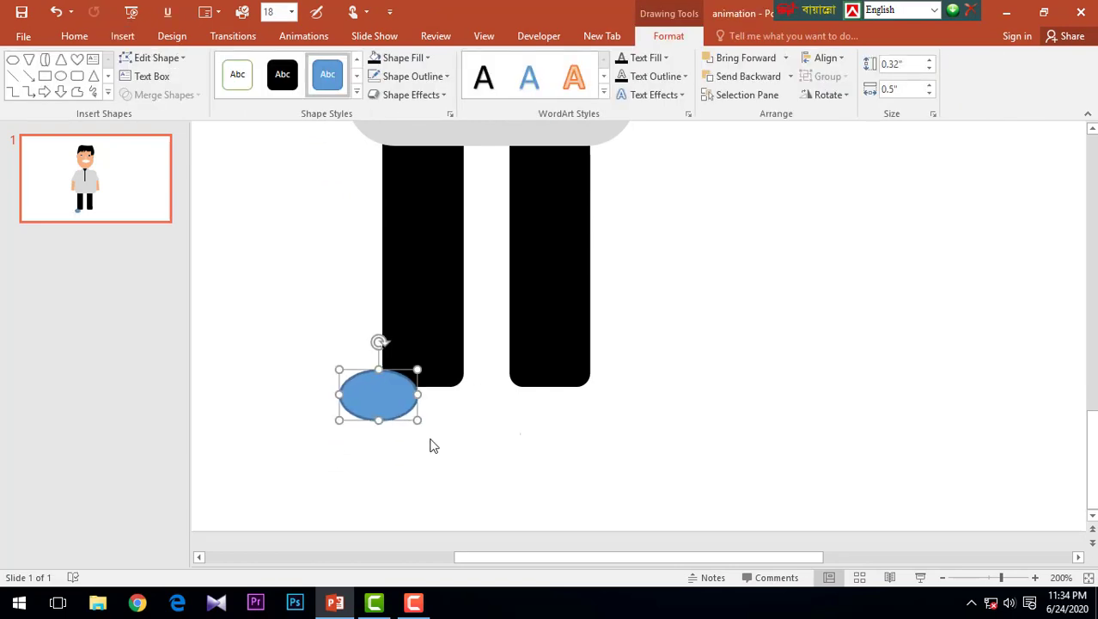
pyautogui.moveTo(378, 342); pyautogui.dragTo(366, 388)
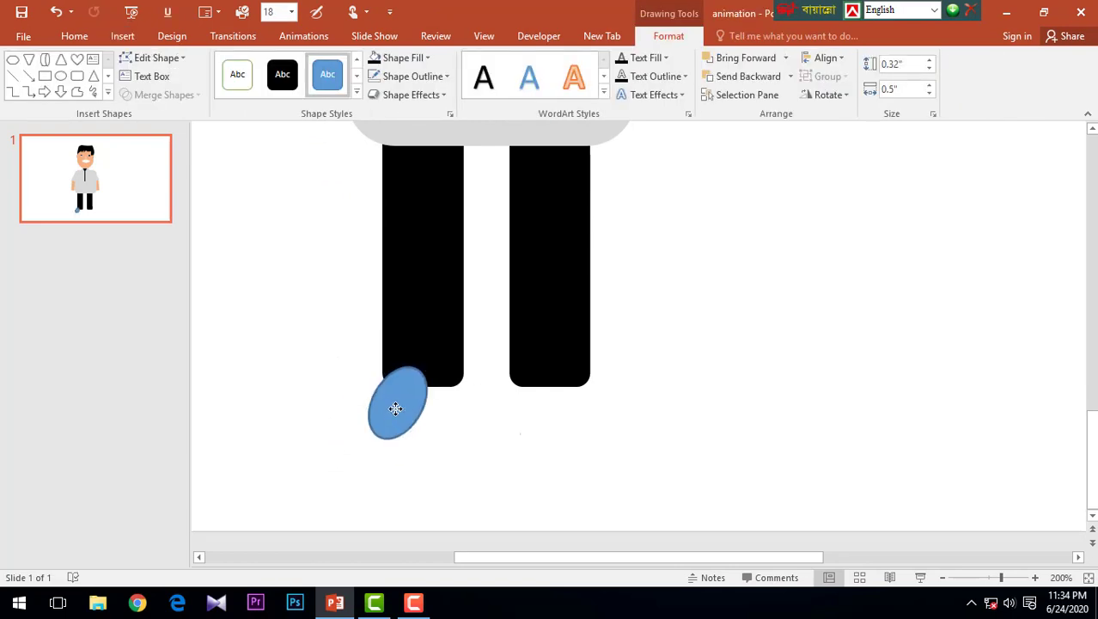
pyautogui.moveTo(367, 389); pyautogui.dragTo(403, 431)
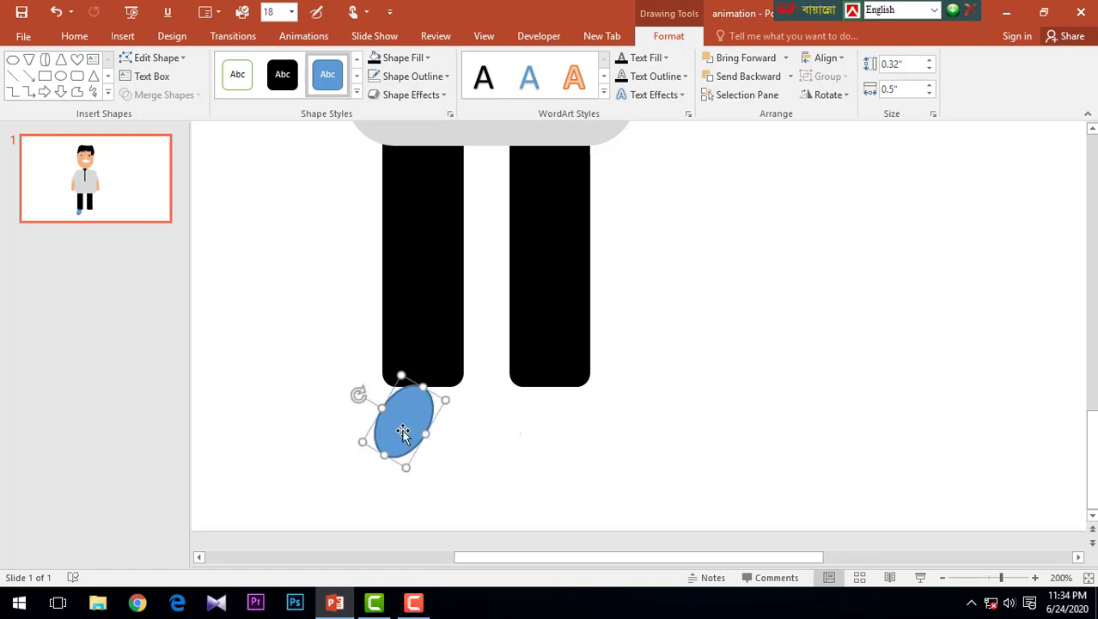
# Set the oval's outline to No Outline and delete the extra duplicate
pyautogui.hotkey('ctrl', 'd')
pyautogui.click(409, 405)
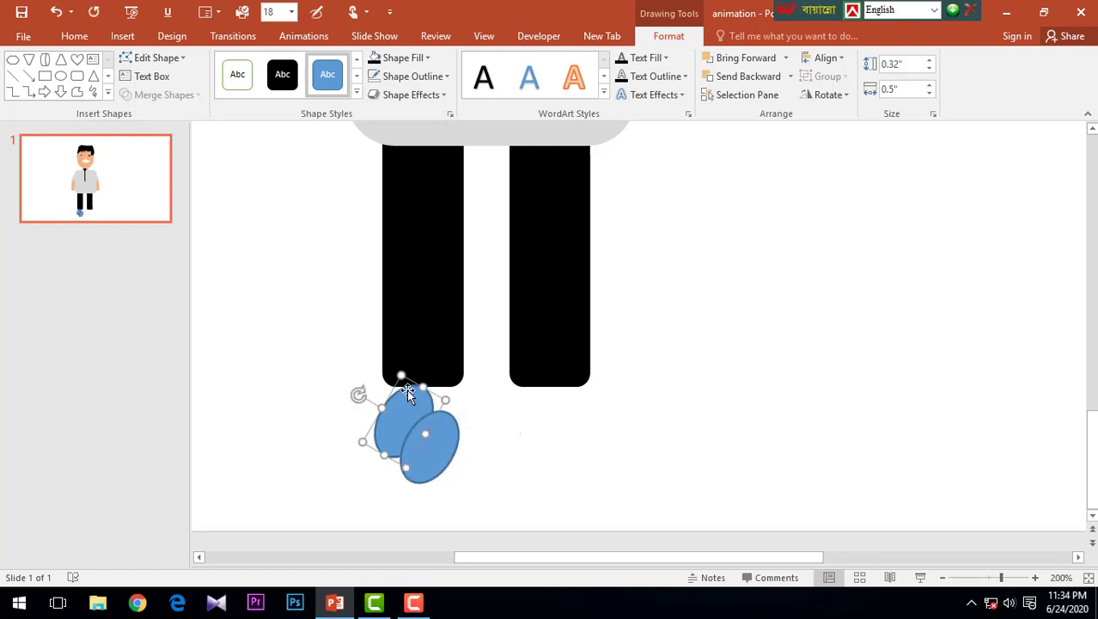
pyautogui.click(413, 76)
pyautogui.click(415, 250)
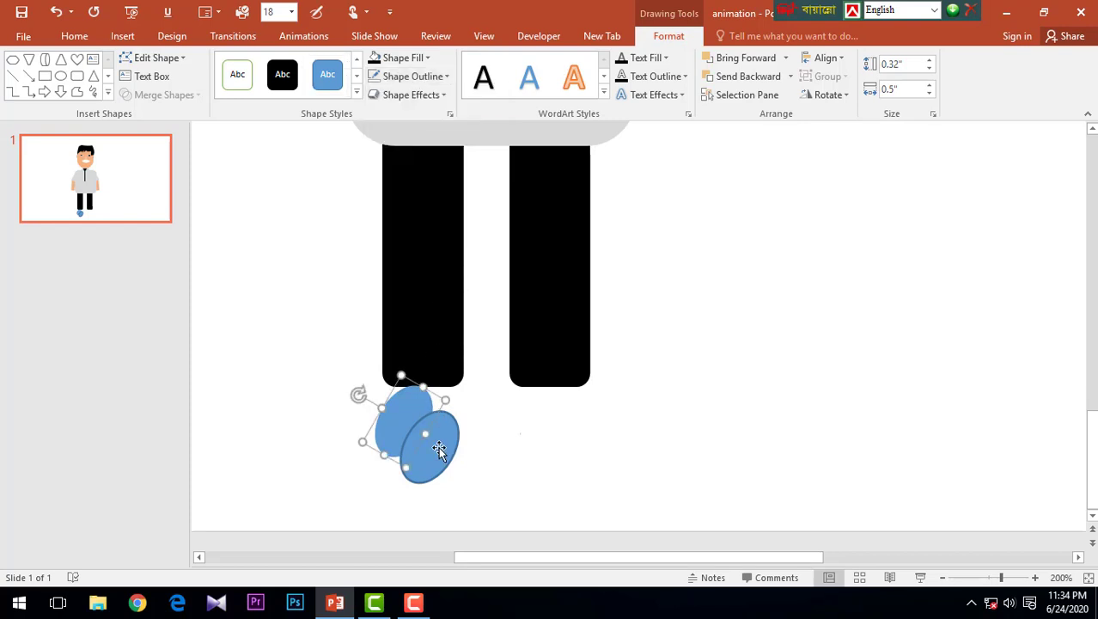
pyautogui.click(436, 447)
pyautogui.press('Delete')
# Stretch the oval over the leg bottom and fill it black as a shoe
pyautogui.click(411, 414)
pyautogui.moveTo(402, 375)
pyautogui.mouseDown()
pyautogui.moveTo(419, 345)
pyautogui.moveTo(382, 380)
pyautogui.mouseUp()
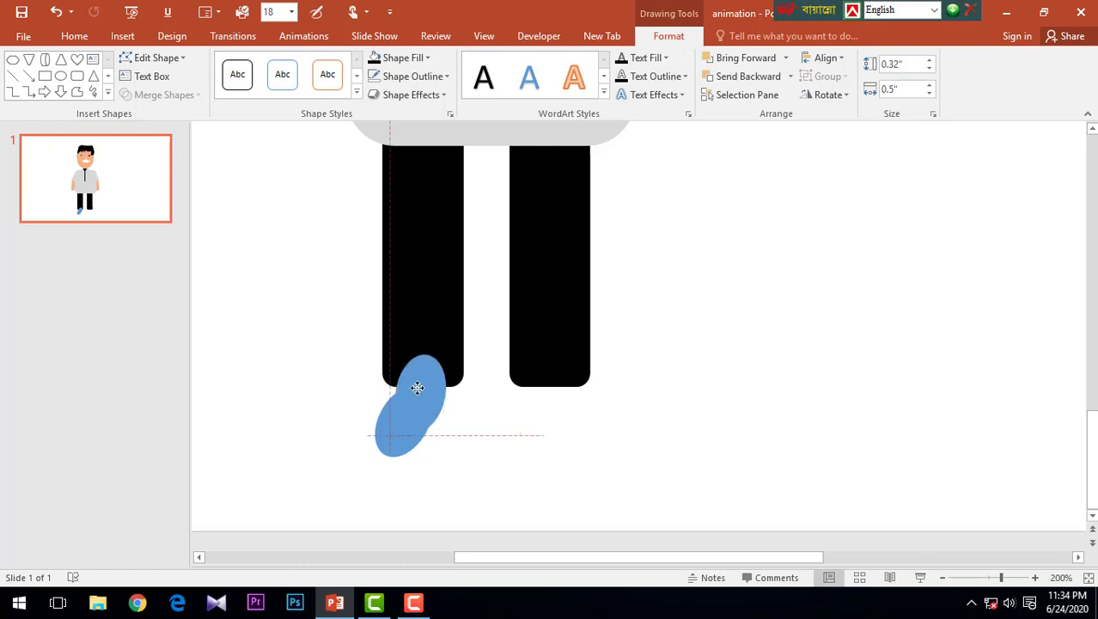
pyautogui.click(400, 58)
pyautogui.click(390, 93)
pyautogui.moveTo(401, 442); pyautogui.dragTo(401, 455)
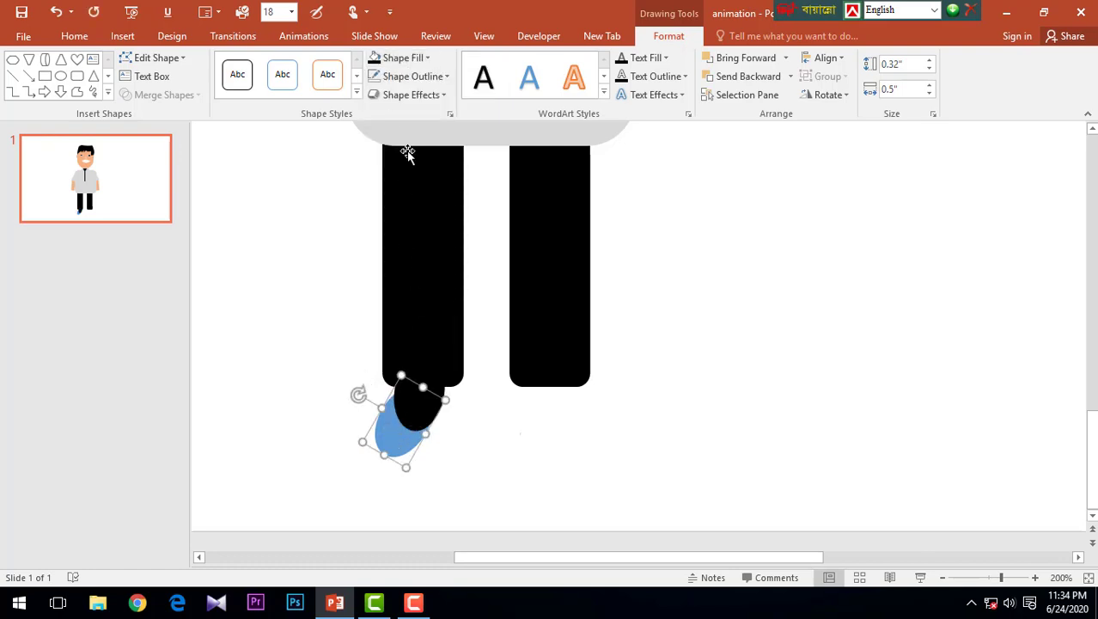
pyautogui.click(401, 57)
pyautogui.click(390, 91)
# Re-tilt and resize the left shoe, moving the spare oval out to the left
pyautogui.press('Escape')
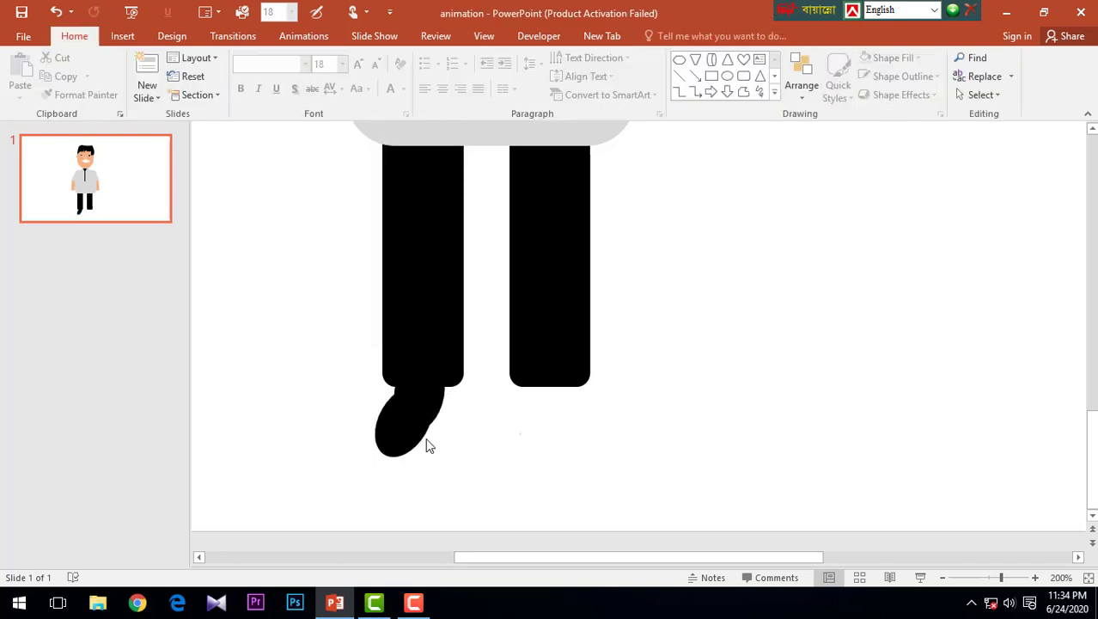
pyautogui.click(421, 444)
pyautogui.moveTo(424, 432)
pyautogui.mouseDown()
pyautogui.moveTo(405, 418)
pyautogui.moveTo(395, 442)
pyautogui.moveTo(400, 434)
pyautogui.mouseUp()
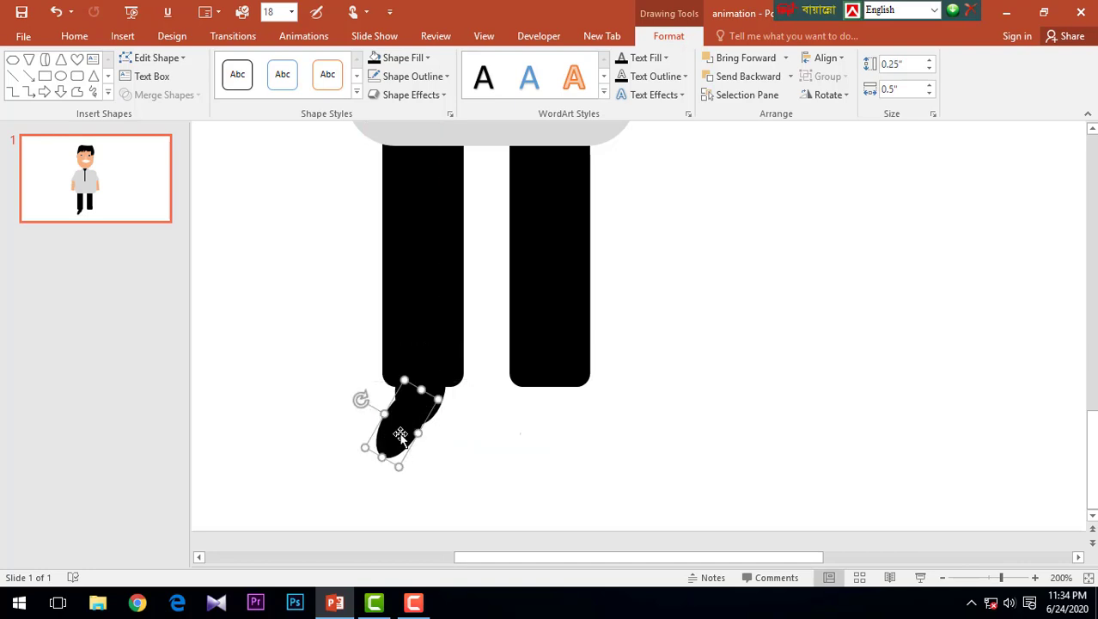
pyautogui.moveTo(361, 400)
pyautogui.mouseDown()
pyautogui.moveTo(378, 430)
pyautogui.moveTo(441, 432)
pyautogui.mouseUp()
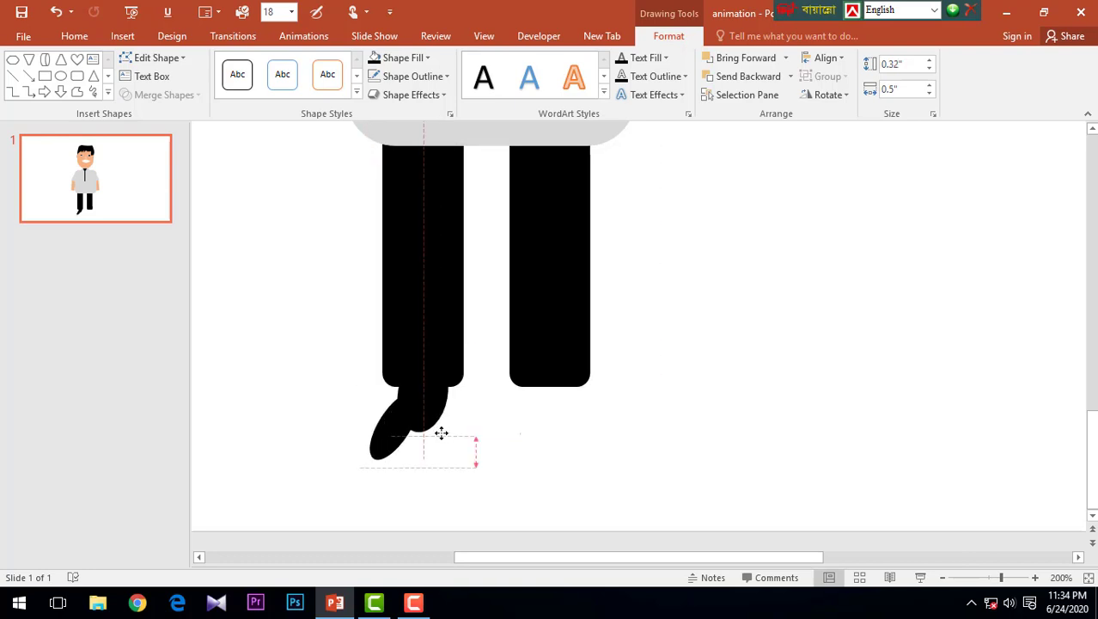
pyautogui.moveTo(367, 385); pyautogui.dragTo(368, 363)
pyautogui.moveTo(421, 408)
pyautogui.mouseDown()
pyautogui.moveTo(432, 387)
pyautogui.moveTo(401, 430)
pyautogui.mouseUp()
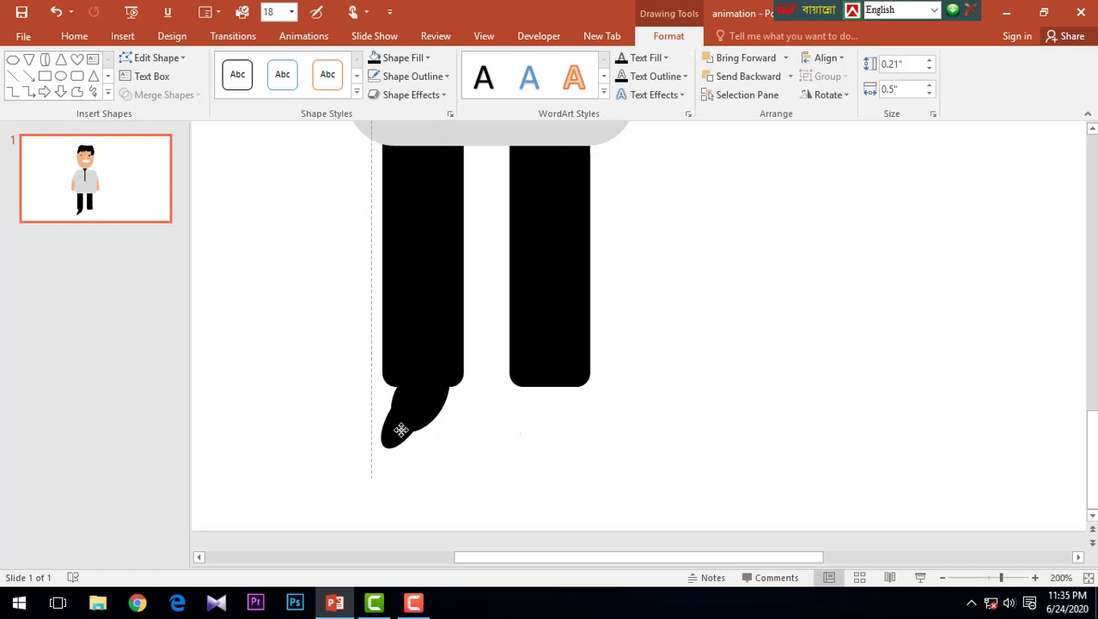
pyautogui.moveTo(401, 430); pyautogui.dragTo(294, 446)
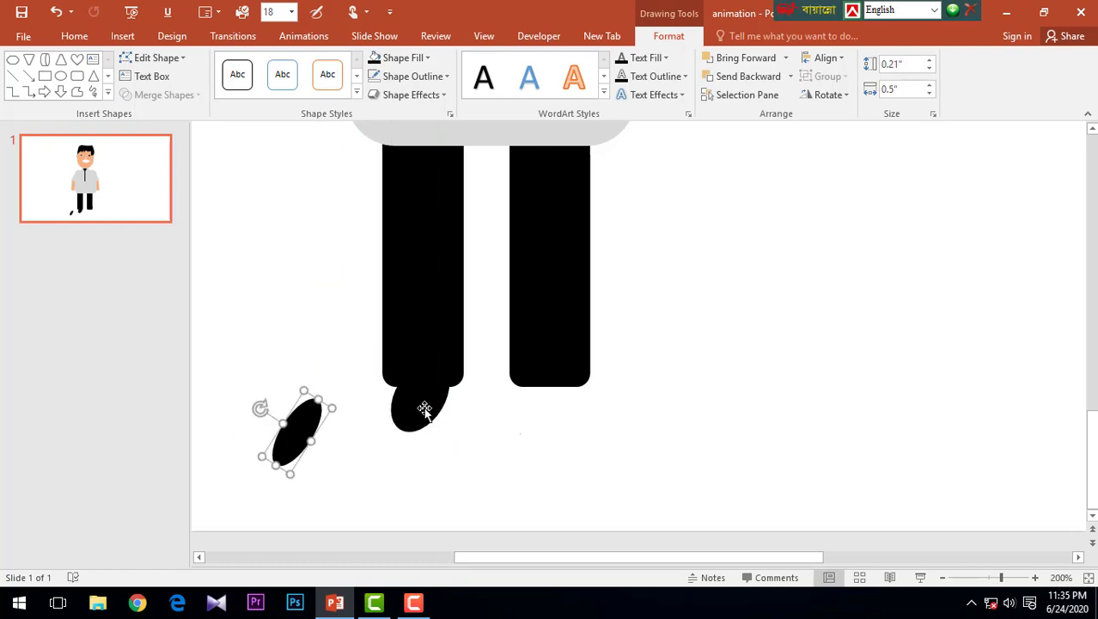
# Duplicate the left shoe and place the tilted copy under the right leg
pyautogui.click(424, 409)
pyautogui.hotkey('ctrl', 'd')
pyautogui.moveTo(430, 413)
pyautogui.mouseDown()
pyautogui.moveTo(538, 411)
pyautogui.moveTo(495, 397)
pyautogui.moveTo(533, 411)
pyautogui.mouseUp()
pyautogui.moveTo(535, 414); pyautogui.dragTo(495, 398)
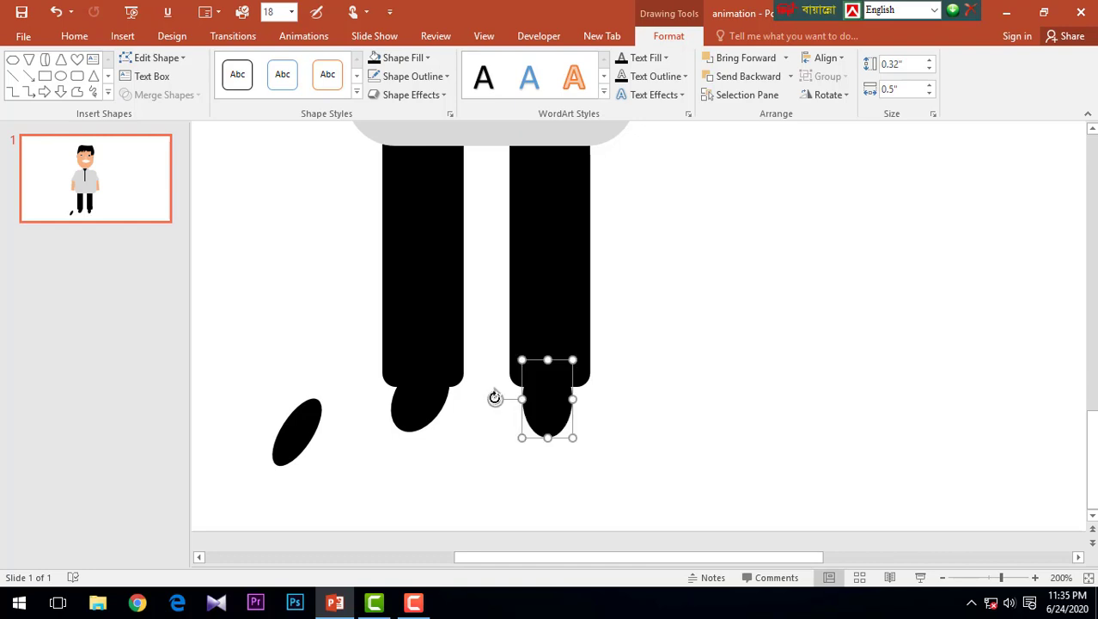
pyautogui.moveTo(495, 397)
pyautogui.mouseDown()
pyautogui.moveTo(495, 407)
pyautogui.moveTo(536, 414)
pyautogui.mouseUp()
# Rotate the left shoe to match and align it with the right shoe
pyautogui.click(419, 408)
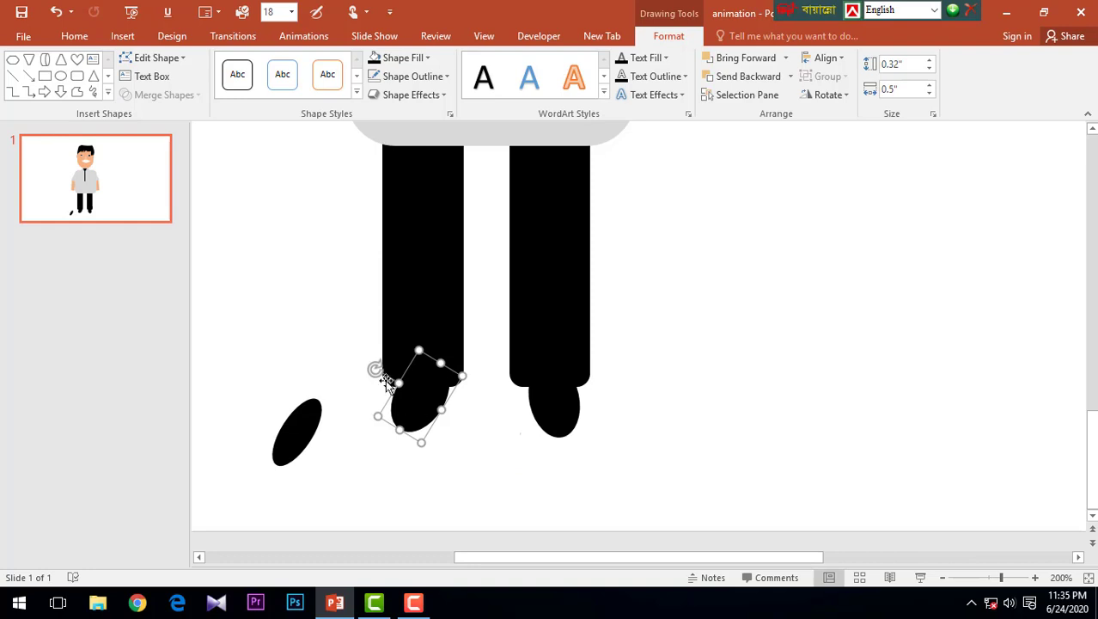
pyautogui.moveTo(376, 368); pyautogui.dragTo(371, 376)
pyautogui.moveTo(426, 417); pyautogui.dragTo(427, 418)
# Delete the stray black oval beside the boy's left foot
pyautogui.keyDown('ctrl'); pyautogui.scroll(-5, 588, 411); pyautogui.keyUp('ctrl')
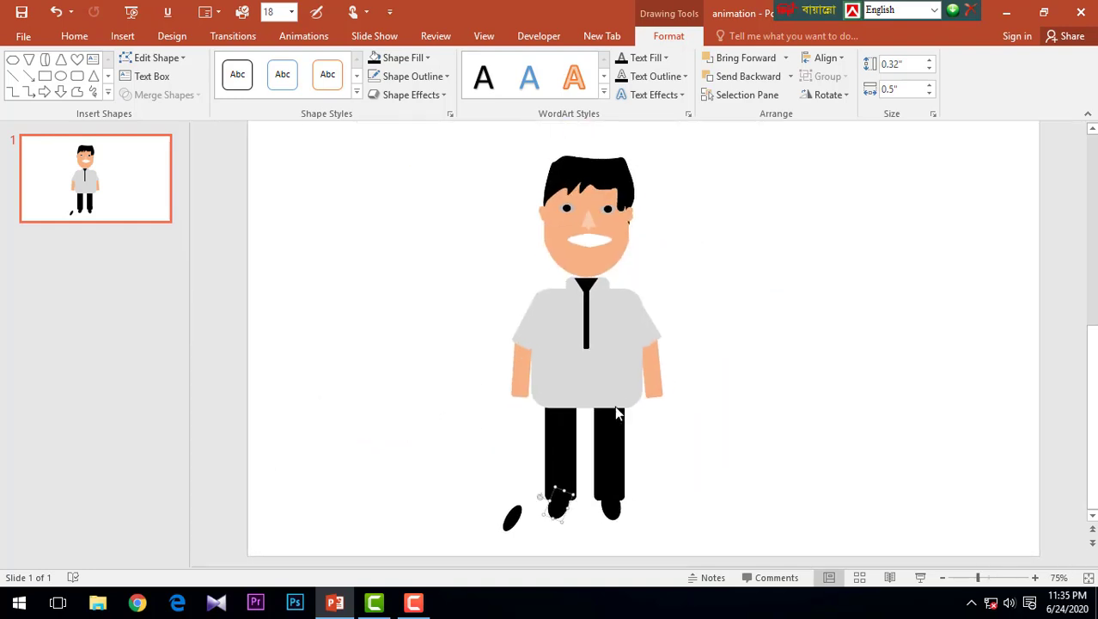
pyautogui.click(607, 514)
pyautogui.click(522, 524)
pyautogui.click(509, 519)
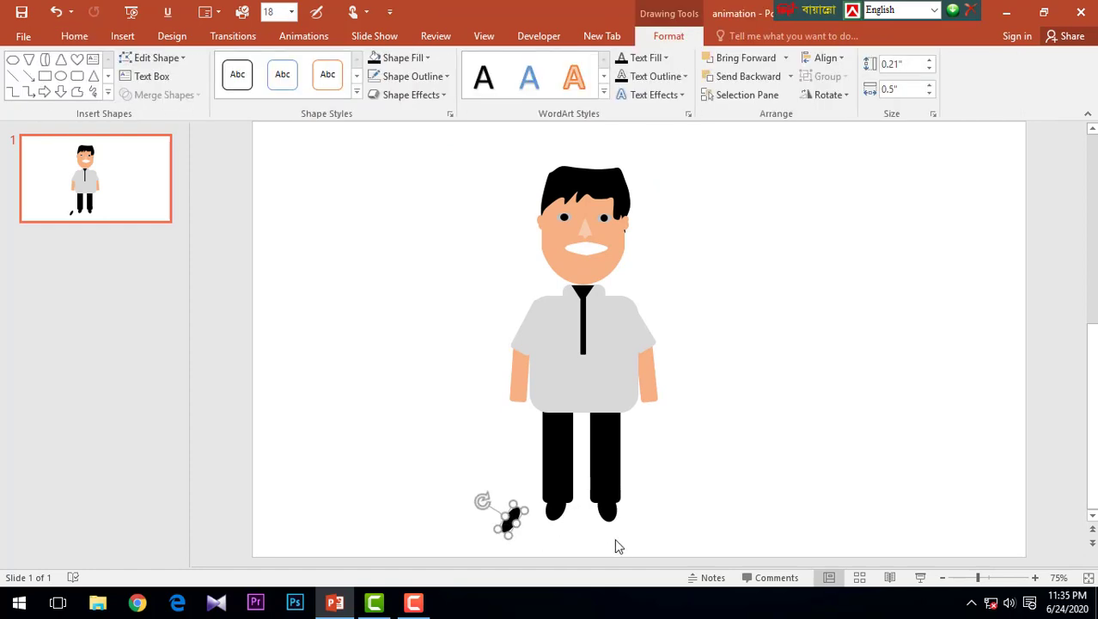
pyautogui.press('Delete')
# Move the left foot so it tucks under the left leg
pyautogui.keyDown('ctrl'); pyautogui.scroll(5, 605, 526); pyautogui.keyUp('ctrl')
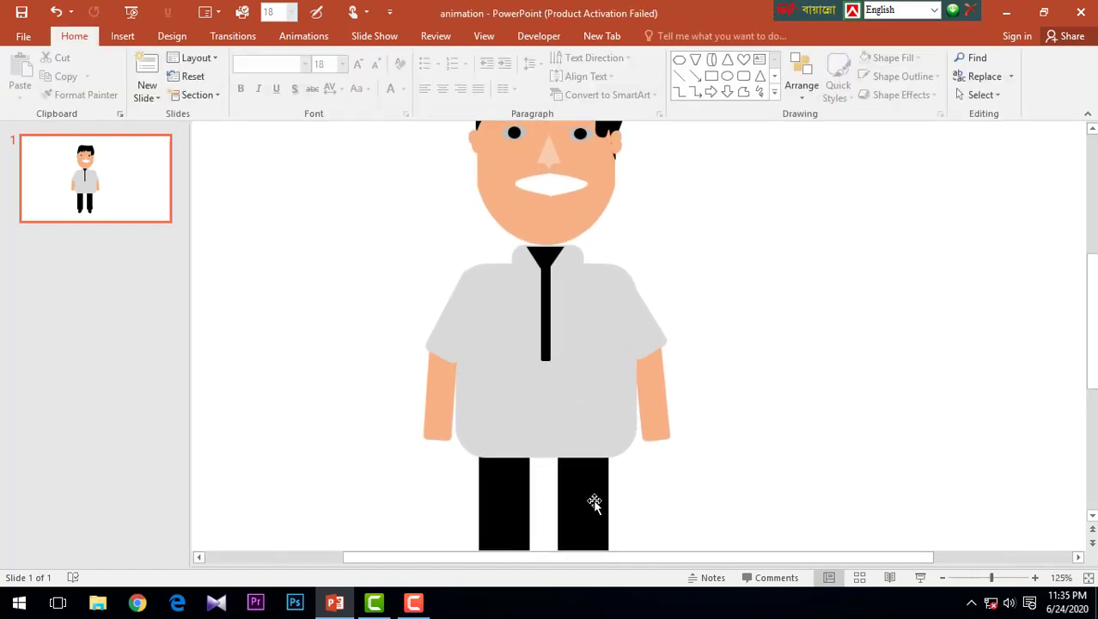
pyautogui.scroll(-3, 593, 502)
pyautogui.click(503, 468)
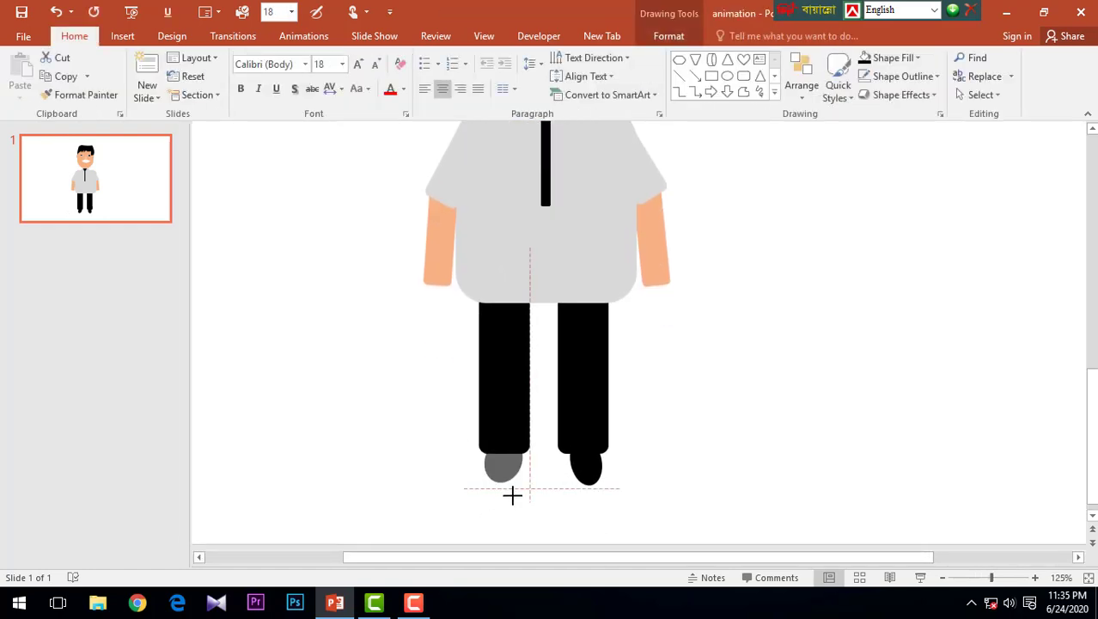
pyautogui.moveTo(508, 491); pyautogui.dragTo(507, 481)
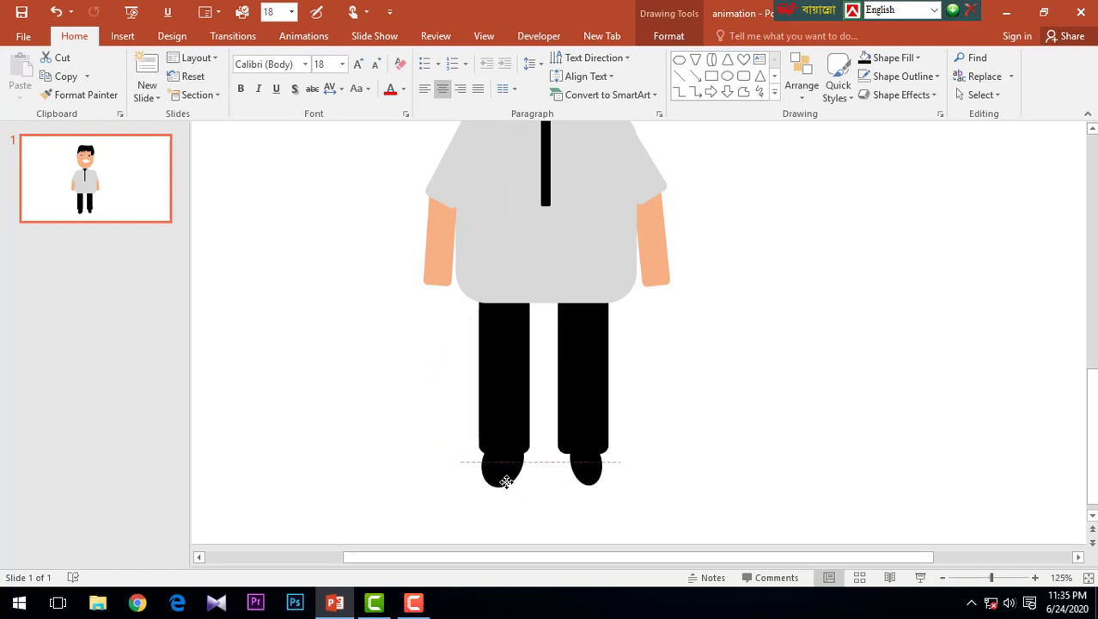
pyautogui.hotkey('ctrl', 'z')
pyautogui.hotkey('ctrl', 'z')
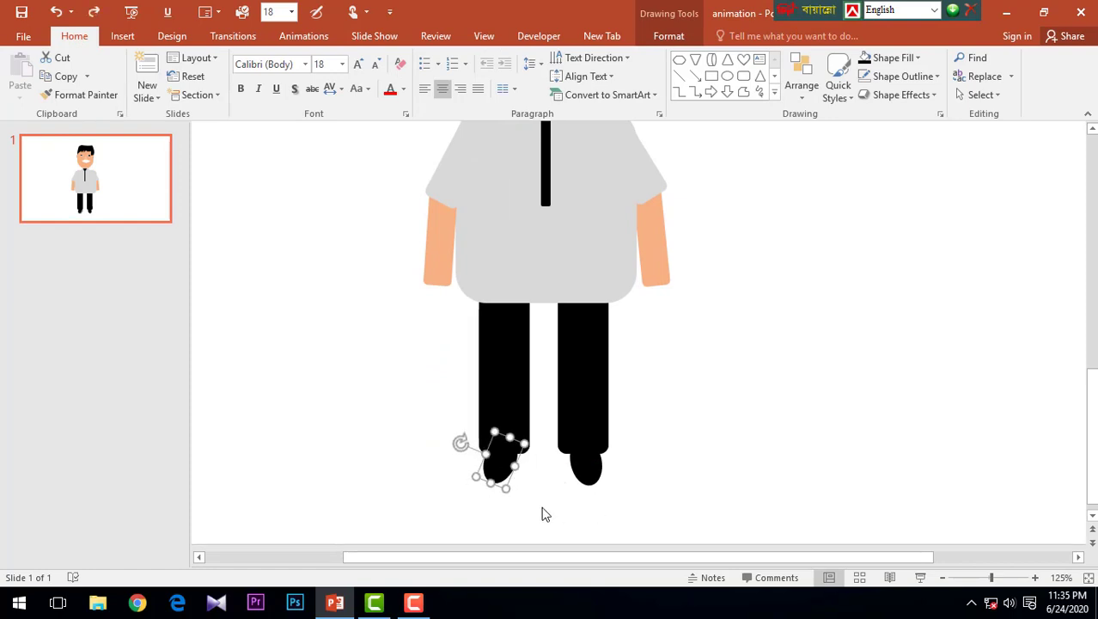
pyautogui.moveTo(498, 471); pyautogui.dragTo(500, 472)
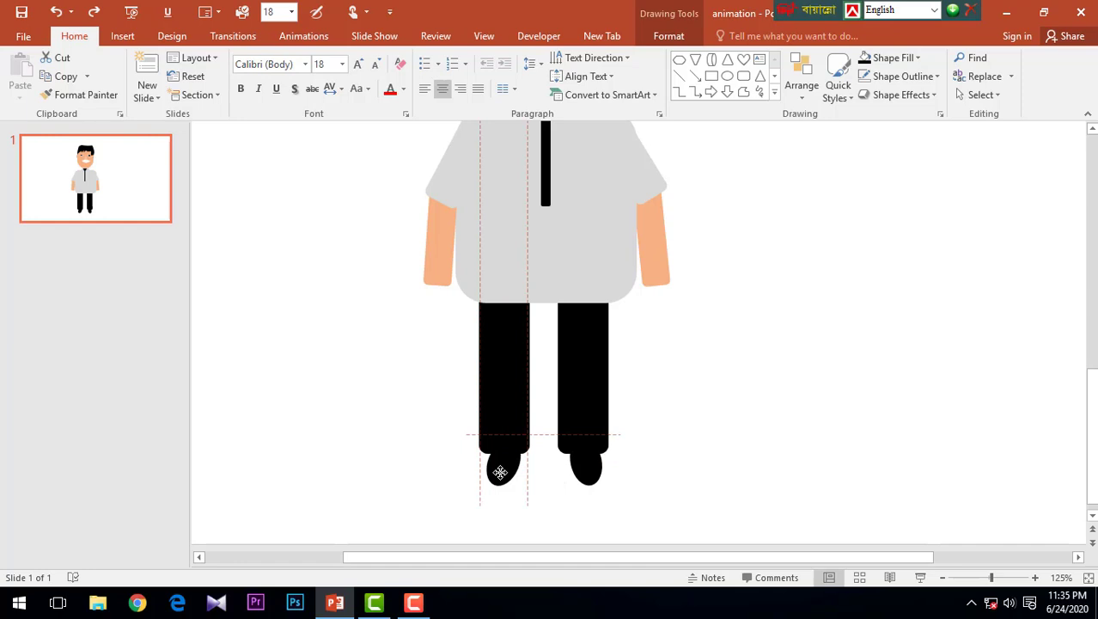
pyautogui.click(671, 441)
# Shift the entire boy to the right and slightly down
pyautogui.scroll(-5, 670, 439)
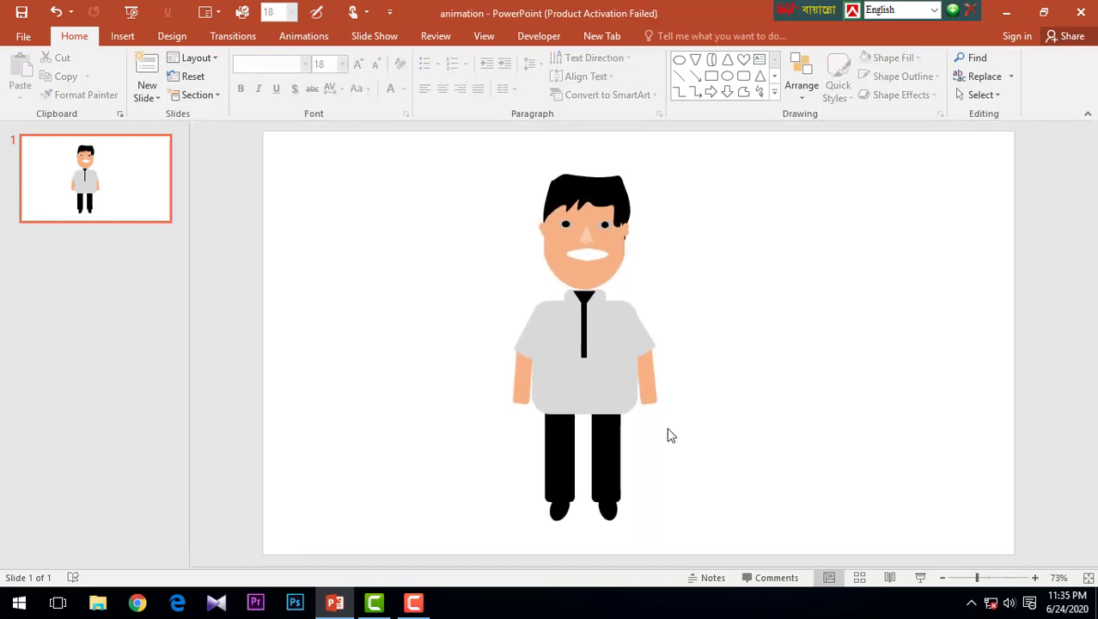
pyautogui.scroll(-1, 666, 434)
pyautogui.hotkey('ctrl', 'a')
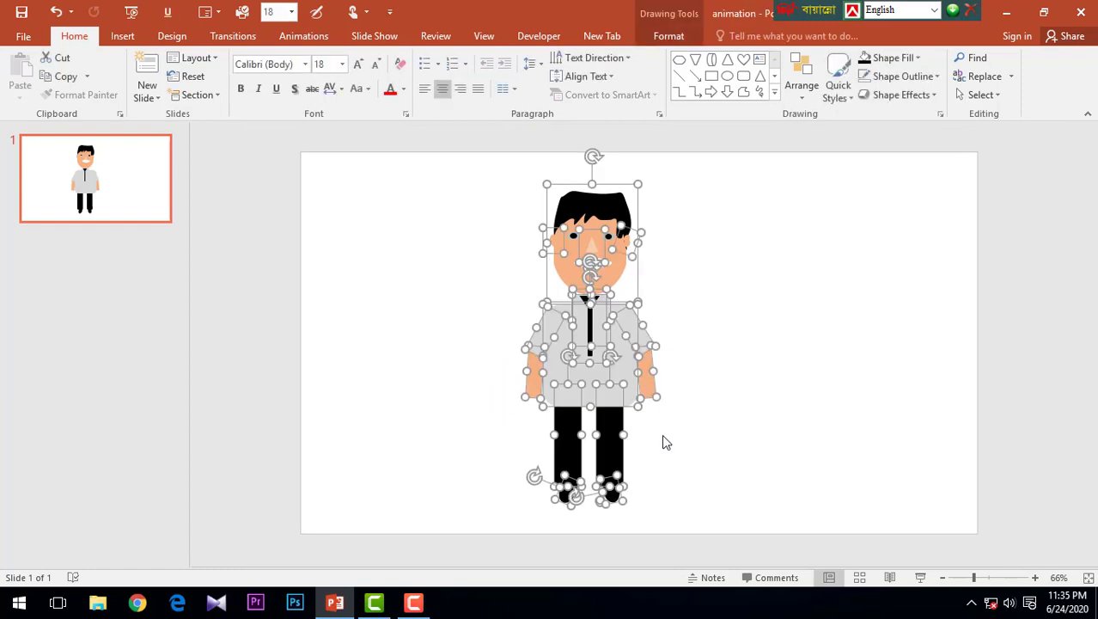
pyautogui.moveTo(600, 392); pyautogui.dragTo(631, 420)
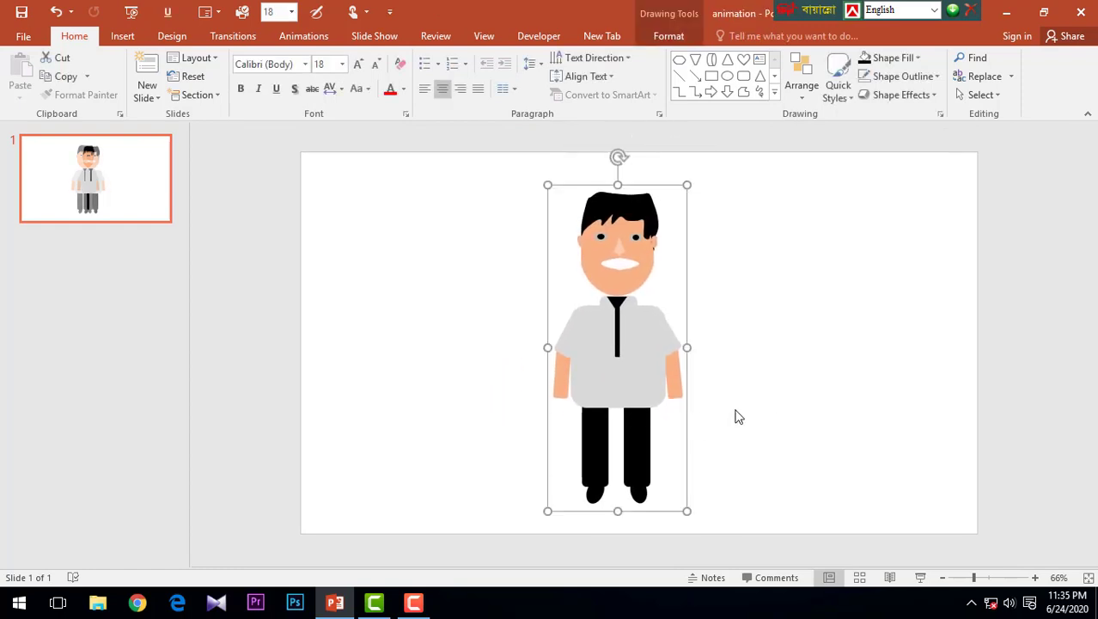
pyautogui.click(674, 421)
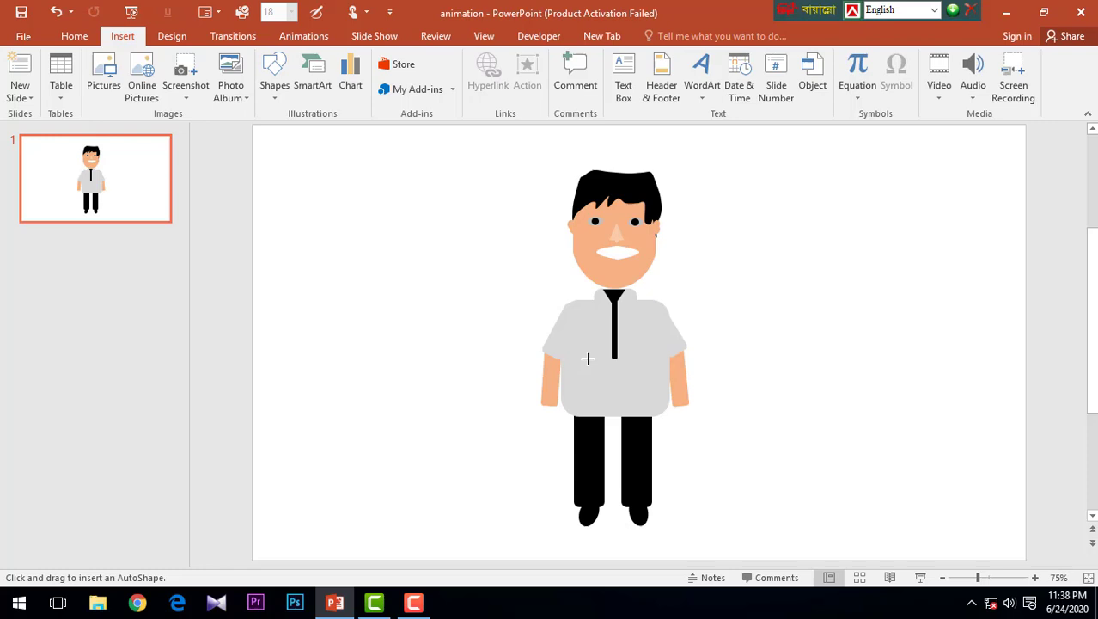
# Draw an outline-free oval filled with the arm's skin colour using the eyedropper
pyautogui.scroll(8, 490, 382)
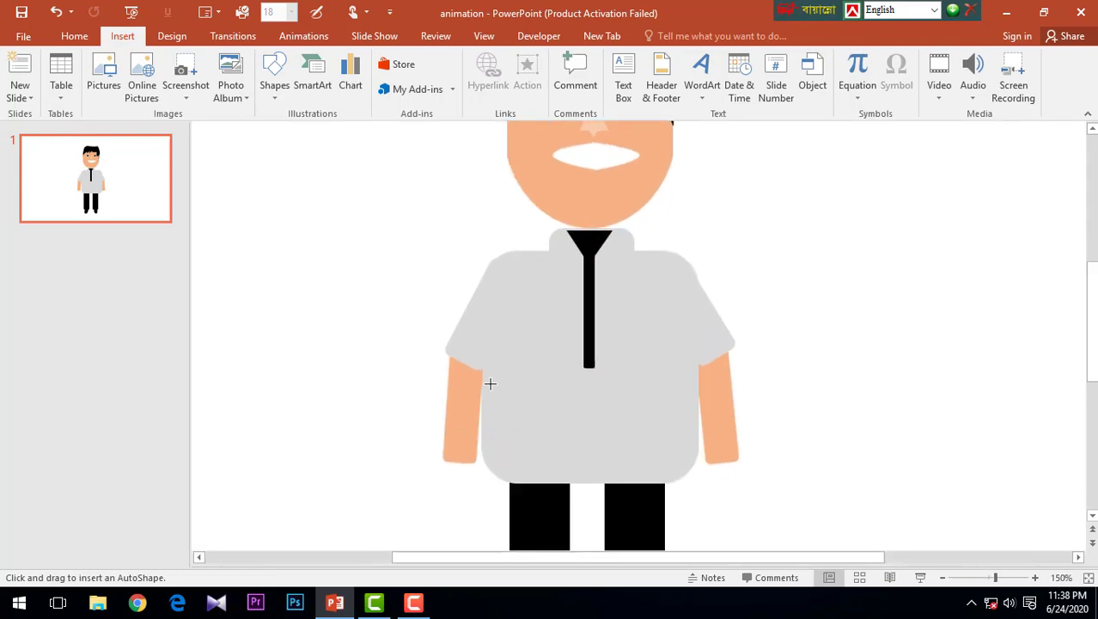
pyautogui.scroll(-4, 490, 384)
pyautogui.moveTo(416, 237); pyautogui.dragTo(472, 313)
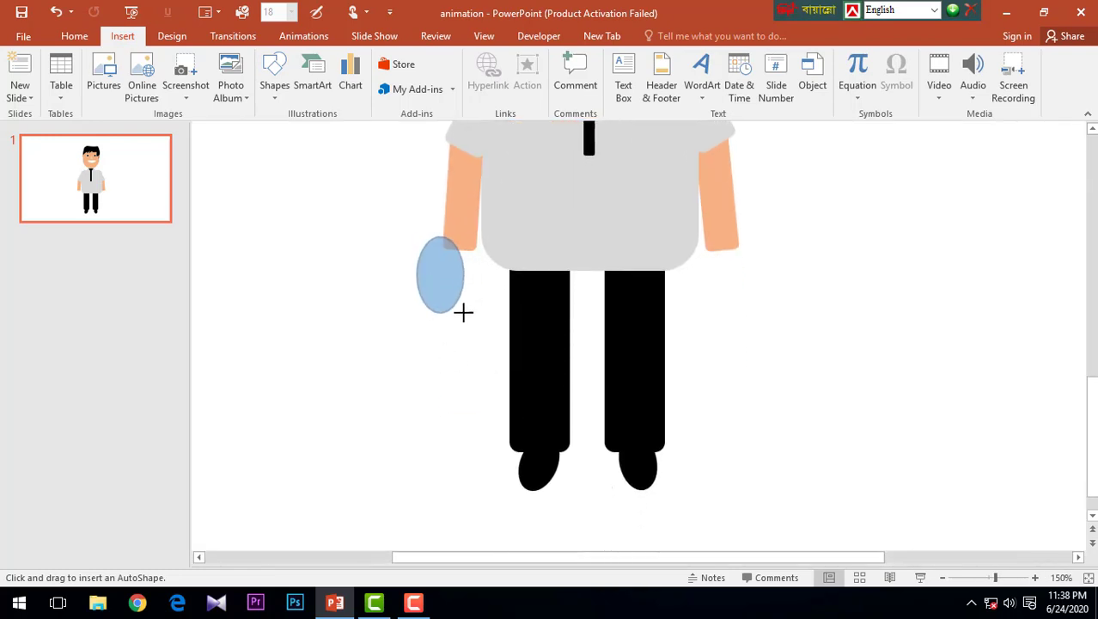
pyautogui.click(414, 76)
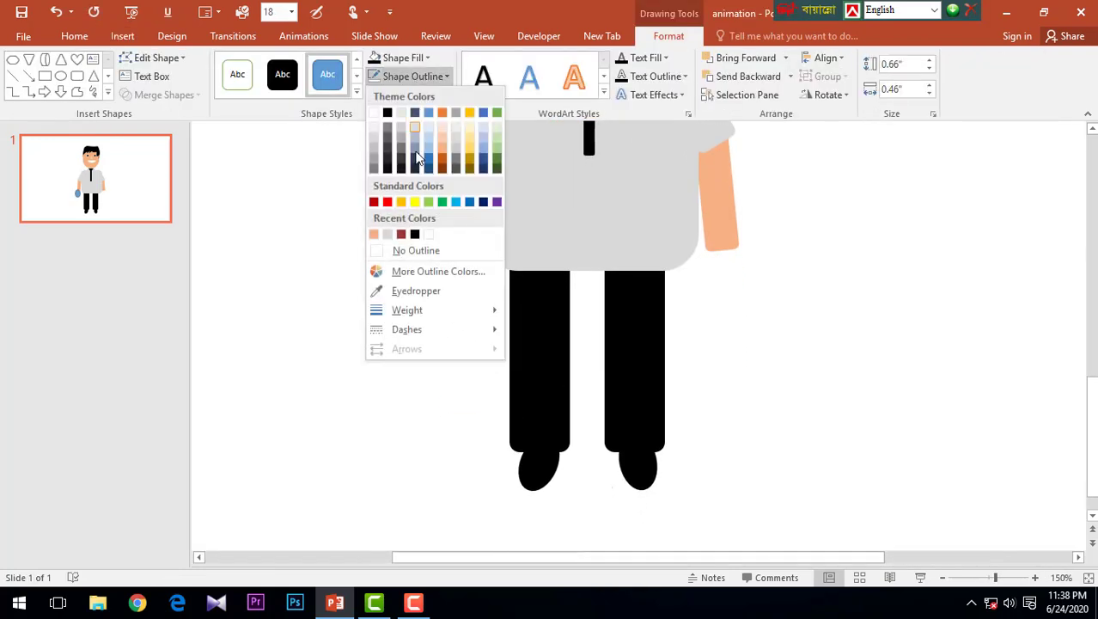
pyautogui.click(412, 248)
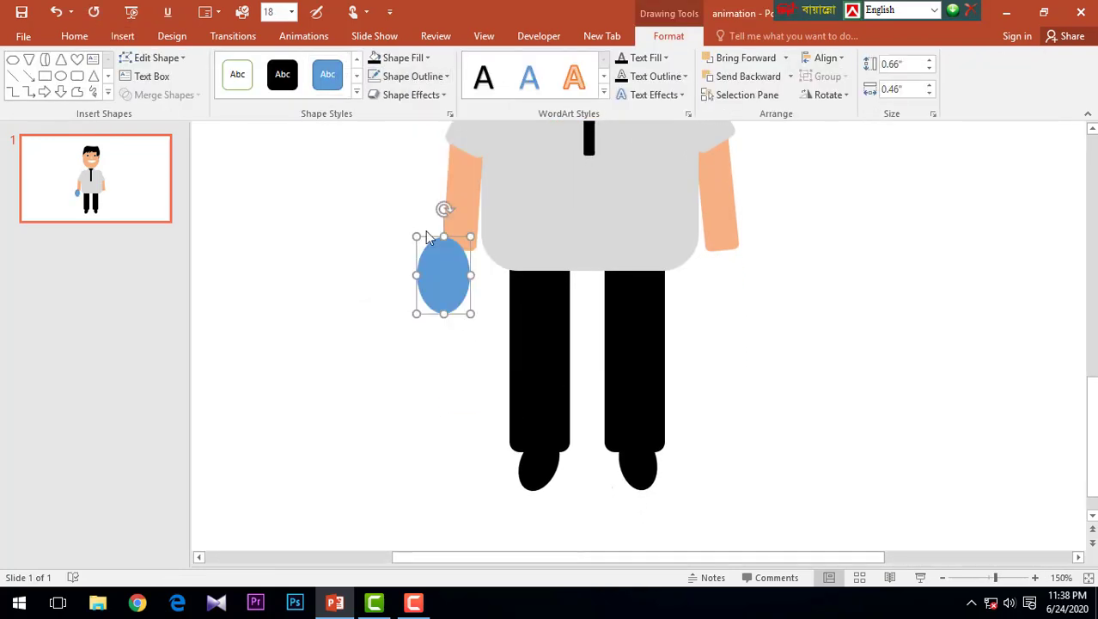
pyautogui.click(378, 58)
pyautogui.click(383, 272)
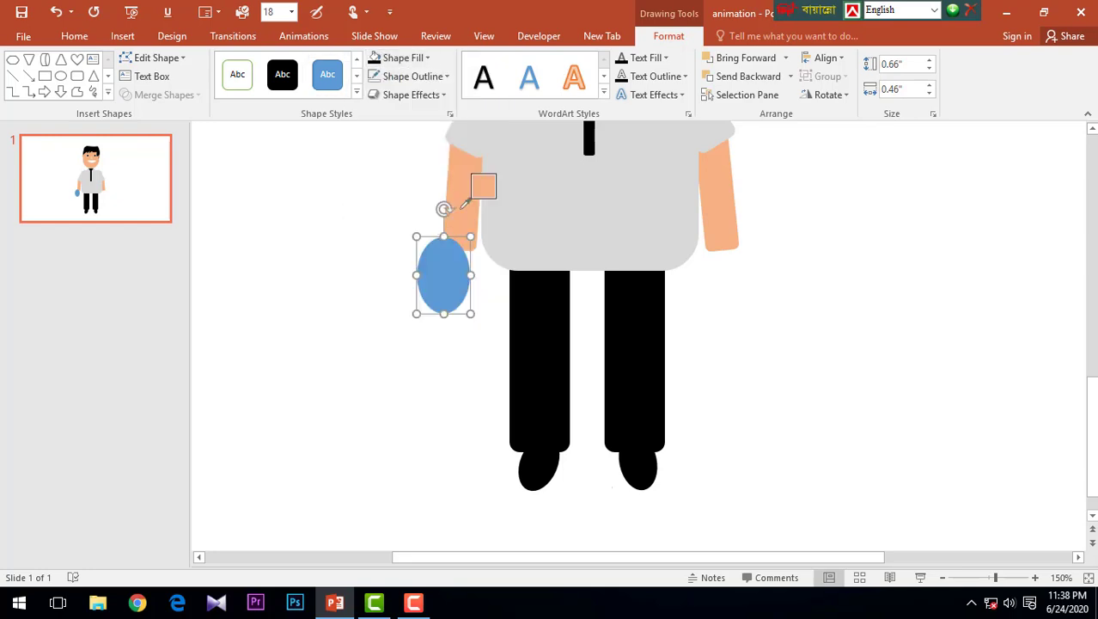
pyautogui.click(466, 199)
# Tilt the oval hand and fit it against the end of the left arm
pyautogui.moveTo(449, 282); pyautogui.dragTo(454, 266)
pyautogui.moveTo(454, 194); pyautogui.dragTo(477, 201)
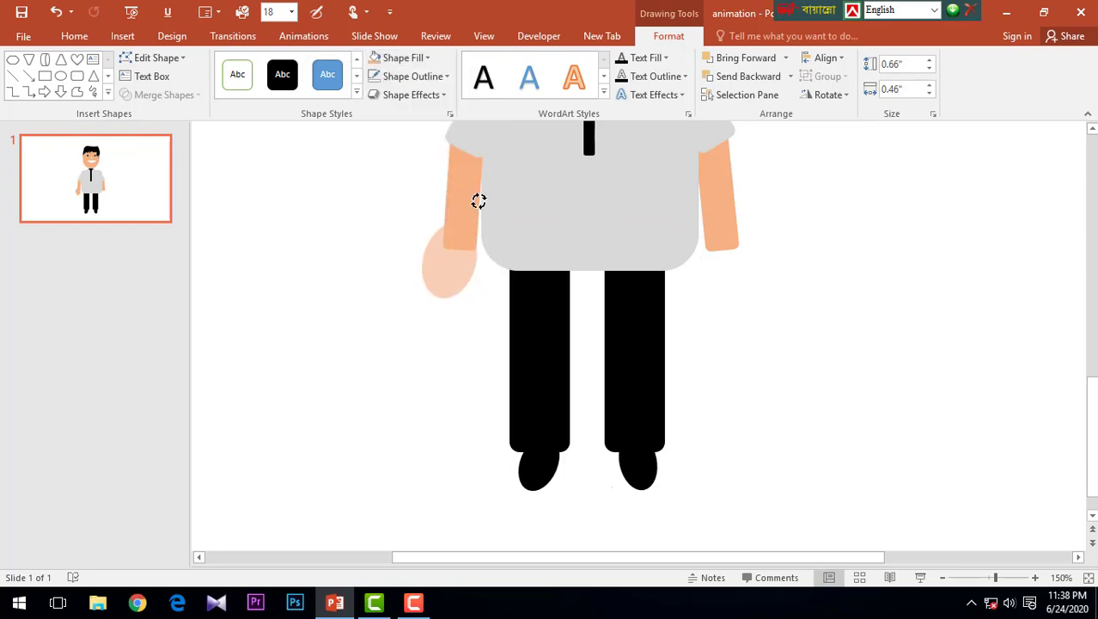
pyautogui.moveTo(472, 272)
pyautogui.mouseDown()
pyautogui.moveTo(457, 270)
pyautogui.moveTo(472, 285)
pyautogui.mouseUp()
pyautogui.click(453, 262)
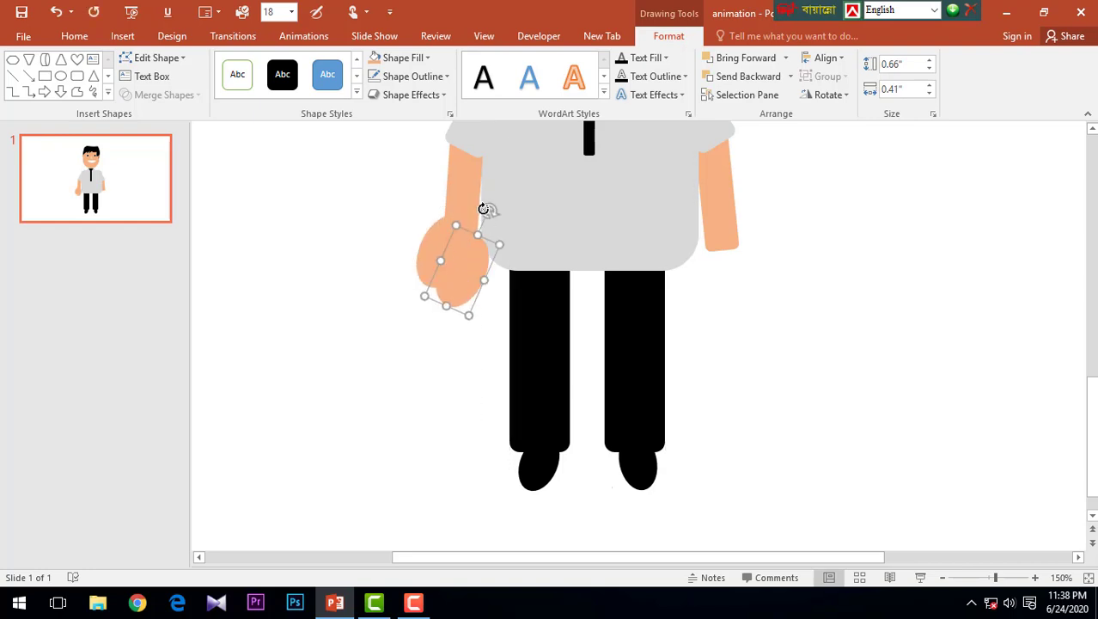
pyautogui.moveTo(486, 211); pyautogui.dragTo(429, 216)
pyautogui.moveTo(466, 265)
pyautogui.mouseDown()
pyautogui.moveTo(474, 233)
pyautogui.moveTo(459, 245)
pyautogui.moveTo(475, 250)
pyautogui.moveTo(443, 255)
pyautogui.mouseUp()
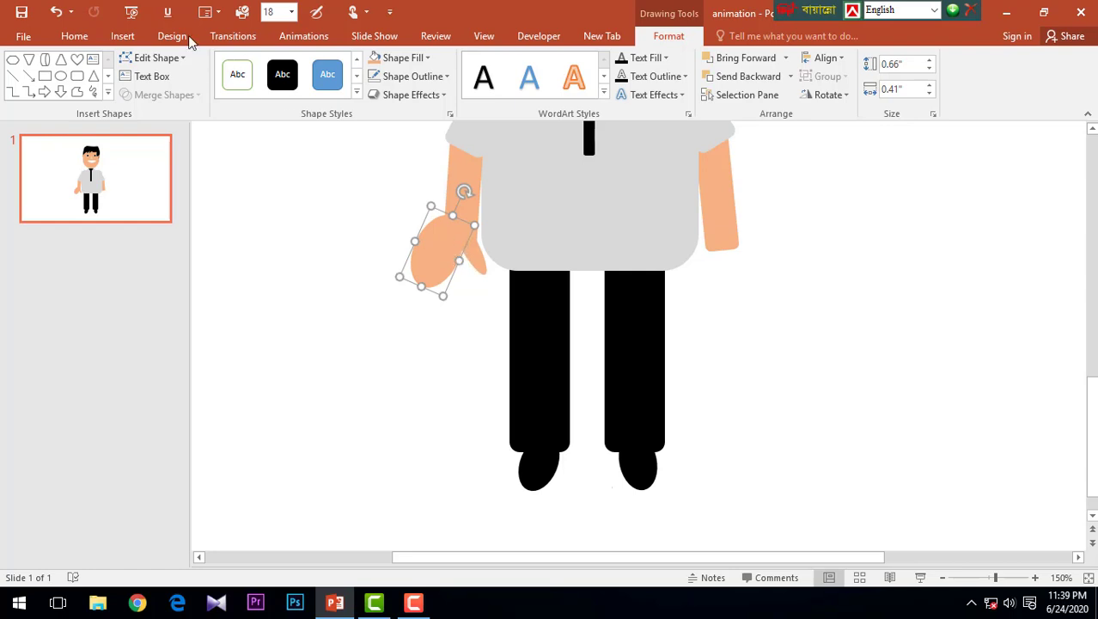
# Add a trial outline-free Flowchart: Stored Data shape, rotated beside the hand
pyautogui.click(120, 37)
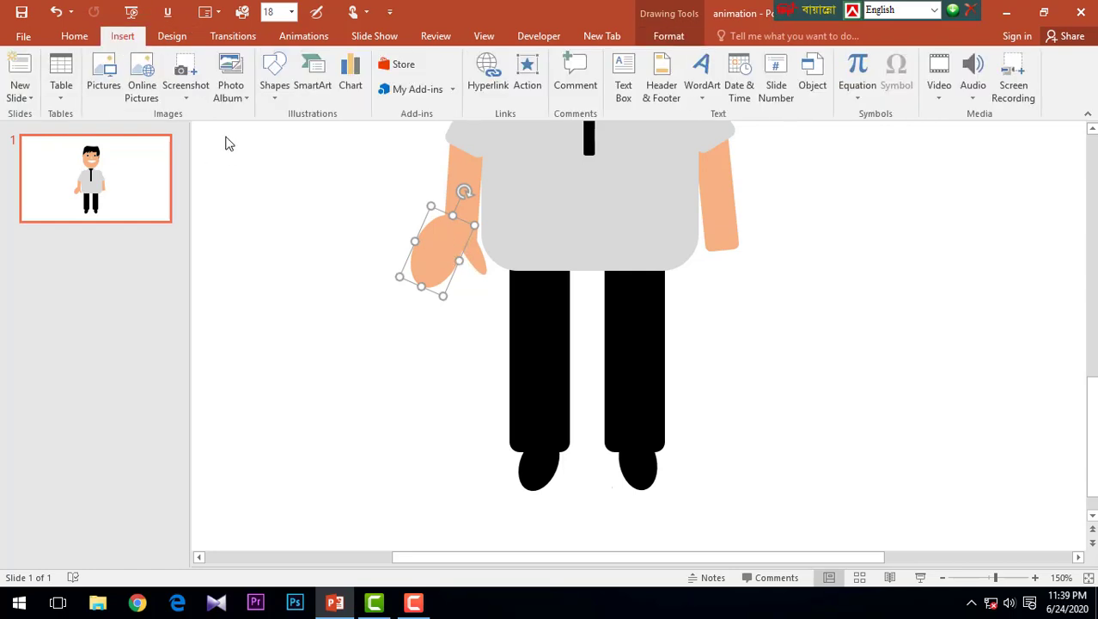
pyautogui.click(276, 90)
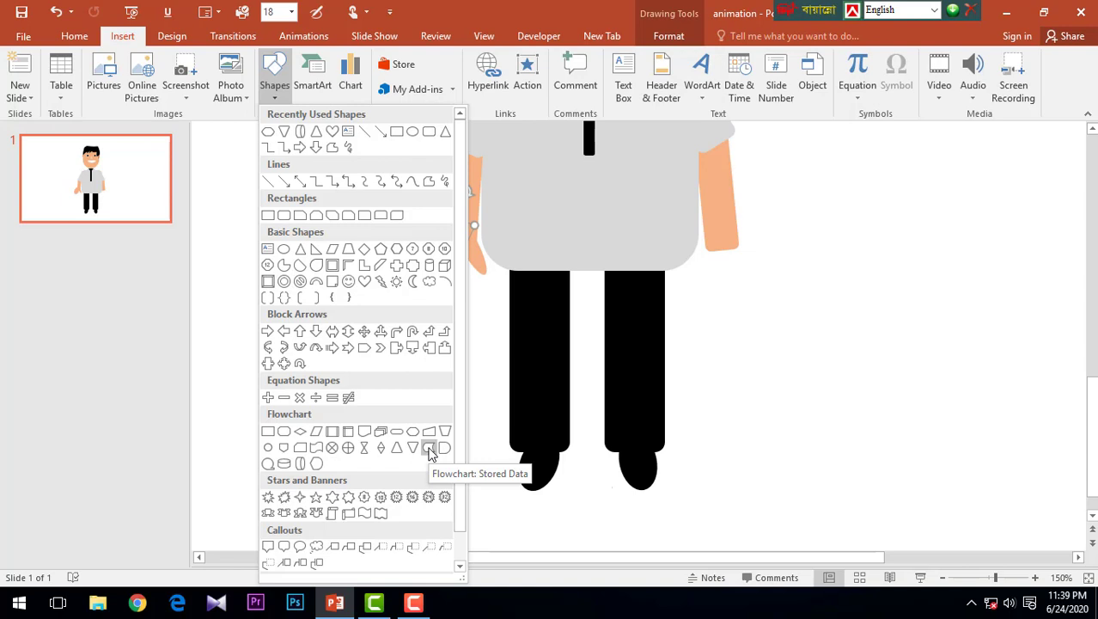
pyautogui.click(429, 449)
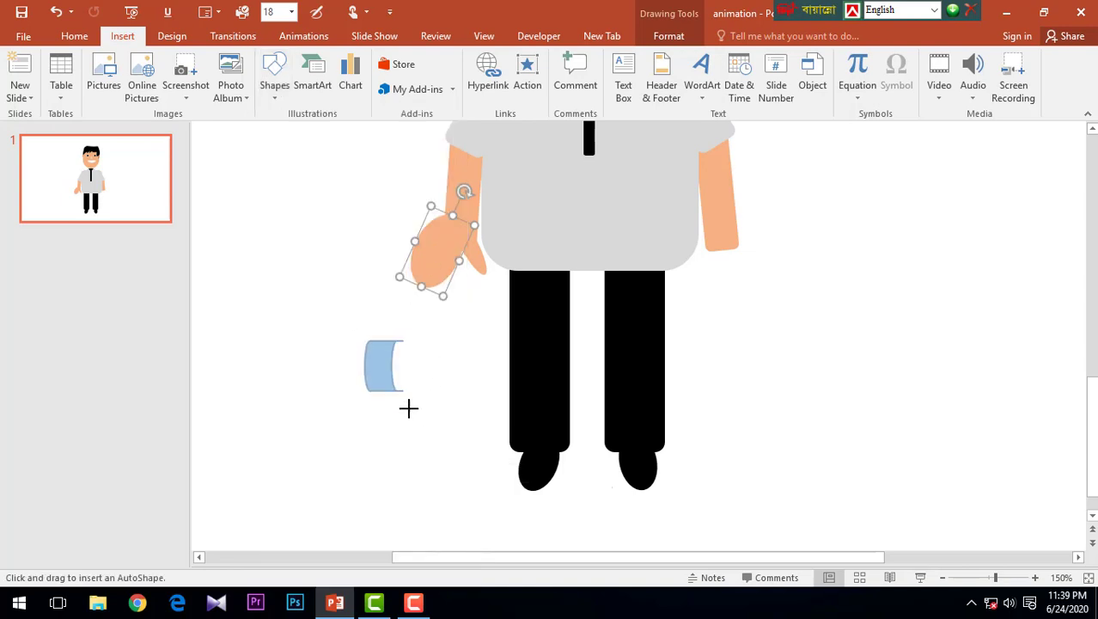
pyautogui.moveTo(362, 338); pyautogui.dragTo(405, 417)
pyautogui.moveTo(385, 361); pyautogui.dragTo(424, 247)
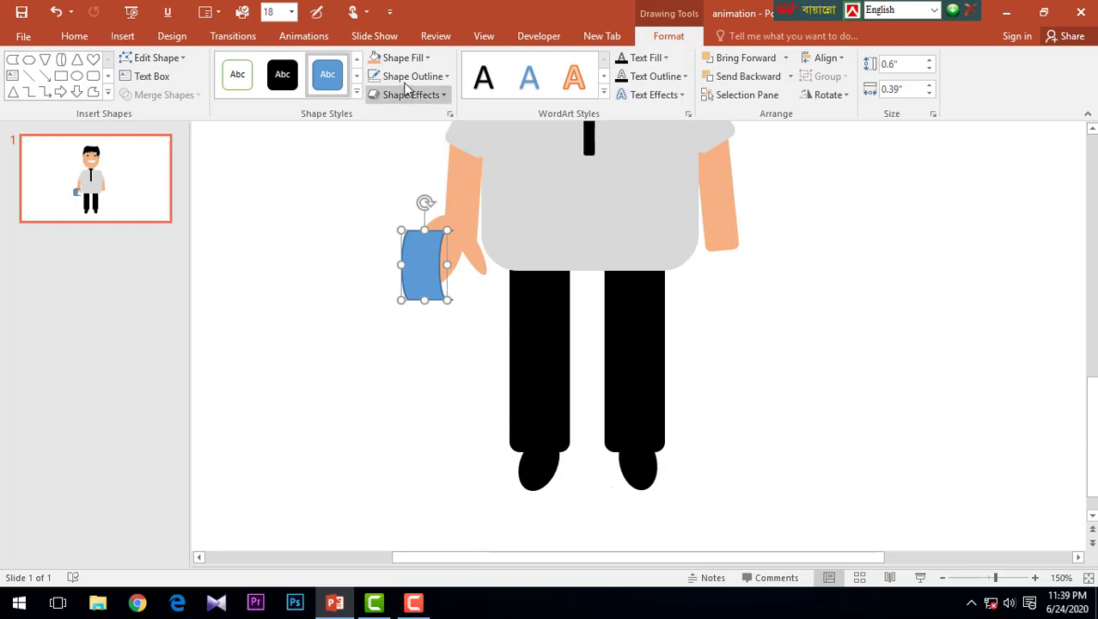
pyautogui.click(411, 75)
pyautogui.click(402, 248)
pyautogui.moveTo(416, 269); pyautogui.dragTo(428, 239)
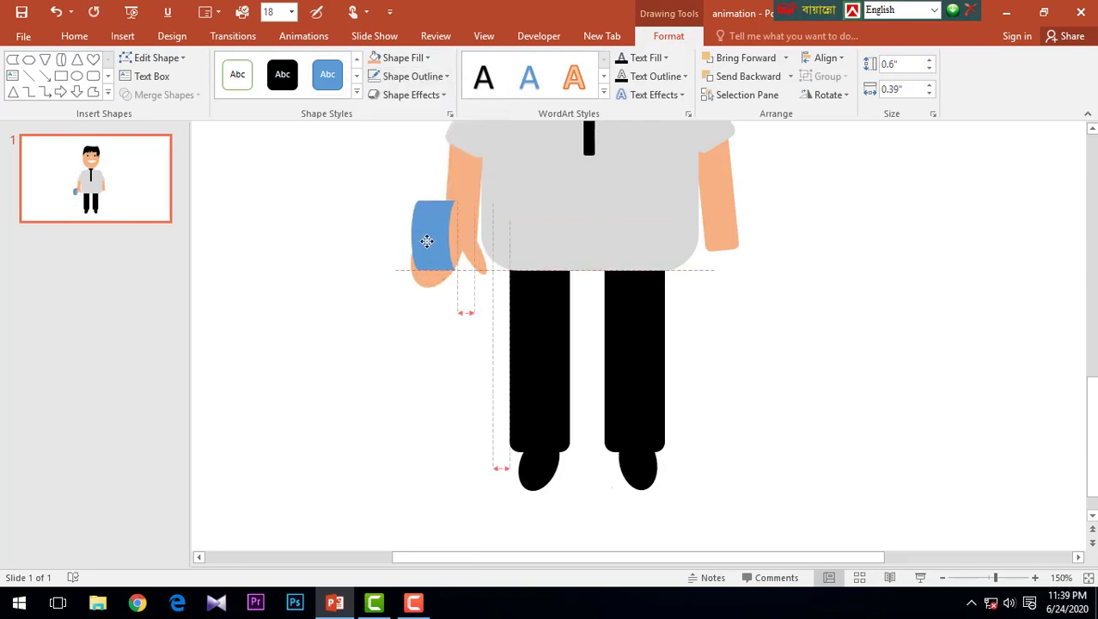
pyautogui.moveTo(436, 183); pyautogui.dragTo(466, 196)
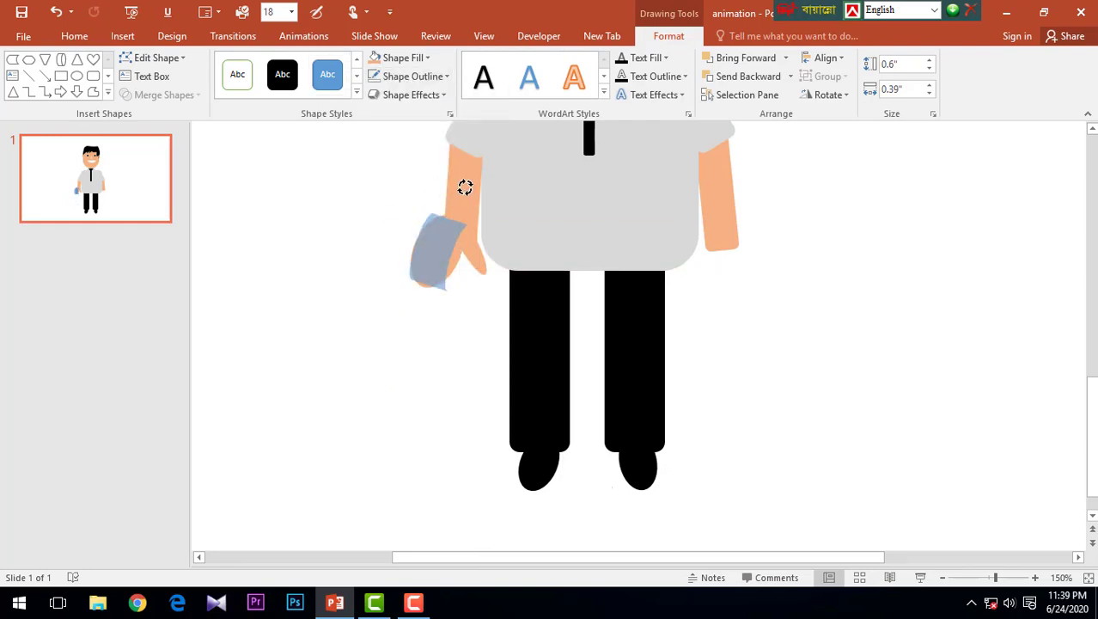
pyautogui.moveTo(432, 246); pyautogui.dragTo(378, 271)
# Undo the changes until the trial blue shape is gone
pyautogui.click(436, 262)
pyautogui.hotkey('ctrl', 'z')
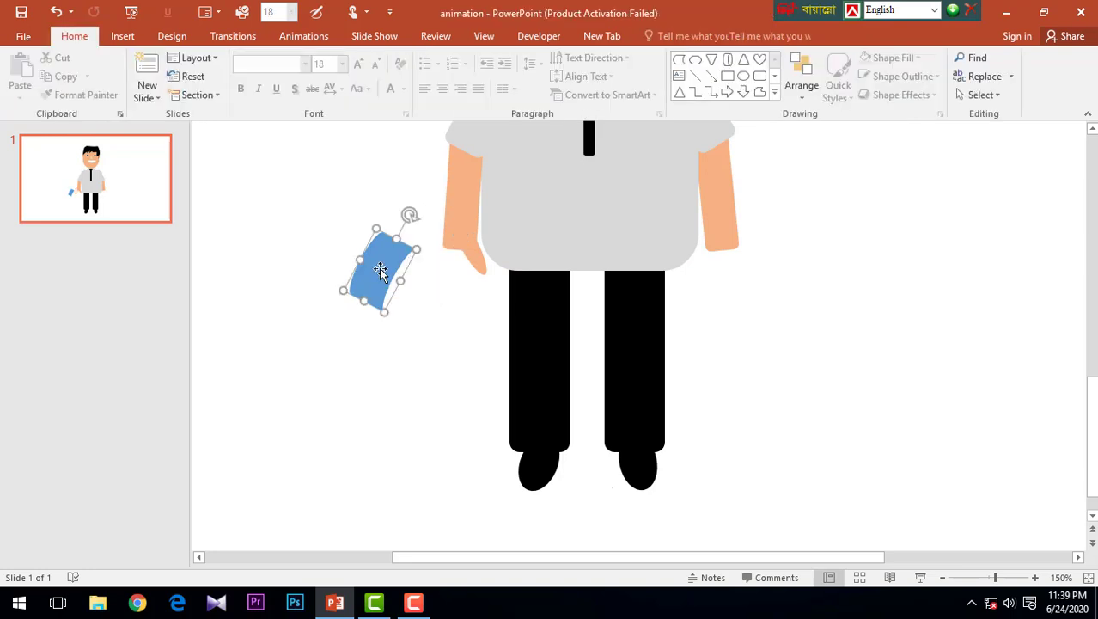
pyautogui.hotkey('ctrl', 'z')
pyautogui.hotkey('ctrl', 'z')
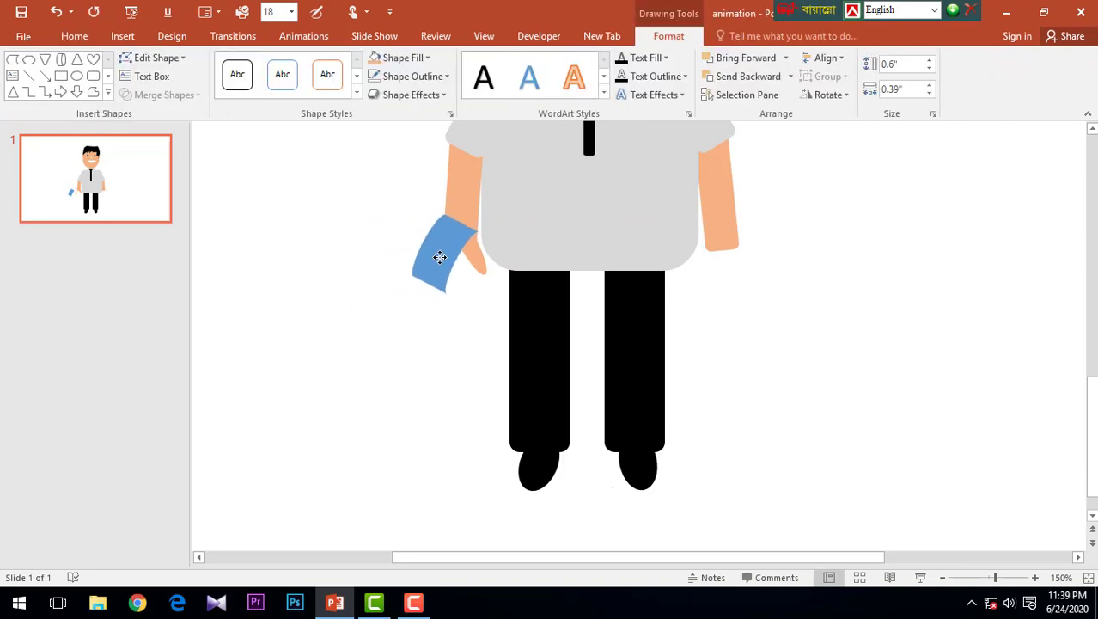
pyautogui.hotkey('ctrl', 'y')
pyautogui.hotkey('ctrl', 'y')
pyautogui.hotkey('ctrl', 'y')
pyautogui.hotkey('ctrl', 'z')
pyautogui.hotkey('ctrl', 'z')
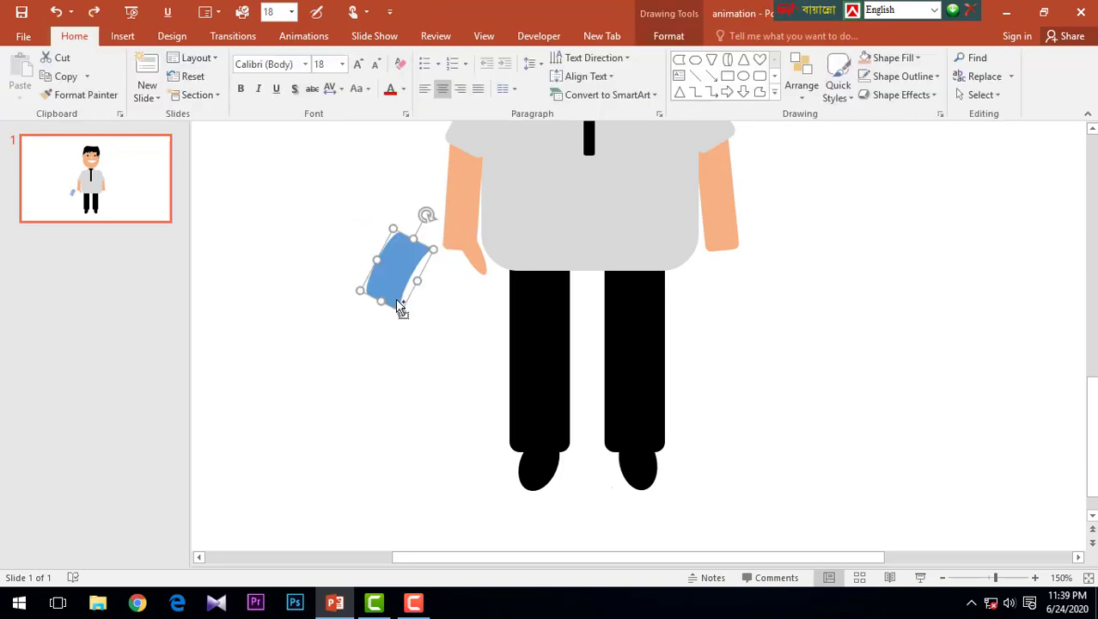
pyautogui.hotkey('ctrl', 'z')
pyautogui.hotkey('ctrl', 'z')
pyautogui.hotkey('ctrl', 'z')
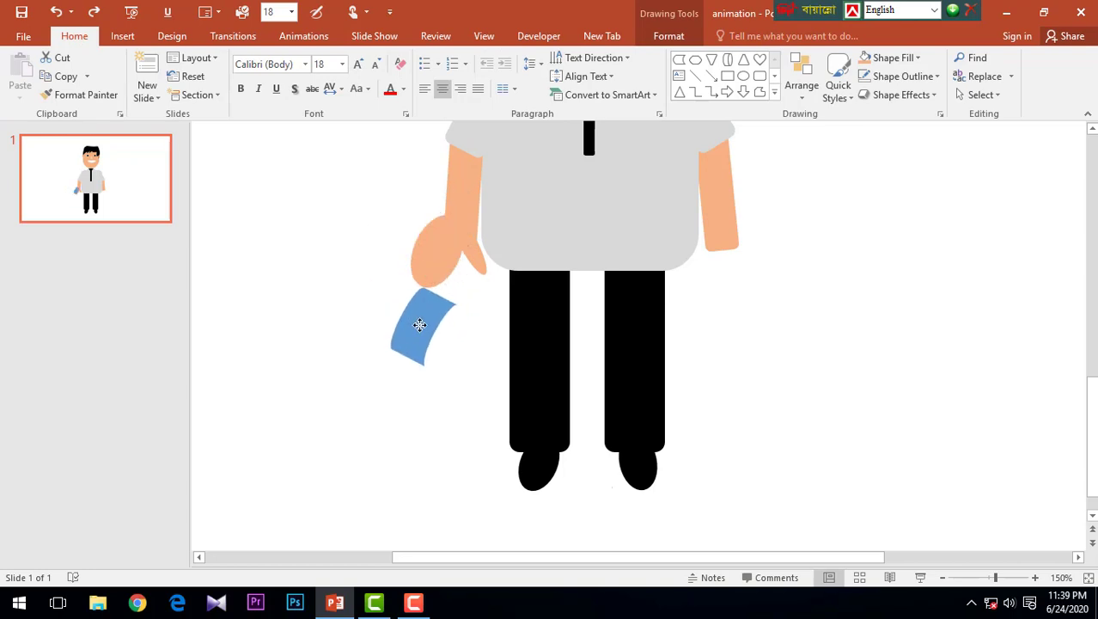
pyautogui.hotkey('ctrl', 'z')
pyautogui.hotkey('ctrl', 'z')
# Make the hand slightly shorter and nudge it snug against the arm's end
pyautogui.moveTo(429, 250); pyautogui.dragTo(434, 273)
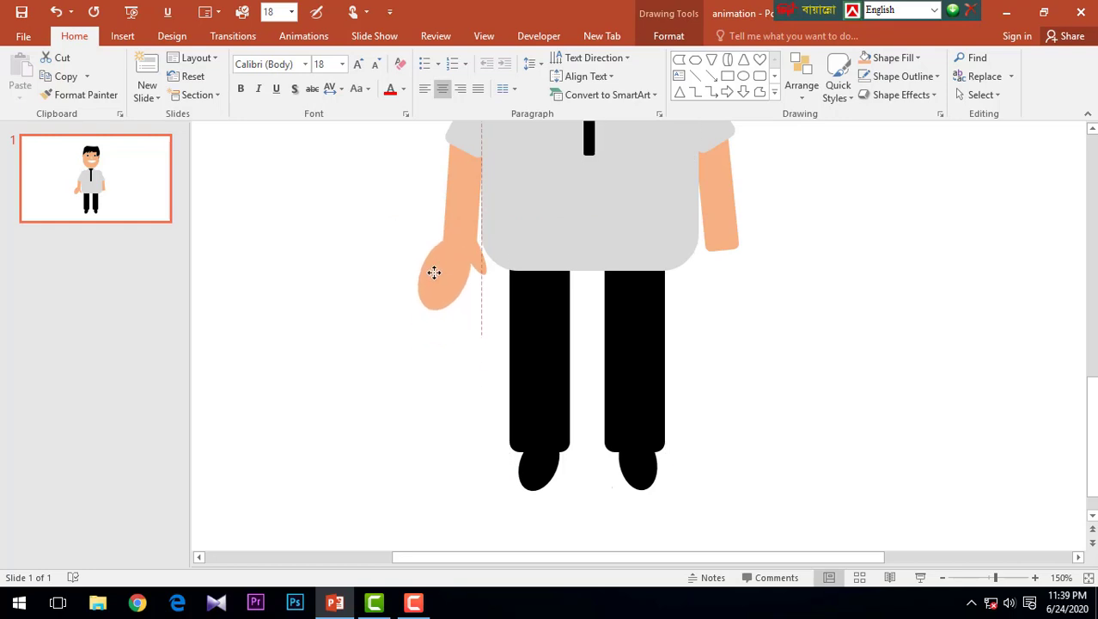
pyautogui.moveTo(434, 273); pyautogui.dragTo(478, 268)
pyautogui.moveTo(424, 304)
pyautogui.mouseDown()
pyautogui.moveTo(420, 290)
pyautogui.moveTo(454, 271)
pyautogui.moveTo(446, 291)
pyautogui.moveTo(478, 269)
pyautogui.moveTo(440, 262)
pyautogui.moveTo(443, 290)
pyautogui.moveTo(470, 317)
pyautogui.mouseUp()
pyautogui.click(704, 324)
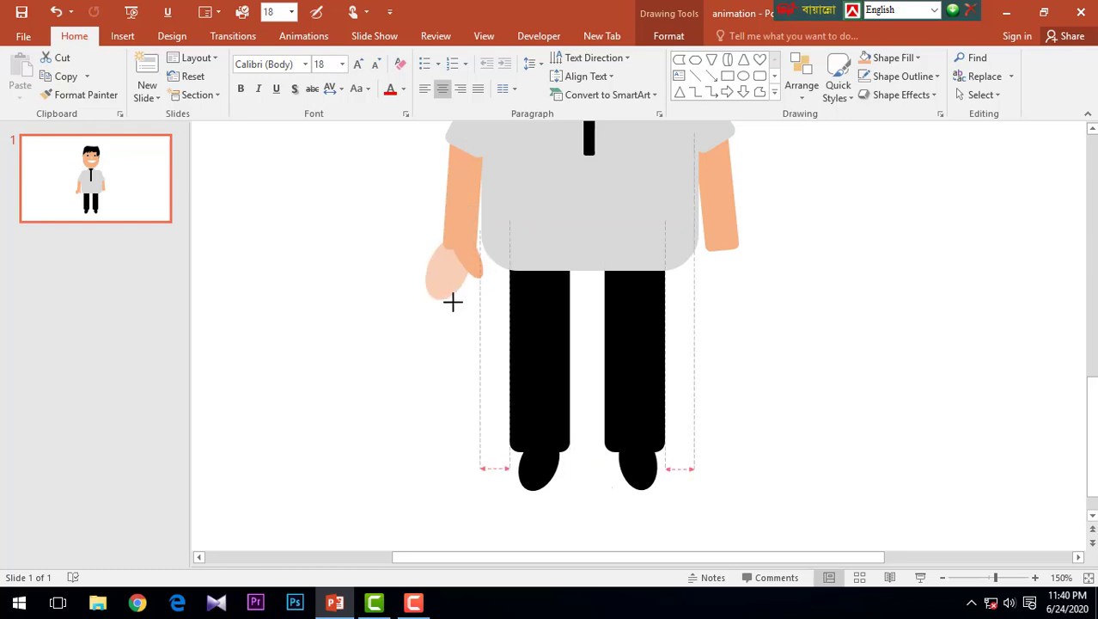
pyautogui.moveTo(451, 266); pyautogui.dragTo(457, 254)
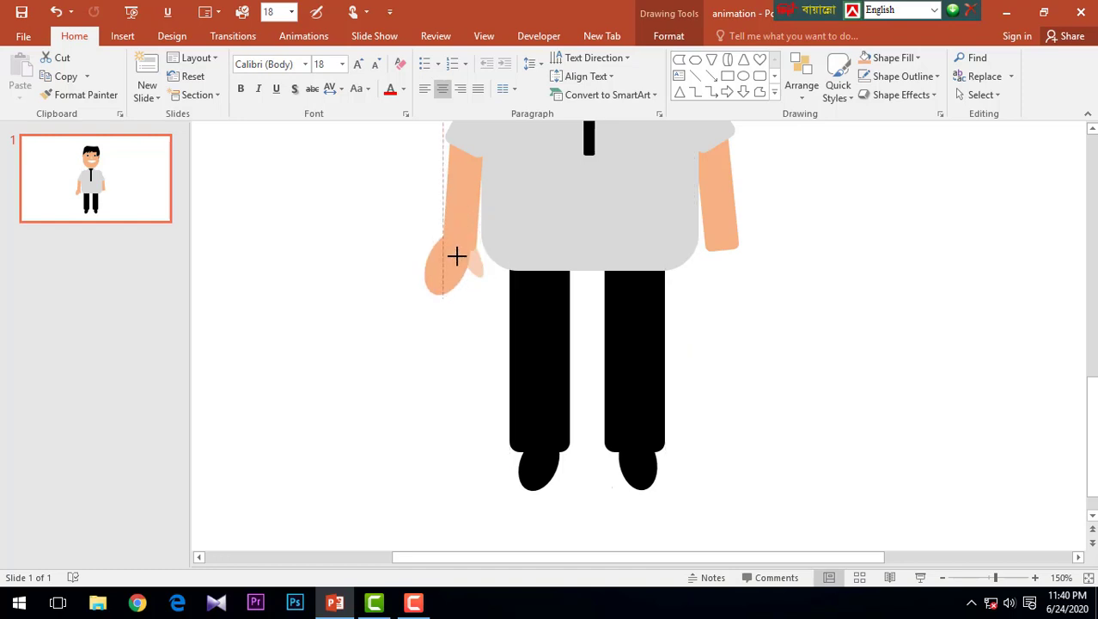
pyautogui.click(475, 302)
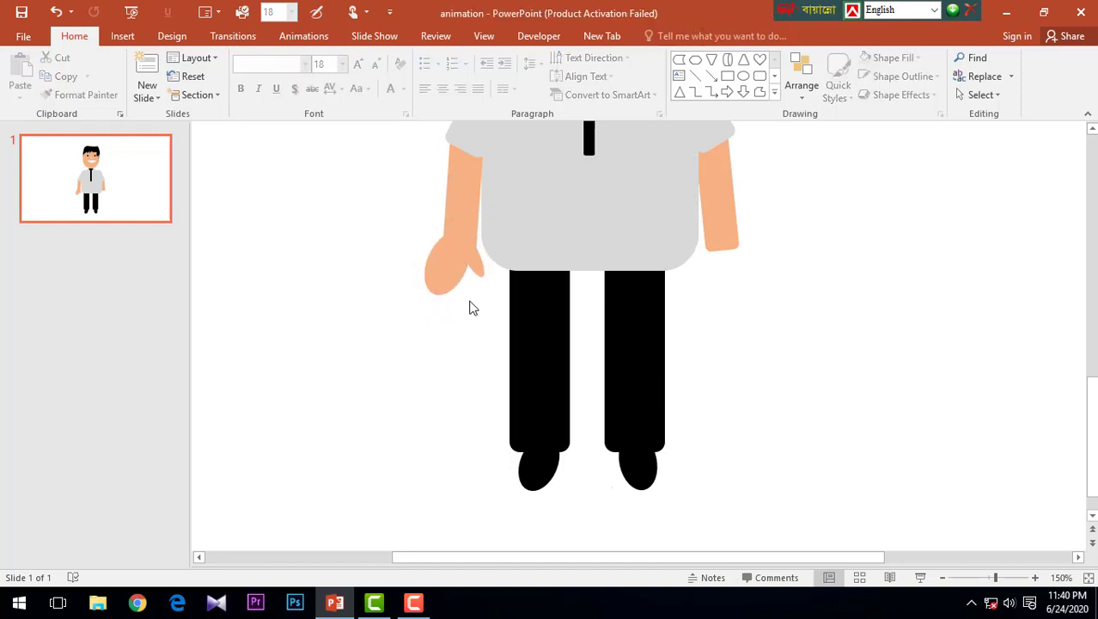
pyautogui.keyDown('ctrl'); pyautogui.scroll(-5, 467, 269); pyautogui.keyUp('ctrl')
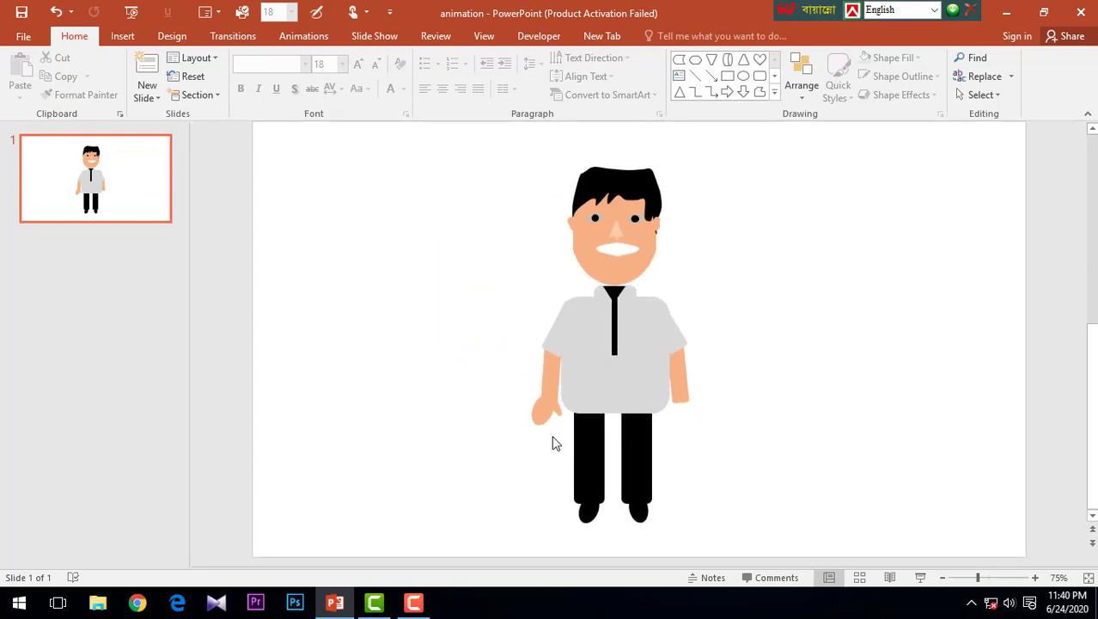
pyautogui.keyDown('ctrl'); pyautogui.scroll(5, 552, 434); pyautogui.keyUp('ctrl')
pyautogui.scroll(-2, 511, 432)
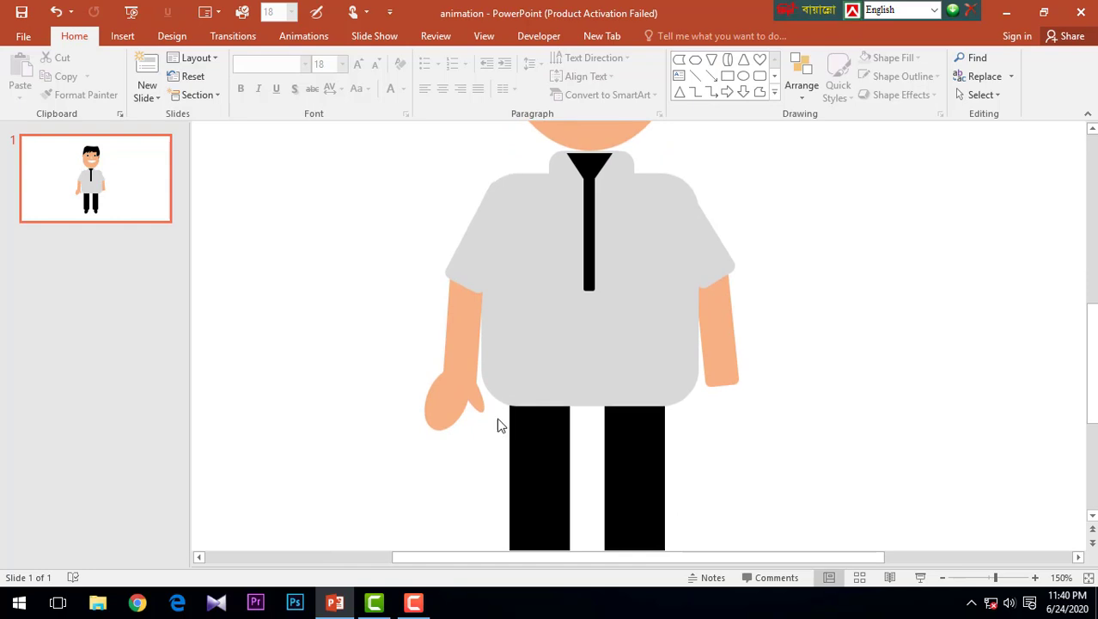
pyautogui.click(442, 397)
pyautogui.click(409, 95)
pyautogui.moveTo(442, 237)
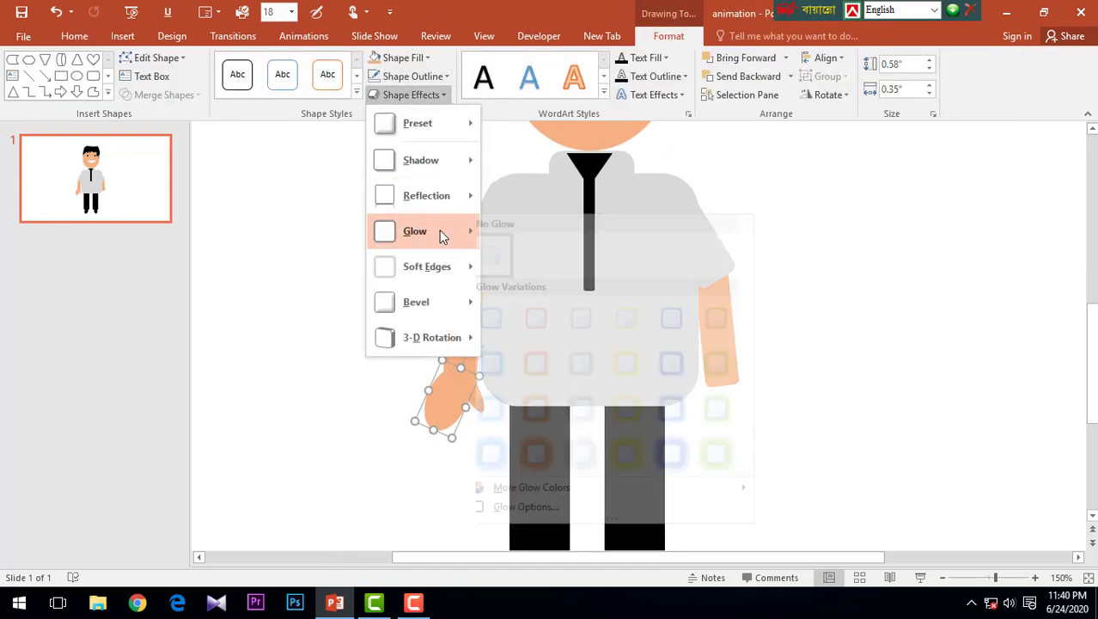
pyautogui.moveTo(457, 300)
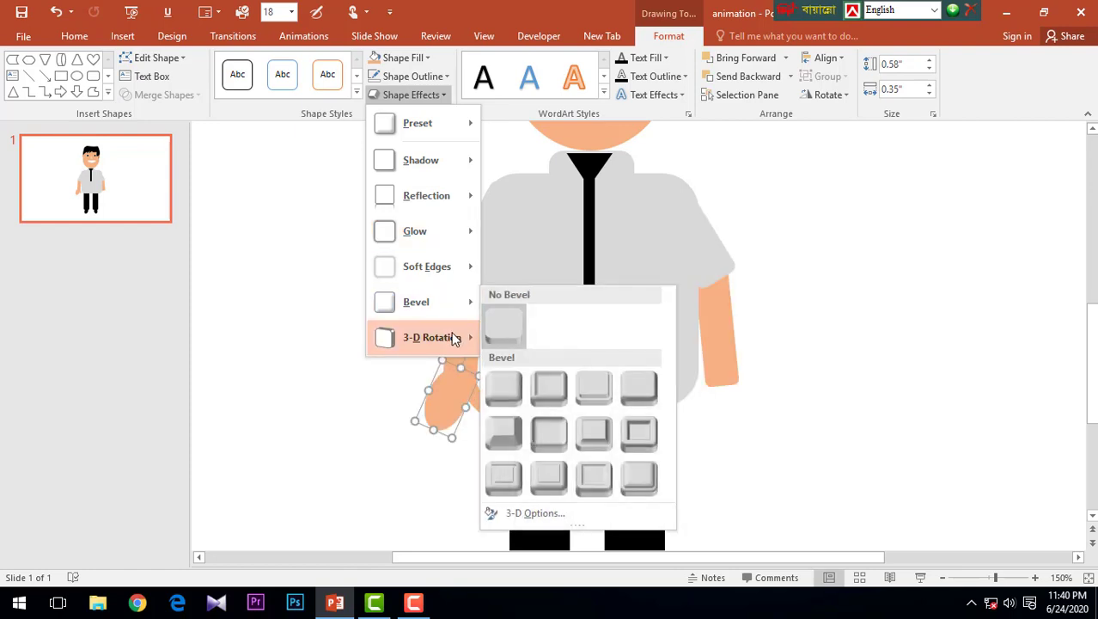
pyautogui.moveTo(454, 337)
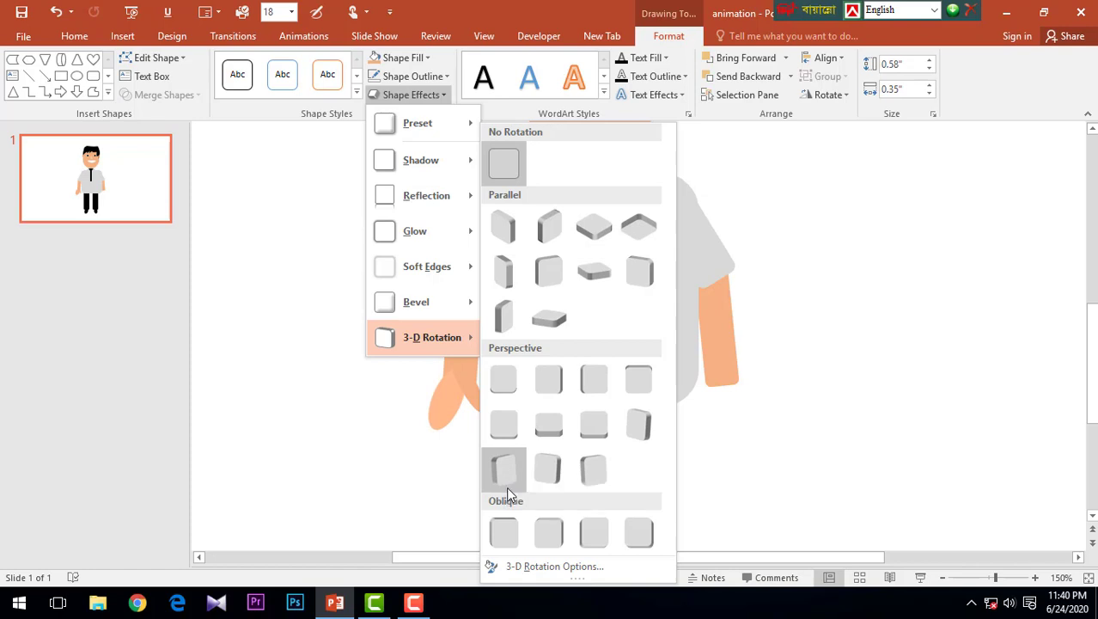
pyautogui.click(466, 404)
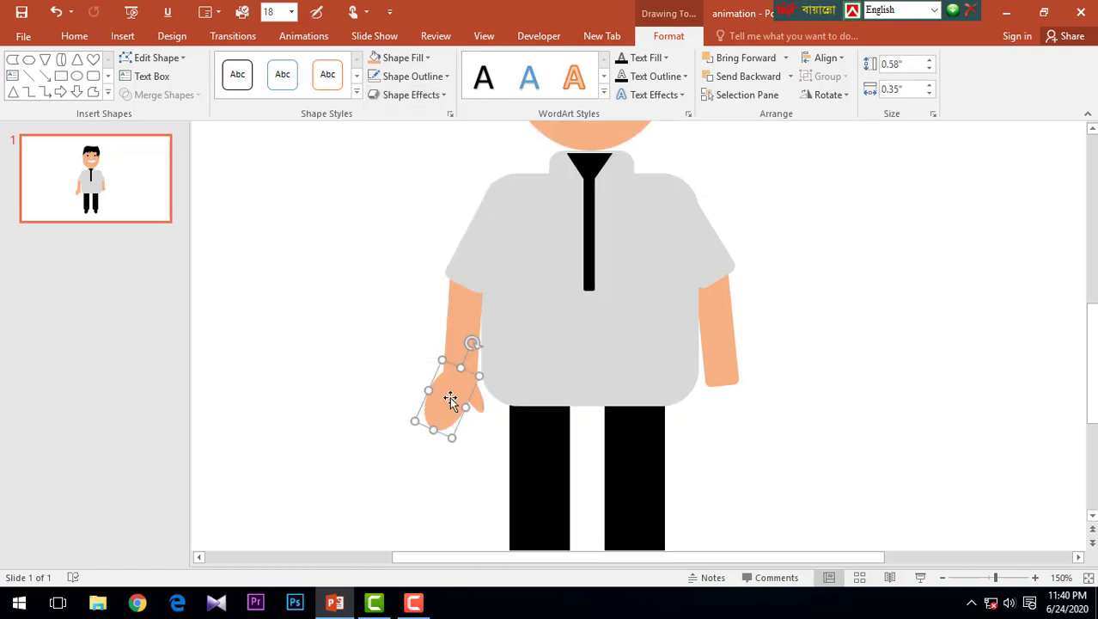
# Set the thumb against the palm and make it narrower
pyautogui.moveTo(456, 408); pyautogui.dragTo(456, 409)
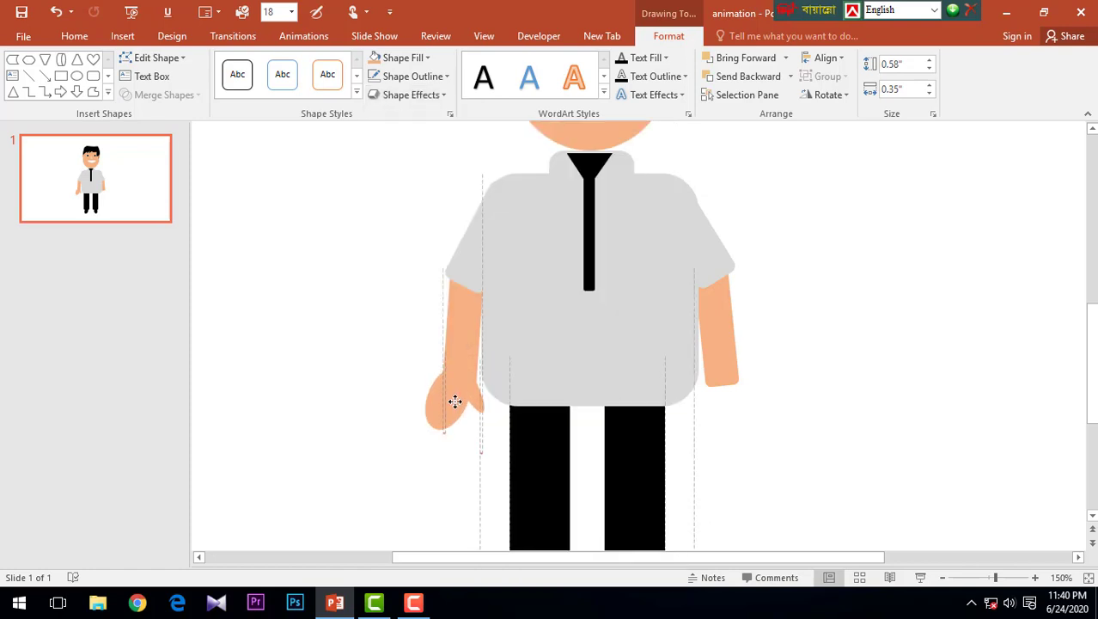
pyautogui.moveTo(457, 409); pyautogui.dragTo(458, 409)
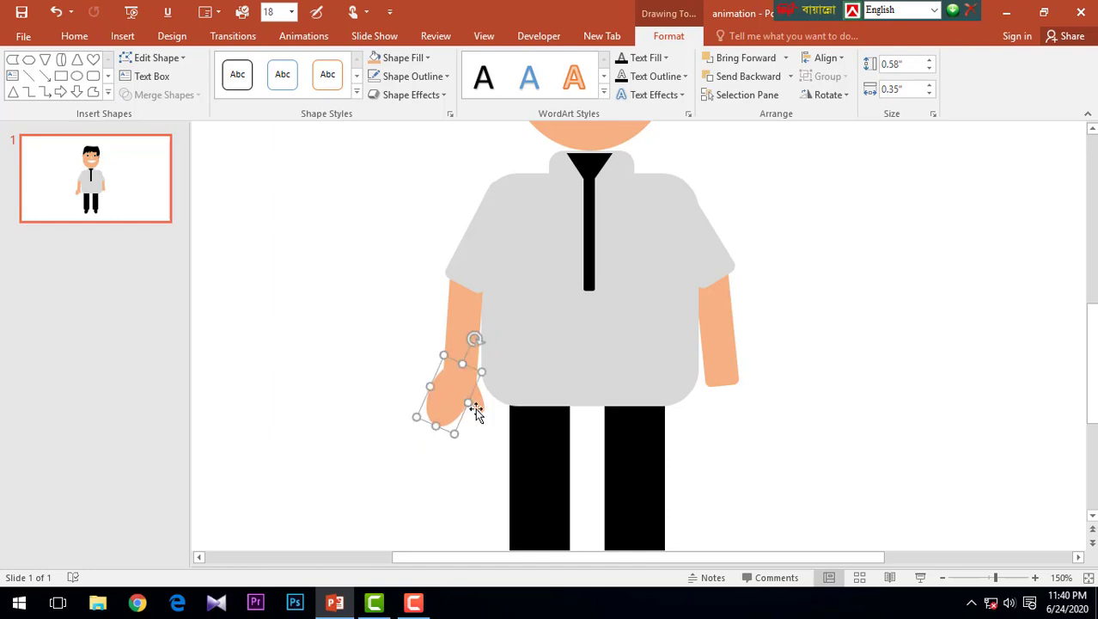
pyautogui.scroll(10, 484, 407)
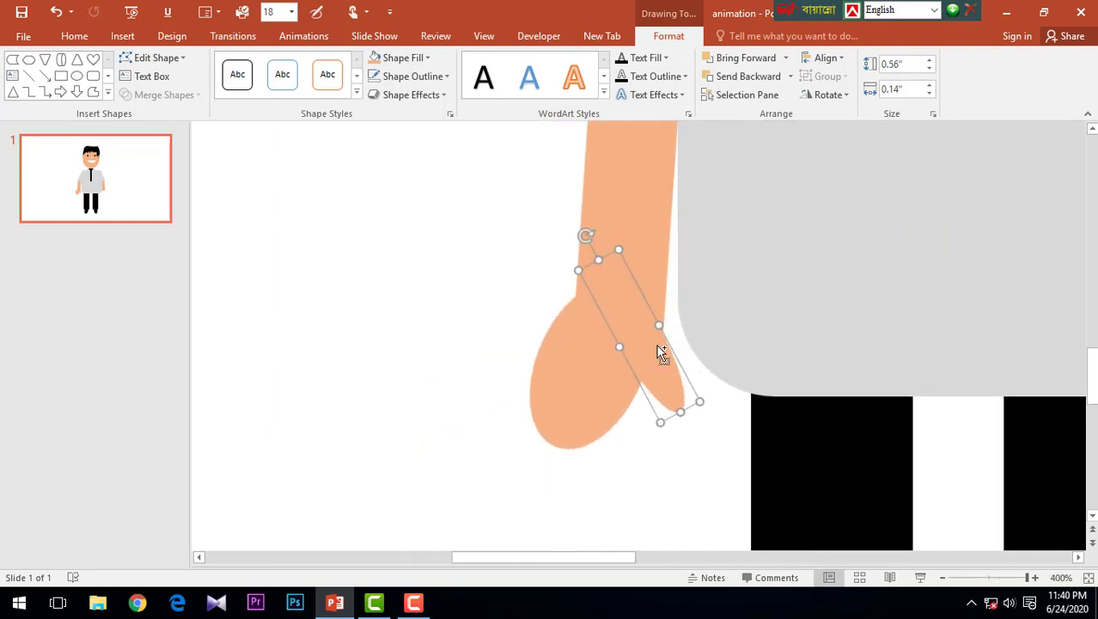
pyautogui.moveTo(589, 358)
pyautogui.mouseDown()
pyautogui.moveTo(554, 380)
pyautogui.moveTo(584, 366)
pyautogui.mouseUp()
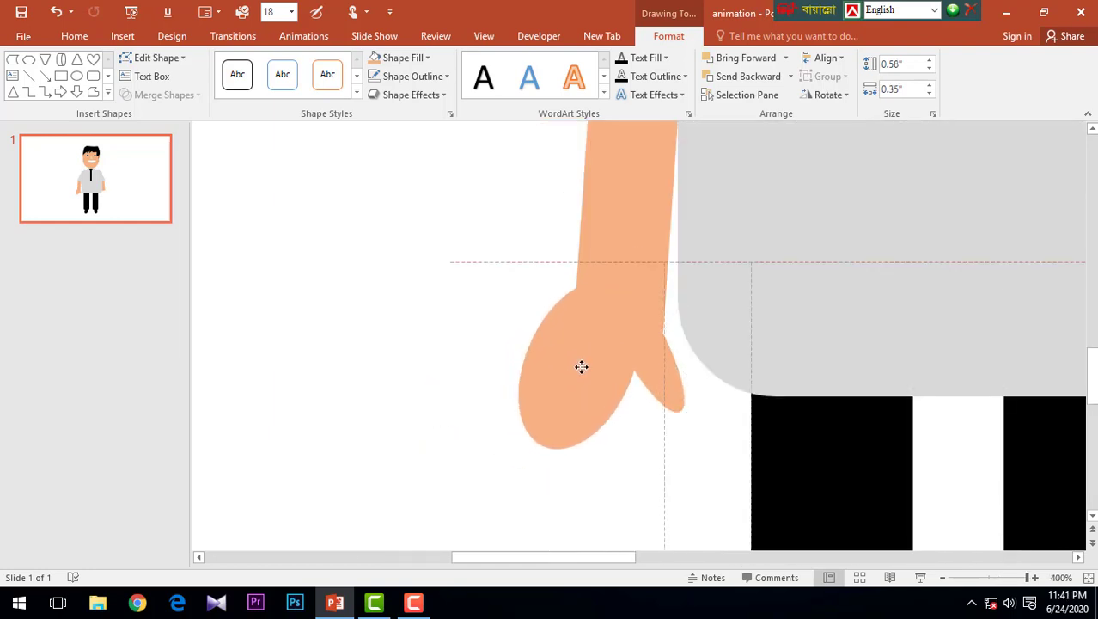
pyautogui.click(651, 376)
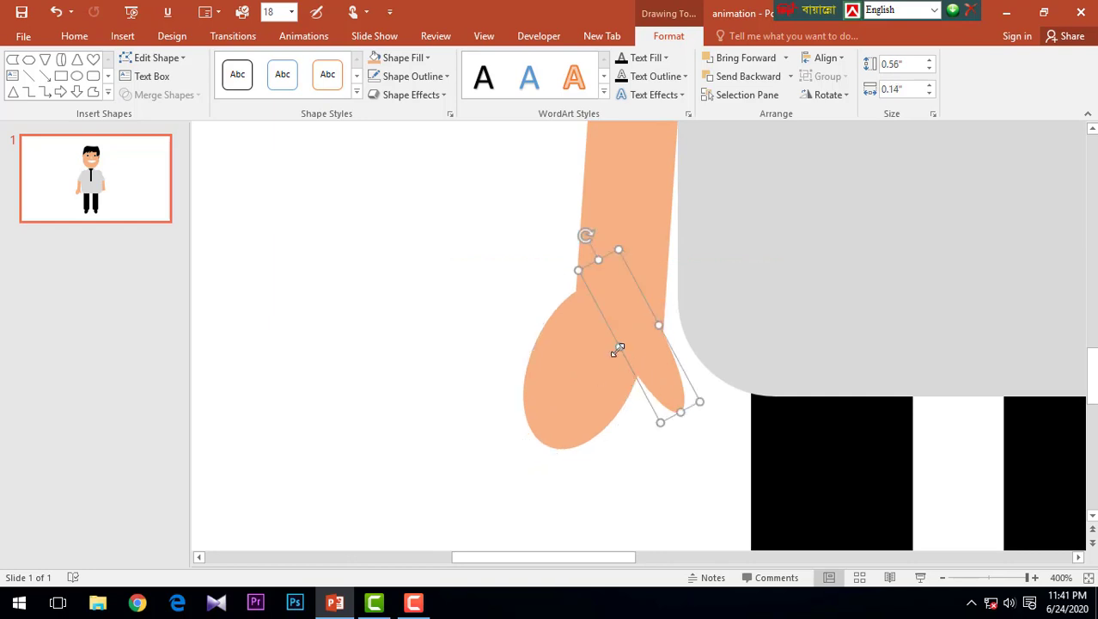
pyautogui.moveTo(618, 348); pyautogui.dragTo(630, 339)
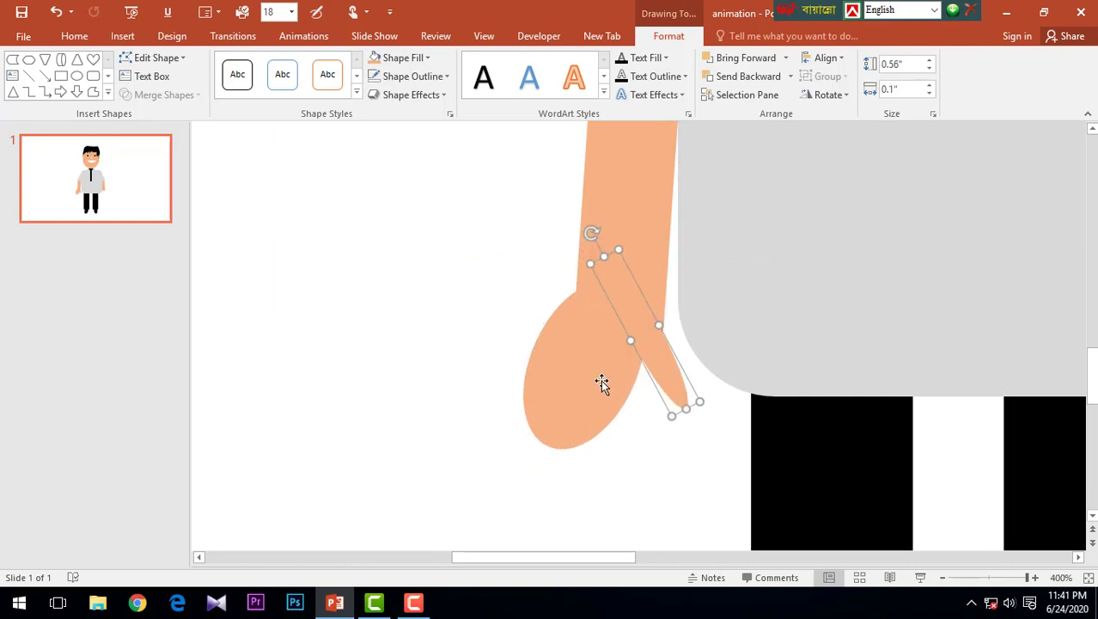
# Slide the palm ellipse right so the hand pieces sit together
pyautogui.click(601, 384)
pyautogui.moveTo(633, 388)
pyautogui.mouseDown()
pyautogui.moveTo(592, 370)
pyautogui.moveTo(609, 369)
pyautogui.mouseUp()
pyautogui.keyDown('shift'); pyautogui.click(674, 400); pyautogui.keyUp('shift')
pyautogui.keyDown('shift'); pyautogui.click(689, 404); pyautogui.keyUp('shift')
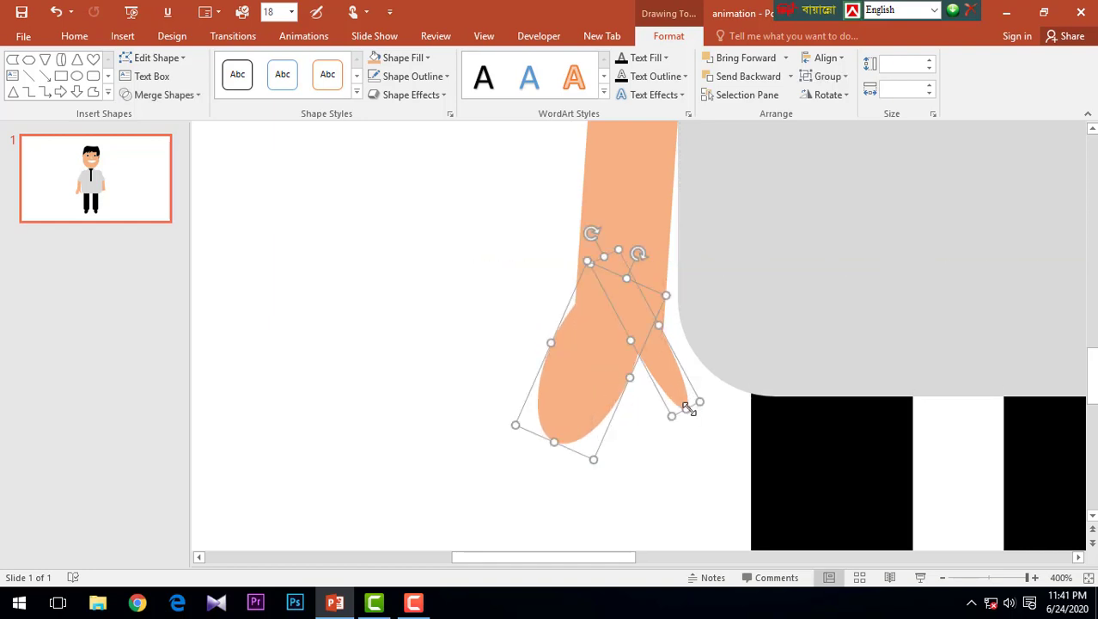
pyautogui.moveTo(689, 404); pyautogui.dragTo(676, 385)
pyautogui.moveTo(598, 362)
pyautogui.mouseDown()
pyautogui.moveTo(627, 391)
pyautogui.moveTo(613, 384)
pyautogui.mouseUp()
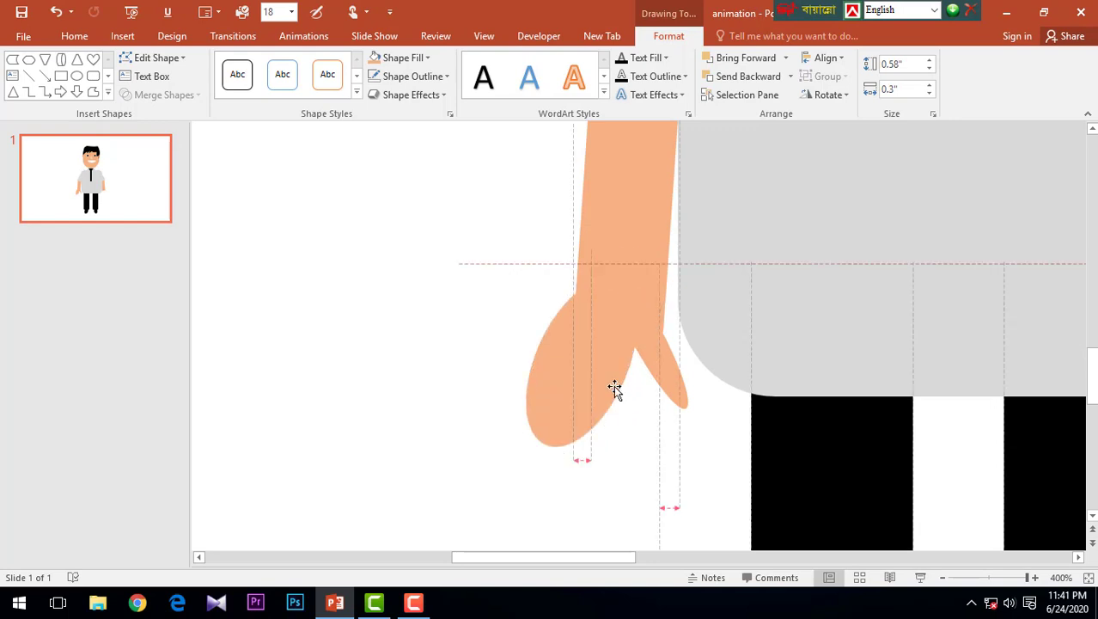
# Lengthen the thumb to a slim 0.56" by 0.11" beside the palm
pyautogui.click(670, 383)
pyautogui.click(628, 371)
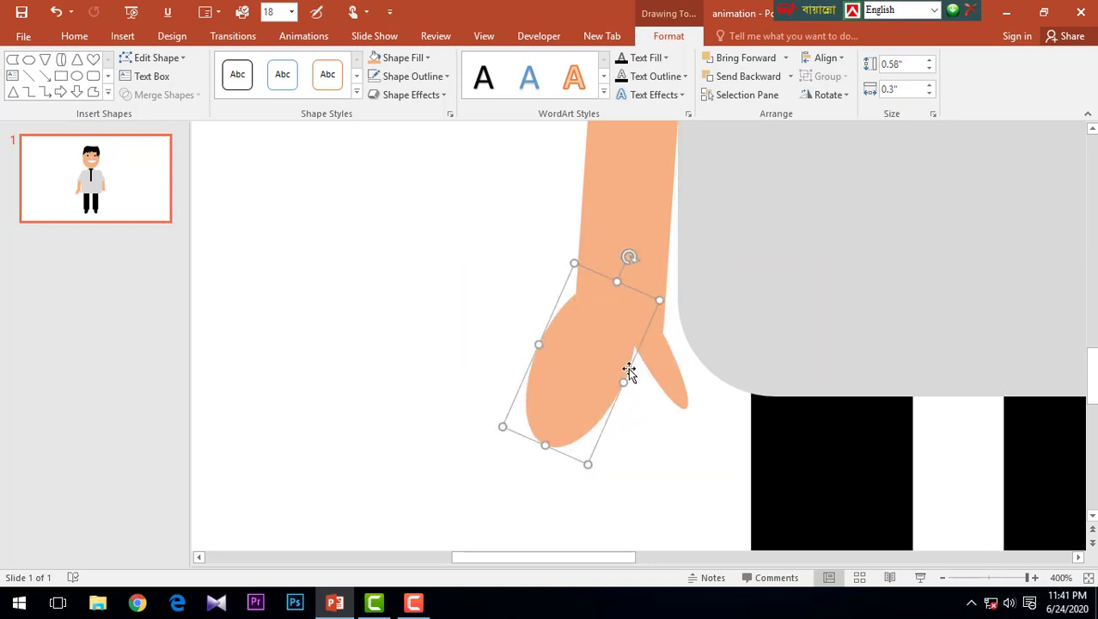
pyautogui.click(670, 358)
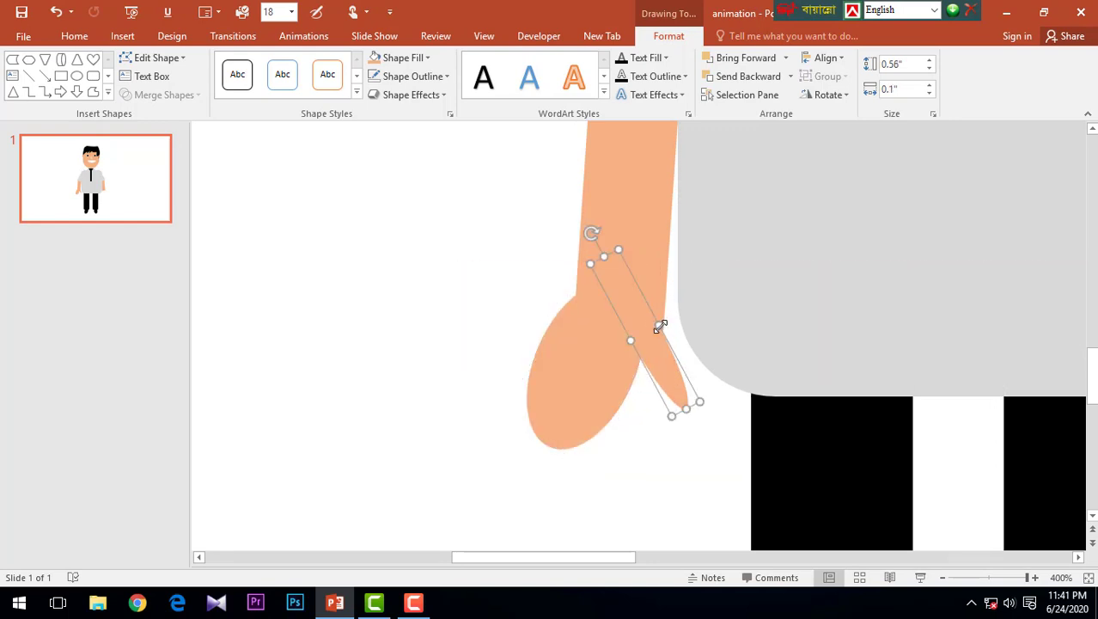
pyautogui.moveTo(659, 326); pyautogui.dragTo(662, 321)
pyautogui.moveTo(681, 393)
pyautogui.mouseDown()
pyautogui.moveTo(672, 376)
pyautogui.moveTo(678, 392)
pyautogui.mouseUp()
pyautogui.click(676, 435)
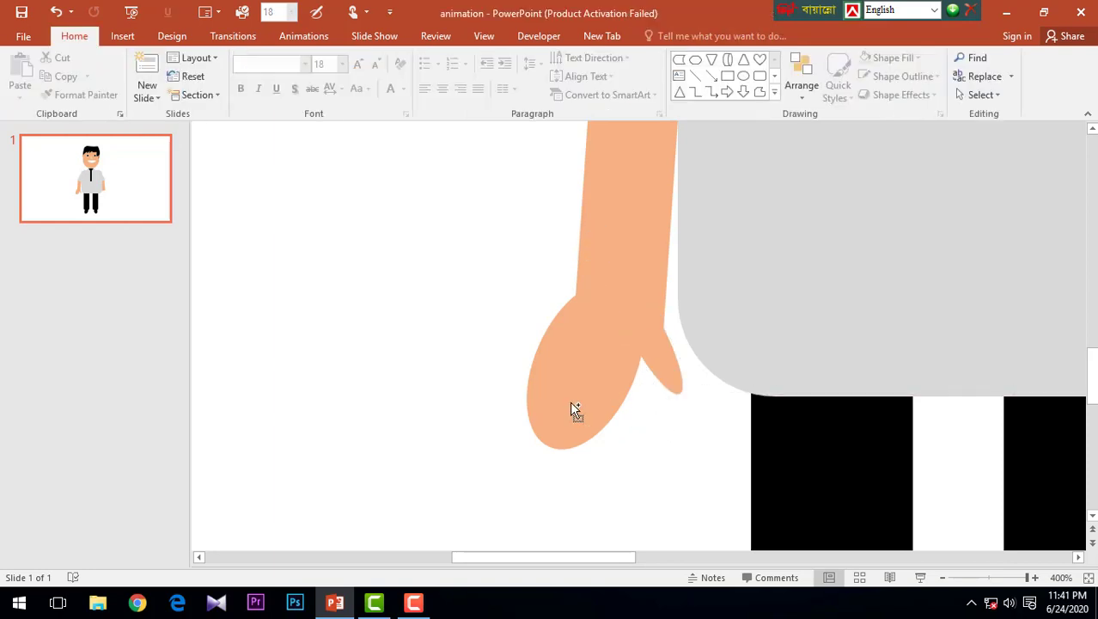
pyautogui.scroll(-10, 576, 408)
# Group the left palm and thumb, then copy the hand onto the right arm's end
pyautogui.click(495, 451)
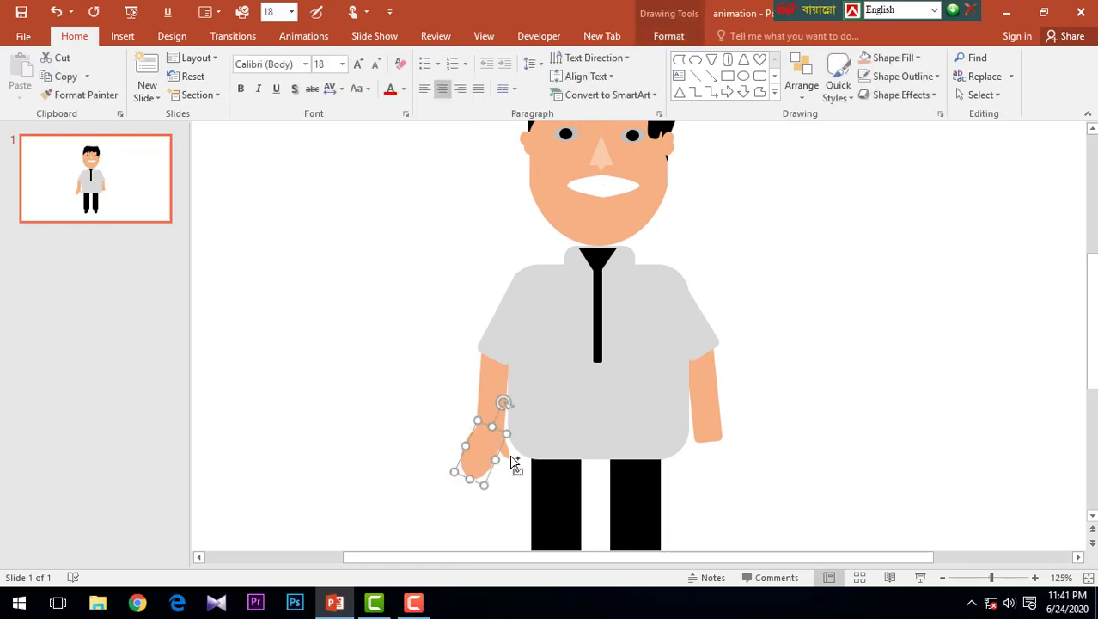
pyautogui.keyDown('ctrl'); pyautogui.click(508, 453); pyautogui.keyUp('ctrl')
pyautogui.hotkey('ctrl', 'g')
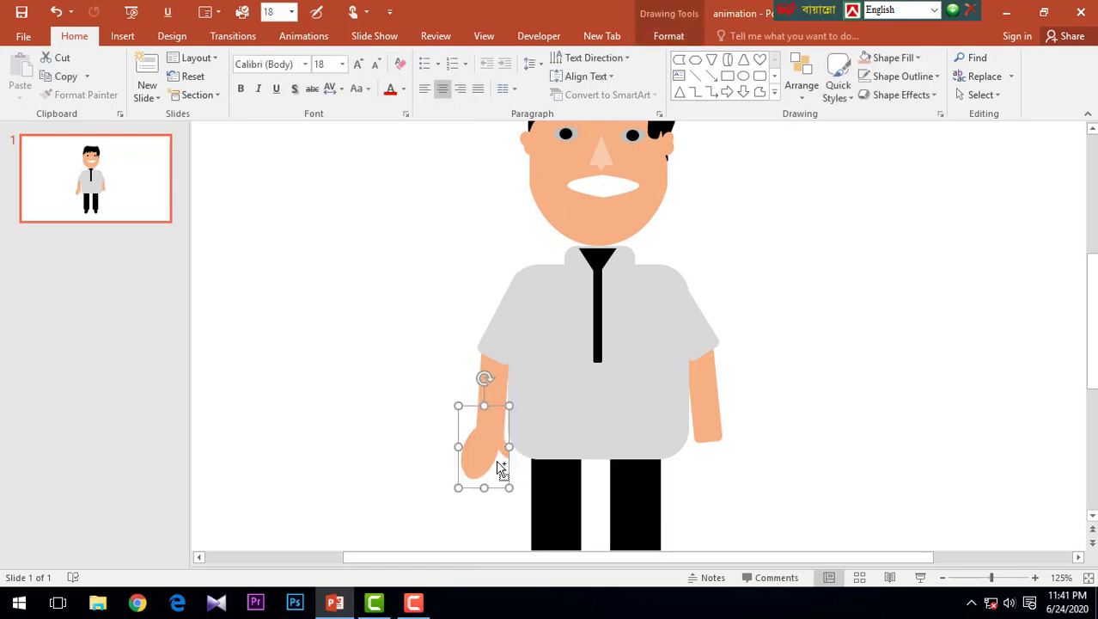
pyautogui.keyDown('ctrl'); pyautogui.moveTo(505, 470); pyautogui.dragTo(753, 448); pyautogui.keyUp('ctrl')
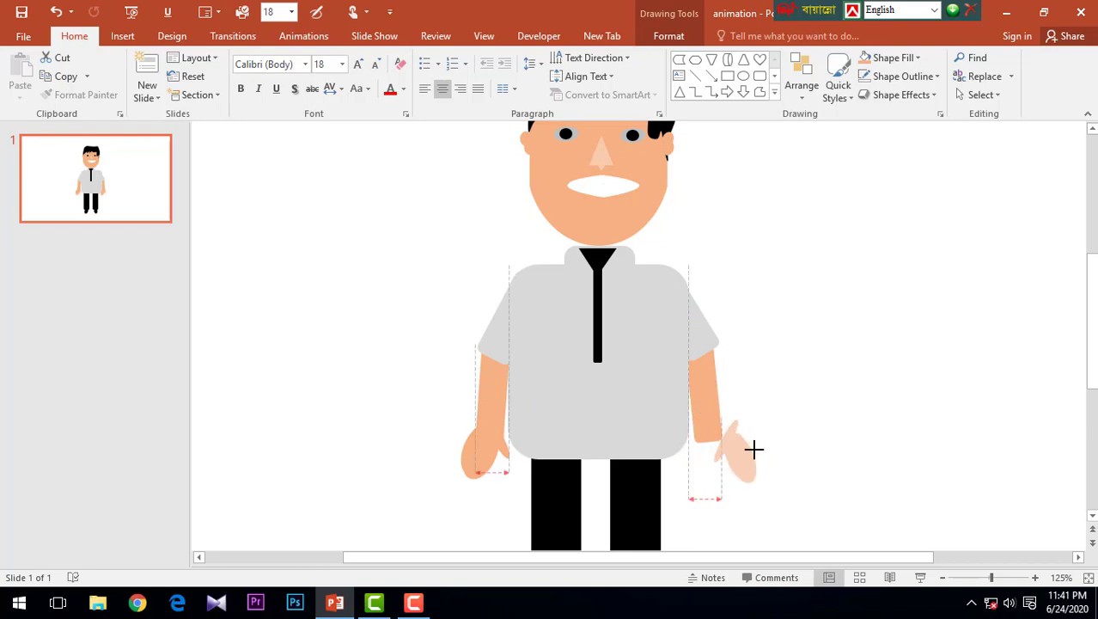
pyautogui.moveTo(753, 449); pyautogui.dragTo(732, 455)
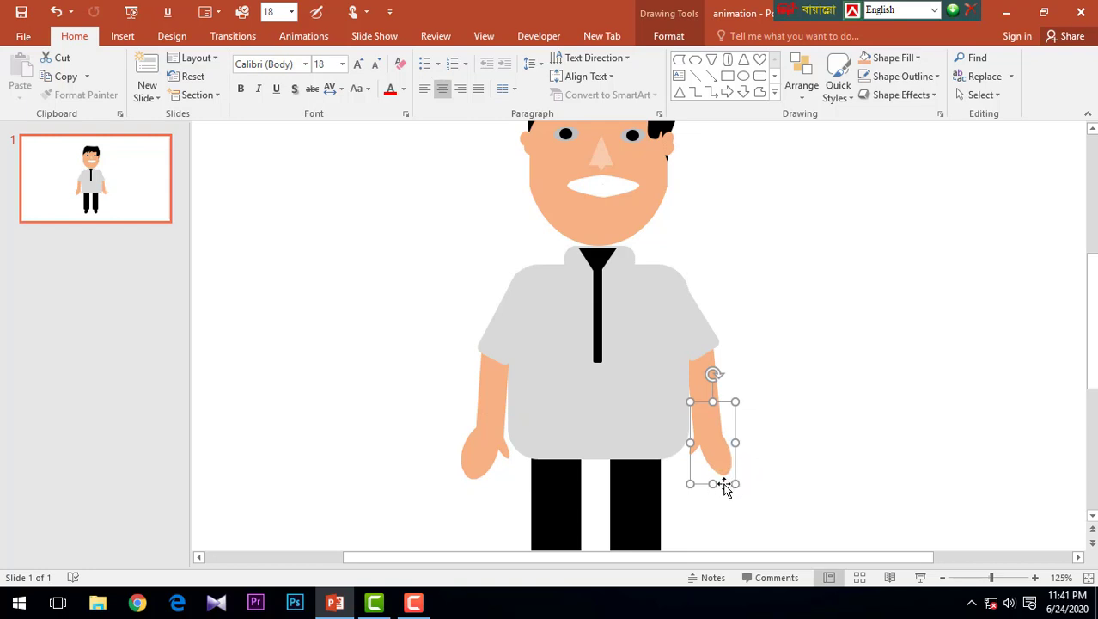
# Try repositioning the left hand, then undo it back to its spot at the arm
pyautogui.moveTo(480, 458)
pyautogui.mouseDown()
pyautogui.moveTo(463, 448)
pyautogui.moveTo(481, 463)
pyautogui.mouseUp()
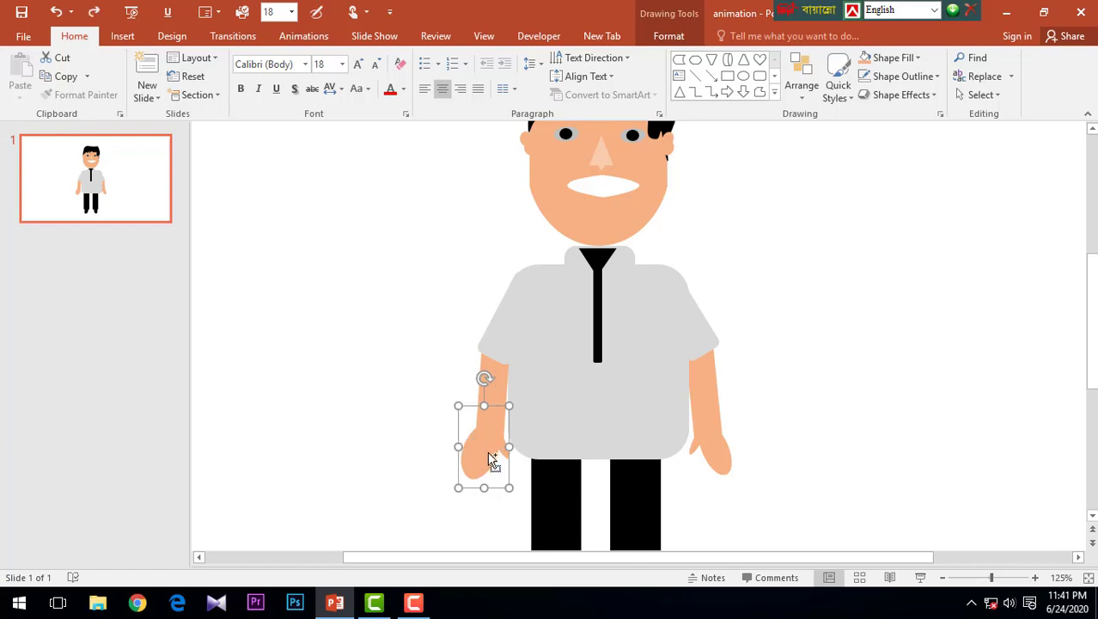
pyautogui.moveTo(462, 445)
pyautogui.mouseDown()
pyautogui.moveTo(487, 464)
pyautogui.moveTo(468, 447)
pyautogui.moveTo(472, 479)
pyautogui.mouseUp()
pyautogui.hotkey('ctrl', 'z')
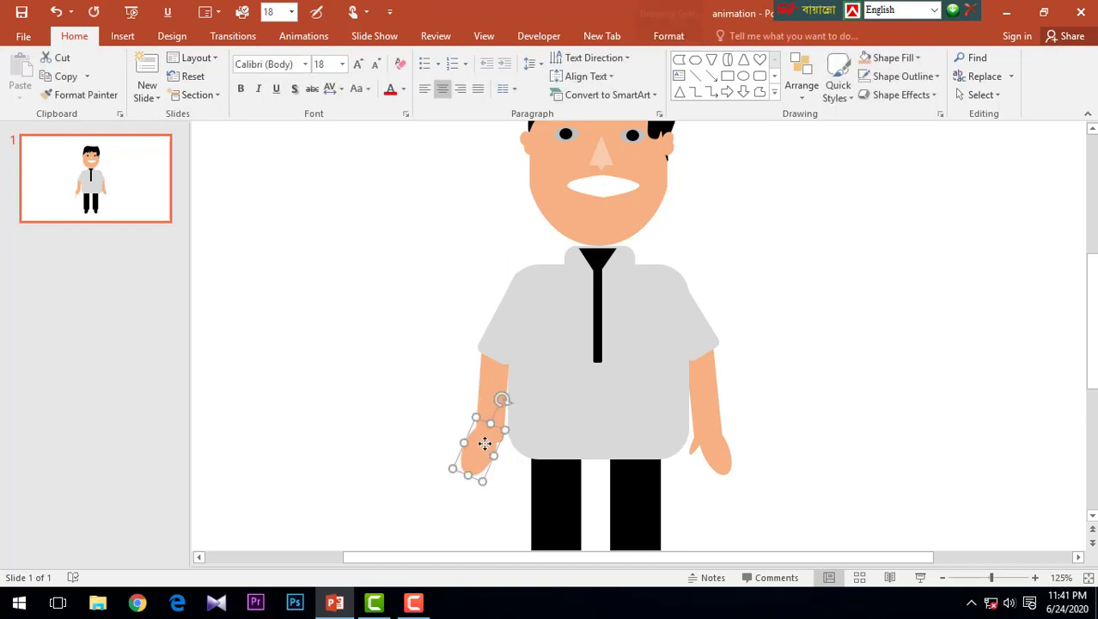
pyautogui.hotkey('ctrl', 'y')
pyautogui.hotkey('ctrl', 'z')
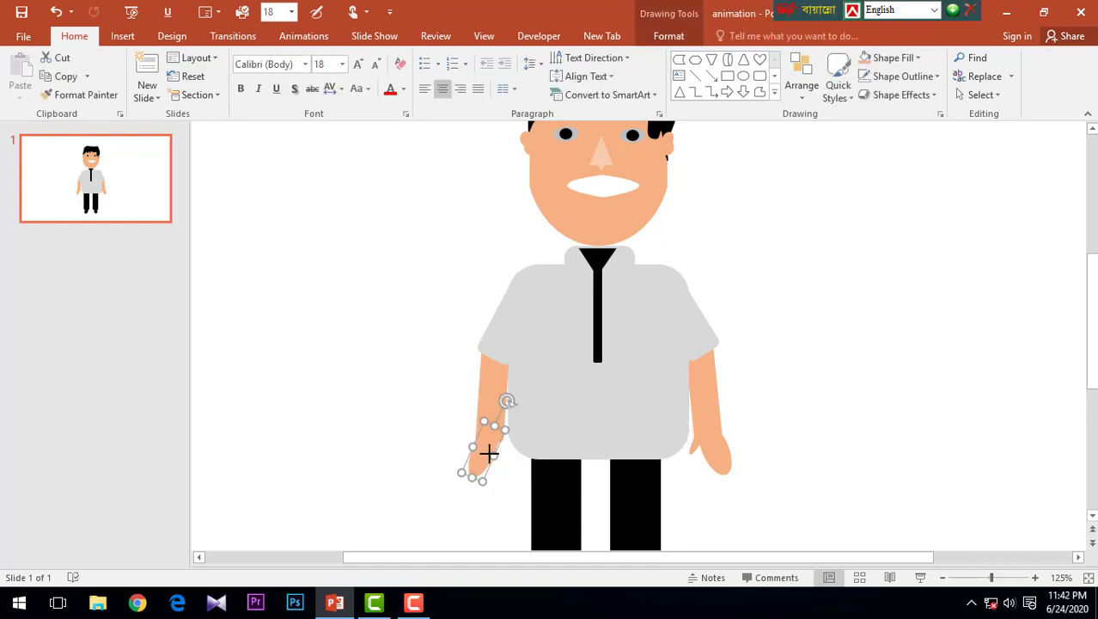
pyautogui.hotkey('ctrl', 'y')
pyautogui.hotkey('ctrl', 'y')
pyautogui.hotkey('ctrl', 'z')
pyautogui.hotkey('ctrl', 'z')
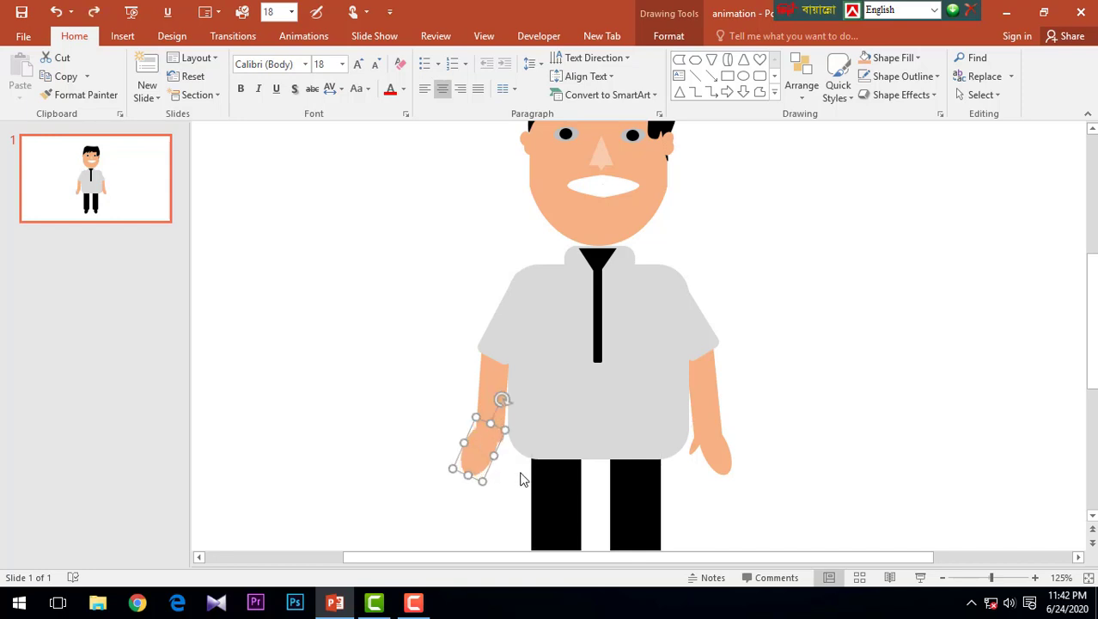
pyautogui.hotkey('ctrl', 'z')
pyautogui.hotkey('ctrl', 'z')
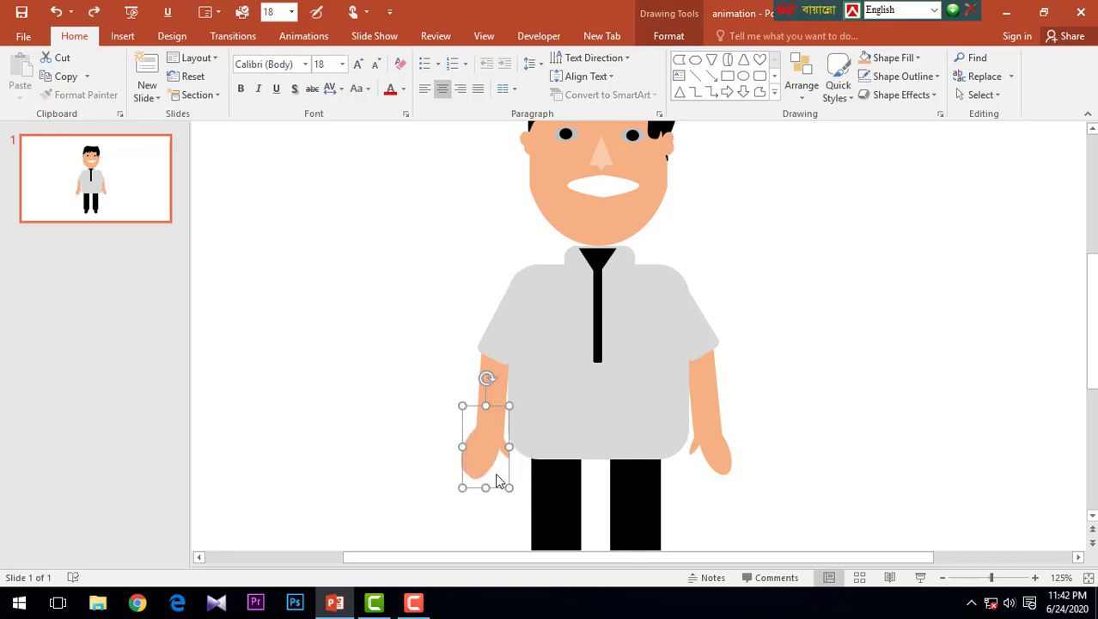
pyautogui.moveTo(479, 470); pyautogui.dragTo(449, 483)
pyautogui.hotkey('ctrl', 'z')
pyautogui.hotkey('ctrl', 'z')
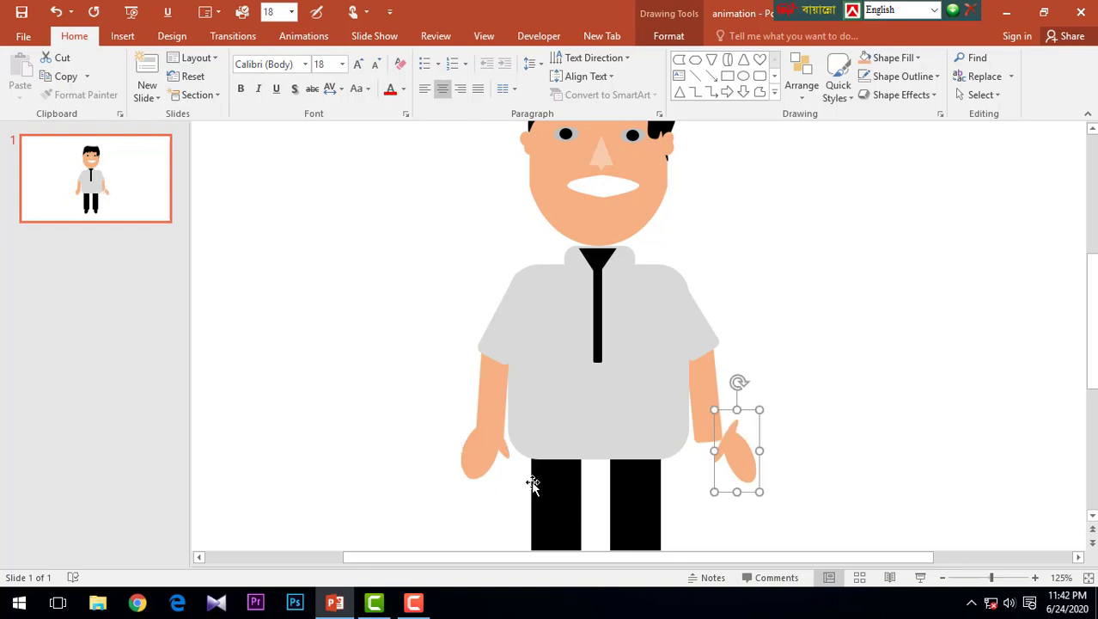
pyautogui.click(812, 444)
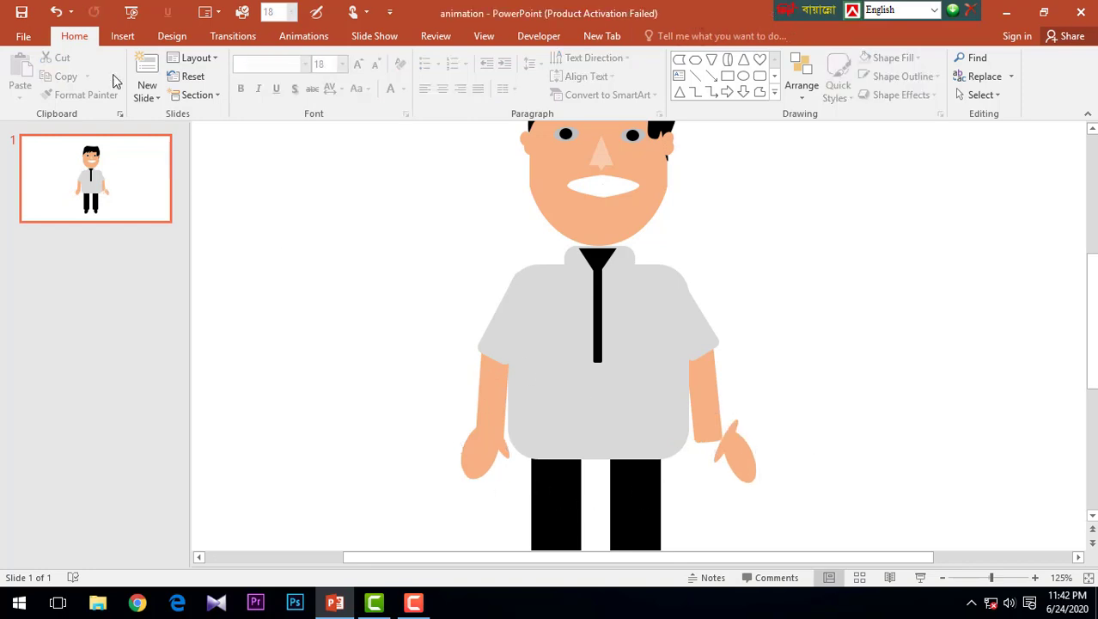
# Lift the right hand onto its arm and resettle the left hand at the left forearm's end
pyautogui.click(56, 11)
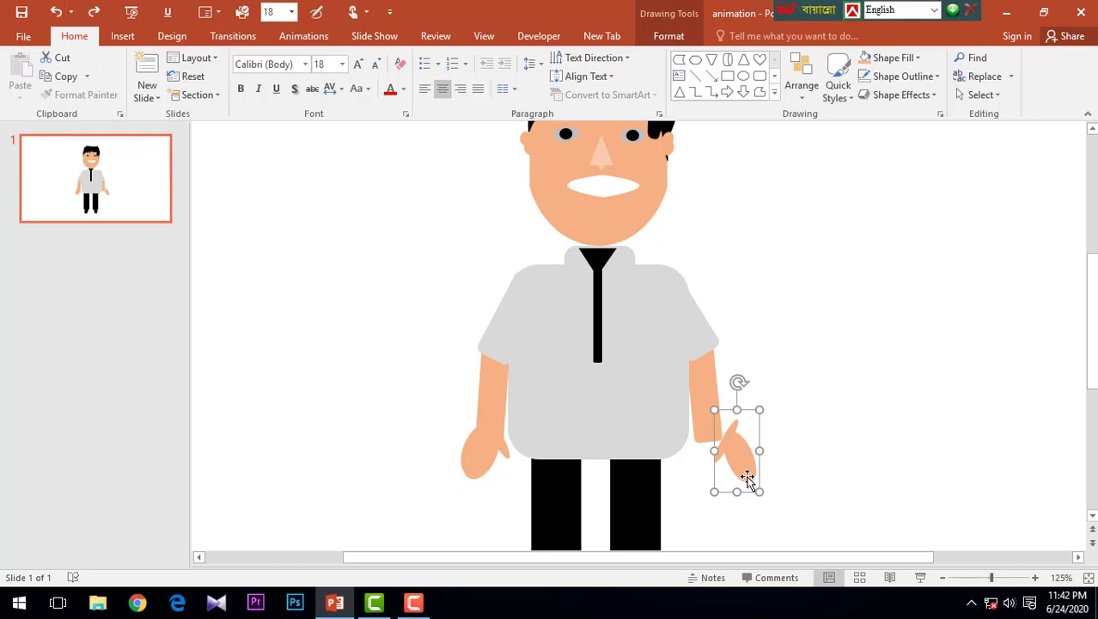
pyautogui.moveTo(748, 481); pyautogui.dragTo(724, 463)
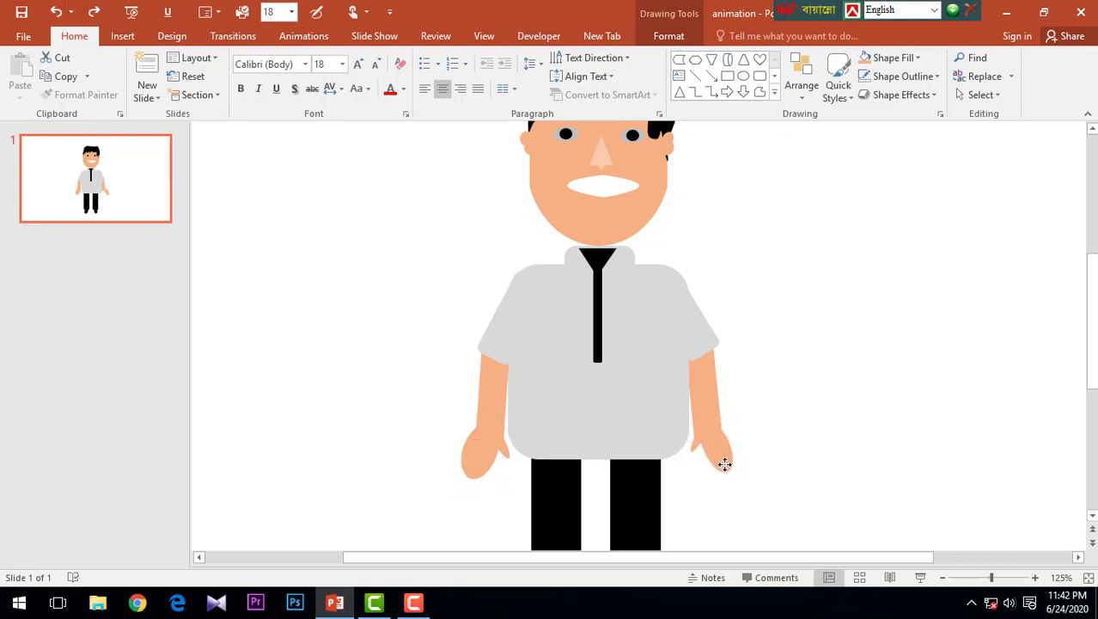
pyautogui.click(479, 457)
pyautogui.keyDown('ctrl'); pyautogui.scroll(1, 549, 475); pyautogui.keyUp('ctrl')
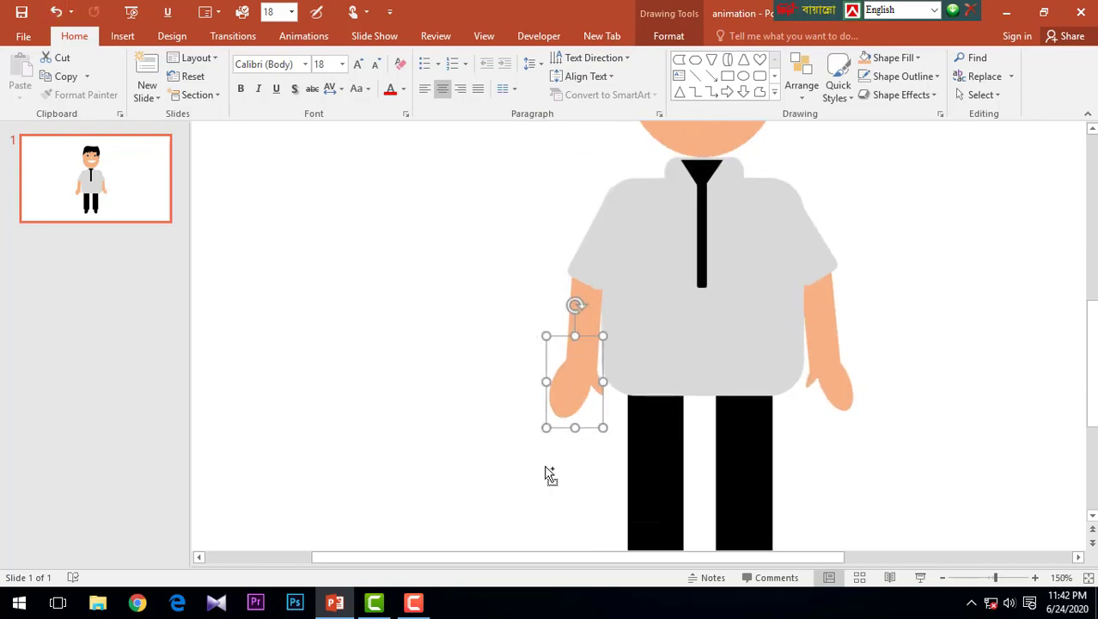
pyautogui.keyDown('ctrl'); pyautogui.scroll(1, 550, 475); pyautogui.keyUp('ctrl')
pyautogui.moveTo(676, 399)
pyautogui.mouseDown()
pyautogui.moveTo(662, 392)
pyautogui.moveTo(659, 356)
pyautogui.moveTo(629, 350)
pyautogui.mouseUp()
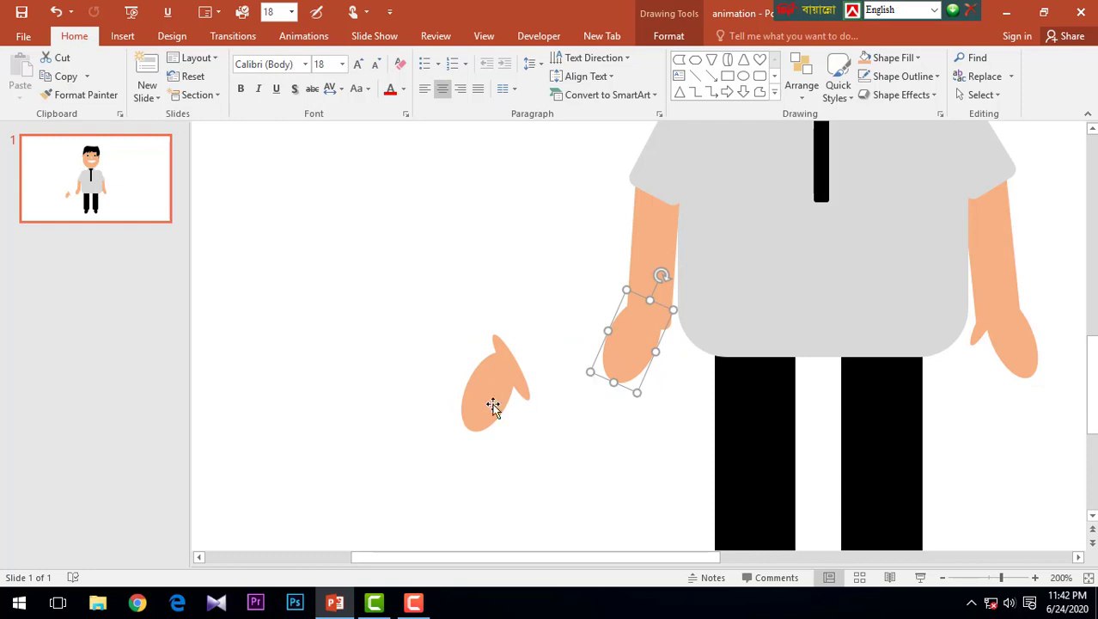
pyautogui.hotkey('ctrl', 'z')
pyautogui.moveTo(480, 404); pyautogui.dragTo(627, 354)
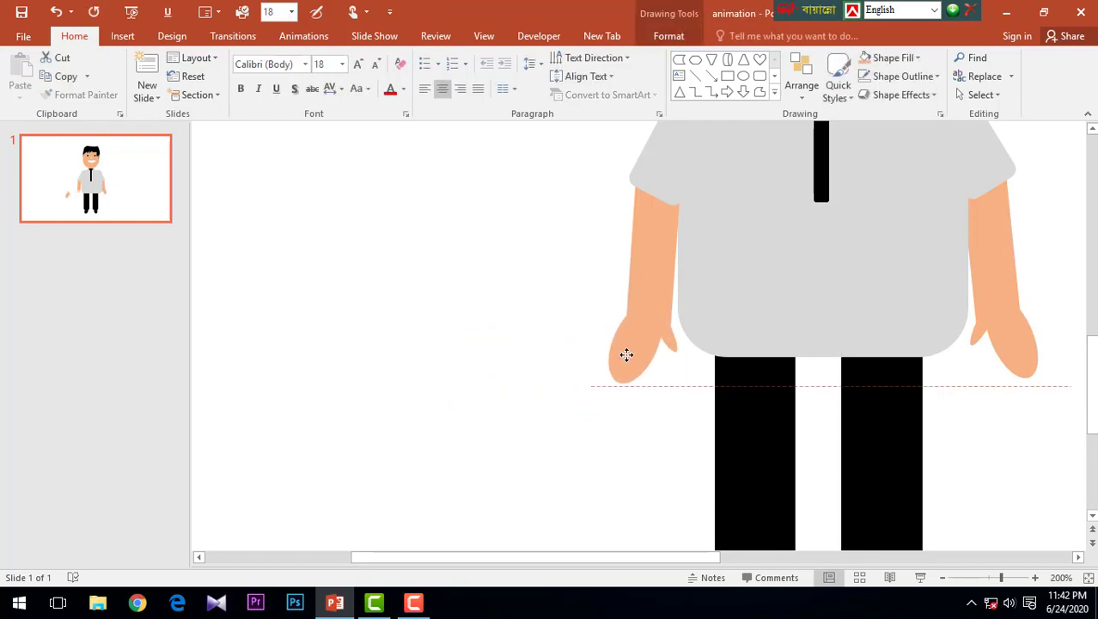
pyautogui.keyDown('ctrl'); pyautogui.scroll(-5, 613, 381); pyautogui.keyUp('ctrl')
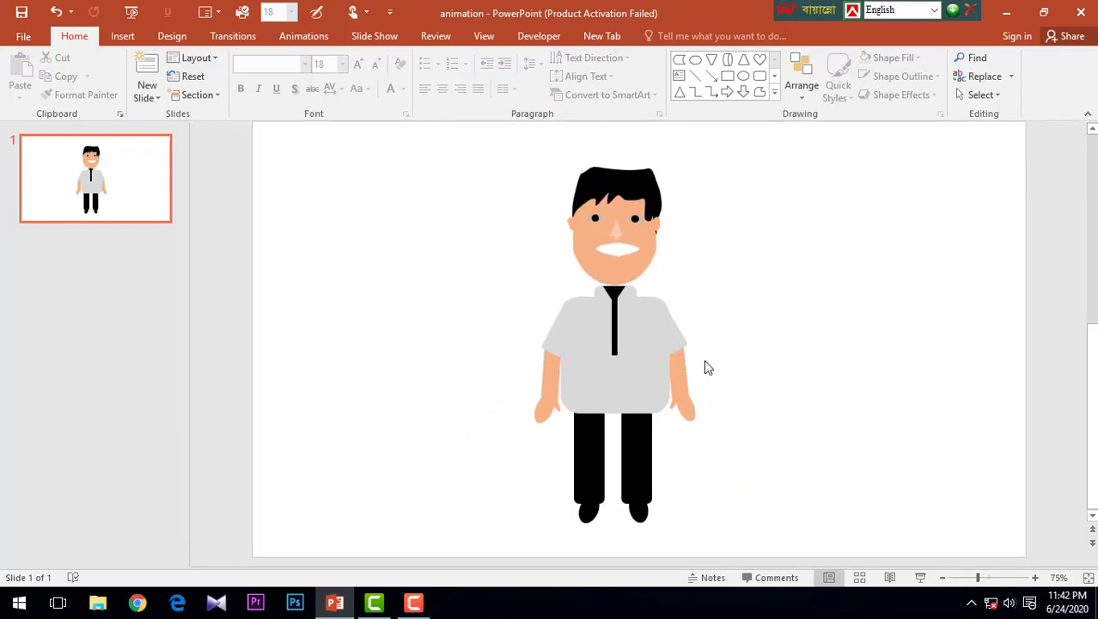
# Stretch the black tie down so it reaches the shirt hem
pyautogui.click(614, 355)
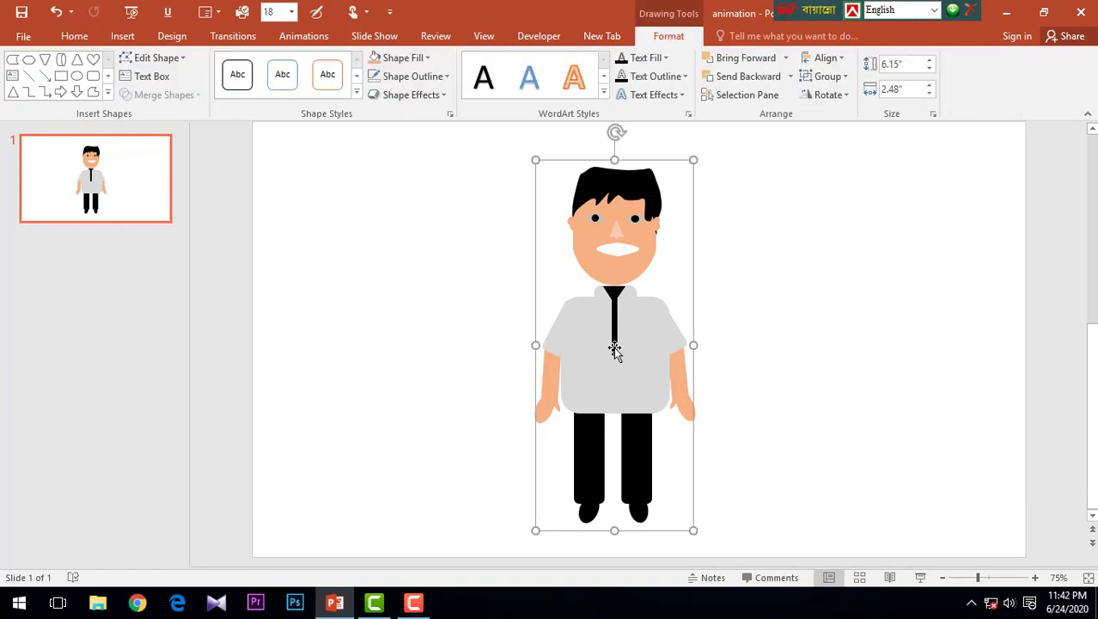
pyautogui.moveTo(615, 355); pyautogui.dragTo(616, 412)
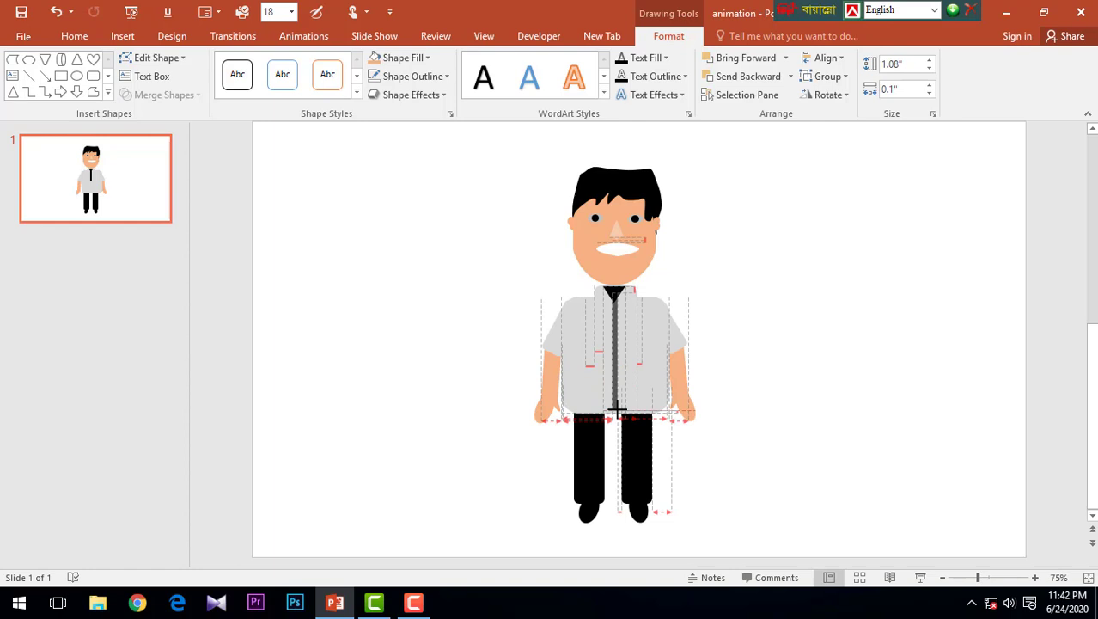
pyautogui.moveTo(617, 412); pyautogui.dragTo(617, 413)
pyautogui.click(761, 369)
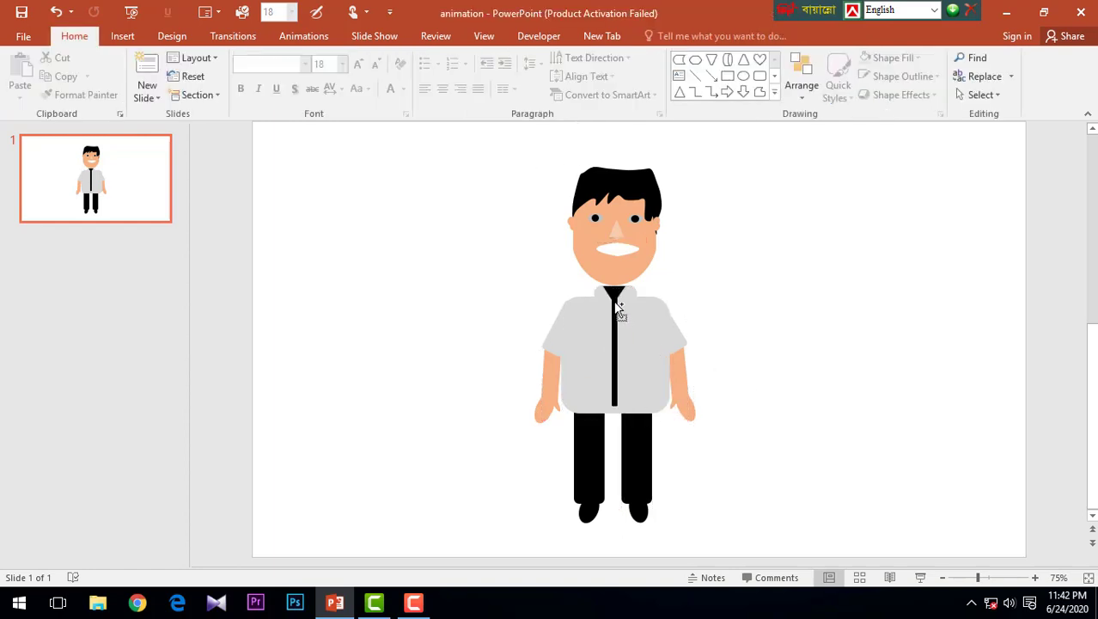
# Copy the collar knot triangle down to the tie's end
pyautogui.scroll(3, 618, 310)
pyautogui.scroll(3, 601, 274)
pyautogui.click(591, 243)
pyautogui.click(591, 243)
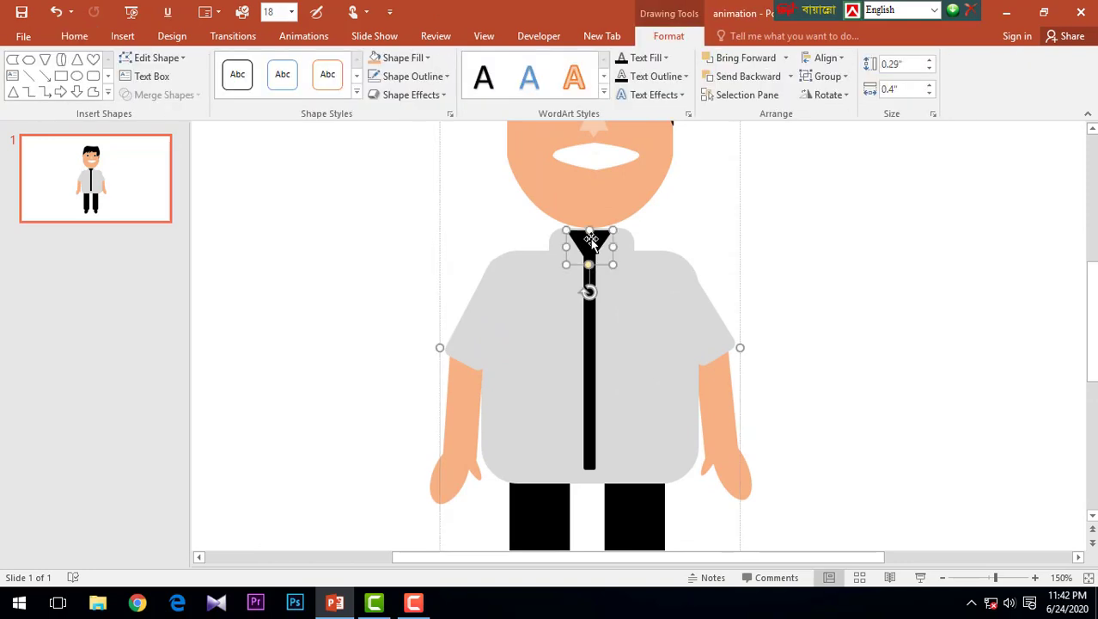
pyautogui.moveTo(591, 243); pyautogui.dragTo(590, 460)
# Narrow and shrink the copied triangle into a small tie tip, undoing stray changes
pyautogui.scroll(5, 590, 481)
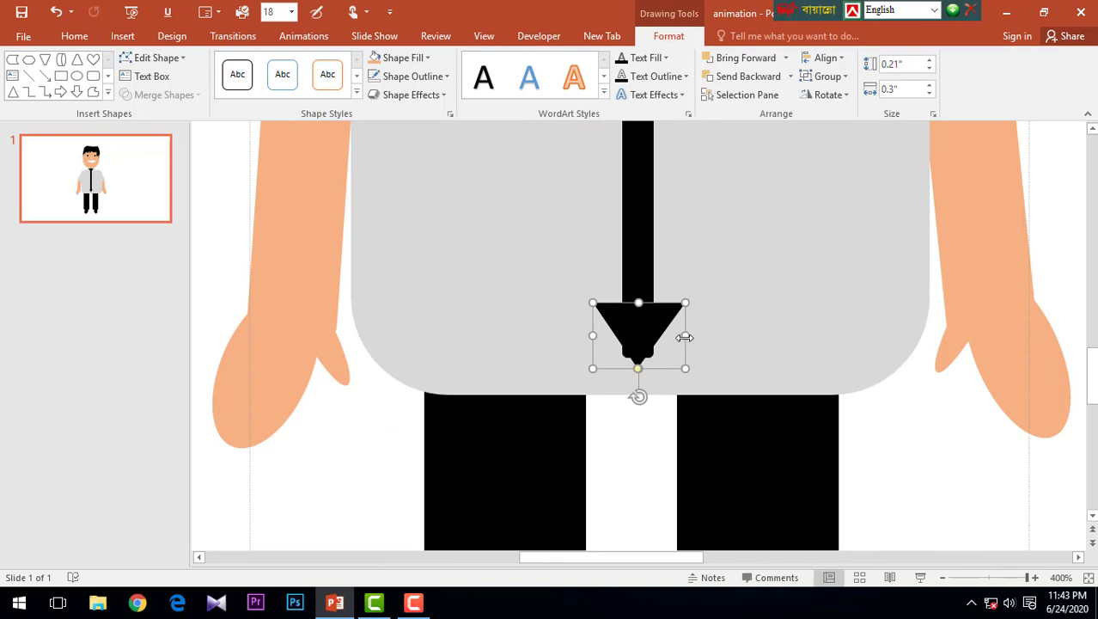
pyautogui.moveTo(684, 337)
pyautogui.mouseDown()
pyautogui.moveTo(608, 329)
pyautogui.moveTo(622, 333)
pyautogui.mouseUp()
pyautogui.moveTo(664, 370)
pyautogui.mouseDown()
pyautogui.moveTo(645, 354)
pyautogui.moveTo(653, 362)
pyautogui.mouseUp()
pyautogui.click(656, 355)
pyautogui.hotkey('ctrl', 'z')
pyautogui.click(654, 338)
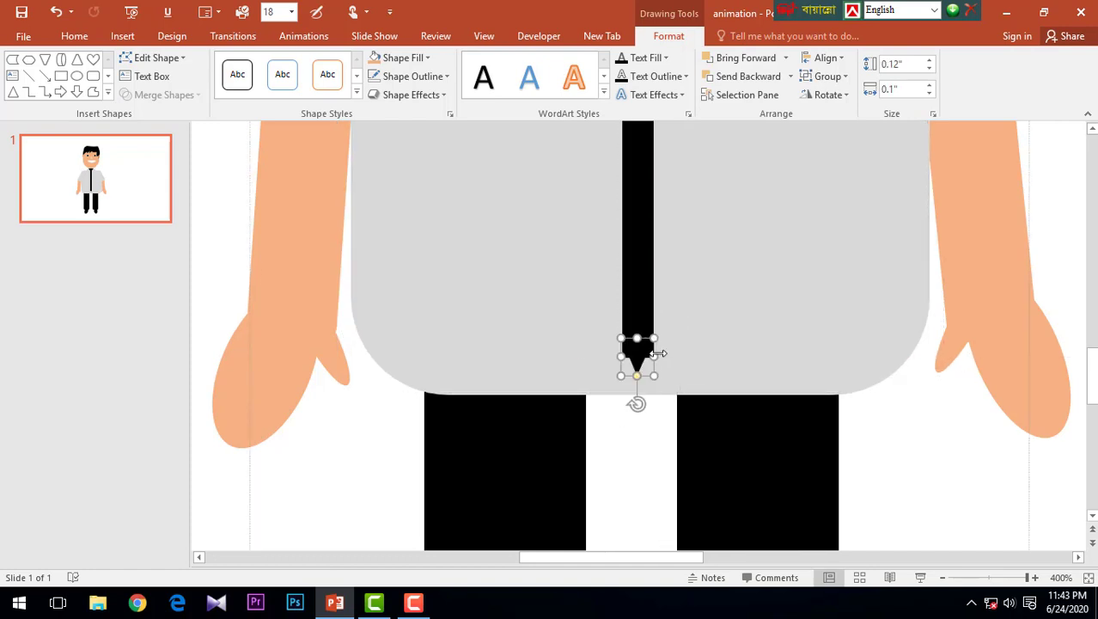
pyautogui.click(662, 355)
pyautogui.hotkey('ctrl', 'z')
pyautogui.click(643, 354)
# Position the small triangle on the end of the tie
pyautogui.moveTo(643, 354)
pyautogui.mouseDown()
pyautogui.moveTo(670, 390)
pyautogui.moveTo(641, 360)
pyautogui.mouseUp()
pyautogui.click(649, 373)
pyautogui.click(647, 362)
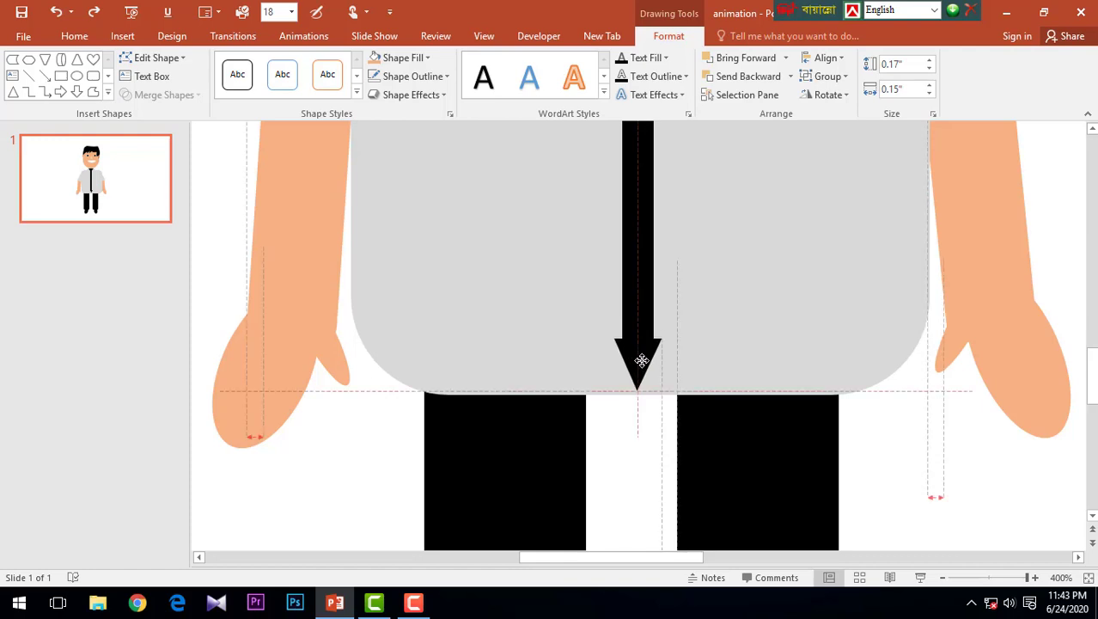
pyautogui.moveTo(641, 360); pyautogui.dragTo(638, 361)
# Select the tie body together with its new triangle tip inside the group
pyautogui.keyDown('shift'); pyautogui.click(639, 307); pyautogui.keyUp('shift')
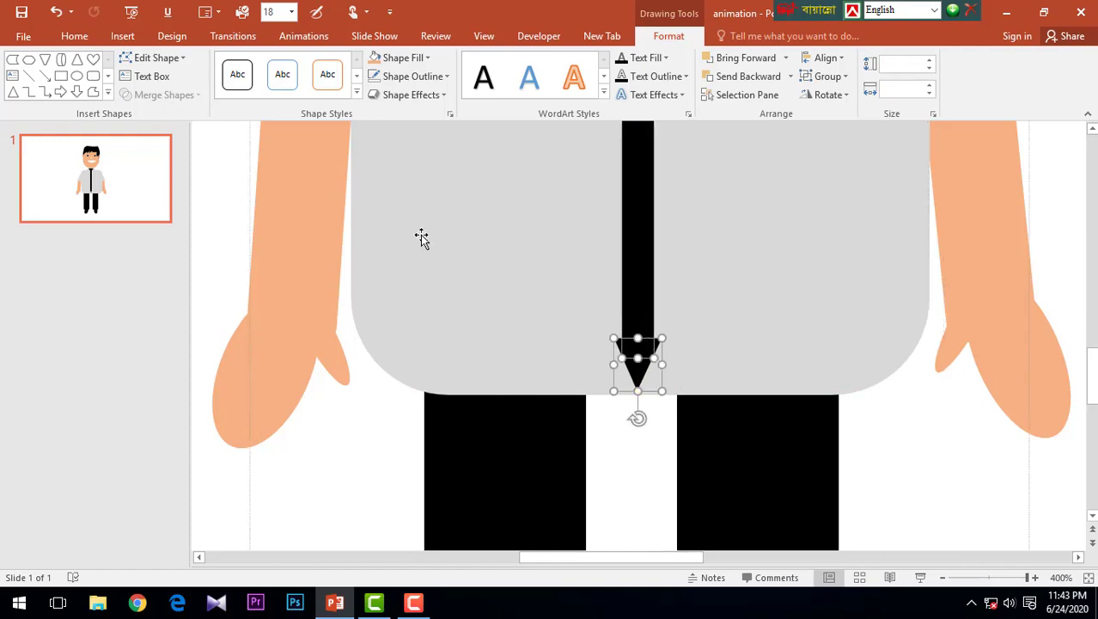
pyautogui.click(904, 467)
pyautogui.click(641, 341)
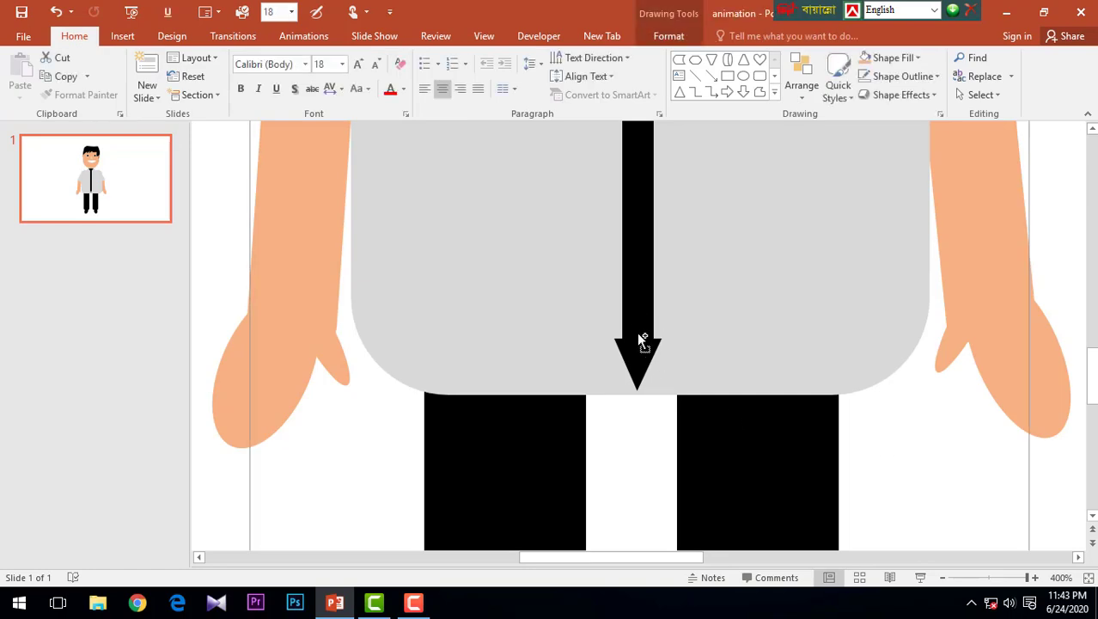
pyautogui.doubleClick(635, 323)
pyautogui.keyDown('shift'); pyautogui.click(638, 378); pyautogui.keyUp('shift')
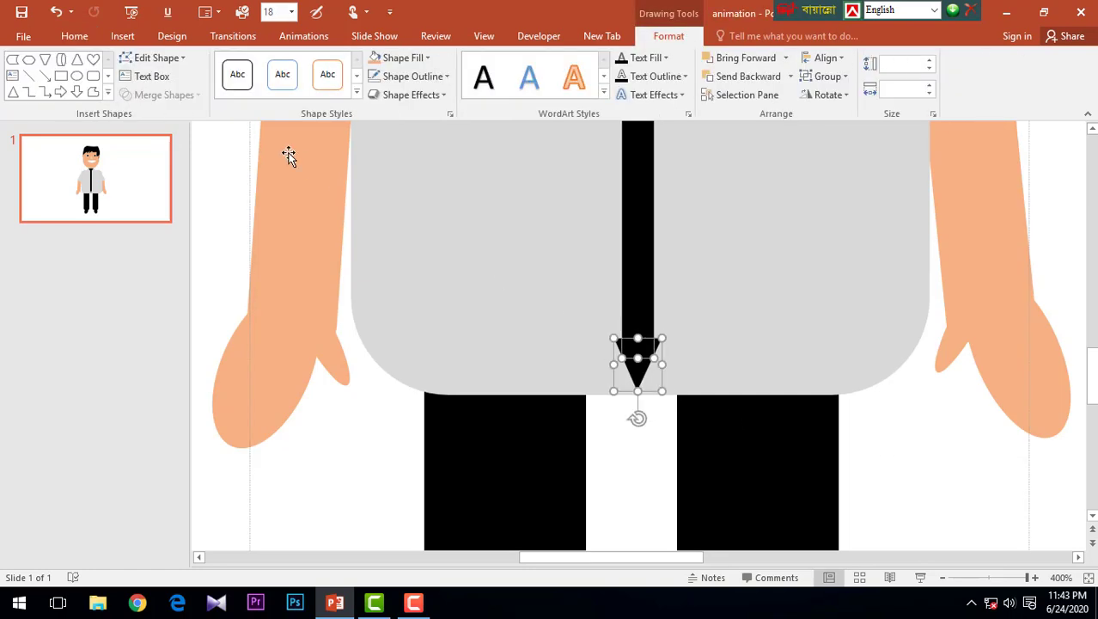
pyautogui.click(143, 330)
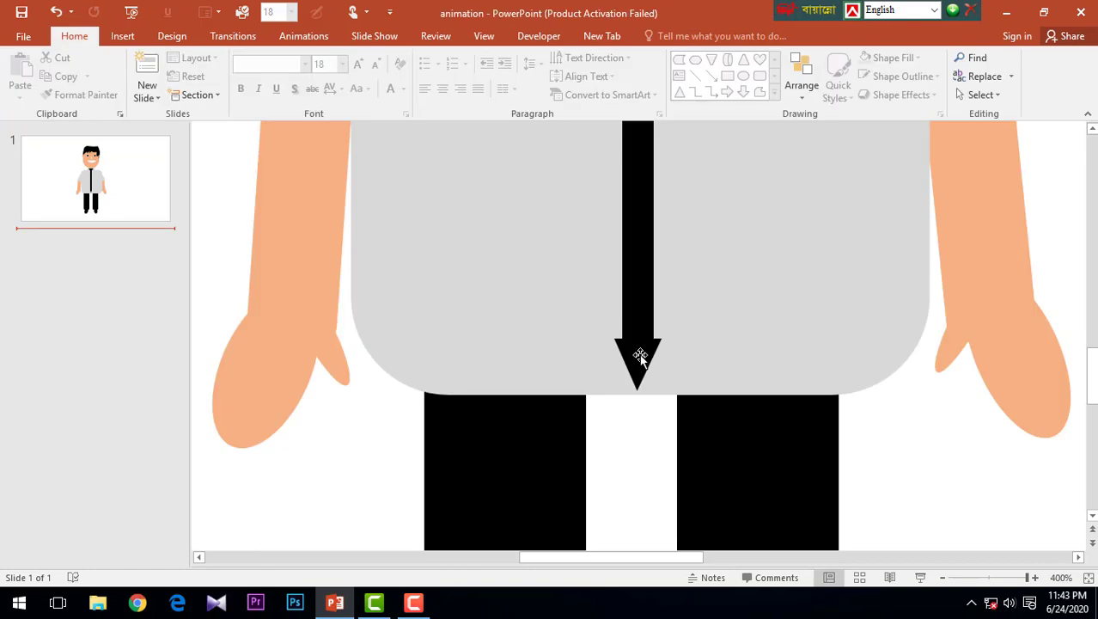
pyautogui.keyDown('ctrl'); pyautogui.scroll(-5, 394, 448); pyautogui.keyUp('ctrl')
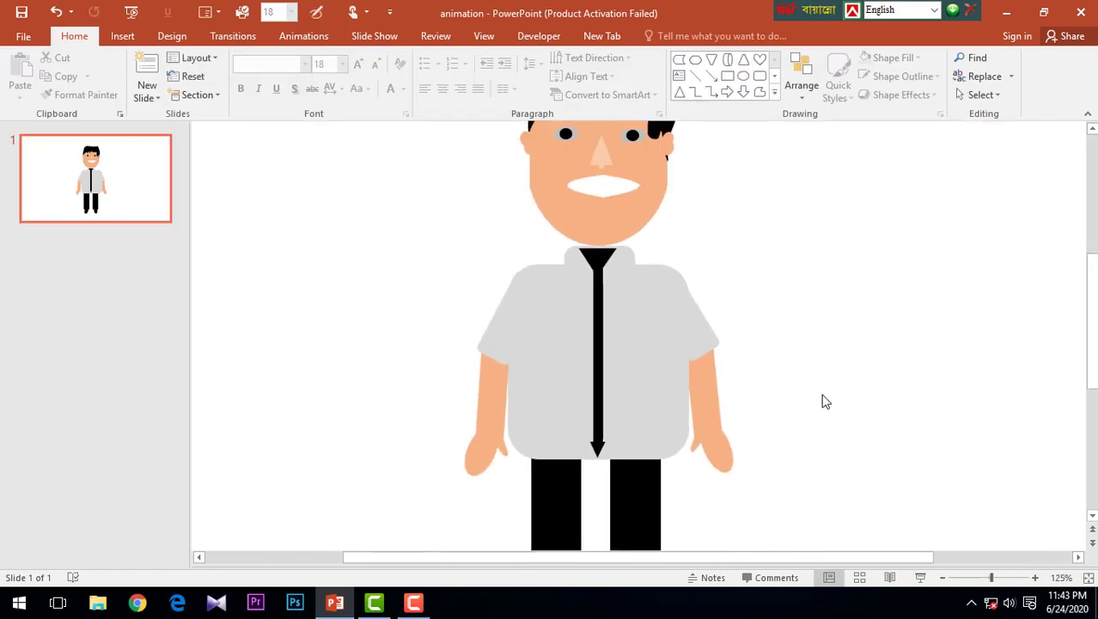
pyautogui.click(600, 449)
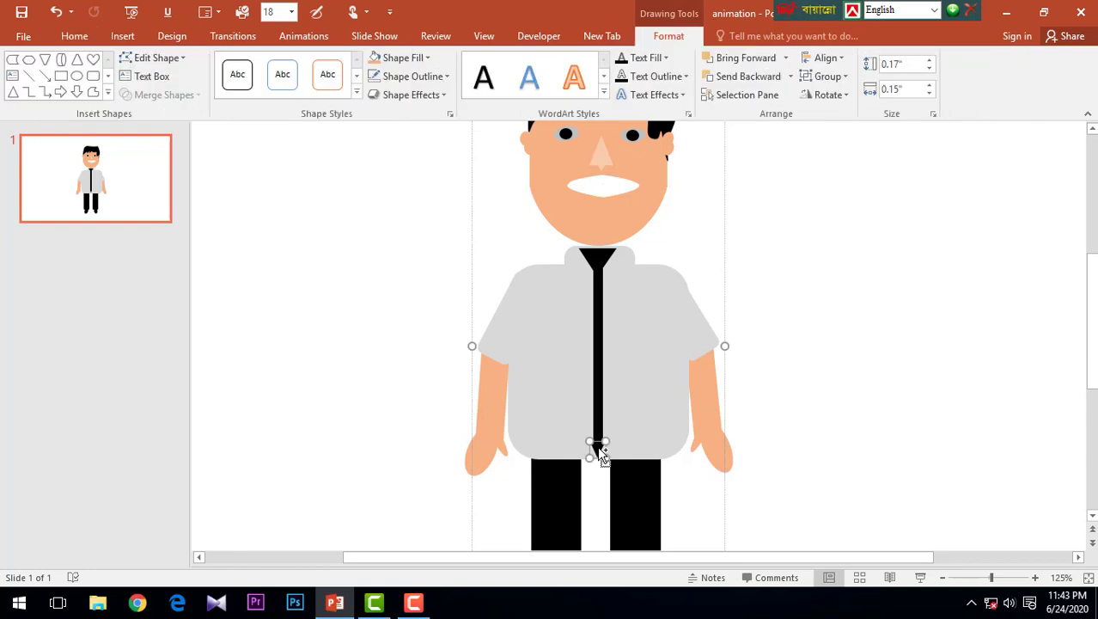
pyautogui.keyDown('shift'); pyautogui.click(600, 433); pyautogui.keyUp('shift')
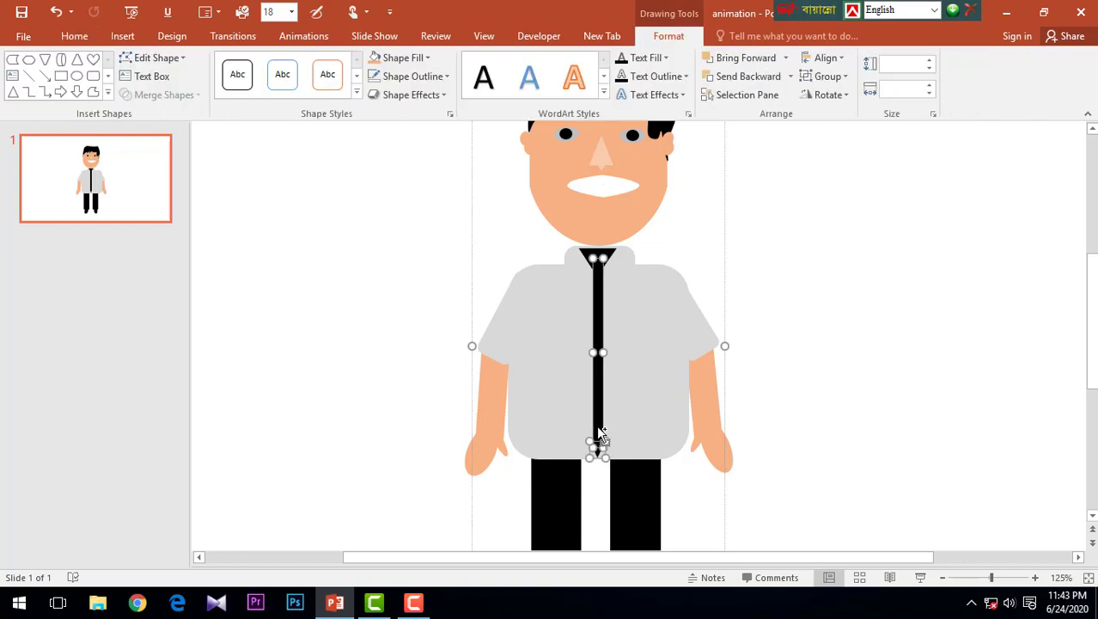
pyautogui.click(861, 352)
# Ungroup the boy's two arm shapes
pyautogui.click(629, 386)
pyautogui.rightClick(623, 382)
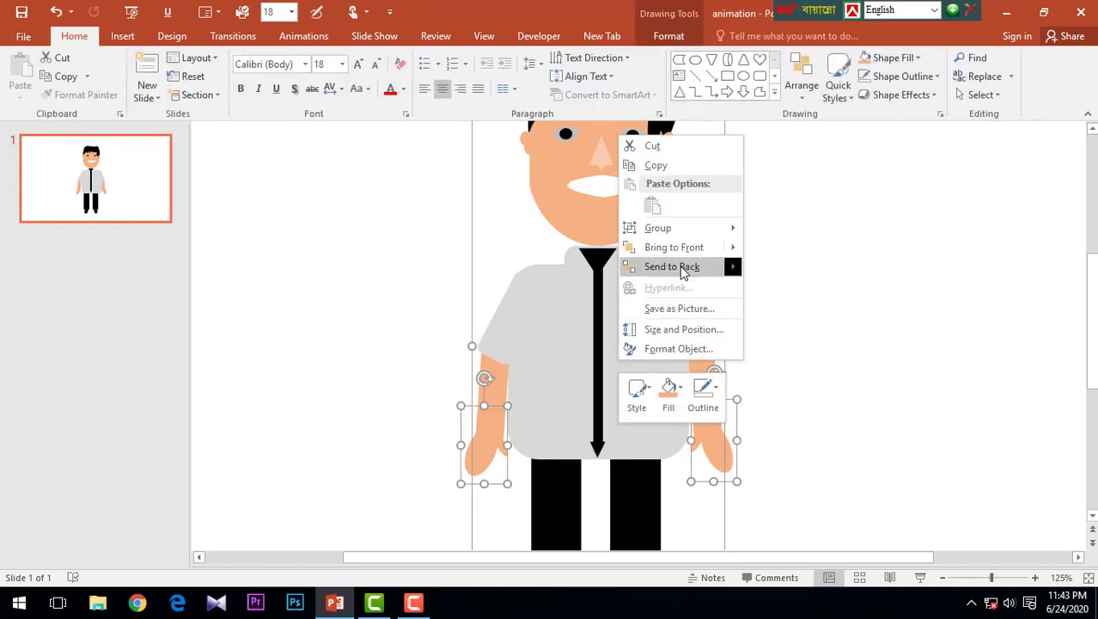
pyautogui.moveTo(731, 228)
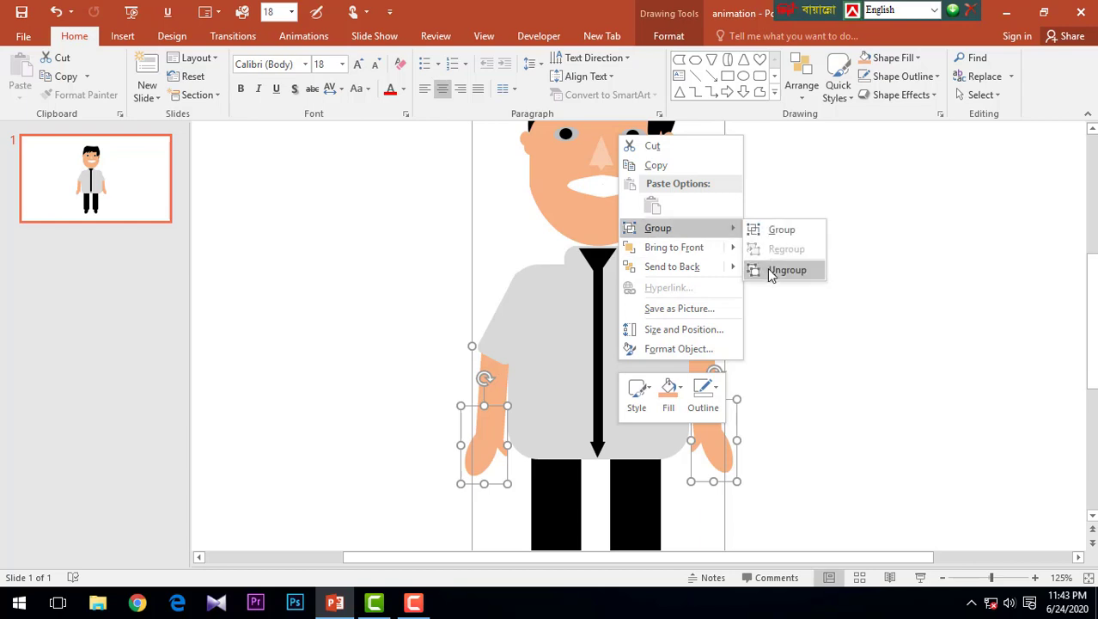
pyautogui.click(770, 270)
pyautogui.click(874, 362)
# Select the tie shape inside the group along with its triangle tip
pyautogui.click(596, 417)
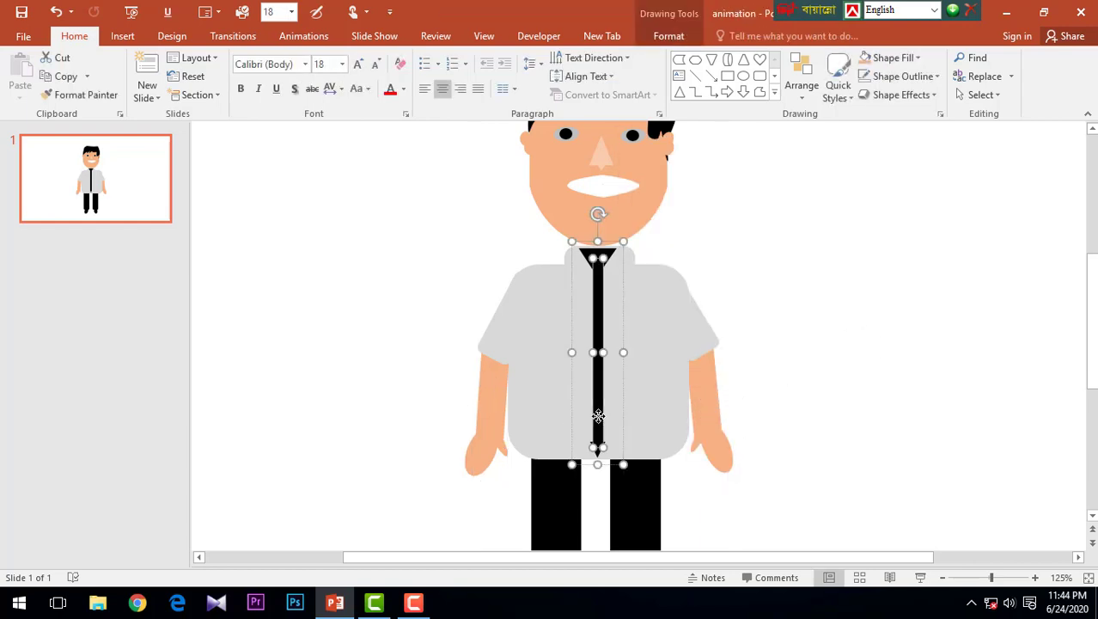
pyautogui.doubleClick(599, 419)
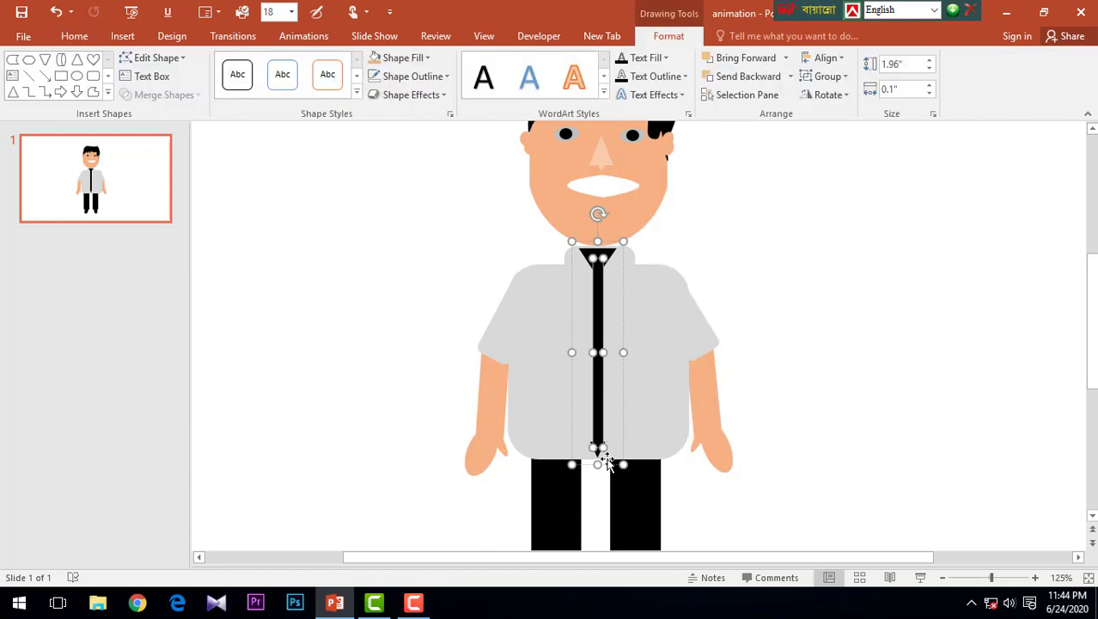
pyautogui.keyDown('ctrl'); pyautogui.scroll(5, 610, 462); pyautogui.keyUp('ctrl')
pyautogui.keyDown('ctrl'); pyautogui.scroll(4, 612, 455); pyautogui.keyUp('ctrl')
pyautogui.scroll(-4, 620, 453)
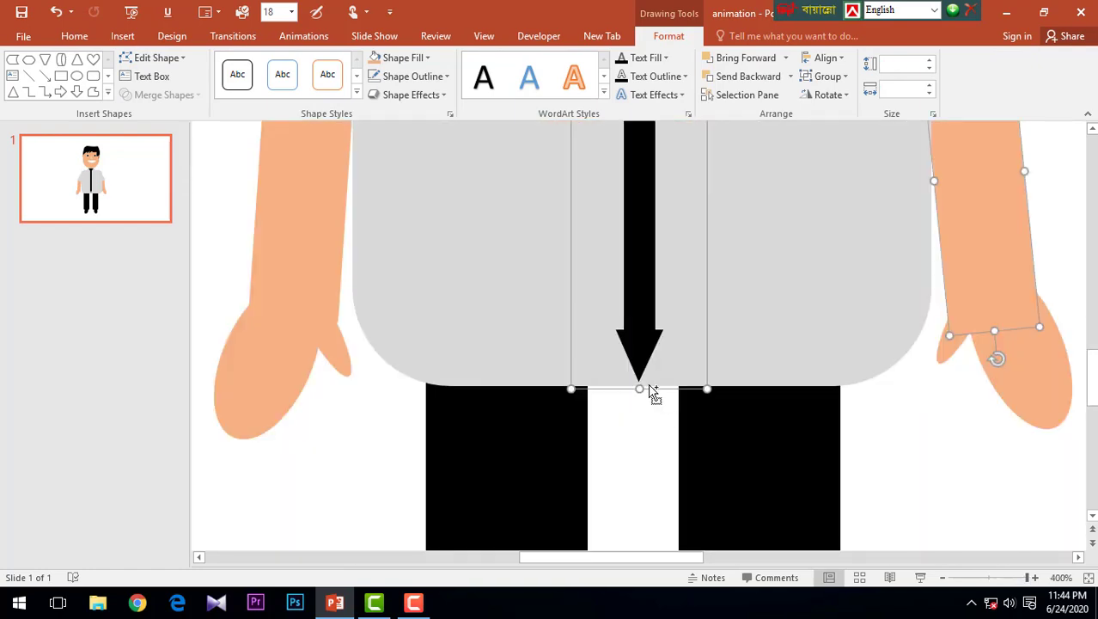
pyautogui.click(639, 353)
pyautogui.click(640, 315)
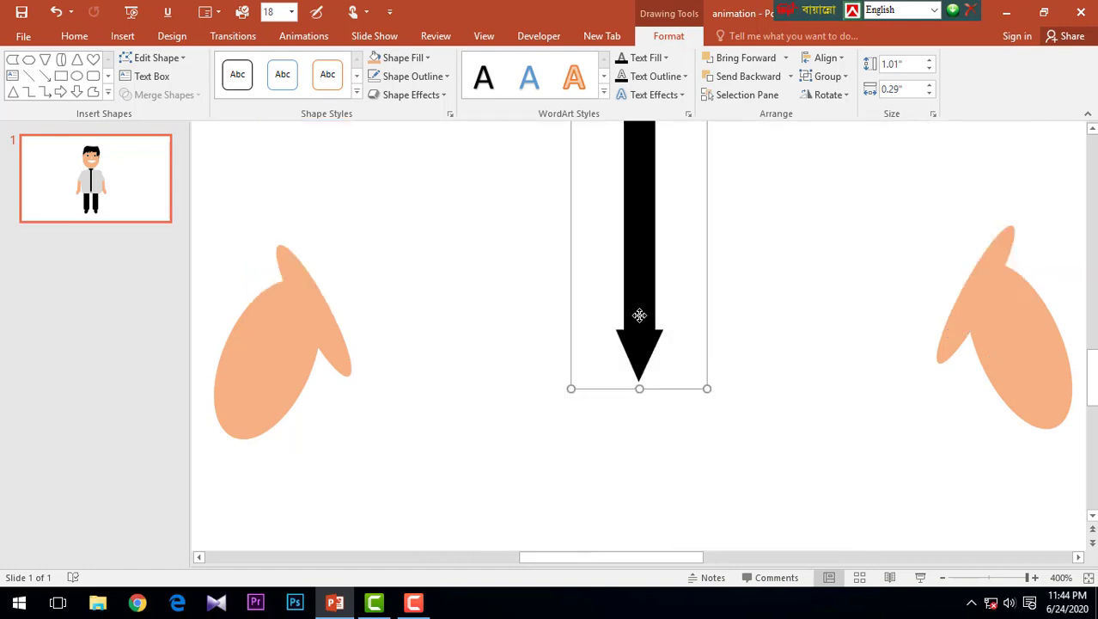
pyautogui.keyDown('shift'); pyautogui.click(643, 368); pyautogui.keyUp('shift')
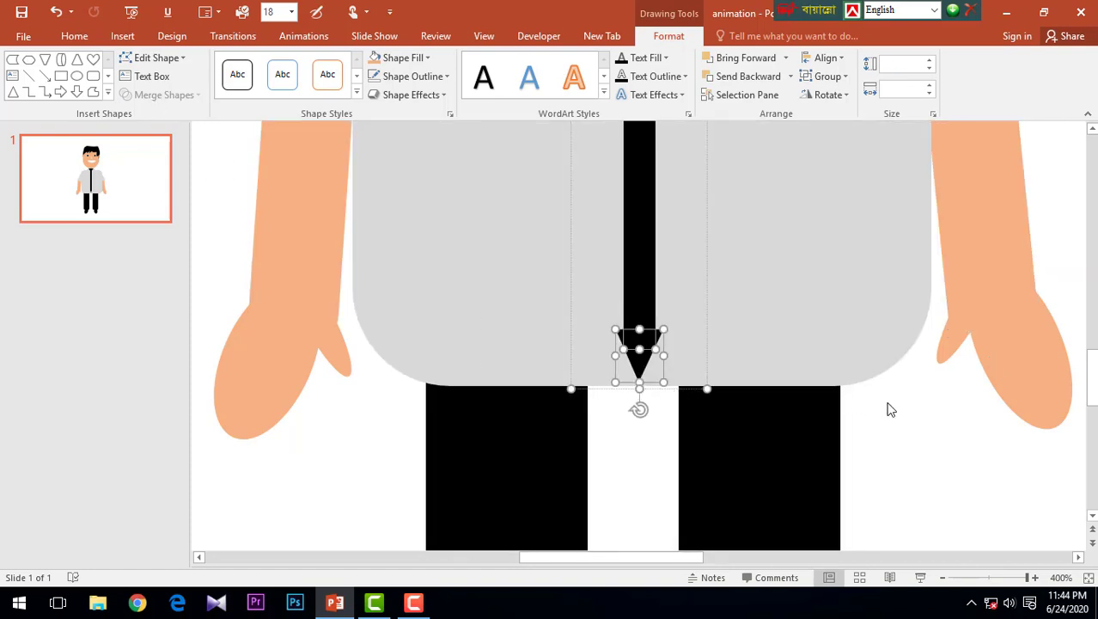
pyautogui.click(890, 410)
# Nudge the triangle tip up onto the tie end, undoing an accidental shirt move
pyautogui.click(640, 359)
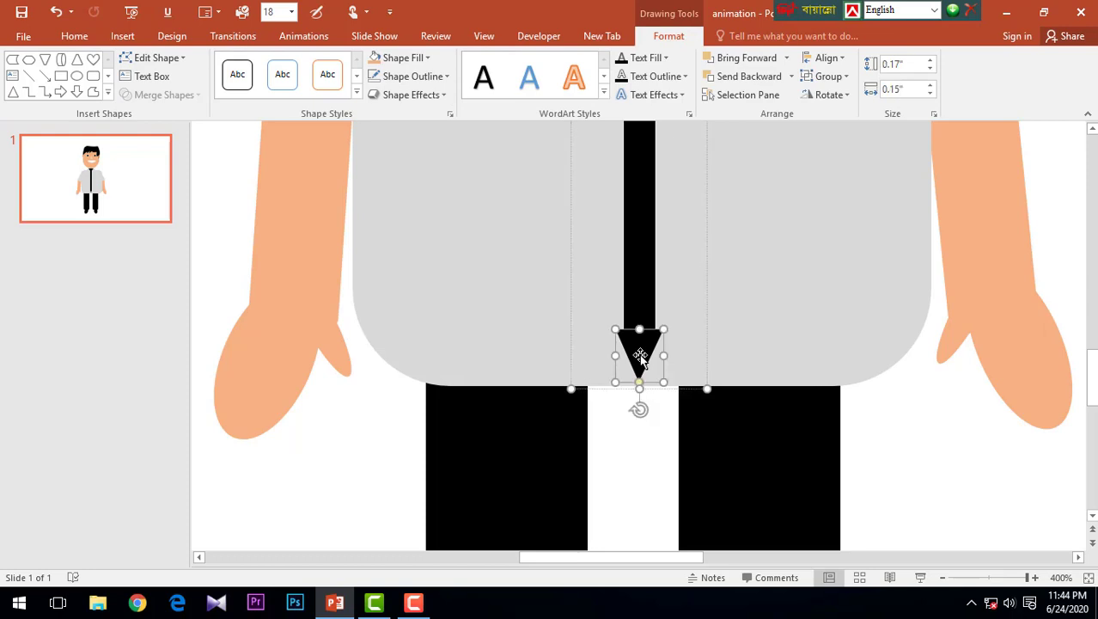
pyautogui.moveTo(641, 355); pyautogui.dragTo(645, 356)
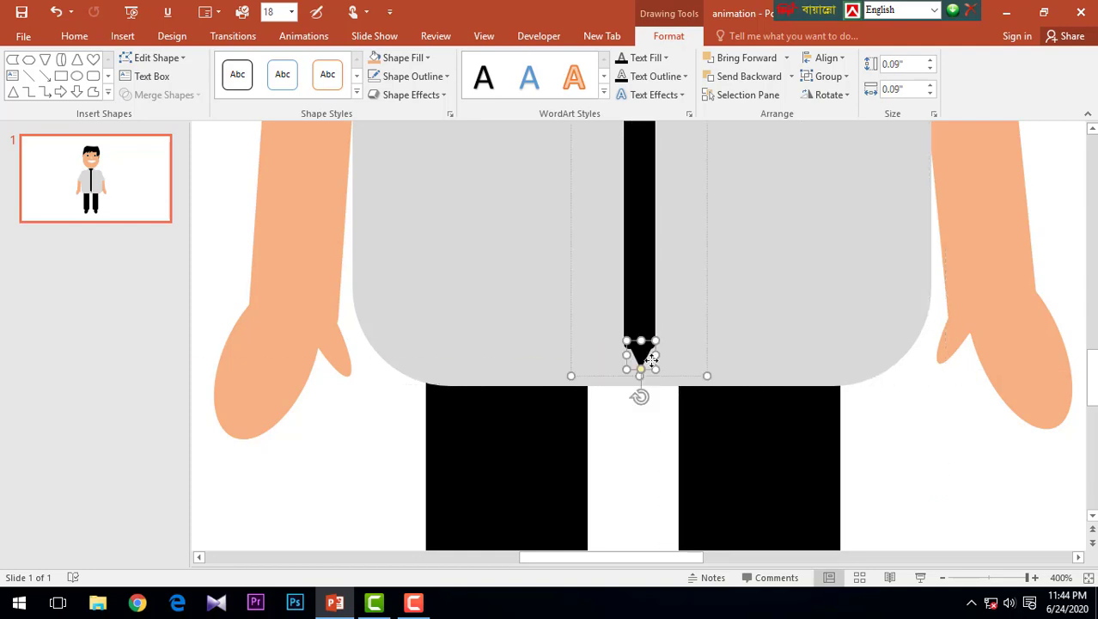
pyautogui.click(649, 364)
pyautogui.hotkey('ctrl', 'z')
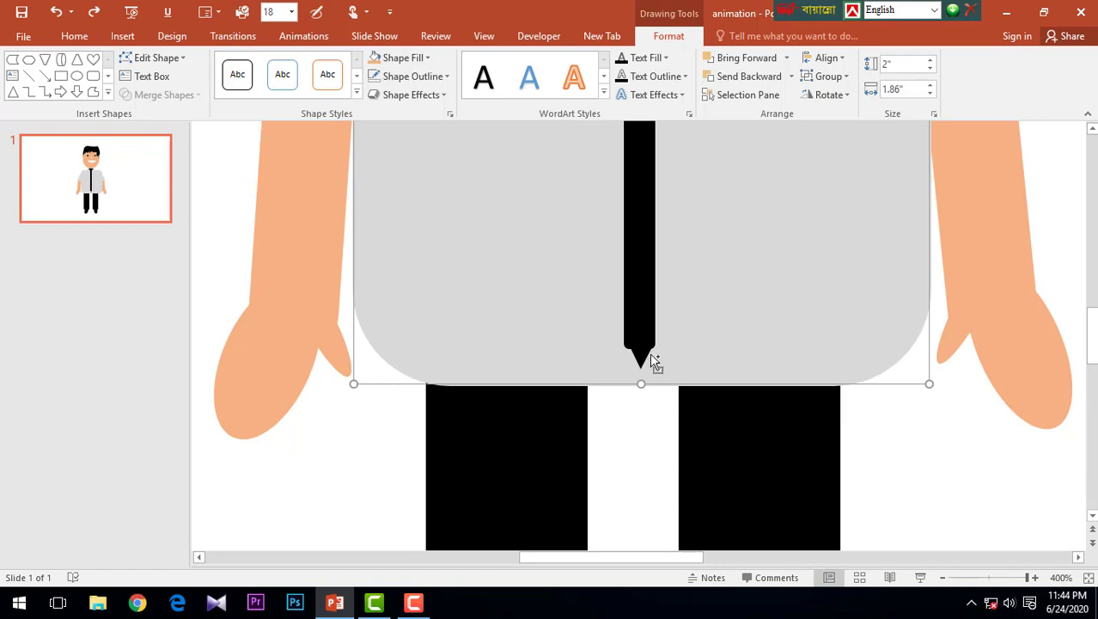
# Shift the tie's pointed tip slightly right to centre it
pyautogui.click(646, 360)
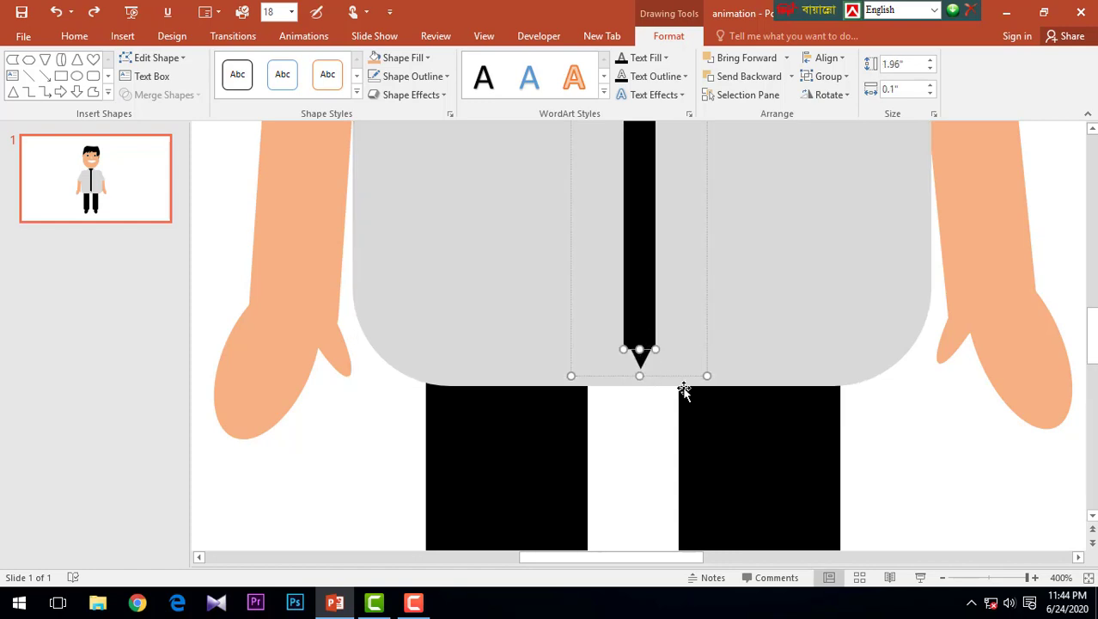
pyautogui.click(682, 376)
pyautogui.click(643, 359)
pyautogui.click(644, 359)
pyautogui.moveTo(640, 358); pyautogui.dragTo(643, 365)
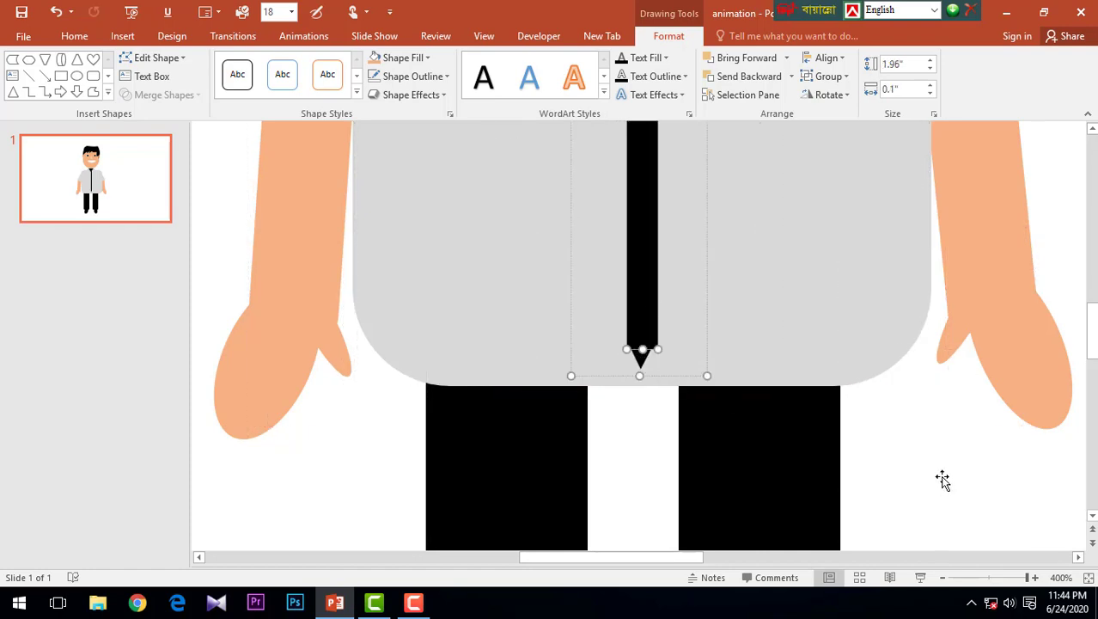
pyautogui.press('Tab')
pyautogui.hscroll(3, 648, 361)
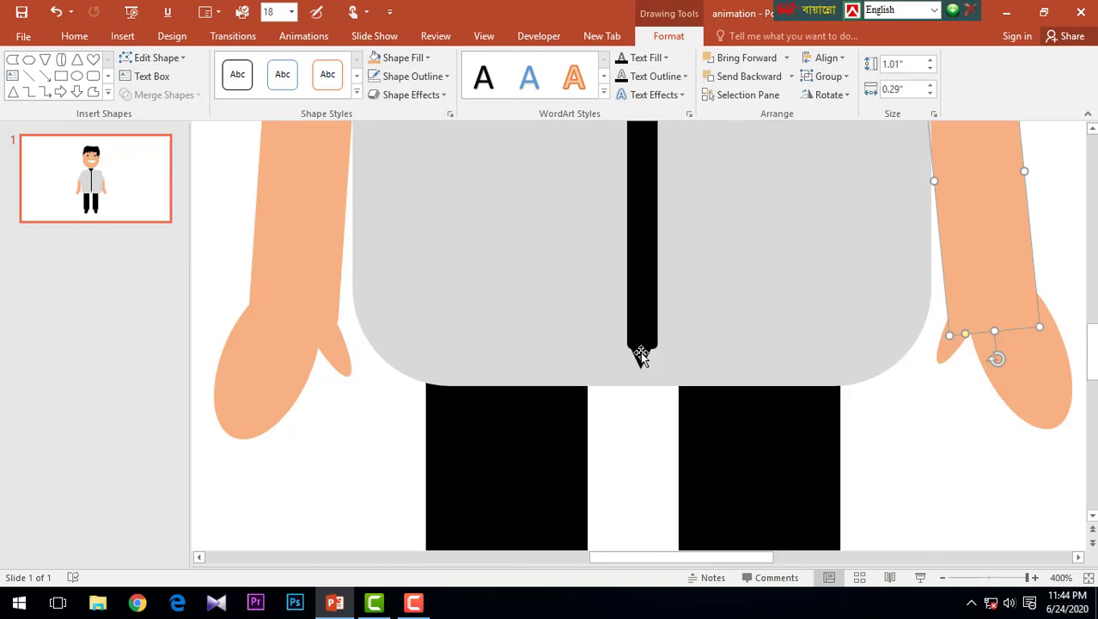
pyautogui.scroll(-3, 639, 362)
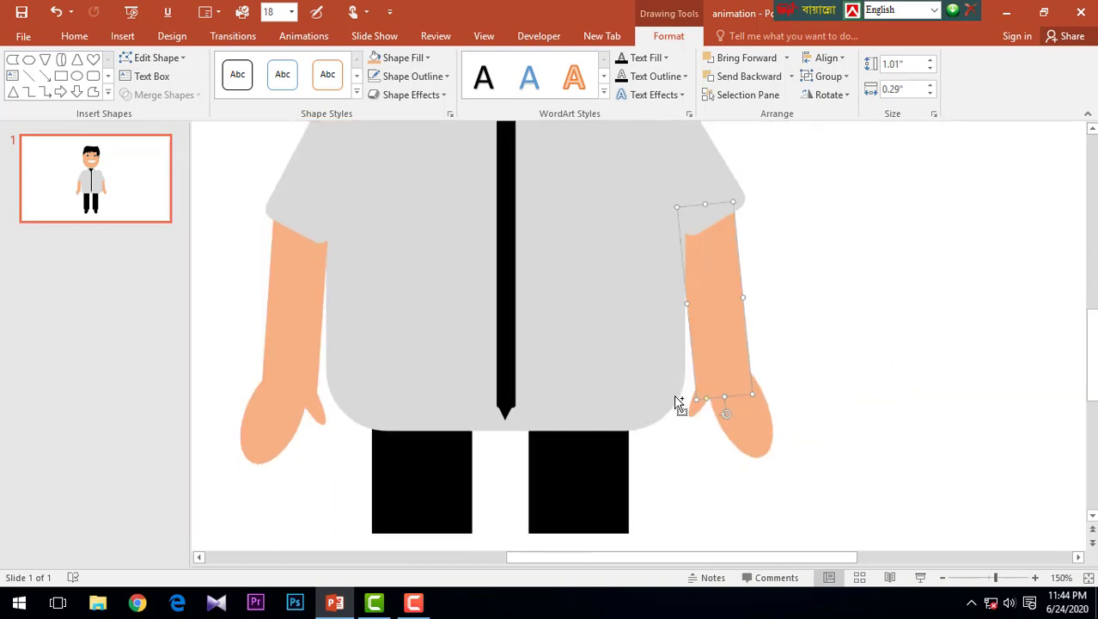
pyautogui.scroll(-3, 676, 401)
# Resize the tie-tip triangle and move it into place at the tie's end
pyautogui.click(534, 393)
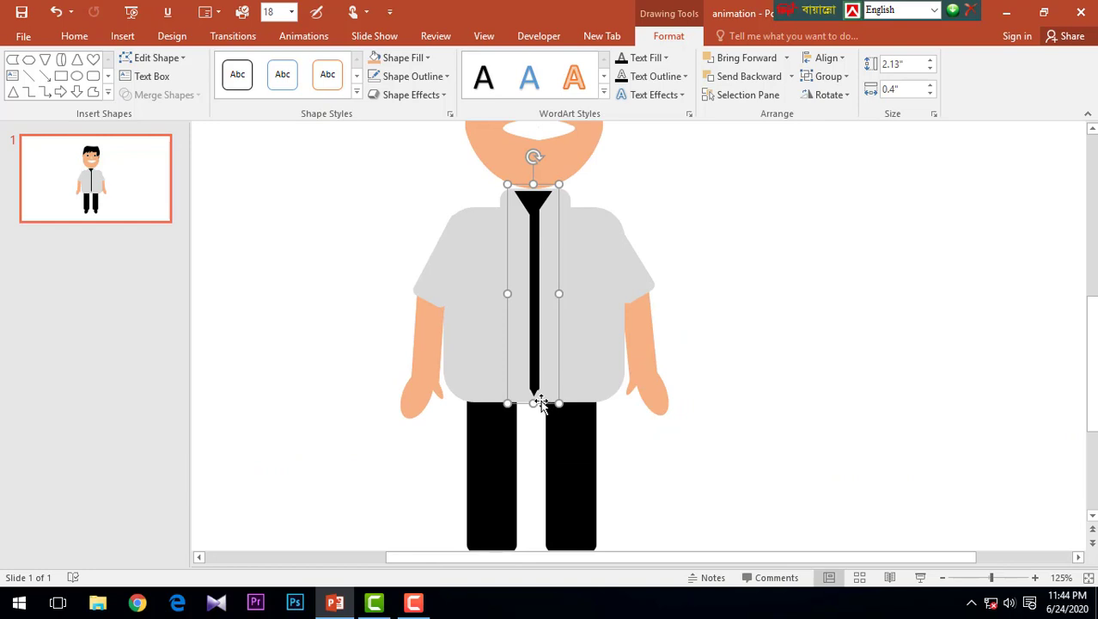
pyautogui.click(533, 391)
pyautogui.scroll(3, 534, 392)
pyautogui.scroll(3, 550, 373)
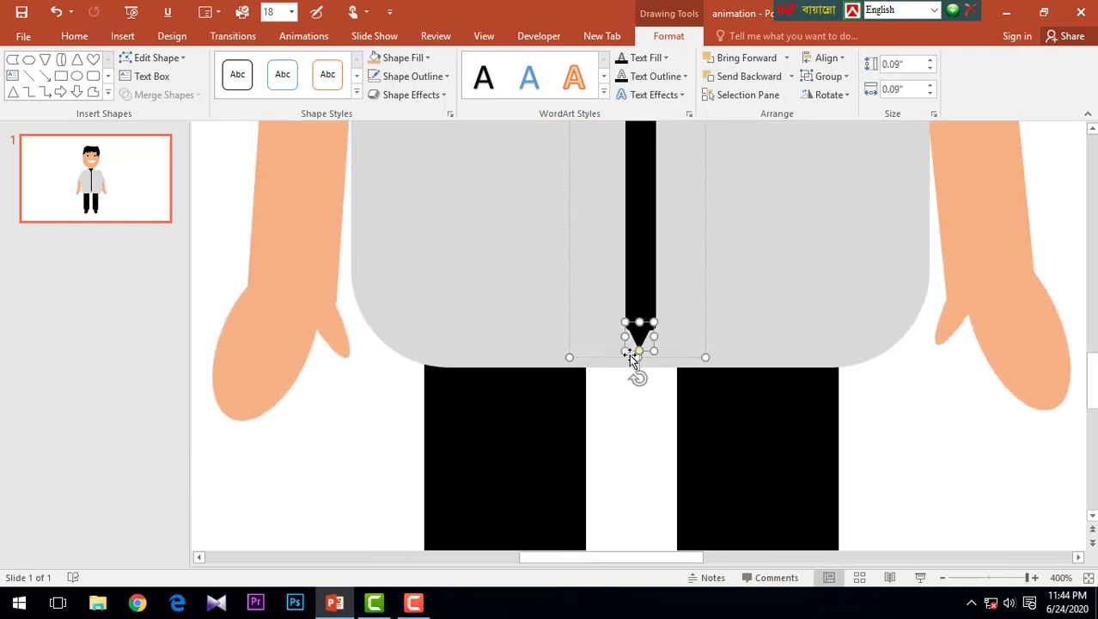
pyautogui.moveTo(657, 338); pyautogui.dragTo(659, 339)
pyautogui.click(655, 345)
pyautogui.click(648, 337)
pyautogui.click(649, 337)
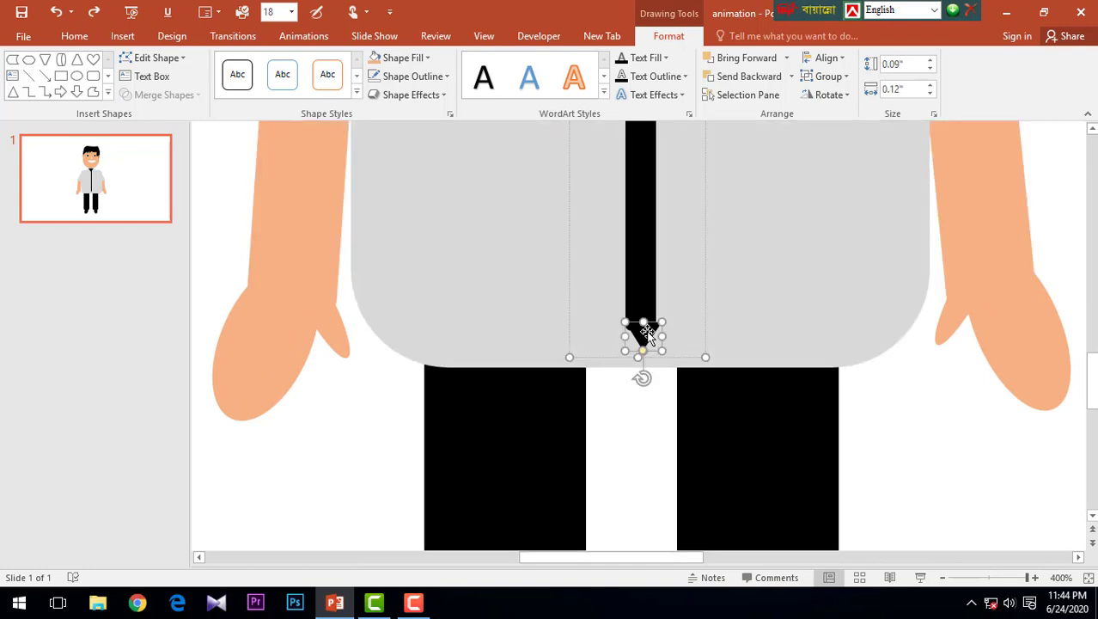
pyautogui.moveTo(643, 334); pyautogui.dragTo(654, 346)
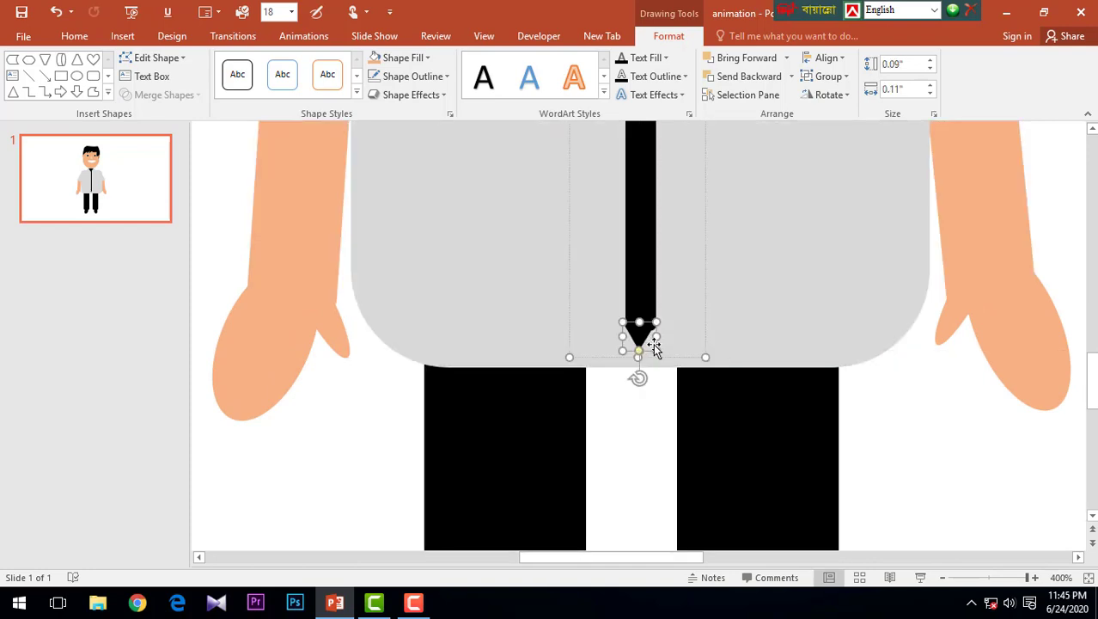
# Nudge the tip right, narrow it to 0.1", and nudge it down
pyautogui.hotkey('ctrl', 'Right')
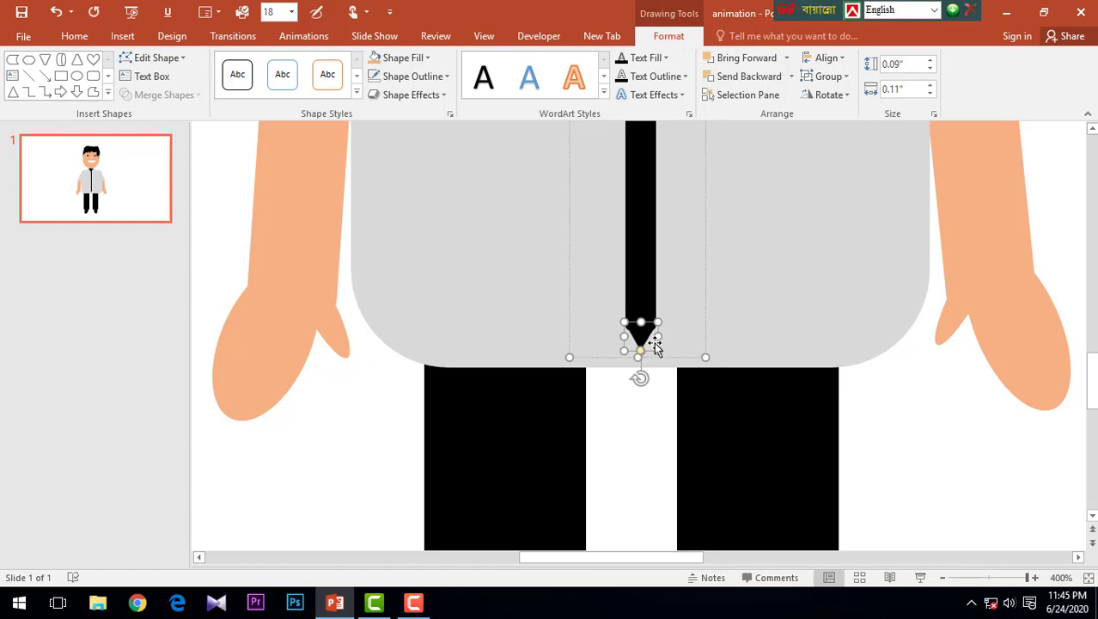
pyautogui.click(902, 439)
pyautogui.click(646, 334)
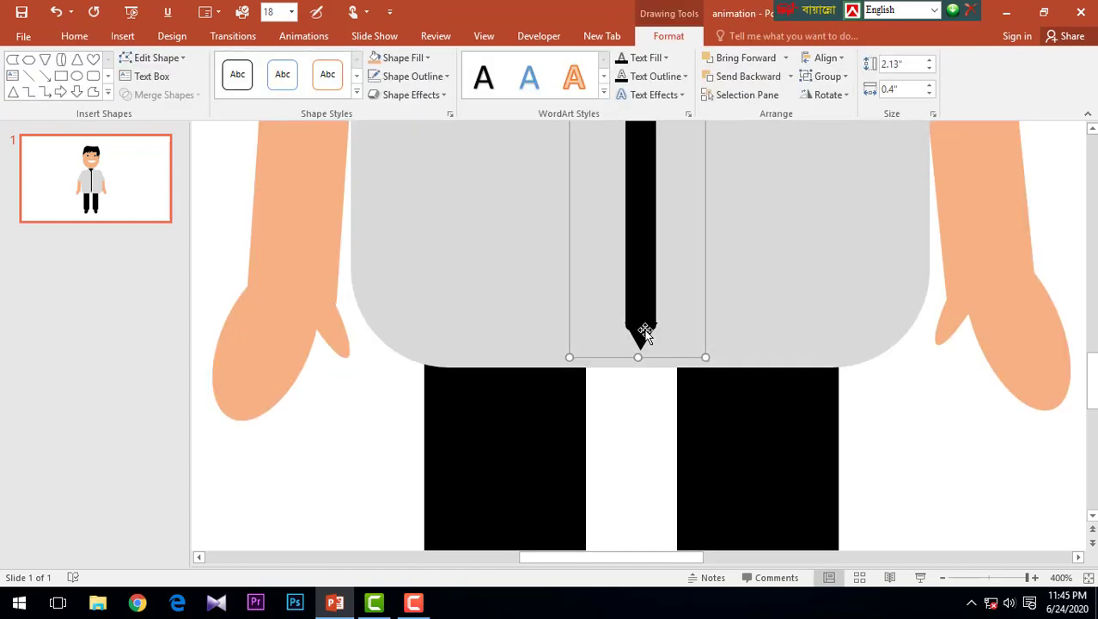
pyautogui.click(645, 333)
pyautogui.moveTo(657, 334); pyautogui.dragTo(658, 335)
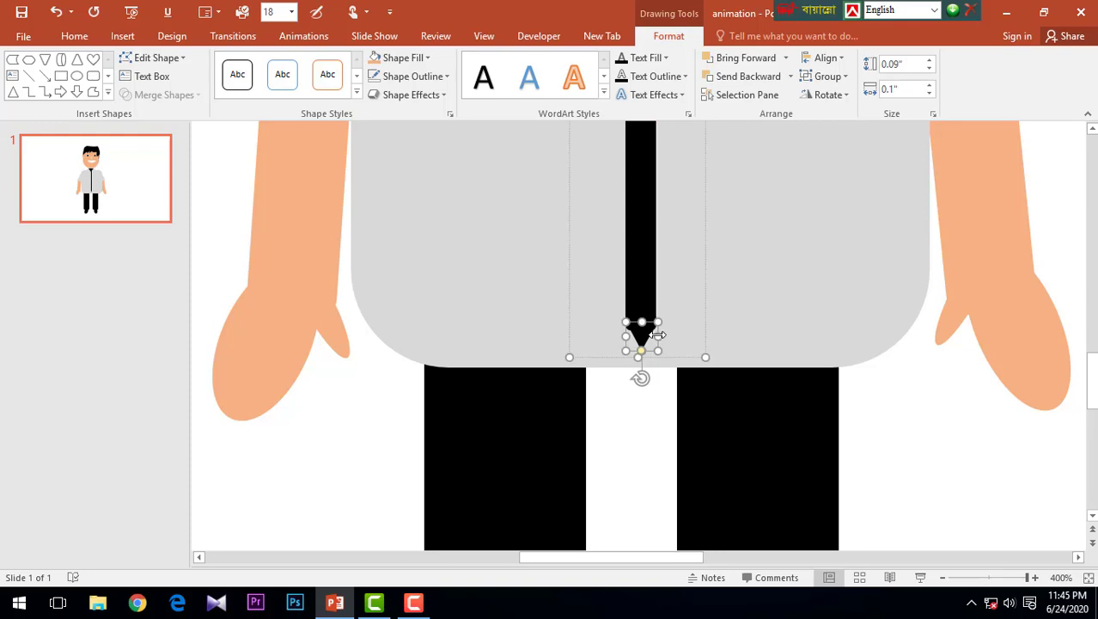
pyautogui.hotkey('ctrl', 'Down')
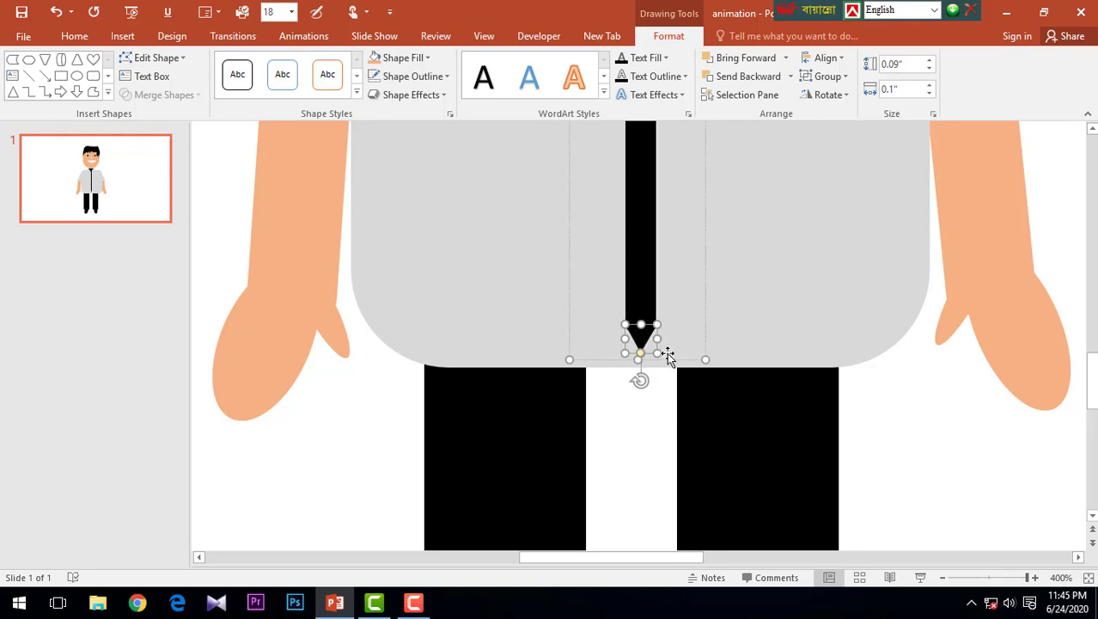
# Zoom out to fit the whole boy, then check the Developer and View tabs for inking
pyautogui.press('Escape')
pyautogui.press('Escape')
pyautogui.scroll(-4, 713, 459)
pyautogui.scroll(-3, 755, 446)
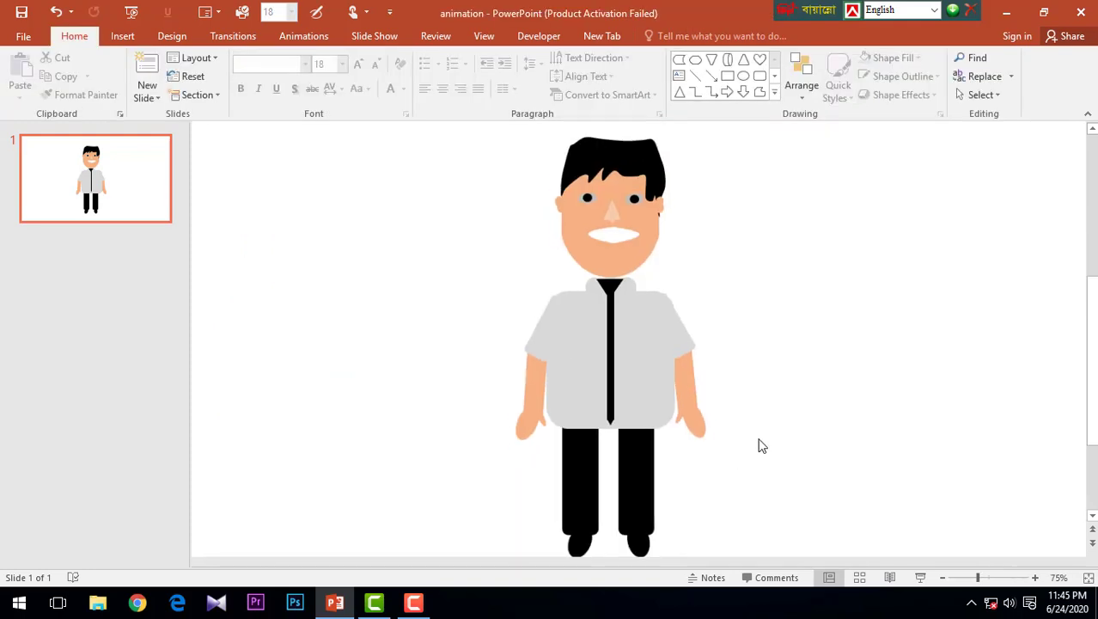
pyautogui.scroll(-3, 756, 445)
pyautogui.scroll(-1, 760, 444)
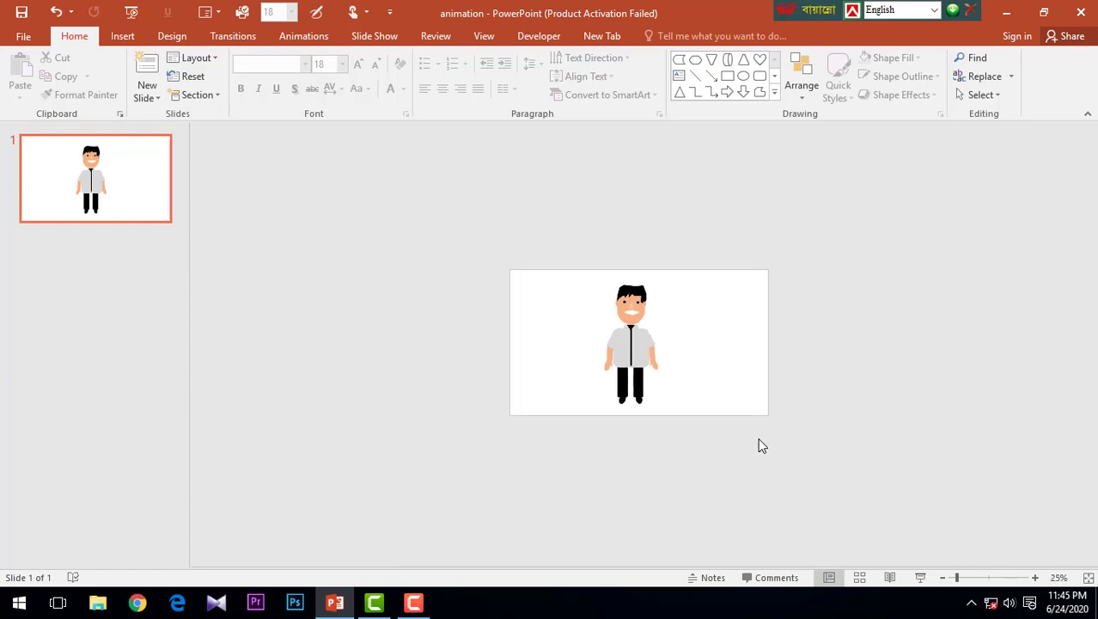
pyautogui.scroll(4, 758, 442)
pyautogui.scroll(1, 759, 442)
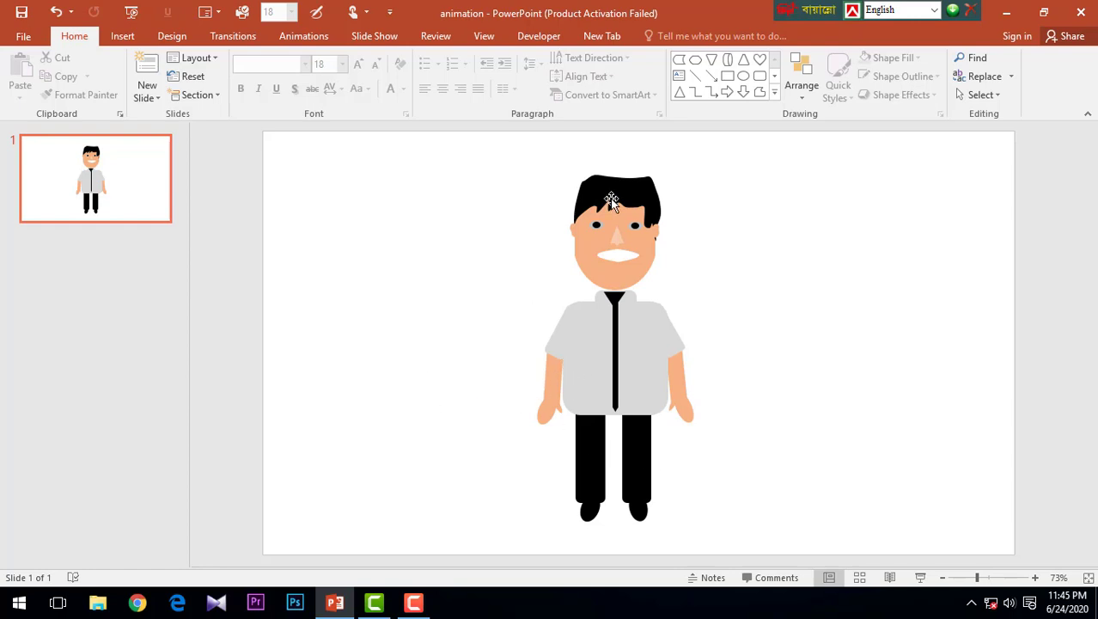
pyautogui.click(525, 38)
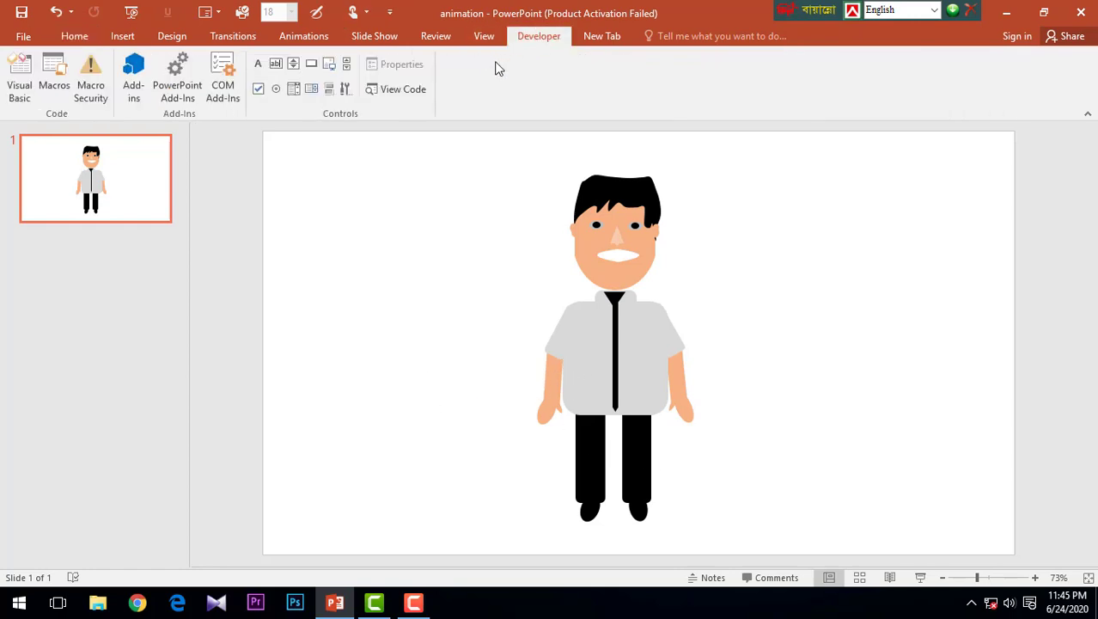
pyautogui.click(485, 41)
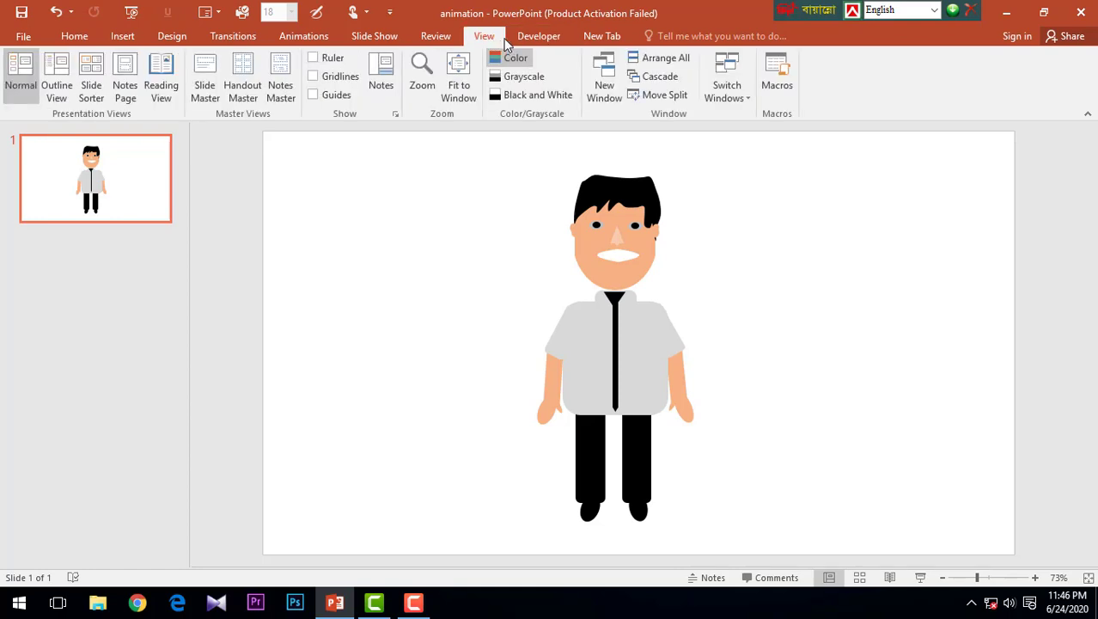
# Start inking, write a red 'Hi', and draw a black cloud bubble with a tail
pyautogui.click(435, 36)
pyautogui.click(722, 88)
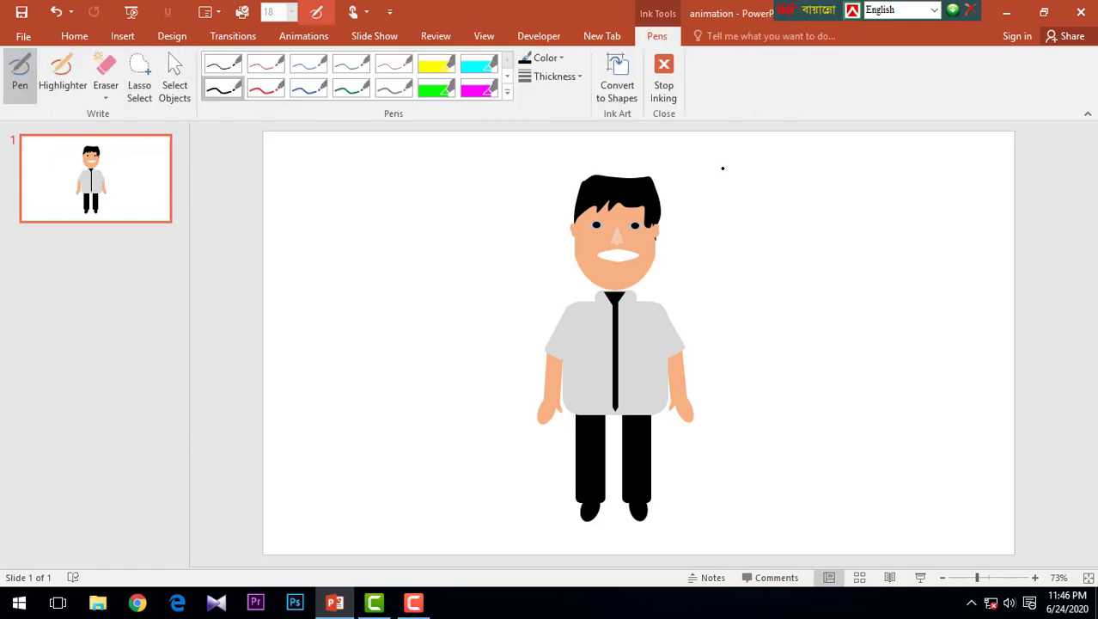
pyautogui.click(268, 90)
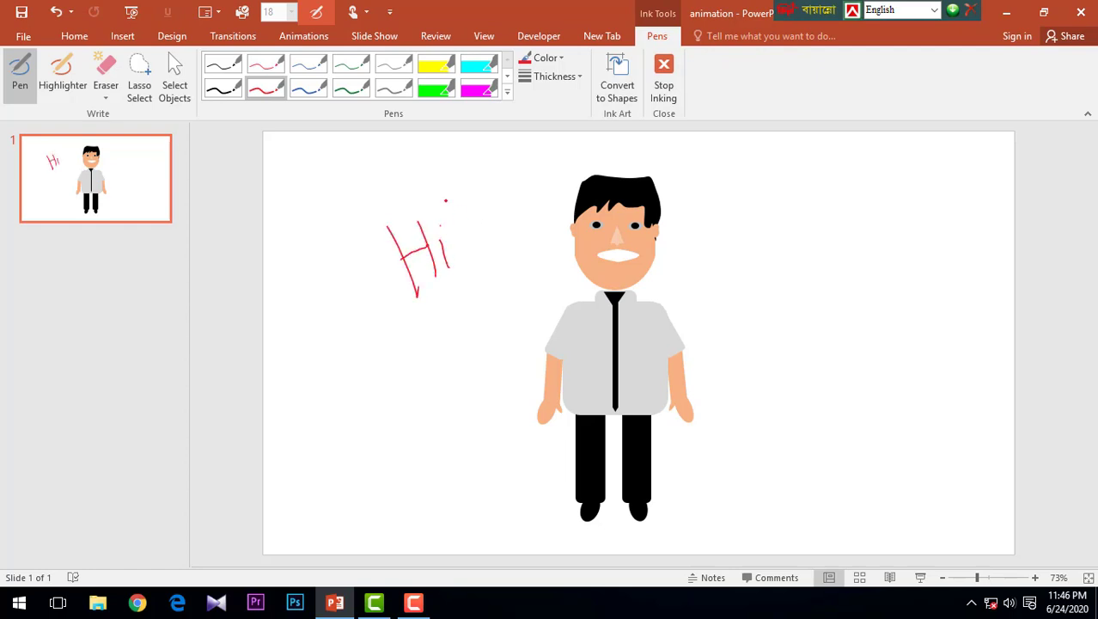
pyautogui.click(222, 89)
pyautogui.moveTo(434, 197); pyautogui.dragTo(497, 255)
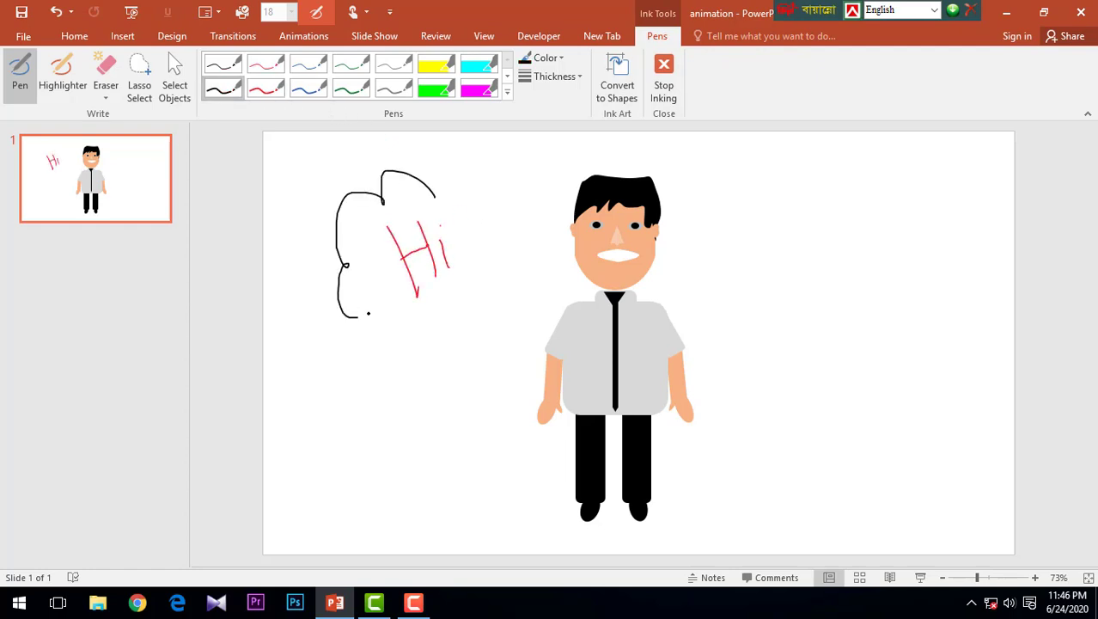
pyautogui.moveTo(442, 222); pyautogui.dragTo(544, 221)
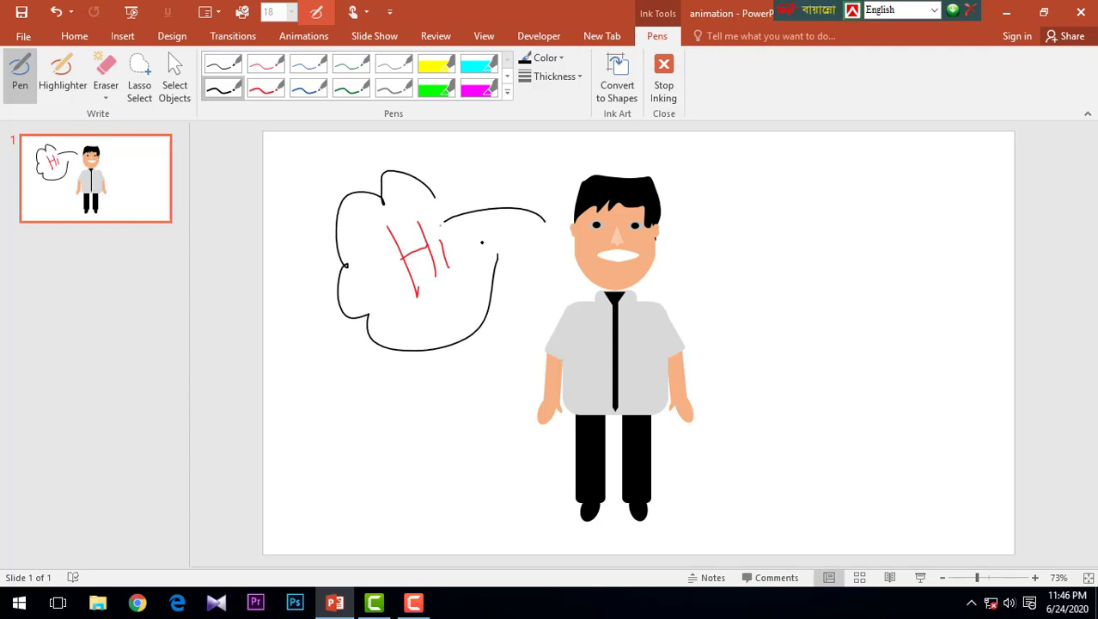
pyautogui.moveTo(471, 240); pyautogui.dragTo(574, 238)
# Erase the stray lower tail stroke near the boy's face with the ink eraser
pyautogui.press('Escape')
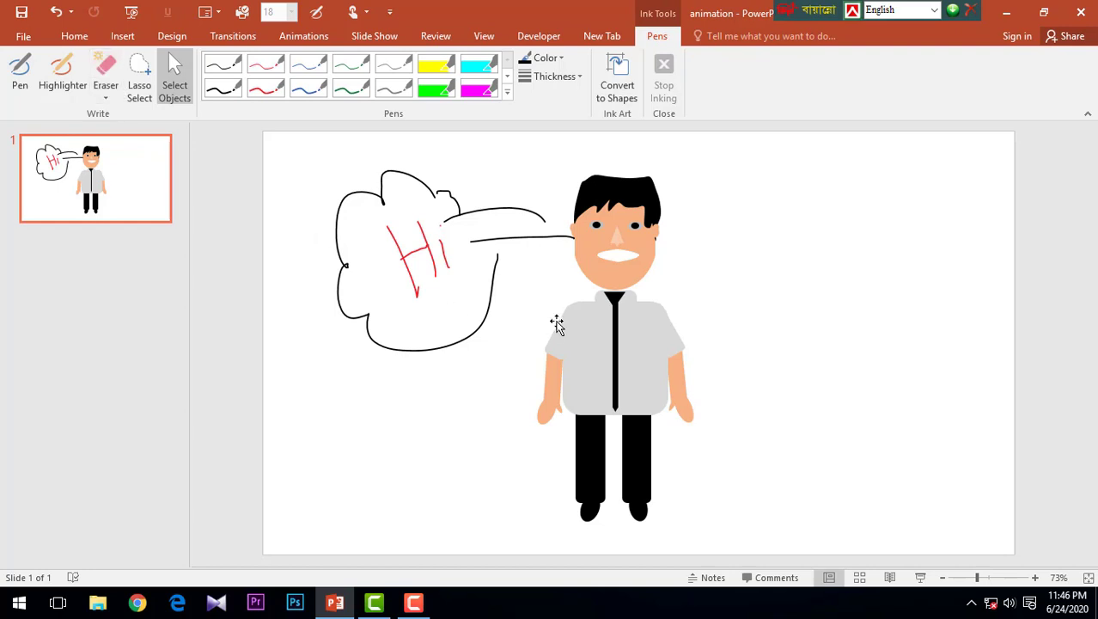
pyautogui.moveTo(547, 292); pyautogui.dragTo(541, 225)
pyautogui.click(105, 69)
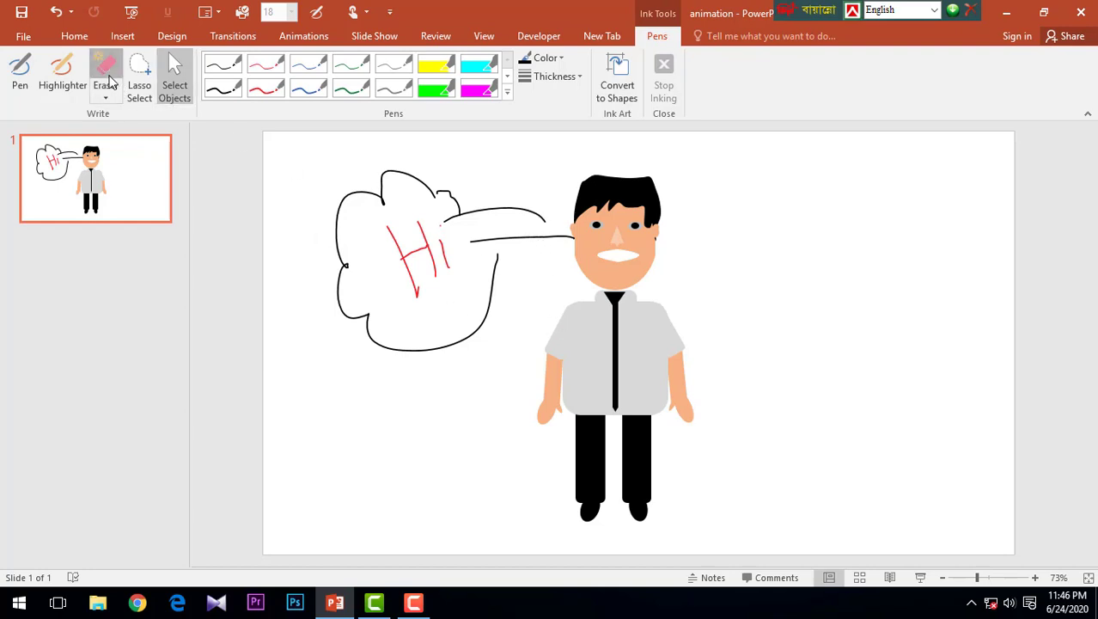
pyautogui.click(546, 238)
pyautogui.click(223, 88)
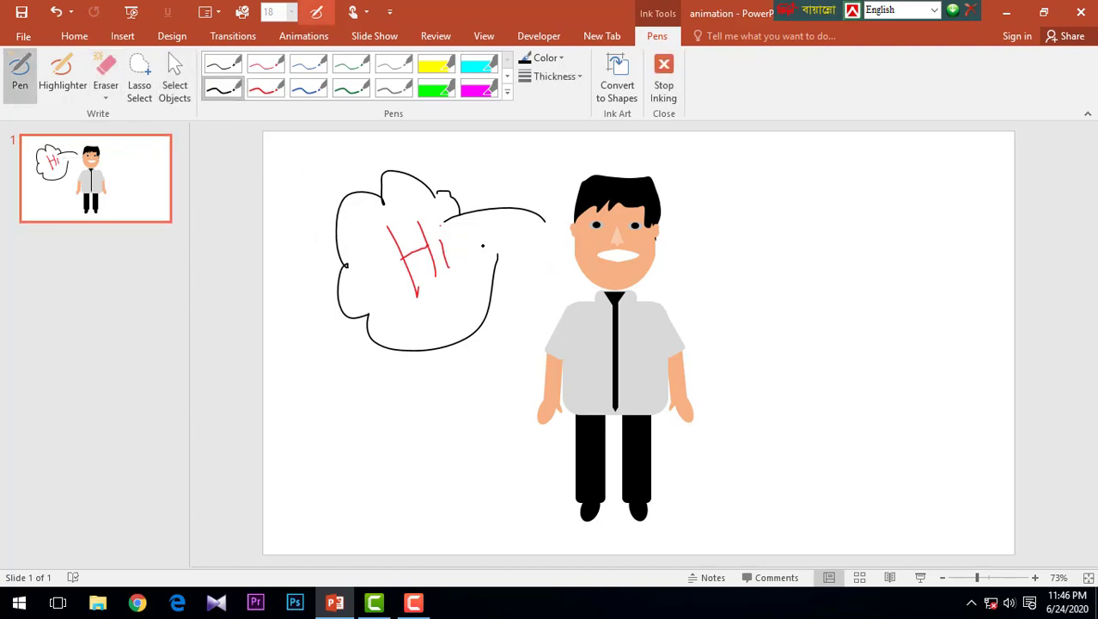
pyautogui.press('Escape')
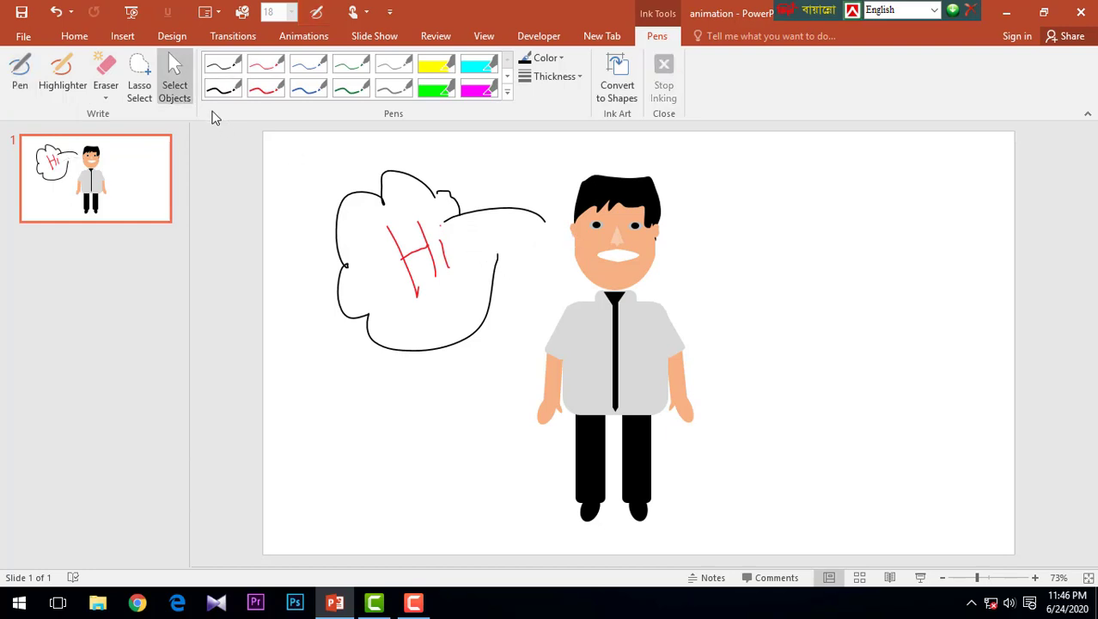
# Redraw the bubble tail's lower edge and write 'Welcome' in black ink
pyautogui.click(223, 97)
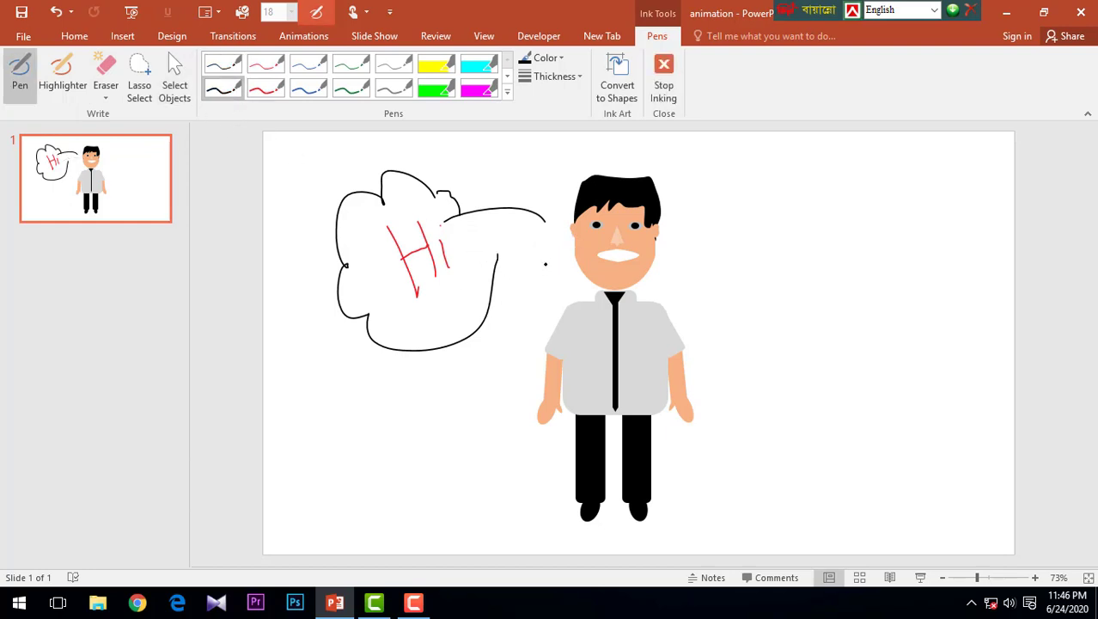
pyautogui.moveTo(546, 257); pyautogui.dragTo(495, 248)
pyautogui.moveTo(719, 203)
pyautogui.mouseDown()
pyautogui.moveTo(760, 199)
pyautogui.moveTo(809, 250)
pyautogui.moveTo(819, 203)
pyautogui.moveTo(826, 219)
pyautogui.moveTo(869, 231)
pyautogui.moveTo(926, 220)
pyautogui.moveTo(960, 232)
pyautogui.moveTo(986, 200)
pyautogui.moveTo(1003, 221)
pyautogui.mouseUp()
# Write 'to' and 'Our school' in green ink below Welcome
pyautogui.click(351, 88)
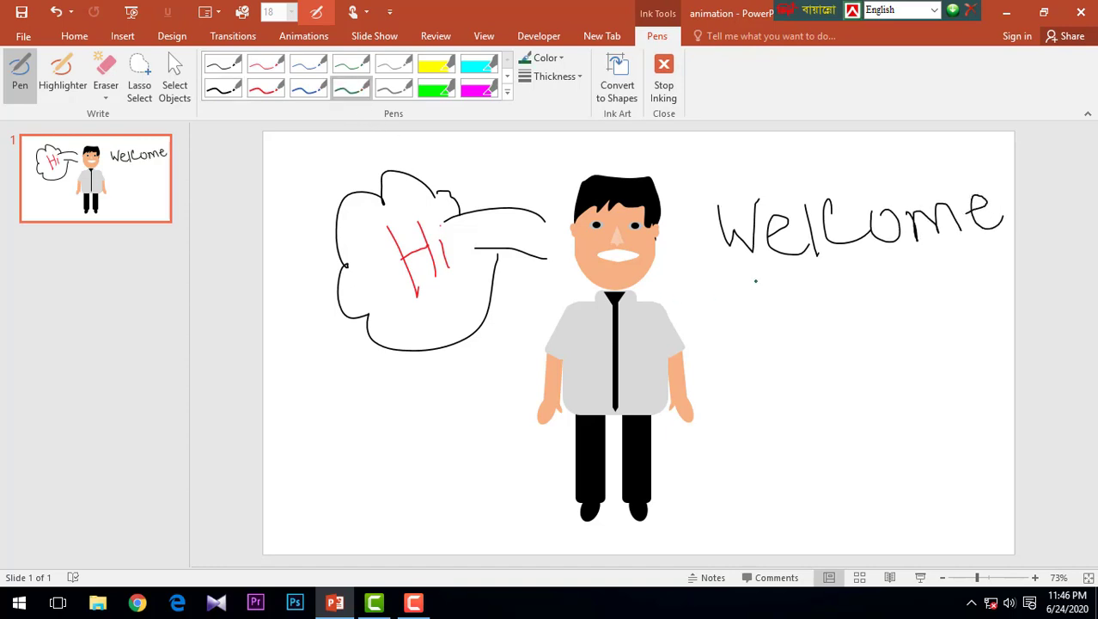
pyautogui.moveTo(818, 271)
pyautogui.mouseDown()
pyautogui.moveTo(823, 326)
pyautogui.moveTo(845, 289)
pyautogui.mouseUp()
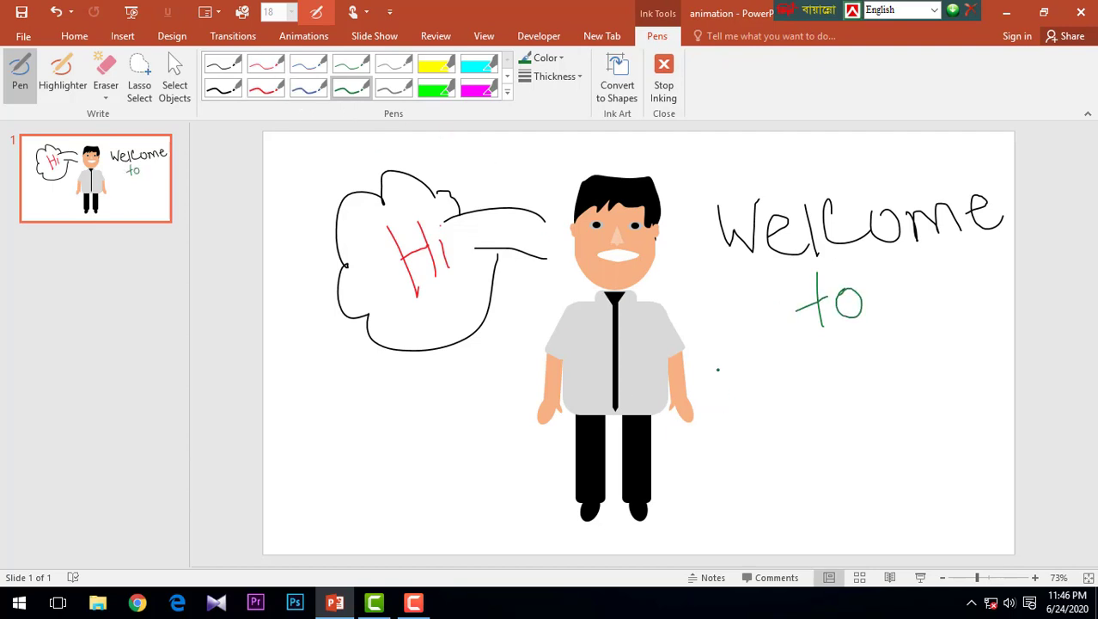
pyautogui.moveTo(726, 415)
pyautogui.mouseDown()
pyautogui.moveTo(718, 364)
pyautogui.moveTo(785, 409)
pyautogui.moveTo(823, 369)
pyautogui.moveTo(826, 388)
pyautogui.moveTo(845, 368)
pyautogui.moveTo(869, 388)
pyautogui.moveTo(857, 407)
pyautogui.mouseUp()
pyautogui.click(883, 374)
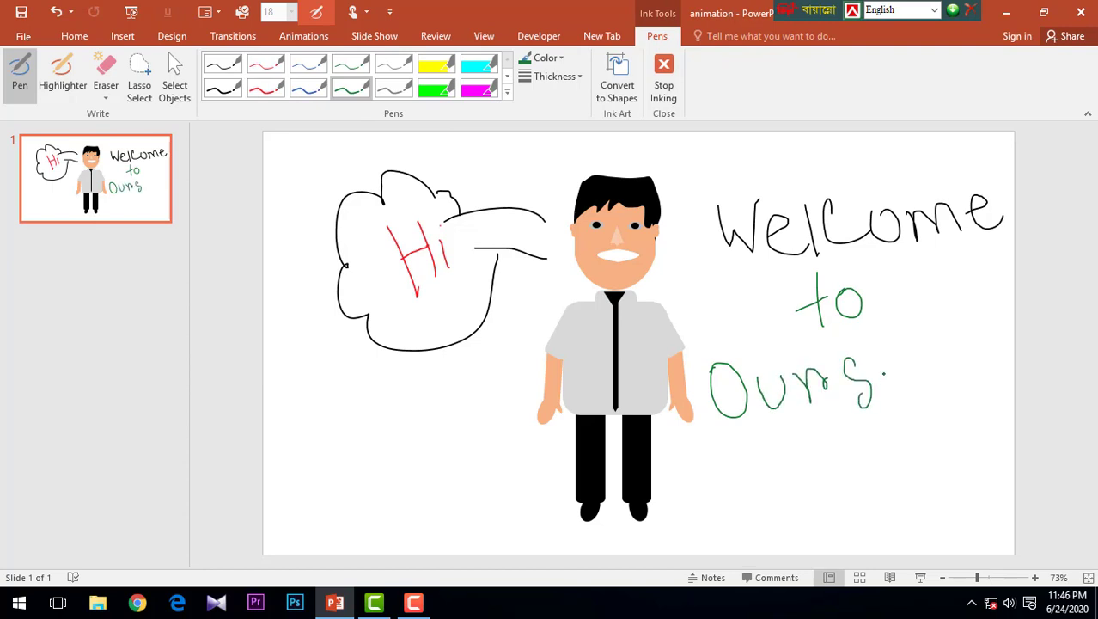
pyautogui.moveTo(897, 371); pyautogui.dragTo(892, 394)
pyautogui.moveTo(890, 339)
pyautogui.mouseDown()
pyautogui.moveTo(924, 388)
pyautogui.moveTo(945, 388)
pyautogui.moveTo(942, 370)
pyautogui.moveTo(957, 386)
pyautogui.moveTo(974, 361)
pyautogui.moveTo(995, 392)
pyautogui.mouseUp()
pyautogui.click(948, 384)
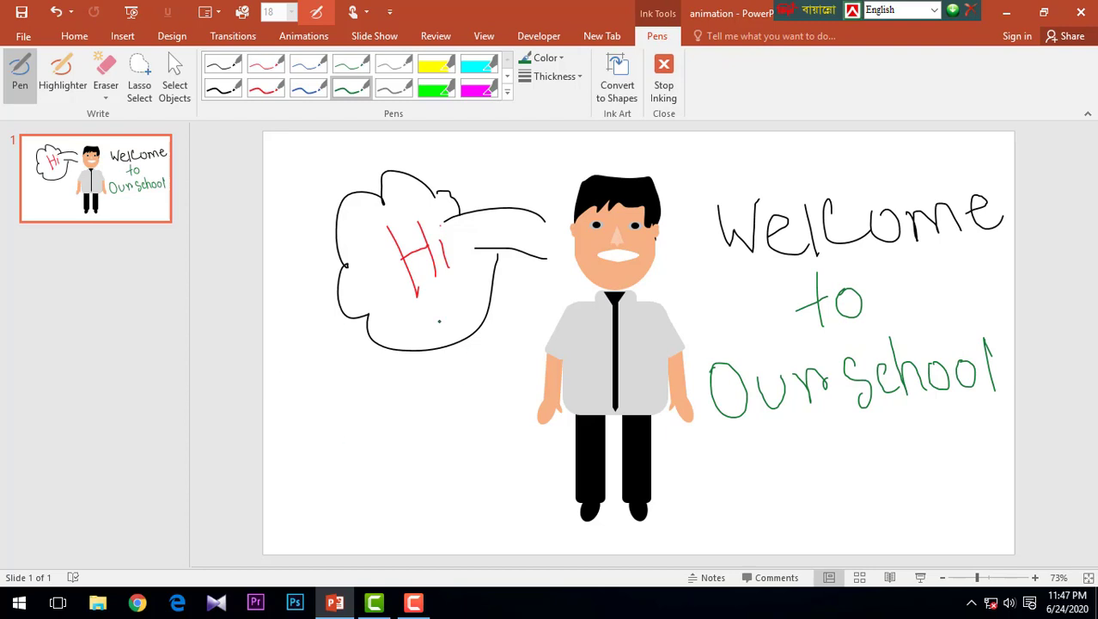
# Erase the handwritten welcome message with the ink eraser
pyautogui.click(271, 91)
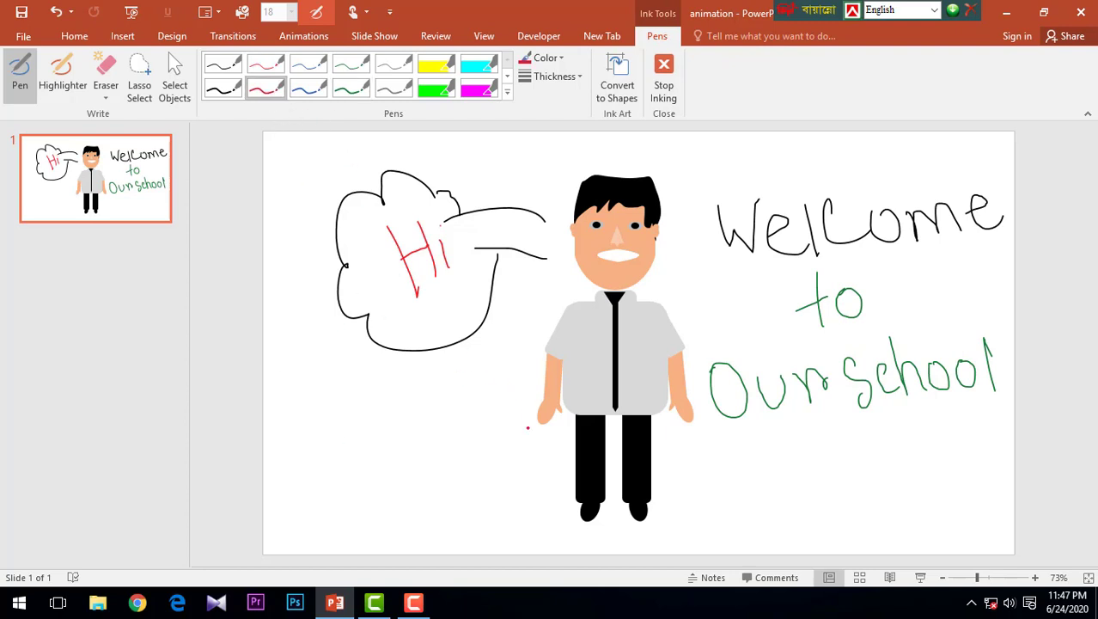
pyautogui.click(105, 73)
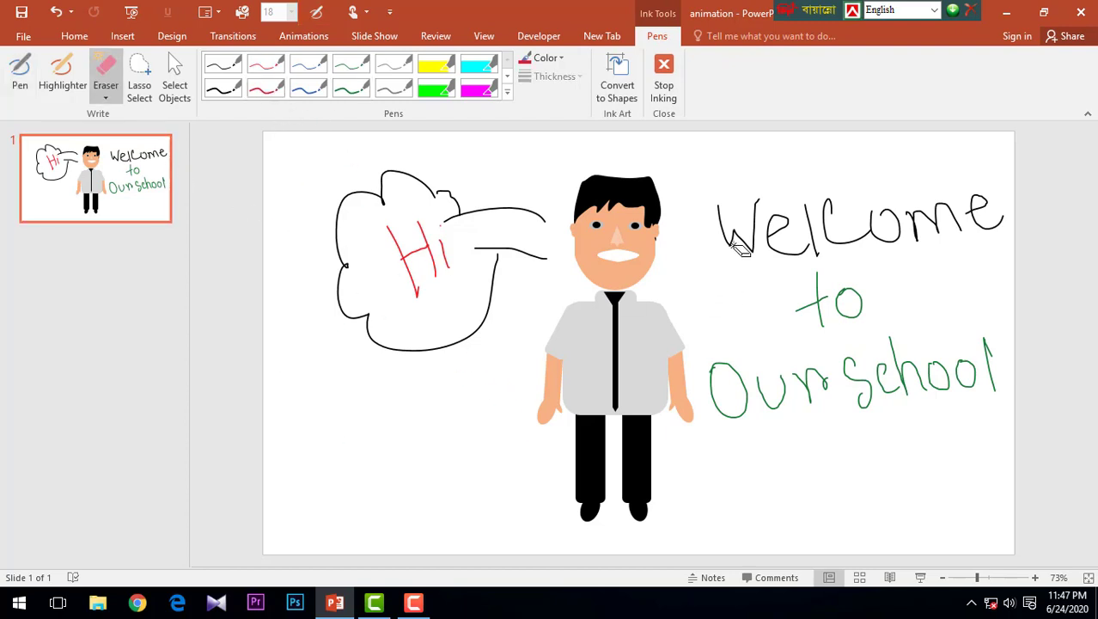
pyautogui.moveTo(737, 245)
pyautogui.mouseDown()
pyautogui.moveTo(720, 395)
pyautogui.moveTo(975, 333)
pyautogui.moveTo(983, 206)
pyautogui.mouseUp()
# Write 'Thanks' in red ink beside the boy's head
pyautogui.click(265, 89)
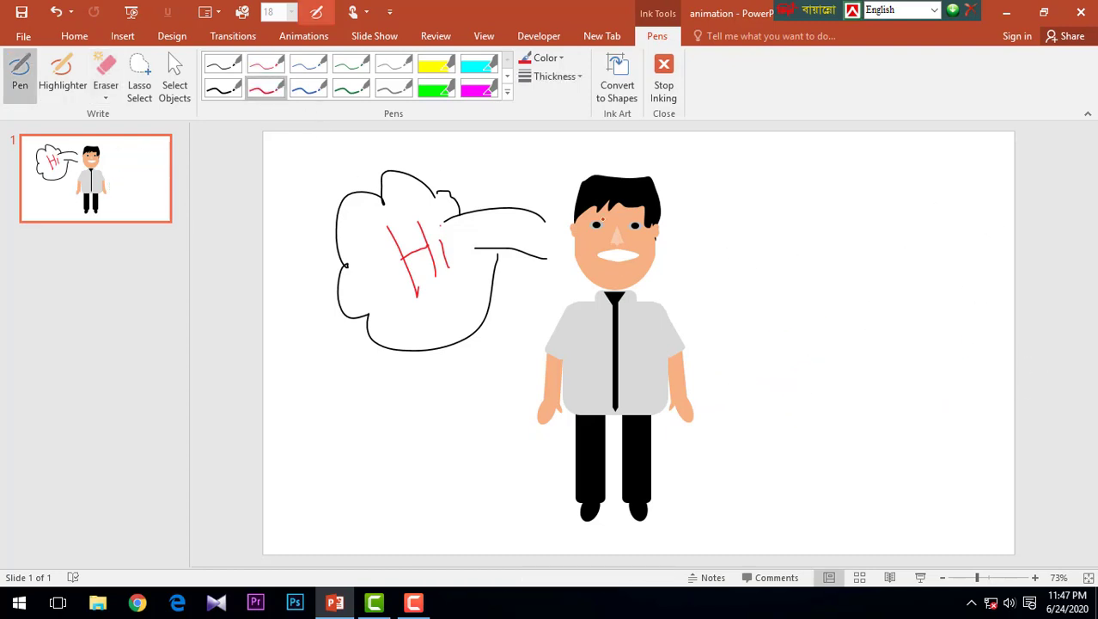
pyautogui.moveTo(703, 200)
pyautogui.mouseDown()
pyautogui.moveTo(745, 187)
pyautogui.moveTo(735, 233)
pyautogui.mouseUp()
pyautogui.moveTo(753, 166); pyautogui.dragTo(771, 248)
pyautogui.moveTo(819, 208)
pyautogui.mouseDown()
pyautogui.moveTo(824, 225)
pyautogui.moveTo(849, 230)
pyautogui.moveTo(869, 206)
pyautogui.moveTo(895, 225)
pyautogui.mouseUp()
pyautogui.moveTo(894, 159); pyautogui.dragTo(900, 221)
pyautogui.moveTo(916, 182); pyautogui.dragTo(940, 227)
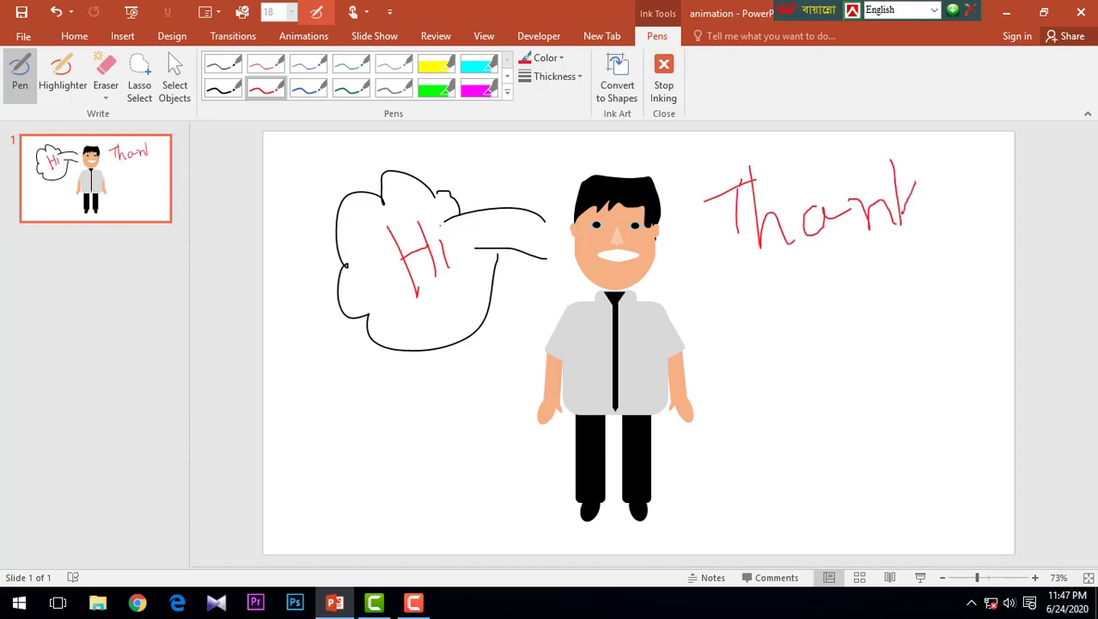
pyautogui.moveTo(951, 182); pyautogui.dragTo(910, 259)
# Write 'for' and 'Watch' in red ink below Thanks
pyautogui.moveTo(818, 283)
pyautogui.mouseDown()
pyautogui.moveTo(827, 340)
pyautogui.moveTo(842, 297)
pyautogui.moveTo(827, 297)
pyautogui.moveTo(870, 301)
pyautogui.moveTo(914, 330)
pyautogui.moveTo(932, 306)
pyautogui.mouseUp()
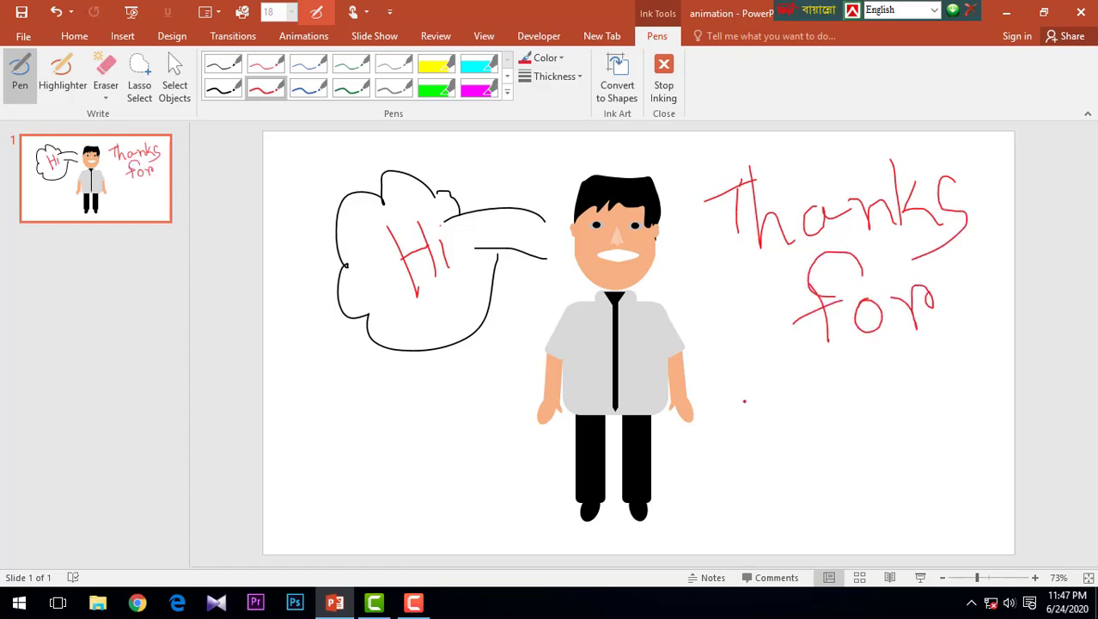
pyautogui.moveTo(716, 401)
pyautogui.mouseDown()
pyautogui.moveTo(775, 423)
pyautogui.moveTo(771, 366)
pyautogui.mouseUp()
pyautogui.moveTo(819, 394); pyautogui.dragTo(832, 422)
pyautogui.moveTo(837, 349); pyautogui.dragTo(893, 402)
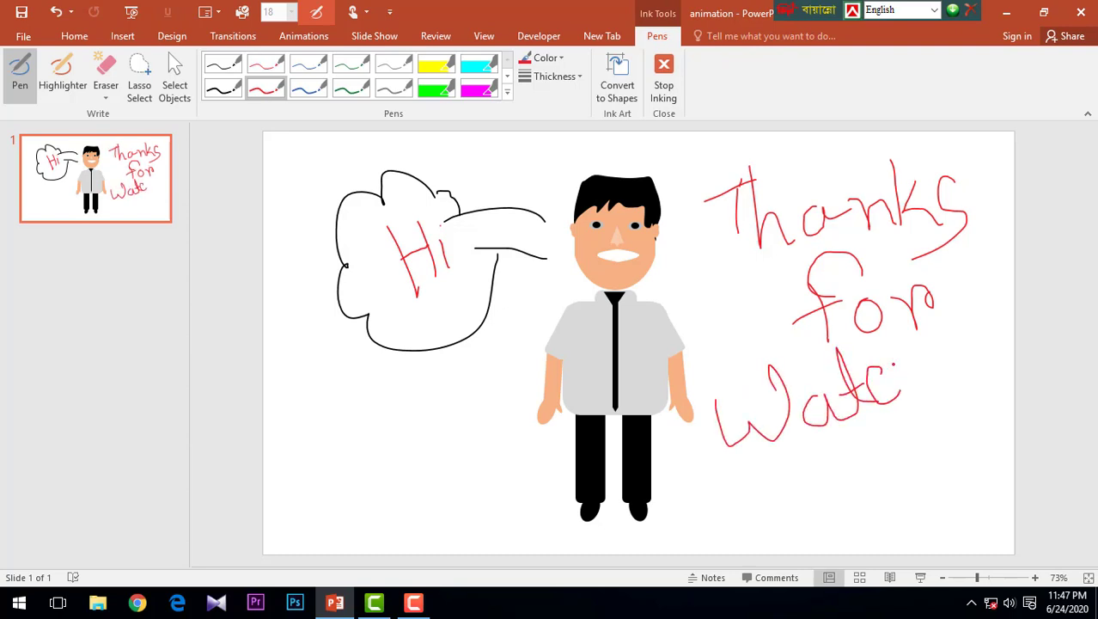
pyautogui.moveTo(885, 342)
pyautogui.mouseDown()
pyautogui.moveTo(895, 400)
pyautogui.moveTo(957, 389)
pyautogui.moveTo(1003, 438)
pyautogui.moveTo(967, 405)
pyautogui.mouseUp()
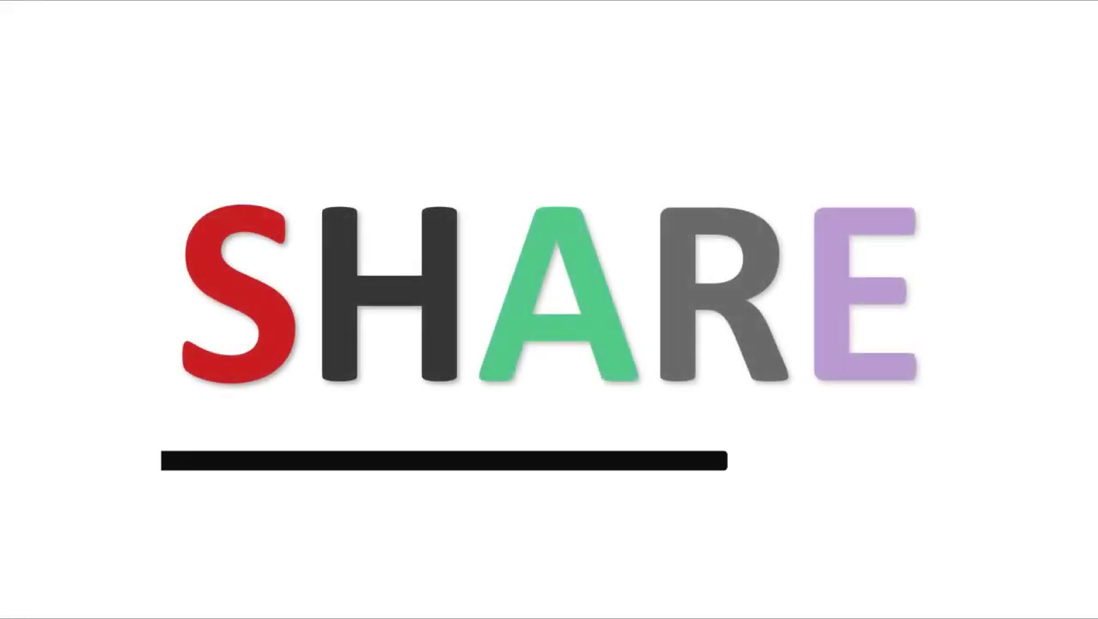